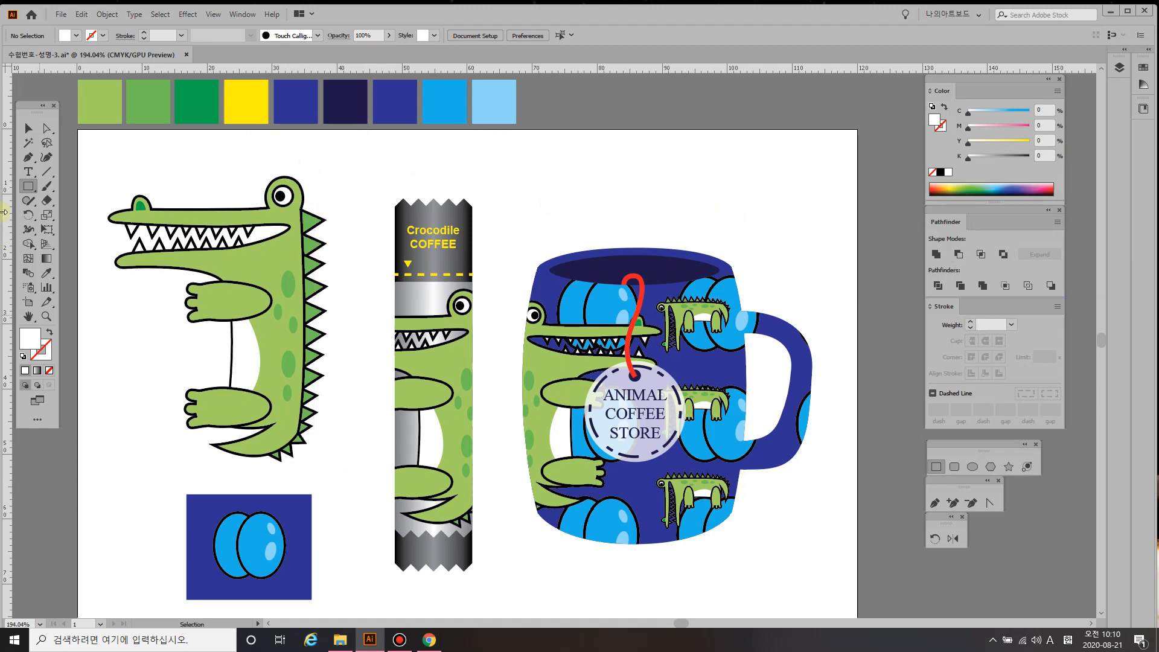
- Create a new 120 x 80 mm landscape CMYK document at 300 ppi with its rulers shown
click(61, 15)
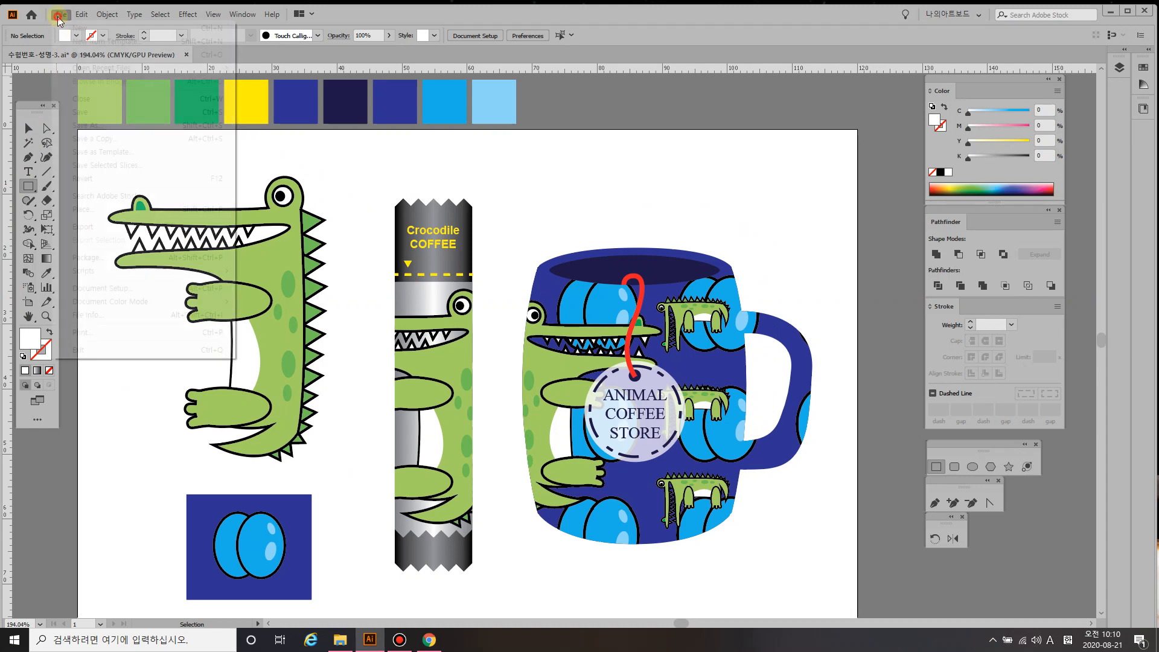
click(63, 28)
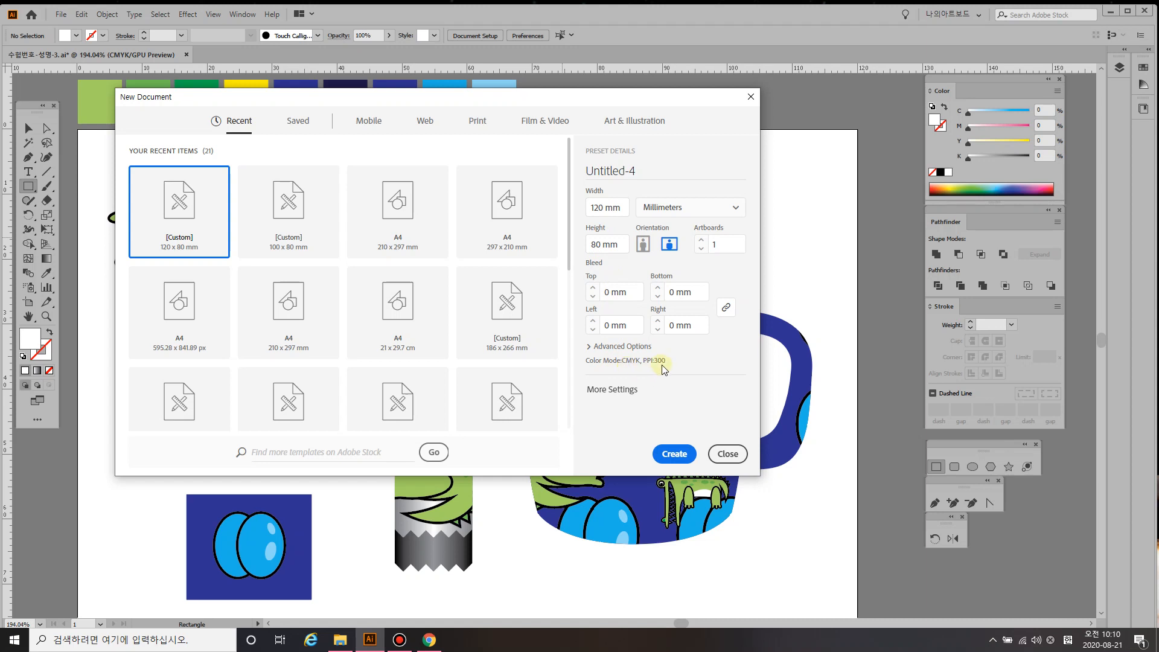
click(672, 454)
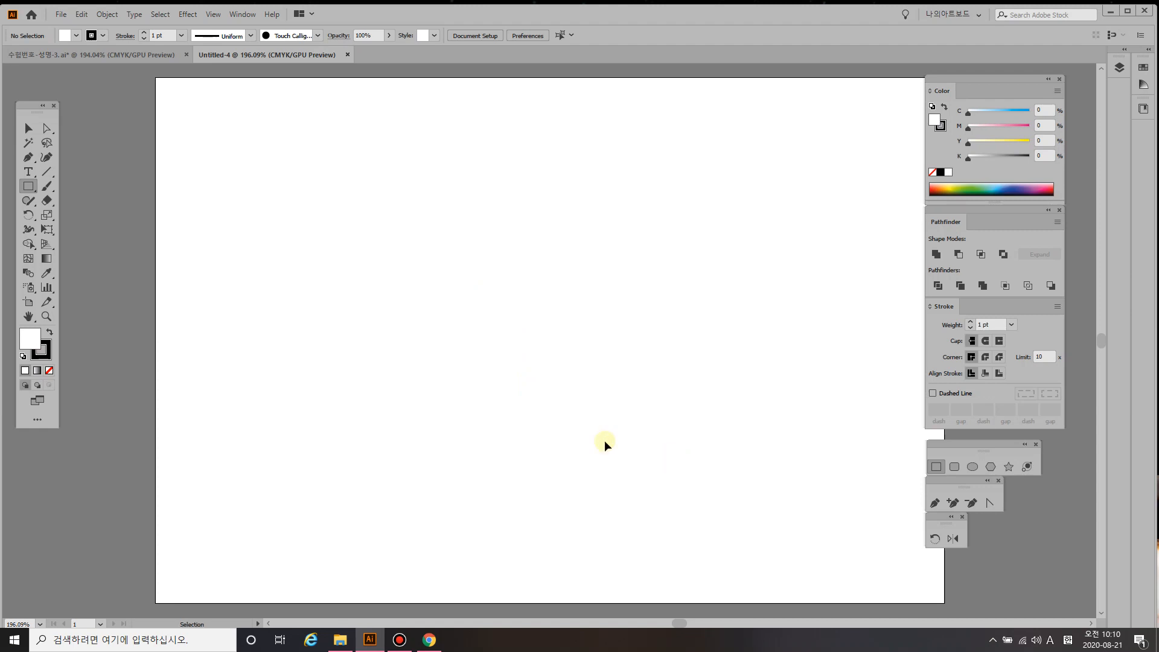
click(1089, 623)
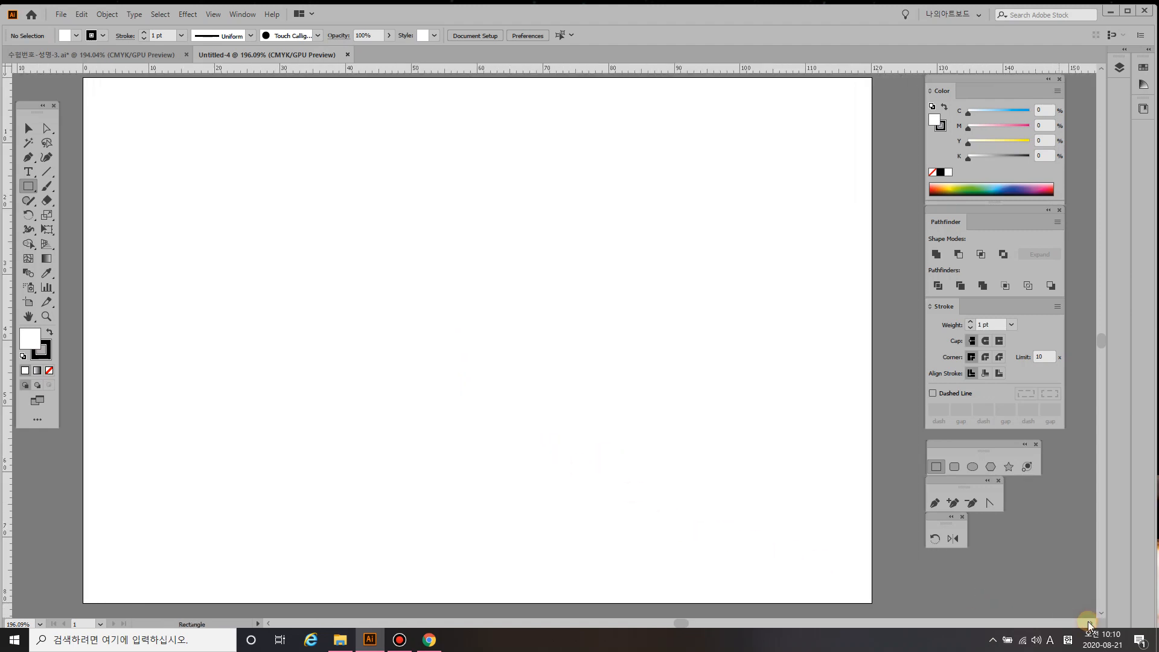
click(1089, 623)
scroll(579, 435, up, 2)
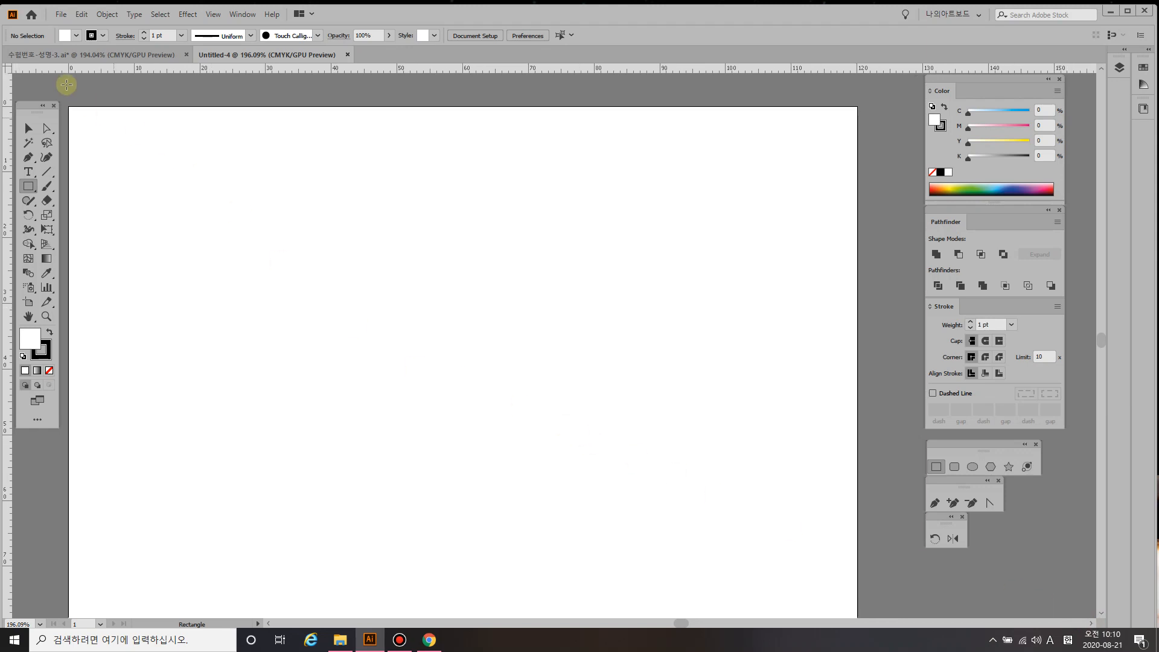
- Draw a square of about 6.2 mm above the new artboard's upper-left corner with white fill and no stroke
click(67, 52)
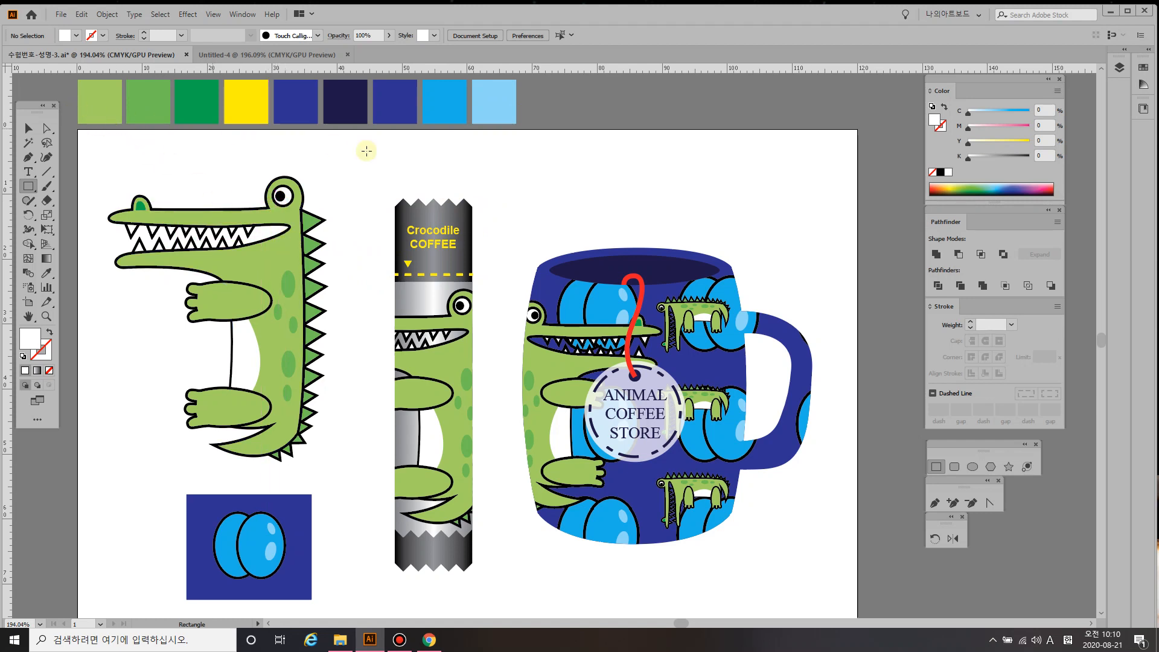
click(209, 55)
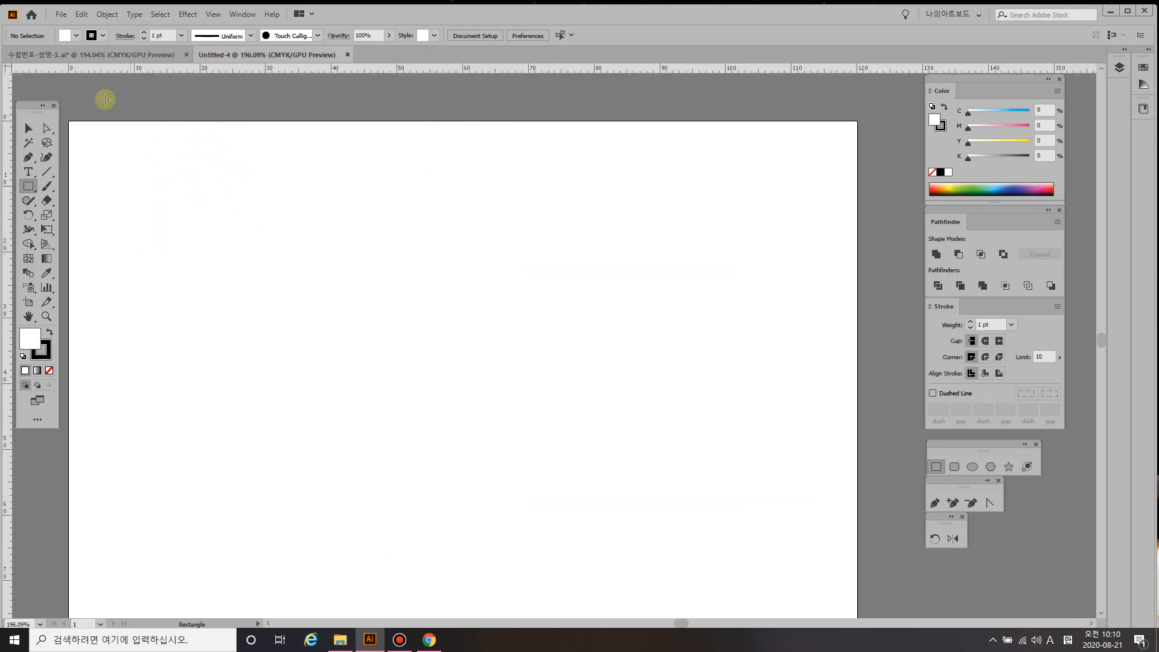
drag(71, 80, 109, 111)
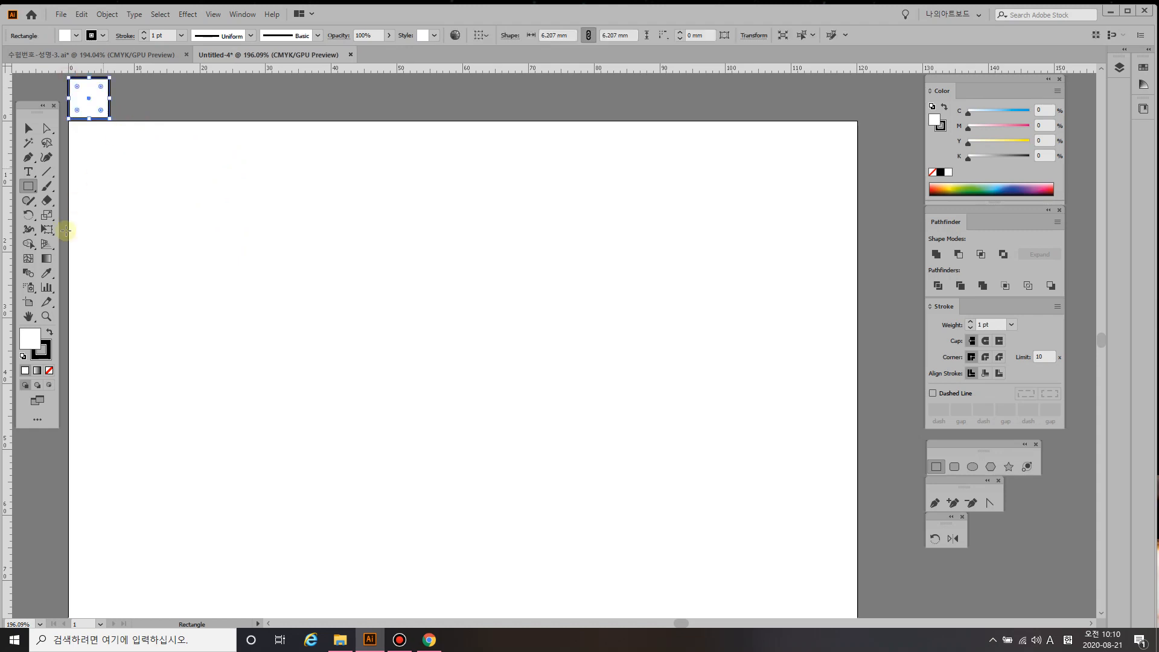
click(49, 370)
click(27, 341)
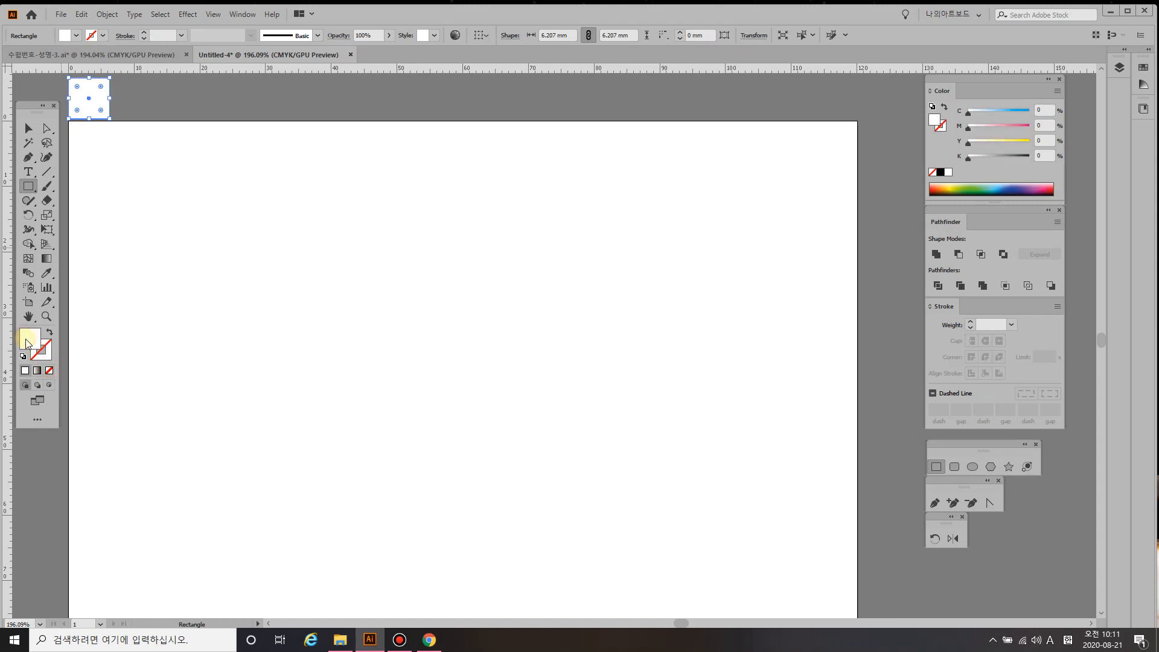
- Duplicate the white square sideways at even spacing to form a row of nine squares above the artboard
key(v)
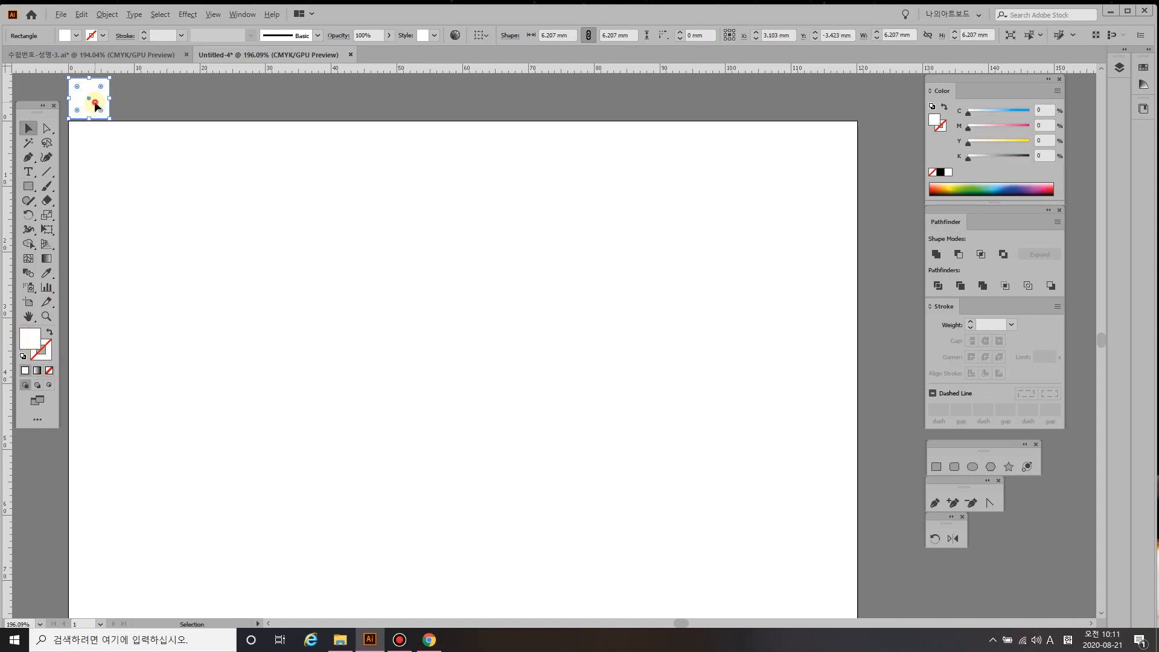
drag(95, 105, 139, 107)
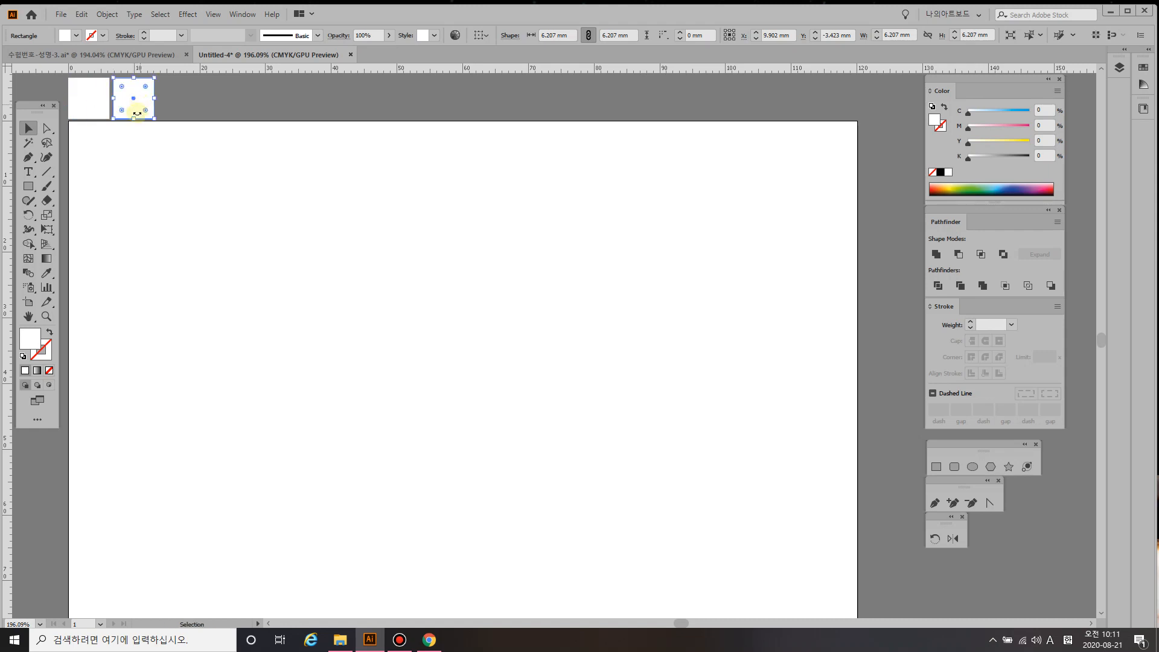
key(ctrl+d)
key(ctrl+d)
key(ctrl+d)
key(ctrl+d)
key(ctrl+d)
key(ctrl+d)
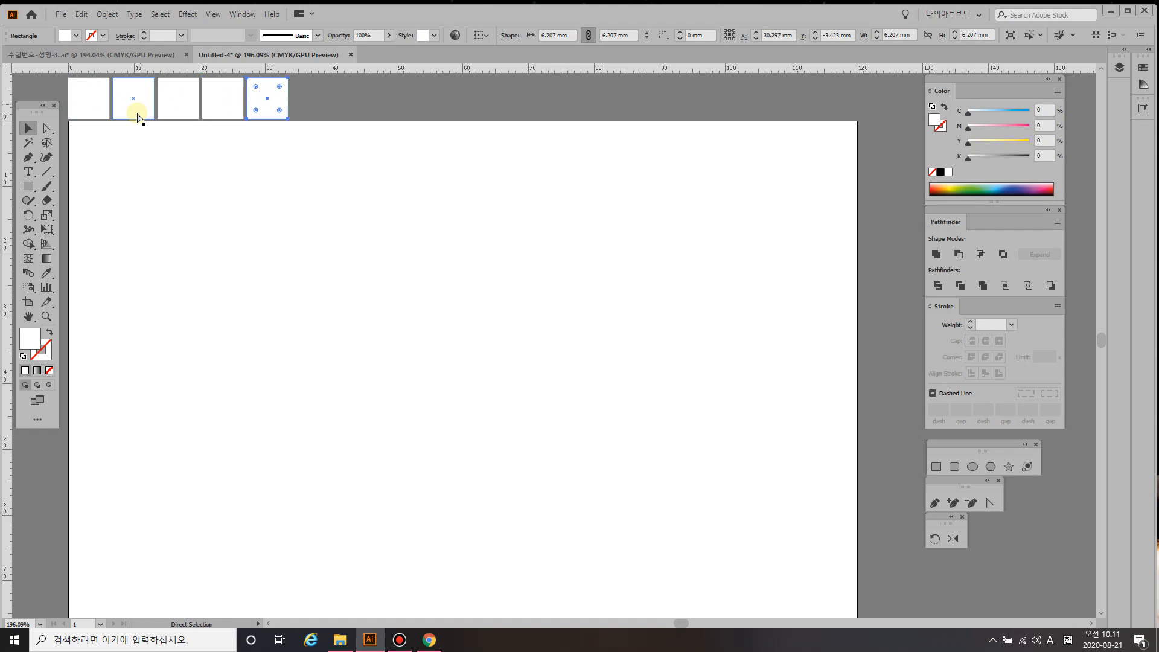
key(ctrl+d)
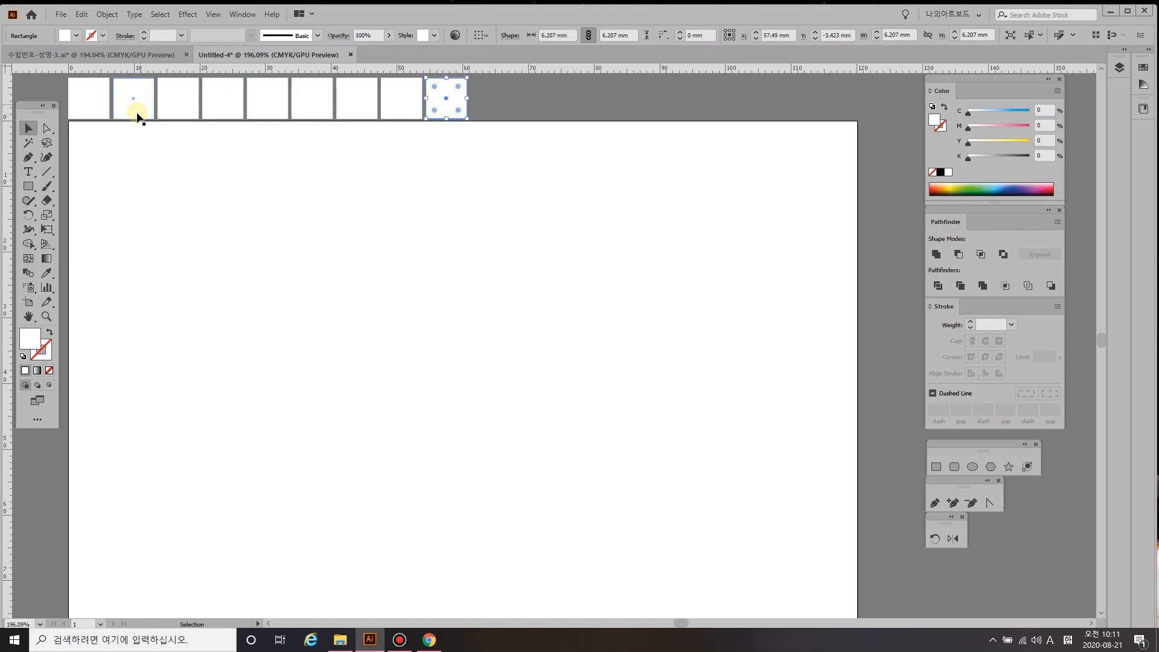
- Replace the white squares with the nine colour swatches copied from the finished crocodile document, placed above the artboard's upper-left corner
click(121, 55)
click(66, 80)
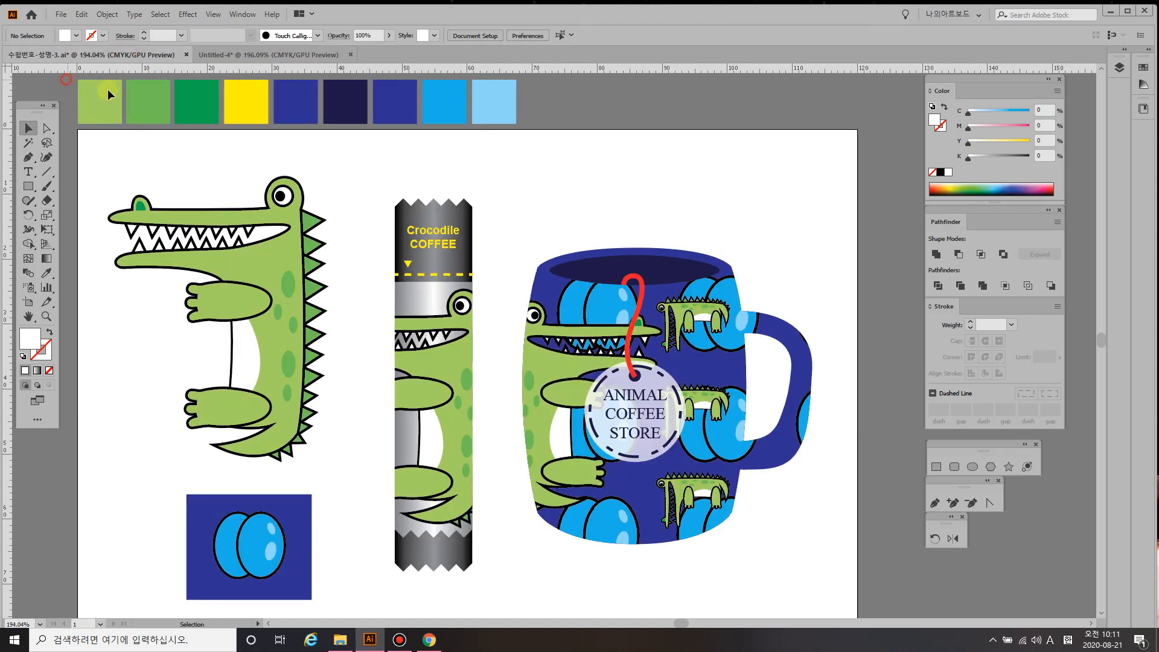
drag(516, 124, 519, 123)
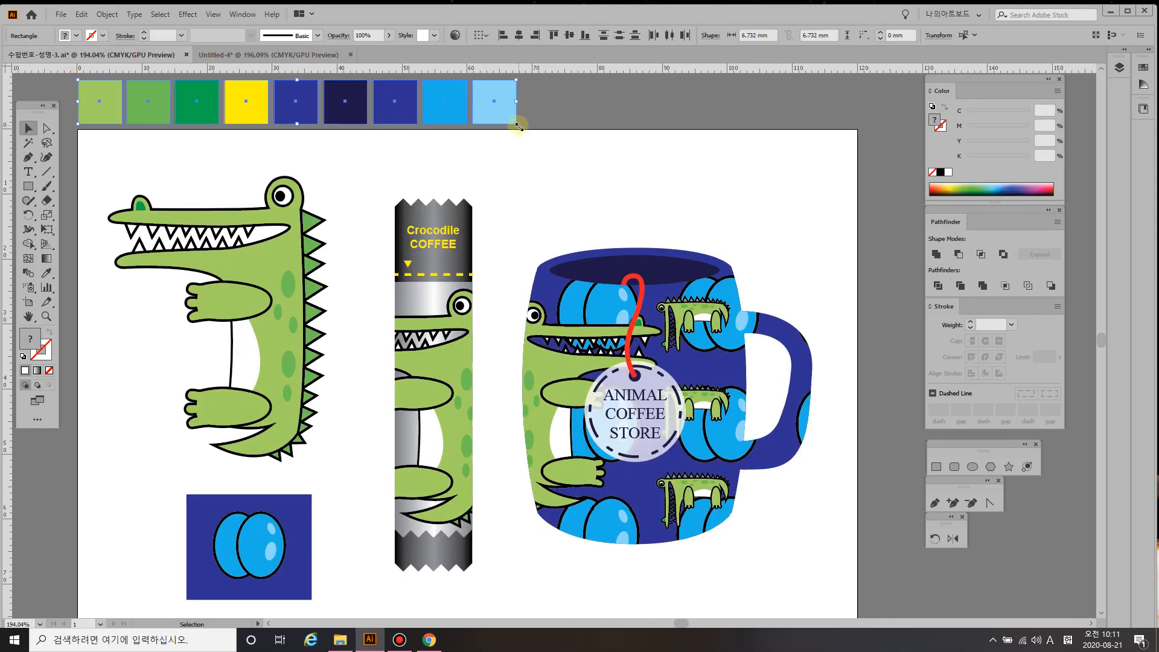
click(319, 56)
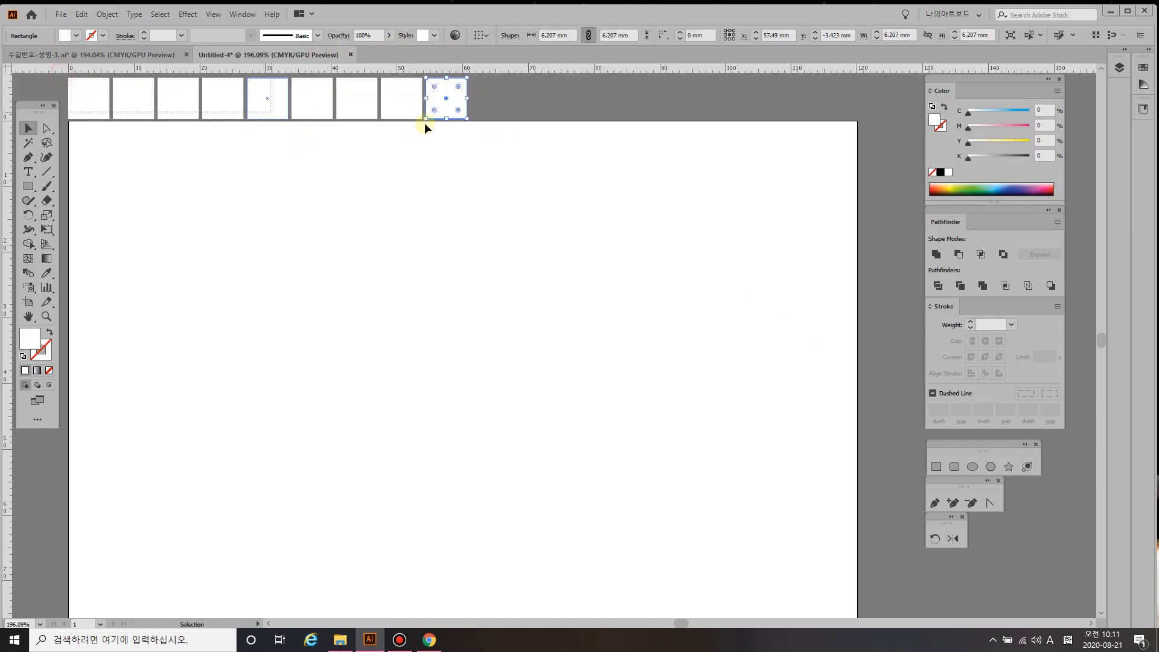
key(ctrl+a)
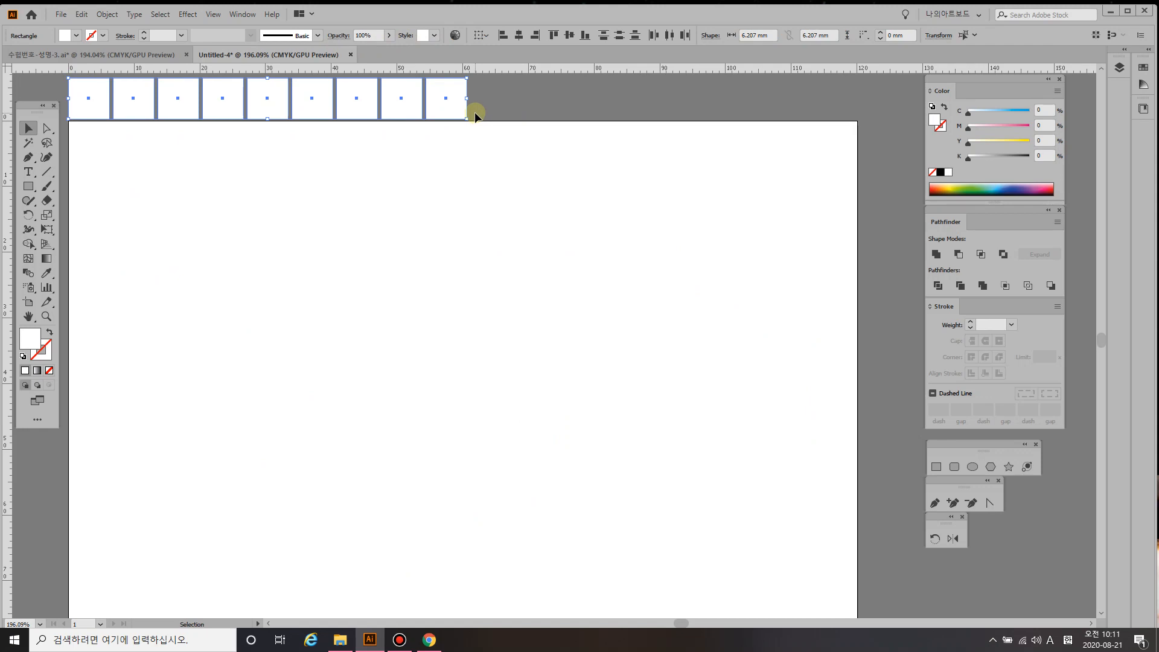
key(Delete)
key(ctrl+v)
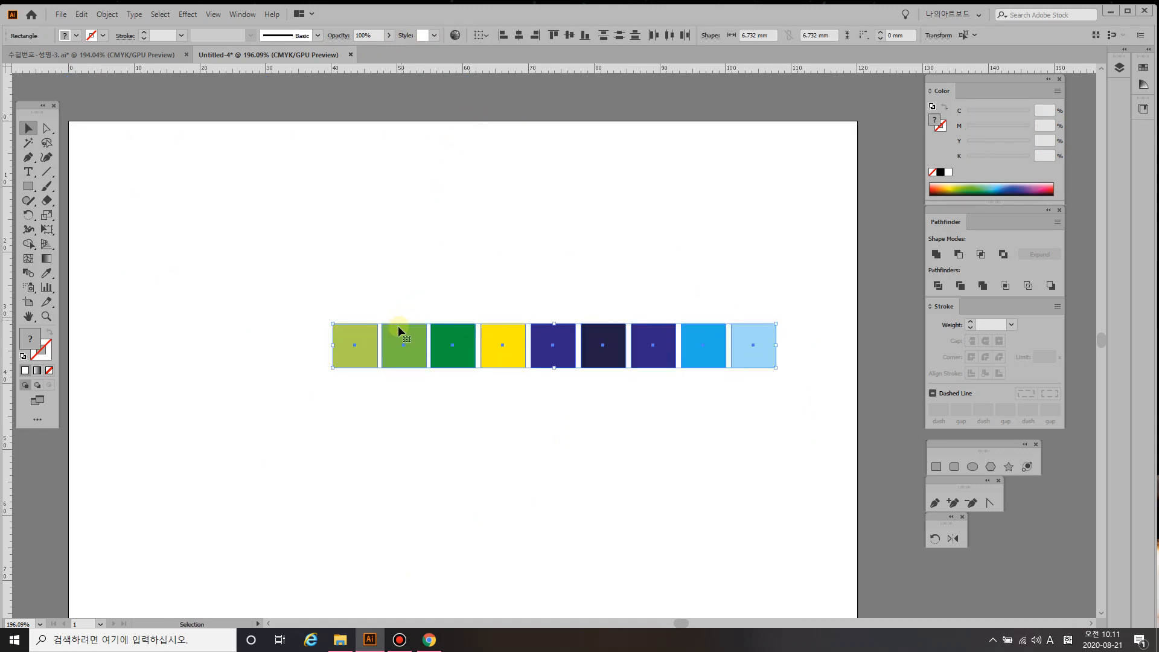
drag(386, 332, 130, 84)
click(406, 227)
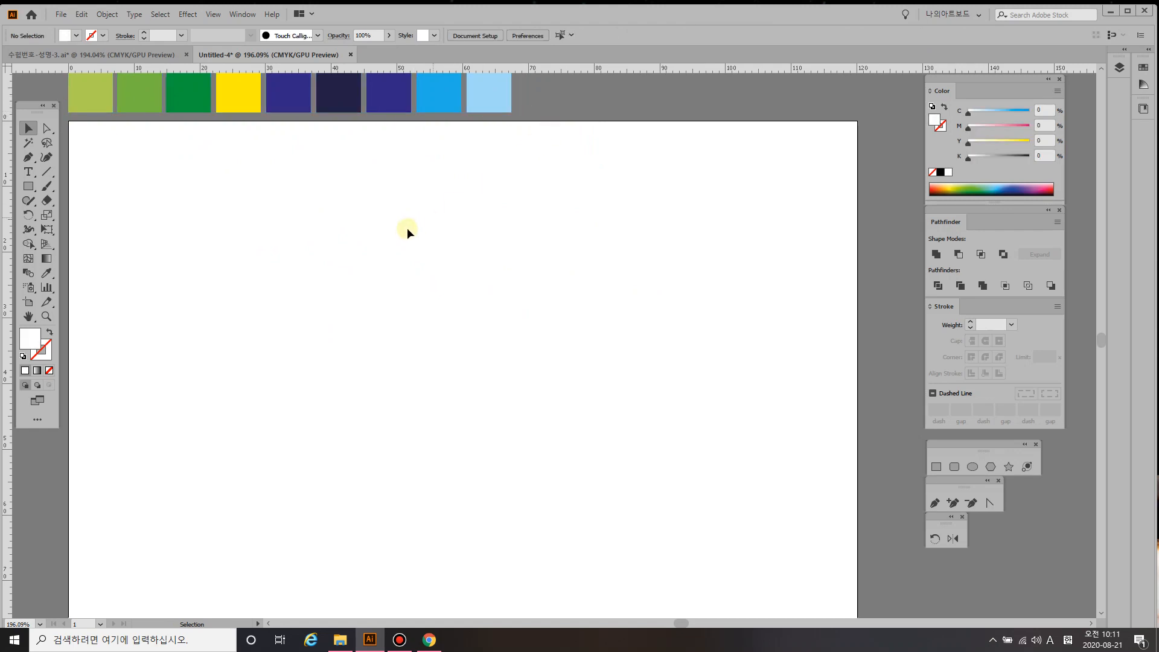
- In the finished crocodile document, add horizontal guides at the upper jaw, the lower jaw and the bottom of the tail
click(126, 54)
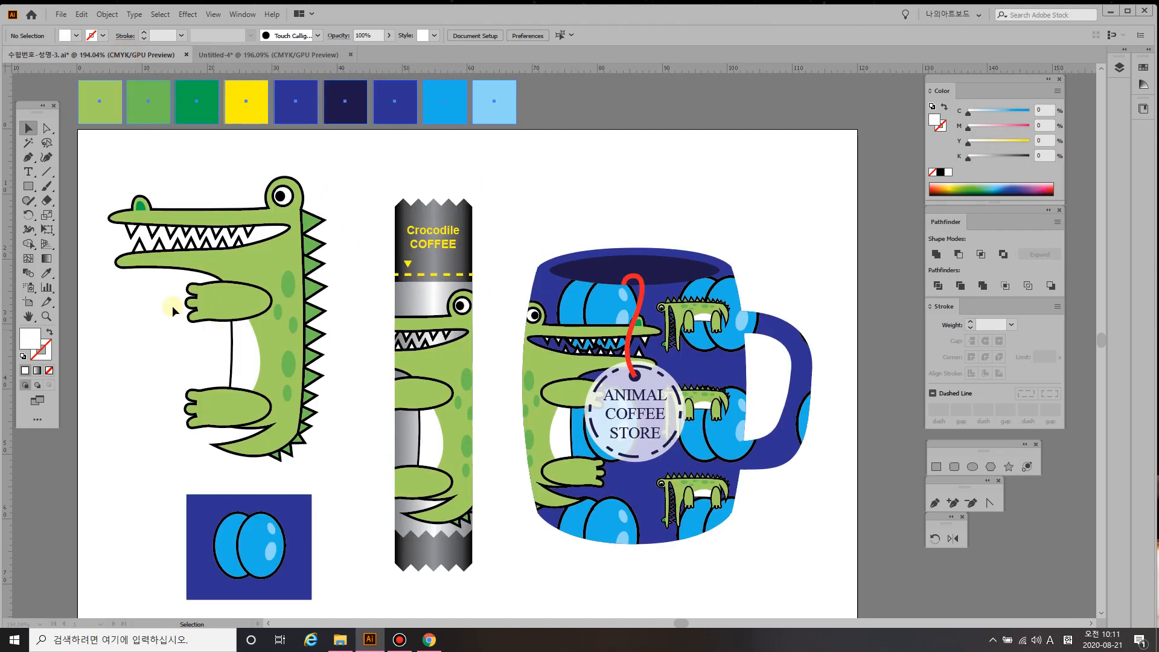
click(648, 102)
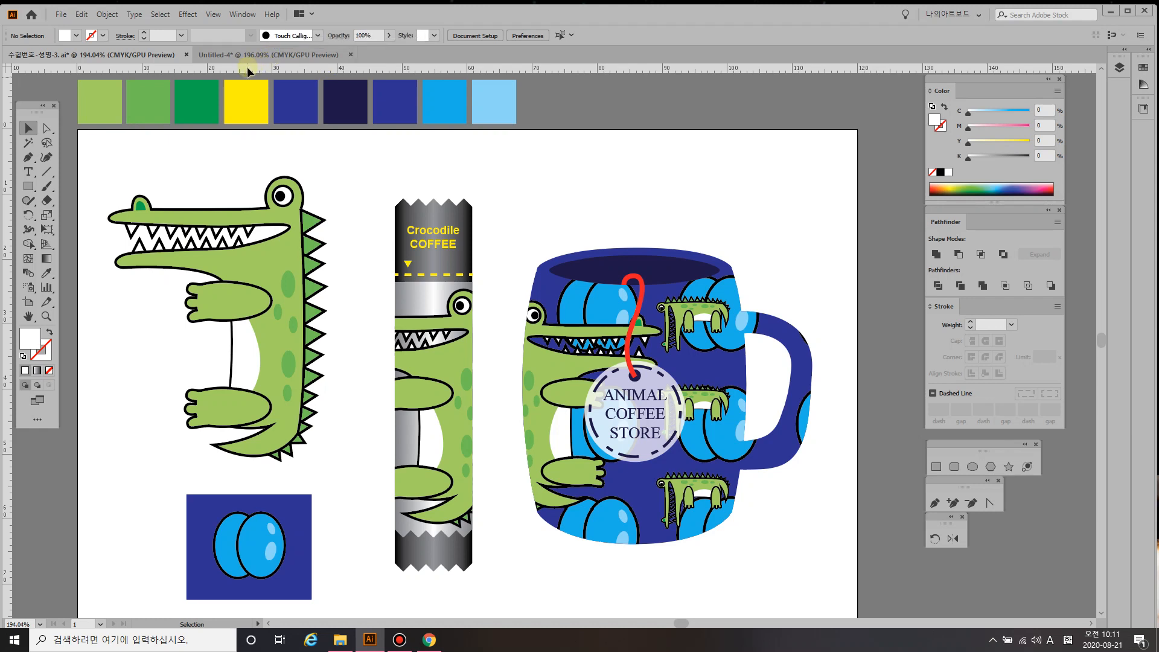
drag(248, 68, 201, 269)
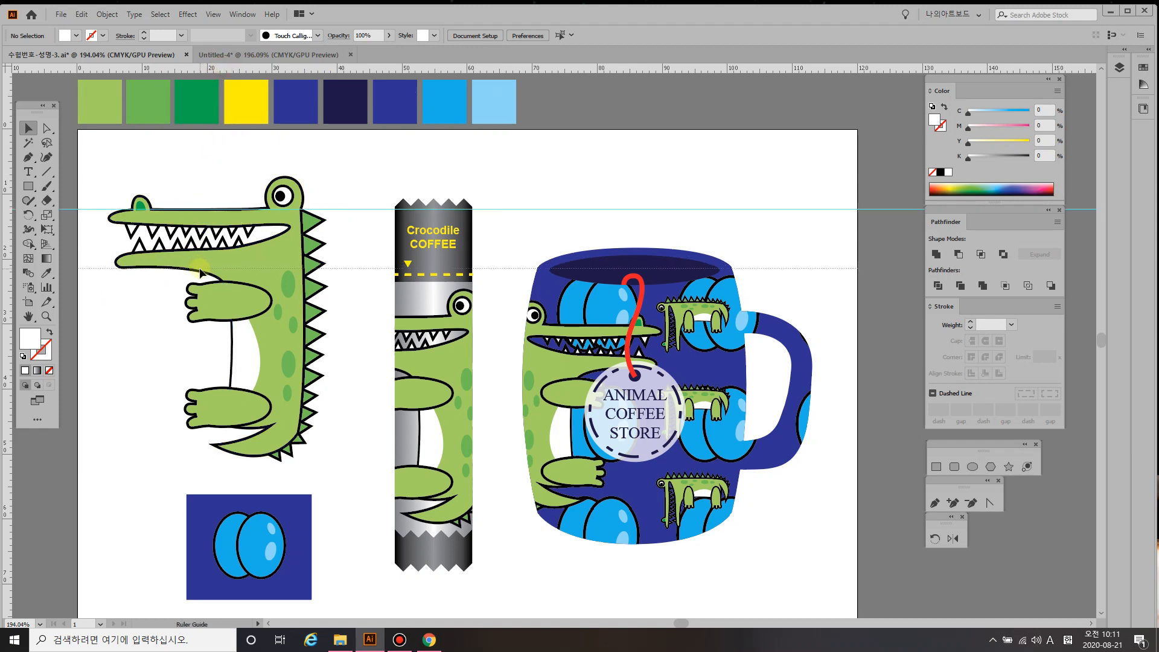
drag(201, 269, 200, 271)
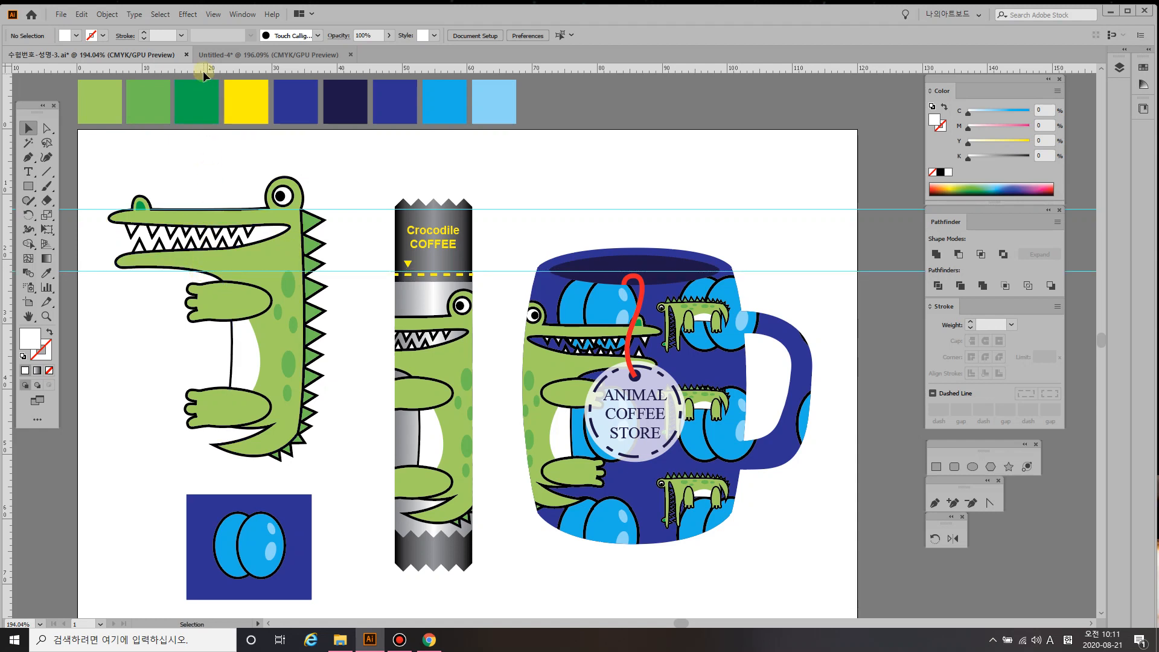
drag(203, 67, 148, 457)
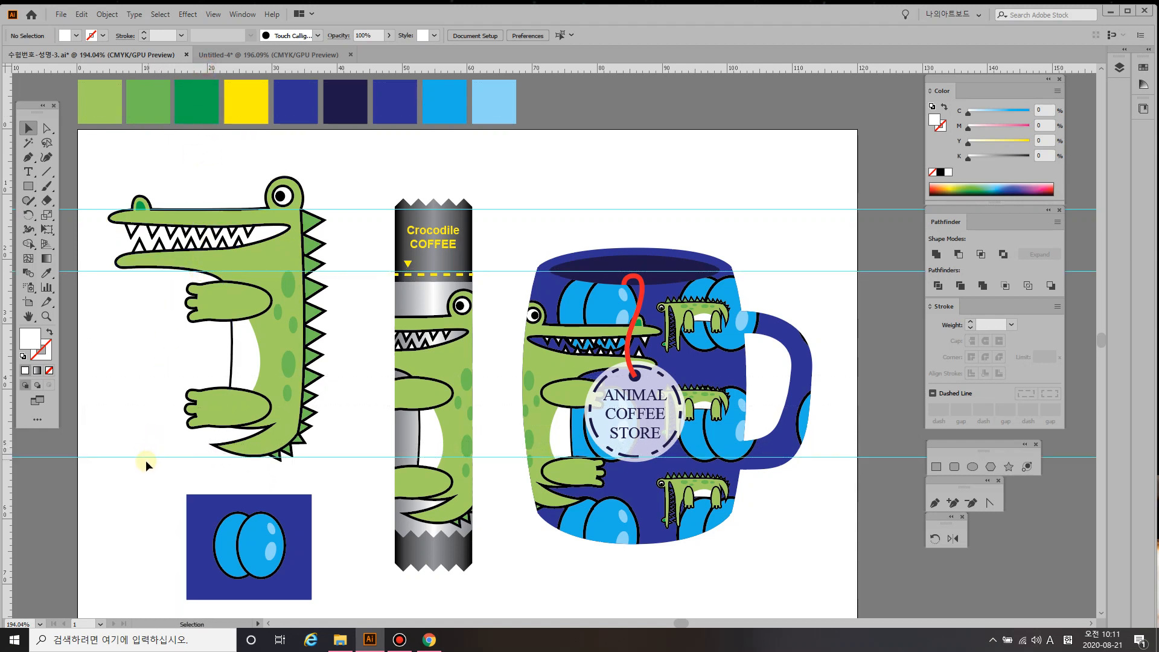
- In the new document, add matching horizontal guides at about 12, 22 and 50 mm from the artboard's top
click(270, 56)
drag(241, 70, 209, 199)
drag(216, 70, 186, 267)
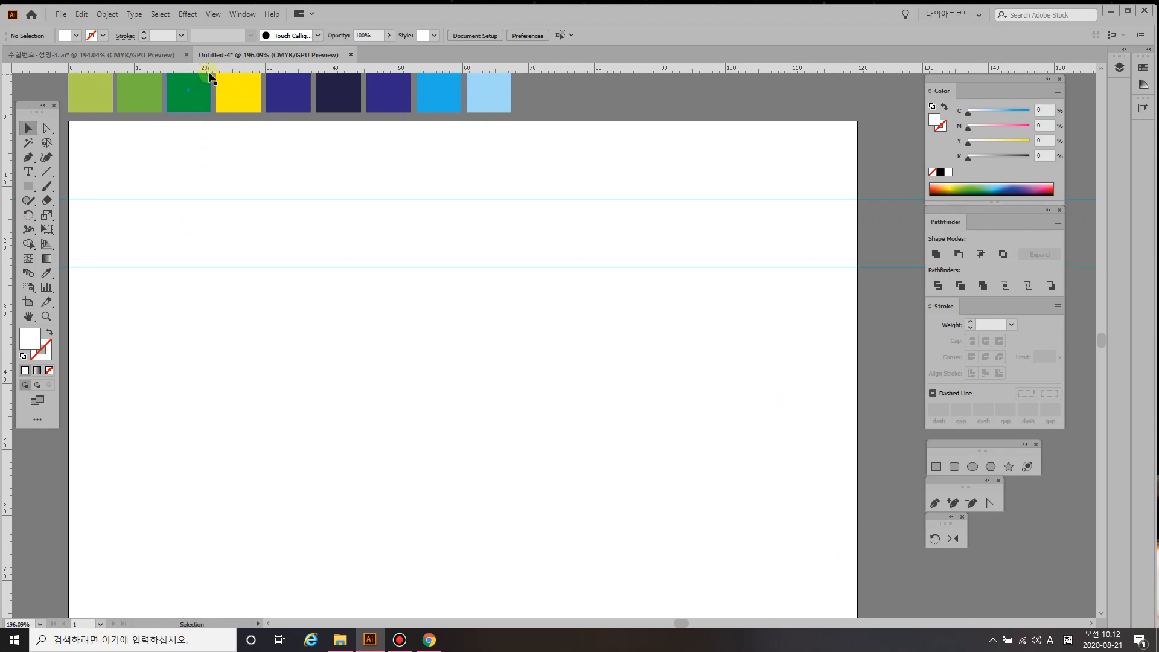
drag(211, 72, 159, 449)
- In the finished crocodile document, add vertical guides at the snout tip, near the front of the body and along the back
click(121, 55)
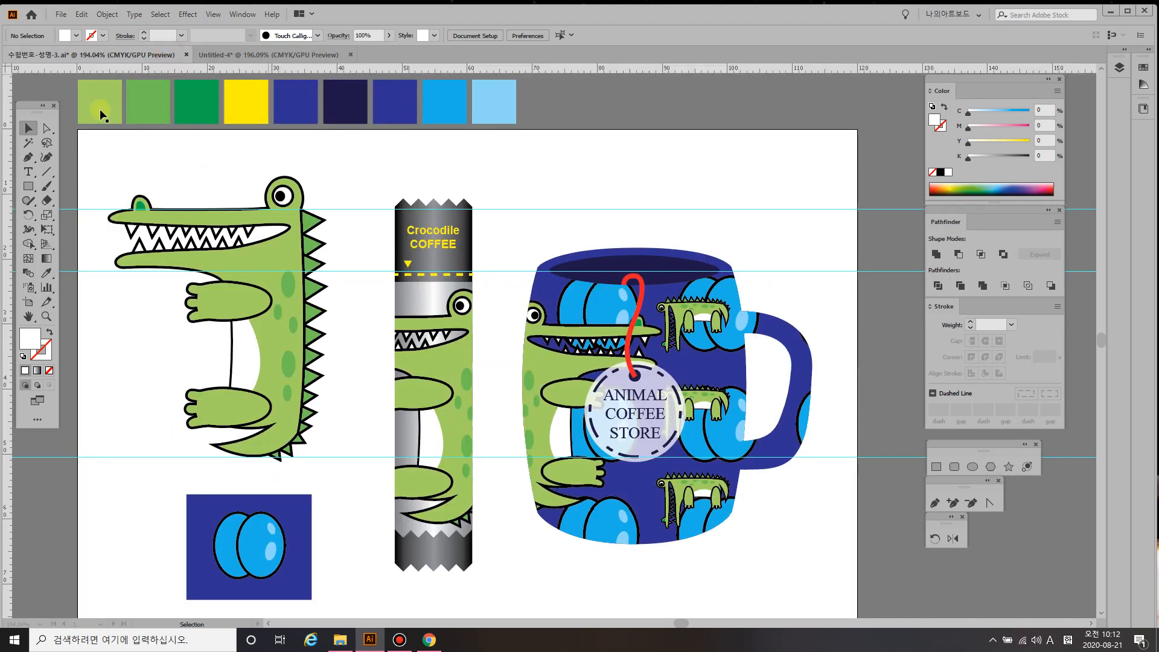
drag(10, 135, 108, 188)
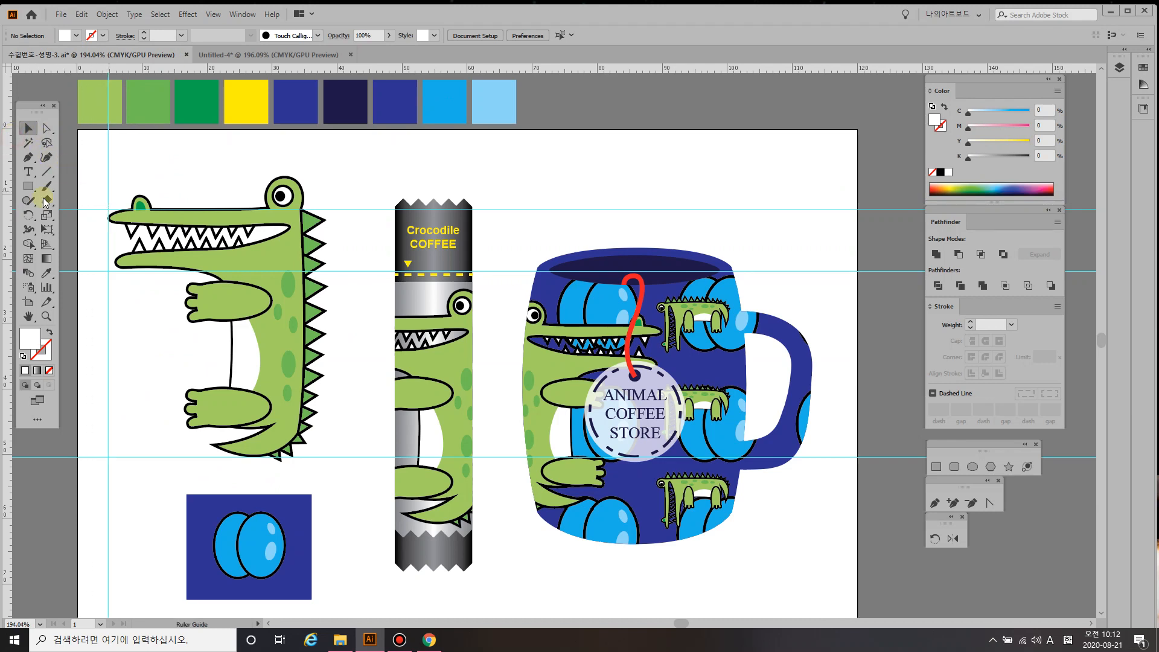
drag(7, 214, 219, 264)
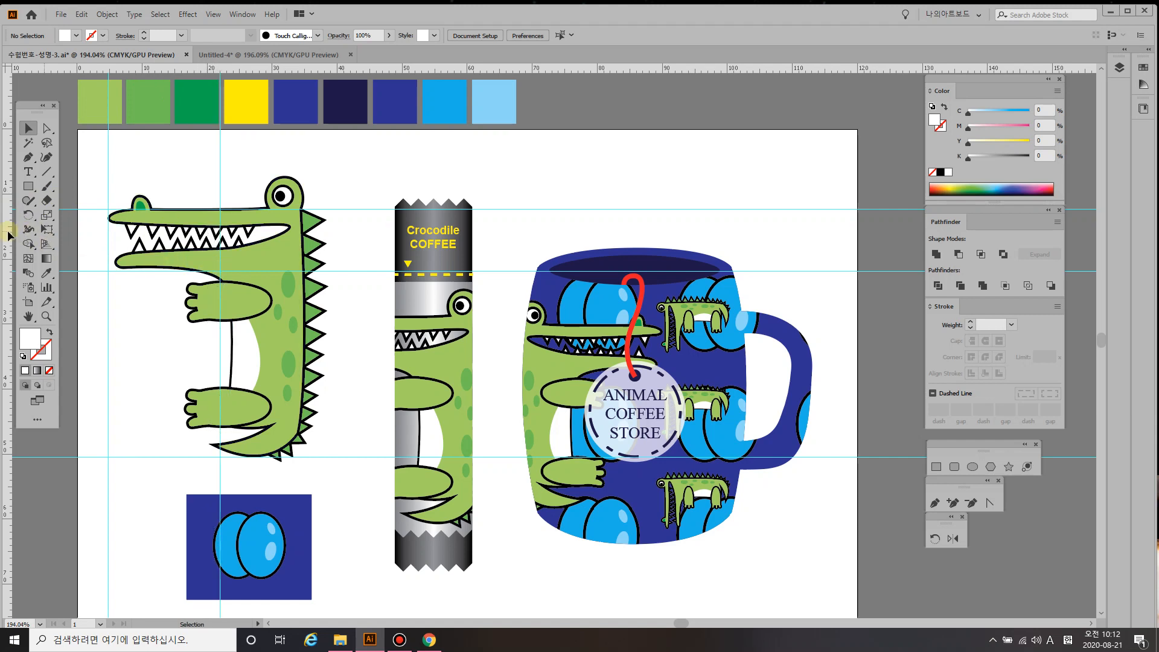
drag(8, 226, 304, 279)
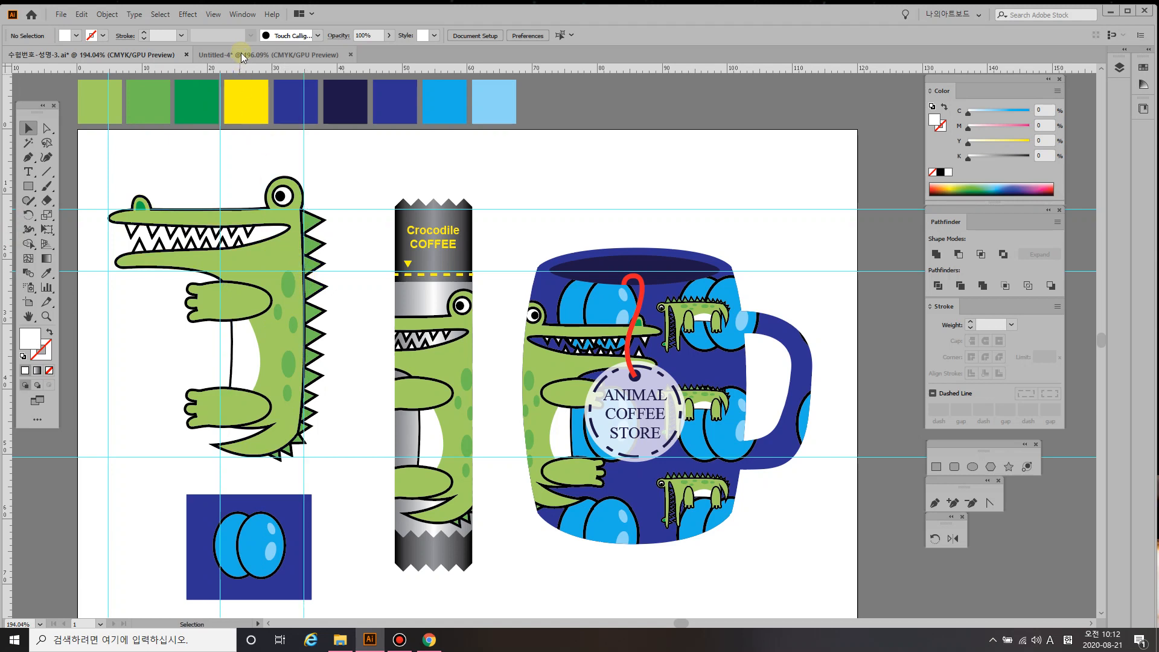
- In the new document, add matching vertical guides at about 5, 22 and 35 mm from the artboard's left edge
click(240, 57)
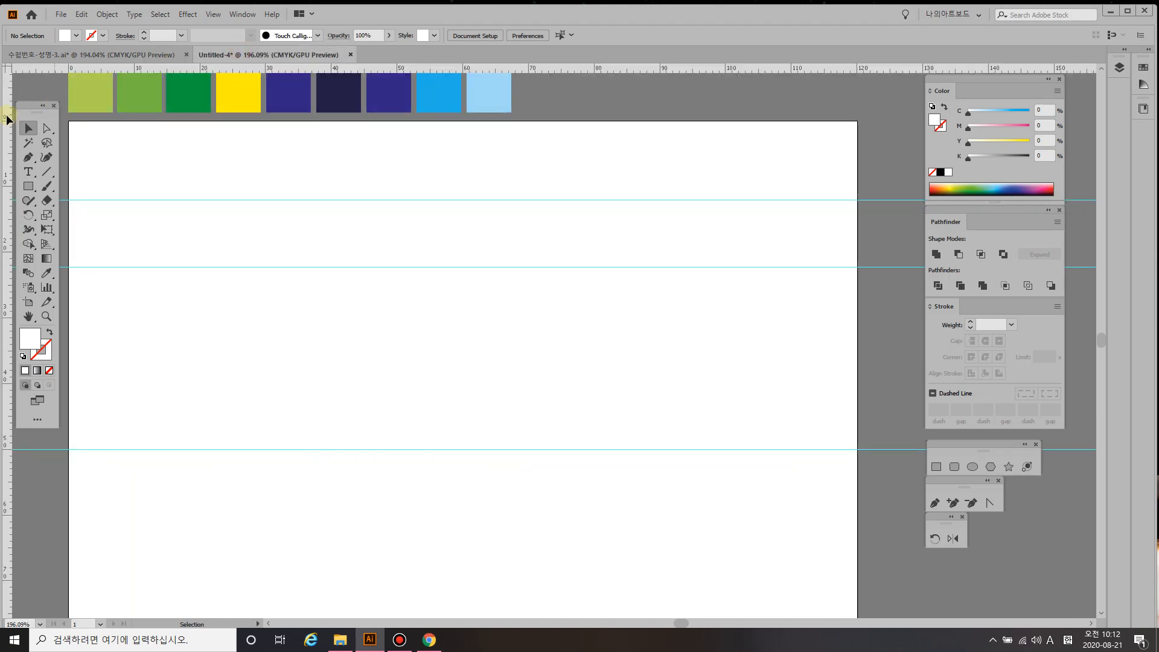
drag(9, 119, 101, 143)
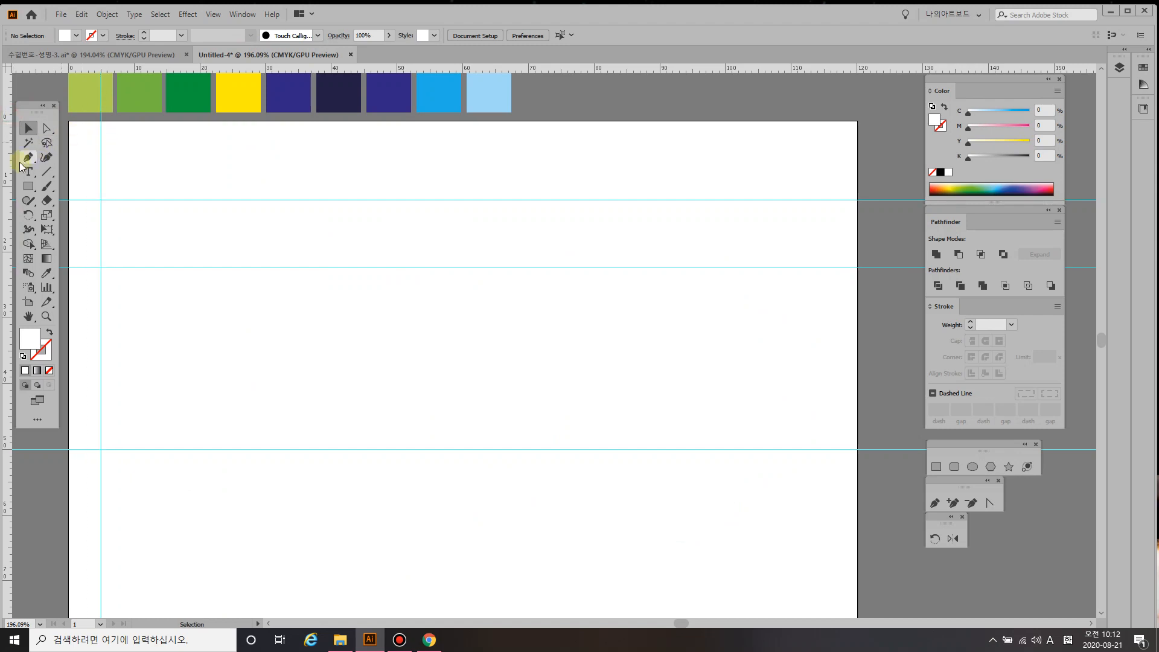
drag(11, 167, 212, 207)
drag(7, 176, 298, 219)
- With the default white fill and black stroke, begin the crocodile's Pen outline along the upper jaw from the 35 mm guide to about X 12 mm
click(25, 355)
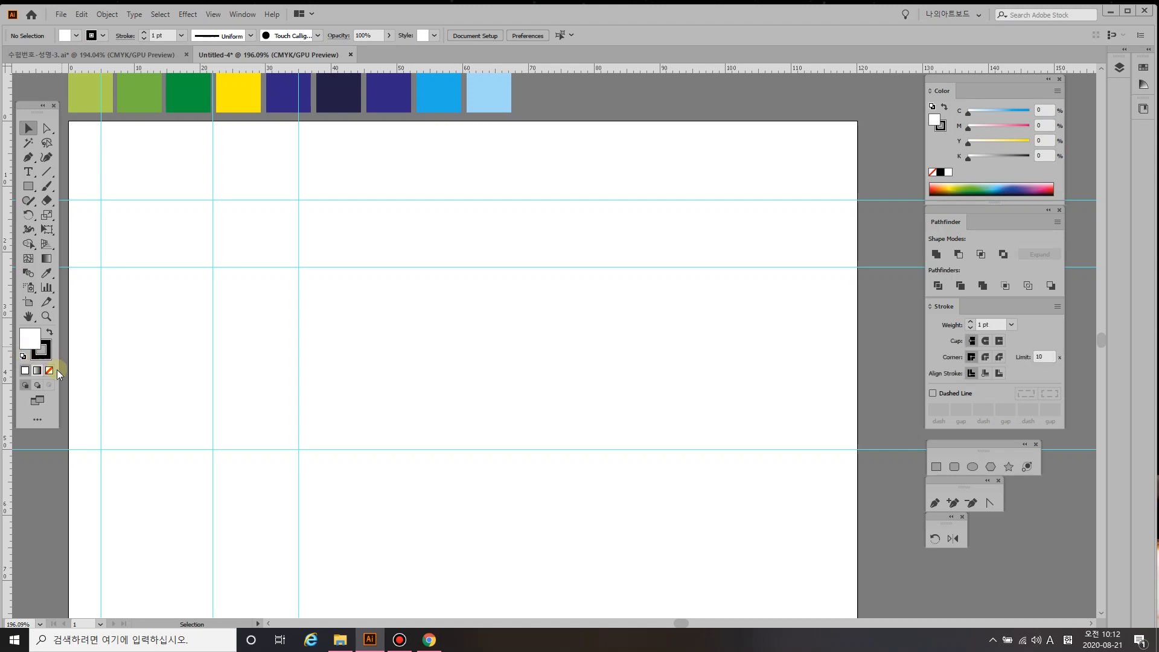
key(p)
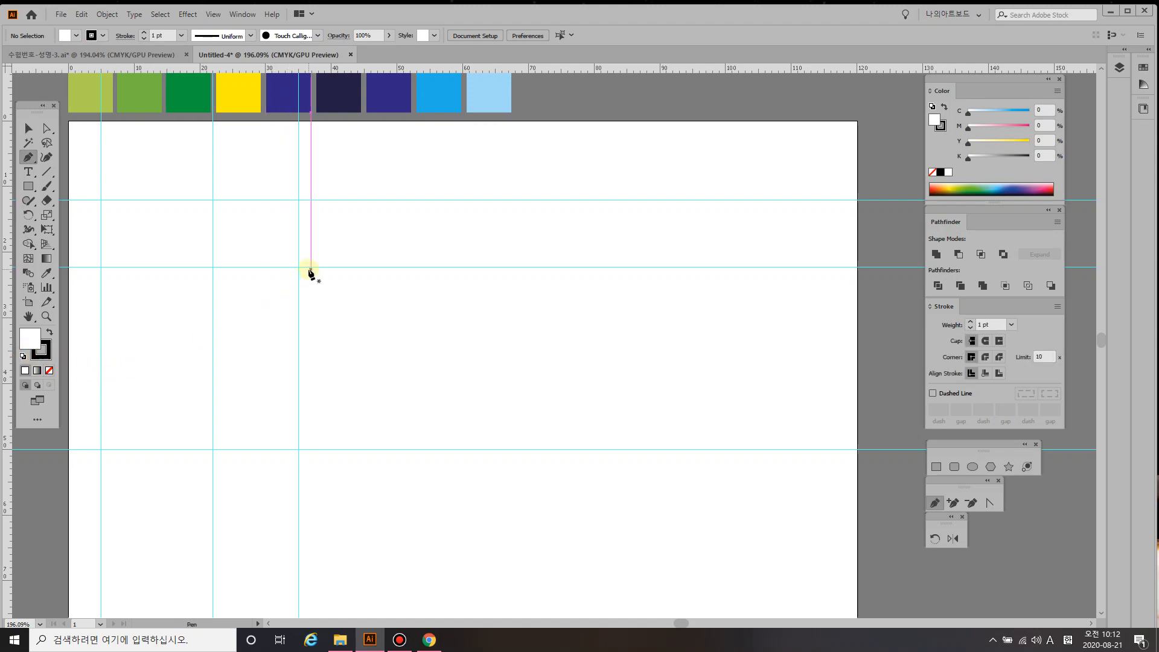
click(299, 208)
click(149, 208)
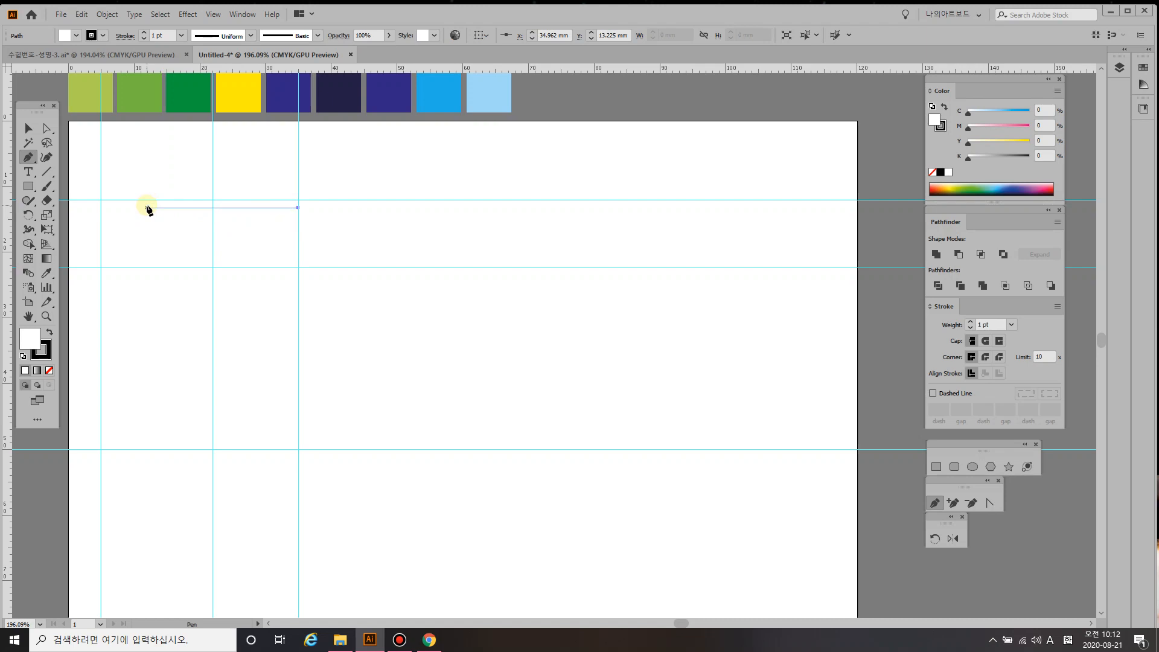
drag(146, 207, 112, 214)
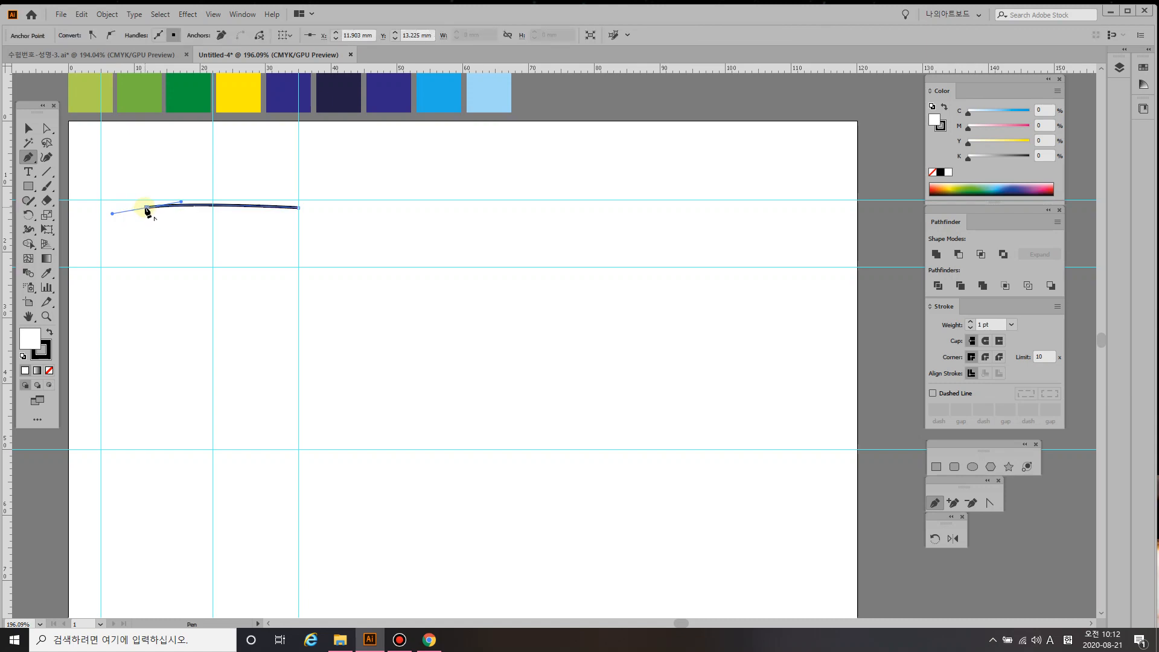
- Continue the outline with a small rounded nostril bump at about X 10 to 12 mm, reaching the upper horizontal guide
click(147, 208)
drag(134, 201, 121, 203)
drag(118, 204, 118, 204)
click(130, 207)
ctrl+click(131, 210)
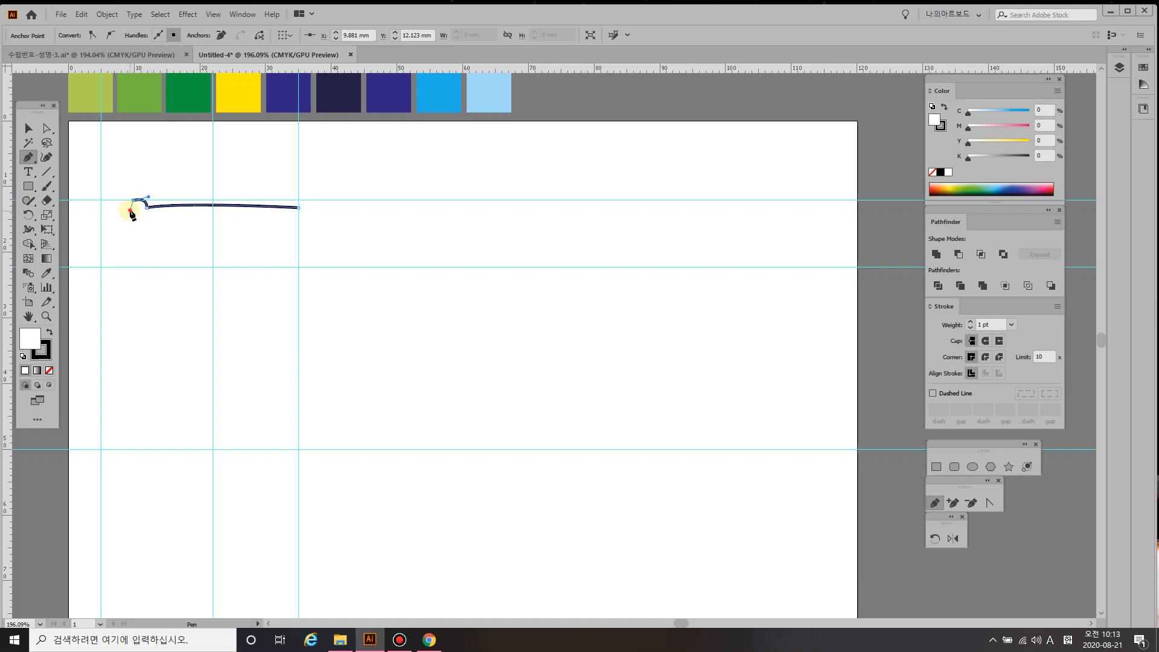
ctrl+click(130, 208)
click(129, 208)
- Round the snout tip at the 5 mm guide, then draw the upper jaw's underside, the curved mouth corner and the lower jaw's top edge
drag(100, 216, 95, 227)
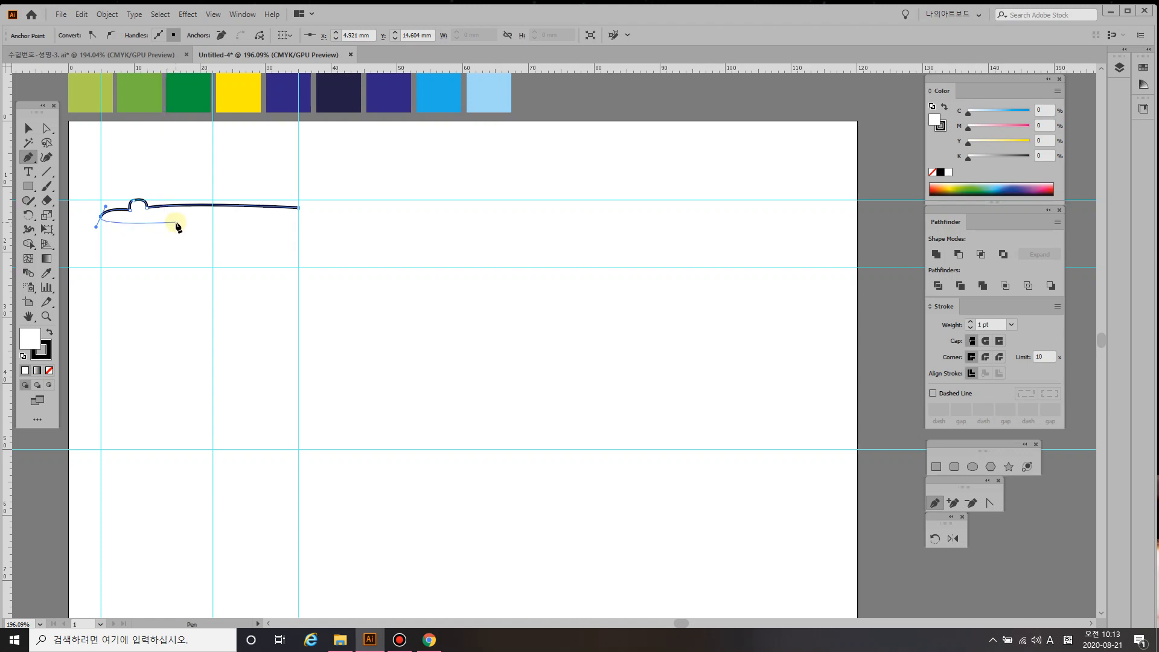
drag(178, 223, 285, 231)
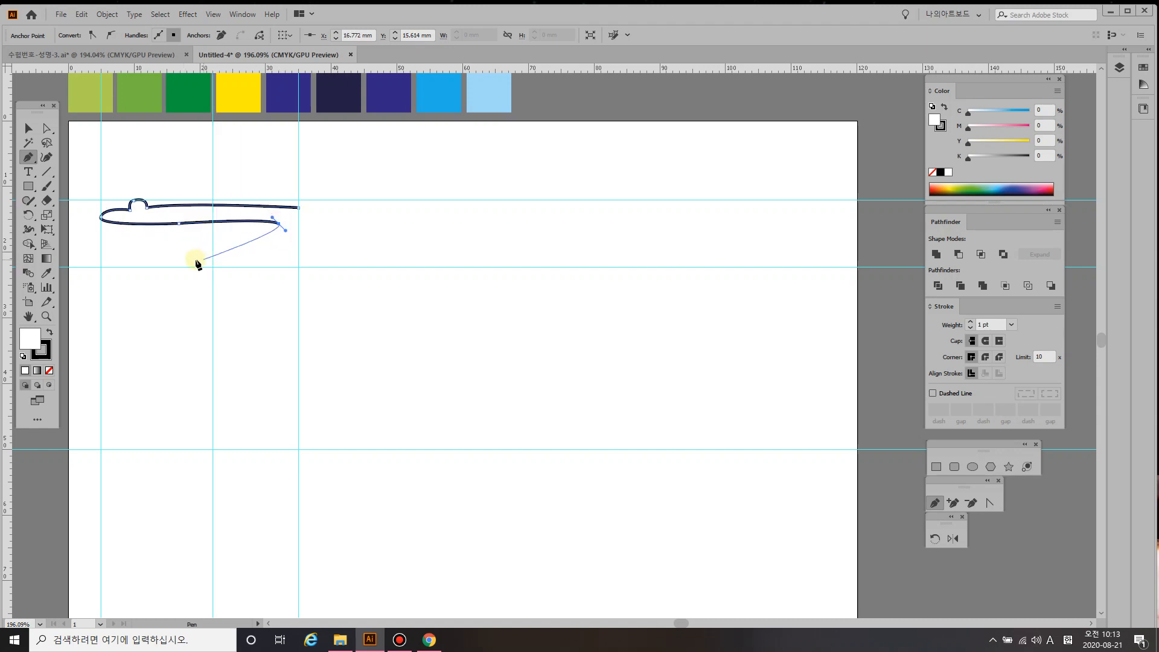
drag(183, 254, 96, 245)
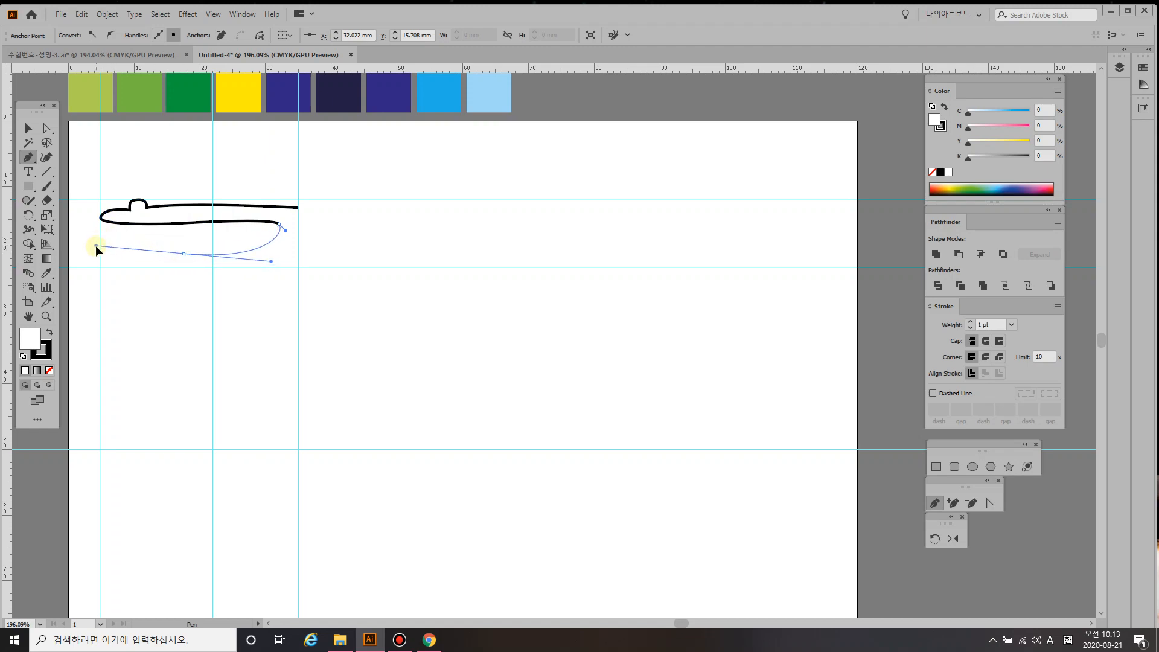
drag(96, 245, 100, 253)
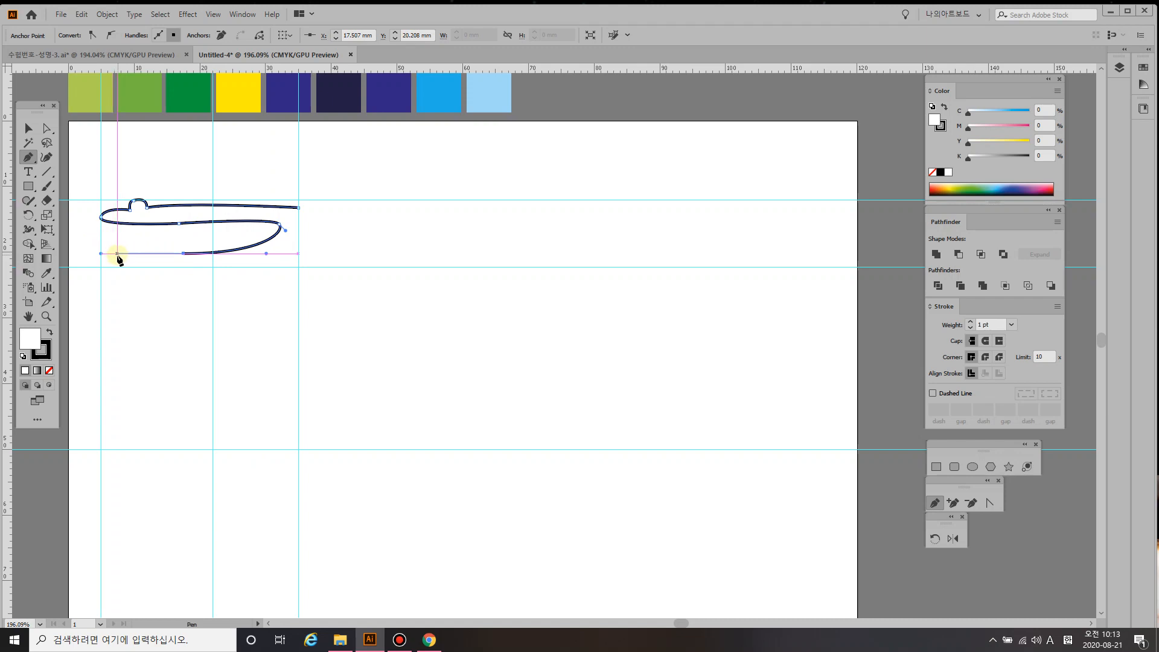
- Draw the rounded lower jaw tip at about X 7 mm and its underside along the 22 mm horizontal guide to about X 18 mm
ctrl+click(111, 257)
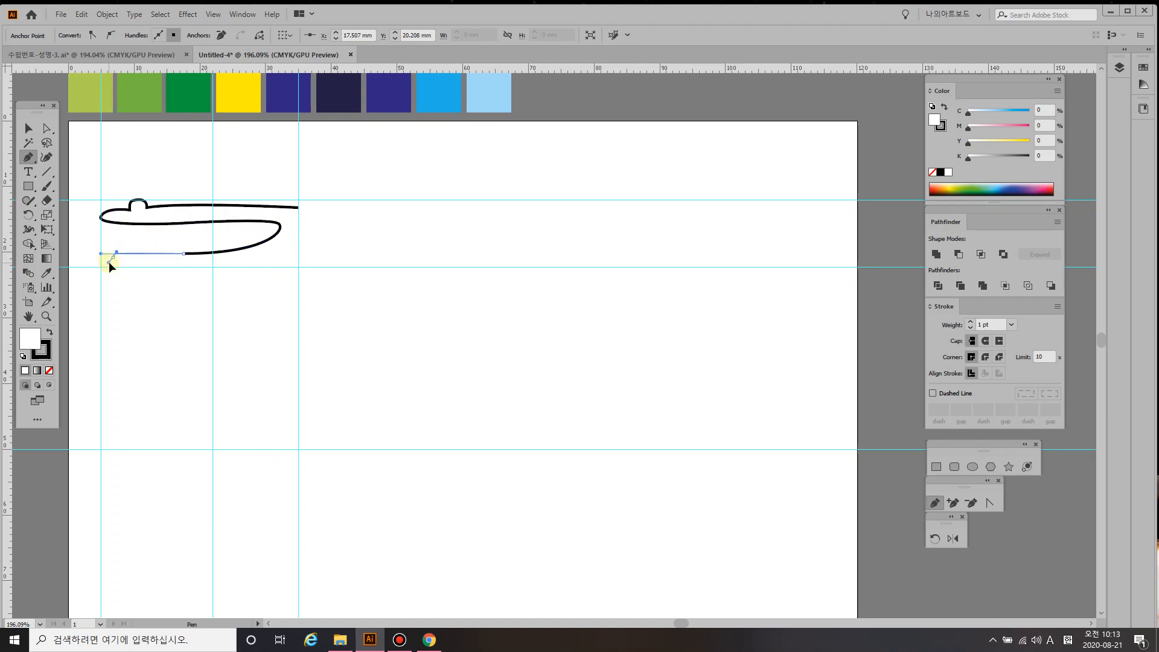
drag(109, 263, 100, 262)
key(ctrl+z)
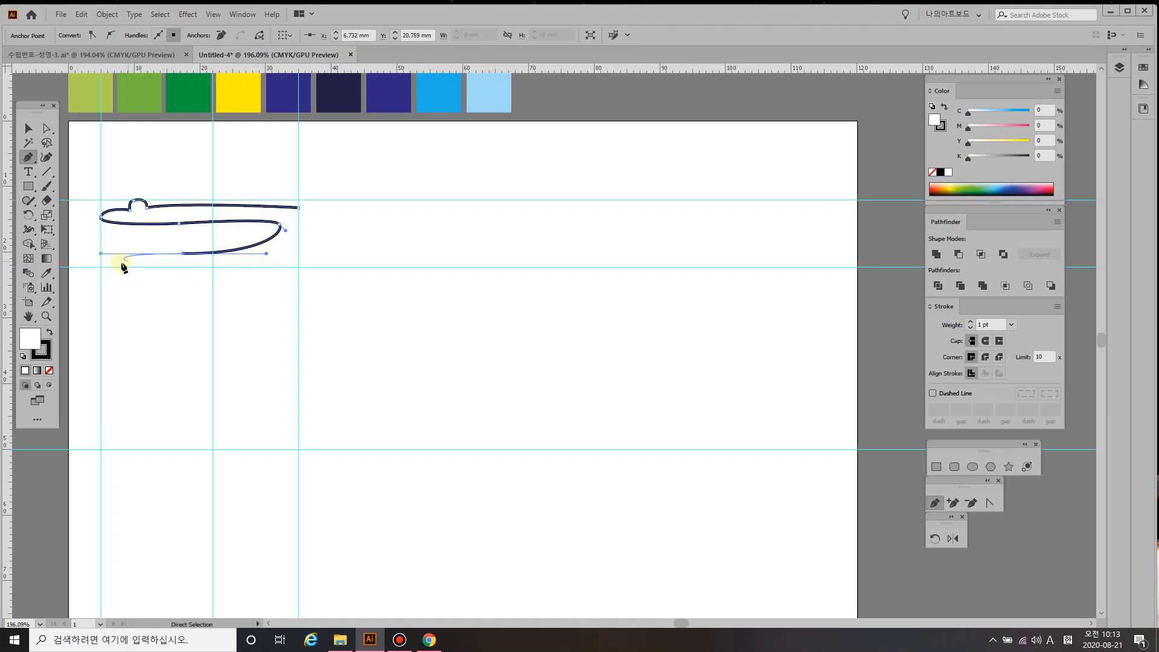
click(113, 265)
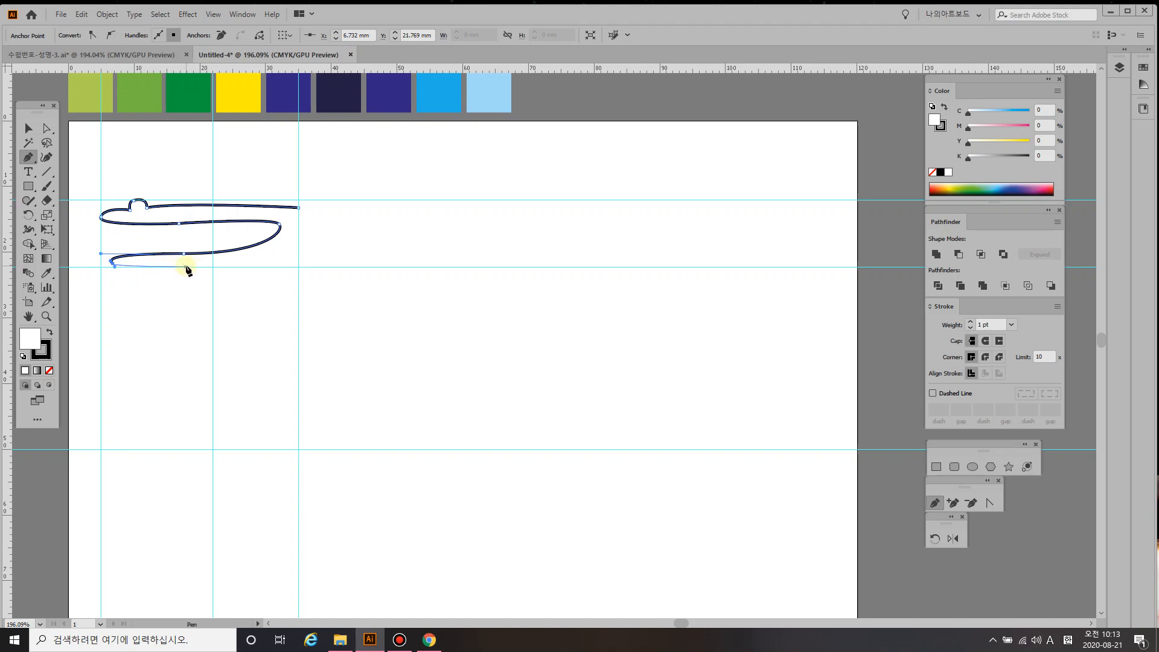
click(187, 266)
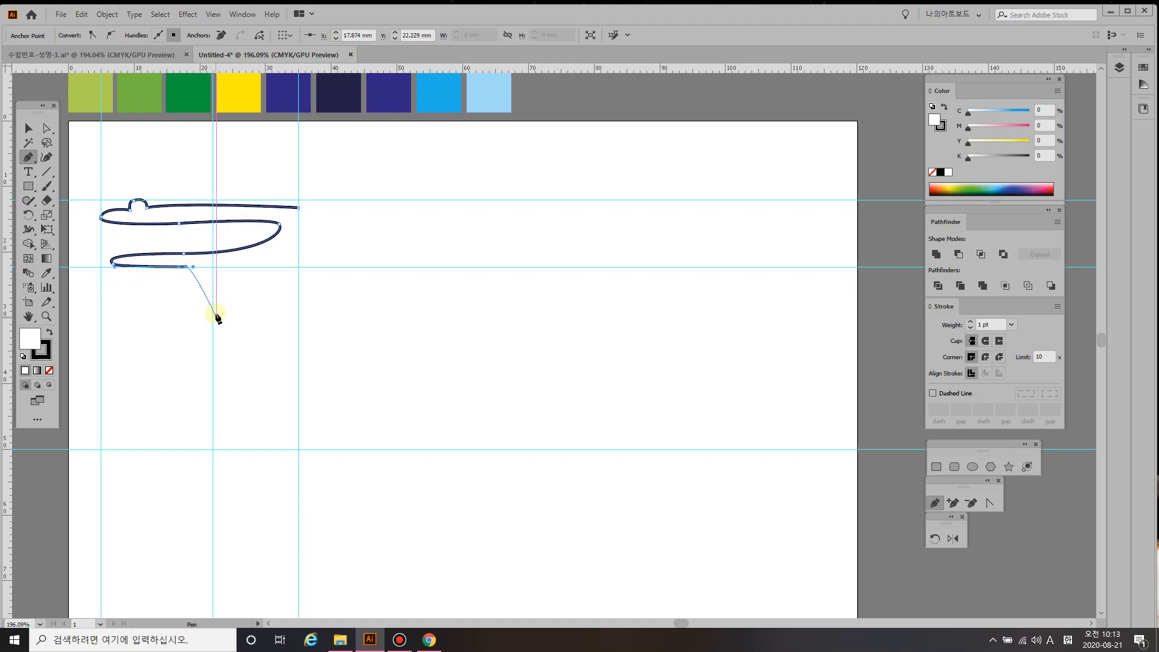
- Curve the outline down from the lower jaw into the throat and continue the body's front edge straight down to about Y 44 mm
drag(216, 316, 215, 365)
key(ctrl+z)
drag(220, 317, 222, 356)
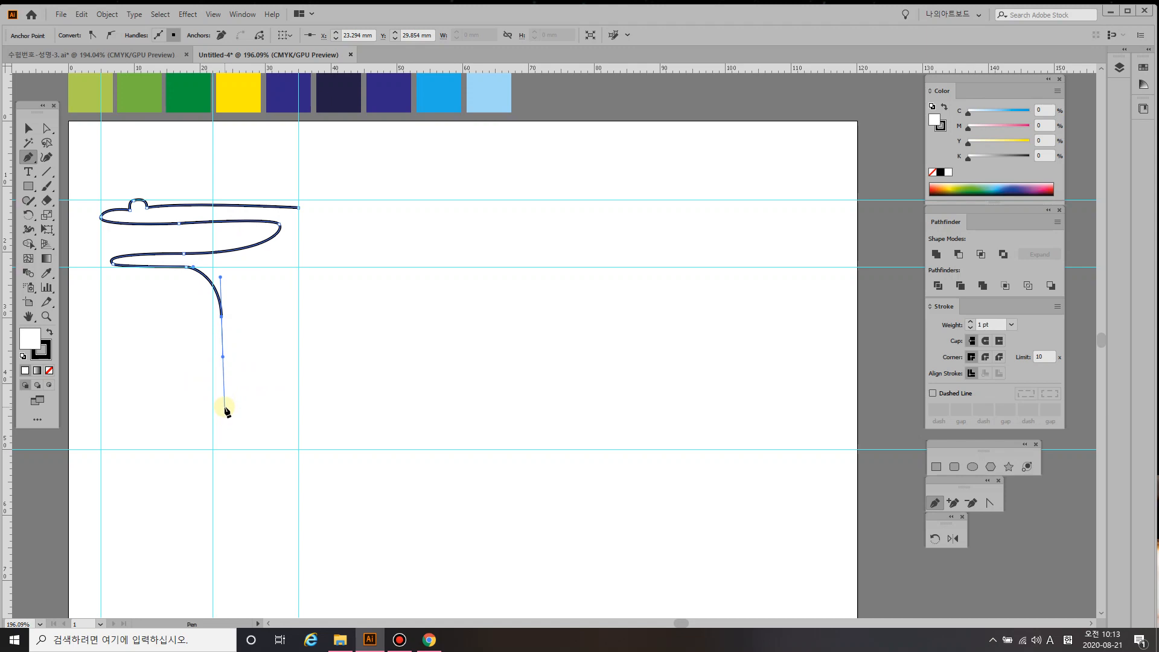
click(224, 408)
- Draw the curved tail with its tip at about X 22, Y 47 mm, and close the outline up the back along the 35 mm guide
drag(265, 410, 275, 406)
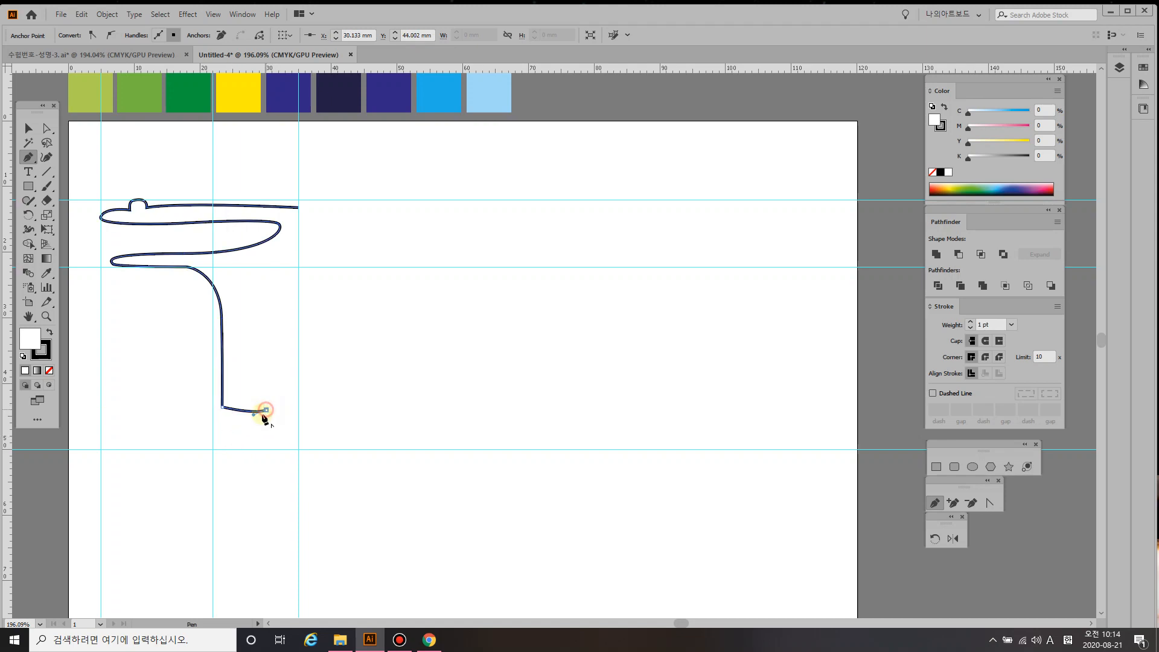
drag(266, 411, 181, 420)
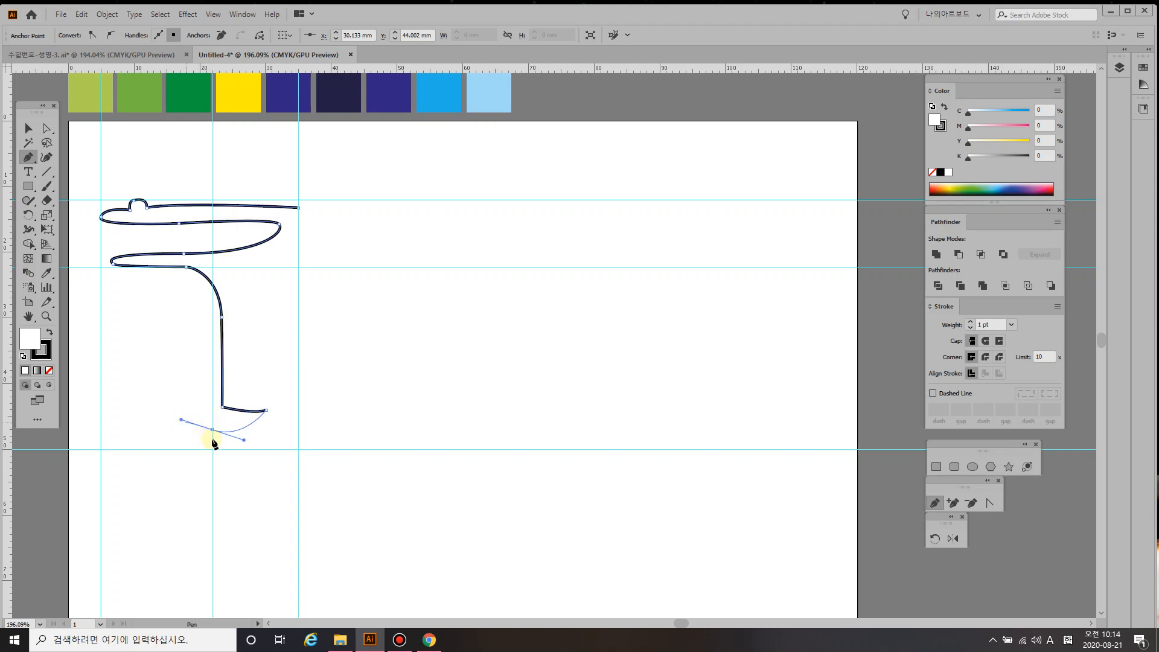
click(211, 429)
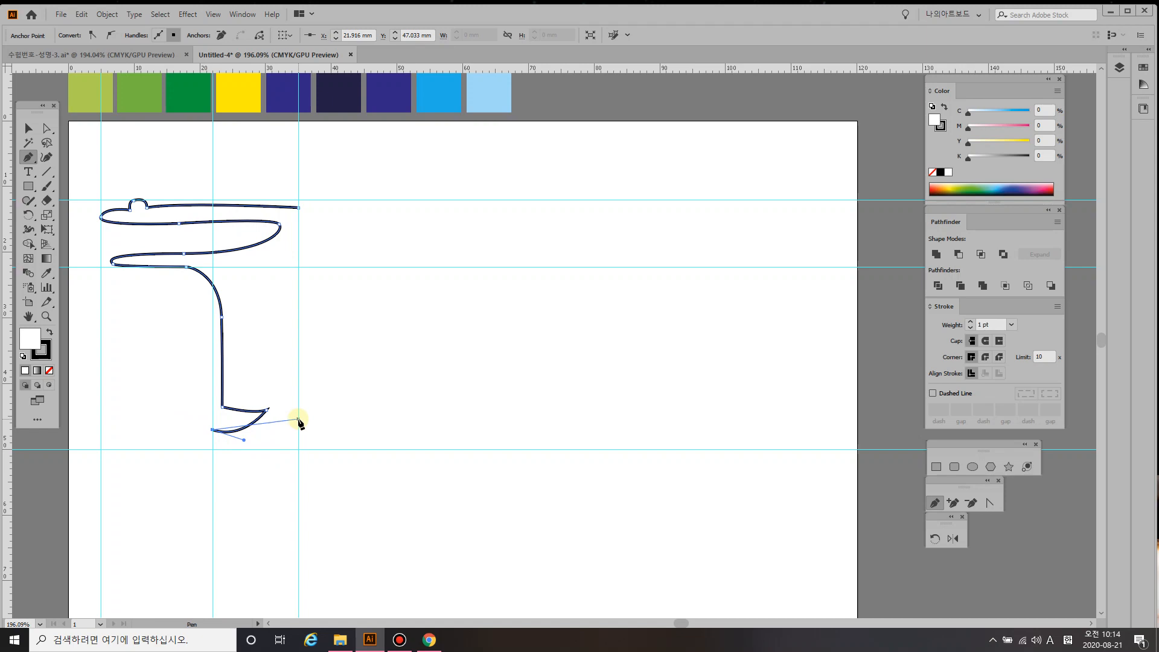
drag(298, 419, 336, 364)
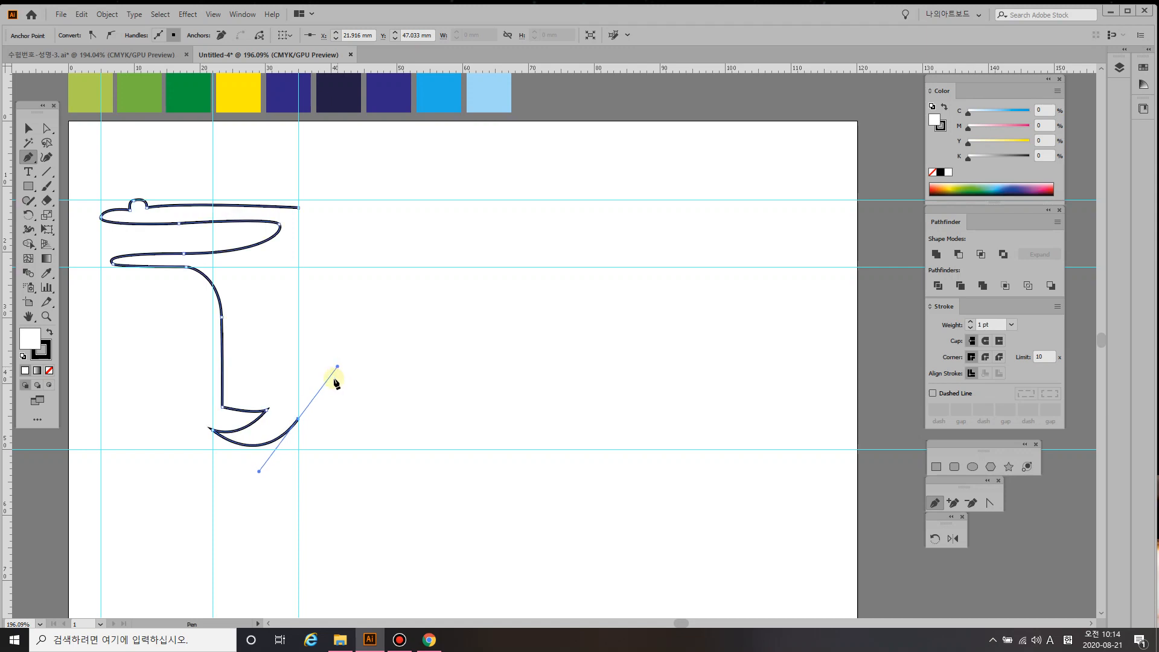
click(298, 418)
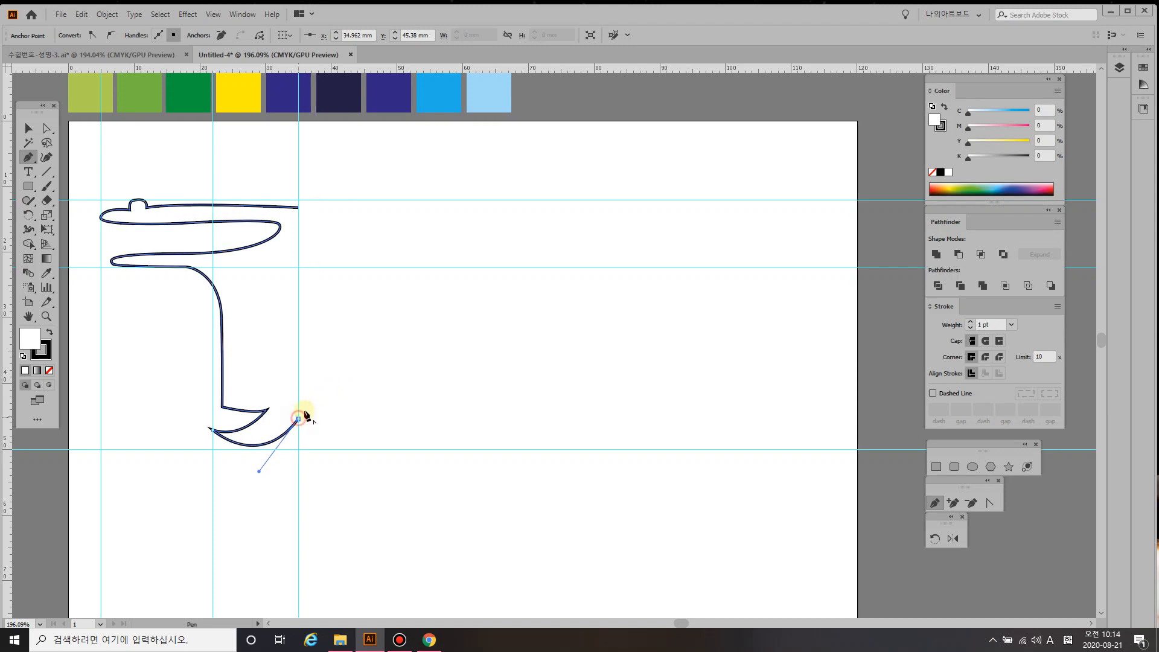
click(298, 208)
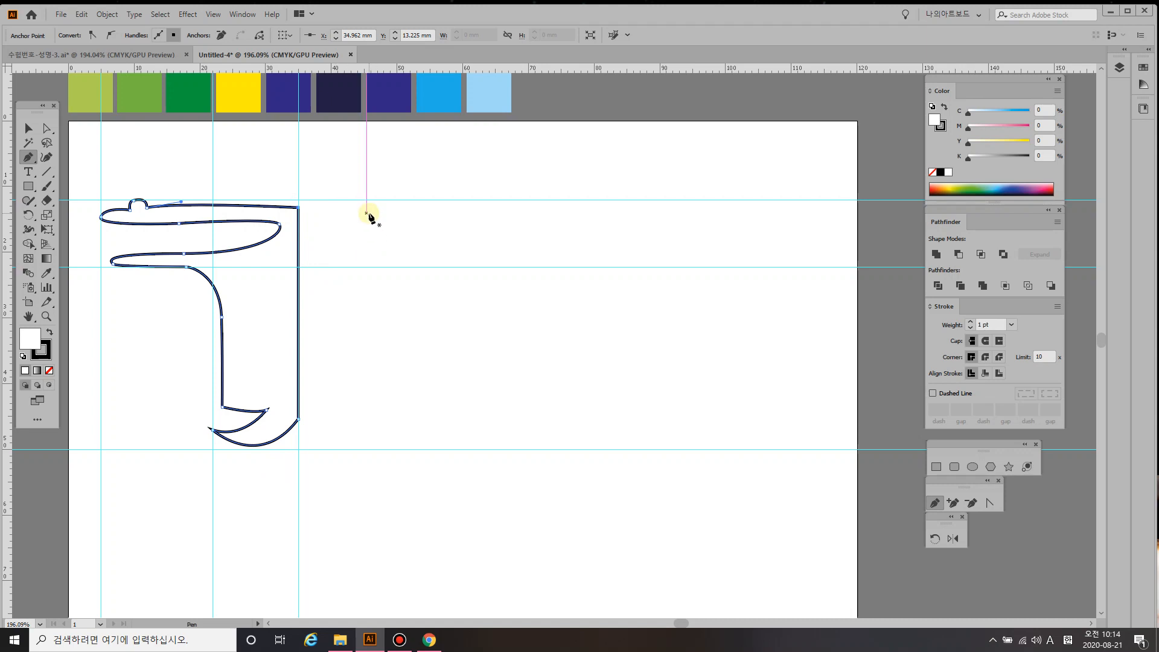
- Fill the crocodile outline with the light green swatch colour (C 40, Y 80) and give it a black stroke
key(i)
click(107, 99)
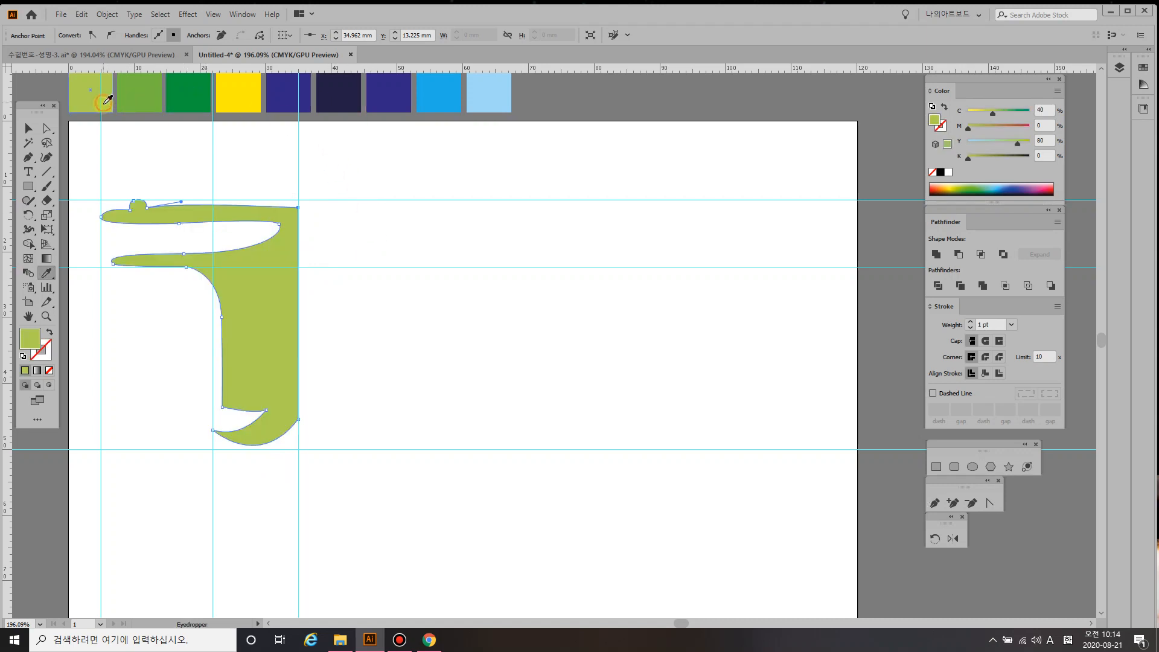
click(939, 125)
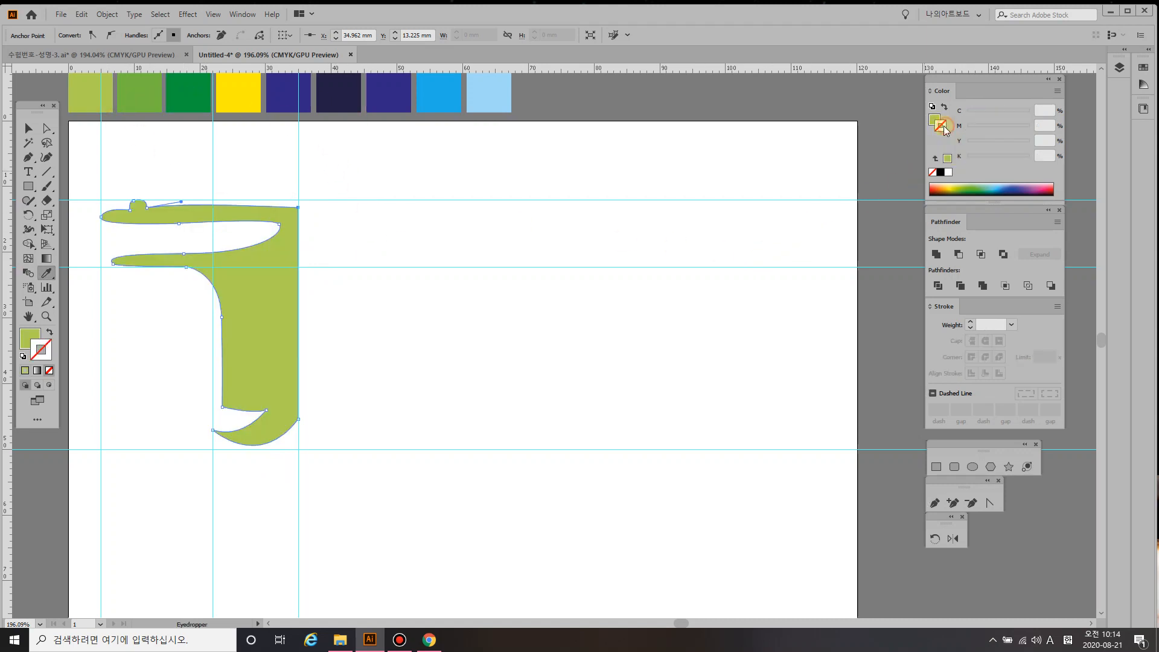
click(940, 172)
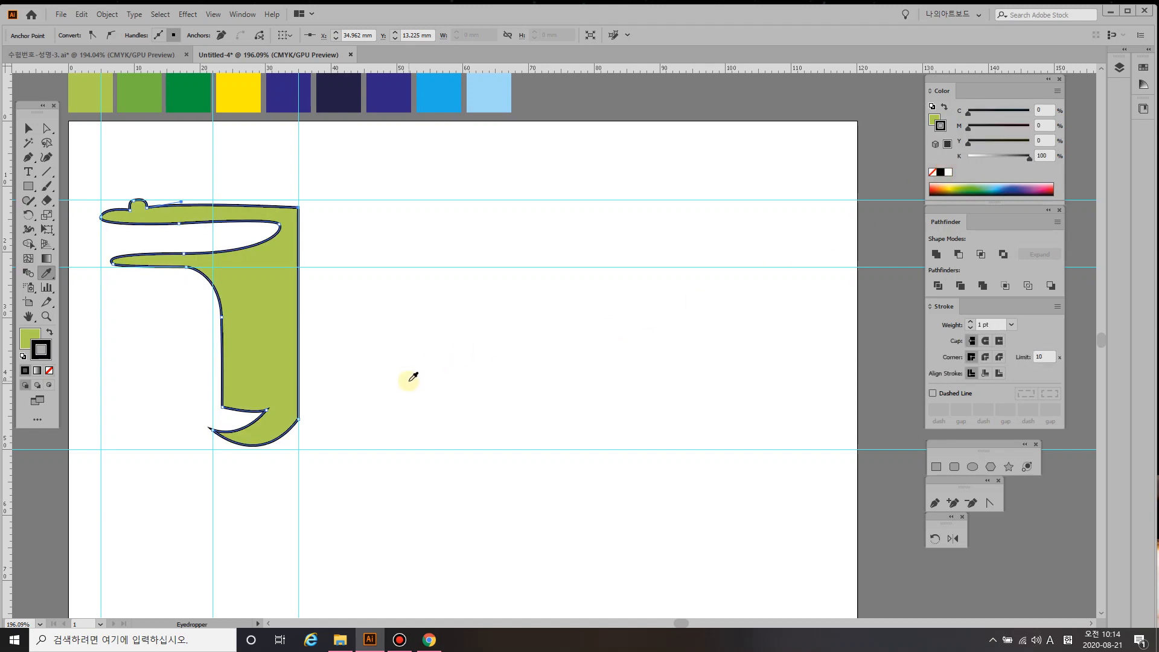
key(v)
click(417, 386)
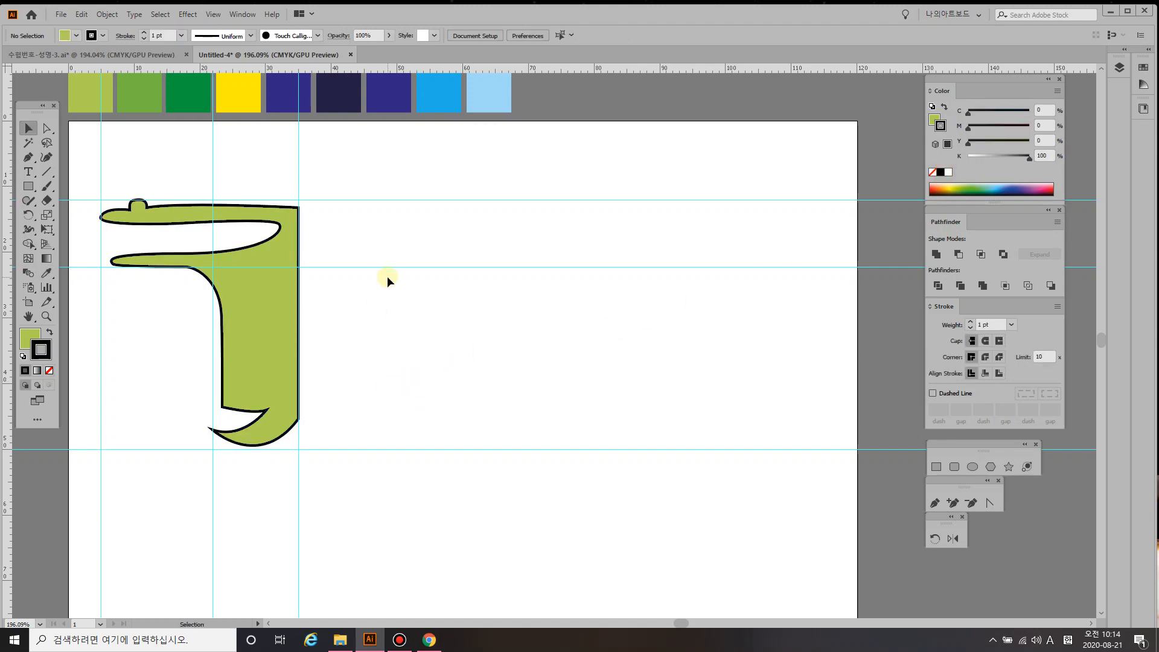
- Draw a circle about 4.1 mm wide on top of the head at the back for the eye bump and unite it with the body
key(l)
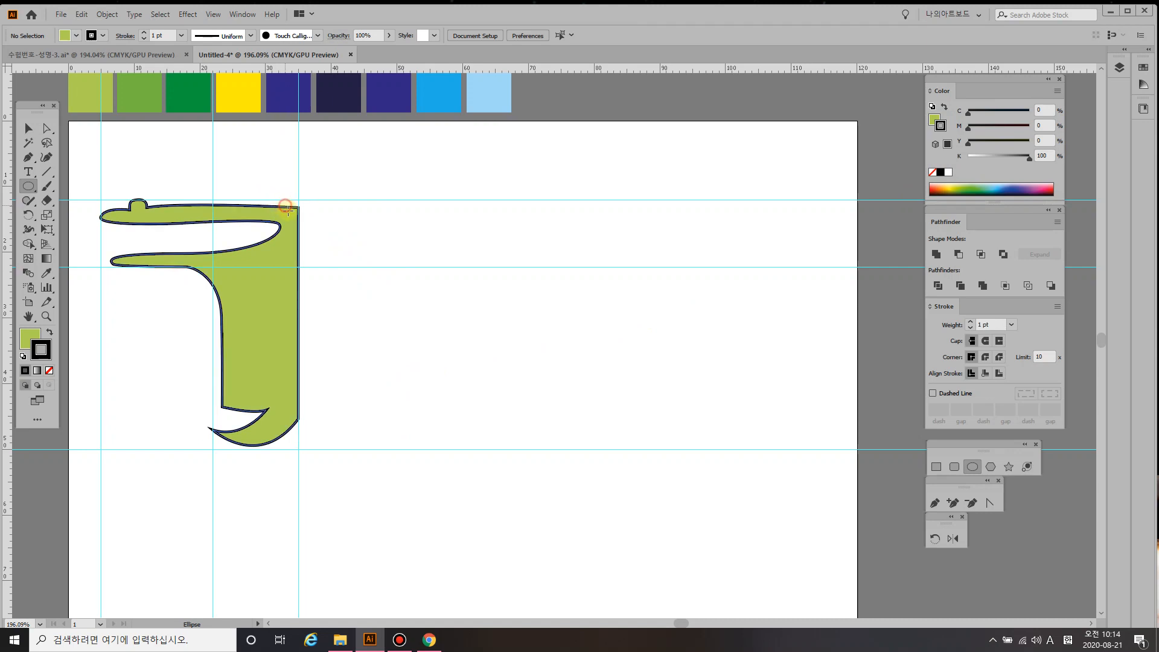
drag(284, 206, 290, 217)
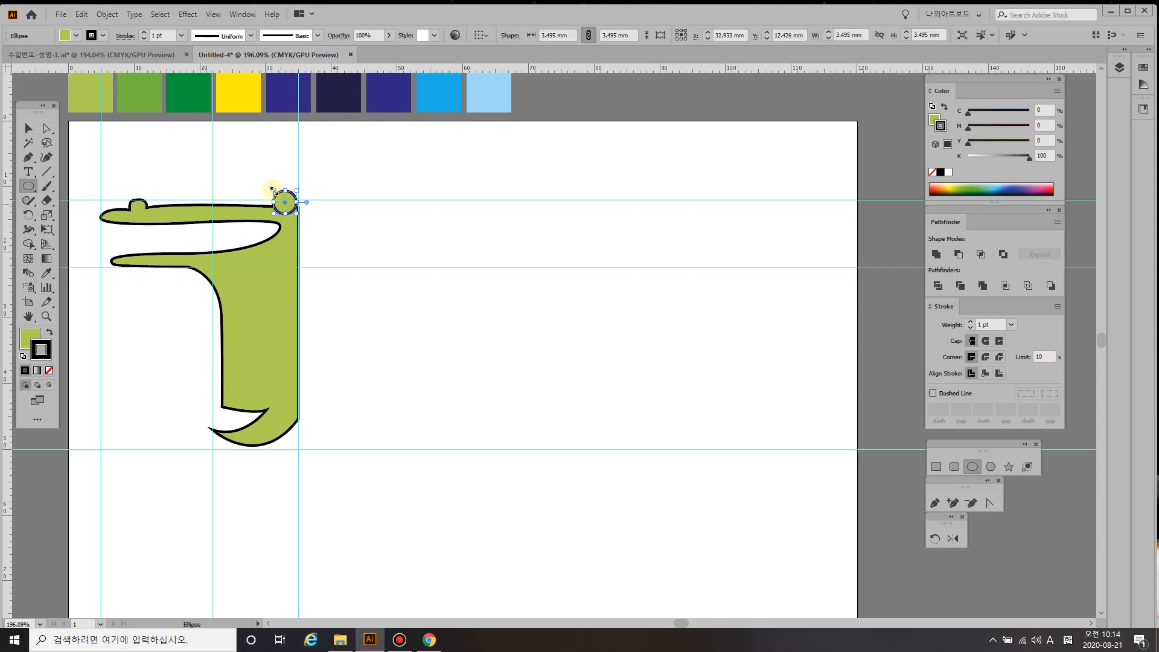
drag(272, 190, 269, 186)
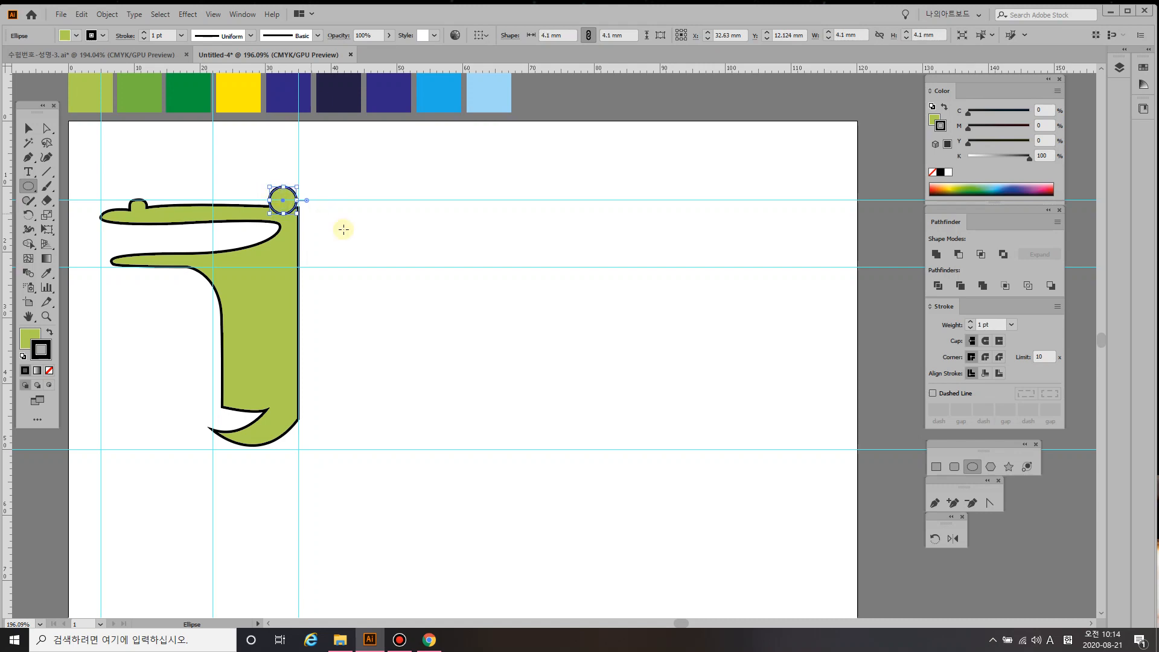
key(v)
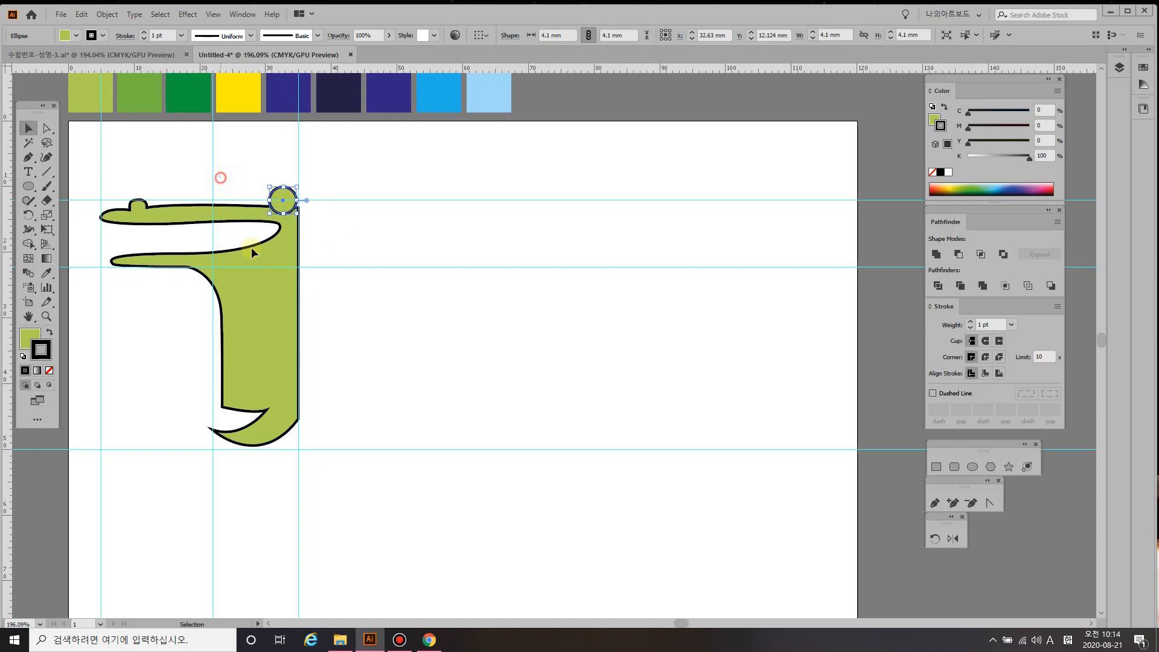
shift+click(302, 341)
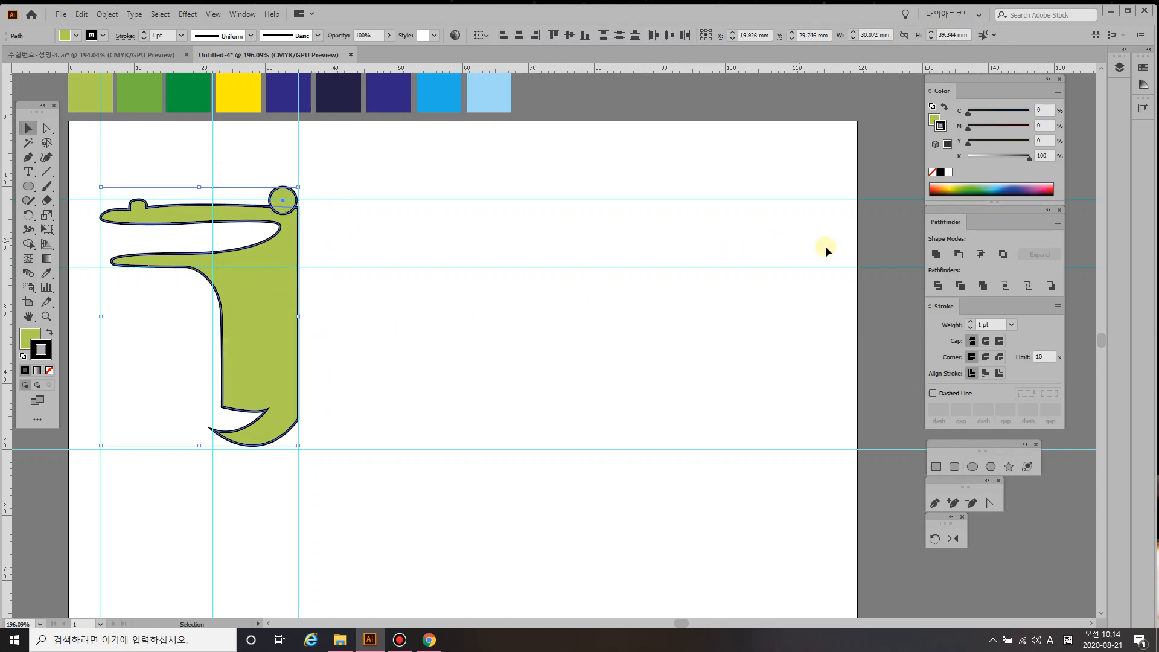
click(935, 255)
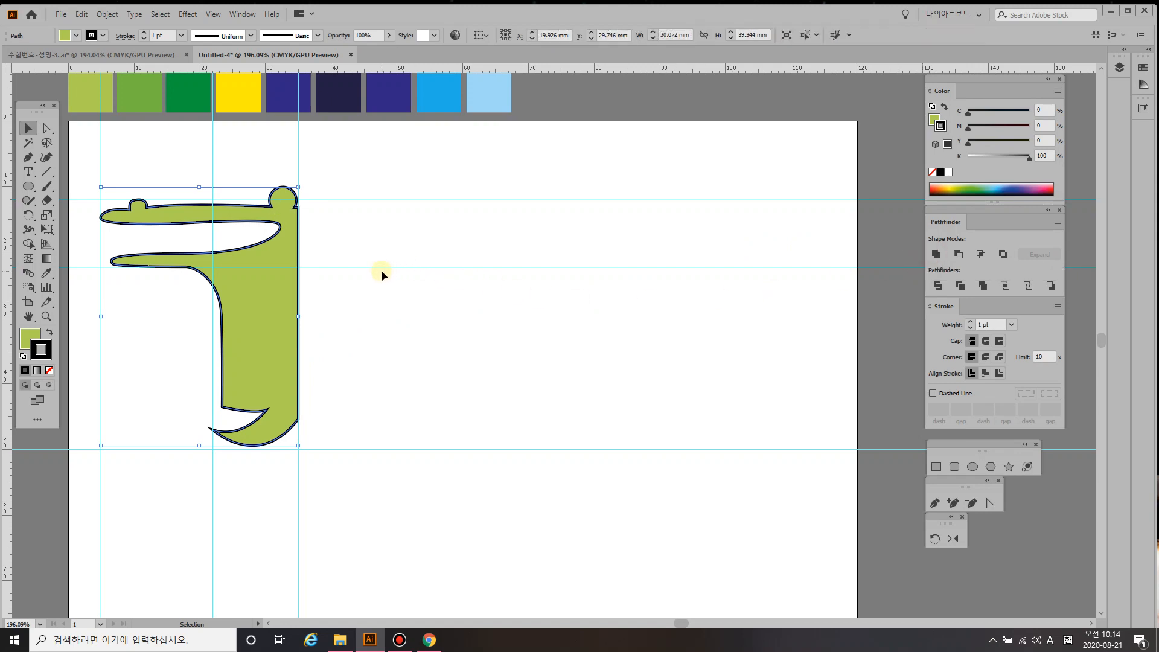
- Draw a circle about 2 mm wide centred in the eye bump, with white fill and black stroke
key(l)
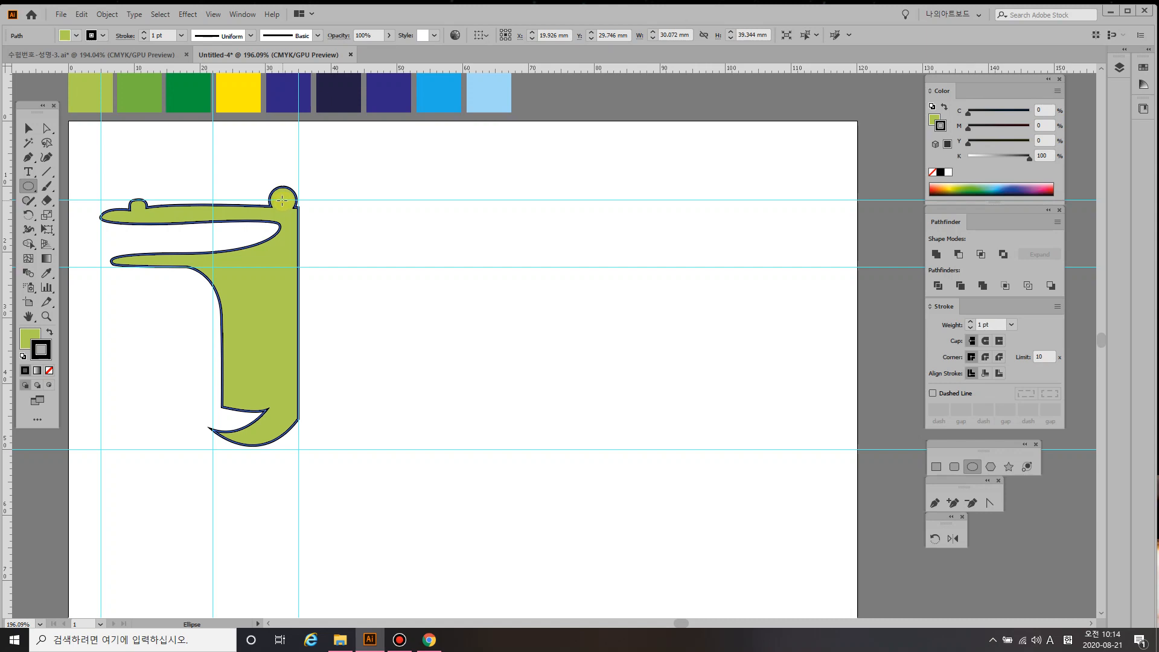
key(ctrl+h)
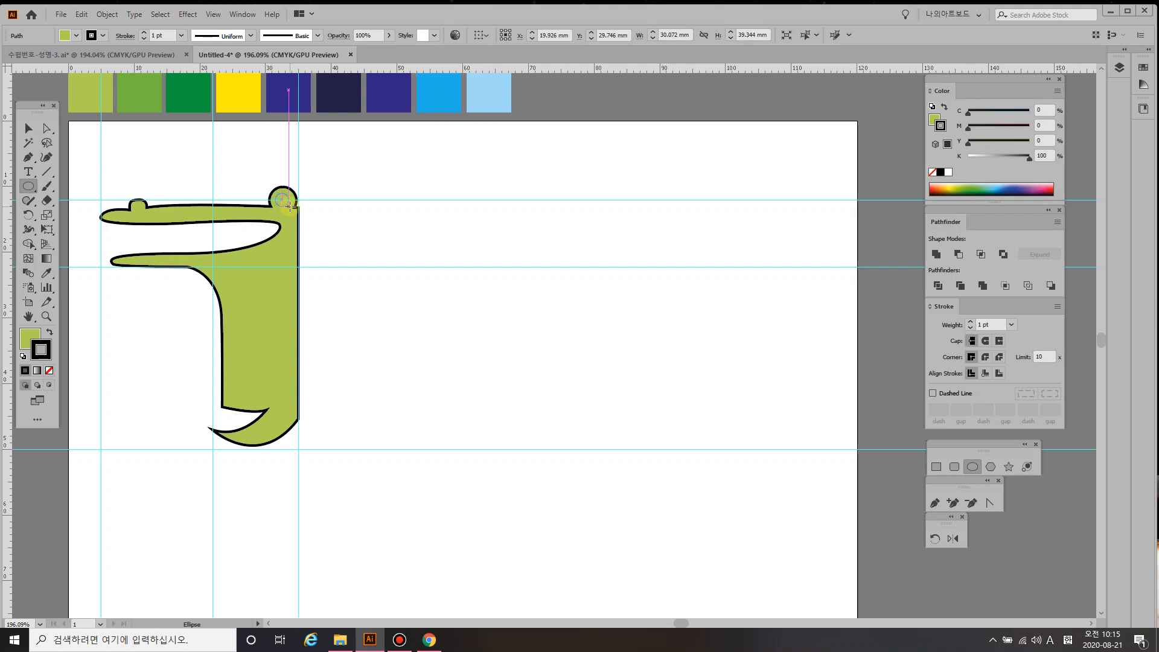
drag(290, 206, 289, 206)
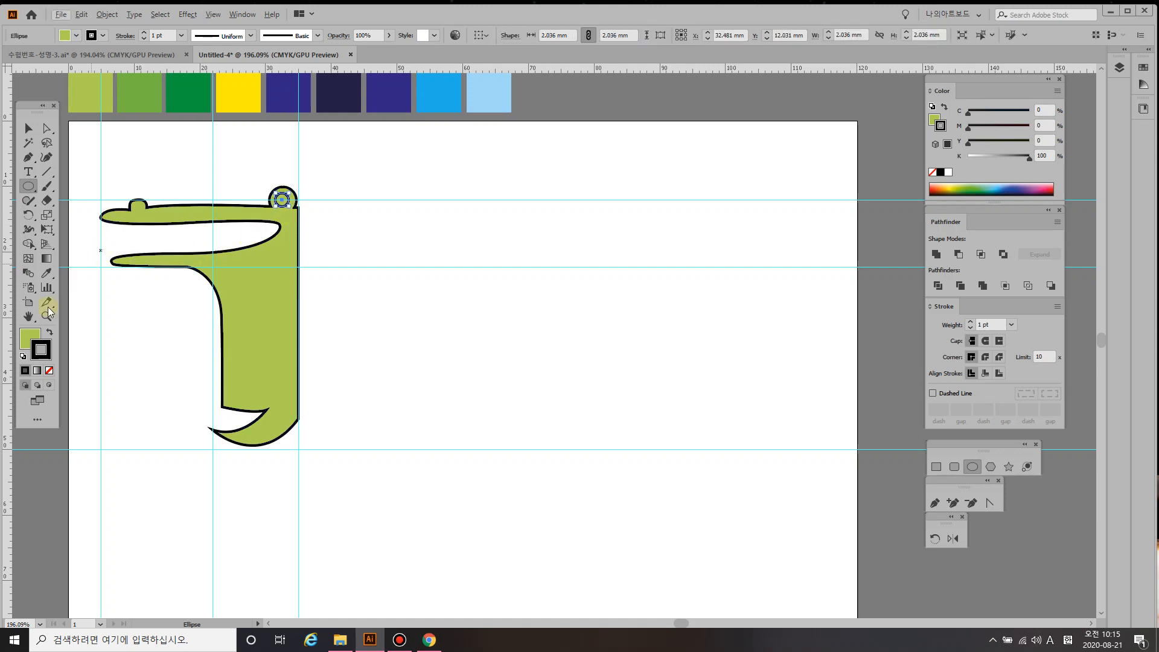
click(23, 356)
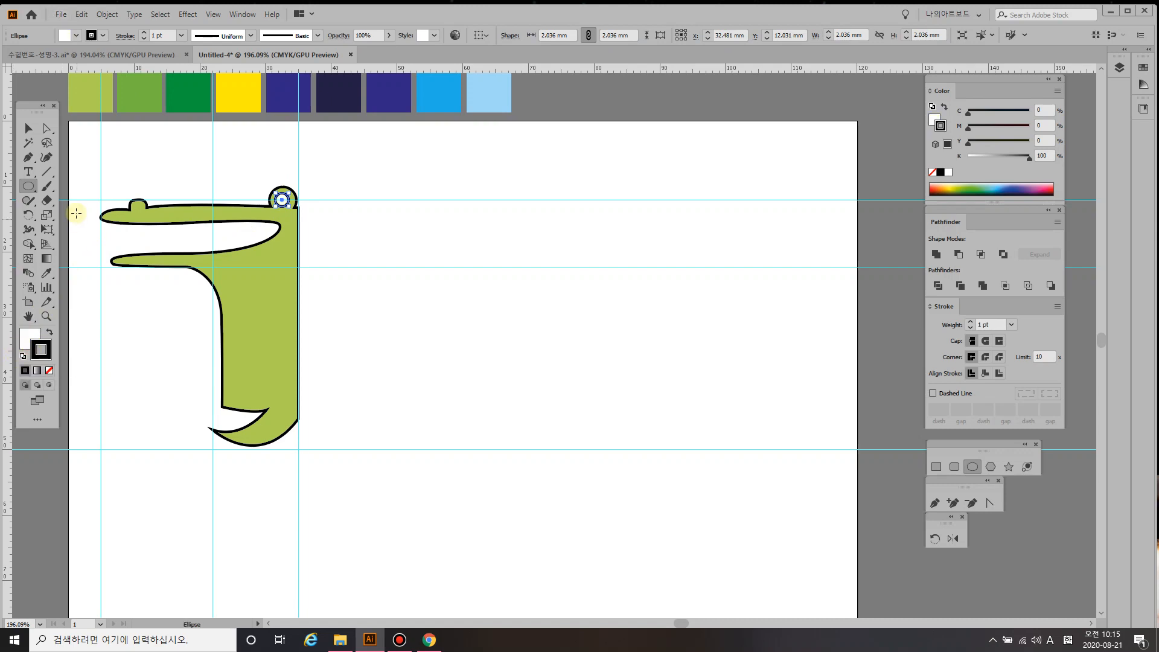
- Make a scaled pupil copy of the white eye circle about 1 mm wide, fill it solid black without stroke, and shift it slightly toward the snout
double_click(46, 215)
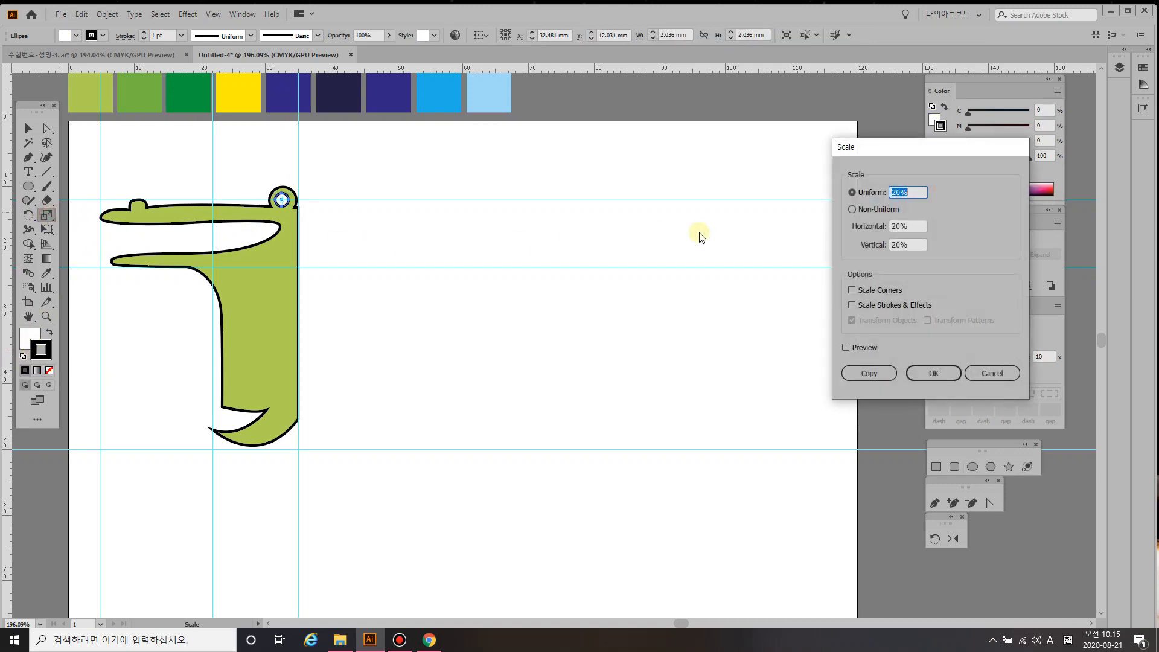
click(882, 370)
click(50, 334)
click(50, 371)
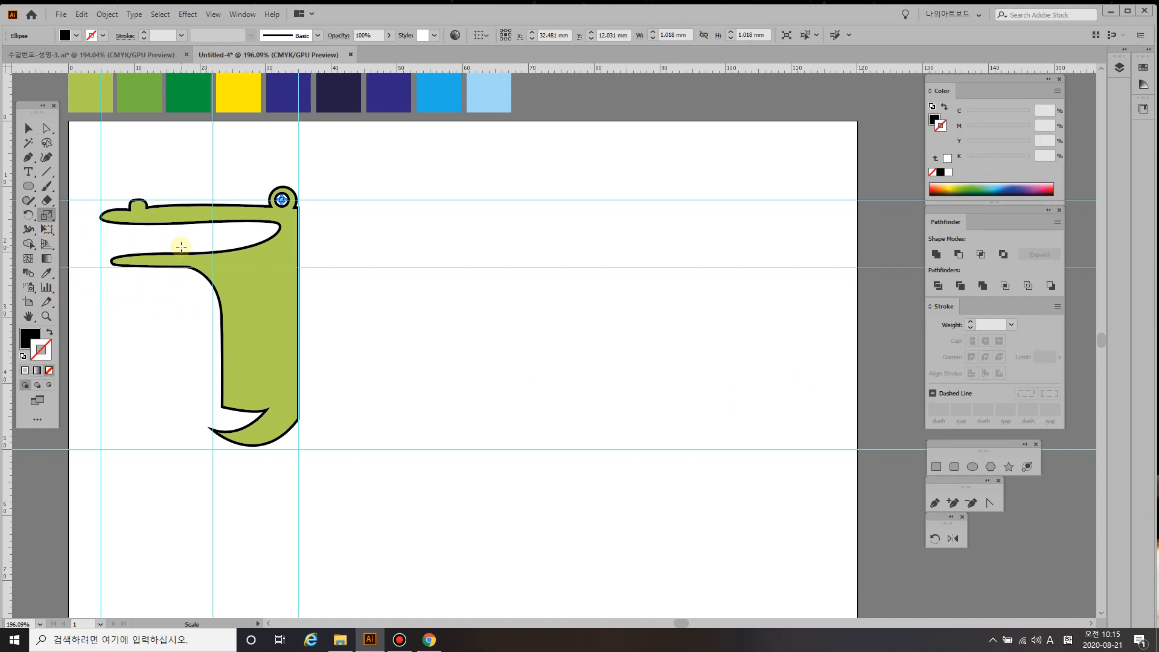
key(v)
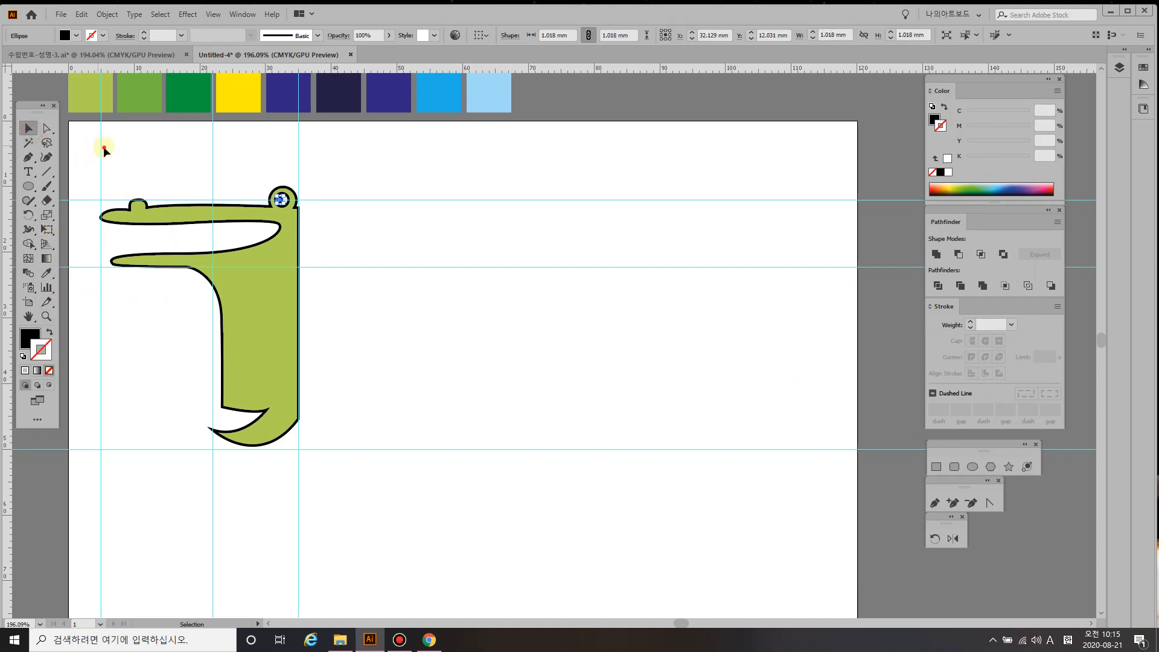
- Deselect the pupil and sample the dark green swatch as the fill colour for new shapes, without stroke
click(104, 148)
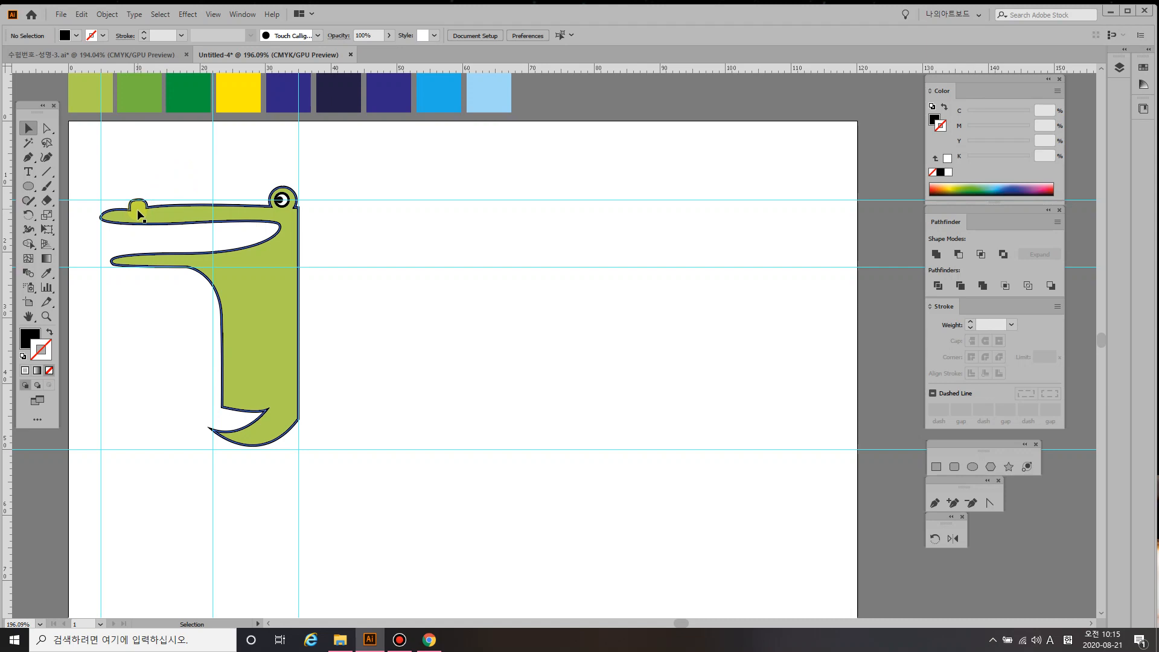
key(i)
click(195, 105)
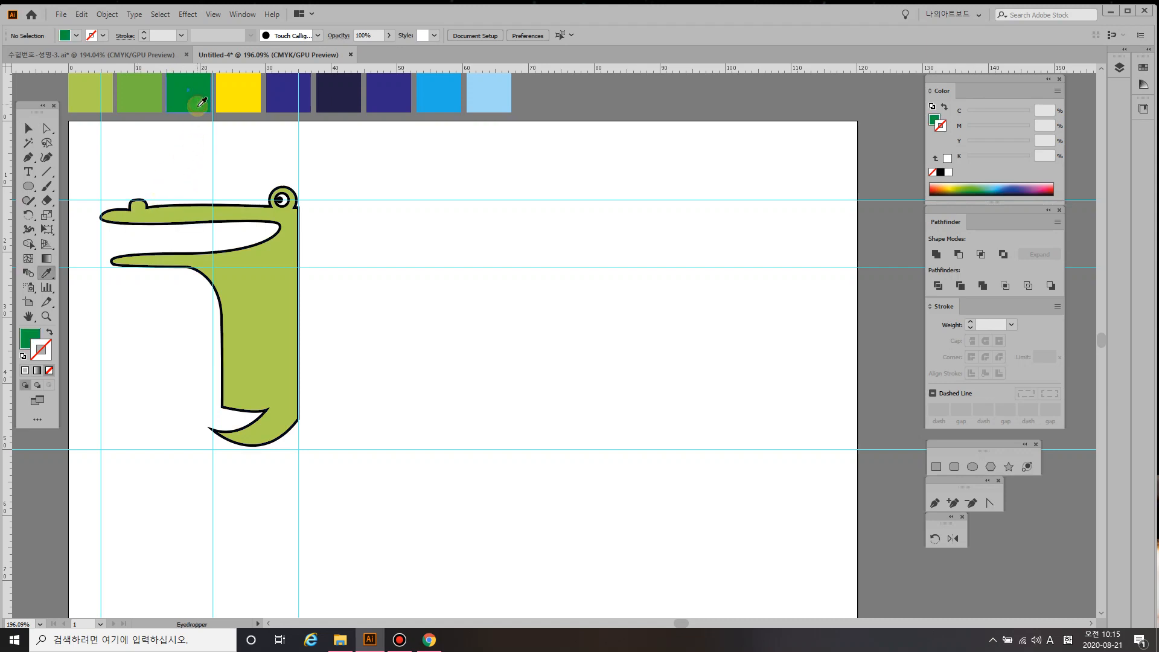
key(p)
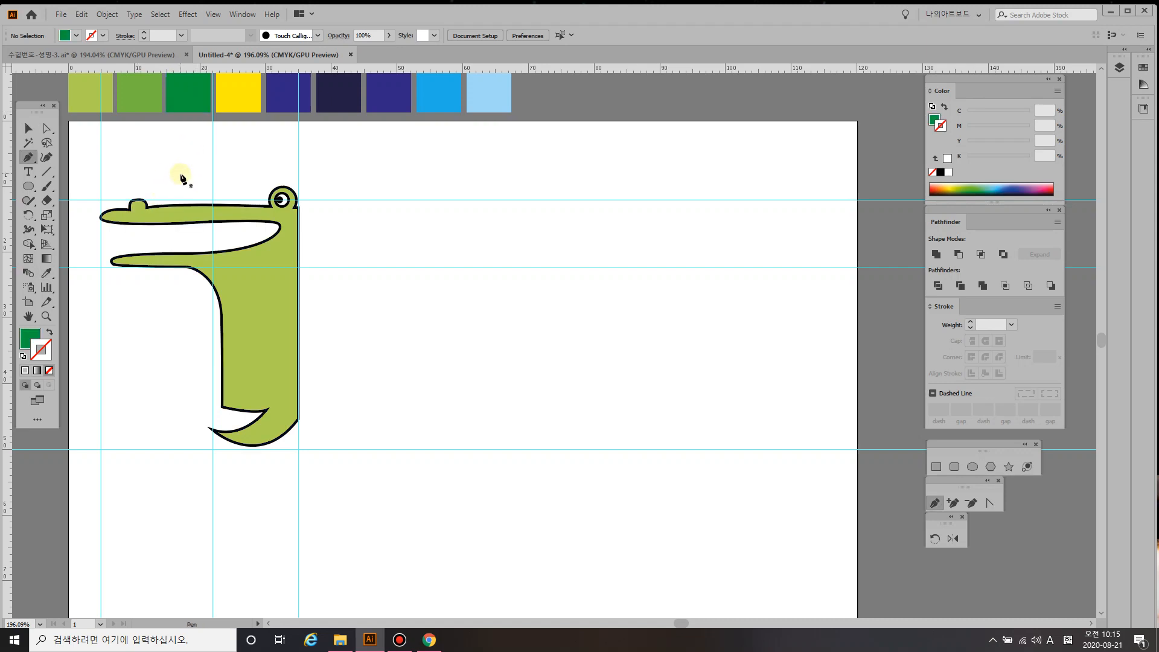
click(136, 204)
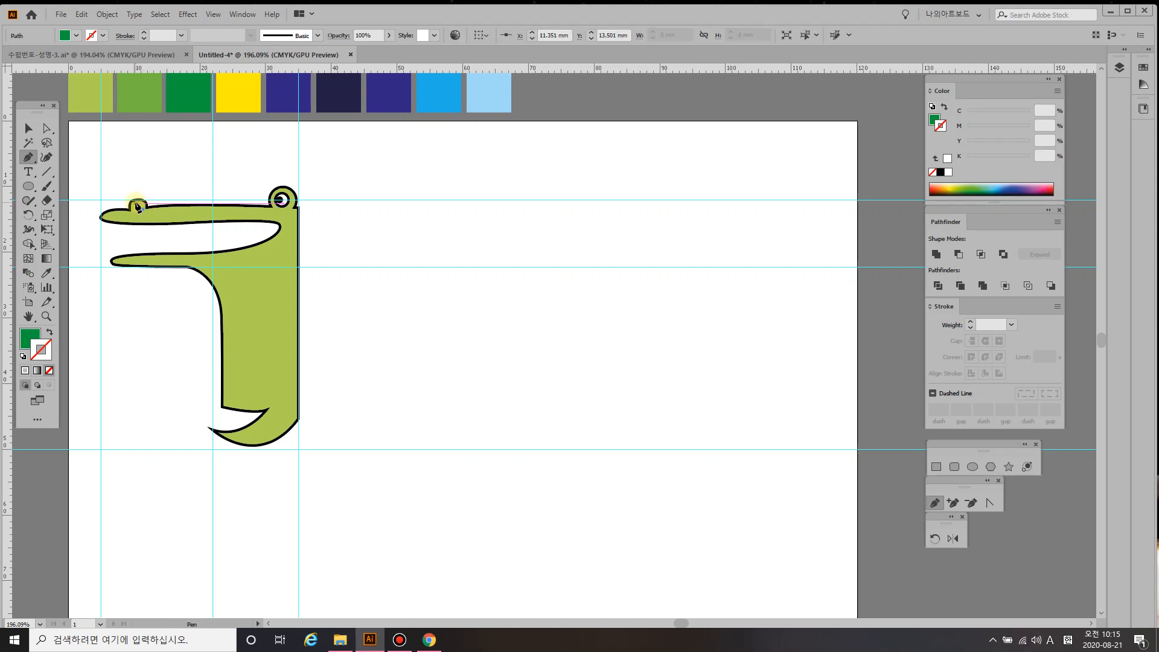
ctrl+click(133, 205)
ctrl+click(126, 205)
ctrl+click(128, 205)
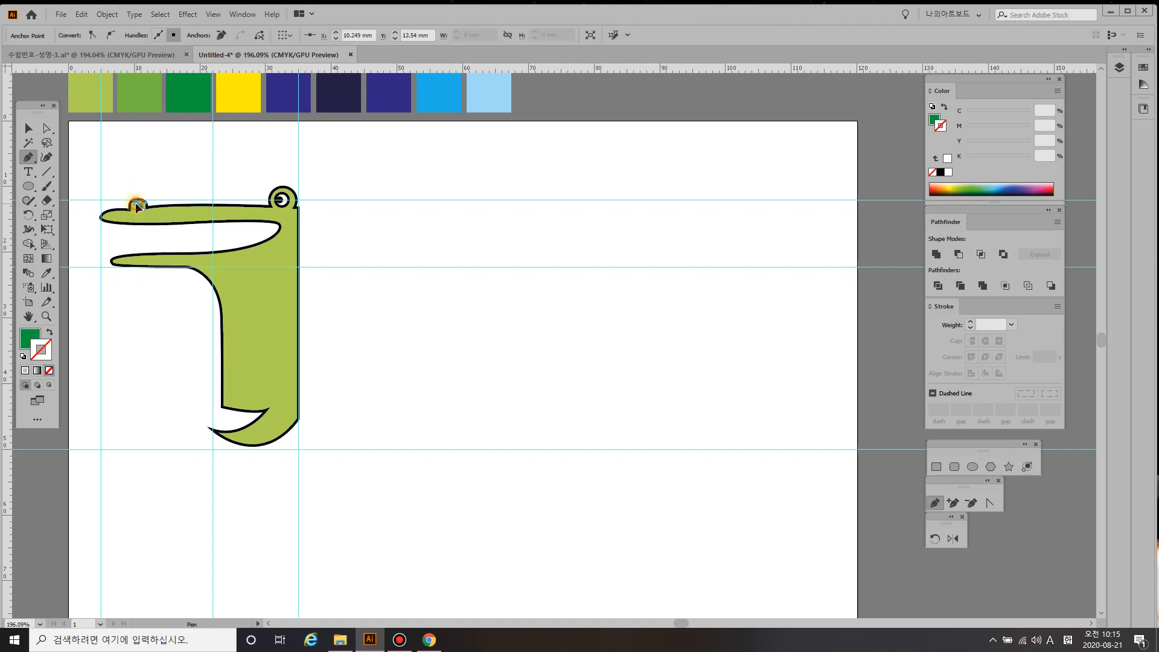
ctrl+click(134, 212)
drag(136, 211, 148, 230)
ctrl+click(147, 229)
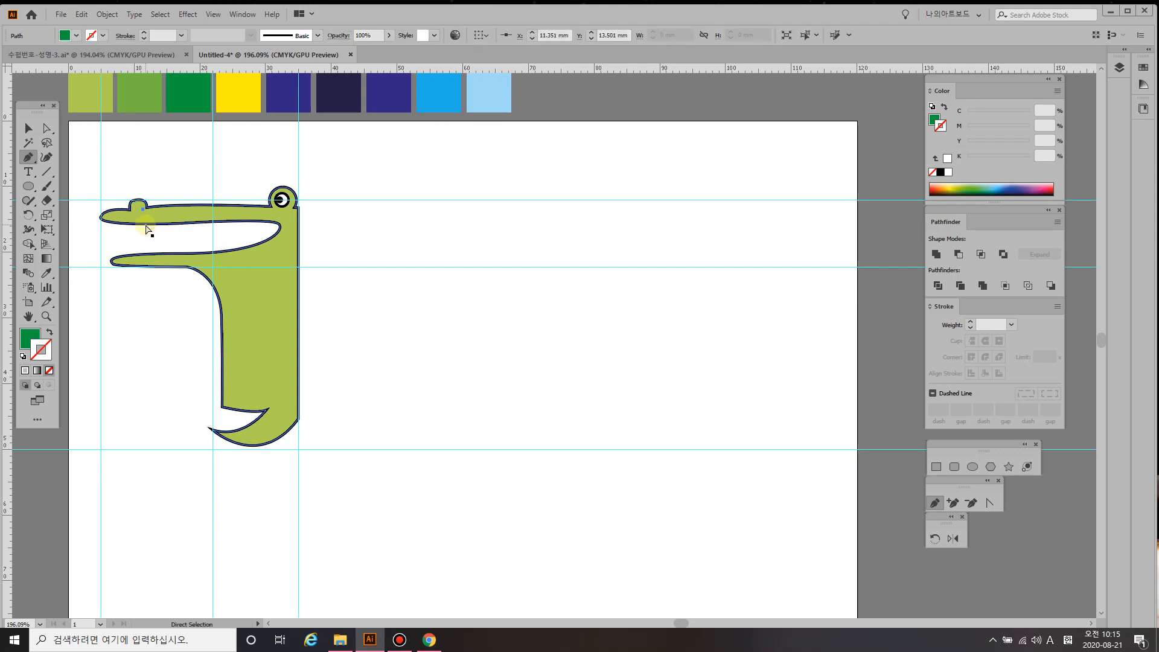
ctrl+click(70, 297)
- Draw a small closed dark green nostril shape inside the snout bump with the Pen tool, rounding its top along the bump
click(47, 316)
click(149, 207)
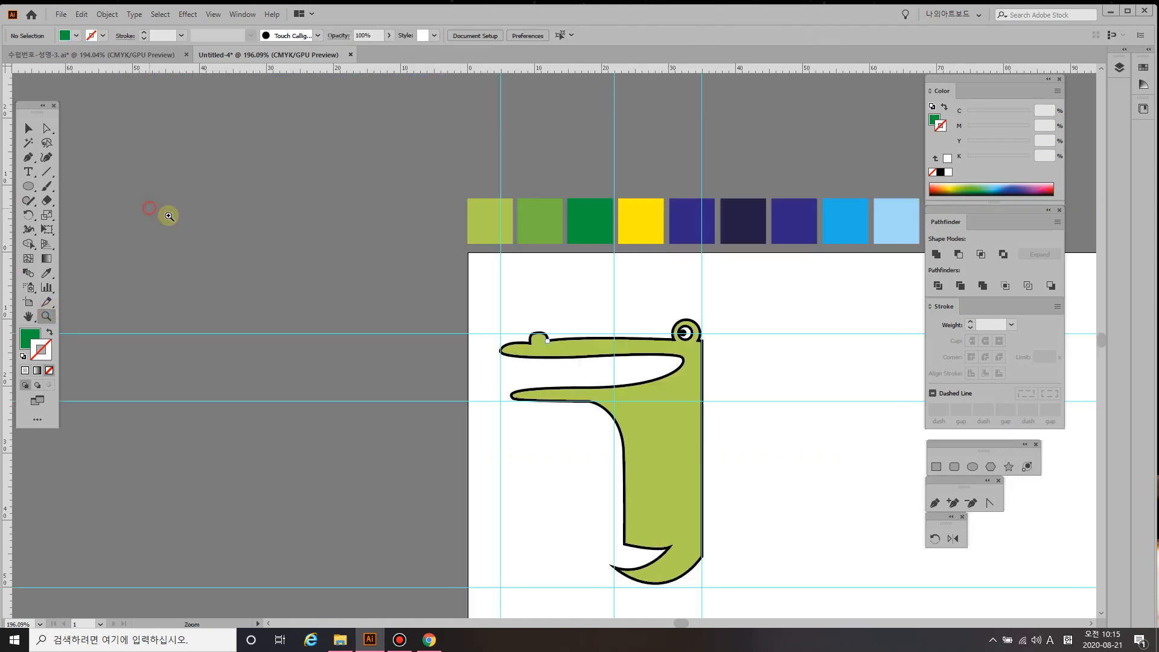
click(540, 336)
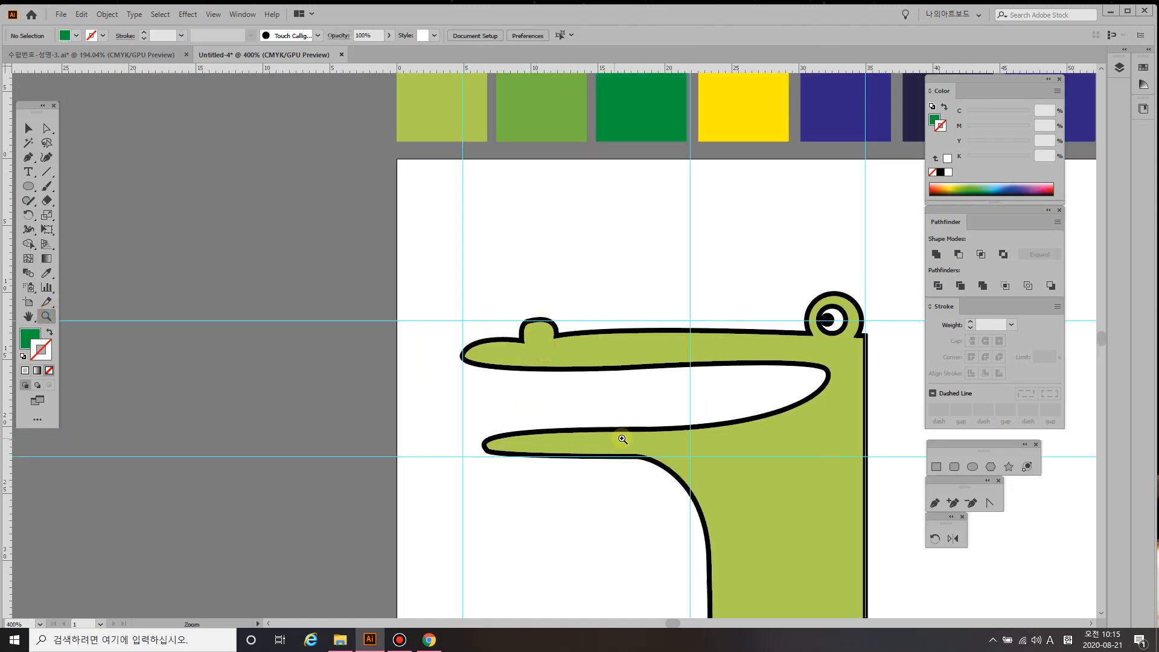
key(p)
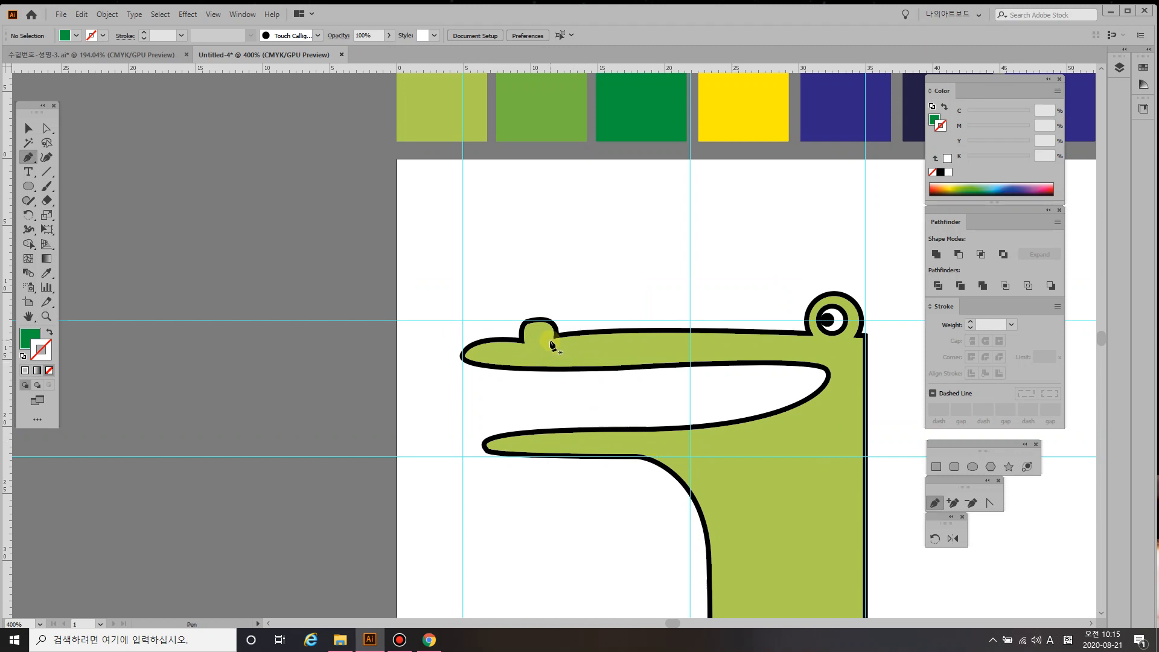
drag(541, 334, 534, 327)
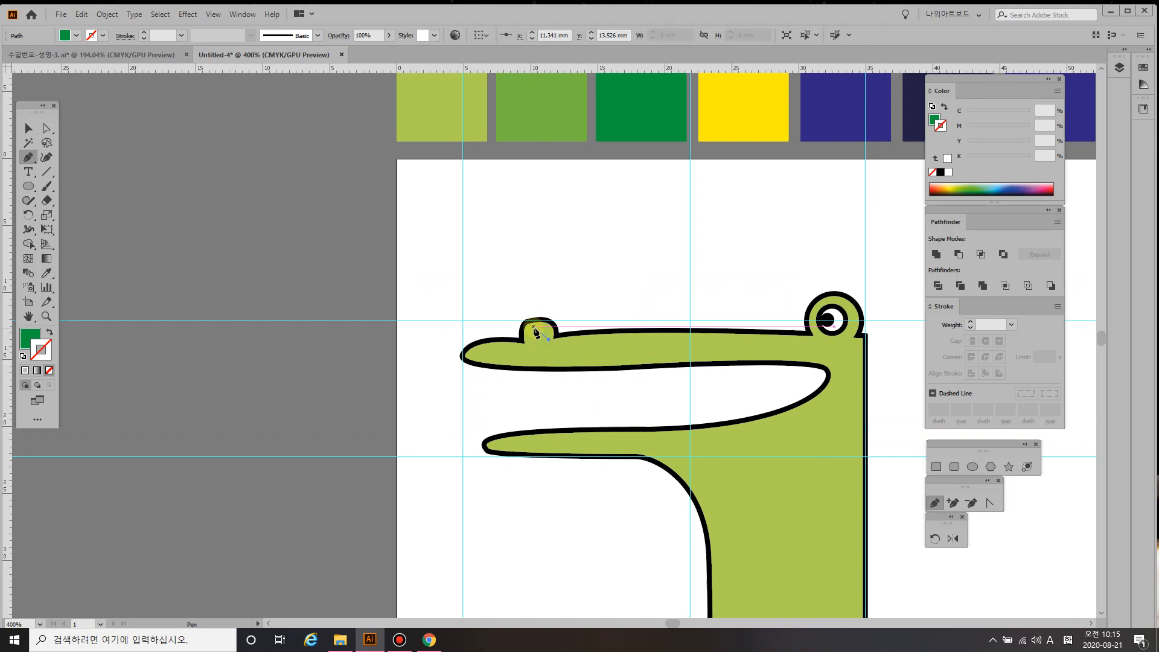
click(524, 331)
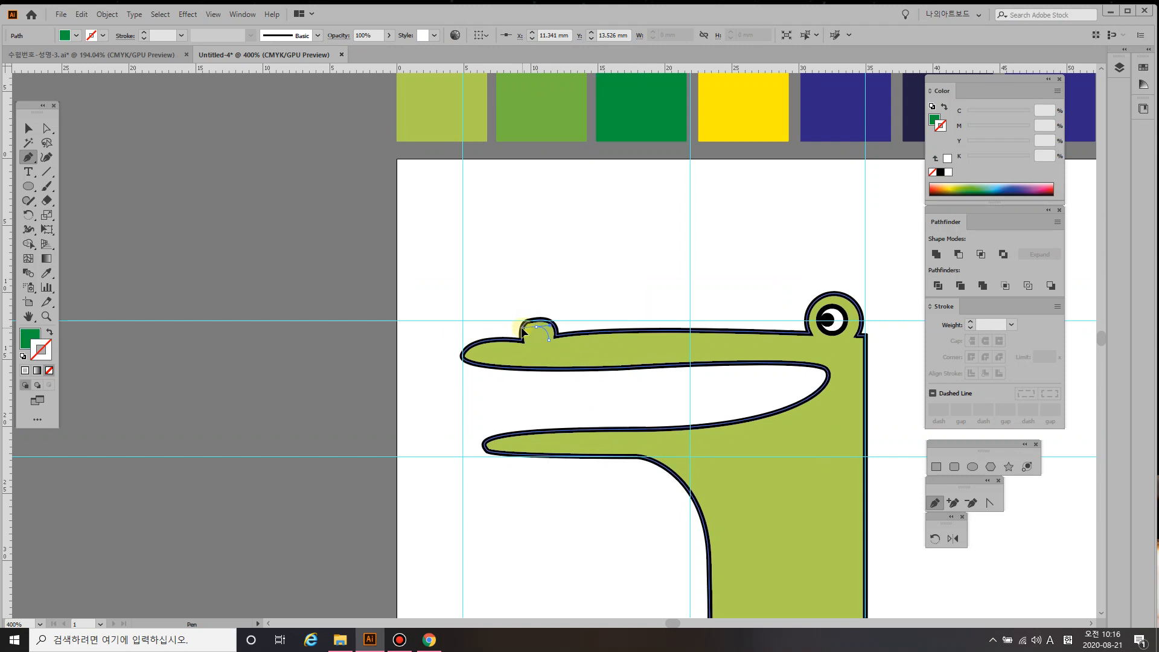
click(531, 349)
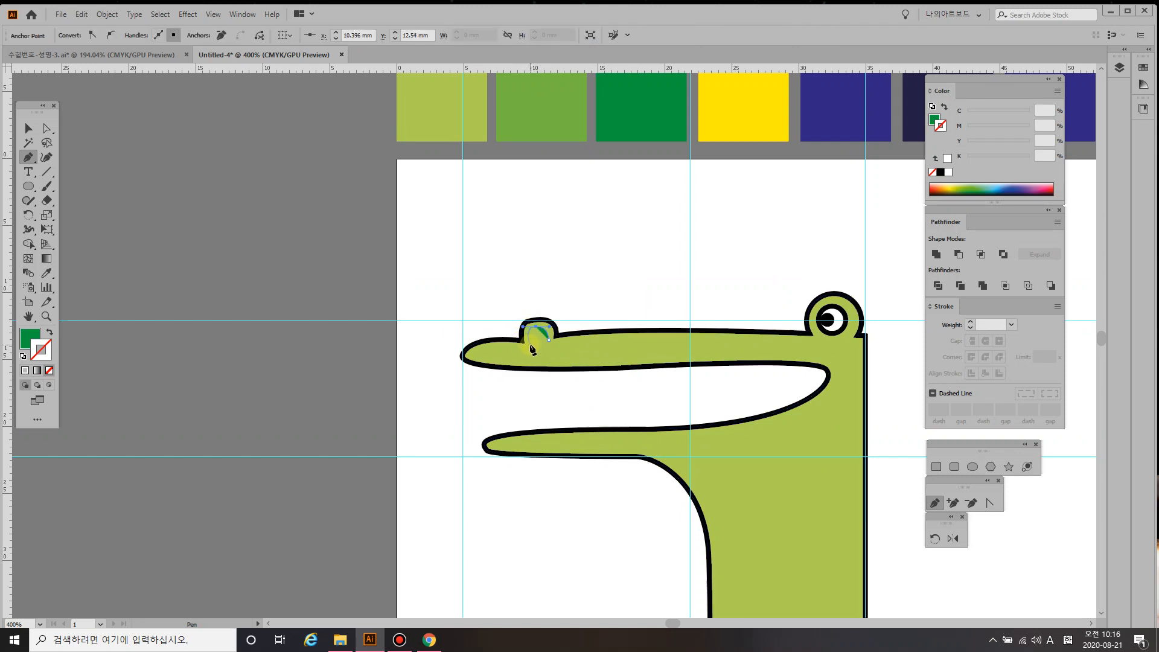
click(530, 345)
- Adjust the lower corner anchor points of the dark green nostril so it sits evenly inside the snout bump
click(46, 128)
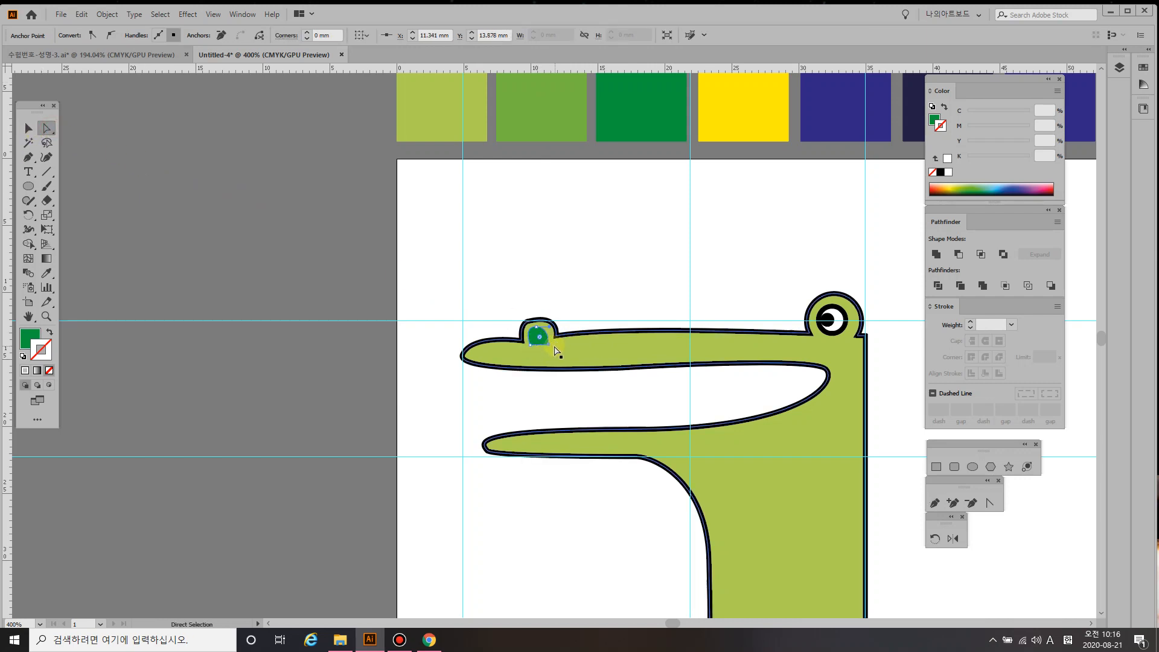
drag(549, 345, 548, 345)
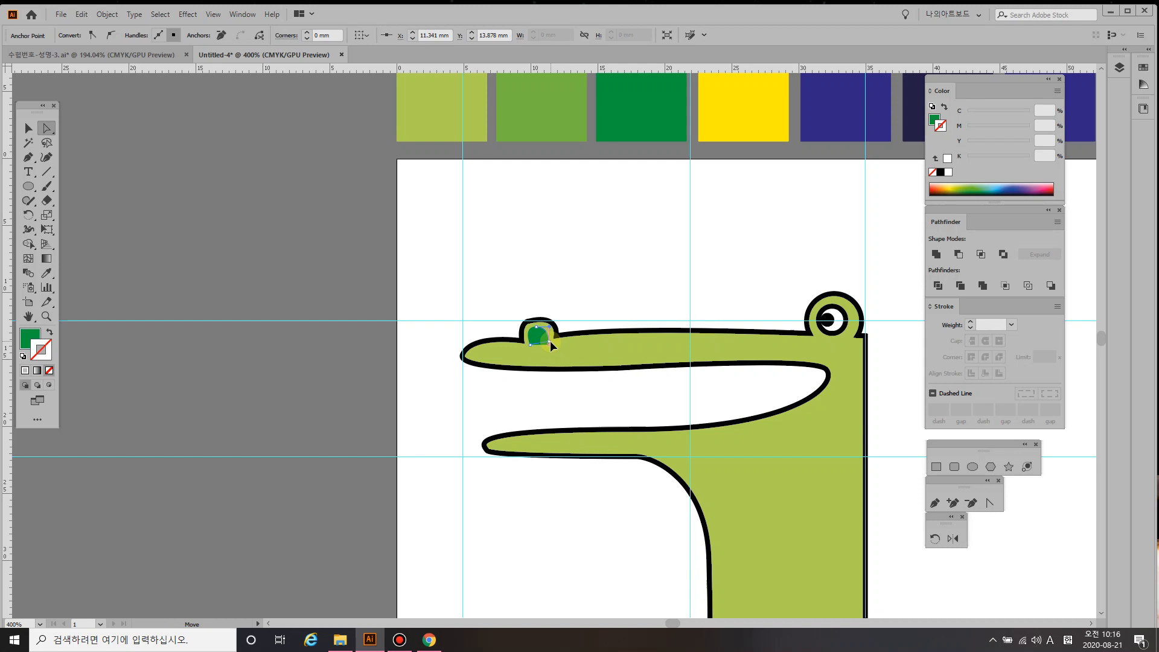
drag(549, 340, 529, 343)
key(ctrl+0)
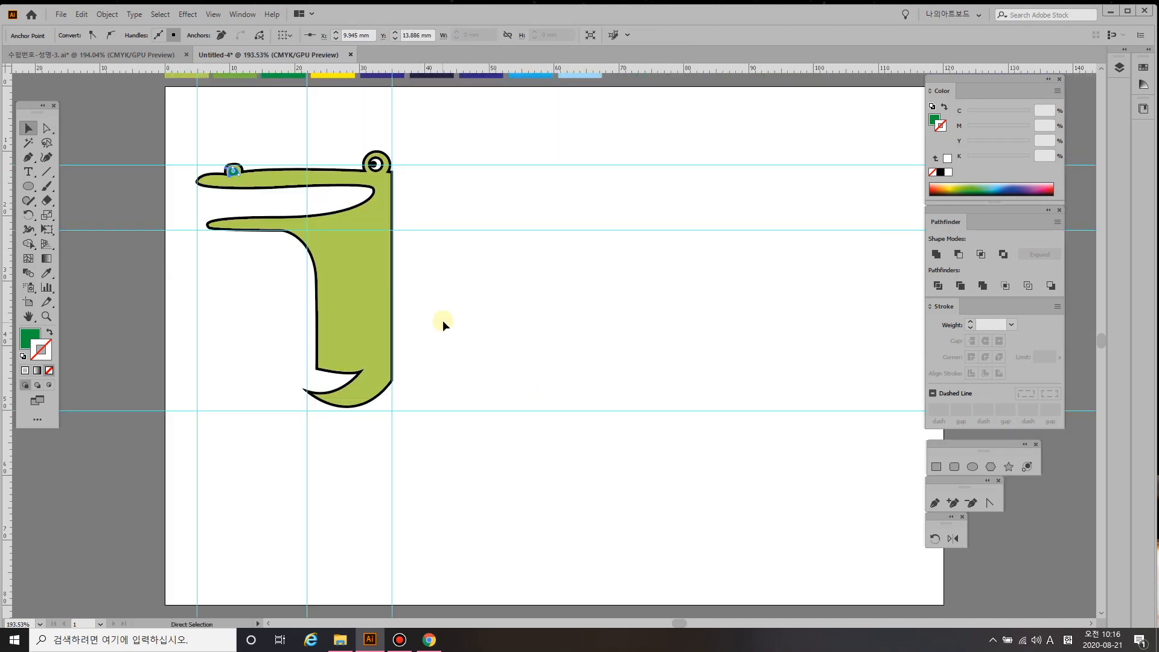
key(v)
click(478, 310)
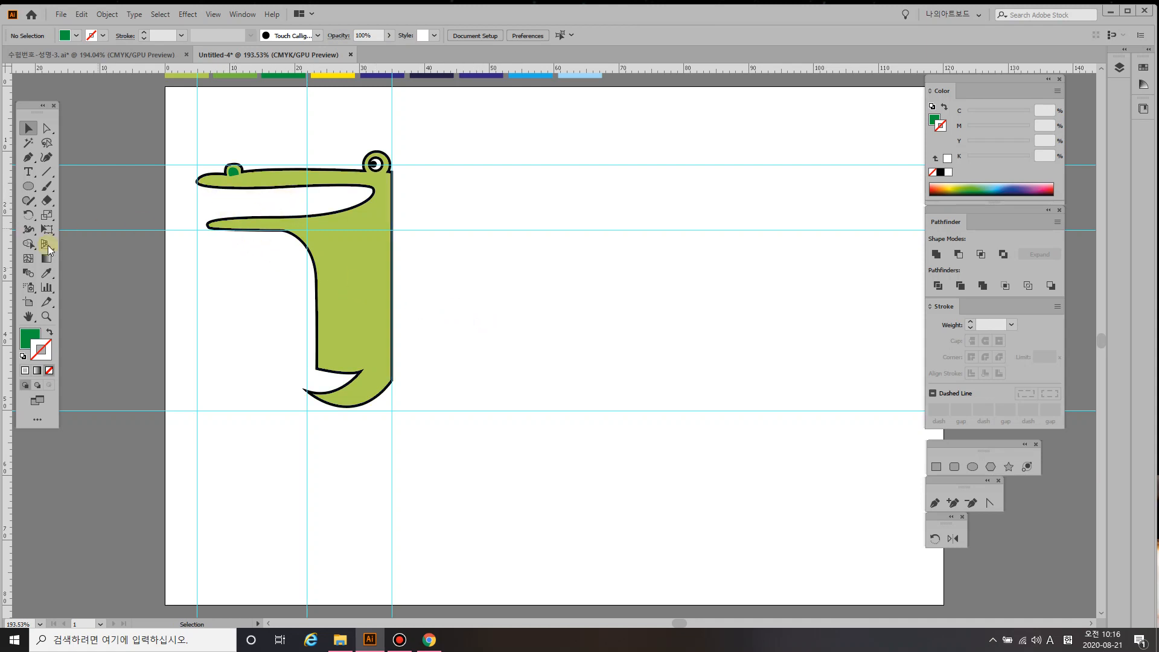
- Draw a white, black-stroked triangular tooth about 2.3 mm wide and 2.6 mm tall pointing down from the upper jaw near the snout tip
click(24, 356)
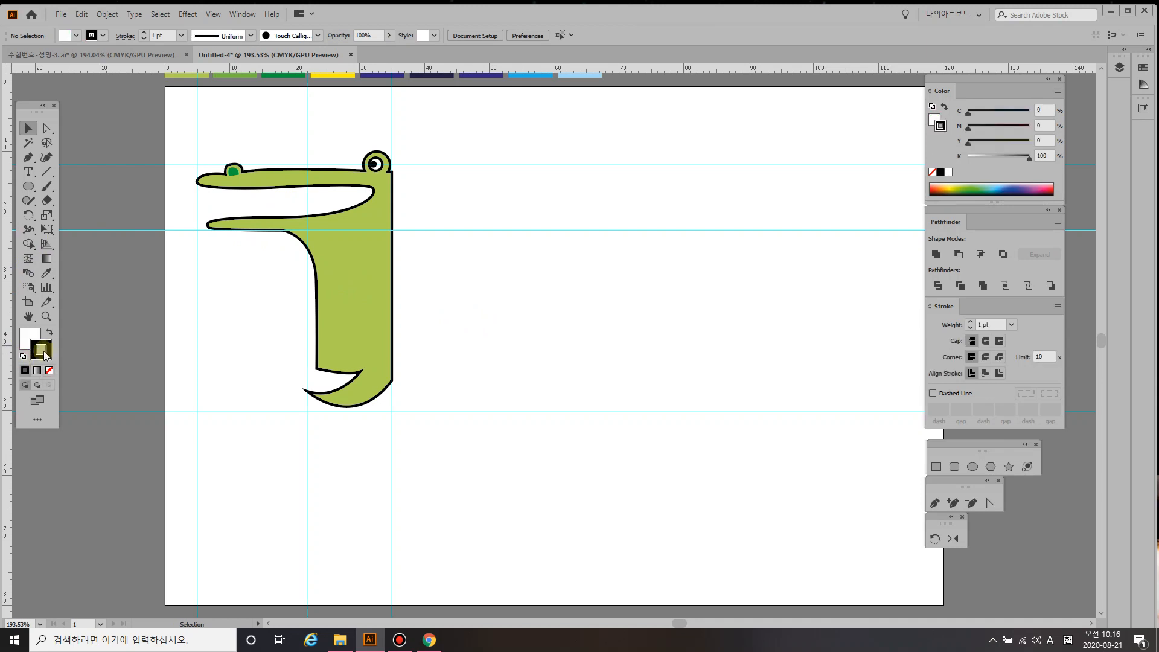
key(p)
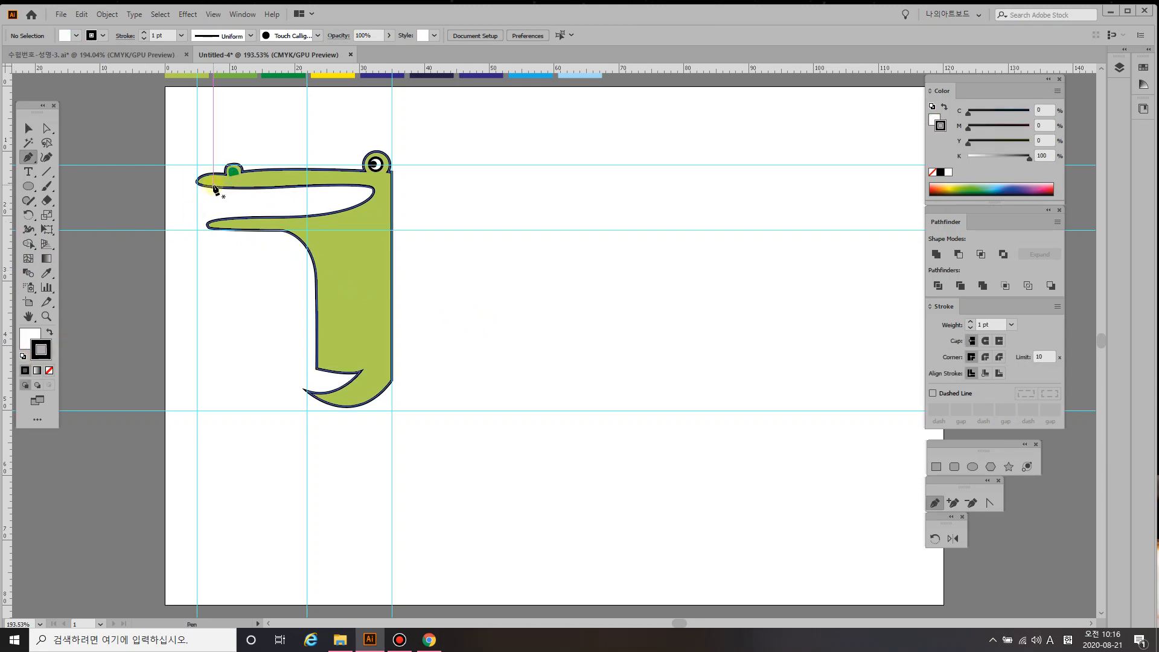
click(210, 186)
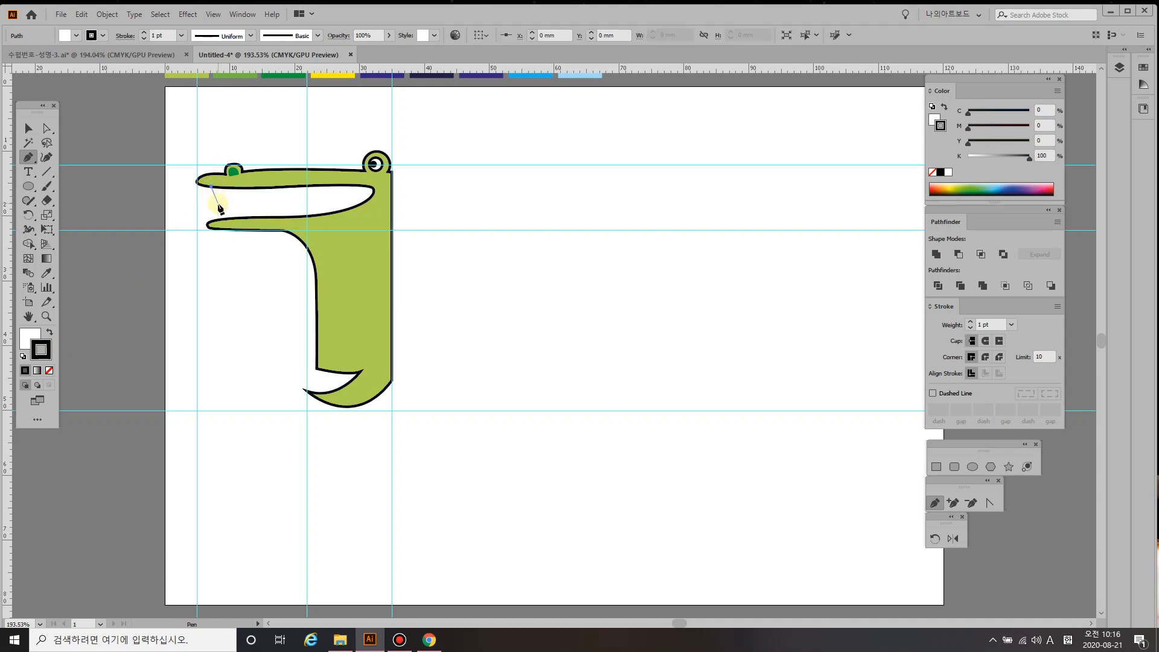
click(218, 199)
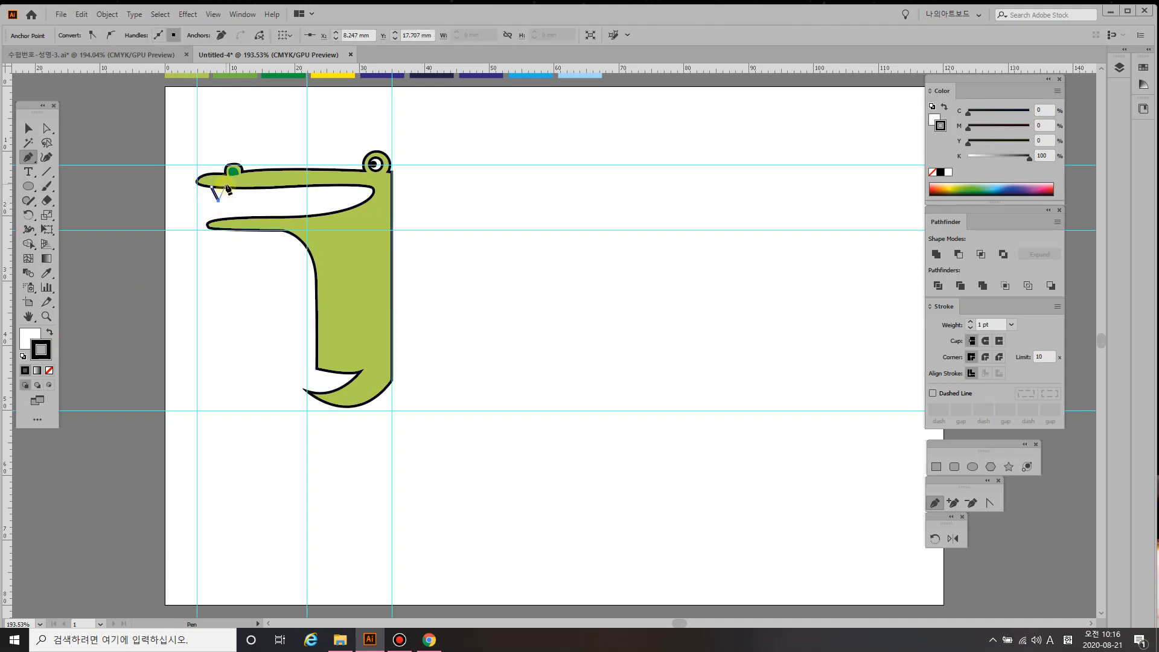
click(225, 183)
click(211, 186)
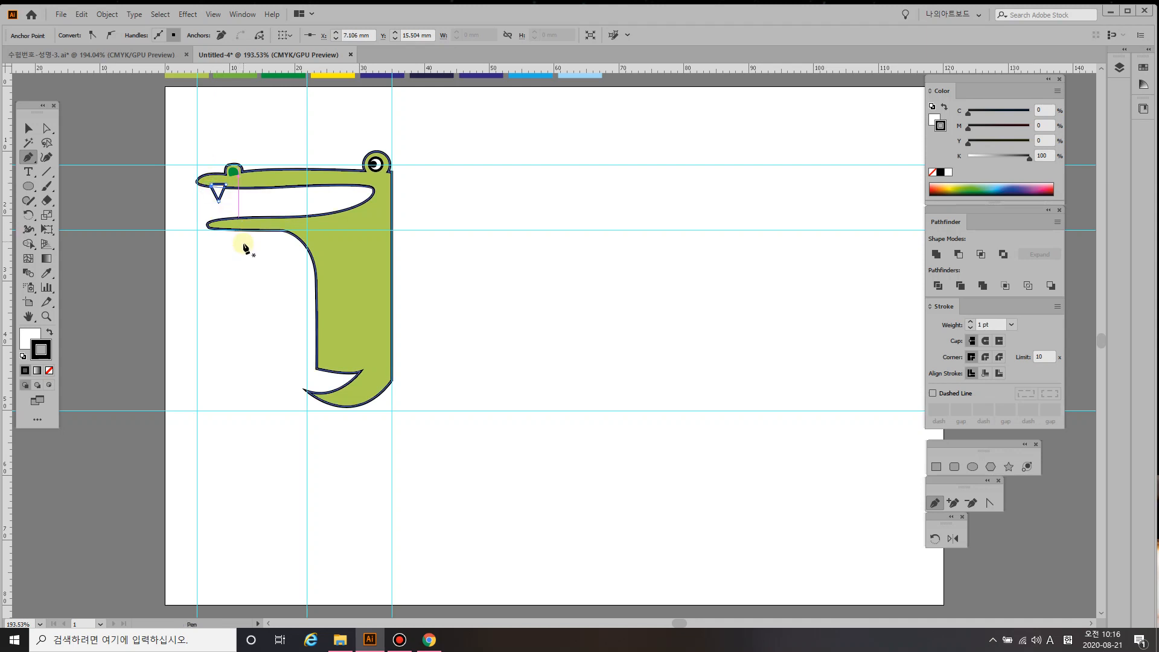
- Send the triangular tooth behind the crocodile body so the upper jaw covers its top edge
key(v)
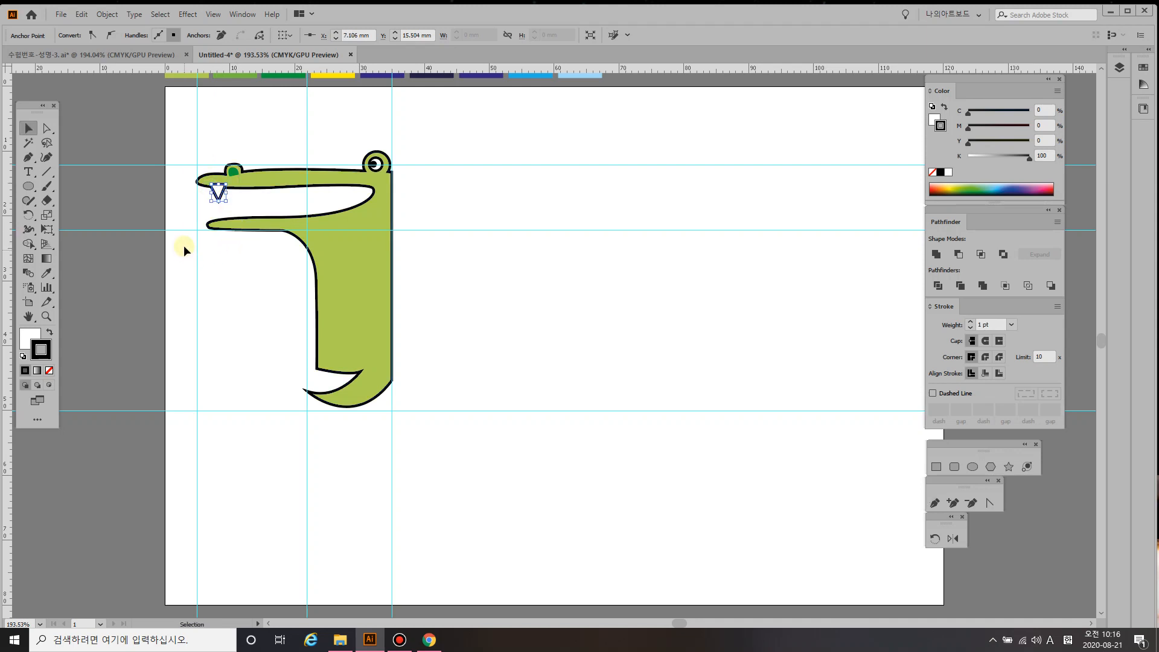
click(217, 244)
click(218, 194)
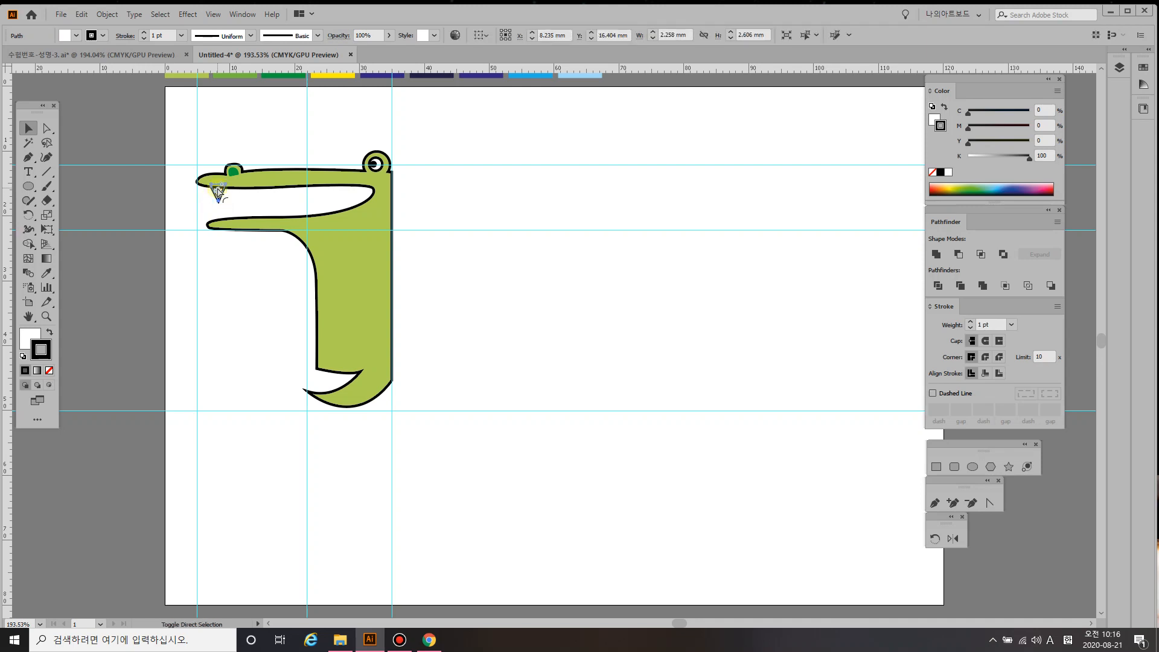
click(237, 256)
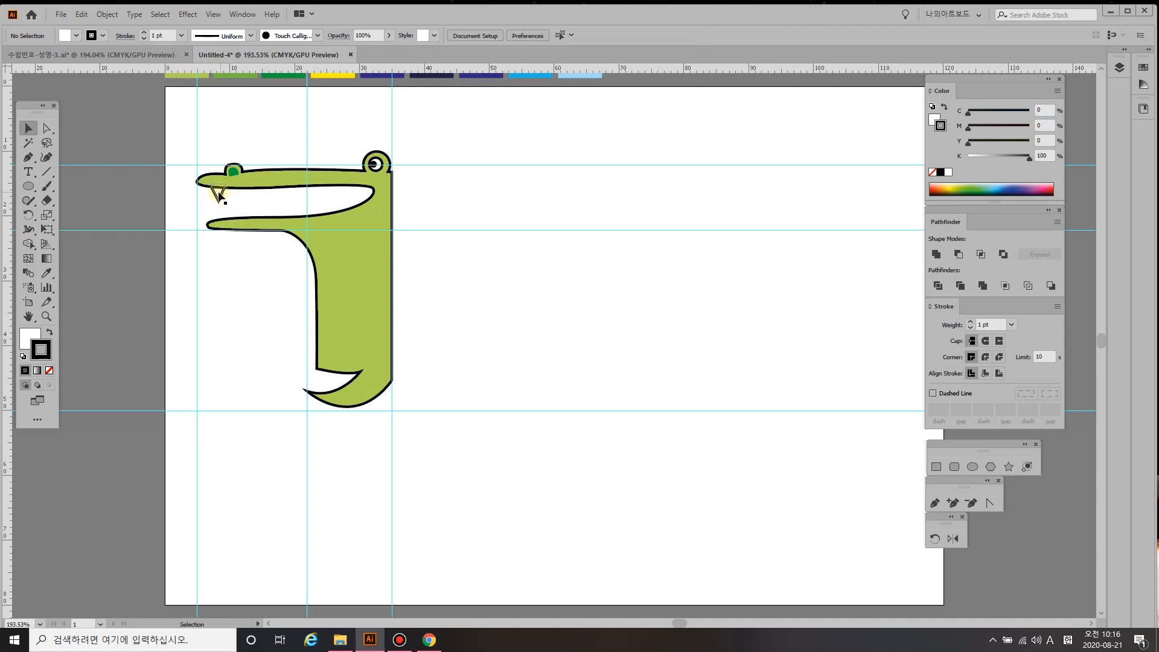
- Copy the tooth about 2.6 mm along the upper jaw and repeat the copy six times for a row of eight teeth
click(218, 194)
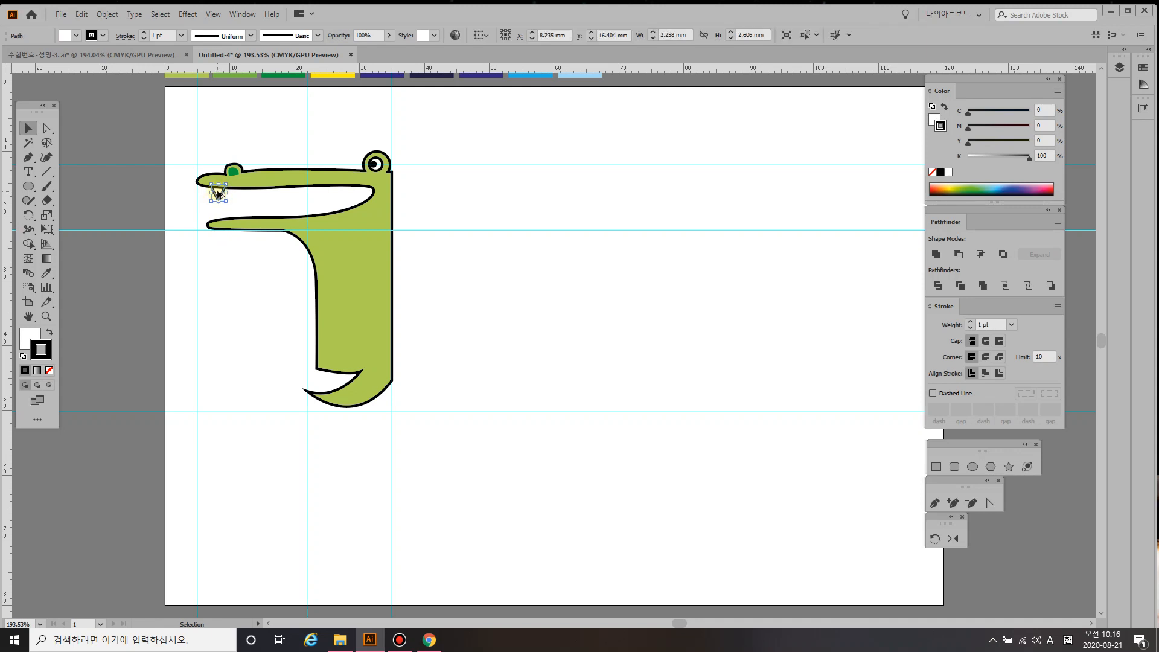
drag(218, 194, 237, 195)
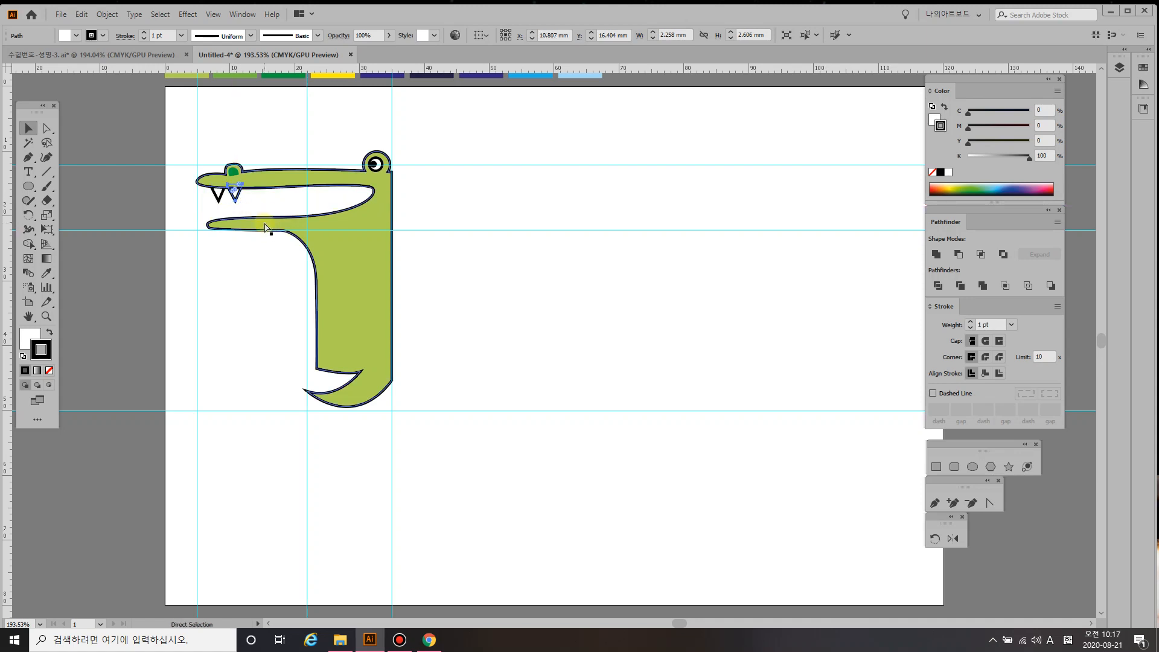
key(ctrl+d)
key(ctrl+d)
key(ctrl+d)
key(ctrl+d)
key(ctrl+d)
key(ctrl+d)
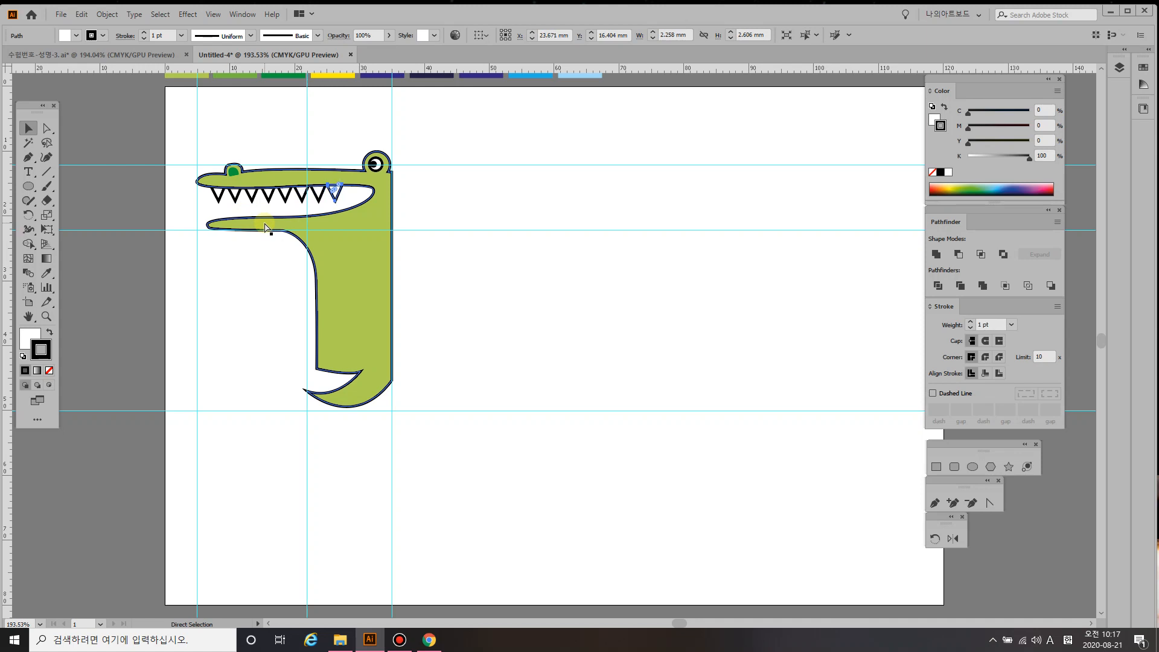
click(518, 208)
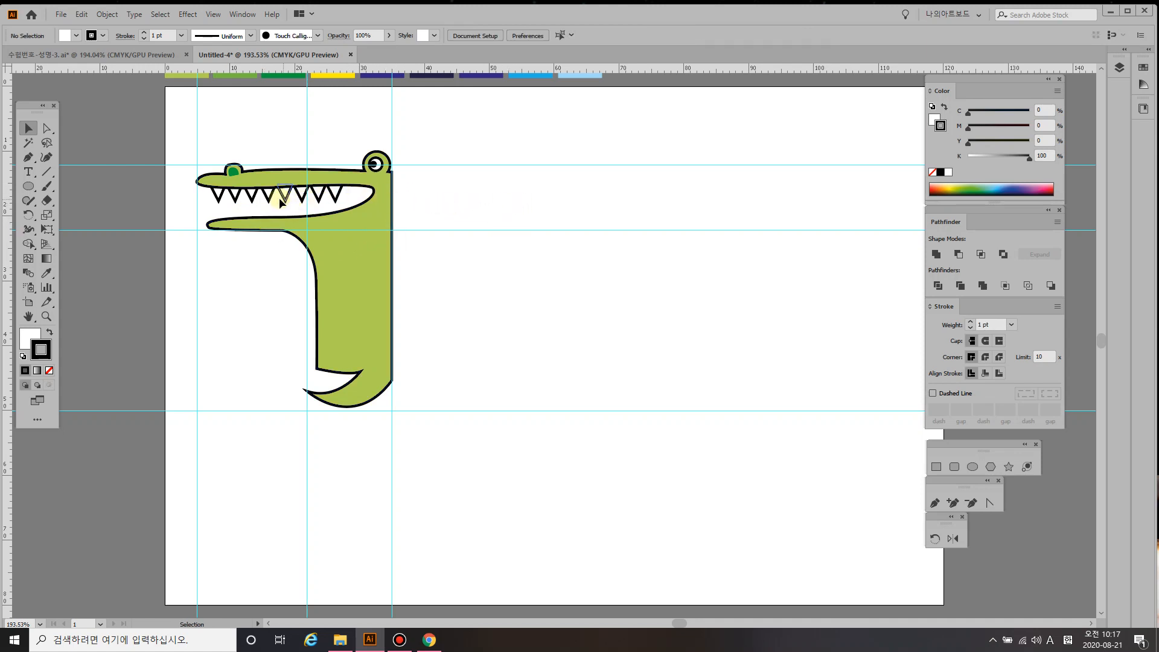
- Scale the four upper teeth nearest the jaw hinge uniformly to 90%
drag(281, 195, 341, 205)
click(48, 216)
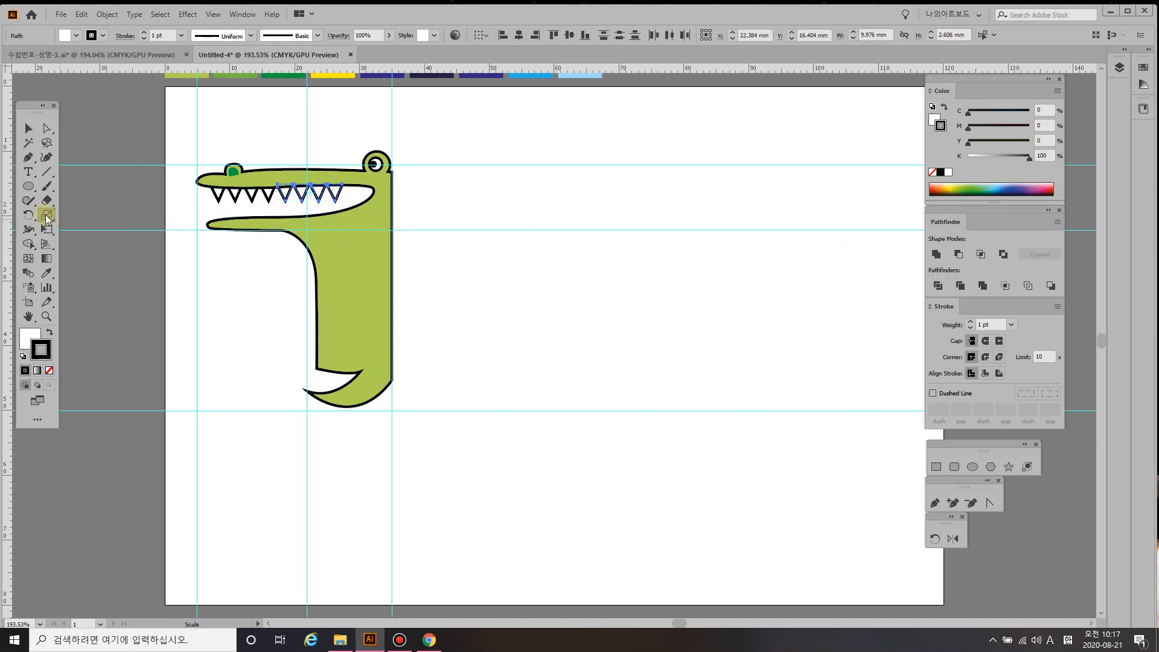
double_click(47, 216)
text(90)
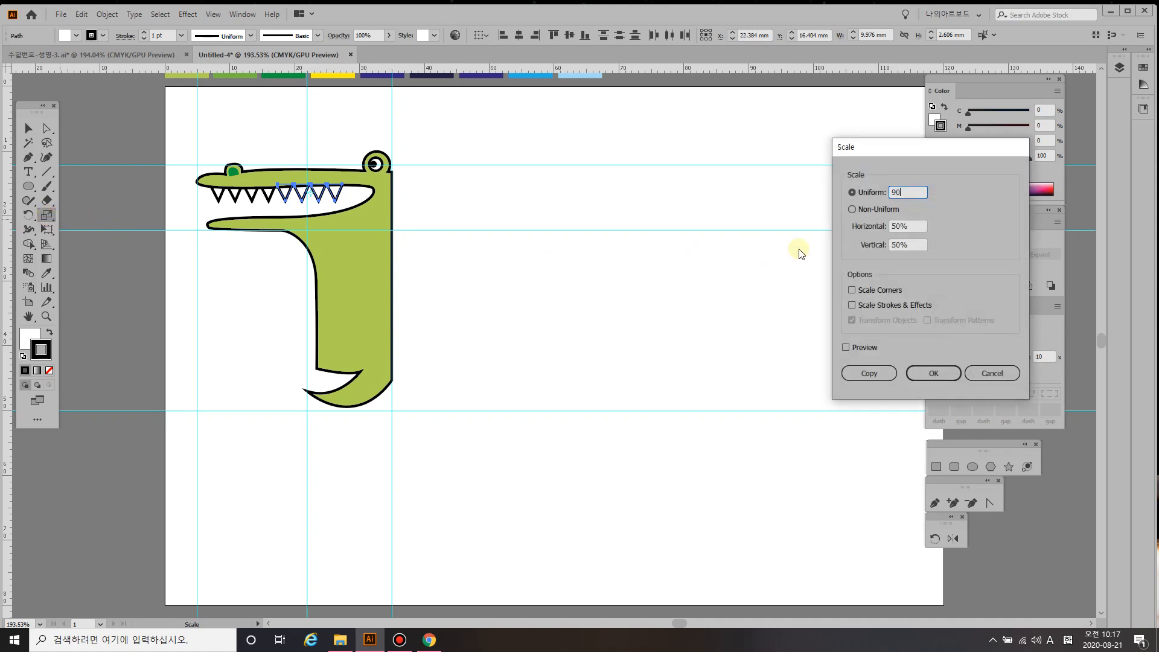
click(932, 373)
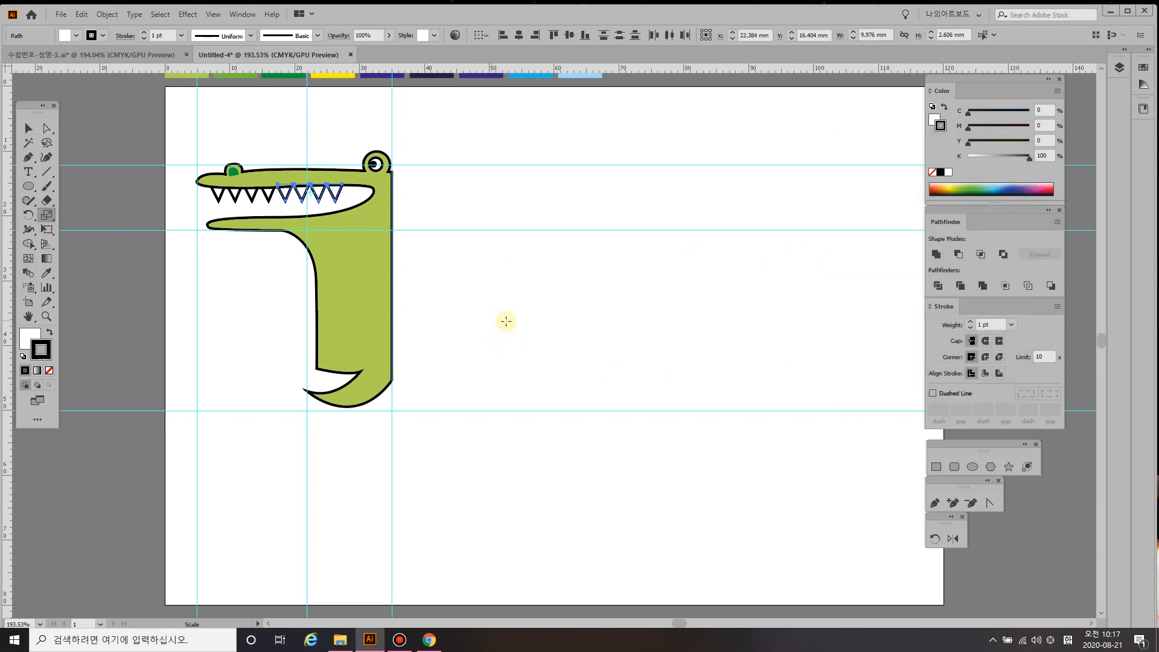
click(27, 124)
click(206, 139)
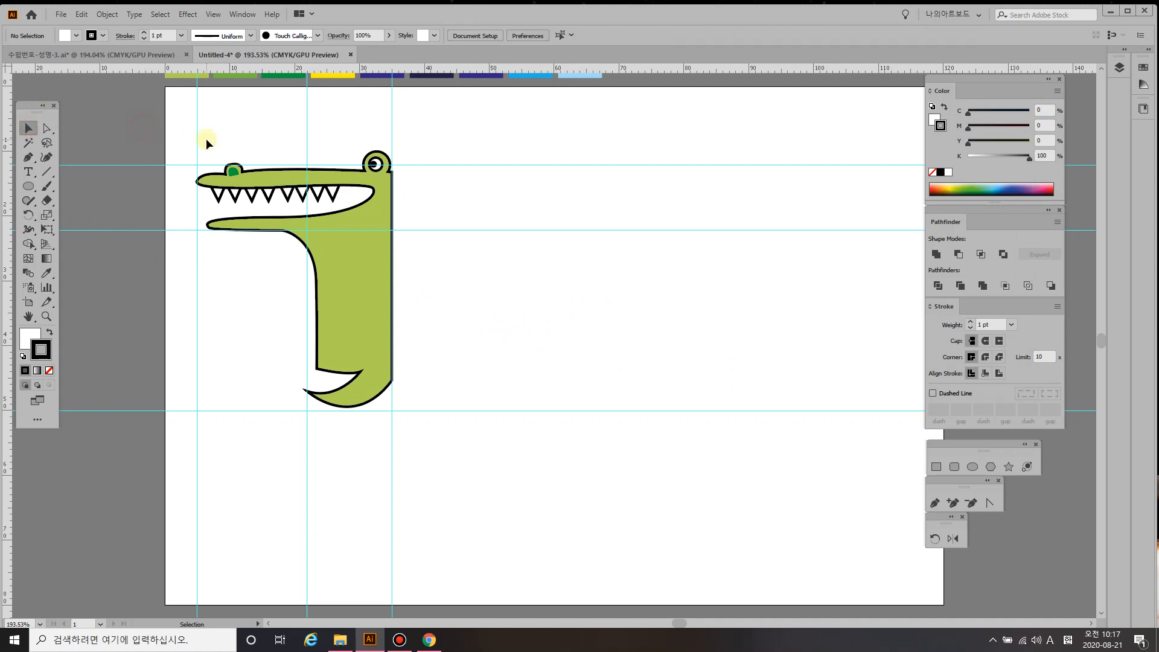
click(283, 196)
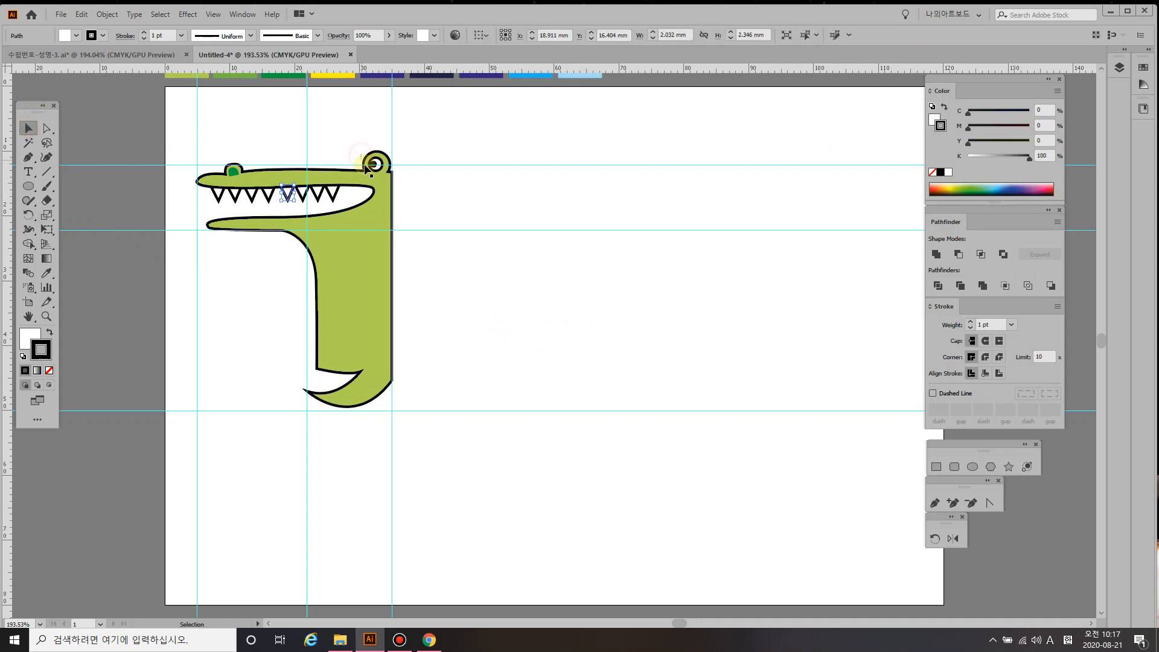
drag(289, 193, 305, 192)
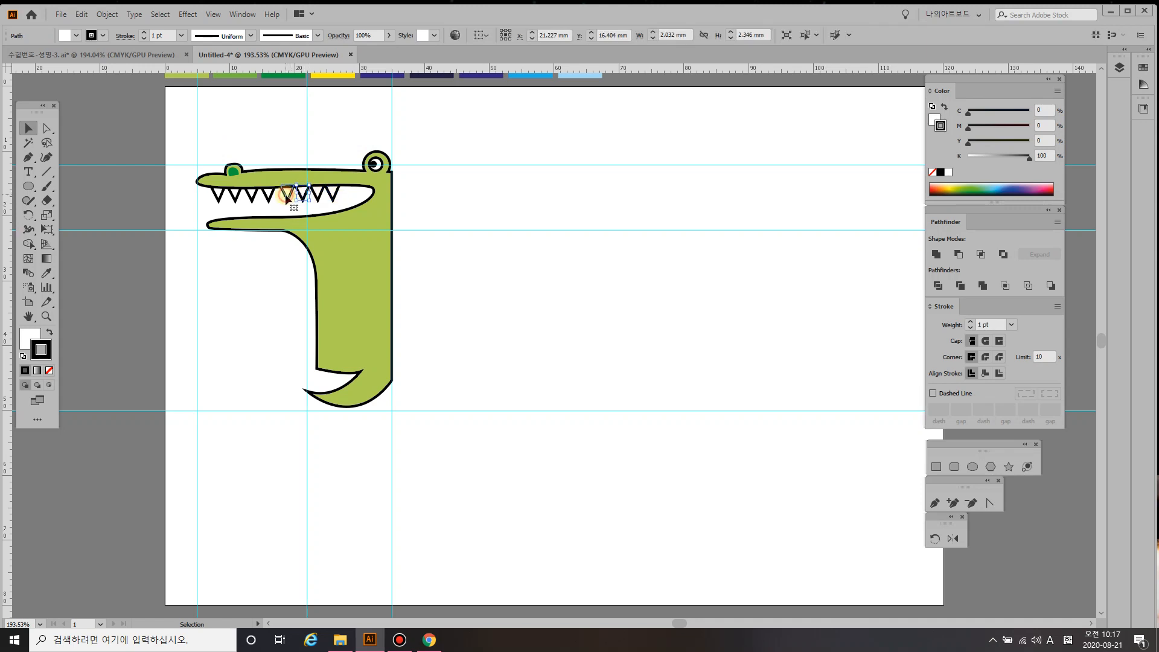
key(ctrl+z)
- Reflect a copy of the eight upper teeth across a horizontal axis through the mouth opening to form the lower row
drag(208, 193, 340, 205)
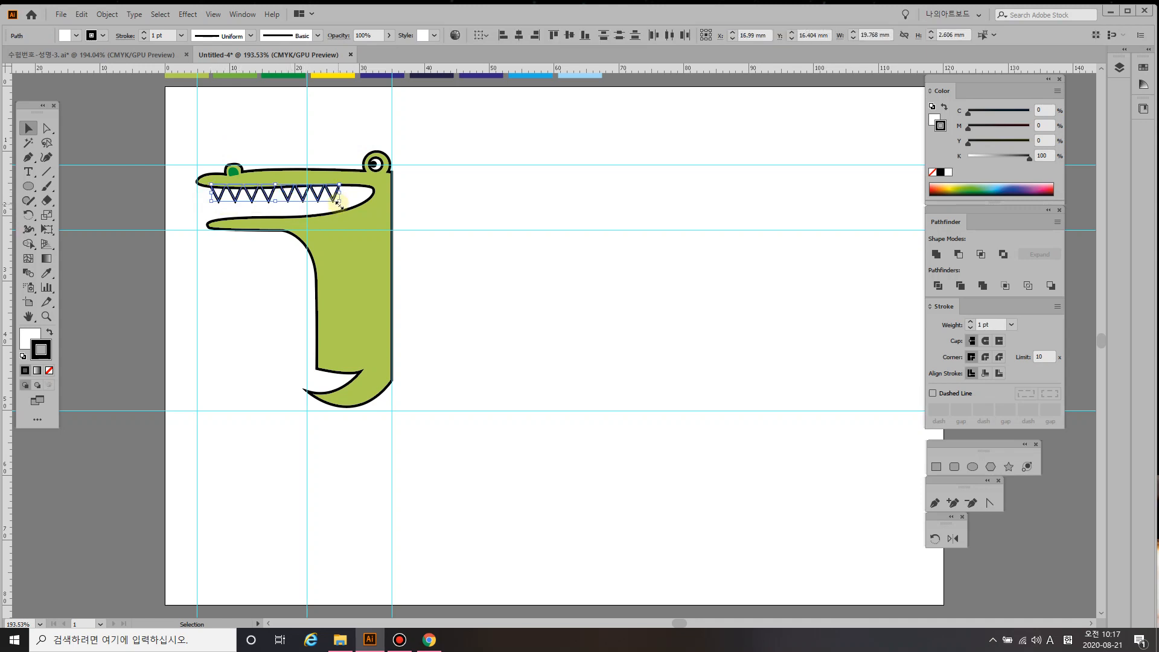
key(o)
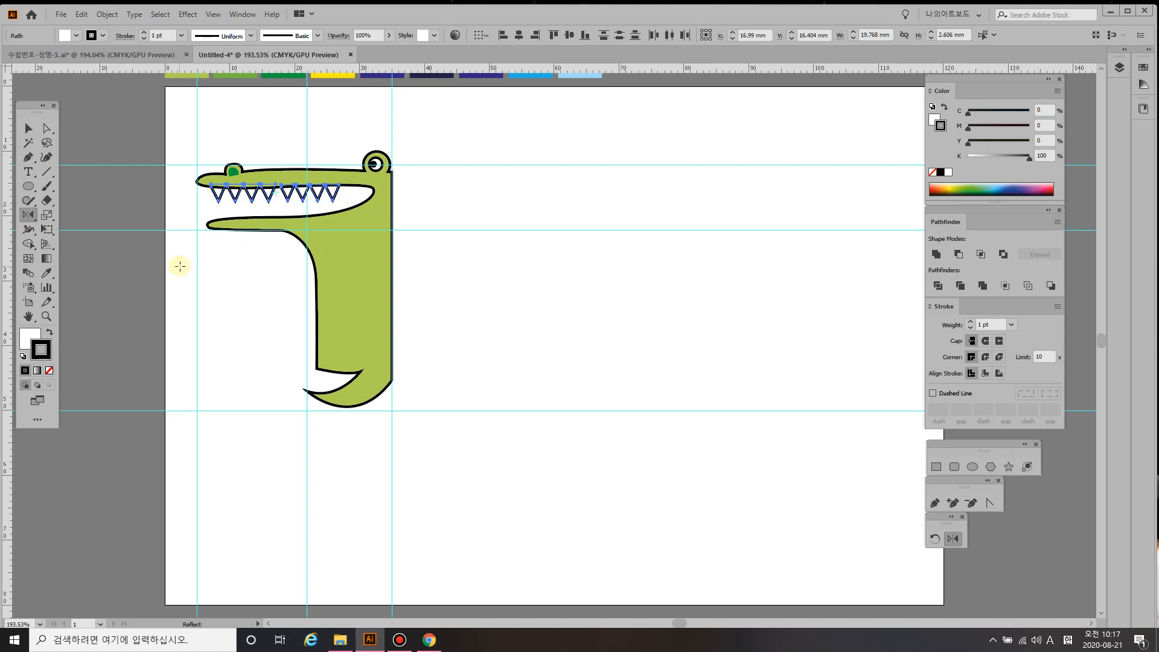
alt+click(283, 205)
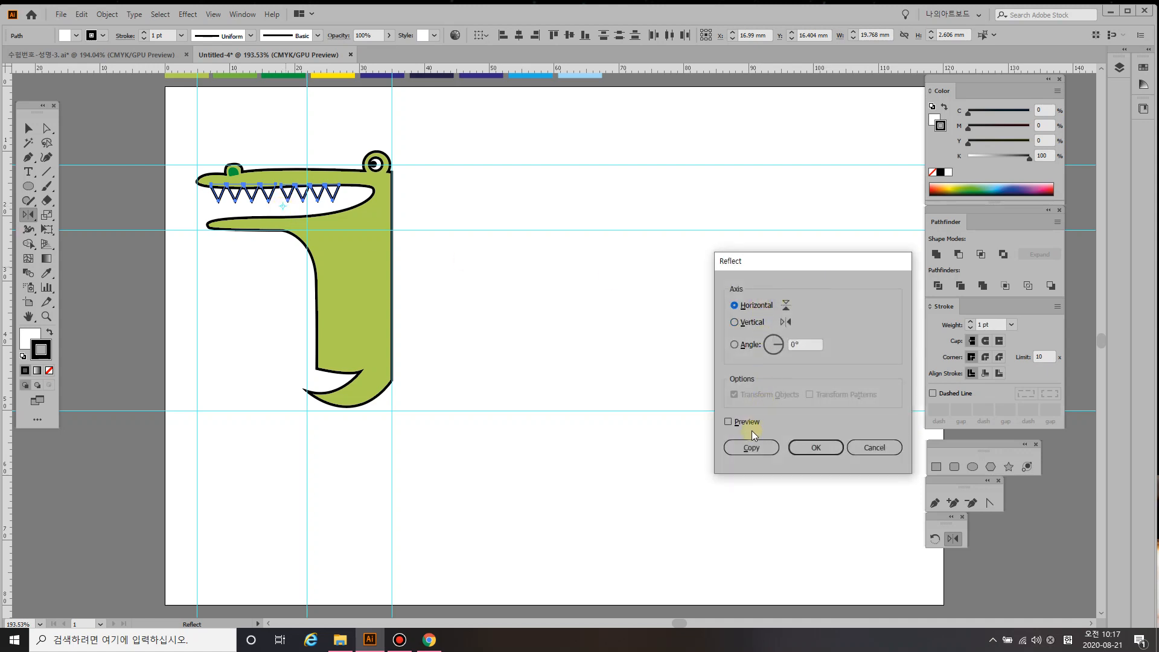
click(750, 447)
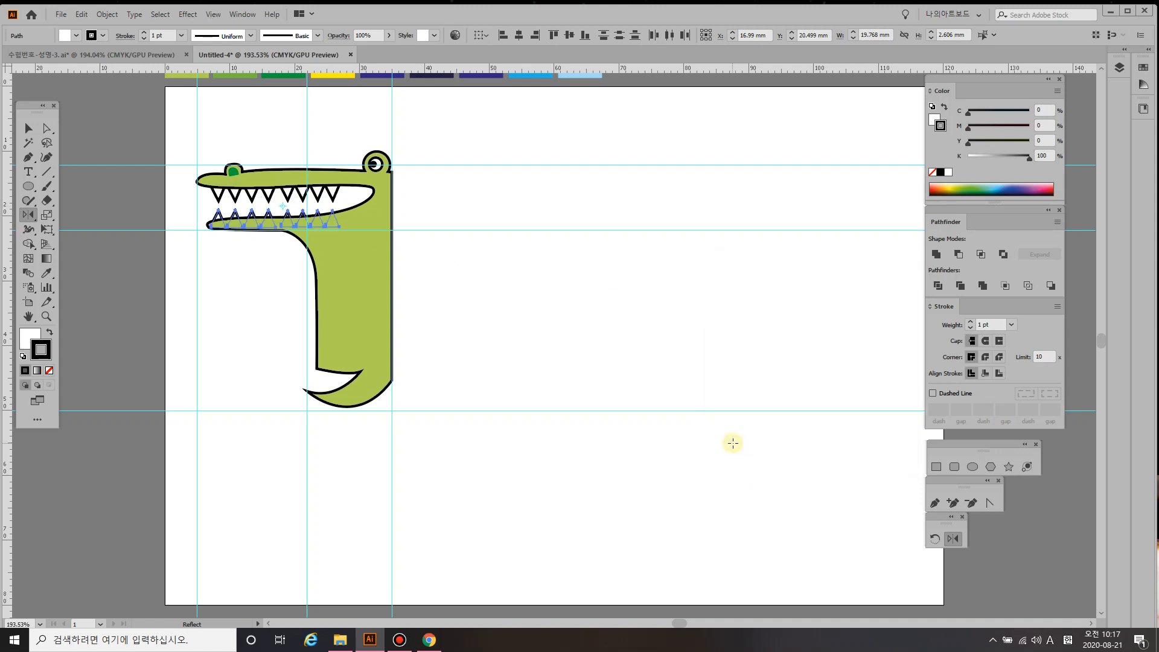
- Shift the lower row of teeth about 1.1 mm up and 1.1 mm right so it interlocks with the upper teeth
key(v)
key(Up)
key(Up)
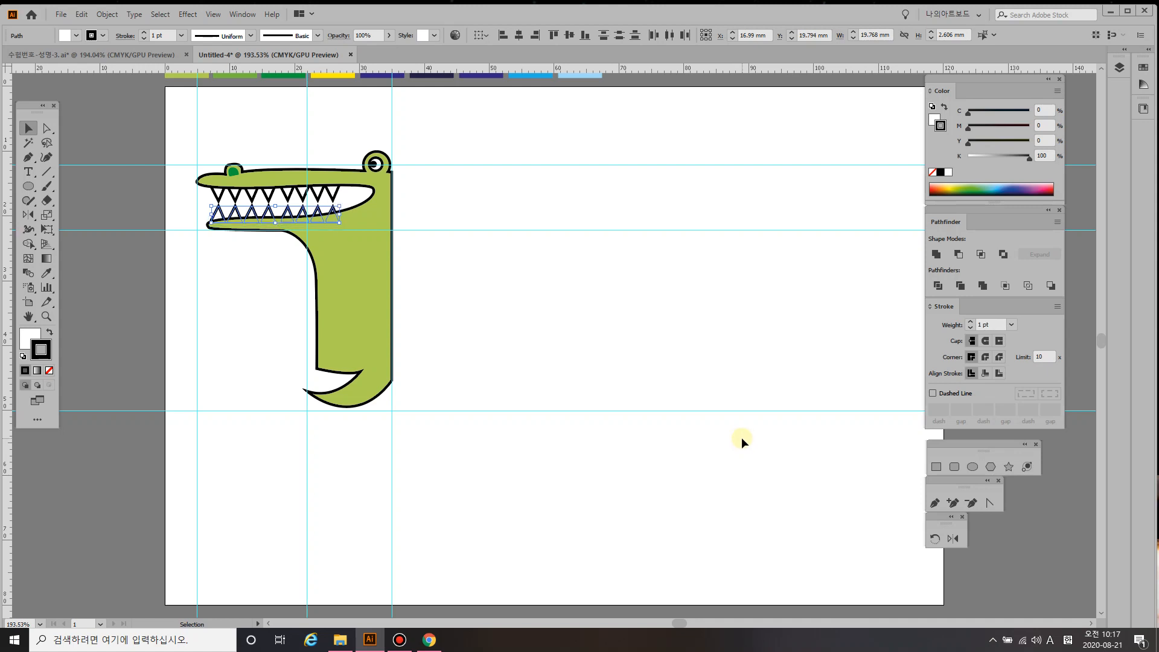
key(Right)
key(Right)
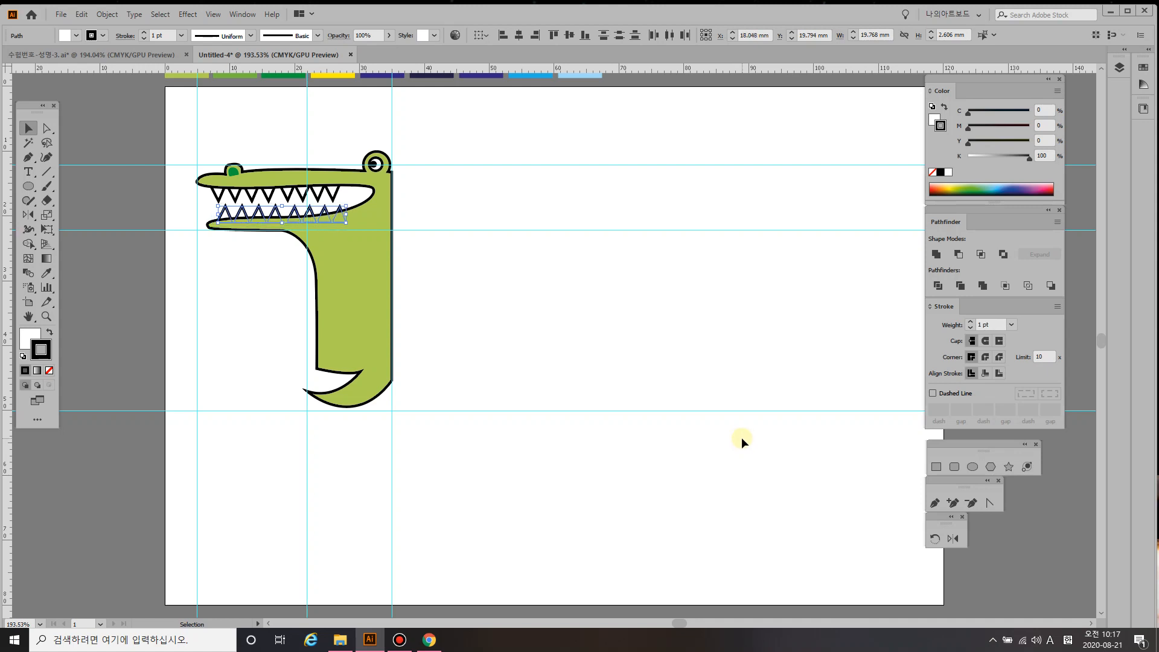
key(Up)
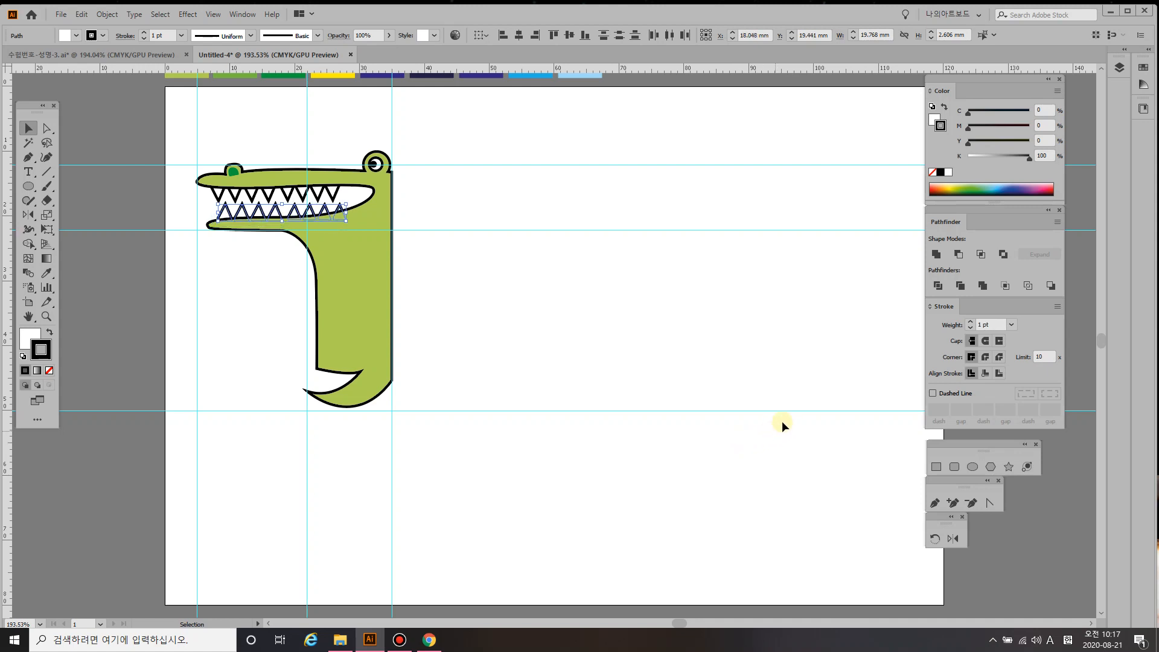
- Rotate the lower row of teeth slightly counterclockwise to follow the slope of the lower jaw
drag(352, 222, 345, 217)
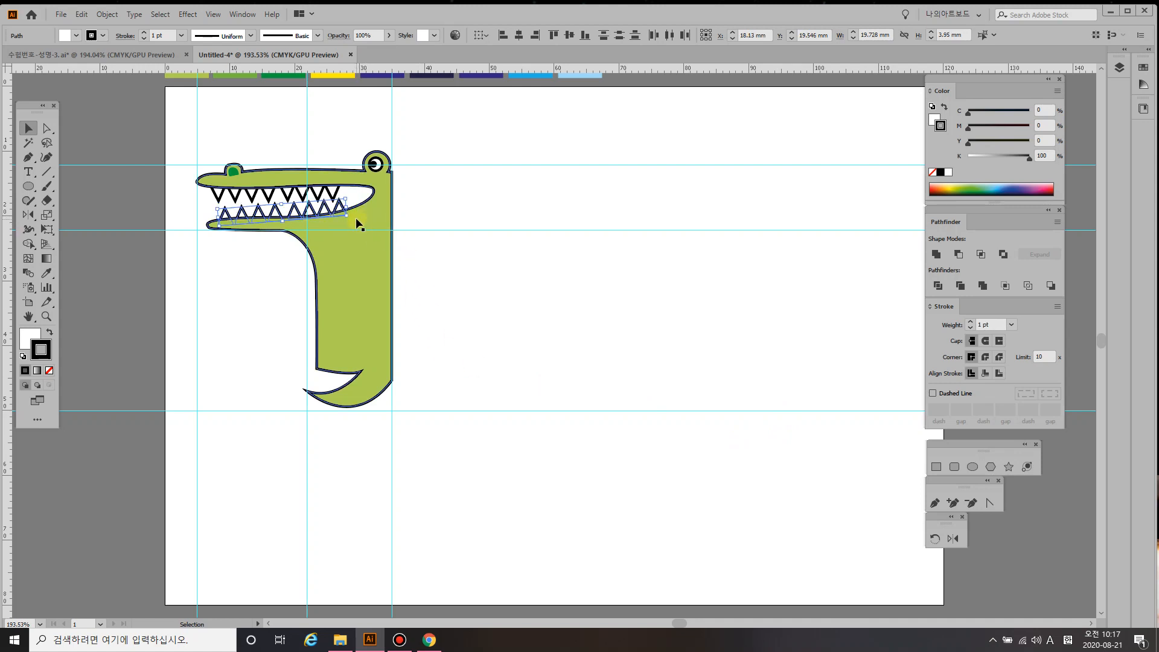
mouse_move(364, 217)
mouse_down()
mouse_move(396, 233)
mouse_move(380, 235)
mouse_up()
click(370, 209)
click(513, 244)
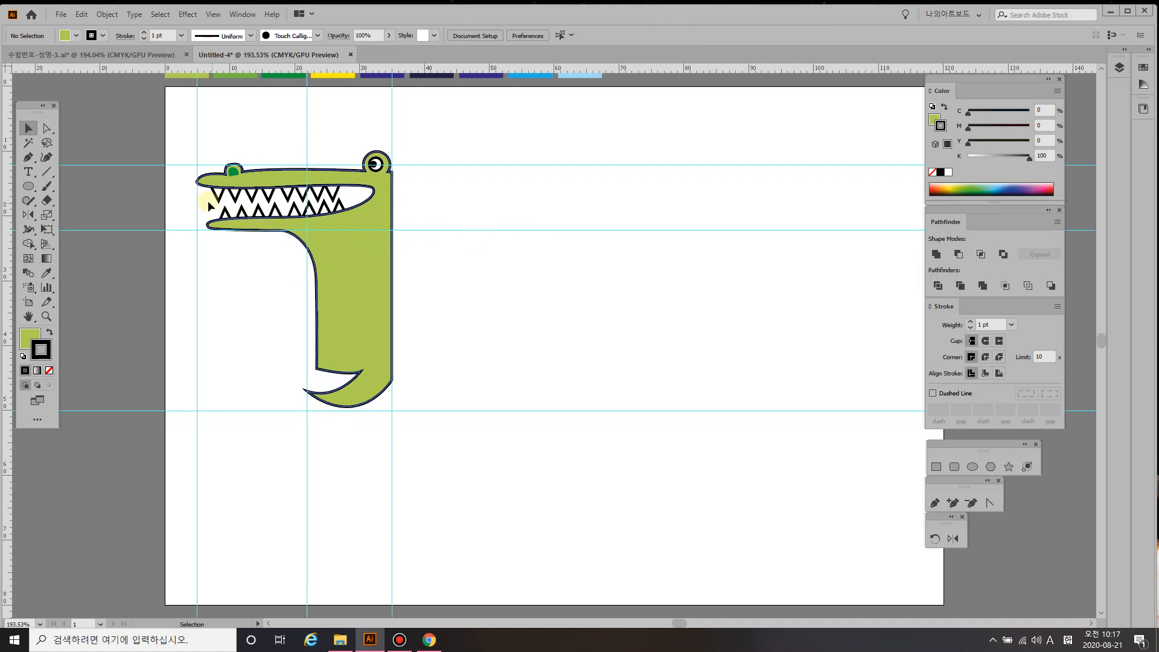
click(341, 209)
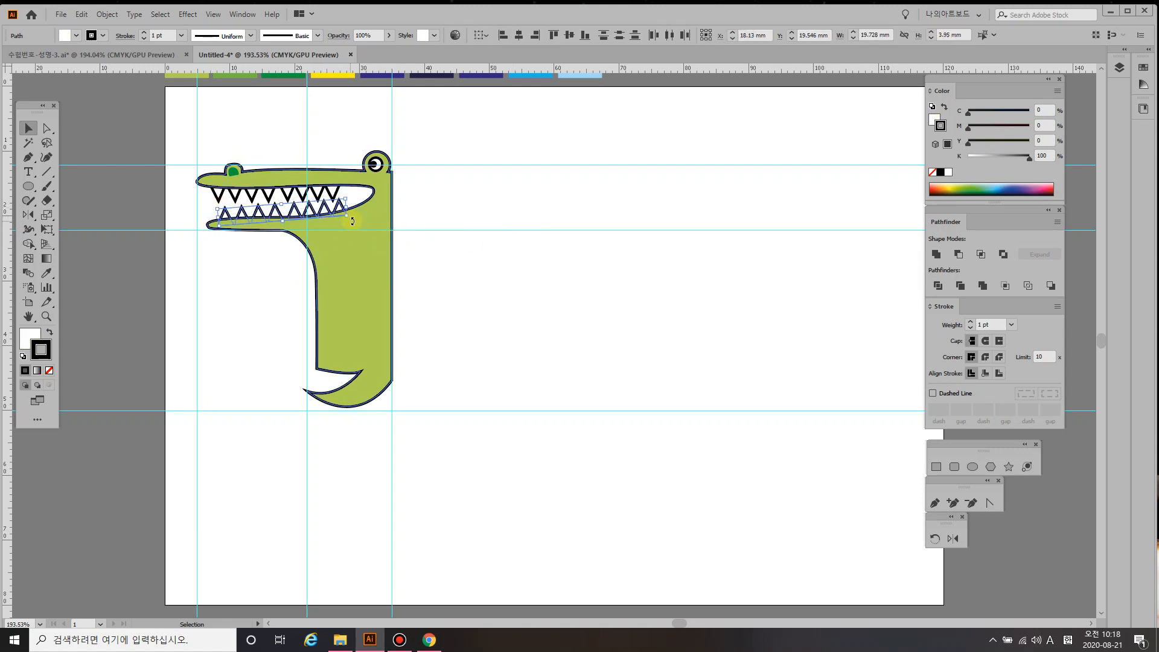
mouse_move(354, 221)
mouse_down()
mouse_move(344, 220)
mouse_move(356, 227)
mouse_up()
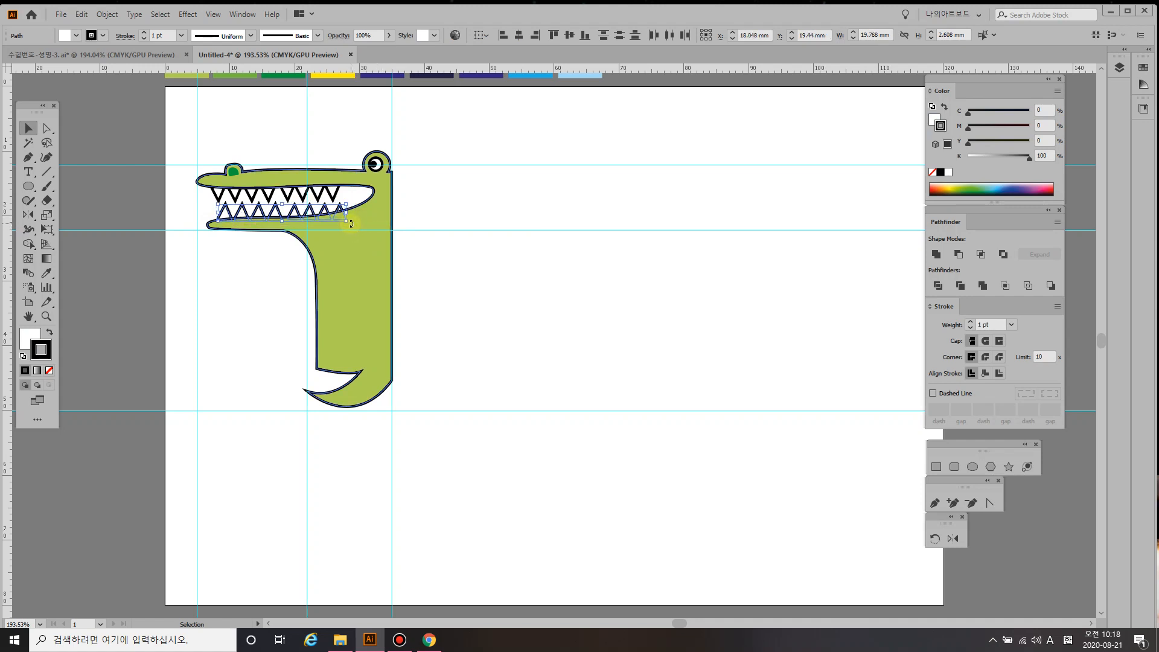
drag(351, 221, 354, 221)
click(432, 223)
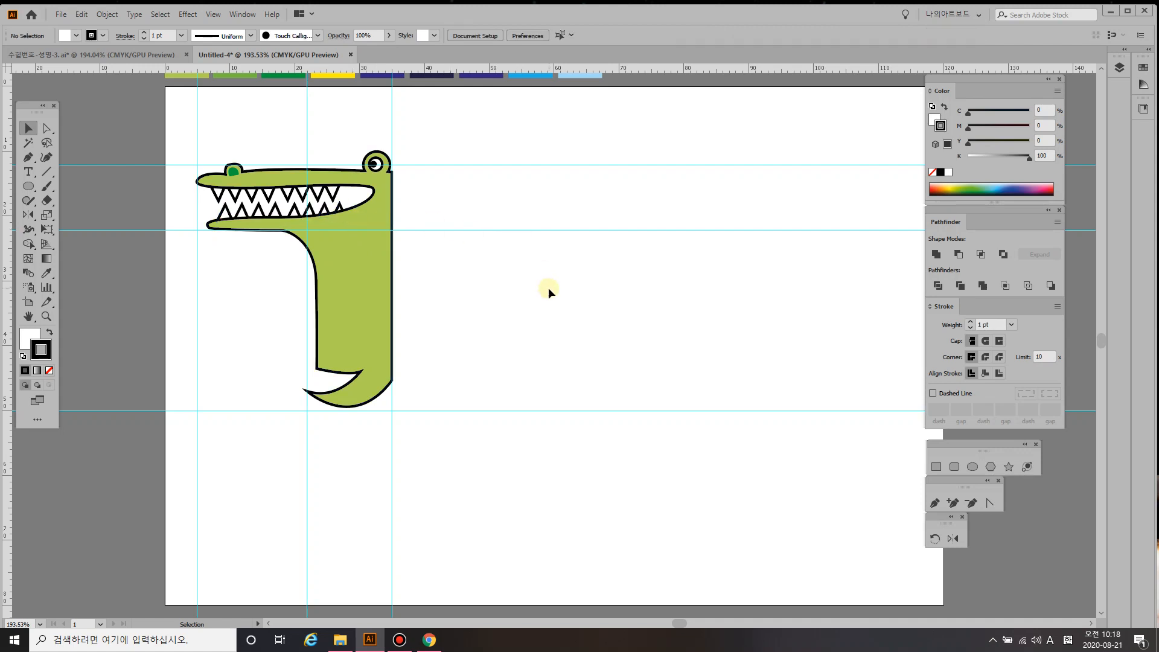
- Adjust the second and third lower teeth from the snout individually so they sit evenly on the jaw
click(225, 217)
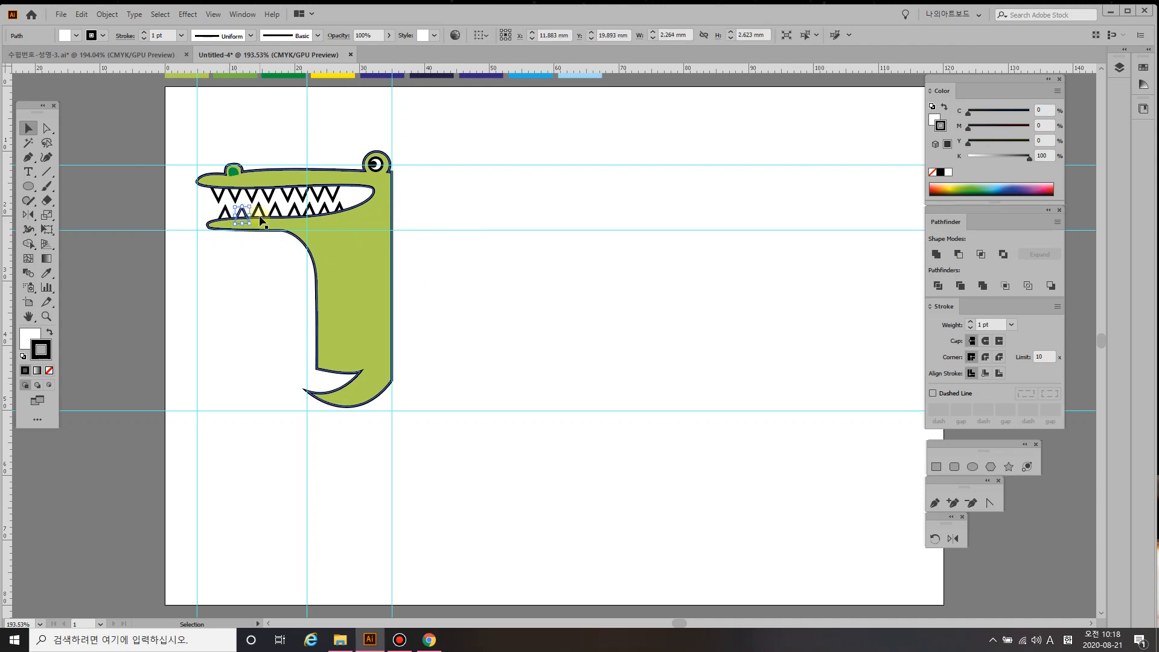
drag(241, 220, 267, 216)
click(443, 260)
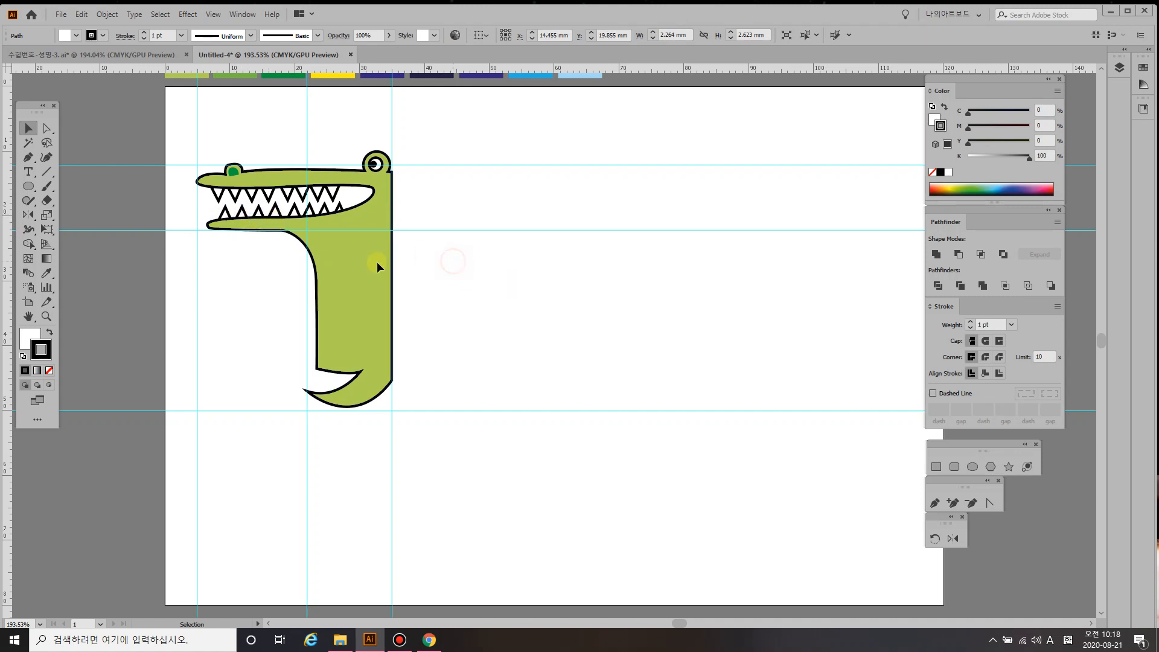
- Scale the fourth lower tooth from the snout uniformly to 90%
click(275, 214)
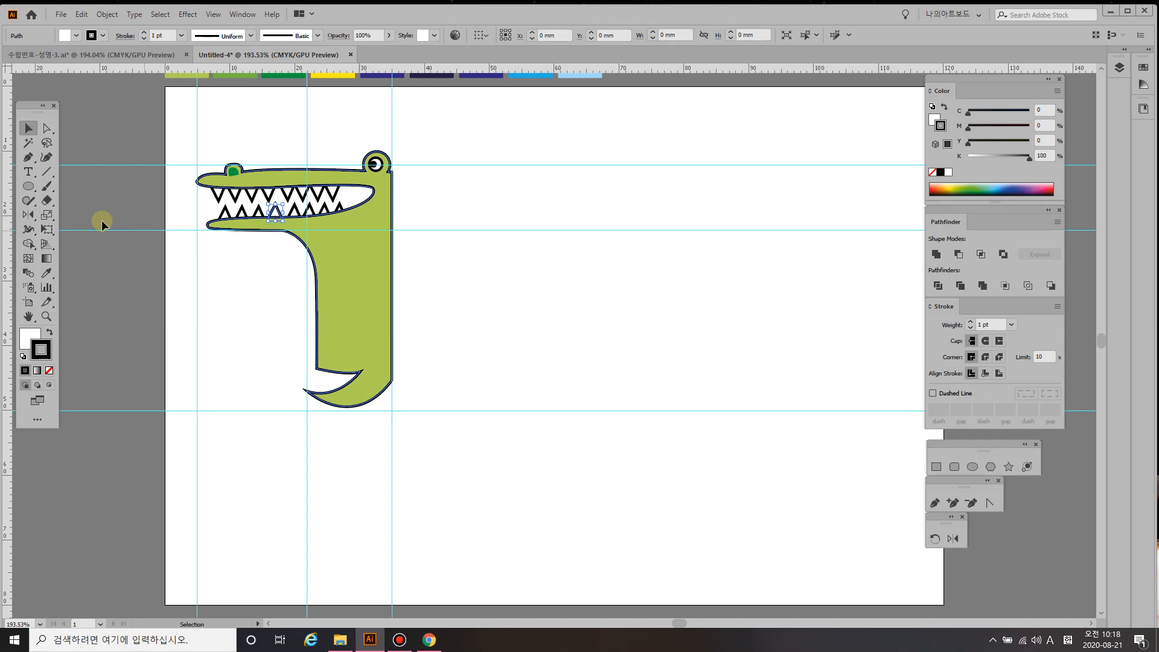
double_click(47, 214)
text(90)
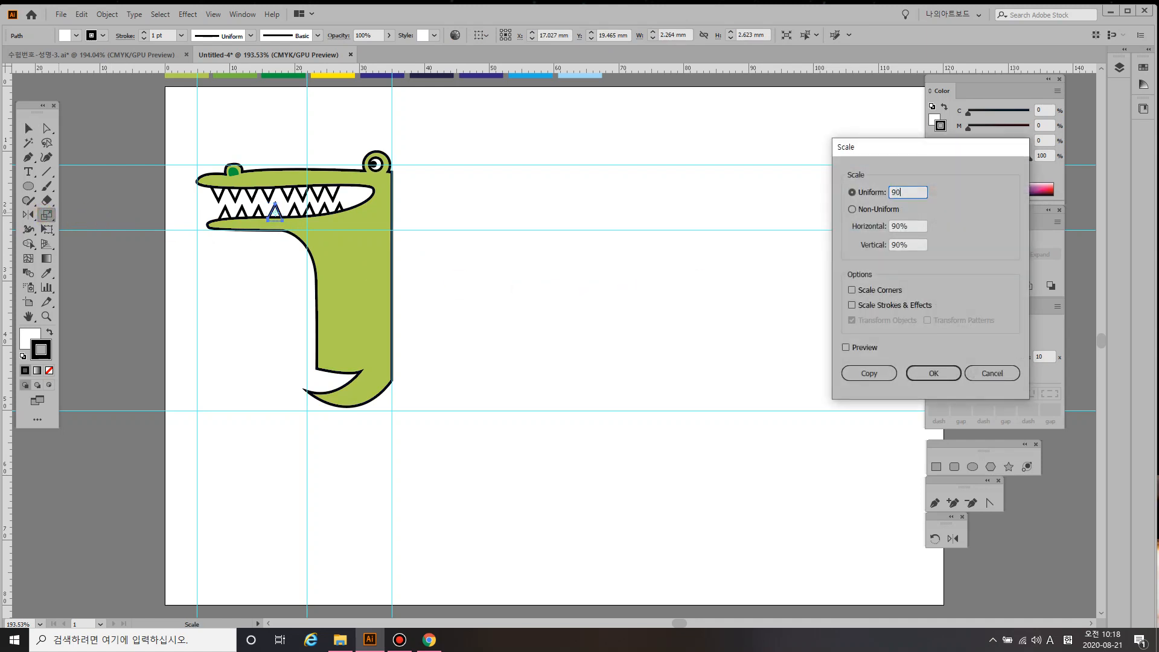
click(922, 372)
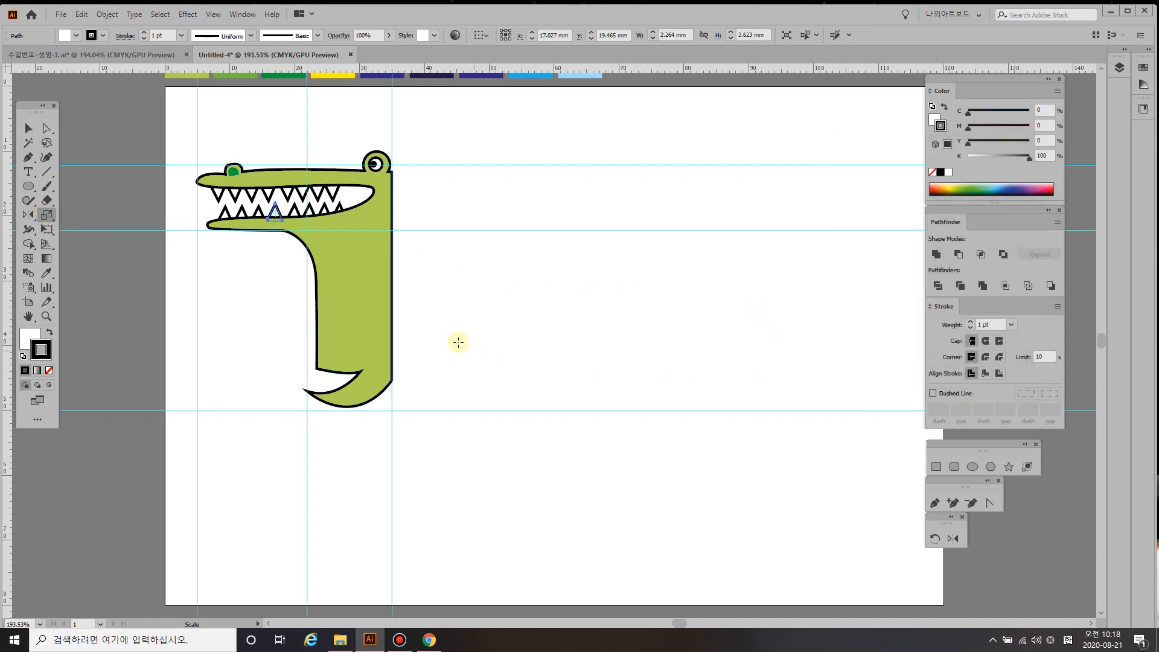
click(28, 128)
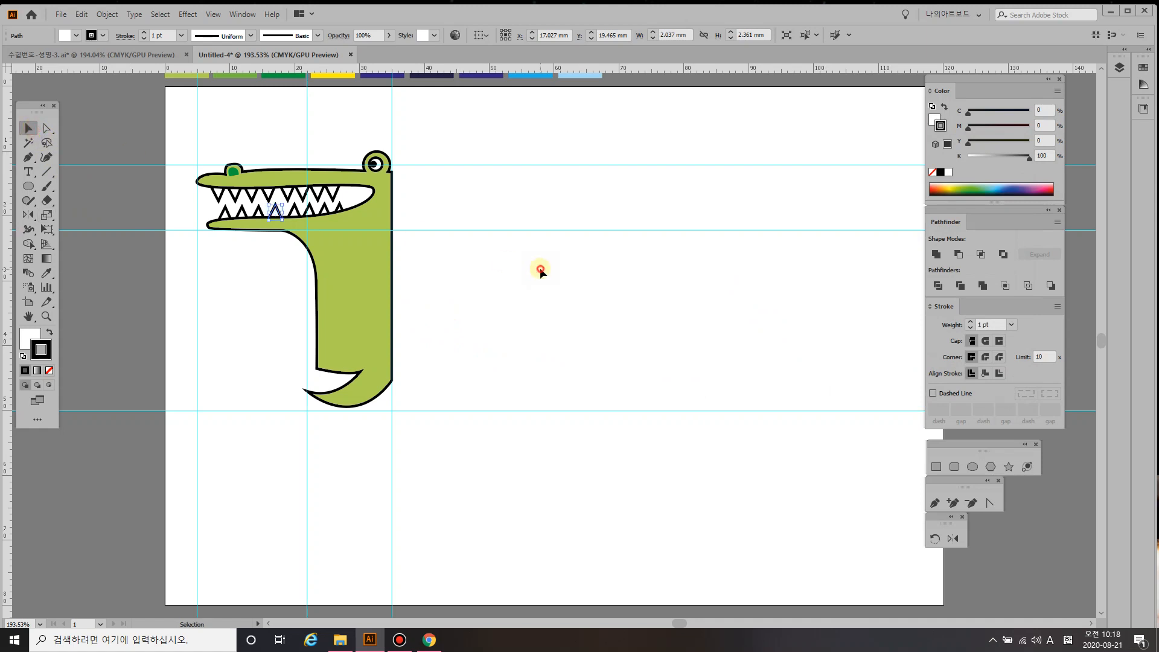
click(526, 294)
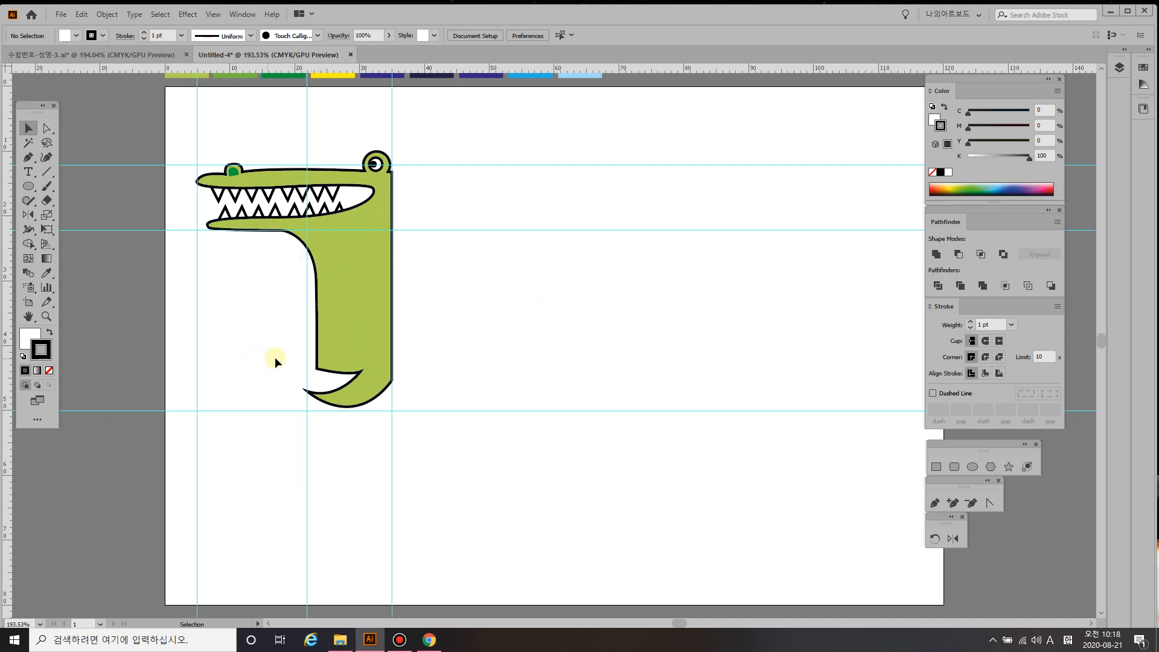
- Draw a white ellipse about 7.1 mm wide and 14.6 mm tall, centred on the body's left edge below the jaw
key(l)
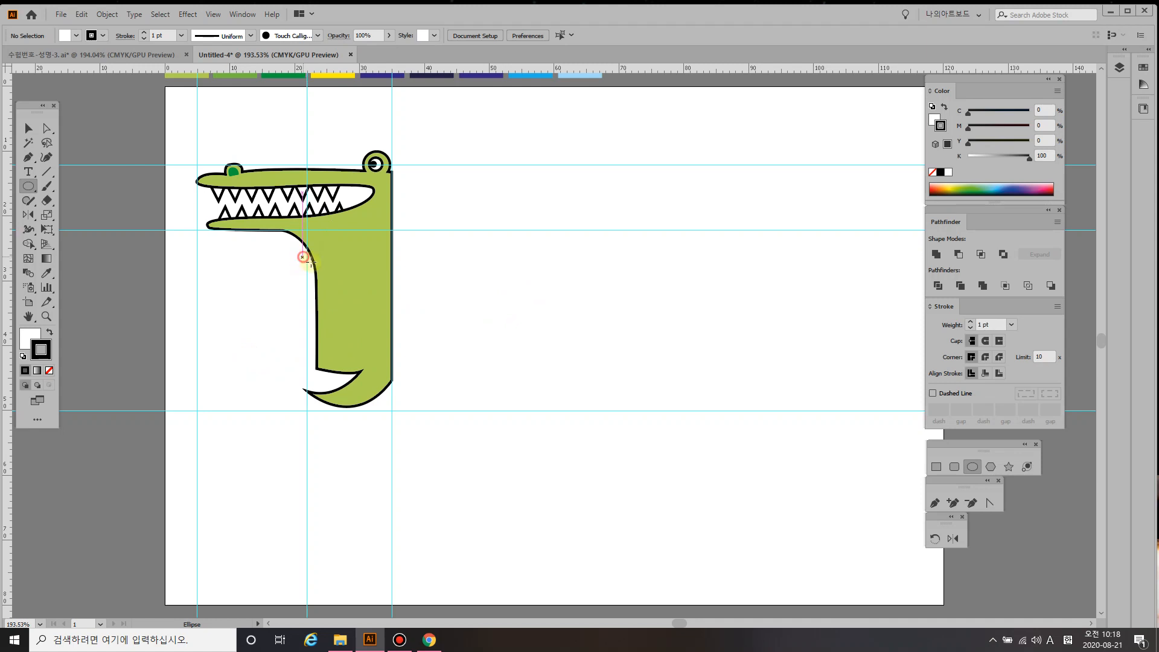
drag(303, 256, 344, 351)
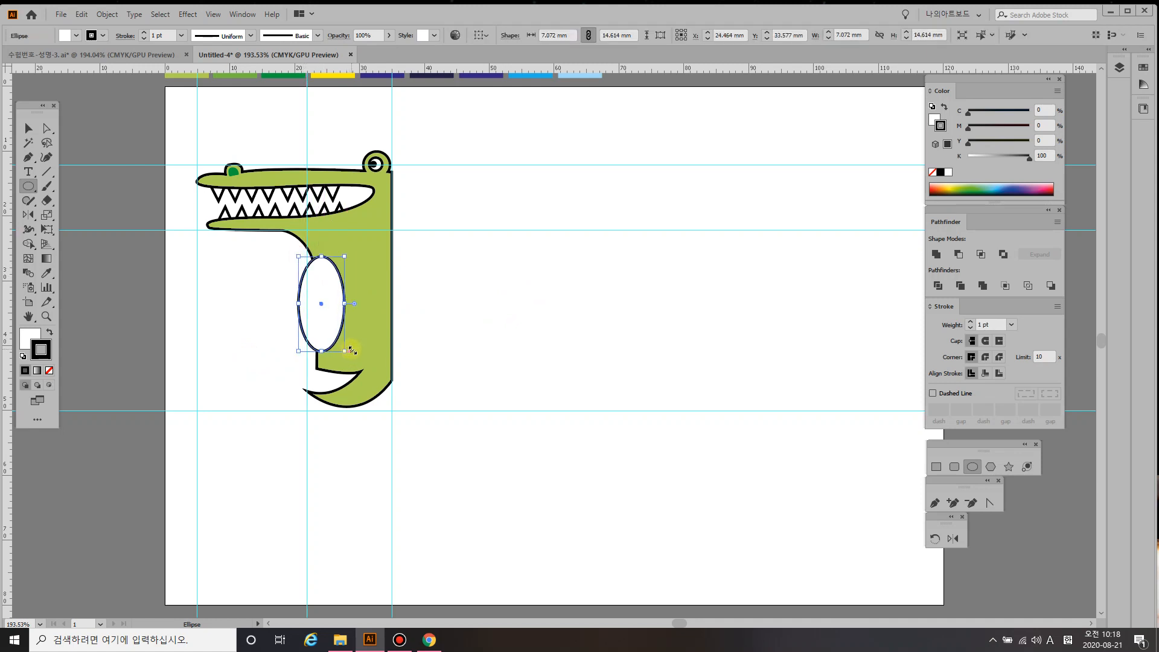
key(Left)
key(Left)
key(Left)
- Delete the ellipse's left anchor point and join the open ends into a closed half-ellipse belly
key(a)
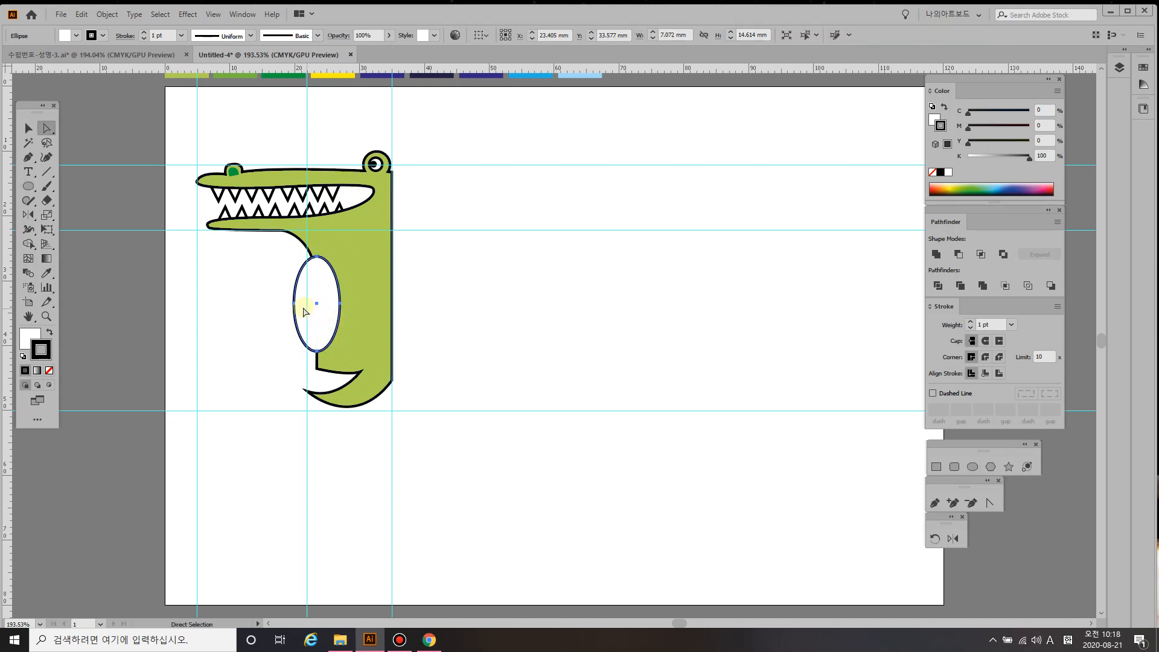
click(294, 304)
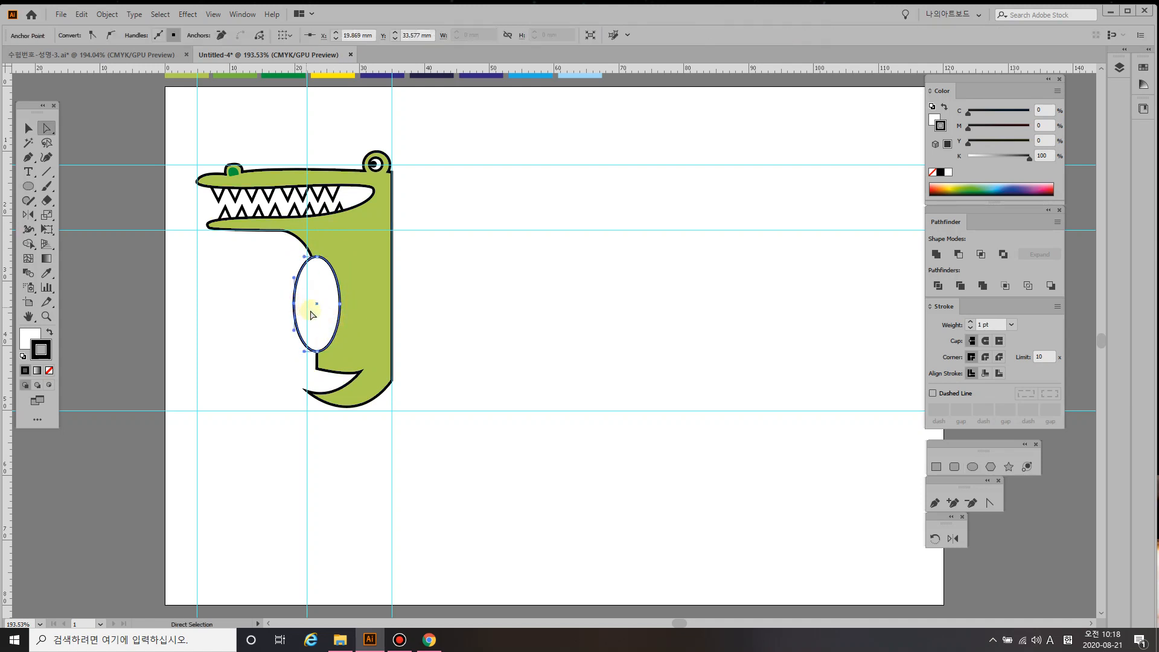
key(Delete)
right_click(326, 318)
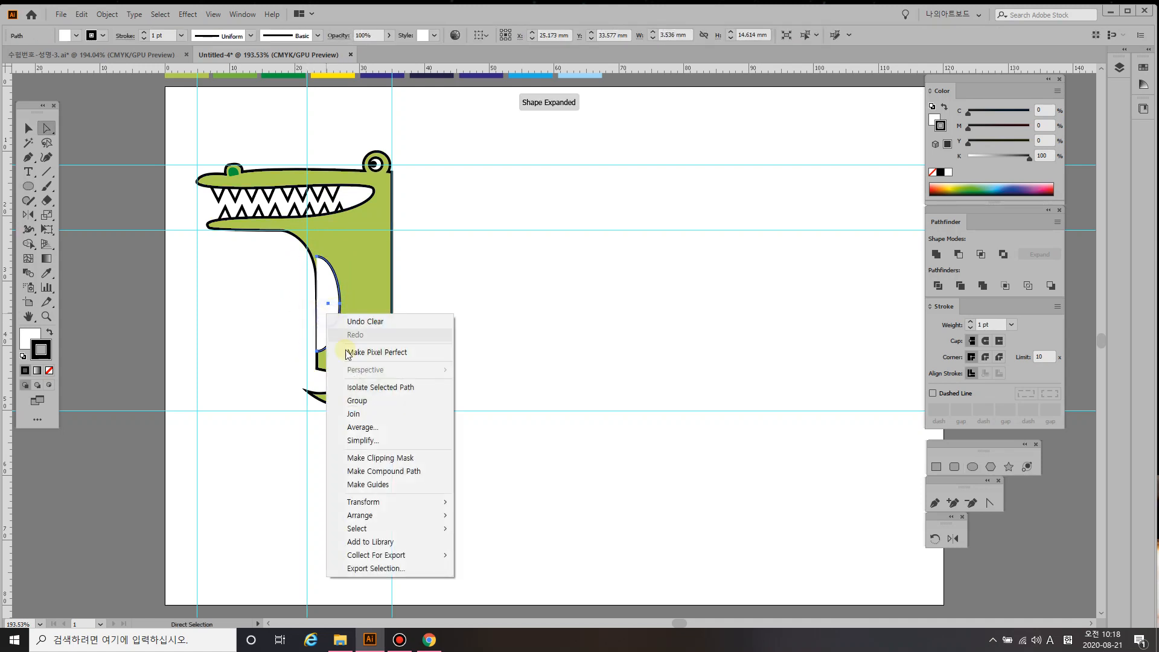
click(356, 414)
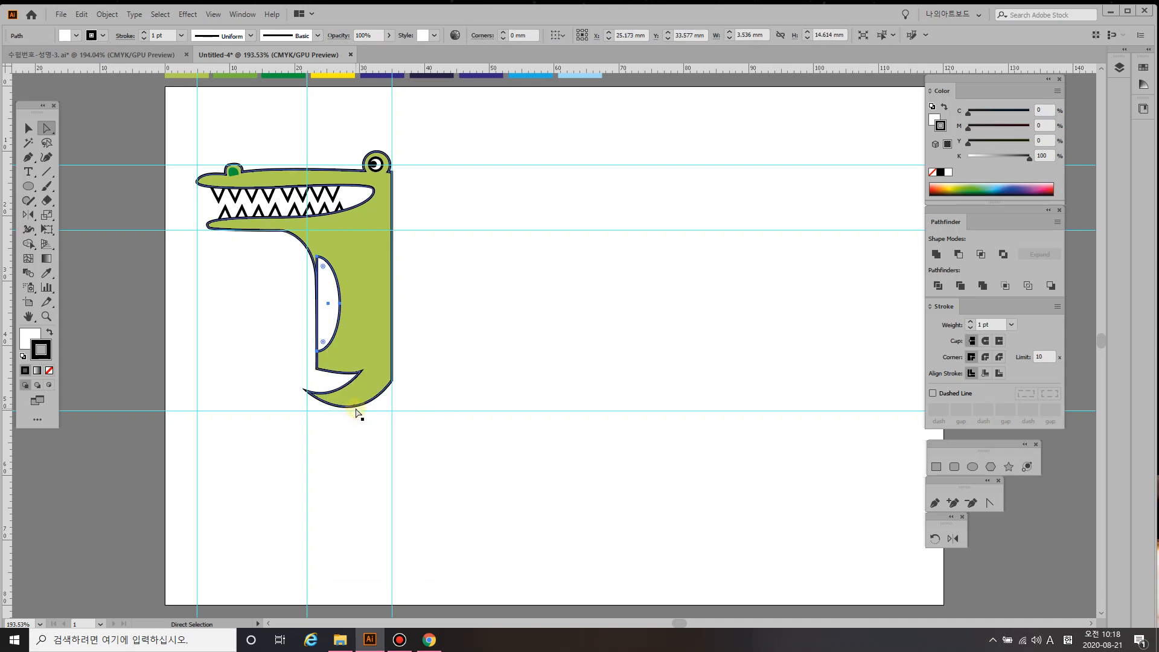
- Move the half-ellipse belly about 0.7 mm down and remove its stroke
key(Down)
key(Down)
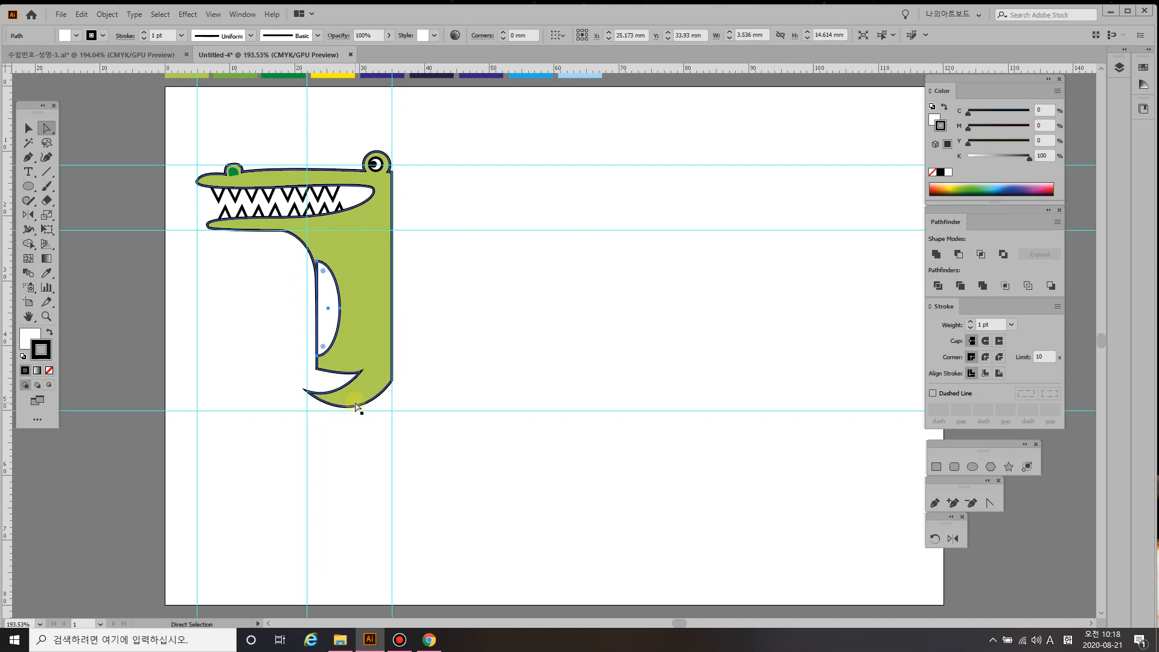
click(50, 370)
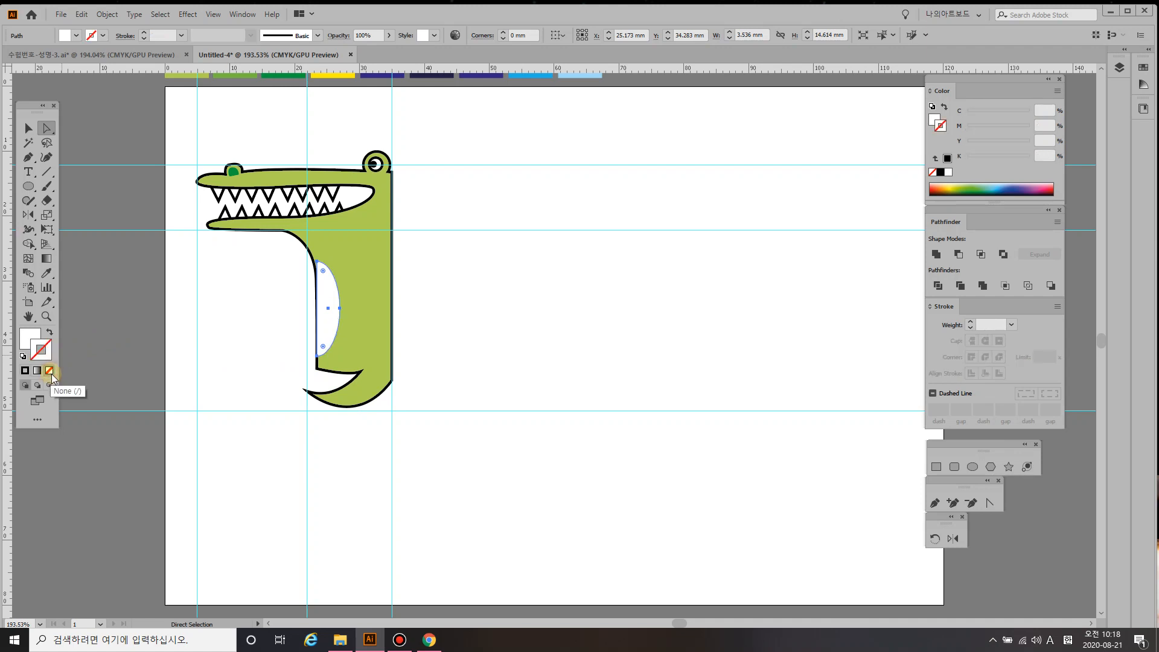
- Lower the top anchor point of the white belly slightly along the body's left edge
click(47, 129)
drag(318, 265, 318, 272)
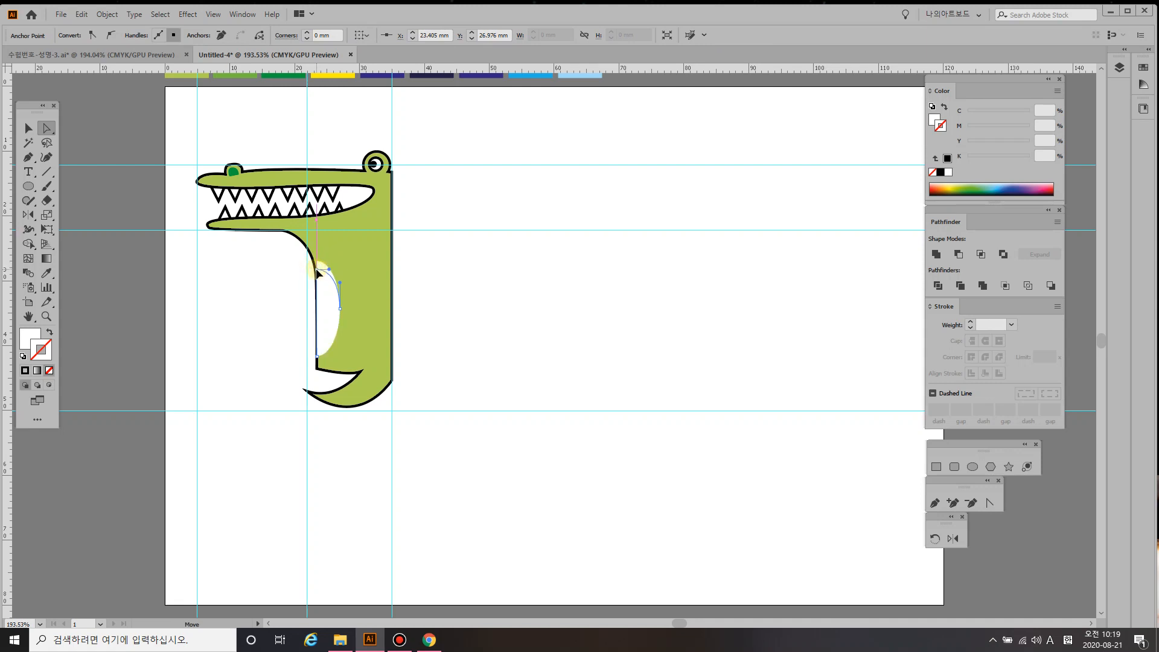
click(275, 356)
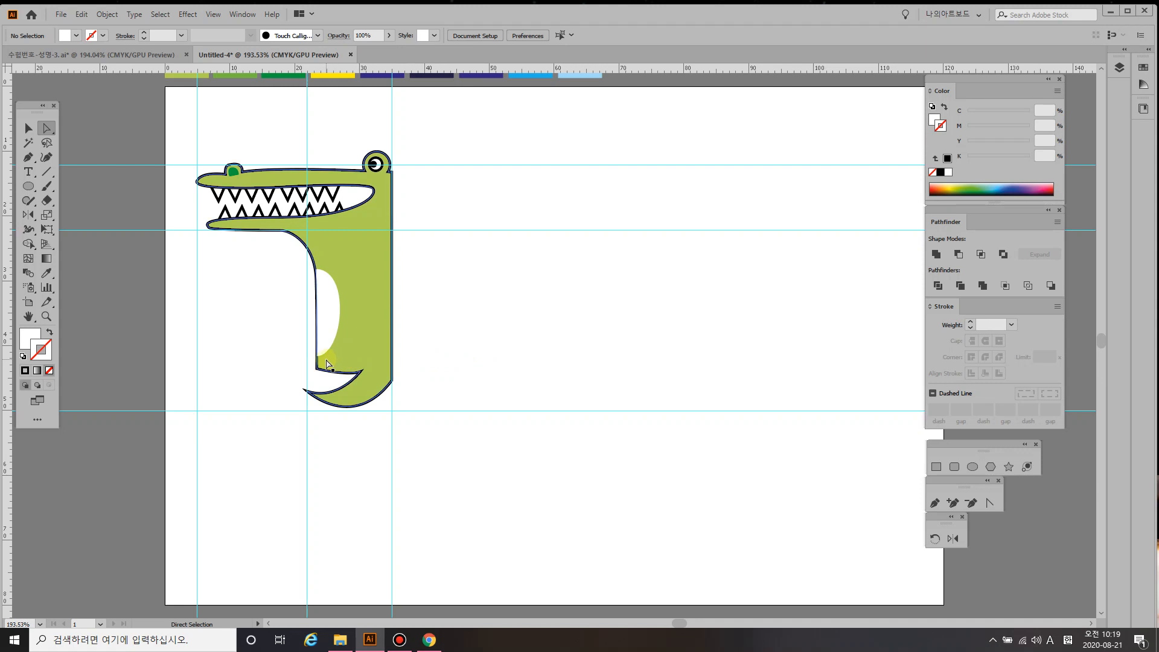
- With no fill and a 1 pt black stroke, start an arm path by drawing its curved upper edge out past the body's left side
click(21, 358)
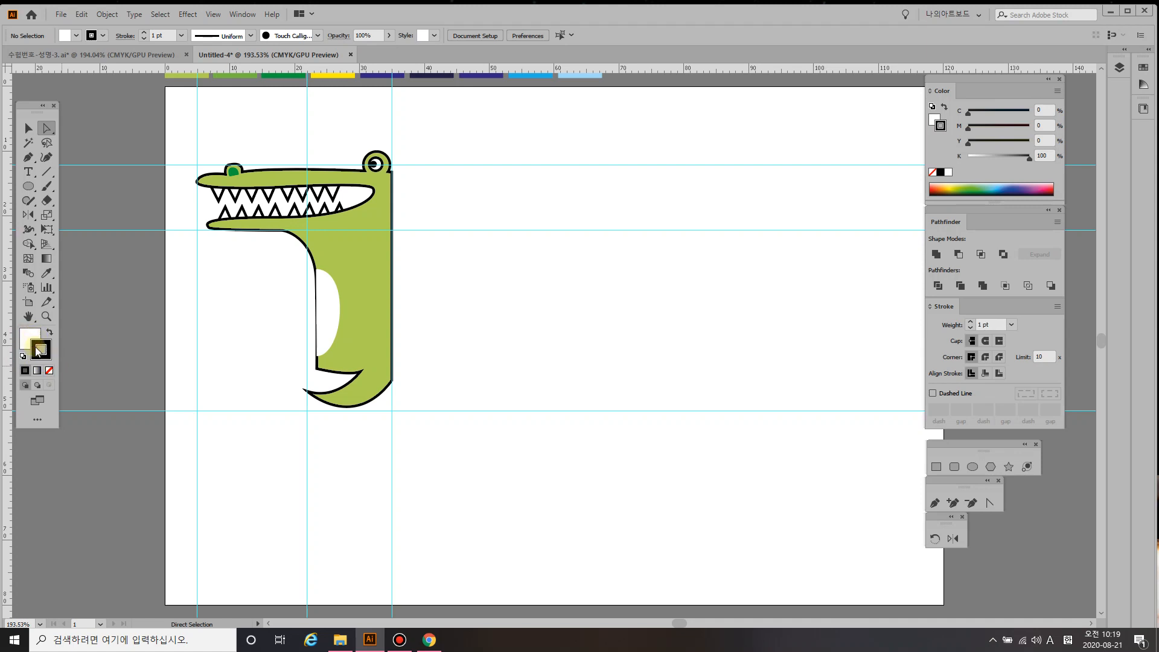
click(27, 338)
click(50, 370)
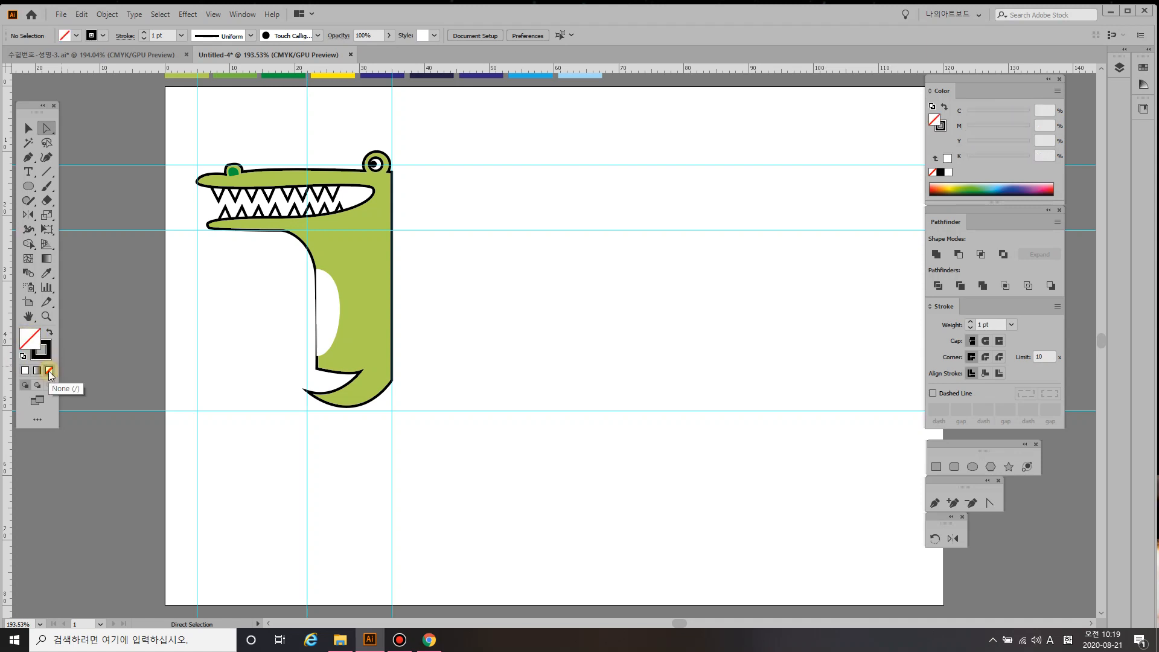
key(p)
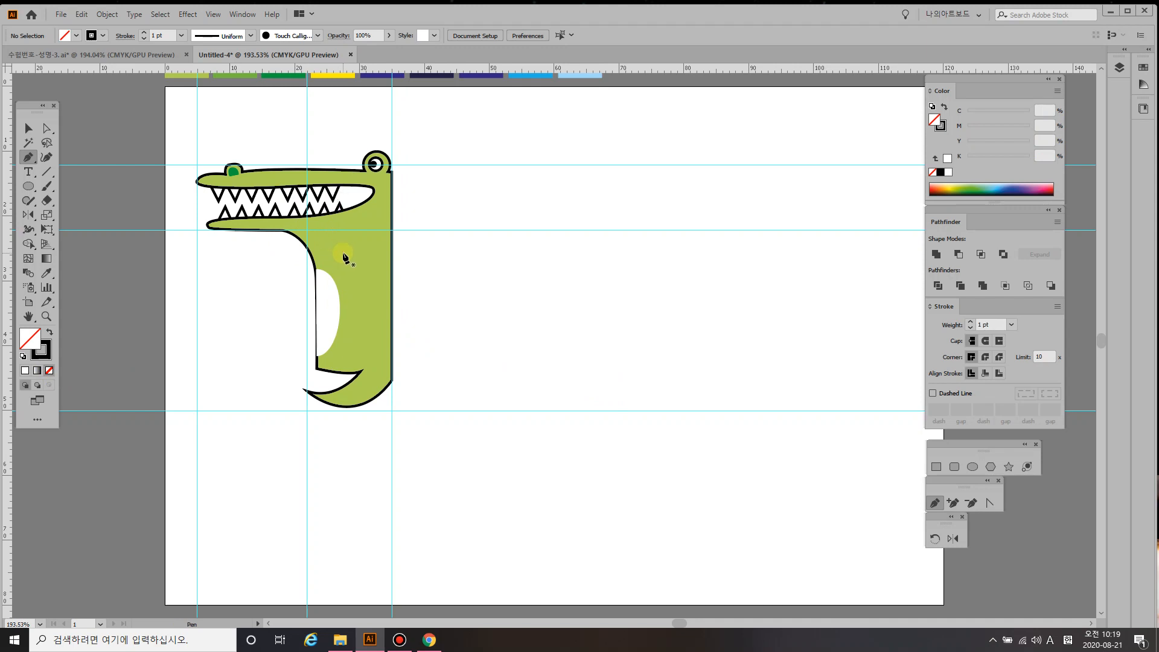
drag(342, 255, 251, 262)
click(288, 254)
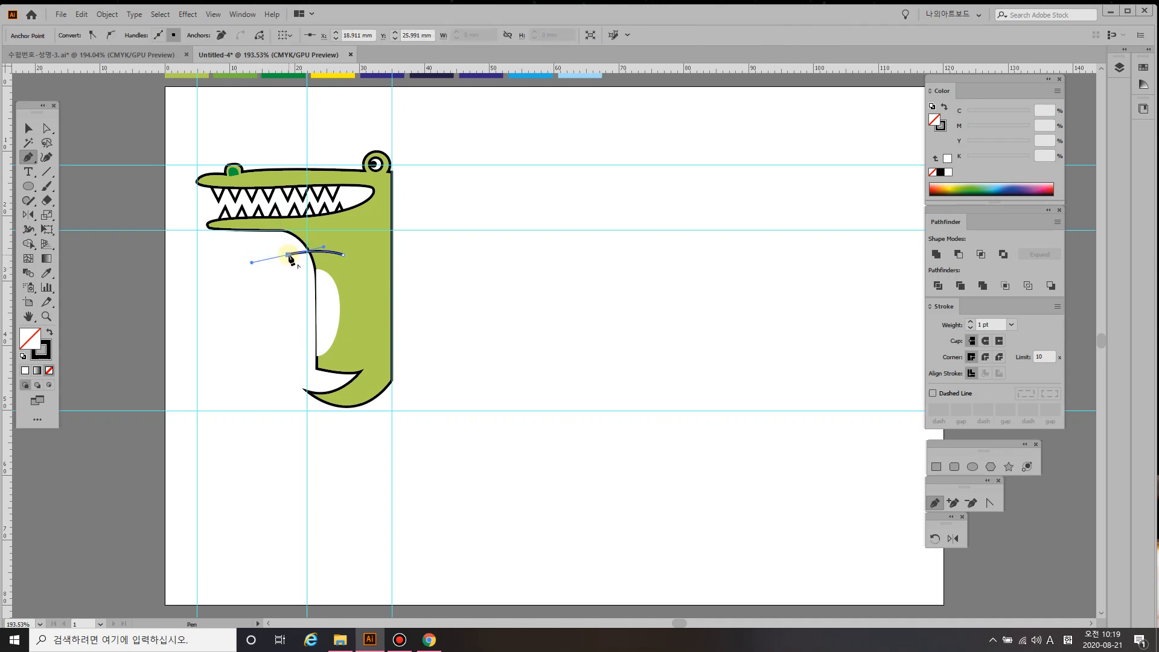
- Continue the arm path with a rounded first finger at the end of the upper edge
click(288, 254)
click(273, 251)
key(ctrl+z)
click(275, 251)
drag(270, 255, 271, 255)
click(285, 267)
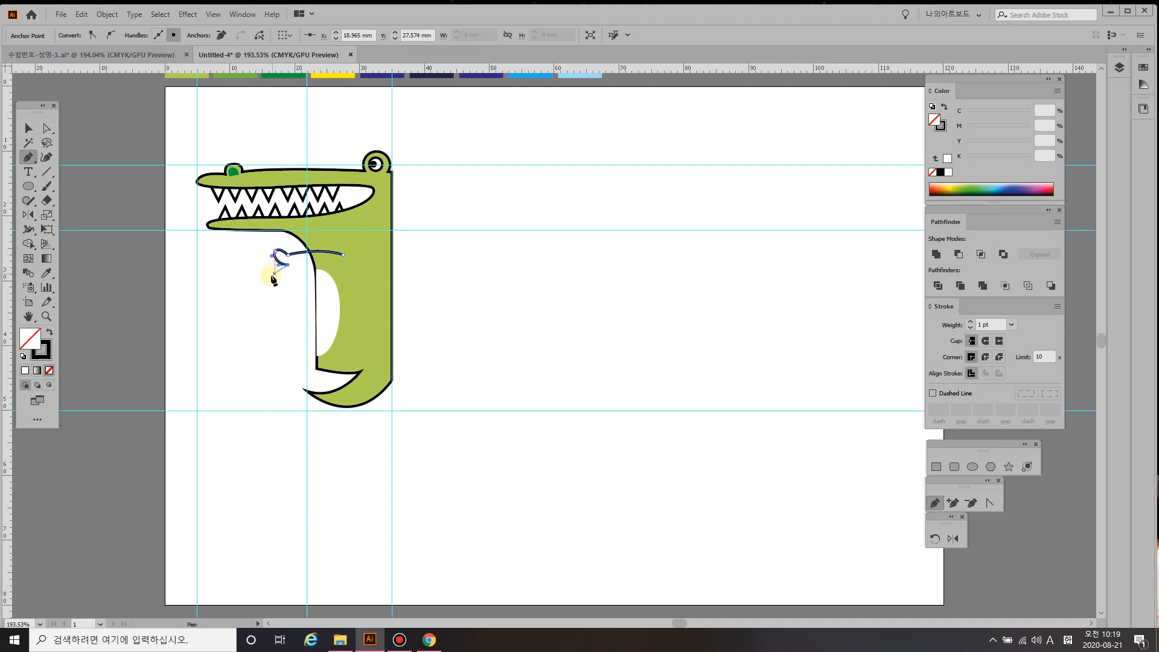
- Add the second and third rounded fingers below the first one to complete the hand
drag(269, 276, 287, 264)
key(ctrl+z)
click(274, 273)
drag(277, 280, 291, 278)
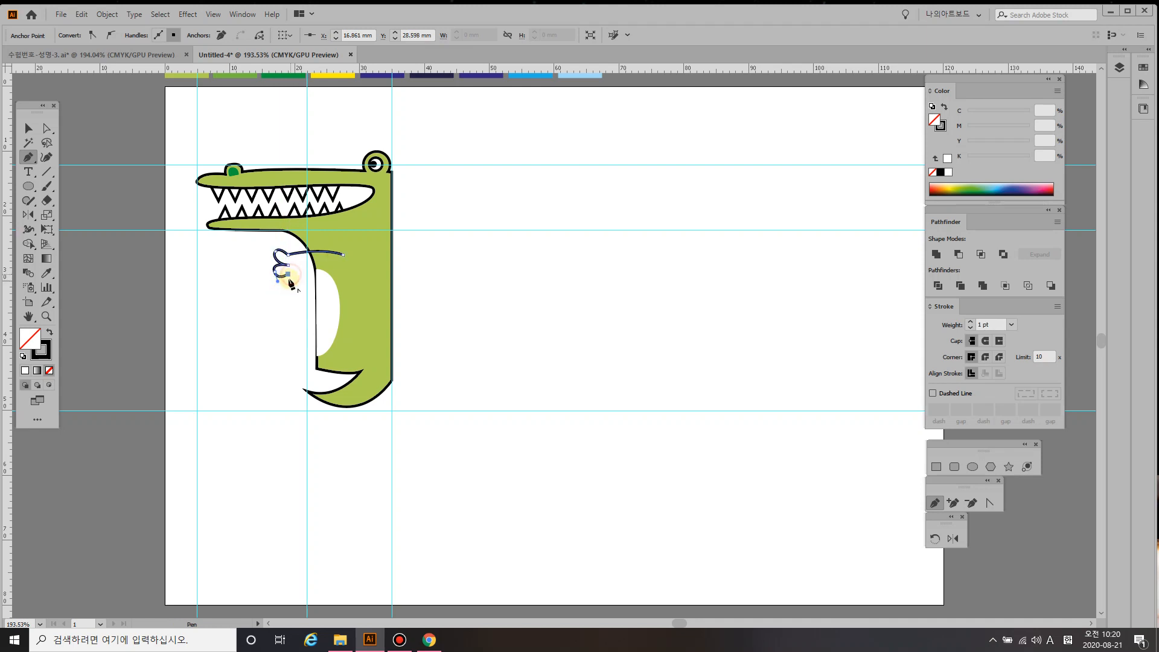
drag(282, 287, 284, 292)
drag(287, 294, 288, 294)
click(342, 255)
drag(342, 255, 317, 222)
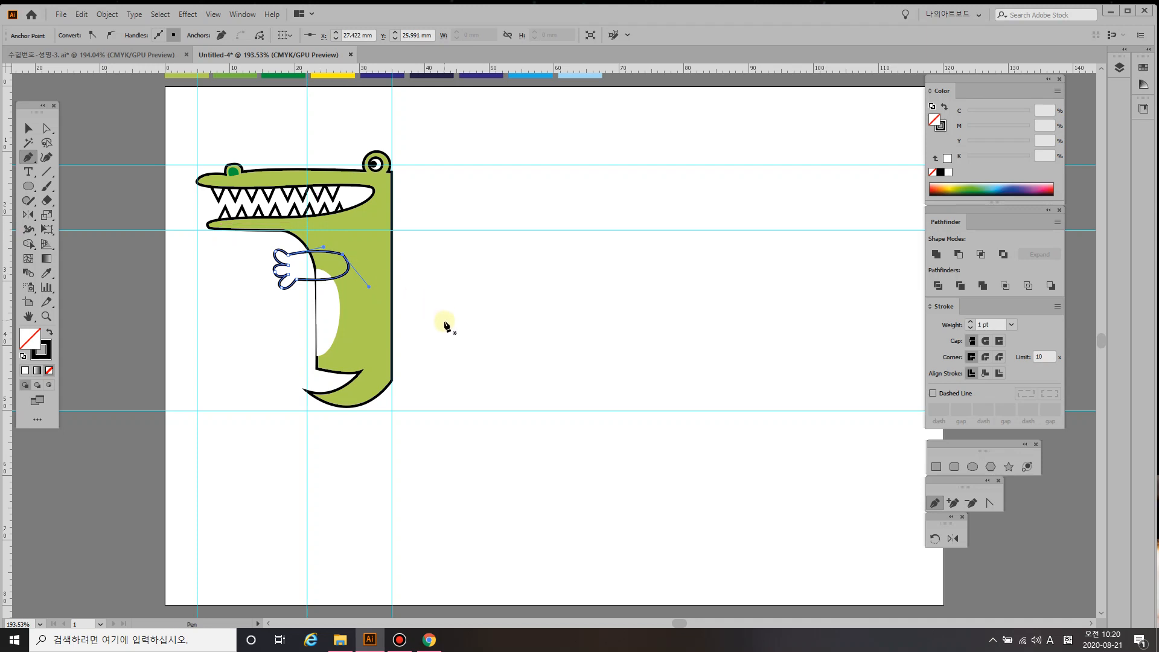
key(ctrl+z)
key(ctrl+z)
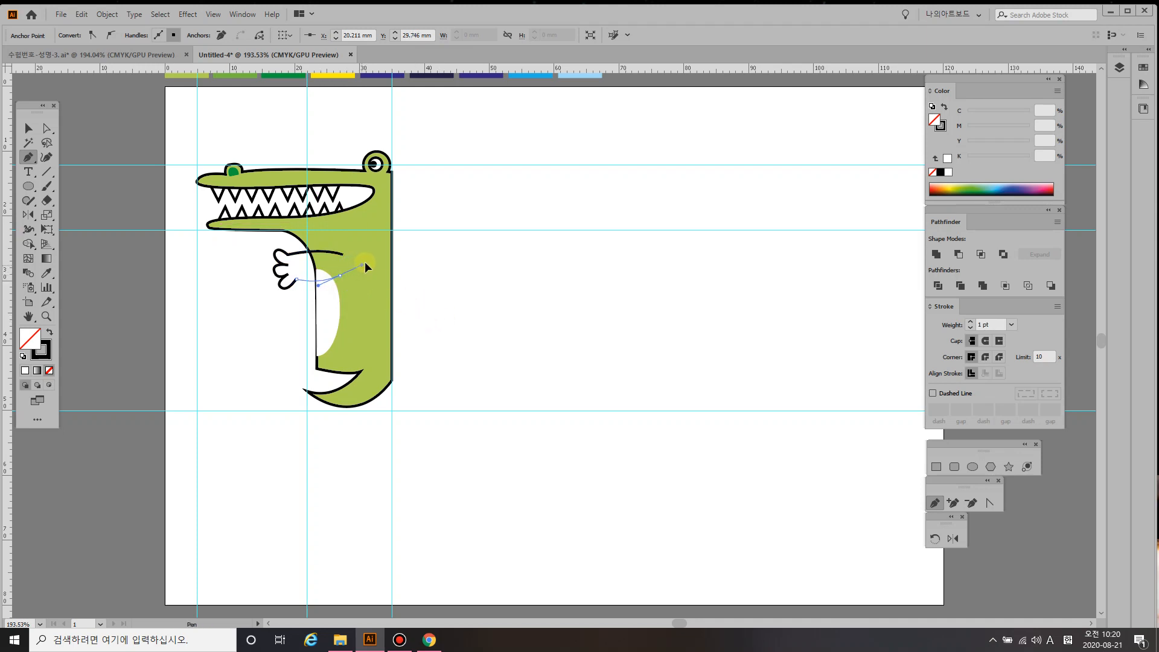
- Close the arm outline with a rounded shoulder at its starting point and fill it with the body's light green
key(ctrl+shift+z)
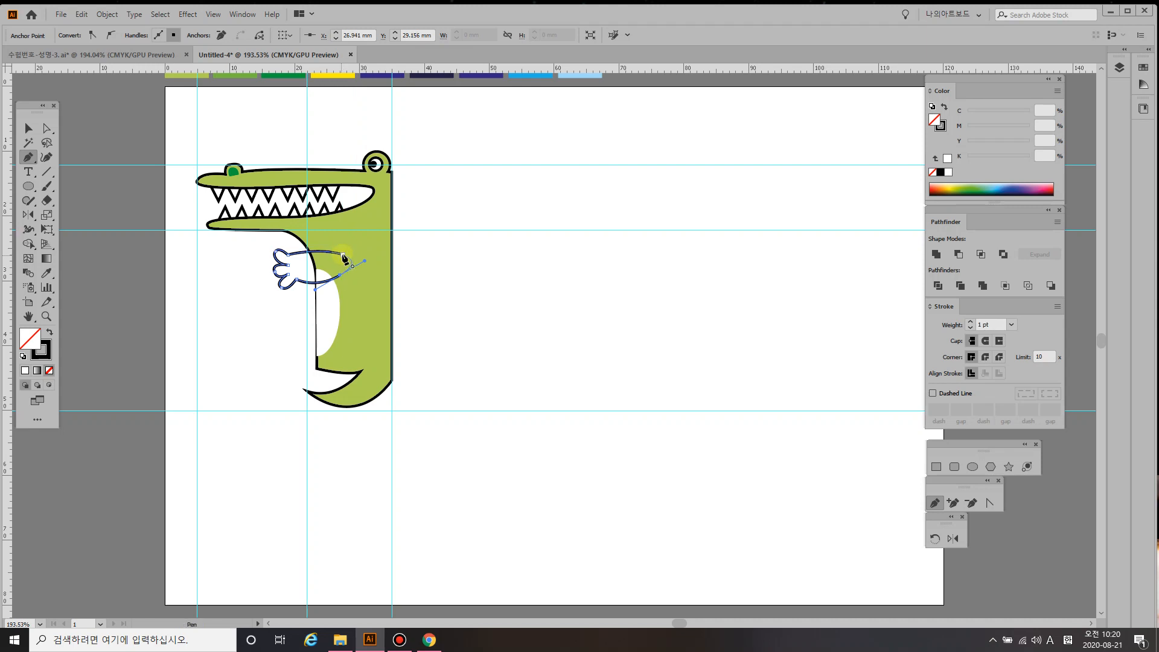
click(343, 255)
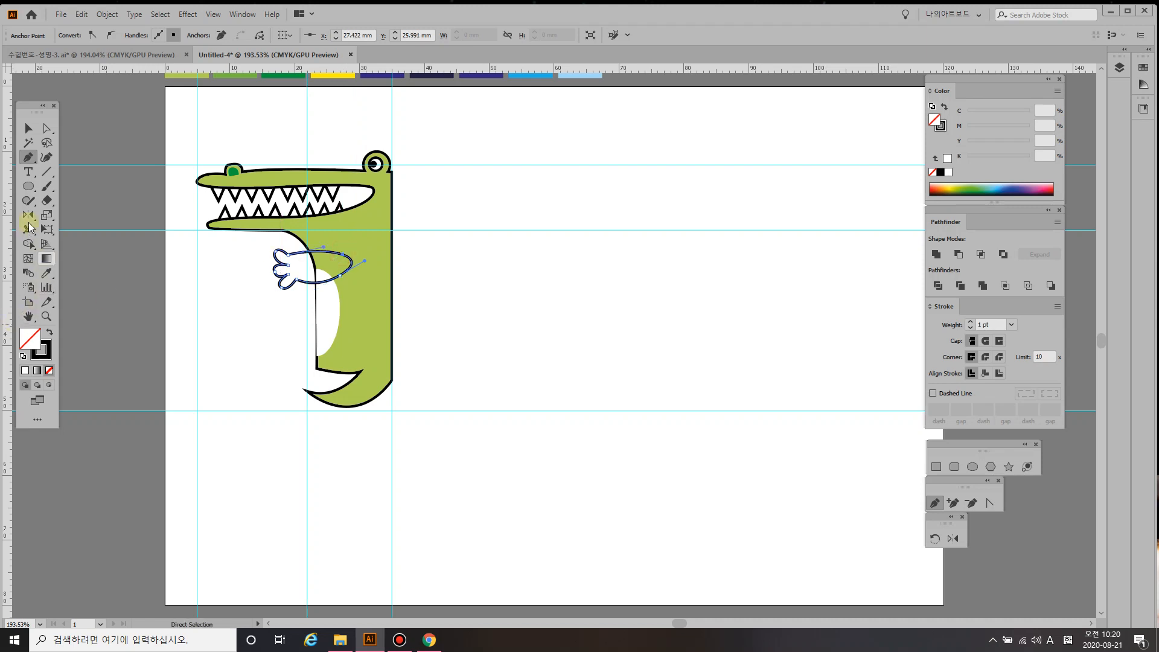
click(28, 129)
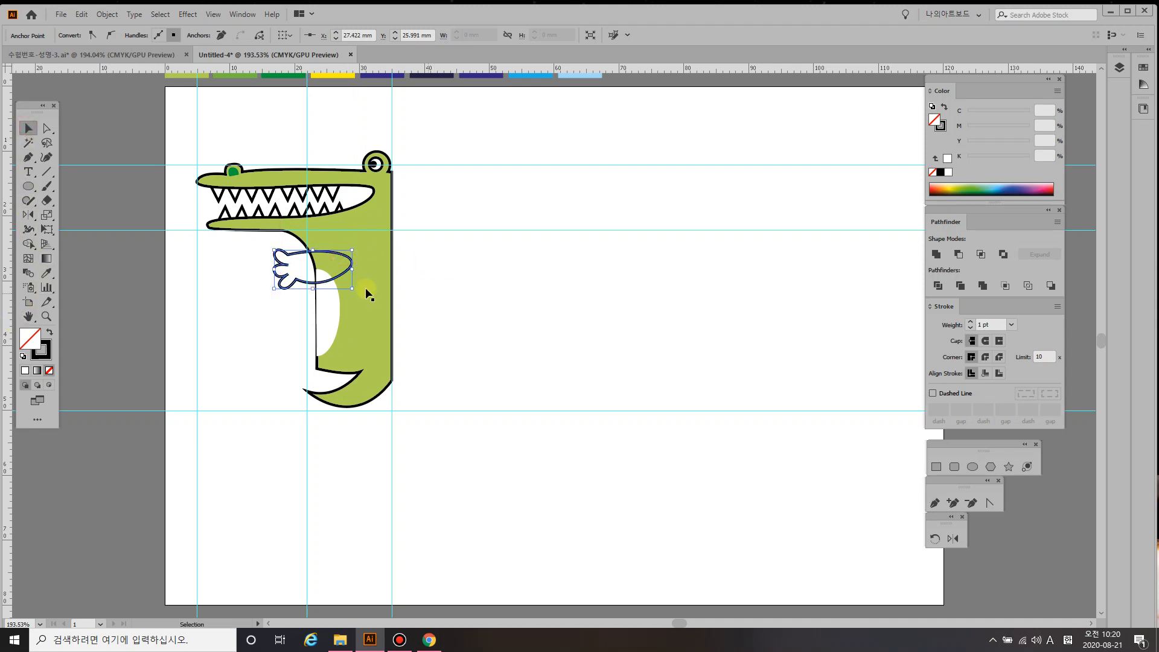
click(324, 283)
key(i)
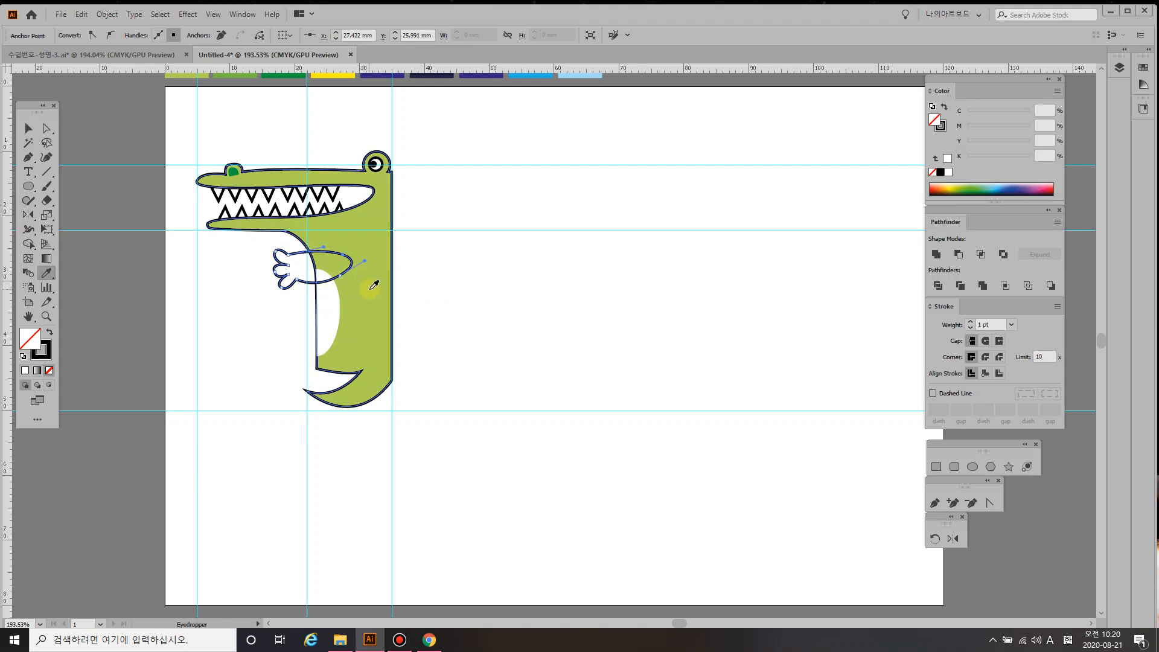
click(372, 285)
key(v)
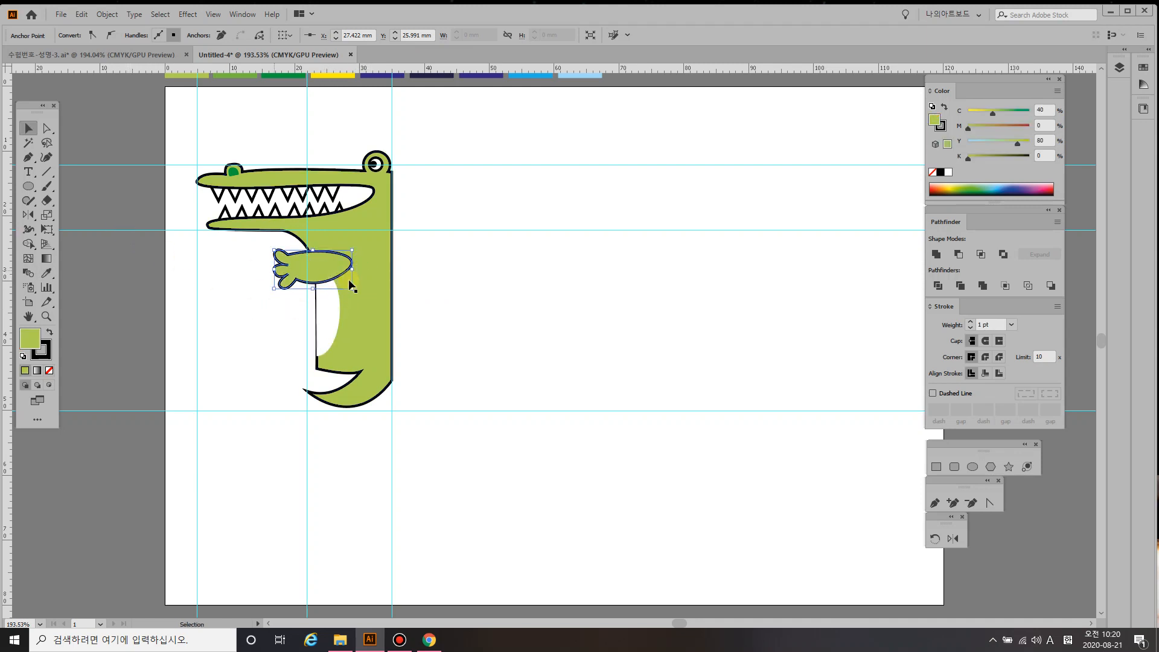
click(473, 305)
- Duplicate the arm straight down to form a leg just above the tail, and fine-tune its position
click(315, 272)
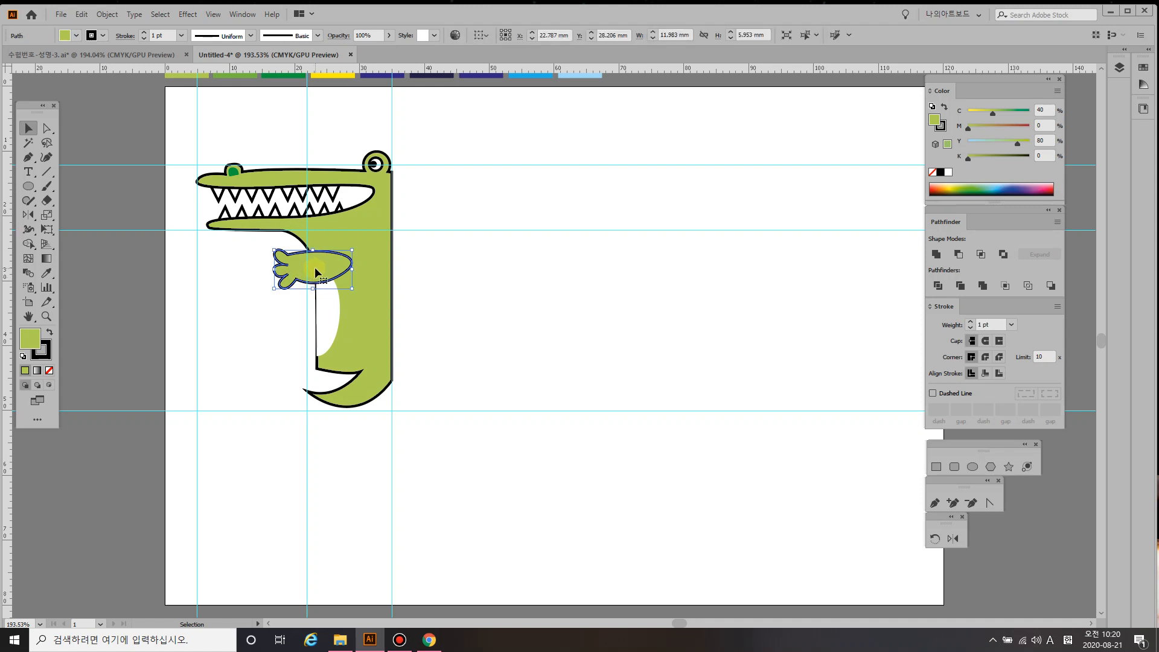
drag(319, 271, 325, 358)
click(494, 364)
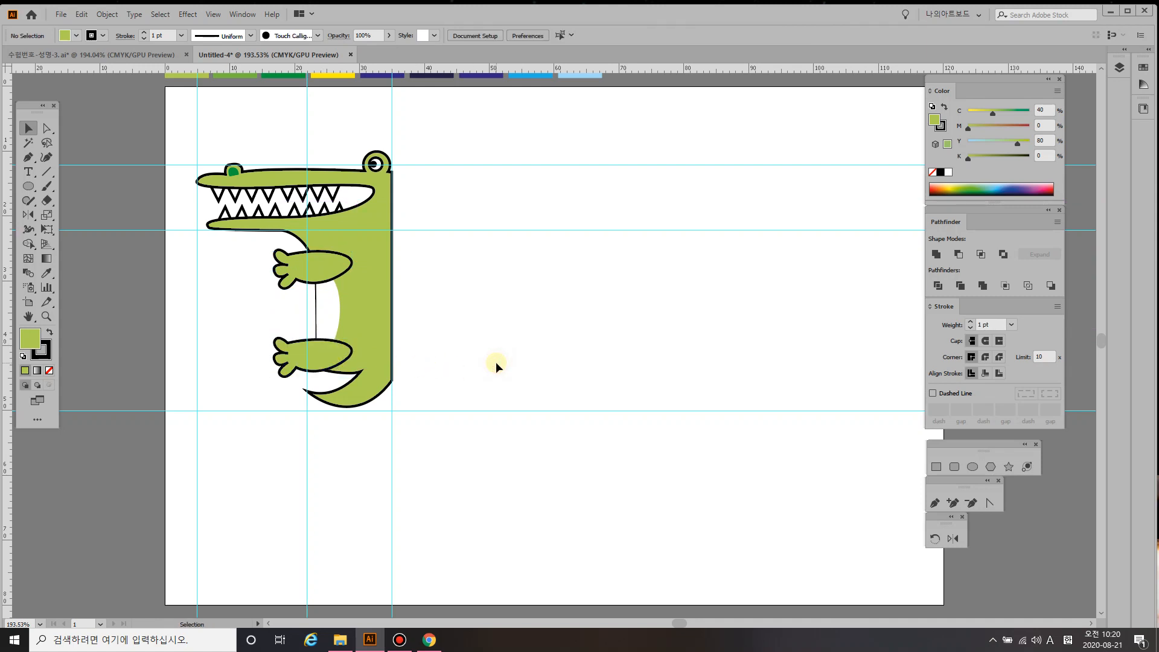
drag(288, 351, 294, 350)
click(520, 360)
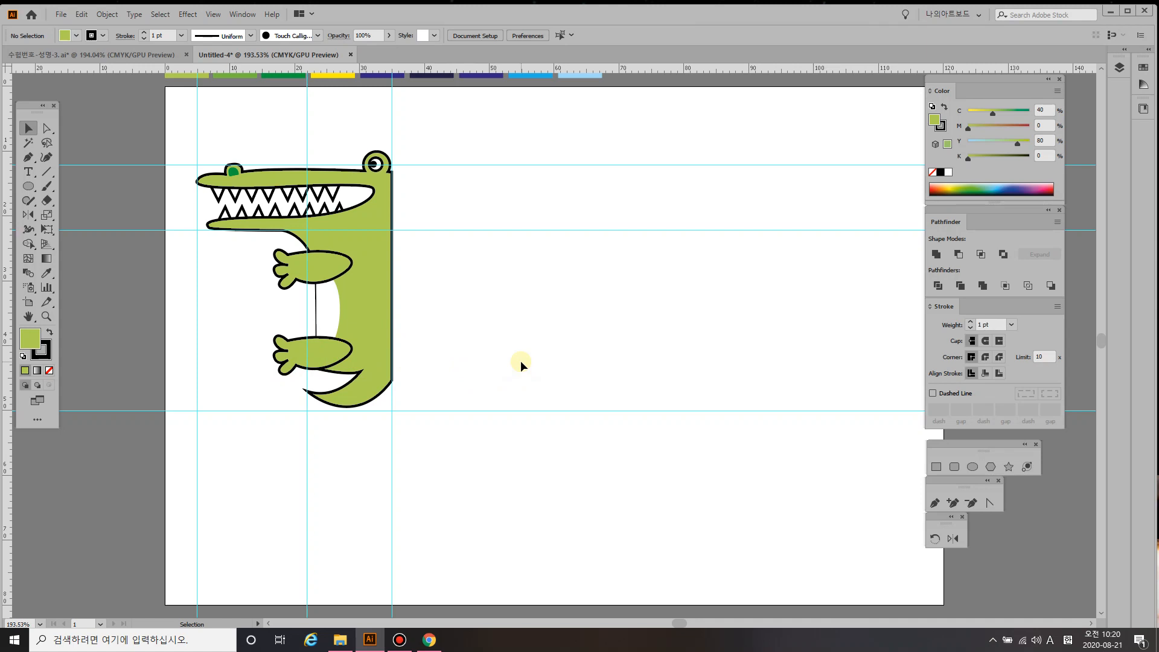
- Draw a triangular spike about 2.8 mm wide and 3.2 mm tall on the back below the eye, with C60 Y90 green fill and black stroke
key(i)
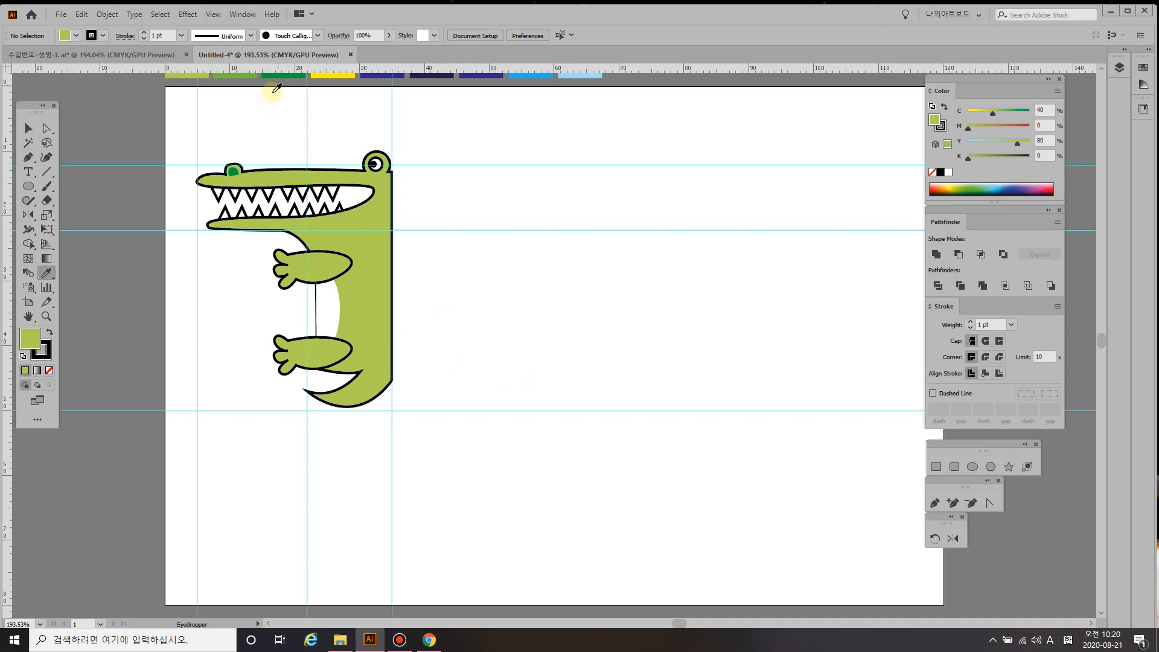
scroll(277, 88, up, 2)
click(242, 95)
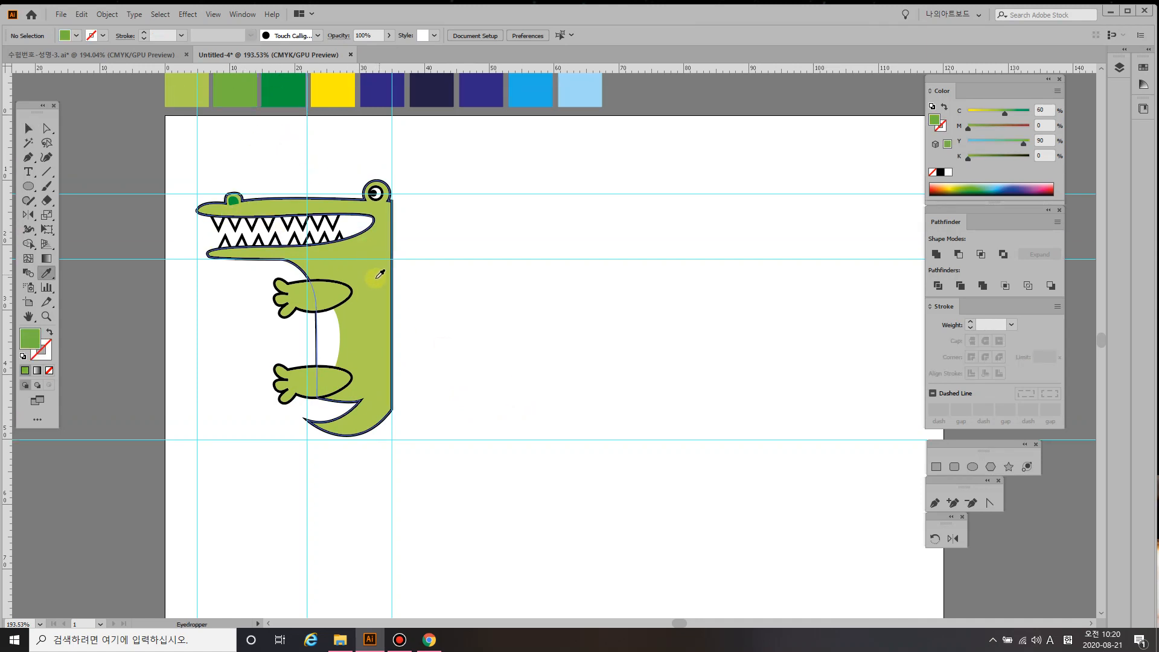
click(941, 126)
click(940, 172)
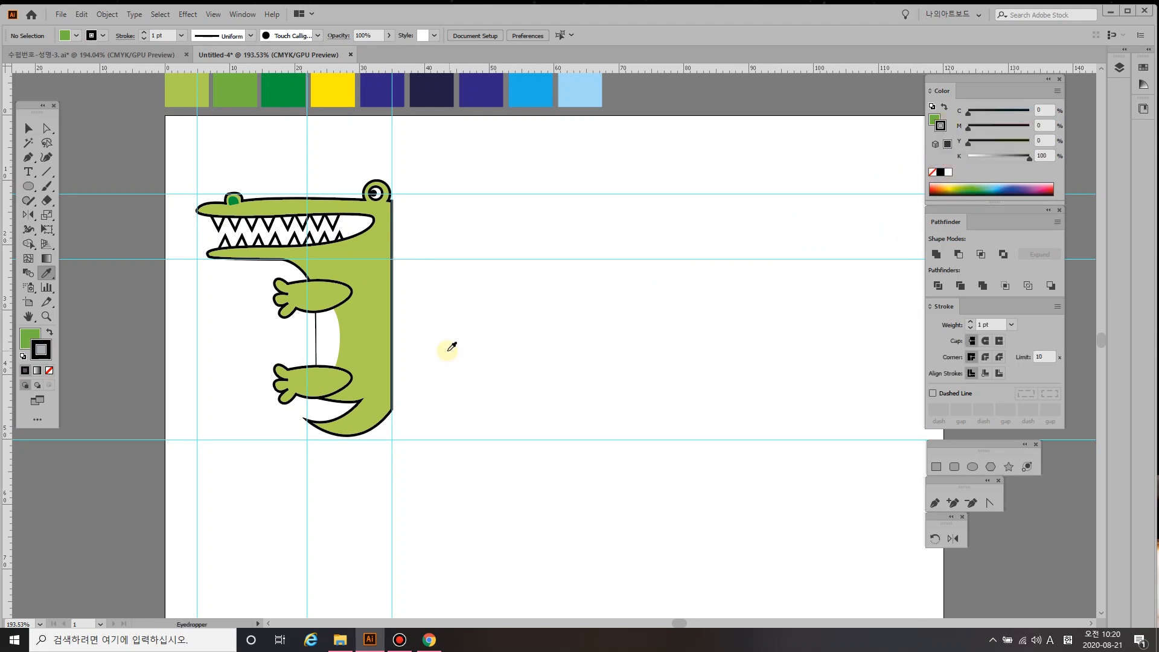
key(p)
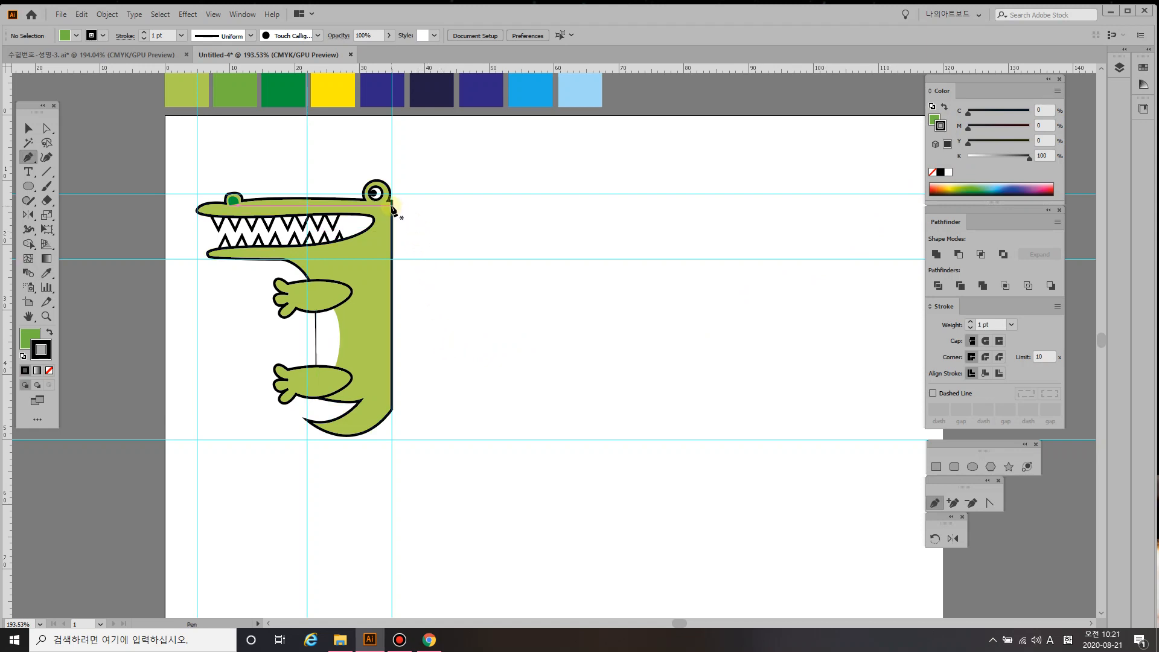
click(391, 205)
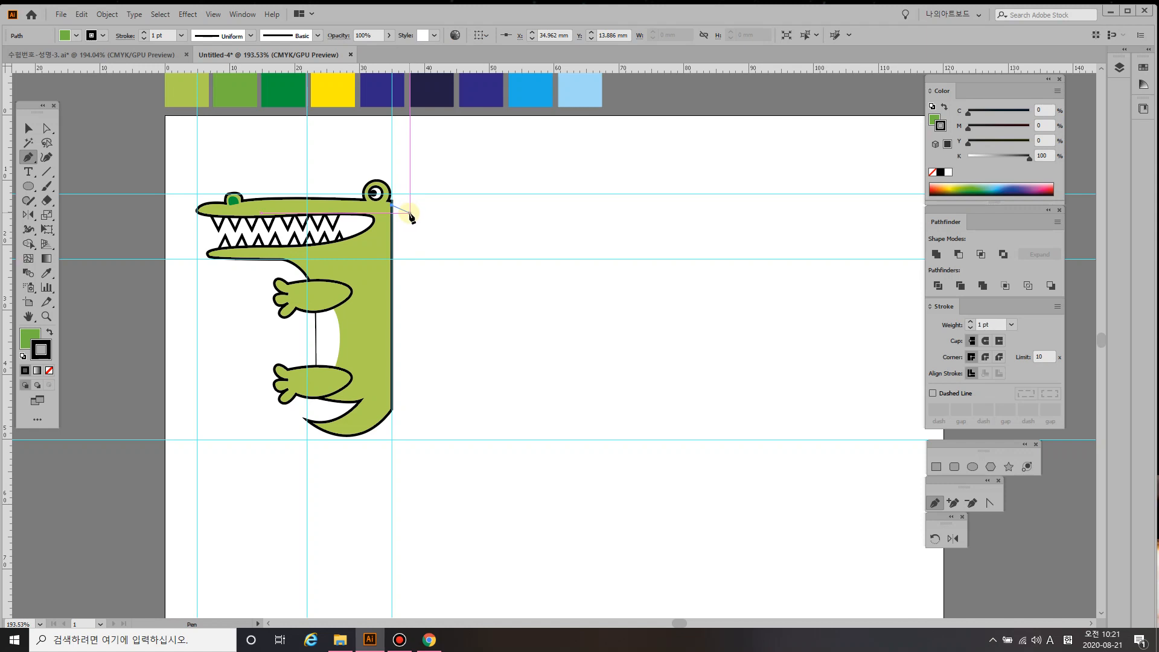
click(410, 215)
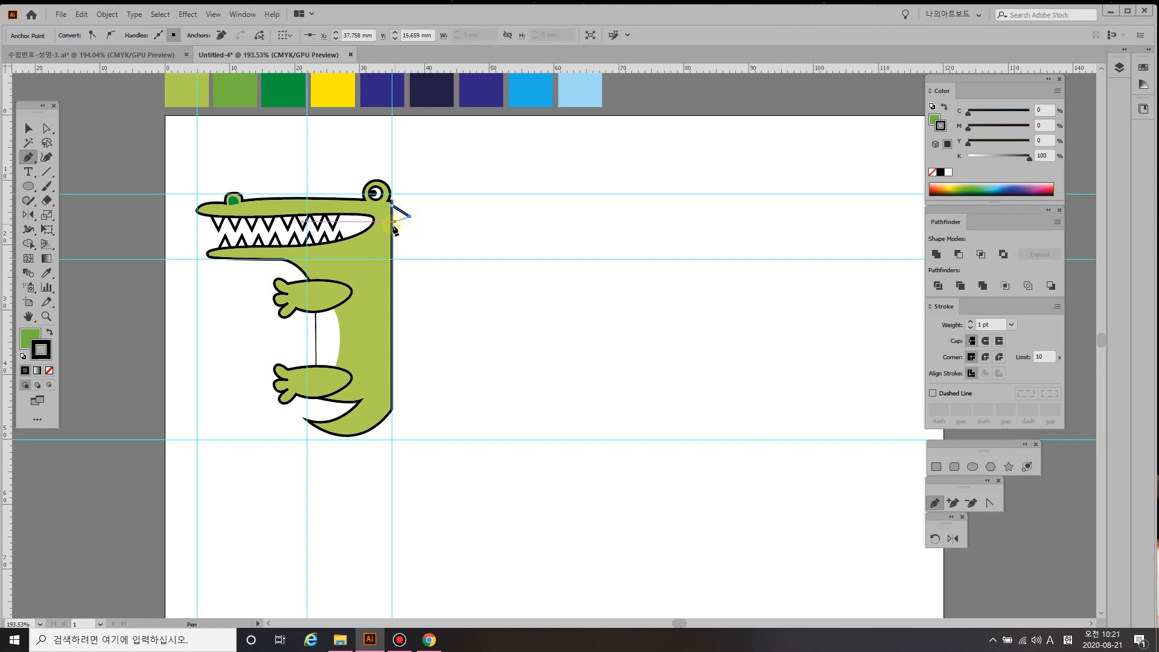
click(393, 224)
click(392, 206)
key(v)
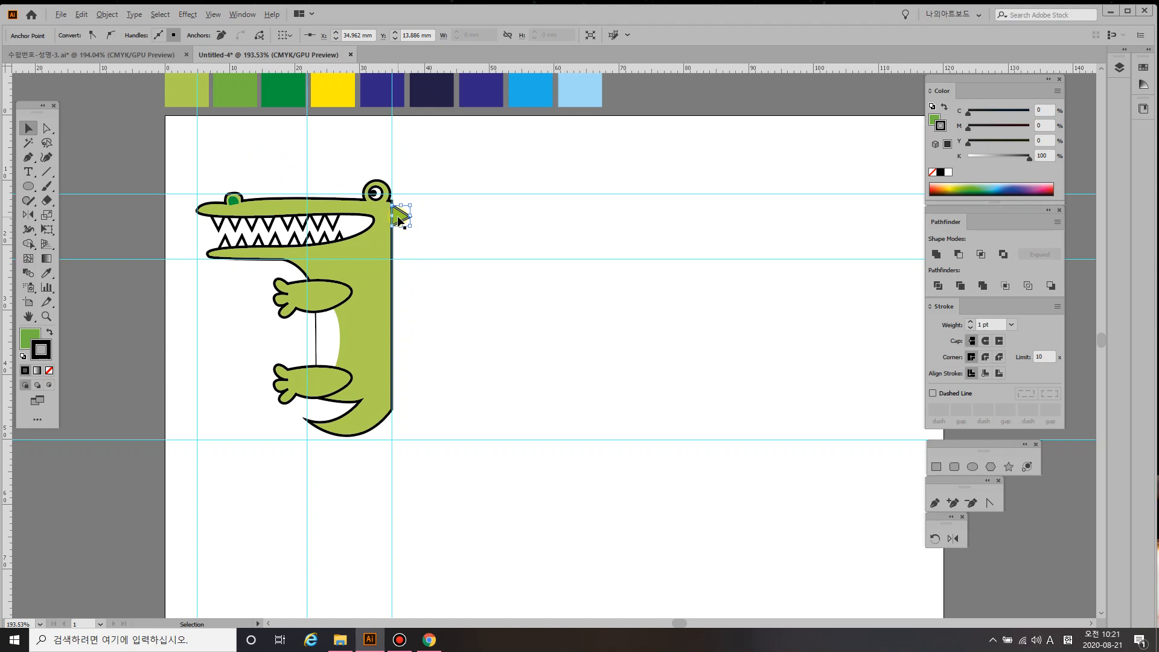
- Duplicate the spike directly below itself and repeat the copy eight more times down the crocodile's back
drag(399, 221, 401, 241)
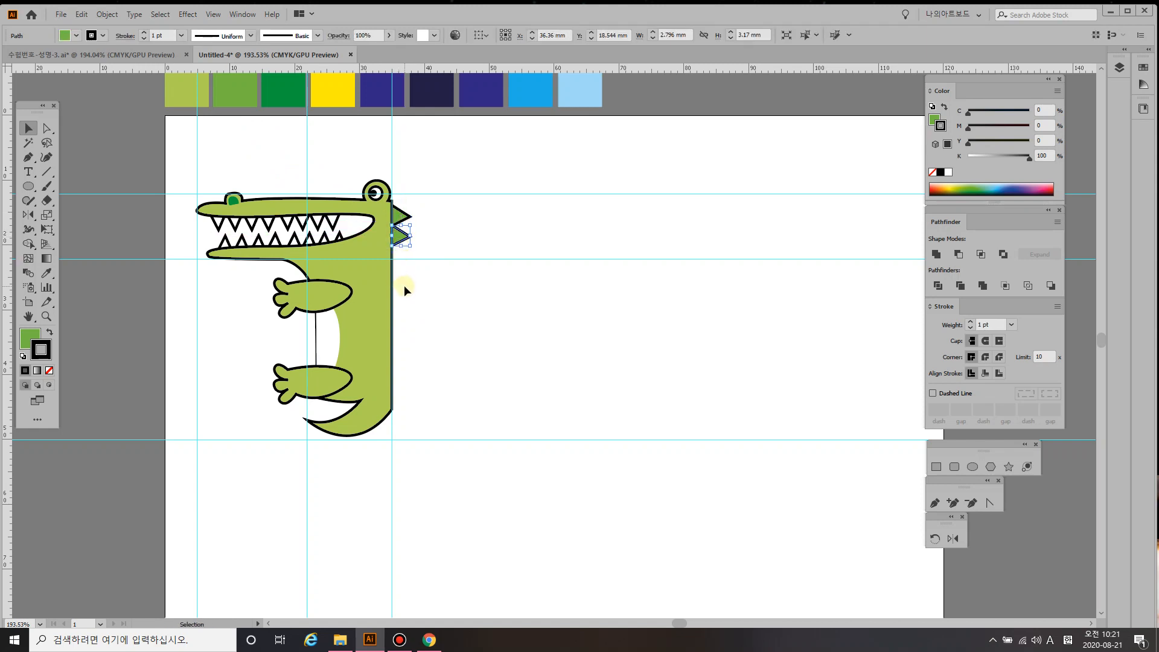
key(ctrl+d)
key(ctrl+d)
key(ctrl+d)
key(ctrl+d)
key(ctrl+d)
key(ctrl+d)
key(ctrl+d)
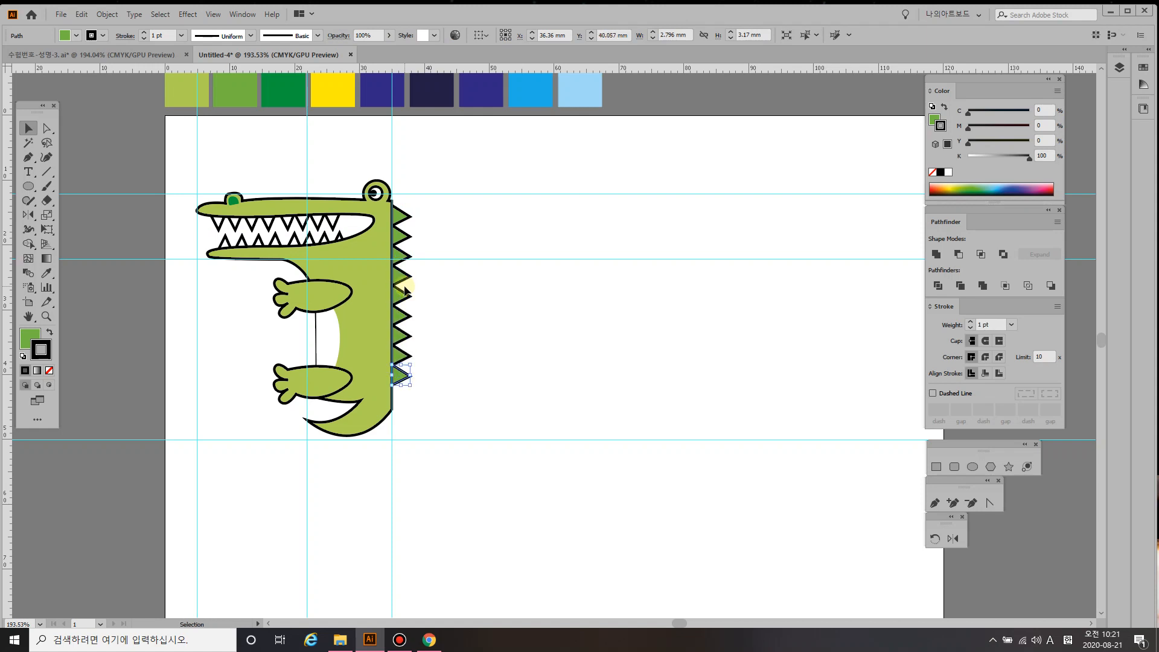
key(ctrl+d)
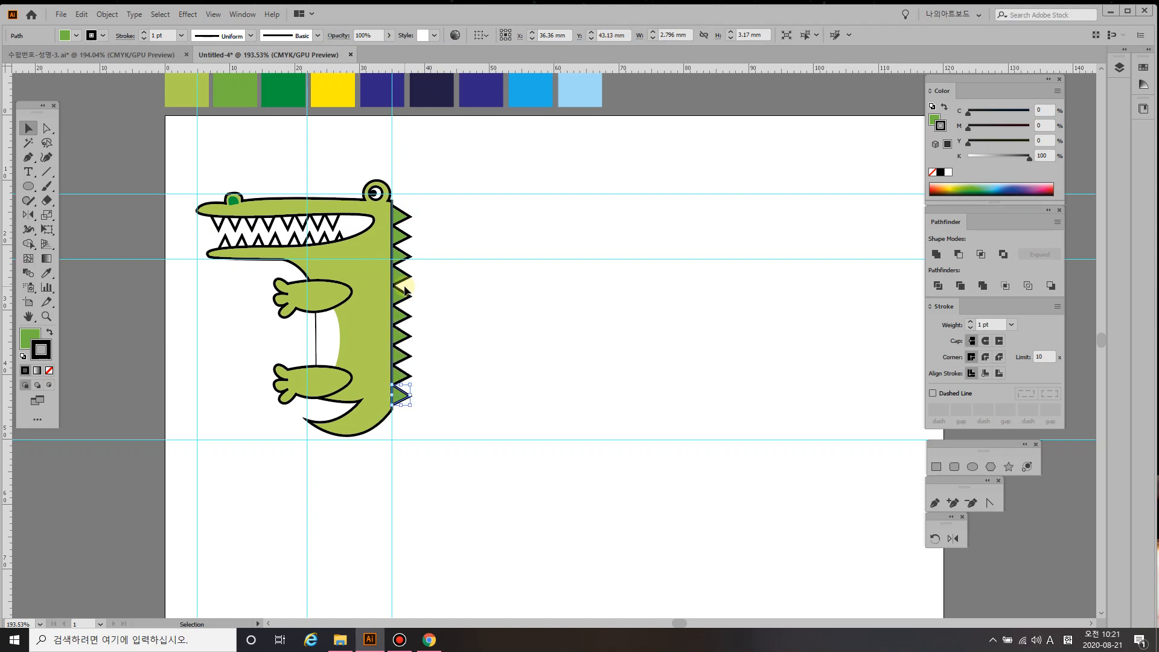
- Scale the three lowest back spikes uniformly to 90% and move them up to meet the spike above
click(402, 362)
shift+click(401, 384)
shift+click(401, 393)
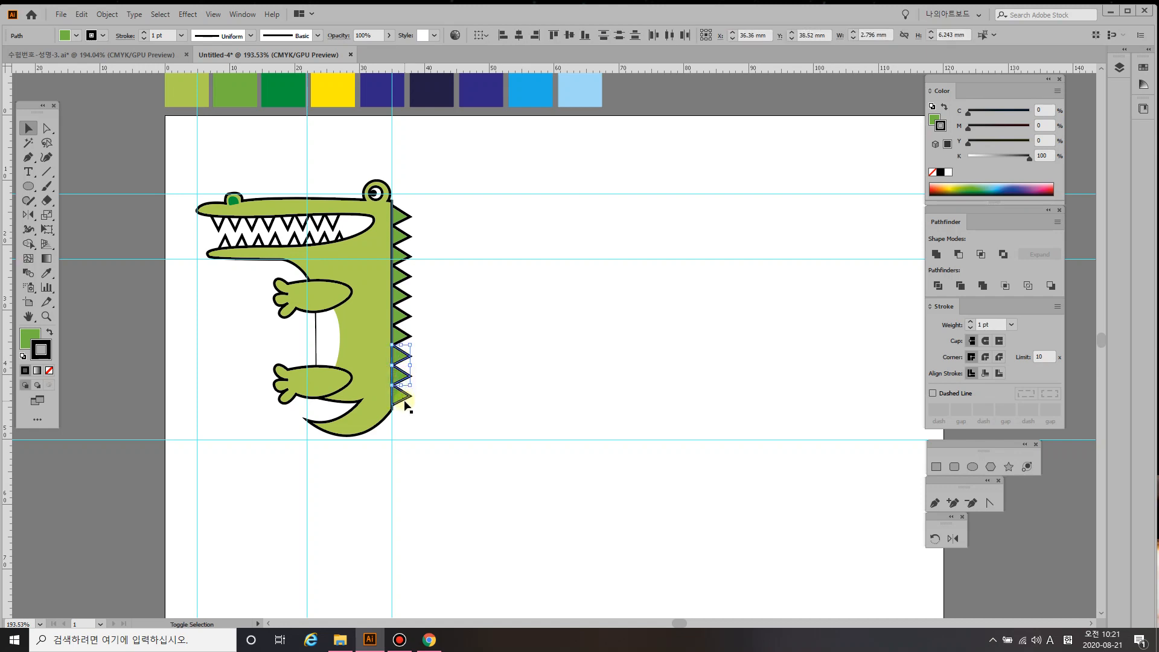
double_click(47, 215)
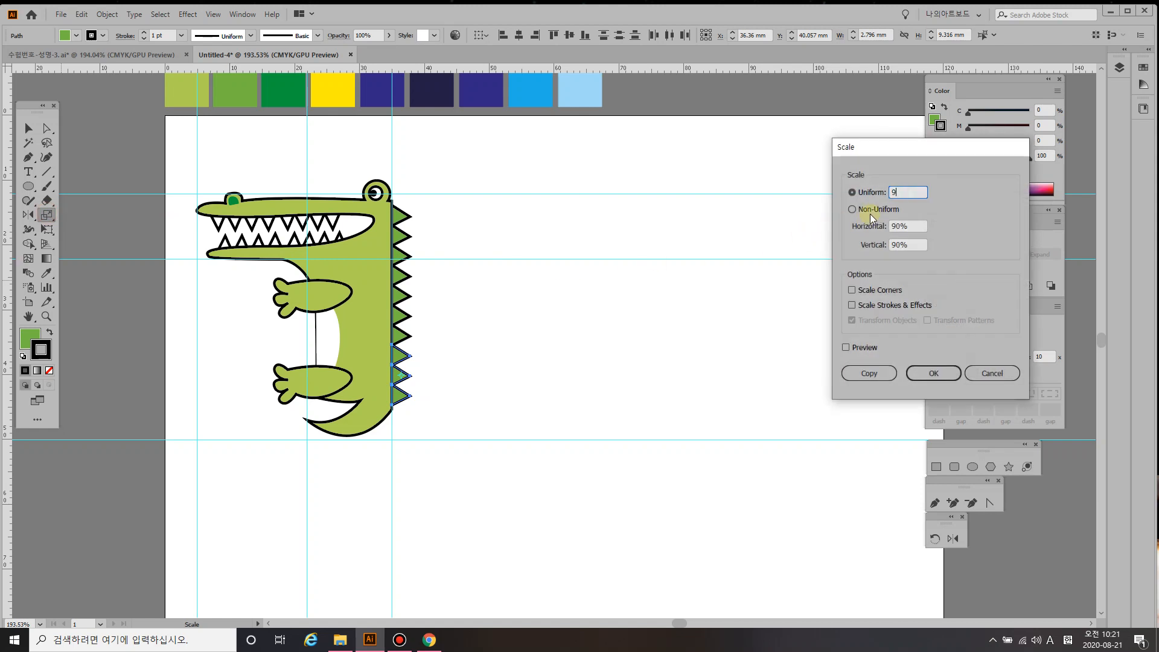
click(919, 373)
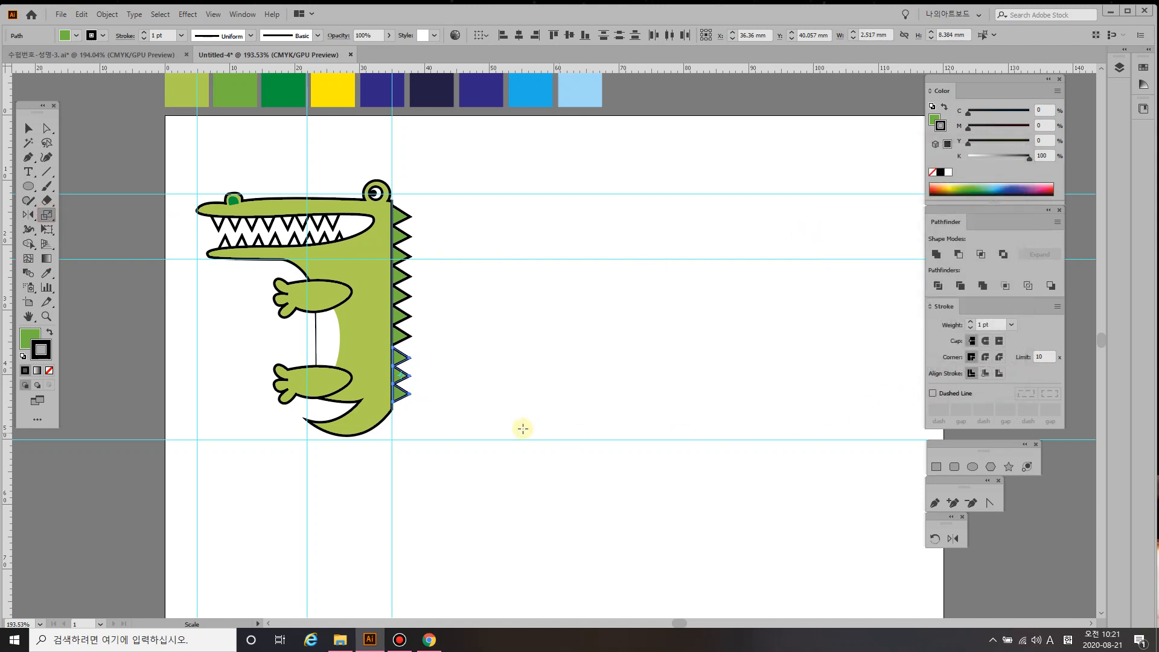
key(v)
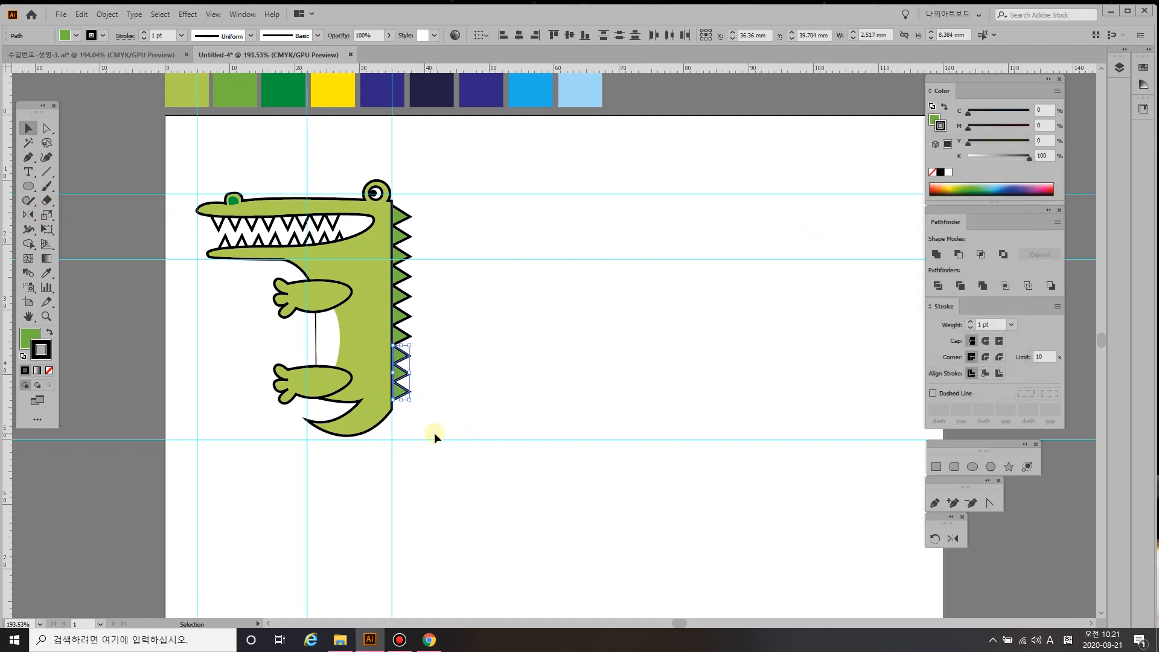
click(439, 408)
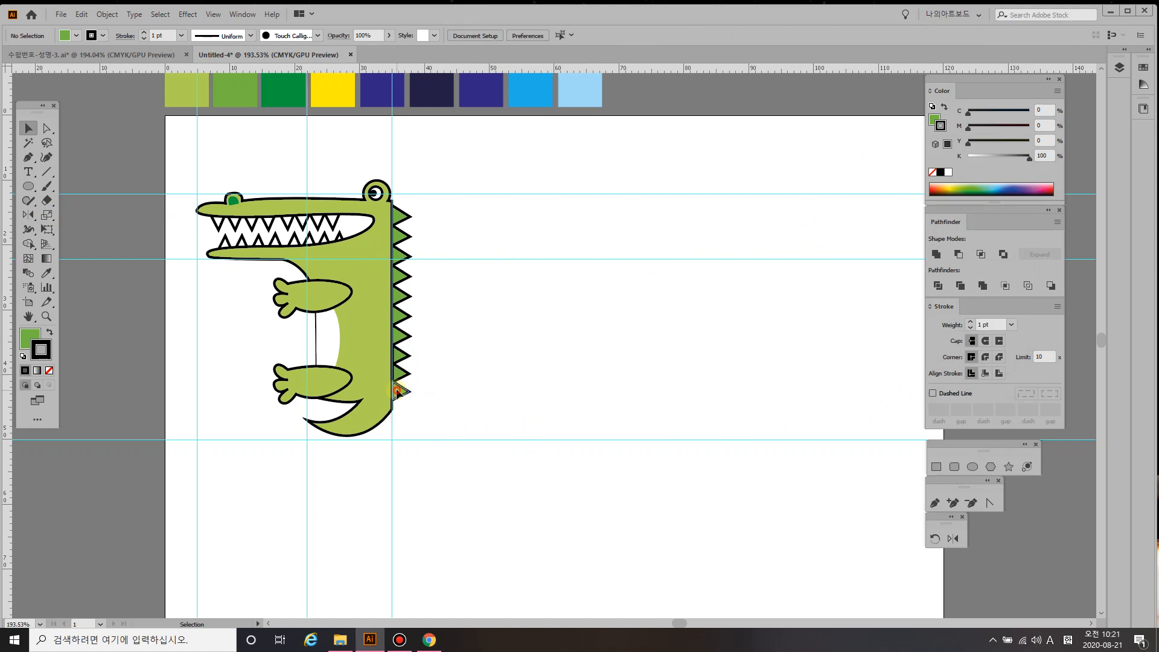
- Duplicate the lowest spike downward, reduce it to about 2.2 by 2.2 mm, and position it where the back meets the tail
click(399, 392)
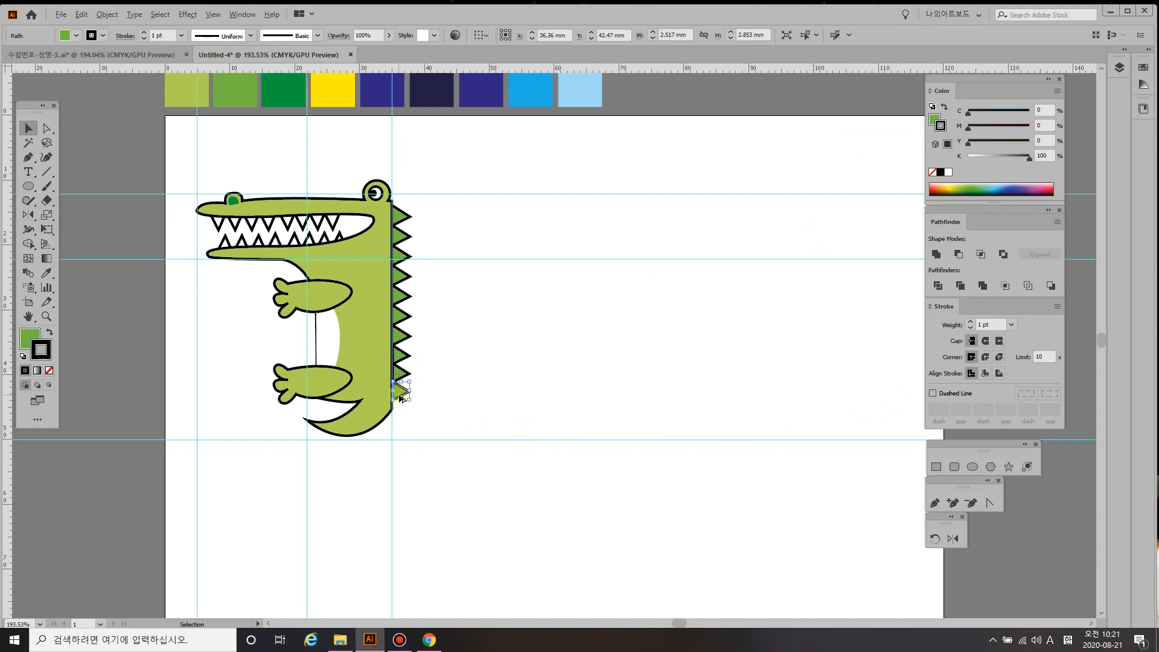
drag(399, 395, 409, 421)
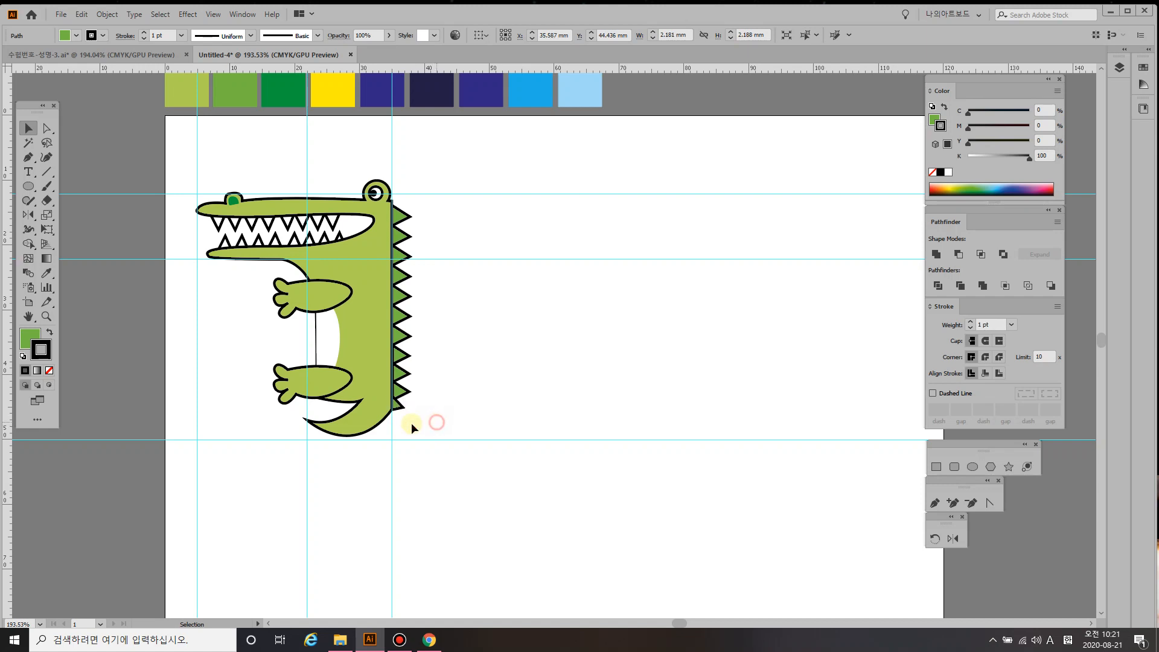
click(411, 423)
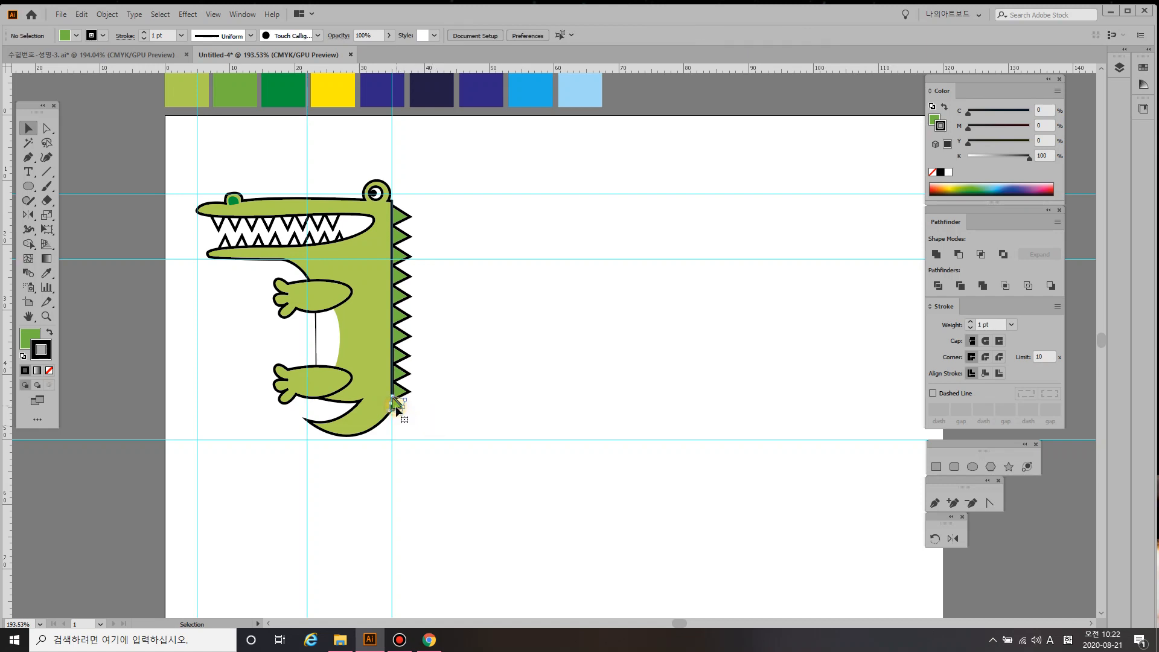
click(397, 409)
click(449, 423)
click(396, 411)
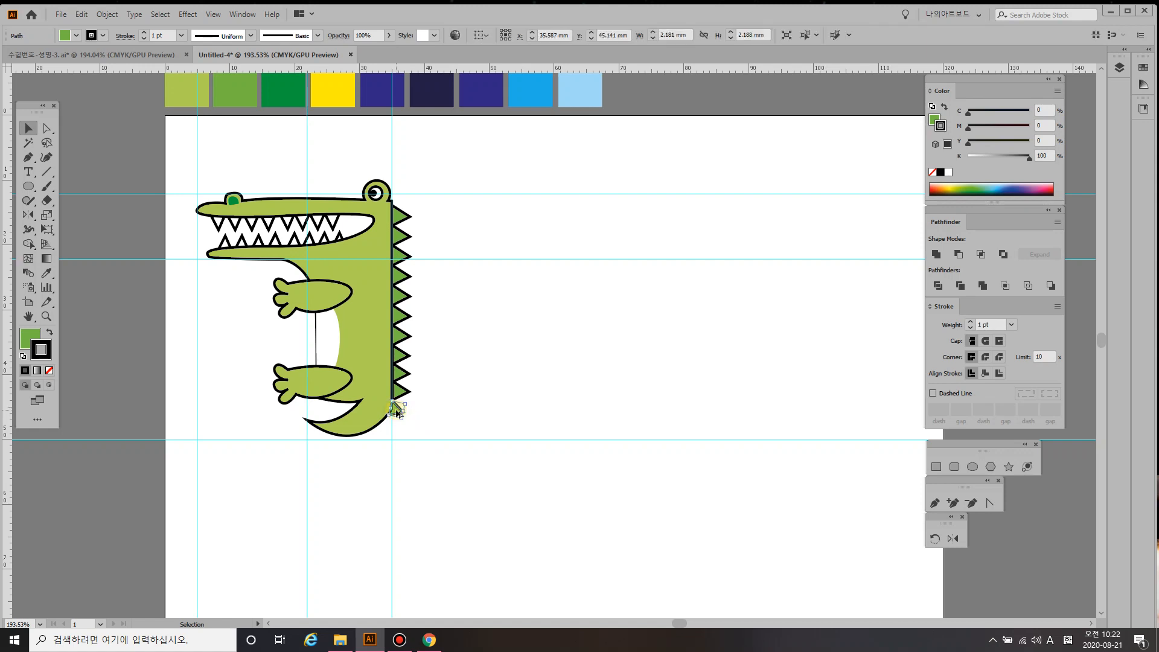
- Continue the small spikes around the tail's outer curve with rotated copies of the lowest one, the last about 2.1 by 2.3 mm
drag(396, 412, 390, 440)
click(399, 437)
click(390, 421)
drag(389, 423, 387, 447)
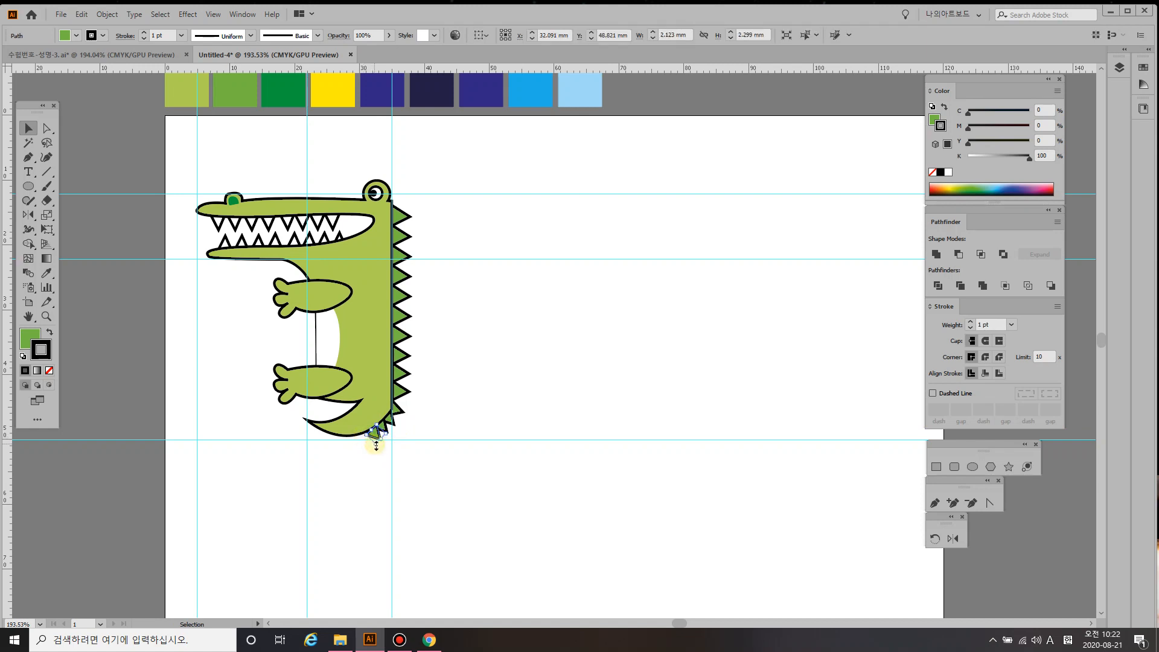
drag(375, 451, 378, 450)
click(435, 454)
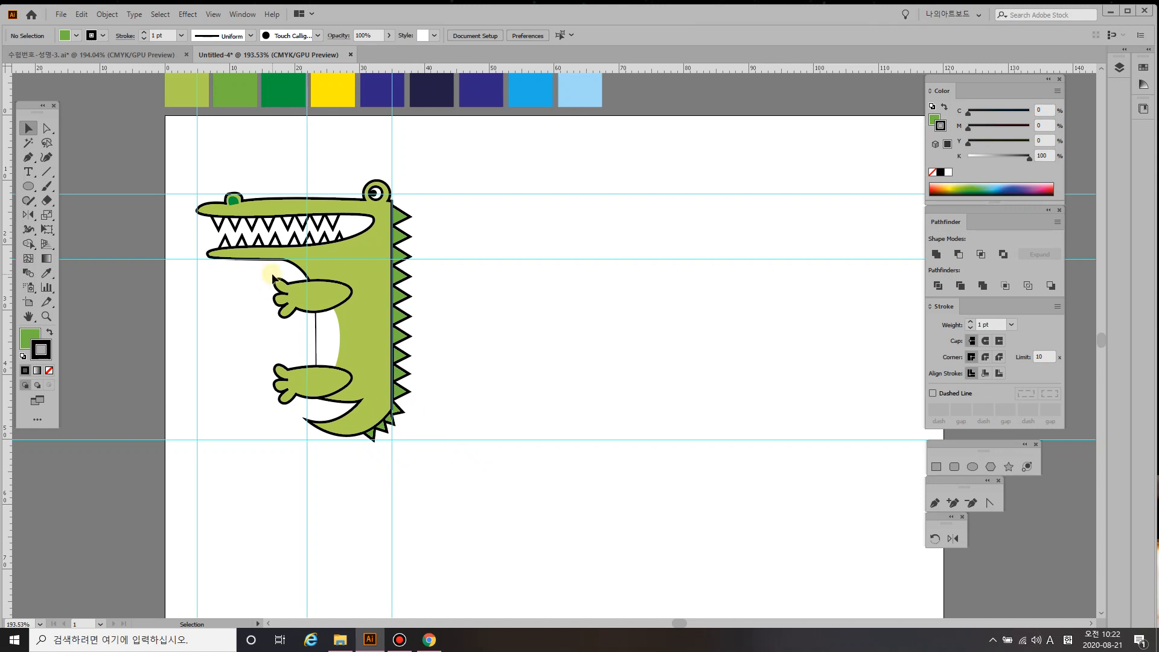
- Draw five green oval spots without stroke down the crocodile's body beside the spikes, reducing the lowest to about 1.1 by 2.1 mm
click(49, 371)
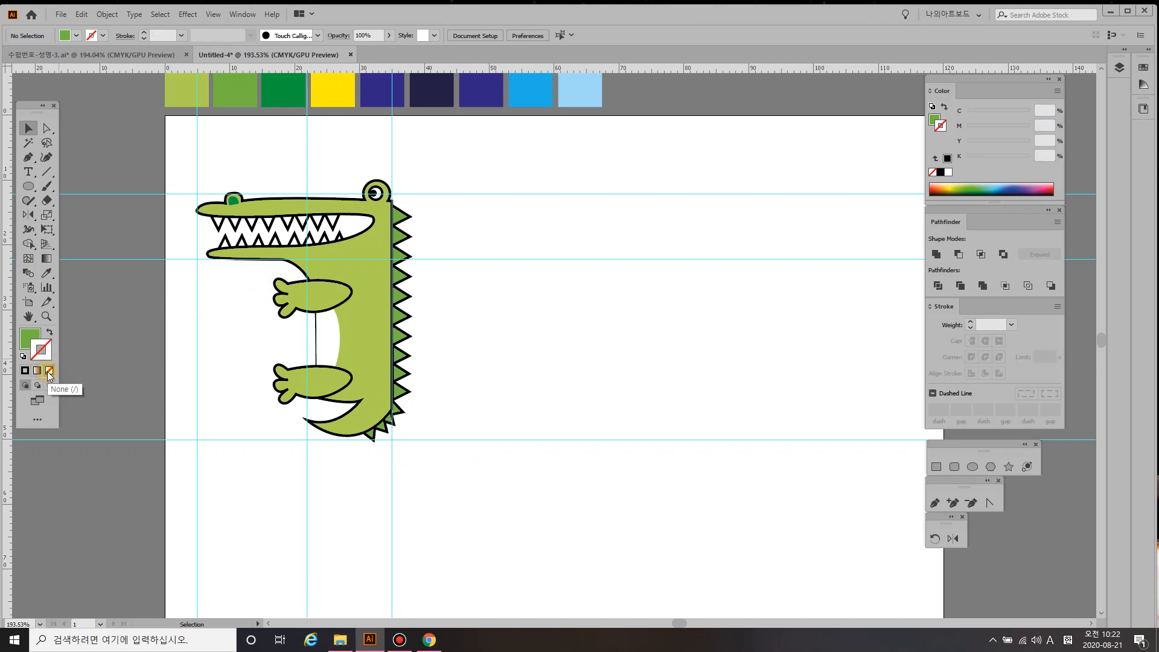
key(l)
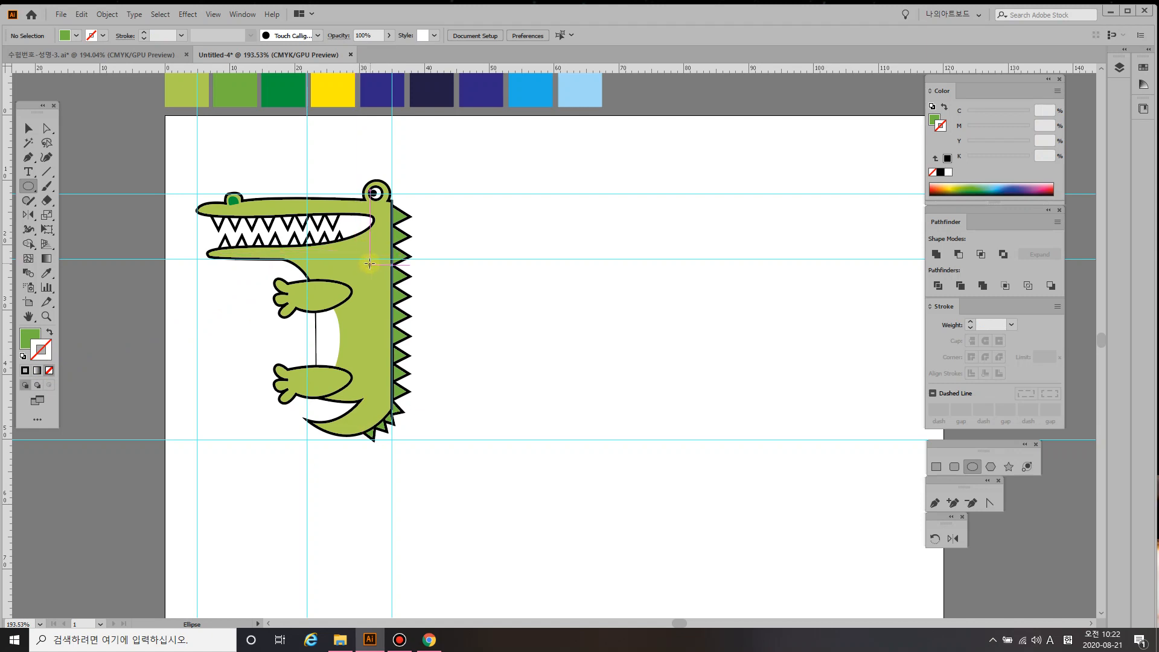
drag(369, 261, 372, 397)
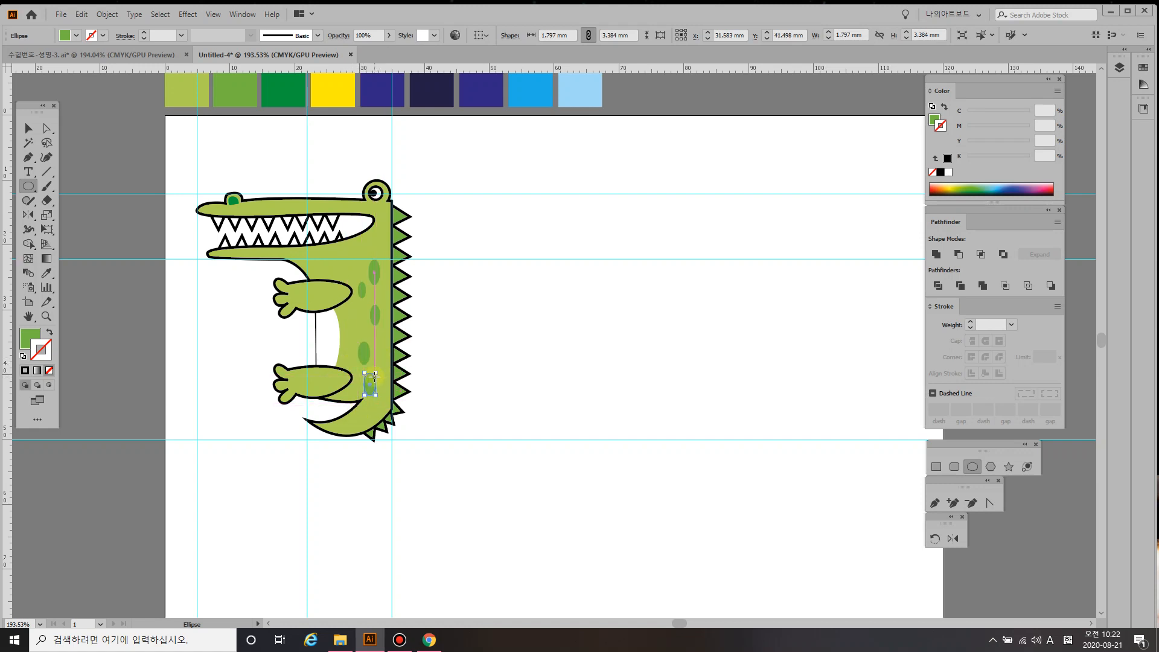
drag(375, 372, 371, 383)
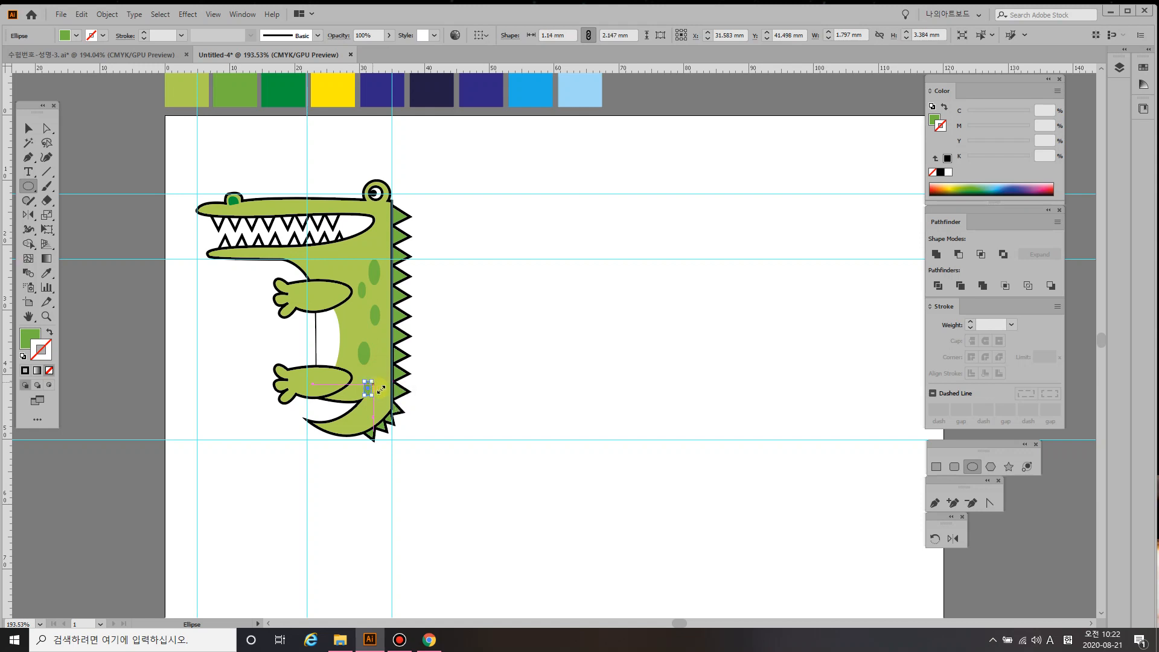
- Shift the two lowest oval spots slightly toward the crocodile's back spikes
key(v)
click(366, 360)
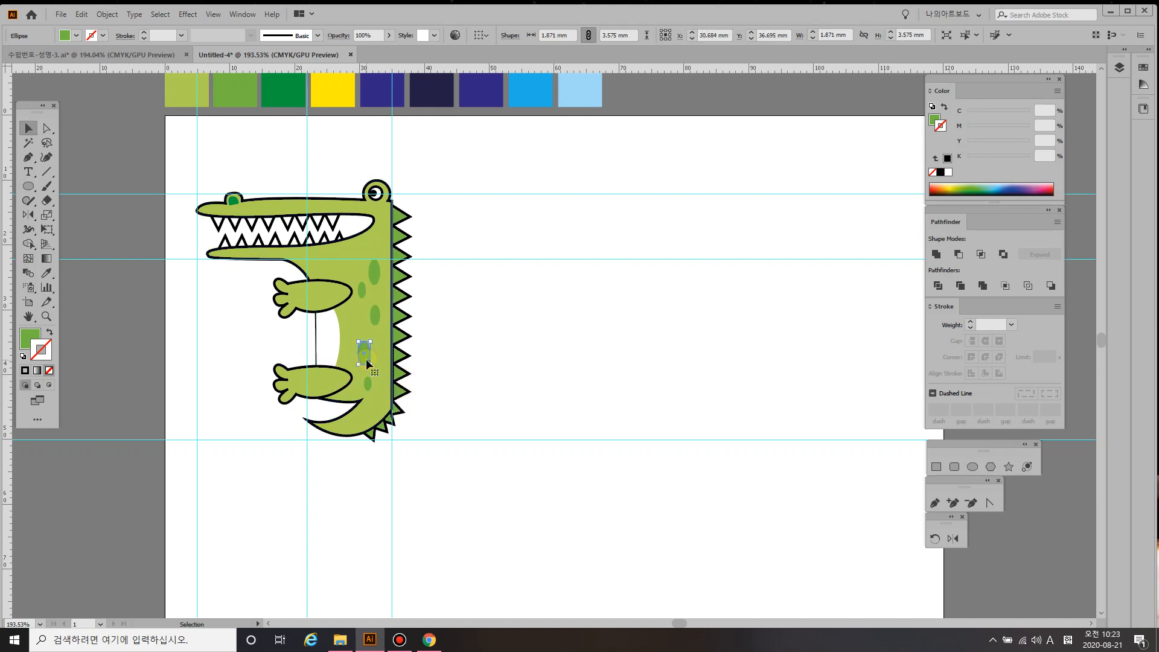
click(368, 382)
click(476, 361)
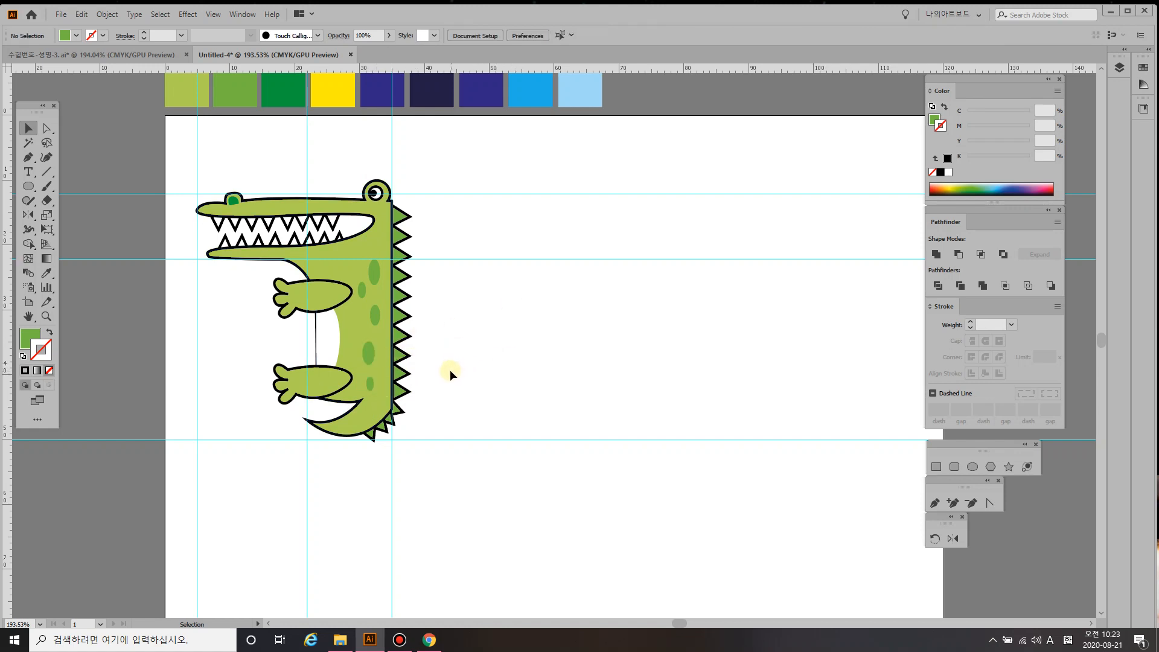
- Check the reference artwork, then draw a rectangle about 20.6 by 14.1 mm below the crocodile with the dark blue swatch as fill
scroll(450, 369, down, 1)
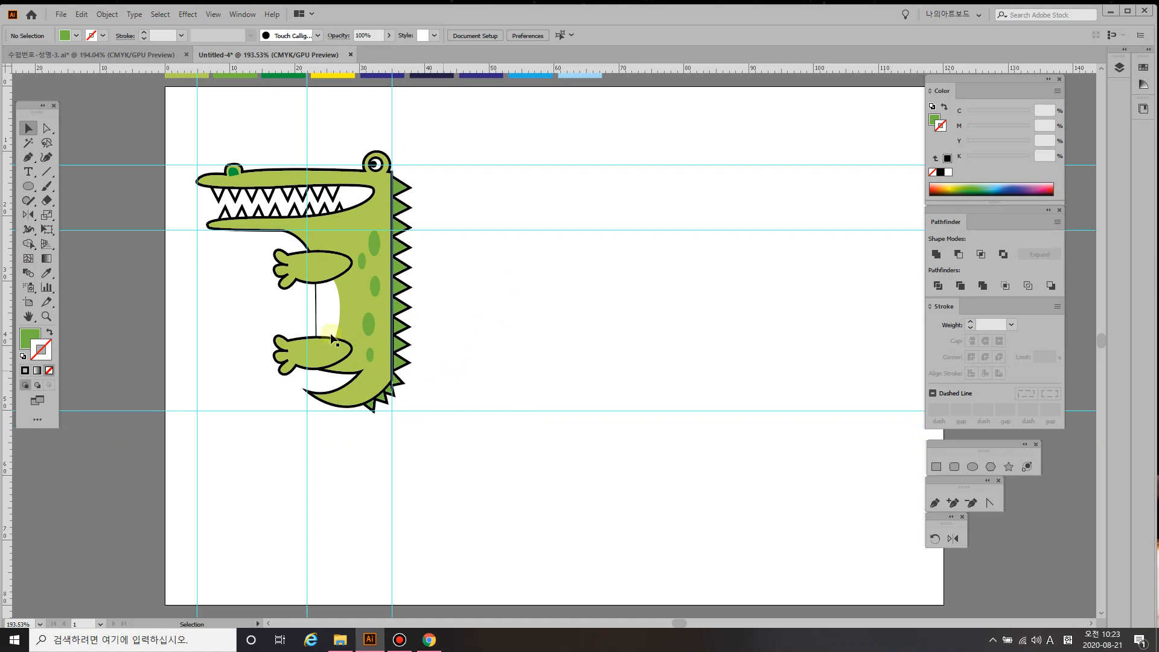
click(145, 55)
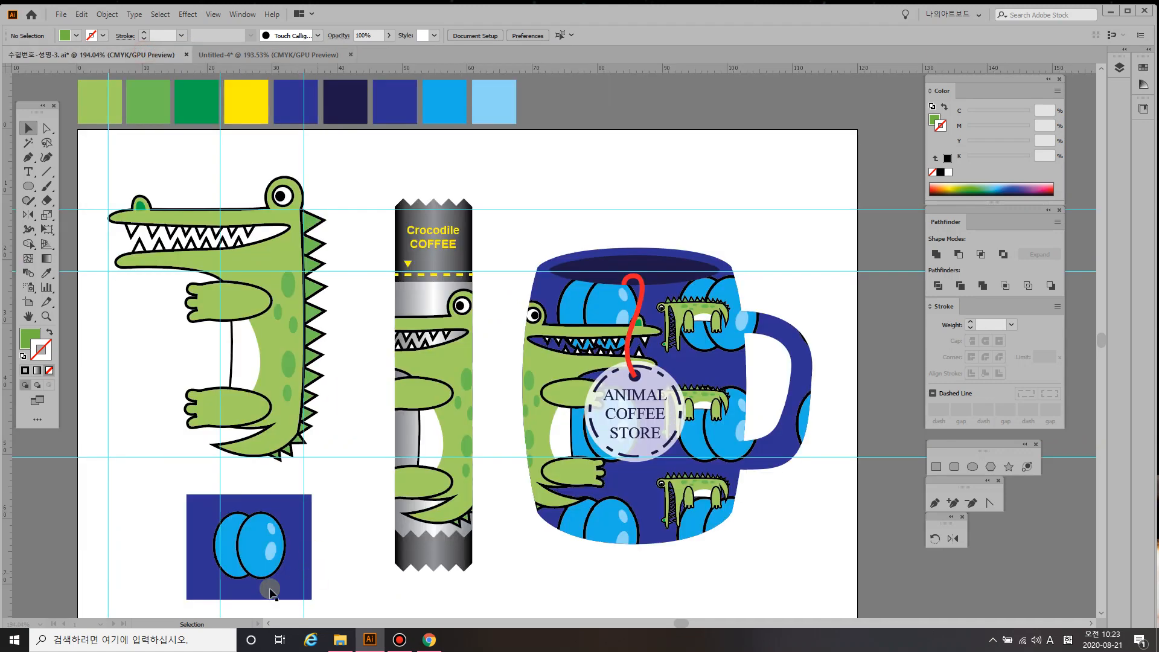
click(231, 53)
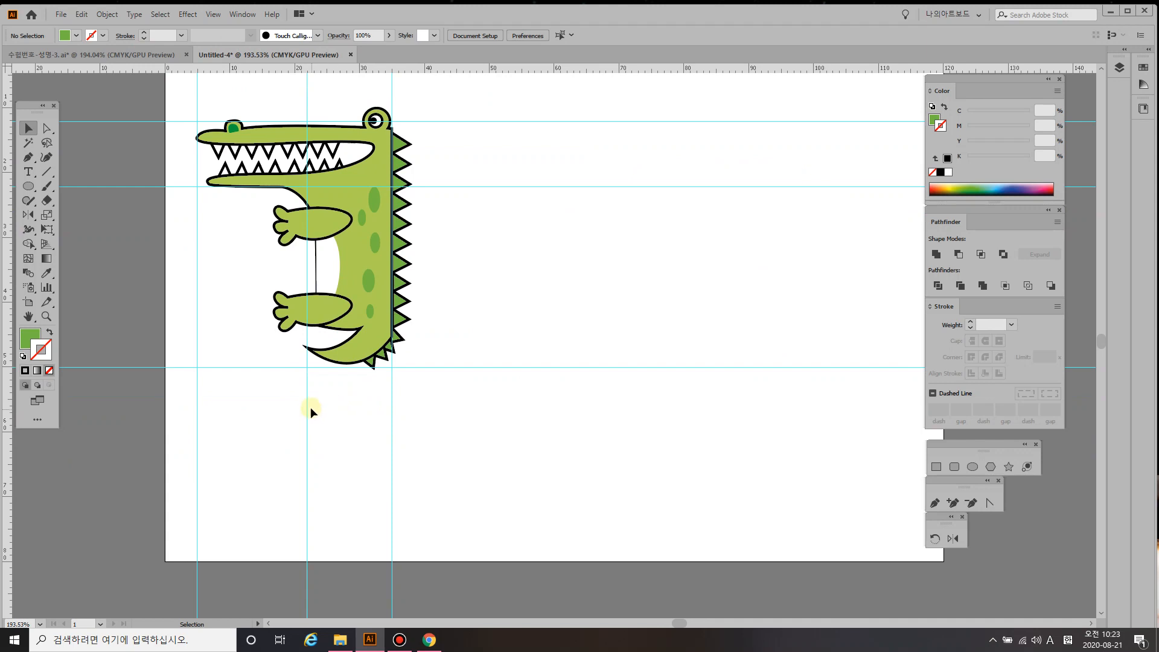
key(m)
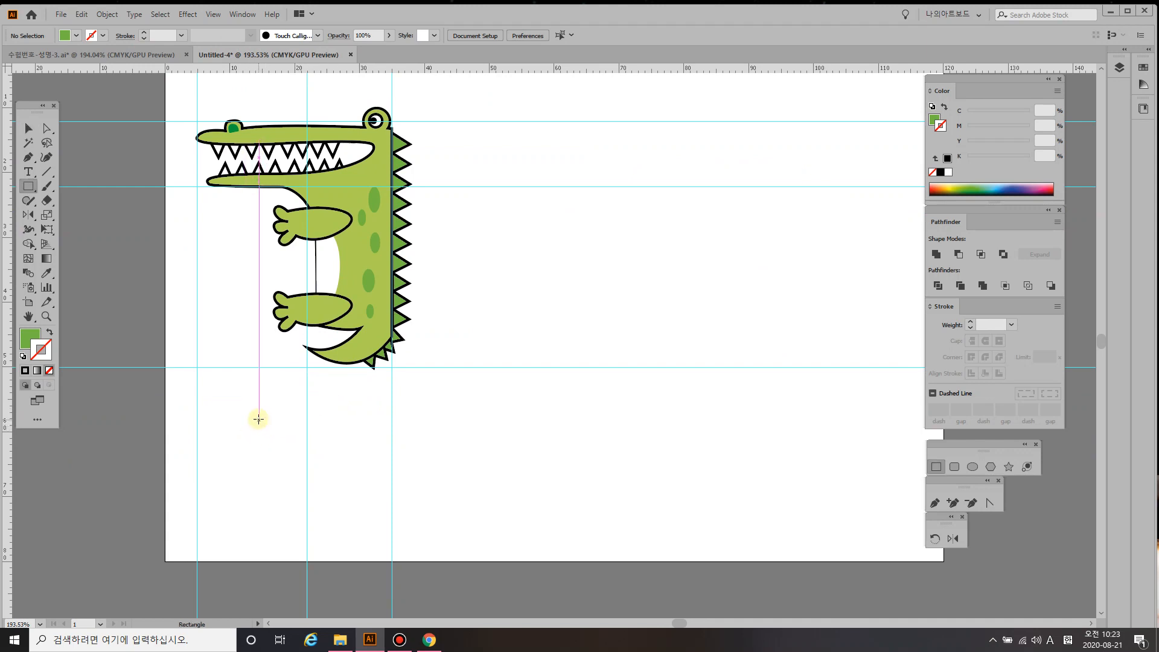
drag(259, 417, 393, 510)
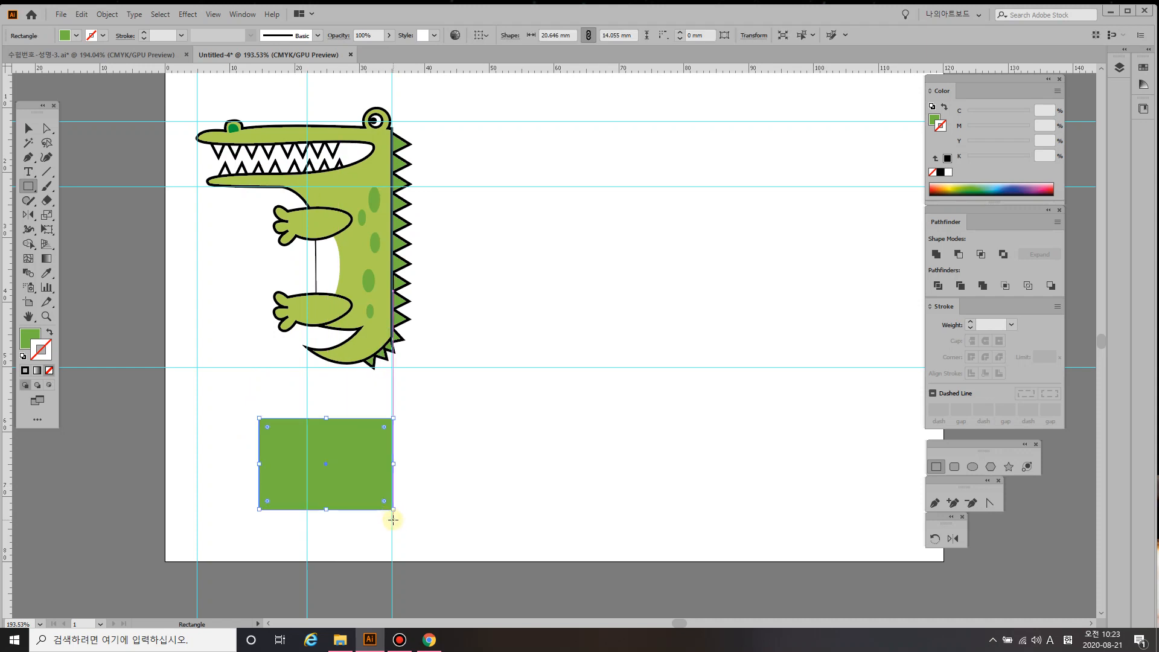
key(i)
scroll(414, 484, up, 3)
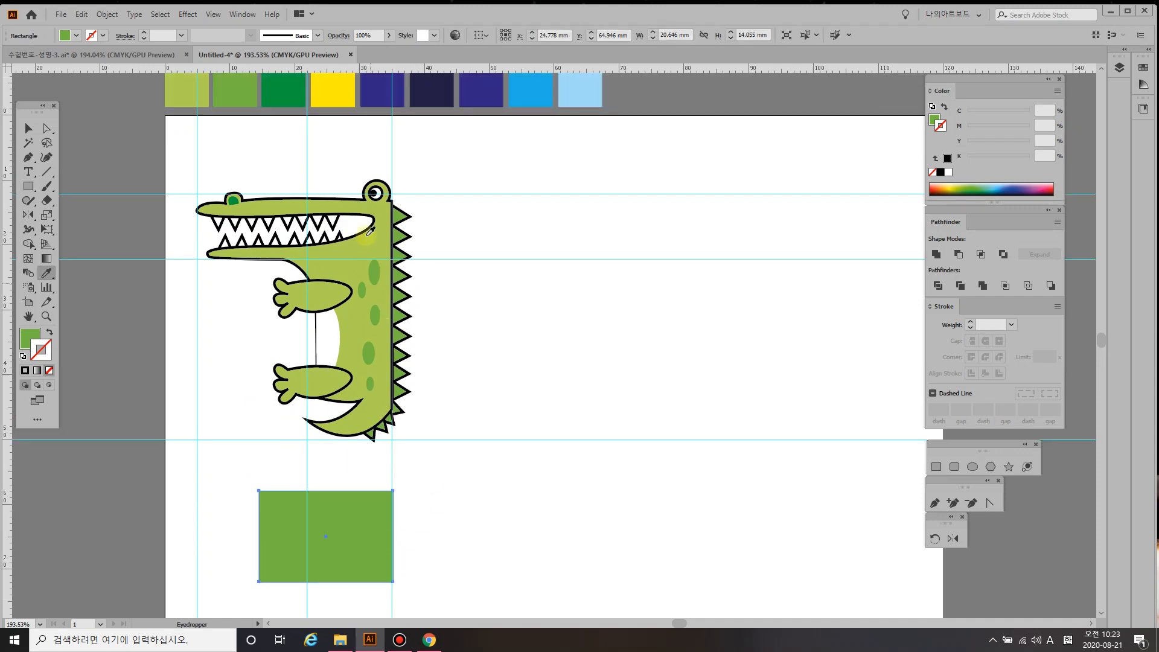
click(391, 104)
scroll(458, 481, down, 3)
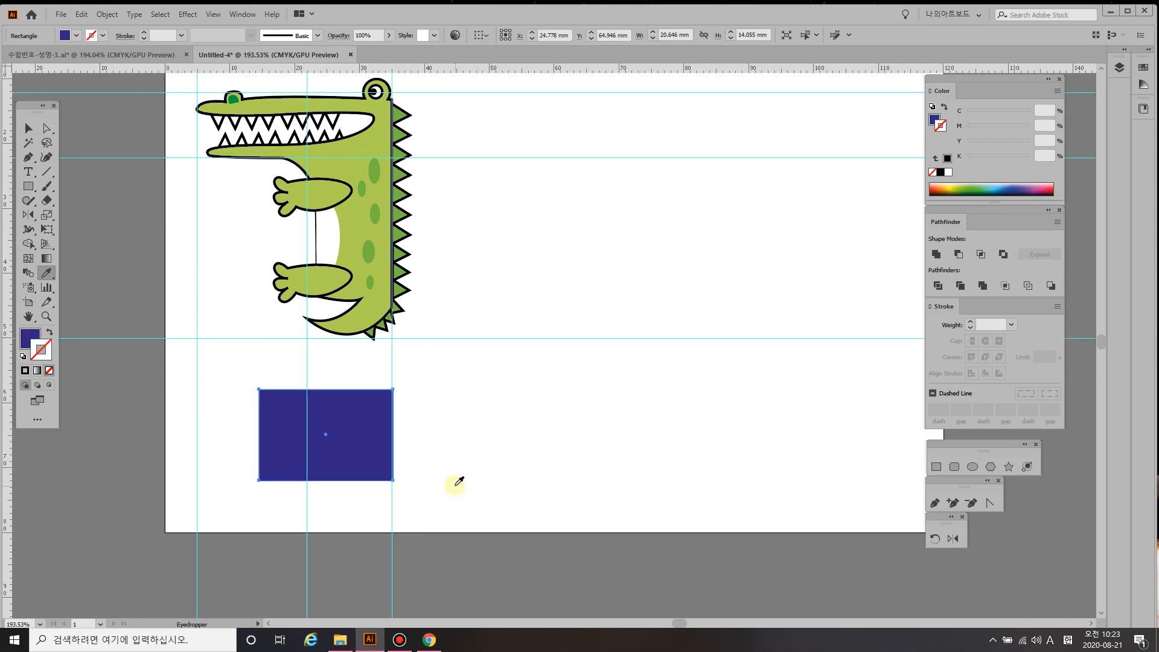
key(ctrl+shift+a)
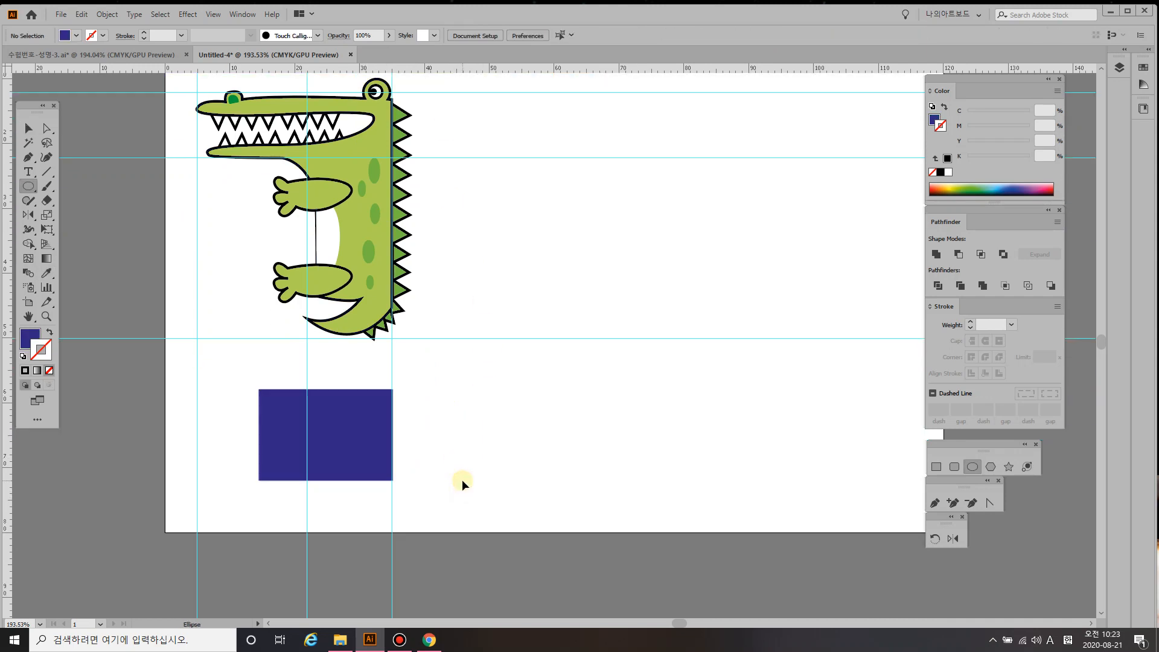
- Draw an upright ellipse about 6.9 by 10.1 mm inside the dark blue rectangle, with the bright blue swatch as fill and a 1 pt black stroke
key(l)
drag(290, 405, 335, 468)
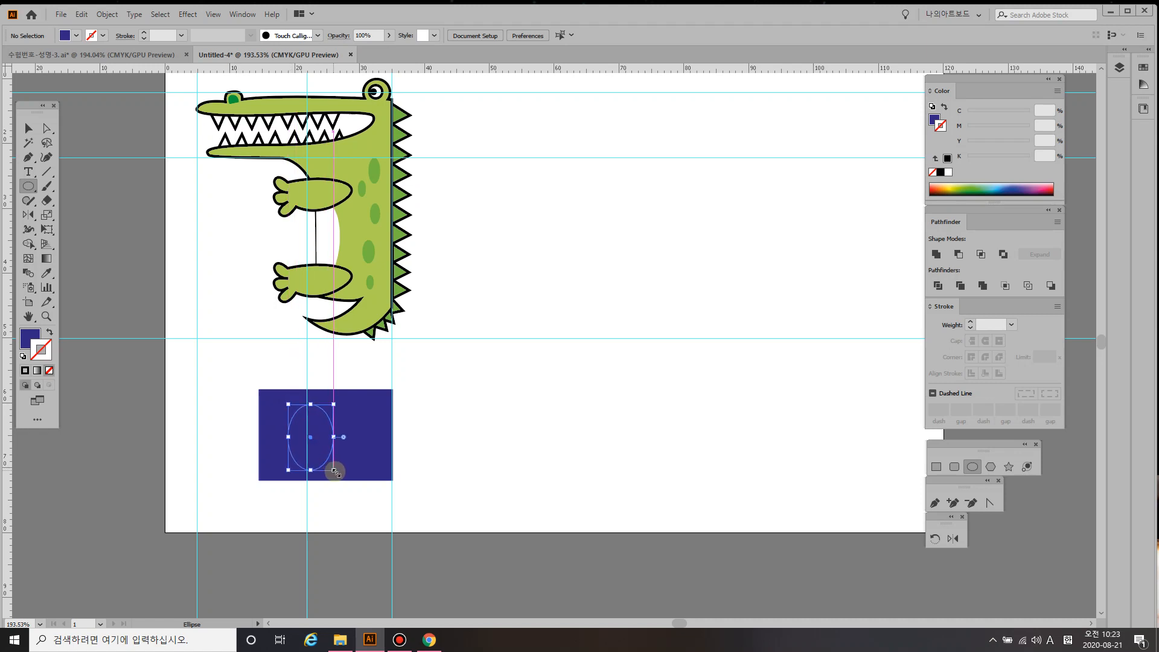
key(i)
scroll(513, 350, up, 3)
scroll(515, 338, up, 3)
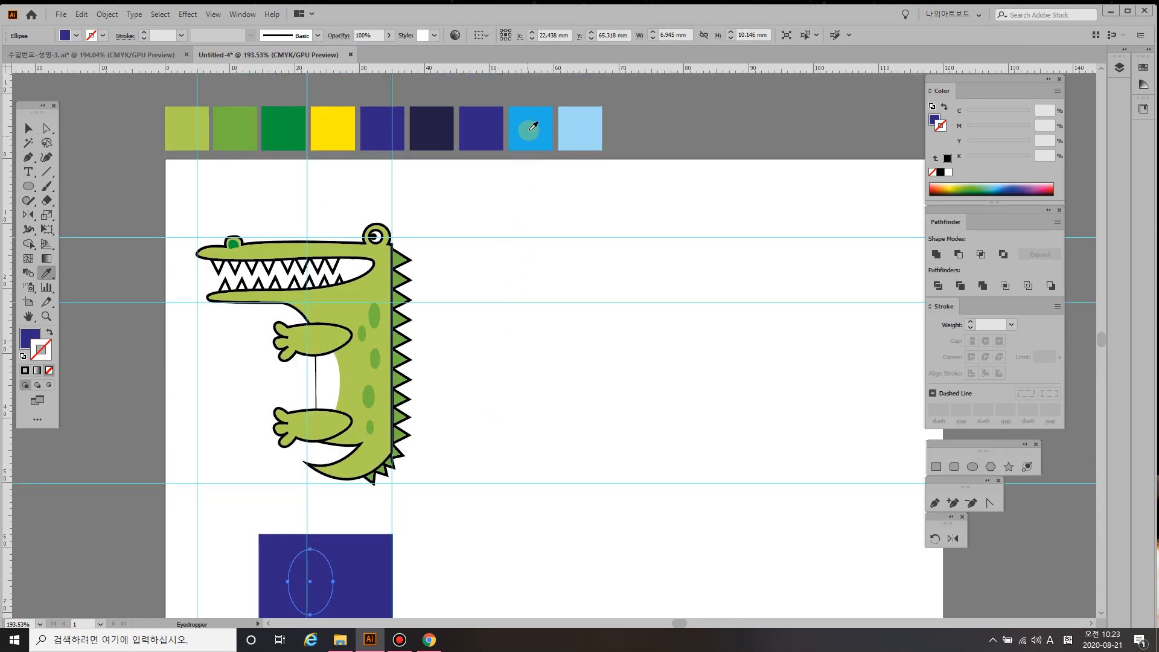
click(529, 128)
key(ctrl)
click(939, 173)
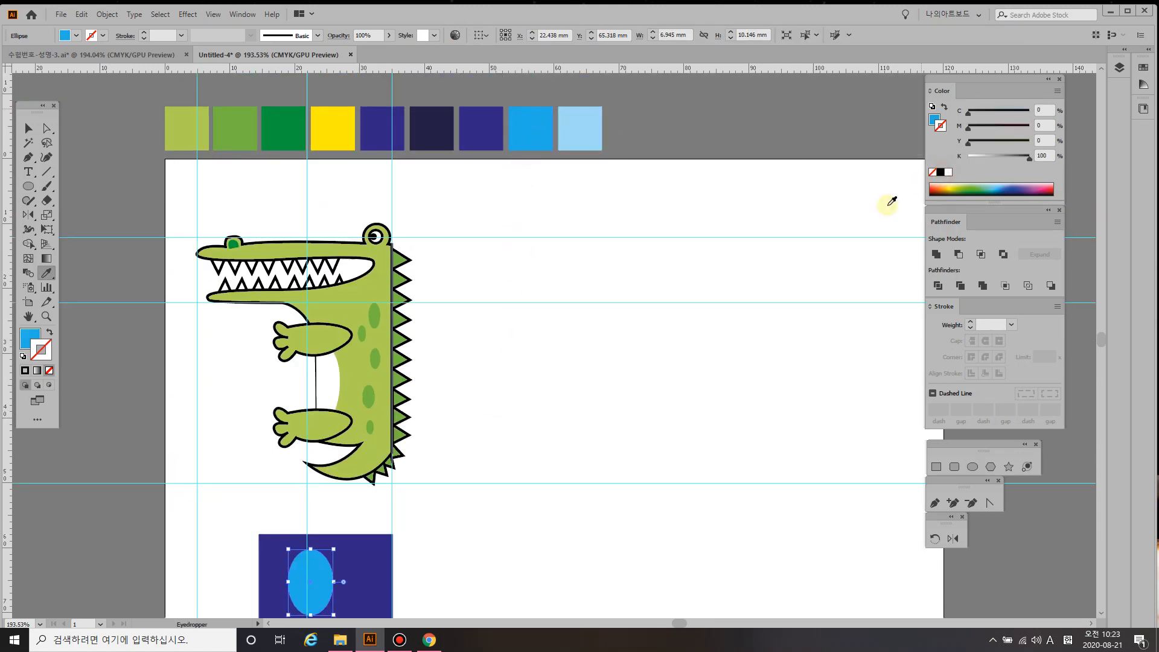
scroll(335, 555, down, 2)
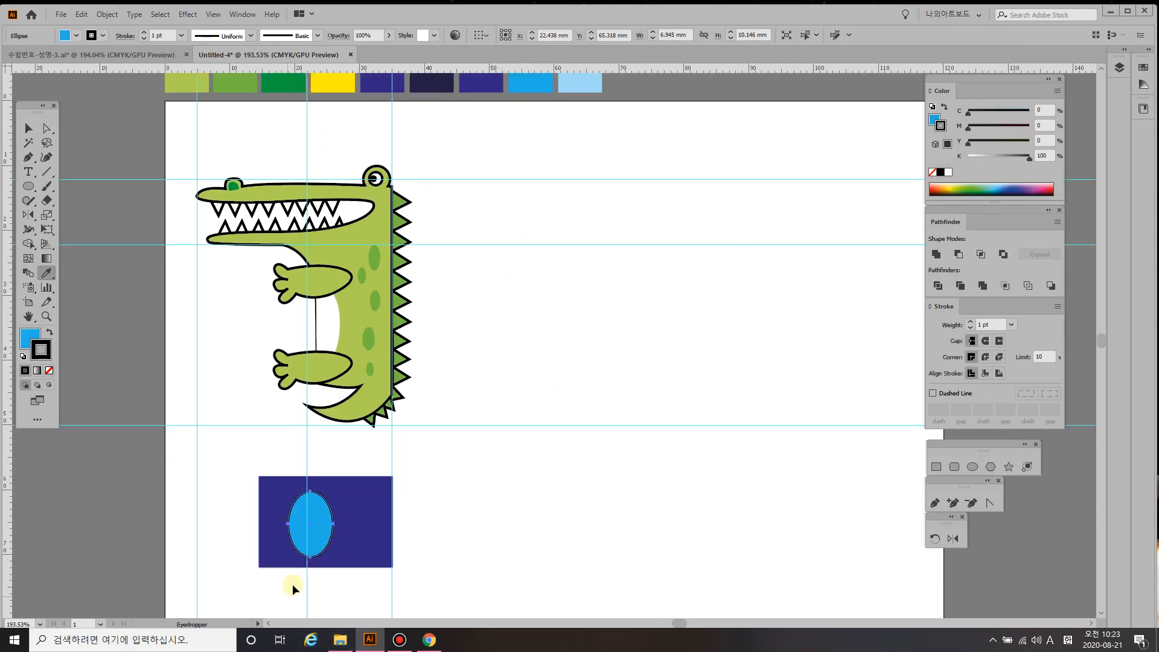
- Duplicate the blue ellipse sideways so the two overlap, and shift the pair toward the middle of the rectangle
key(v)
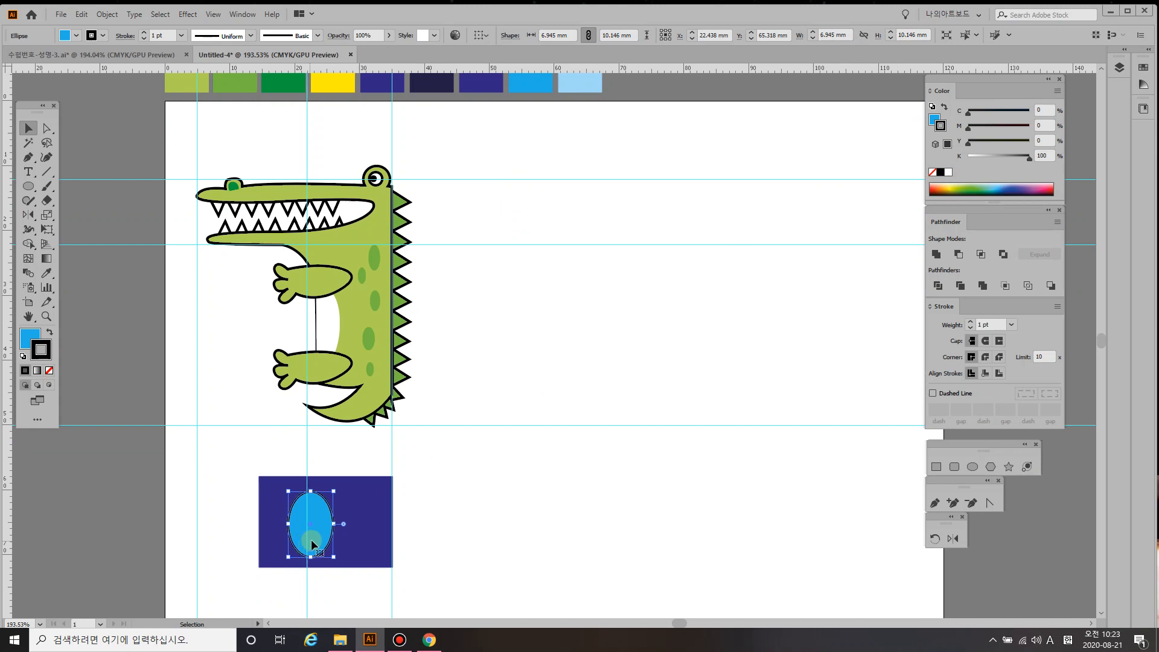
drag(311, 538, 339, 542)
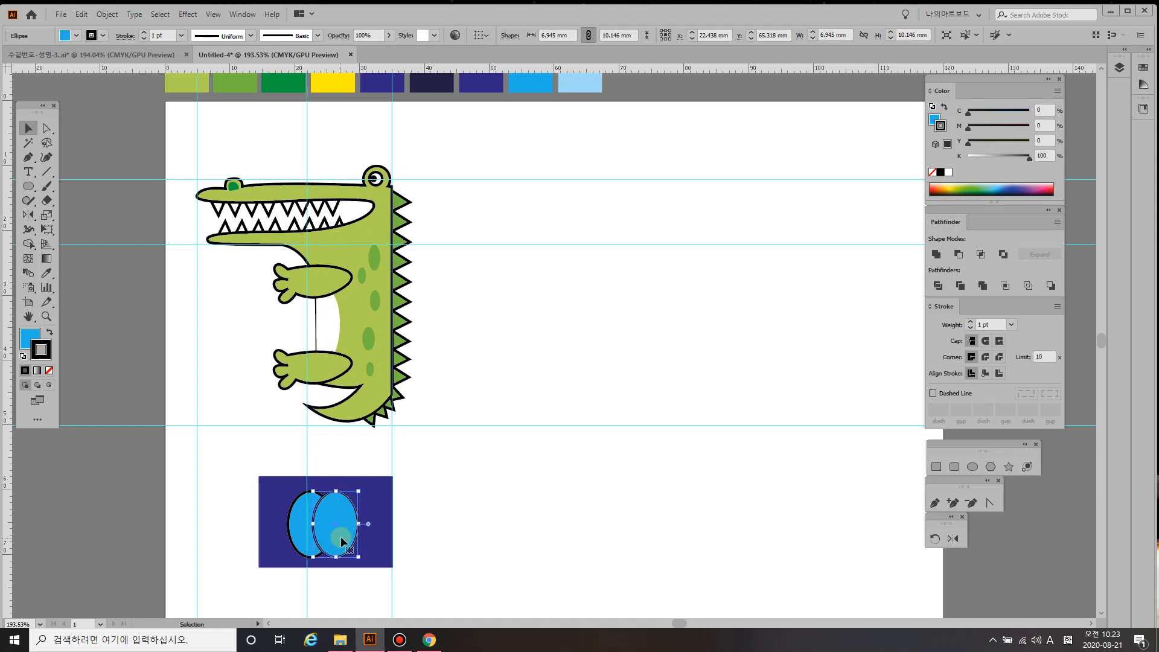
shift+click(301, 551)
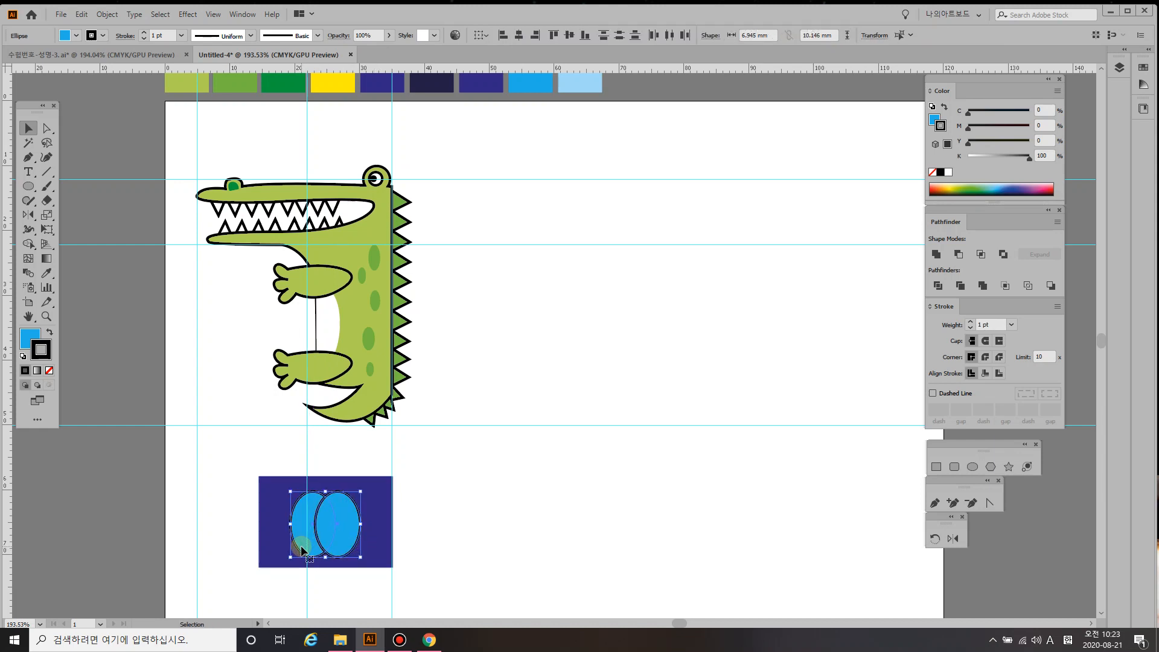
click(465, 538)
- Extend the dark blue rectangle's lower edge downward slightly to make it taller
click(354, 566)
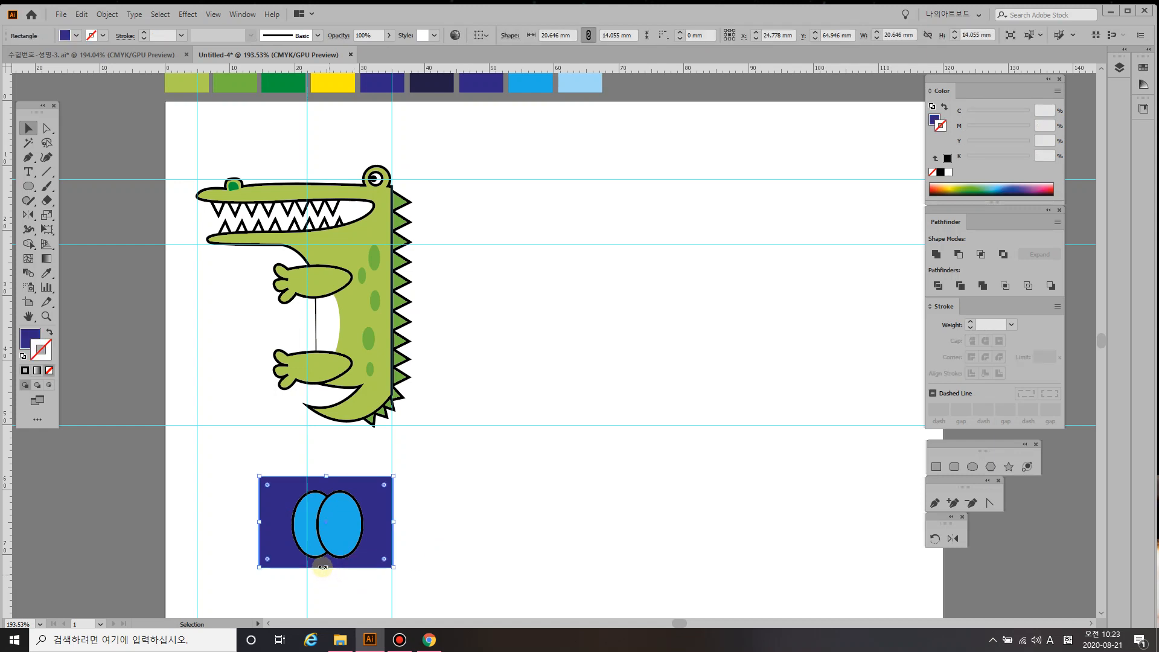
drag(326, 567, 326, 578)
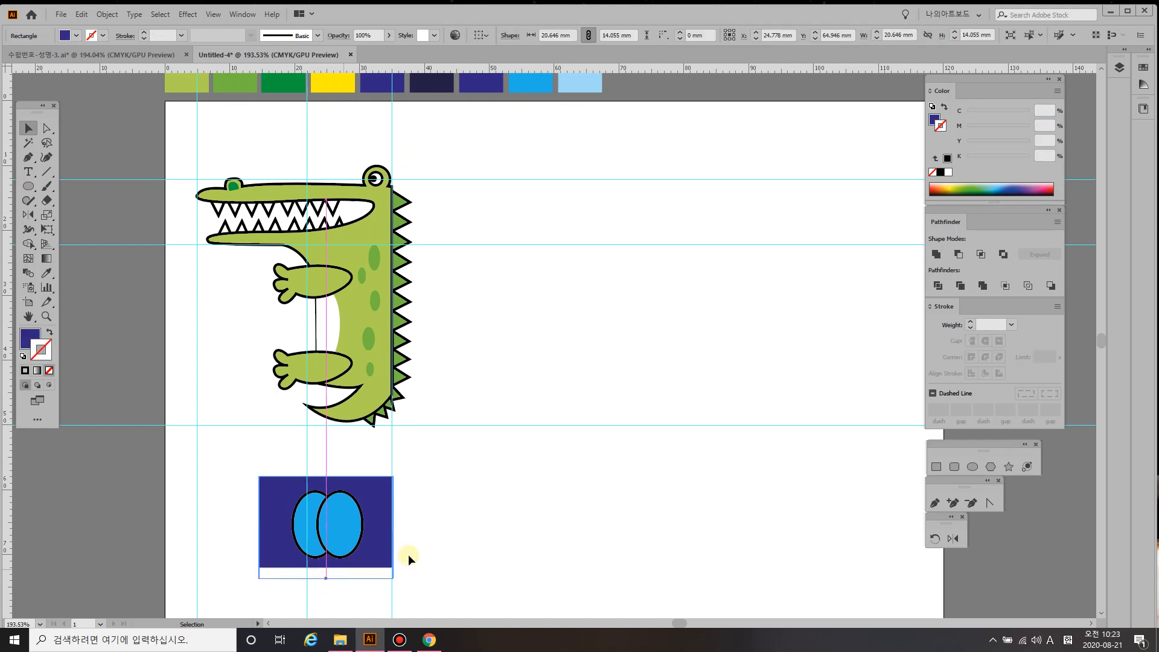
click(477, 556)
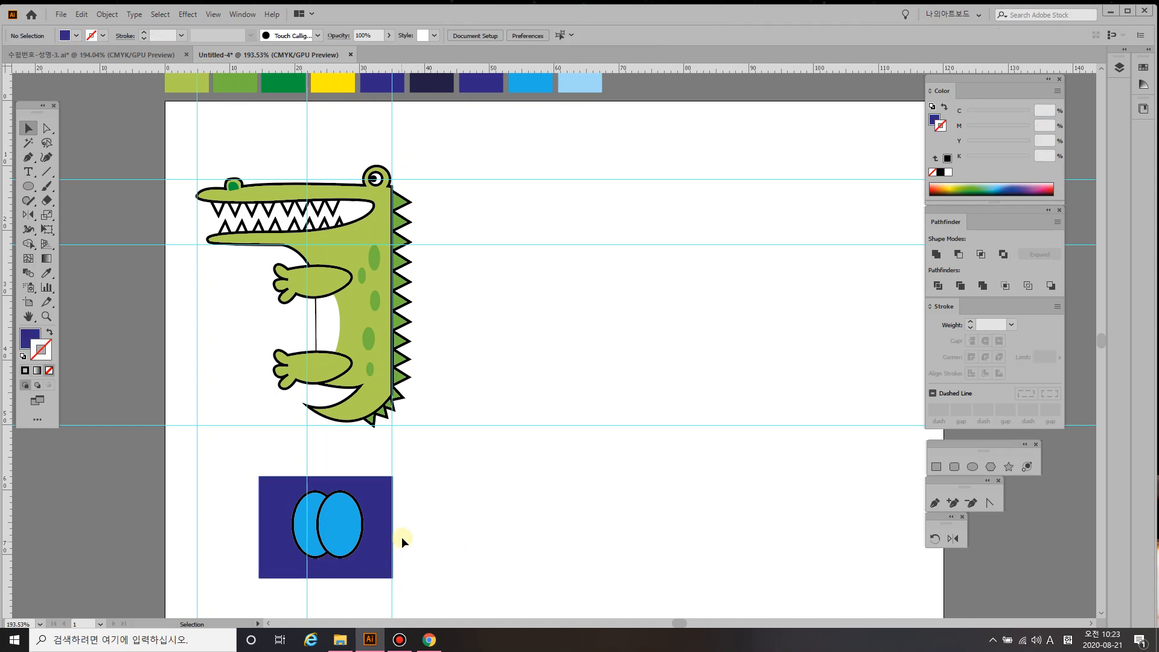
- Enlarge both blue ellipses together to about 7.6 by 11.0 mm each
click(300, 526)
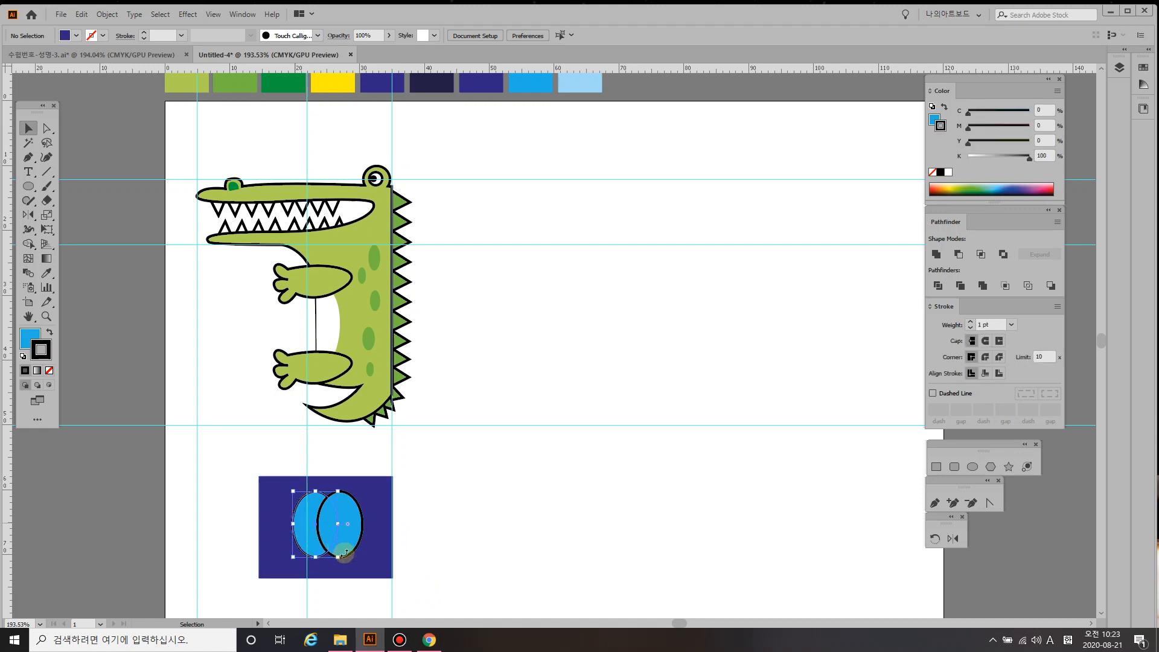
shift+click(348, 555)
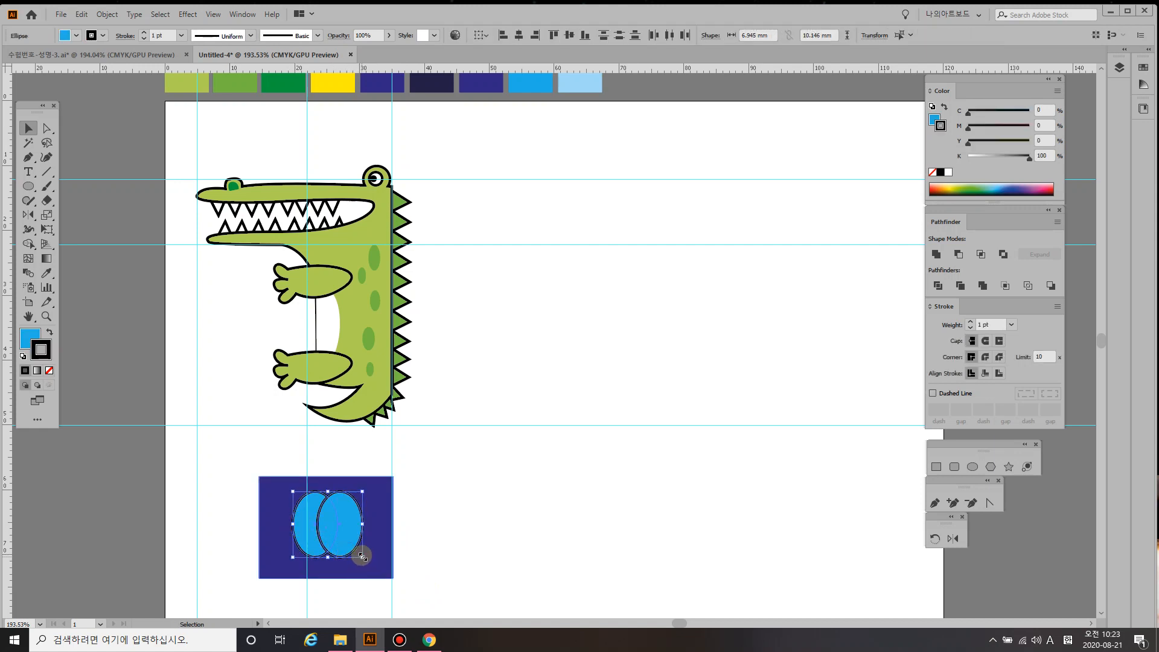
drag(368, 565, 373, 571)
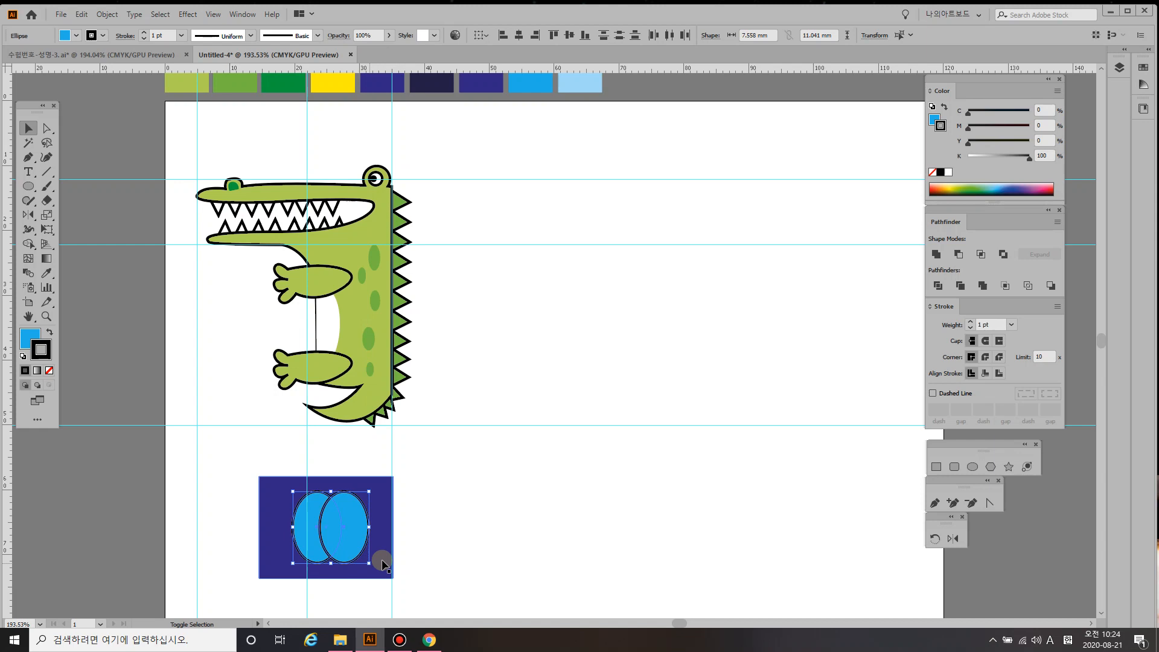
click(487, 531)
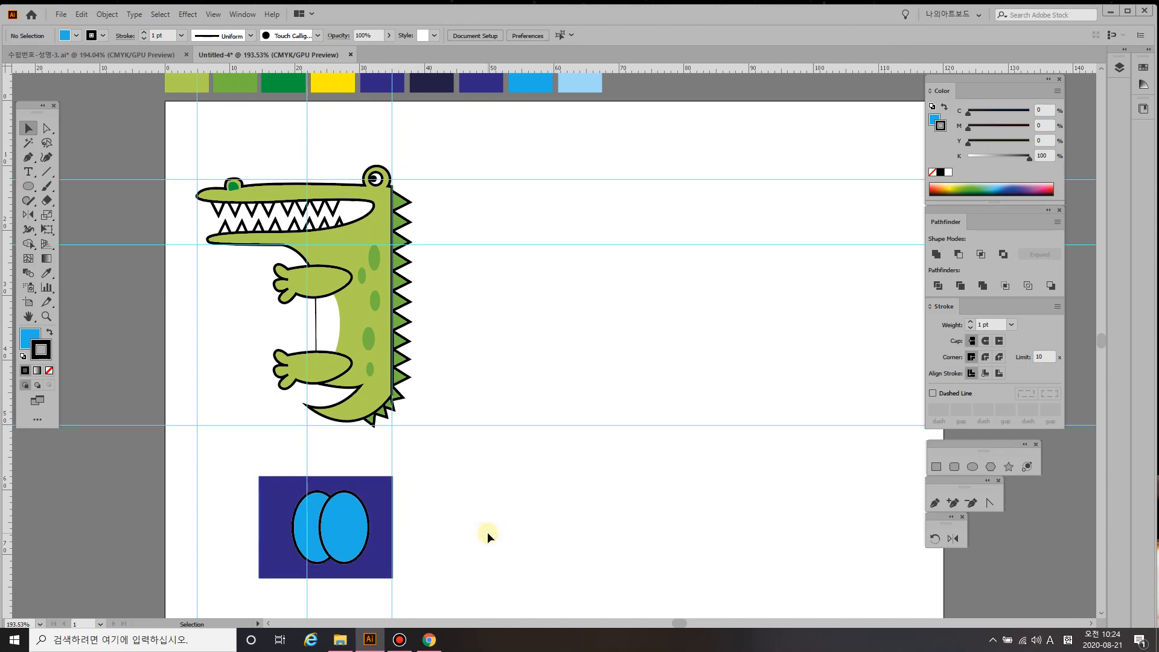
- Draw a highlight ellipse about 1.8 by 2.7 mm in the upper part of the front blue ellipse, with light blue fill and no stroke
key(i)
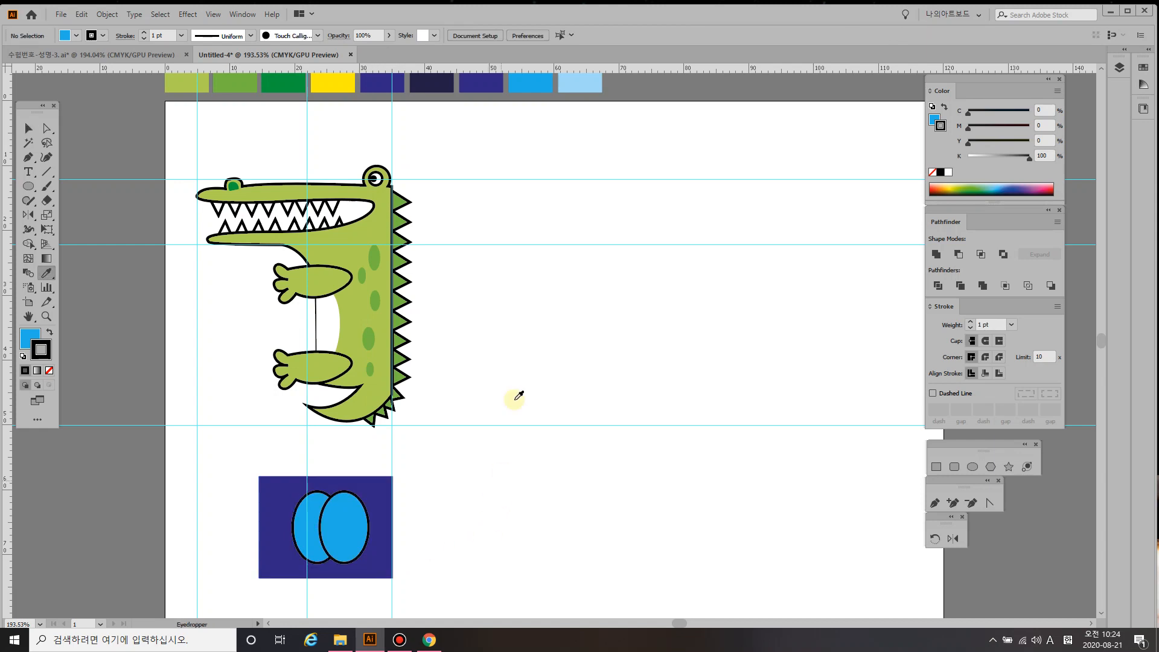
click(579, 84)
key(l)
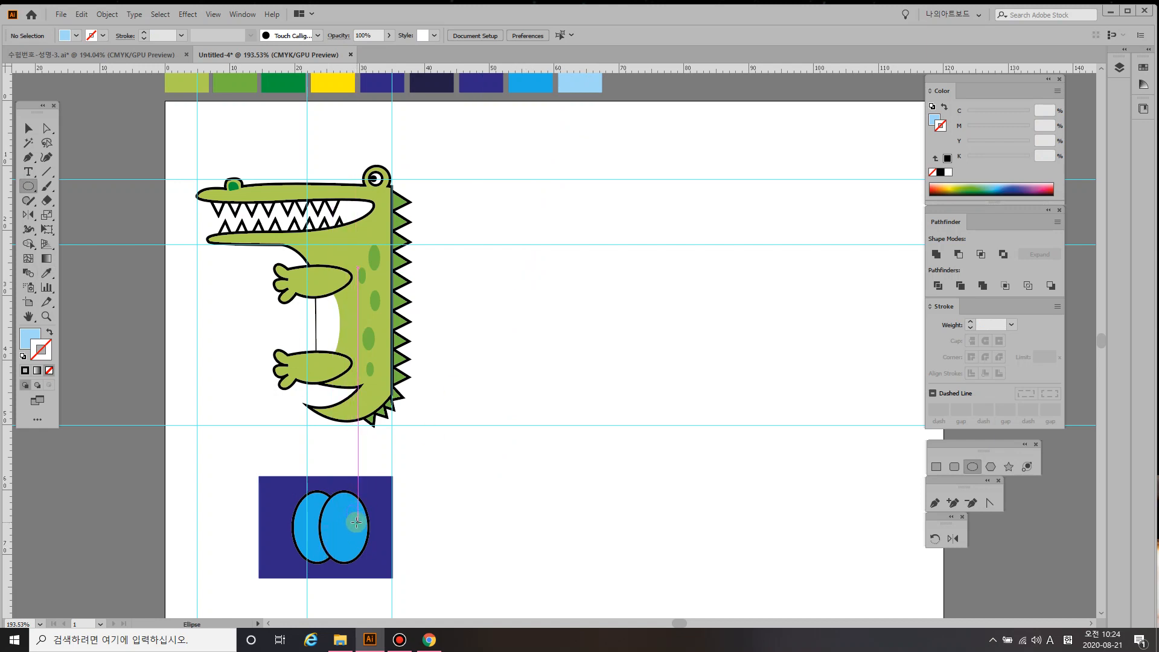
drag(356, 522, 347, 504)
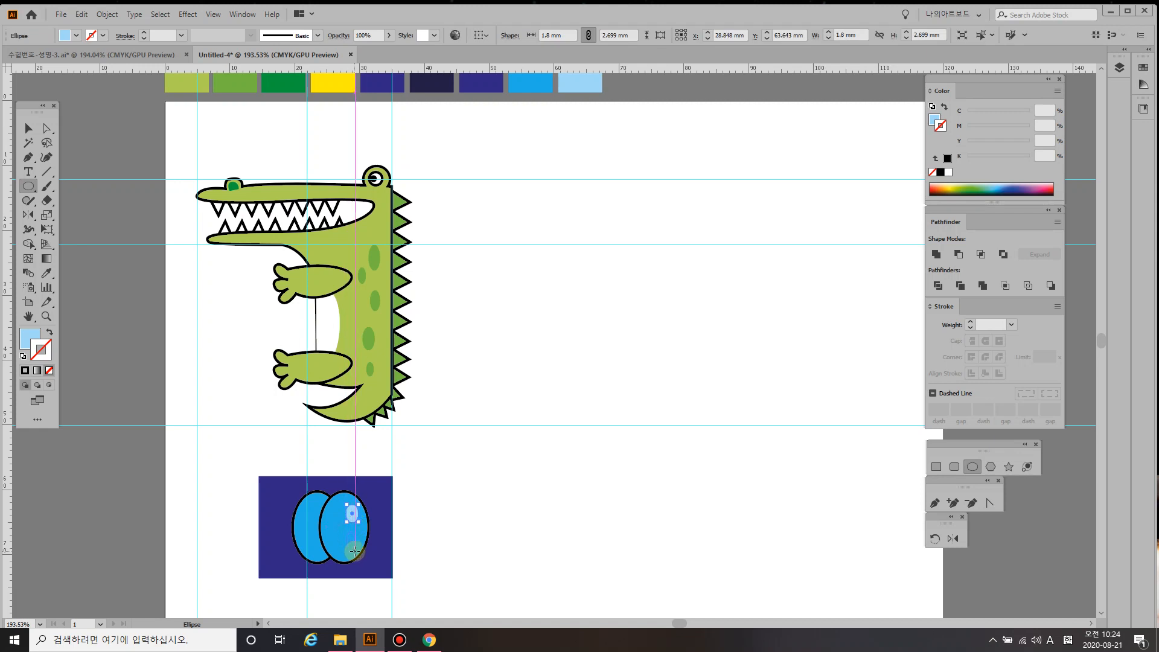
drag(355, 550, 348, 532)
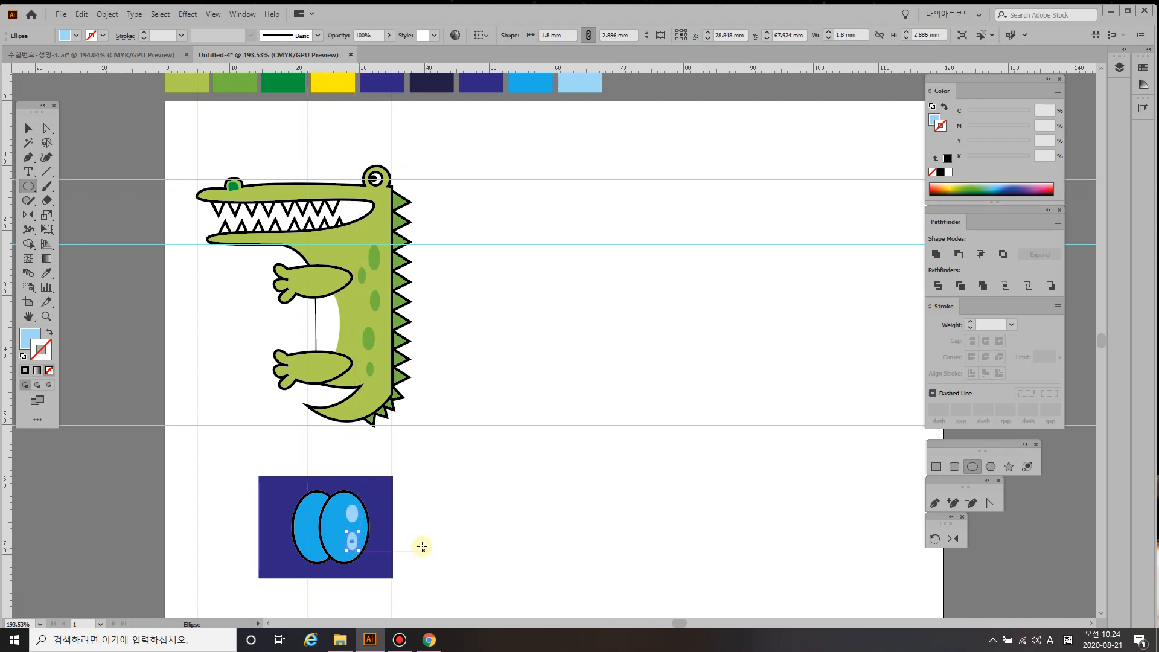
key(ctrl+z)
key(ctrl+z)
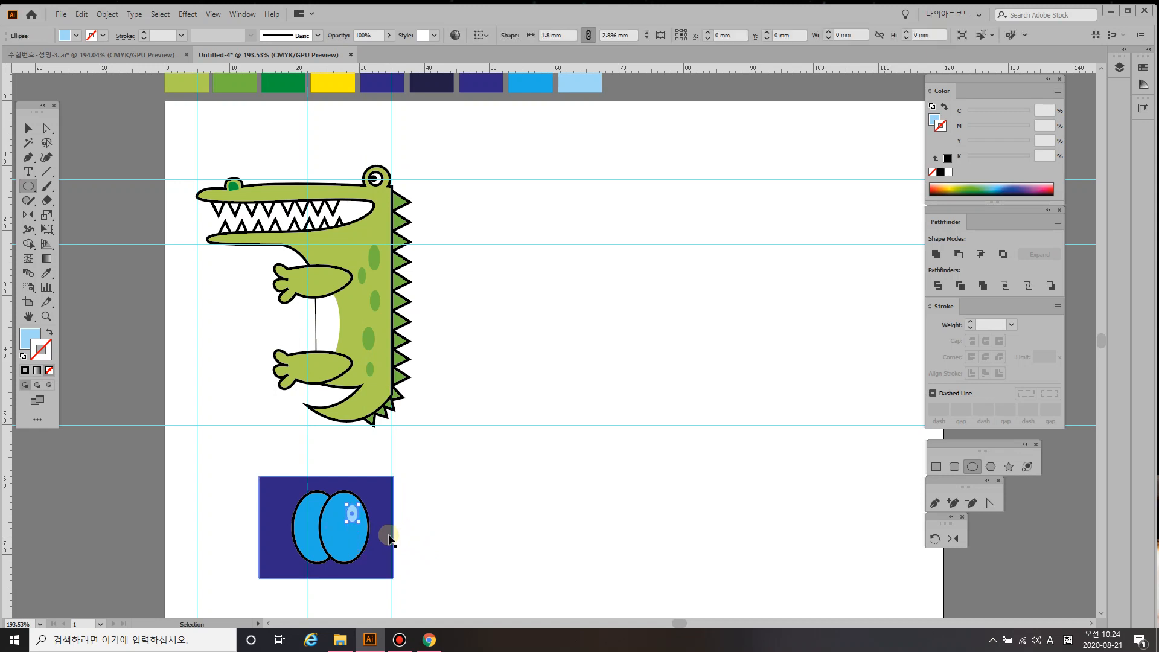
- Undo the single highlight and draw two light blue ellipses on the front bean, about 1.0 by 2.0 mm and, below it, 1.7 by 3.1 mm
key(ctrl+z)
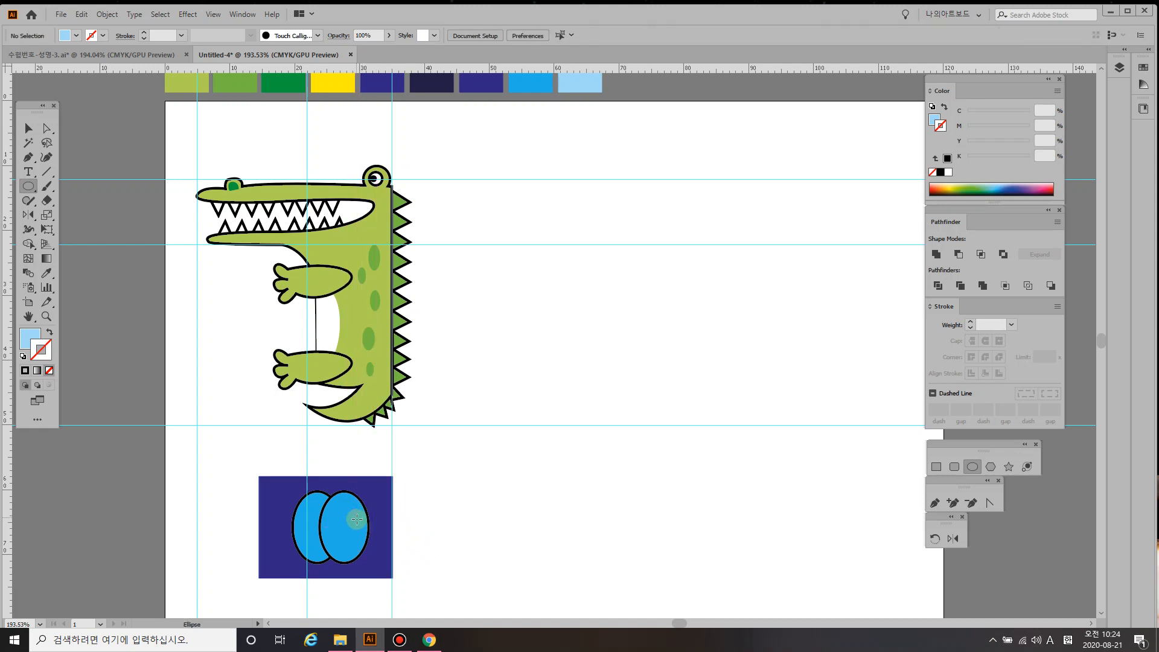
drag(357, 521, 351, 508)
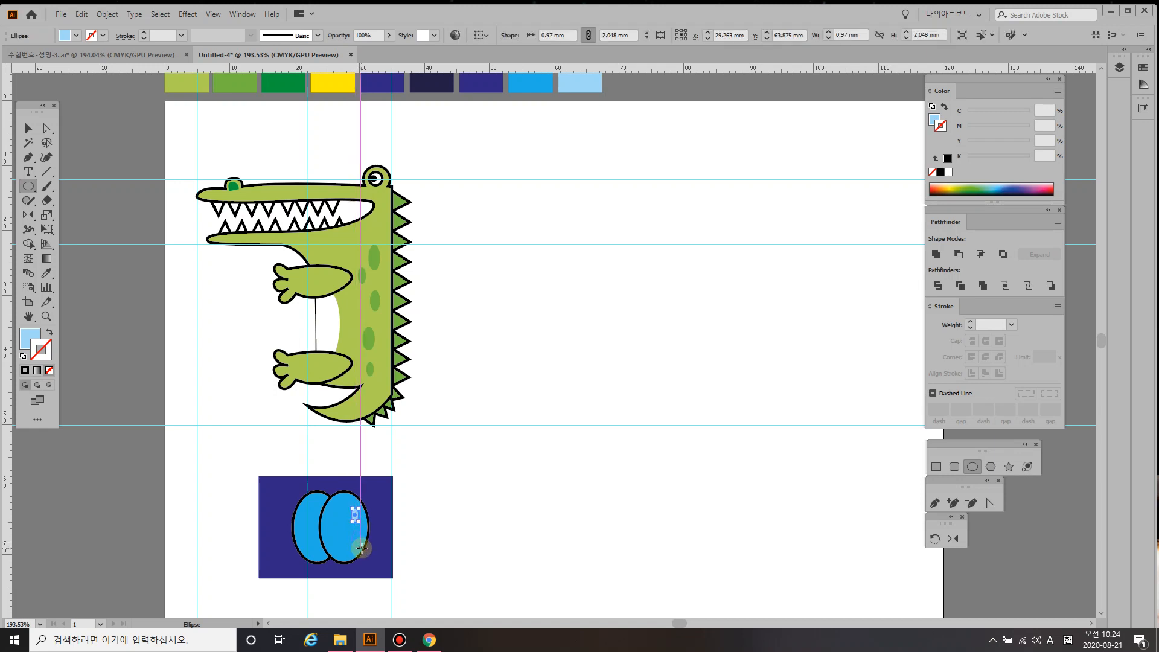
drag(363, 550, 351, 530)
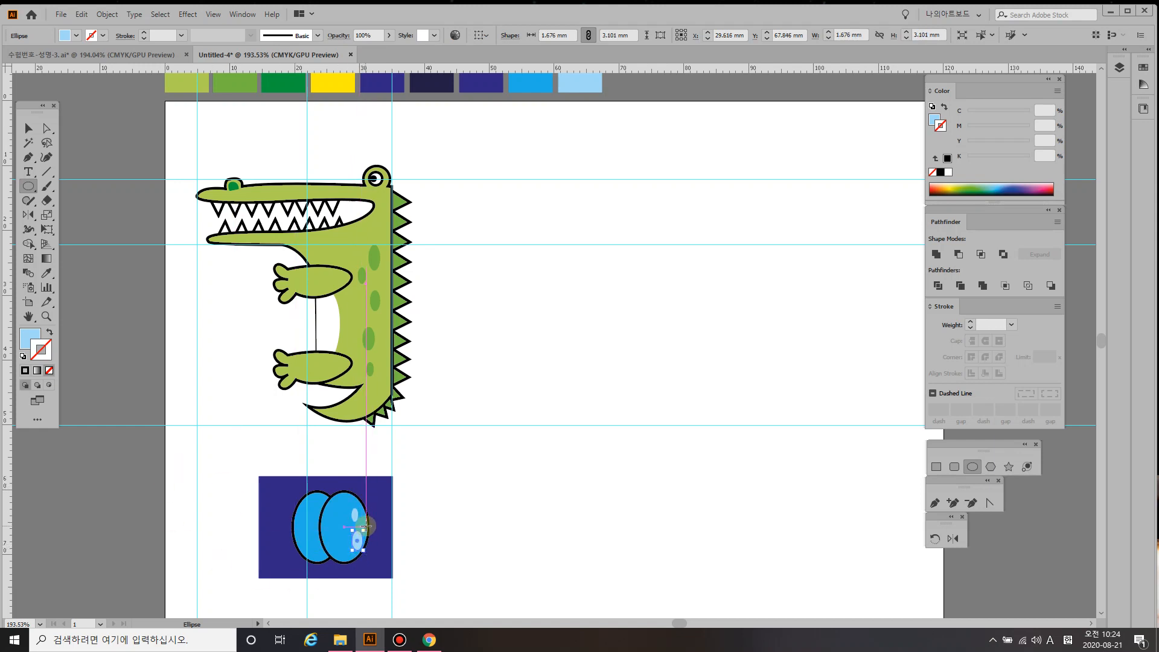
- Tilt the lower highlight slightly clockwise and shift the upper highlight so it sits directly above it
click(46, 316)
click(360, 543)
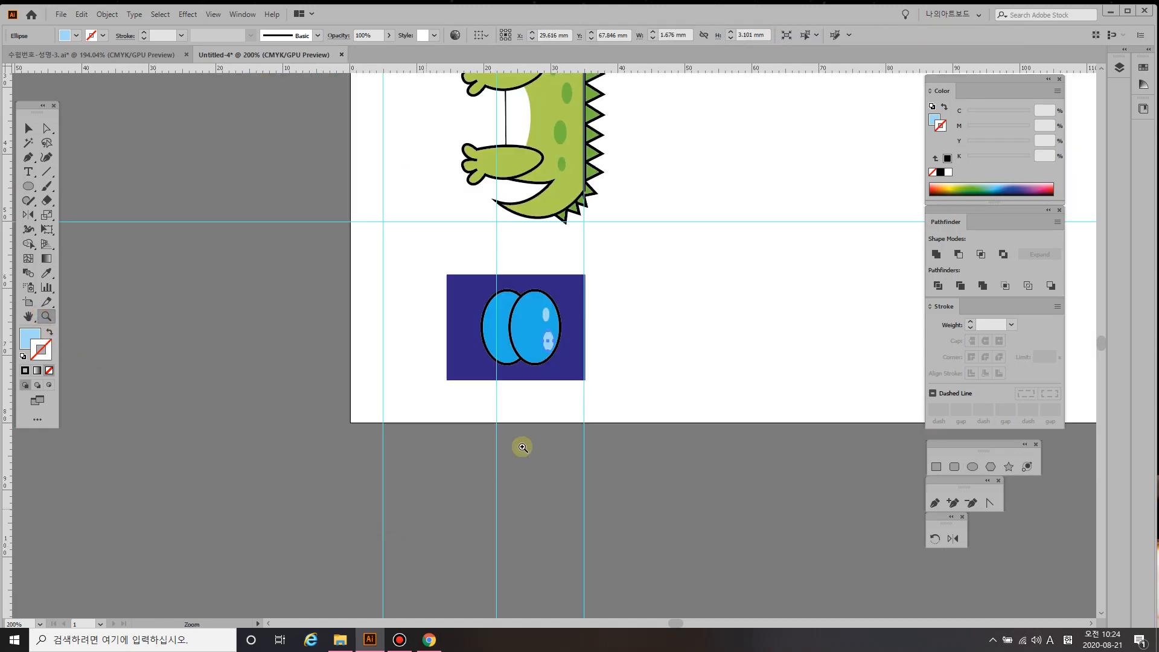
click(547, 339)
click(543, 340)
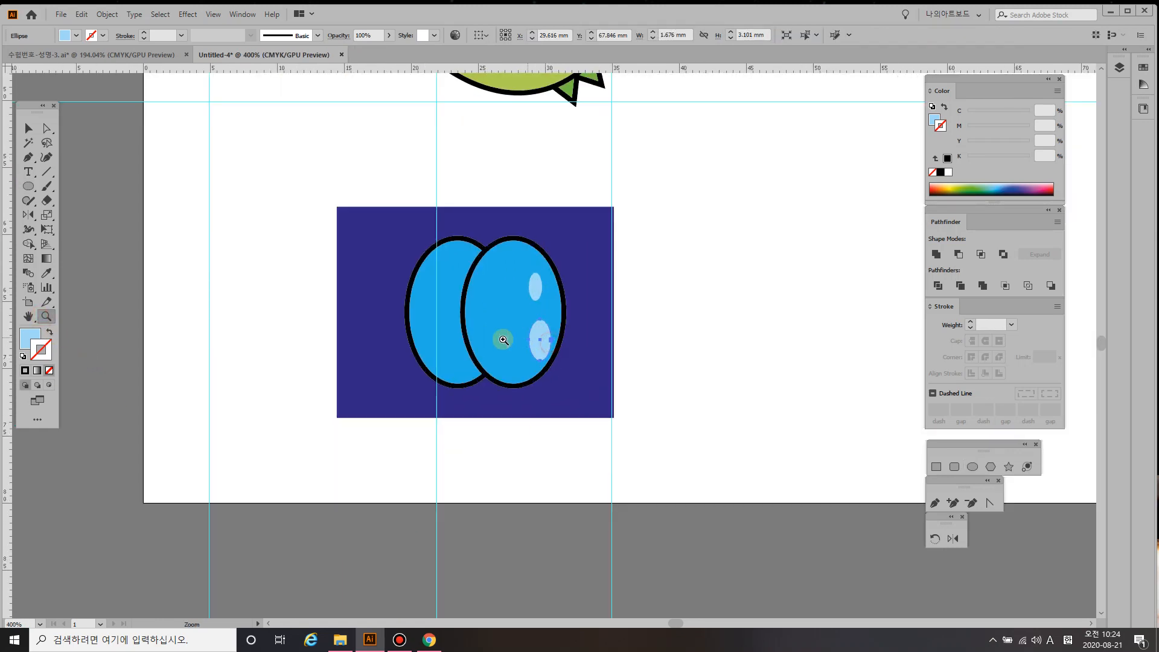
key(v)
click(541, 338)
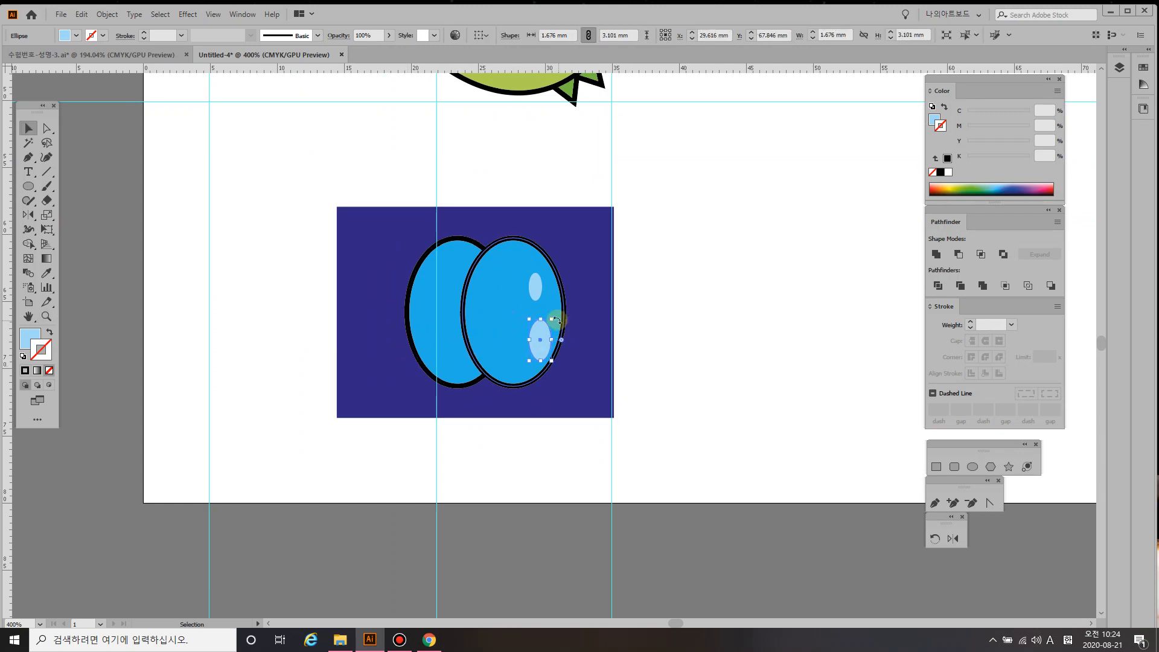
mouse_move(556, 317)
mouse_down()
mouse_move(561, 328)
mouse_move(552, 308)
mouse_up()
click(536, 286)
drag(544, 294, 543, 293)
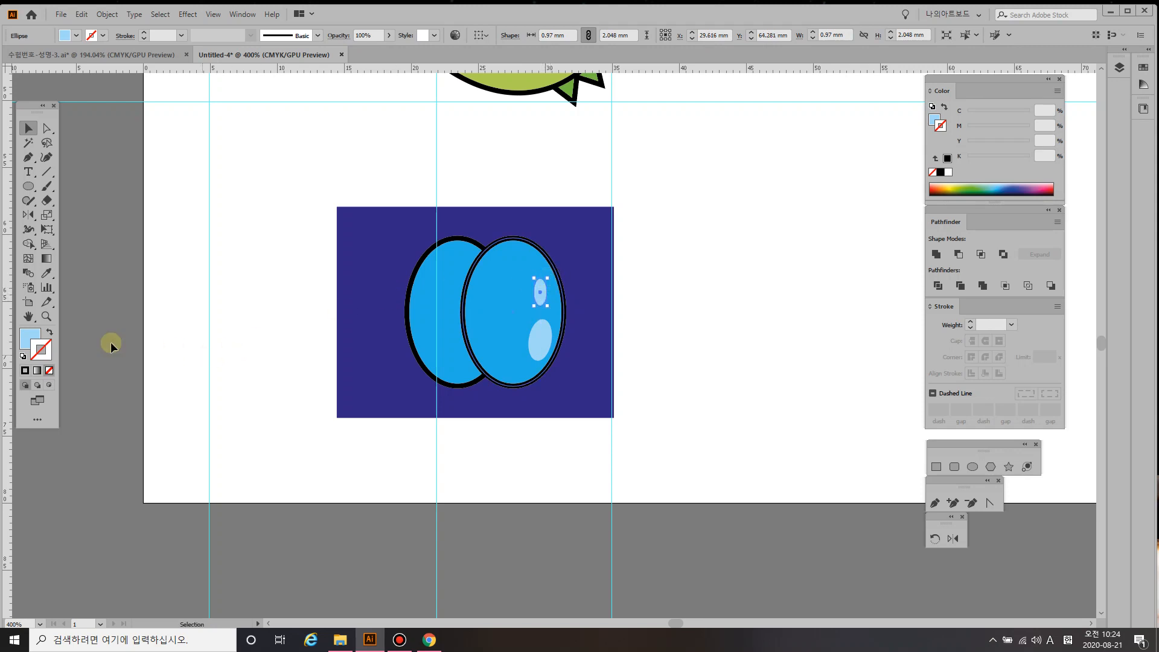
- Tilt the upper highlight slightly counterclockwise to follow the bean's outer edge
click(46, 315)
click(552, 294)
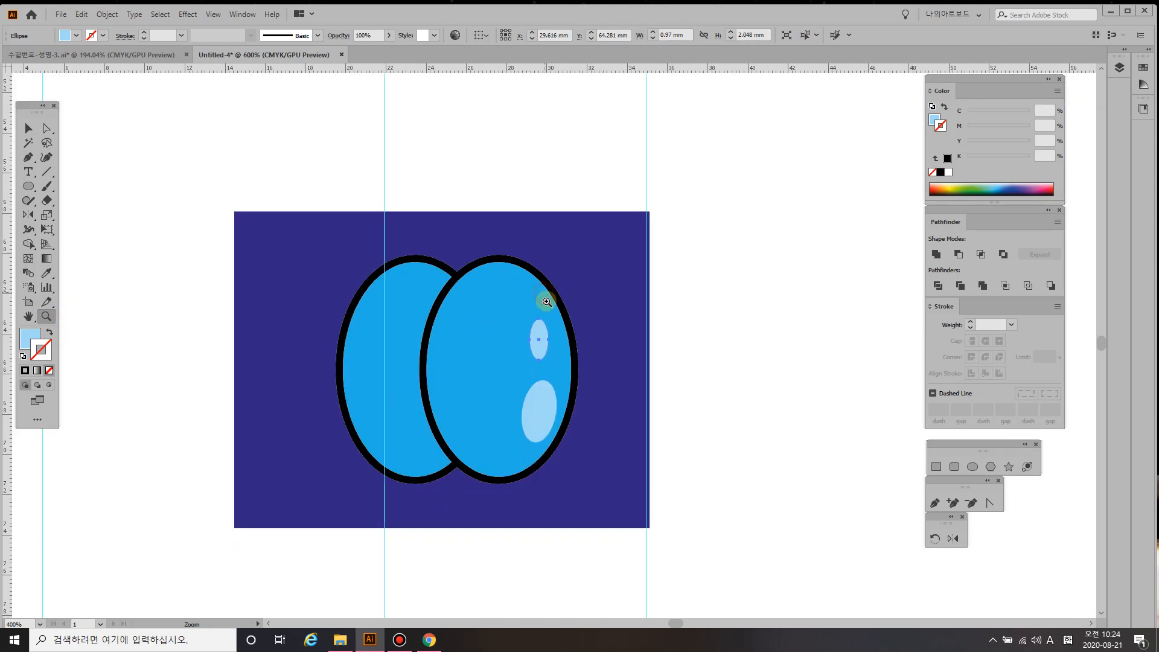
key(v)
drag(554, 315, 546, 312)
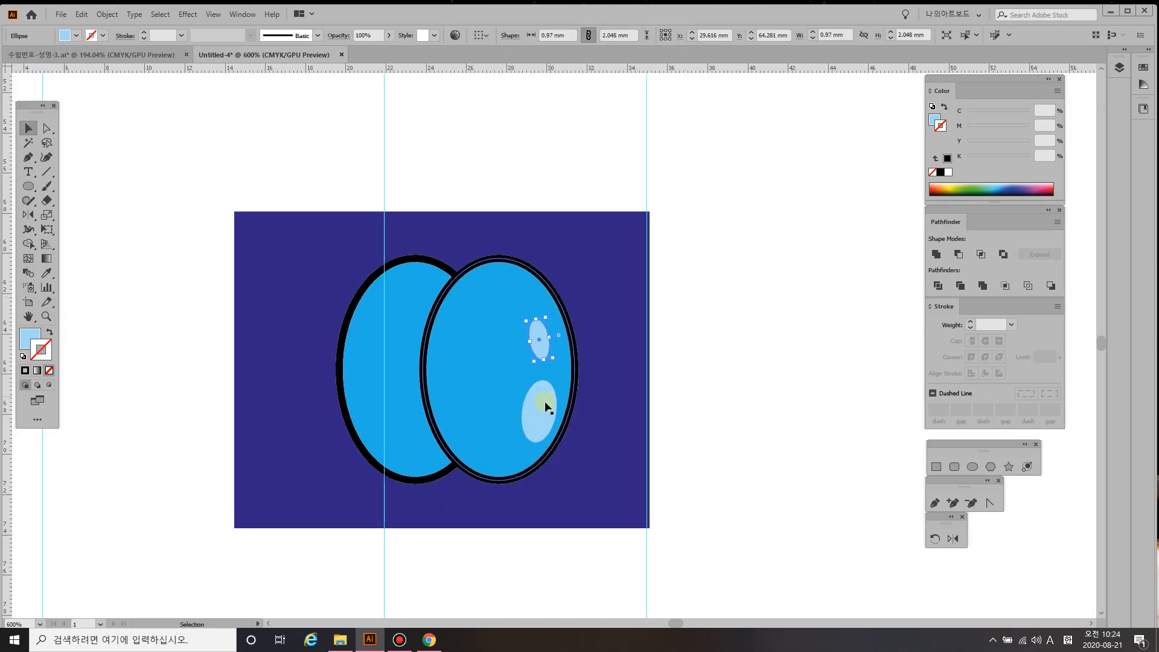
- Nudge the lower highlight slightly upward and the upper highlight slightly toward the bean's outer edge
click(543, 399)
drag(541, 368, 542, 365)
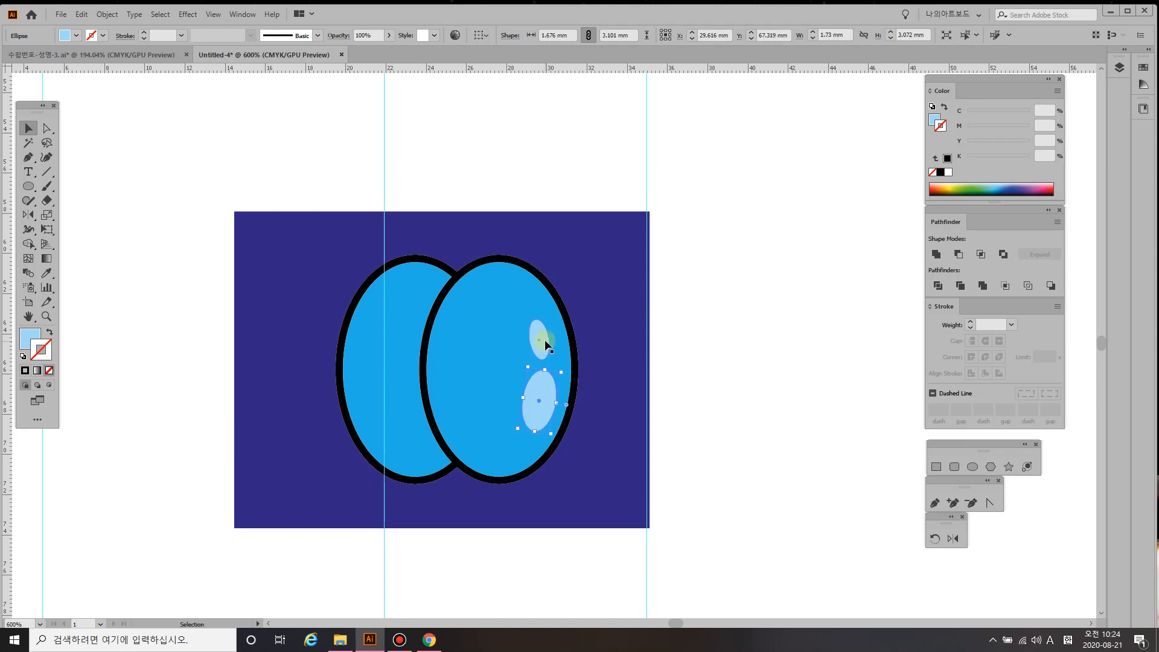
click(546, 340)
drag(542, 339, 547, 338)
key(ctrl+0)
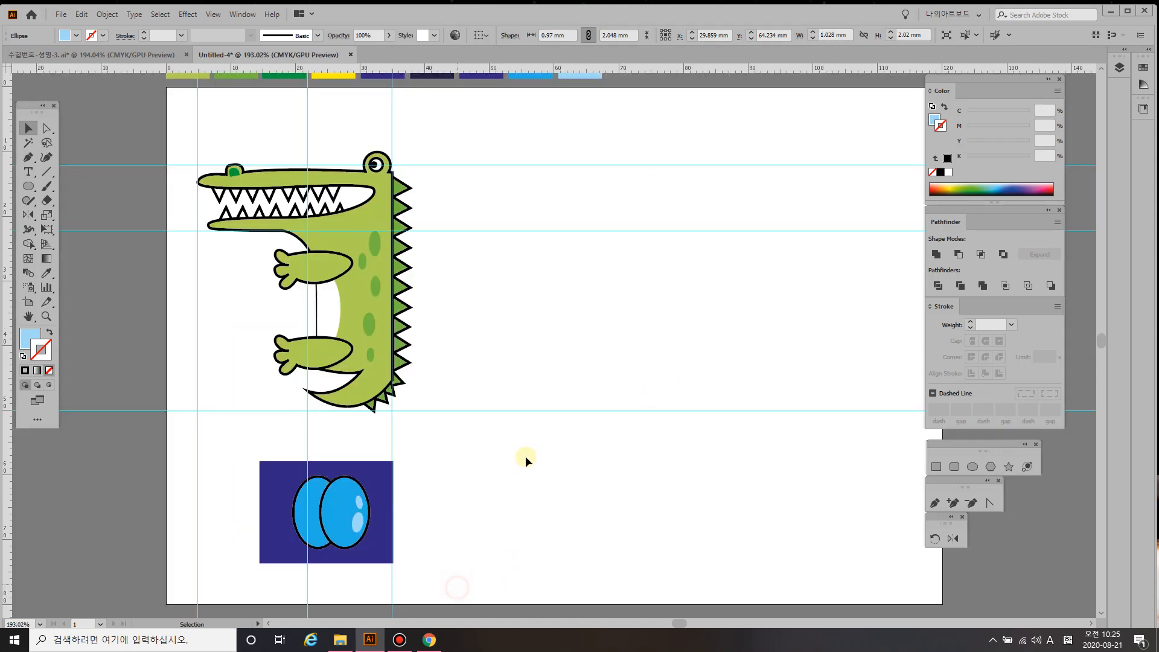
click(528, 459)
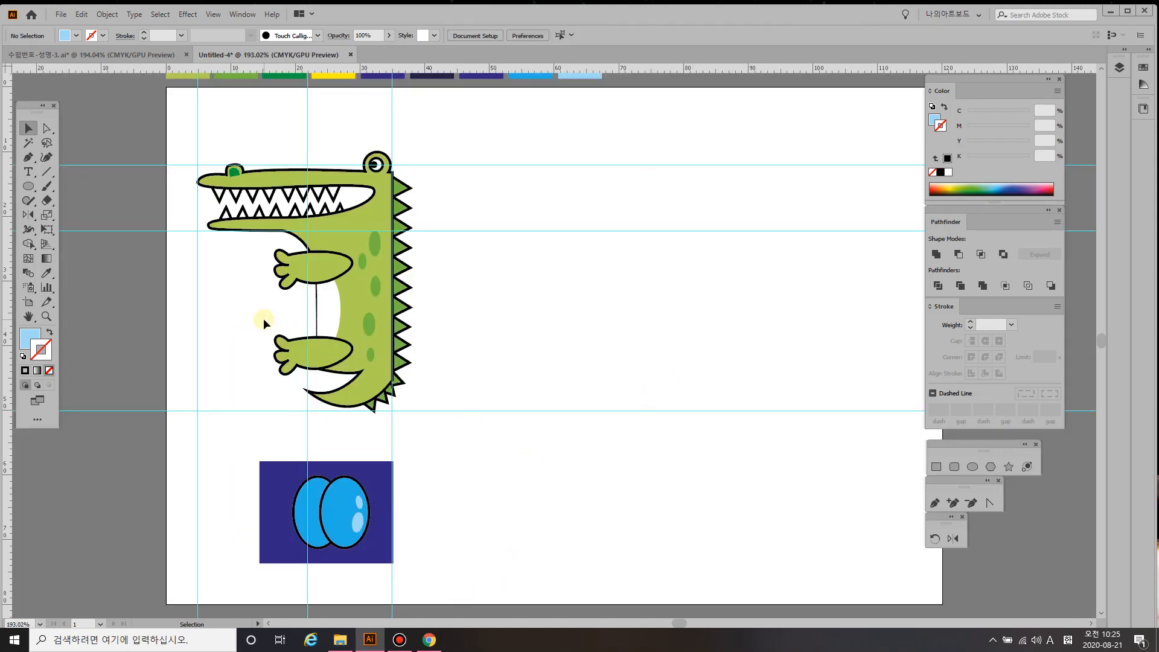
- Clear all guides from the drawing
click(214, 15)
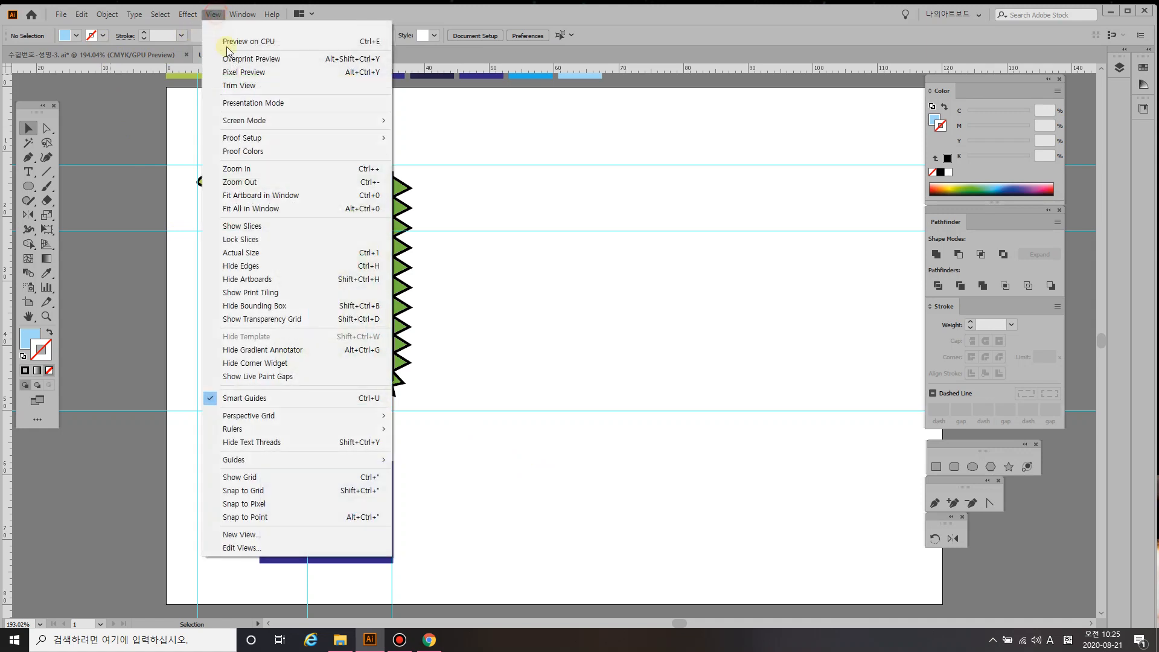
click(303, 458)
click(425, 513)
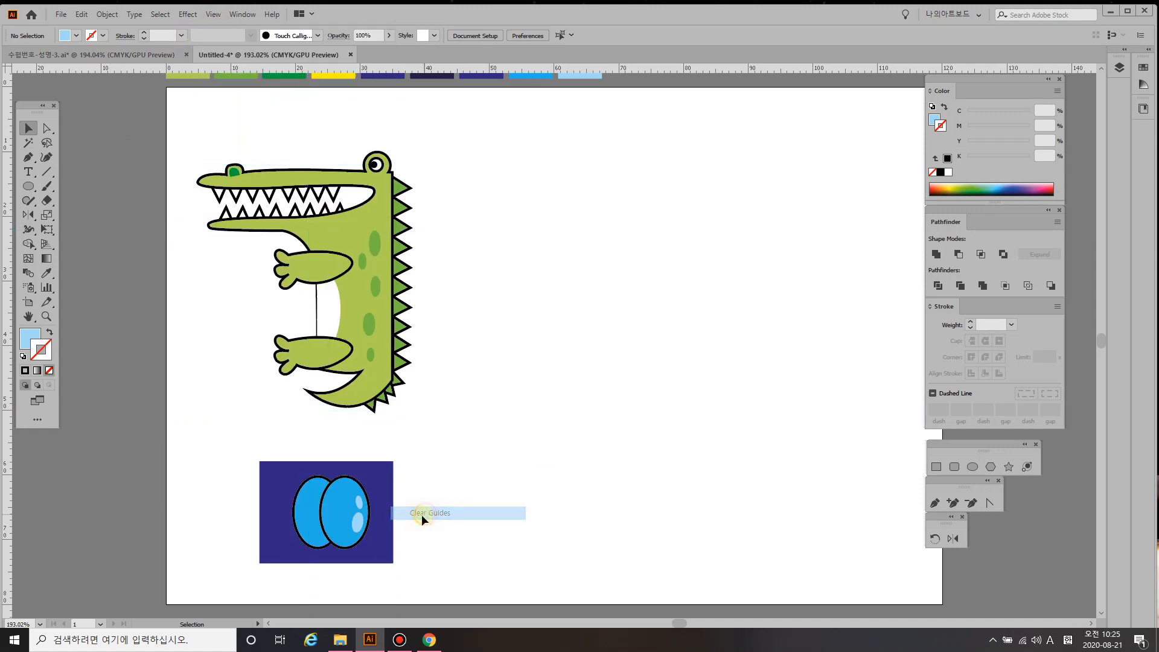
- Switch to the reference document and place vertical guides along both side edges of the coffee stick
click(107, 54)
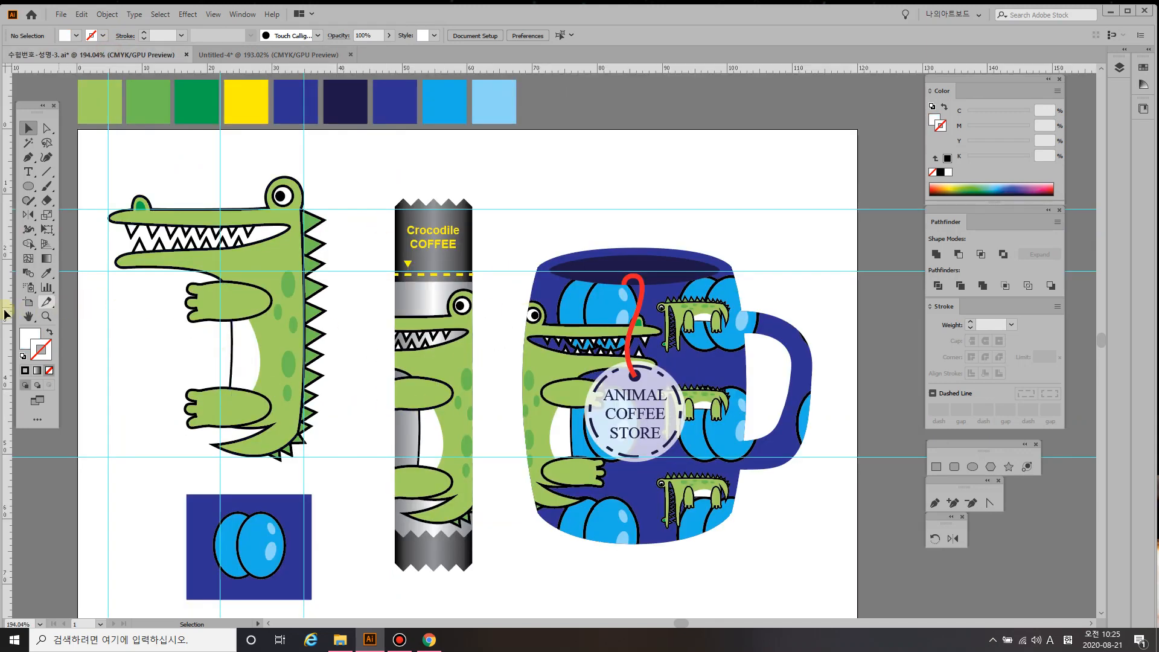
drag(5, 314, 389, 394)
drag(7, 362, 472, 445)
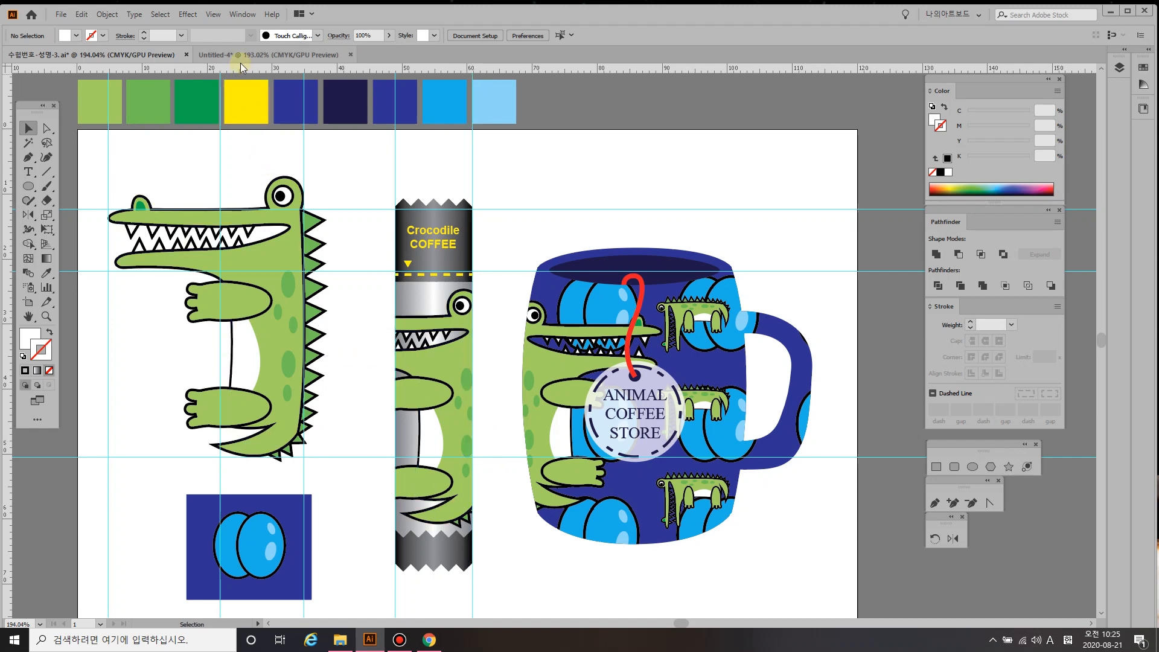
- Return to Untitled-4 and place matching vertical guides at about 48.7 mm and 60.8 mm
click(244, 54)
drag(8, 205, 481, 309)
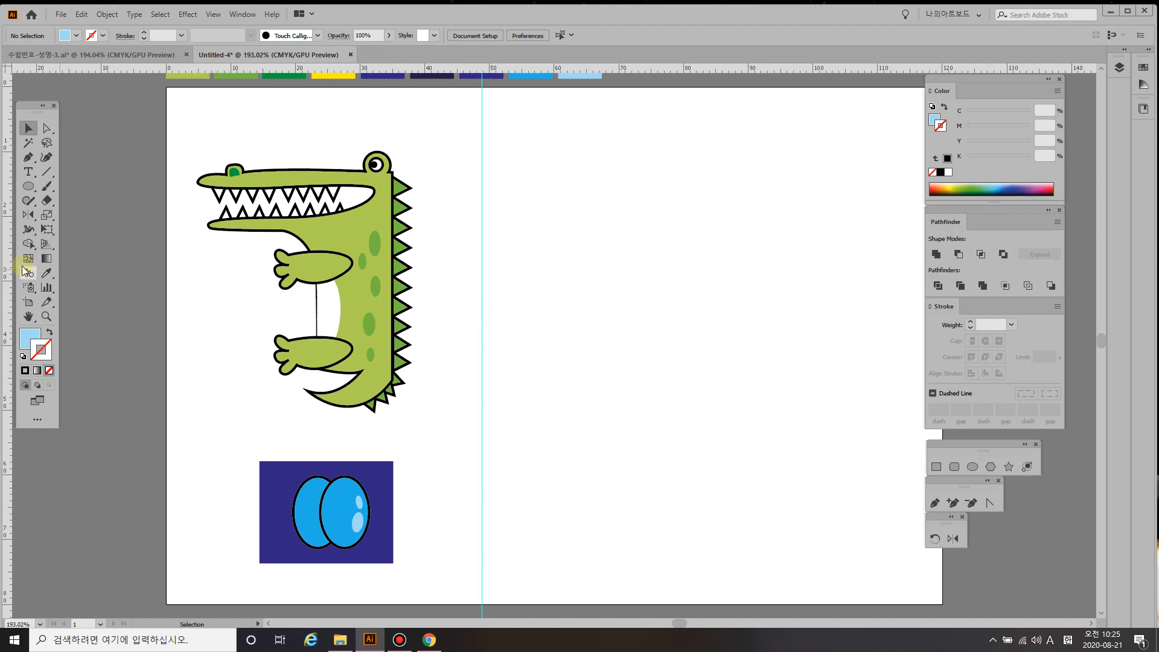
drag(7, 267, 559, 335)
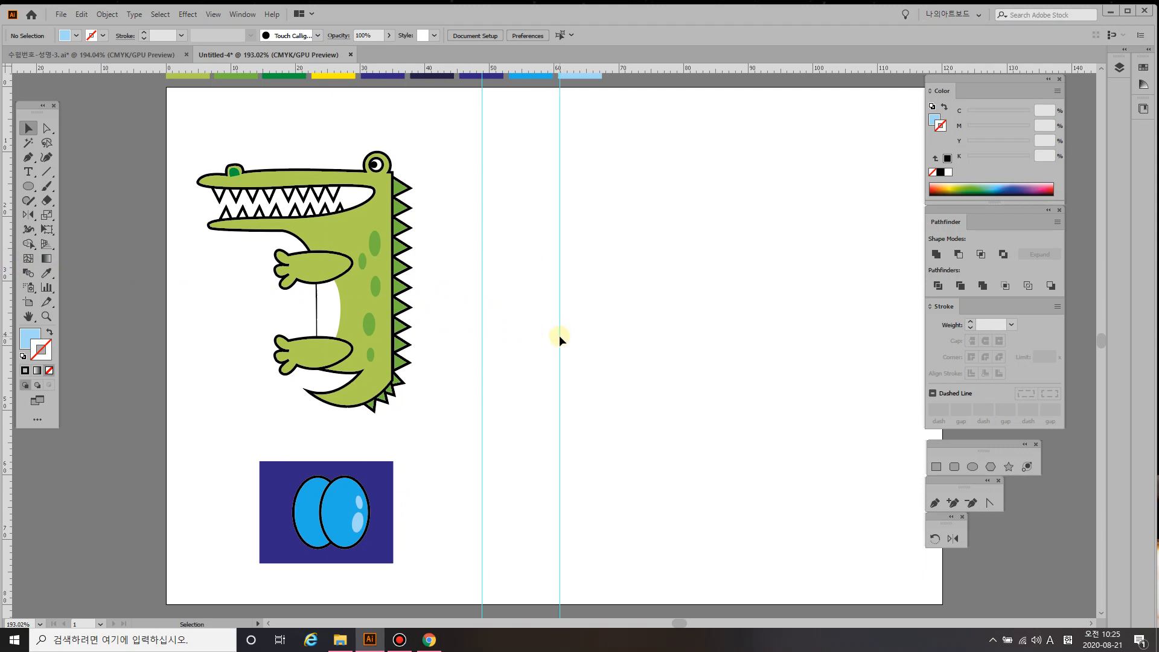
- In the reference document, place horizontal guides at the upper and lower zigzag tips of the coffee stick
click(149, 55)
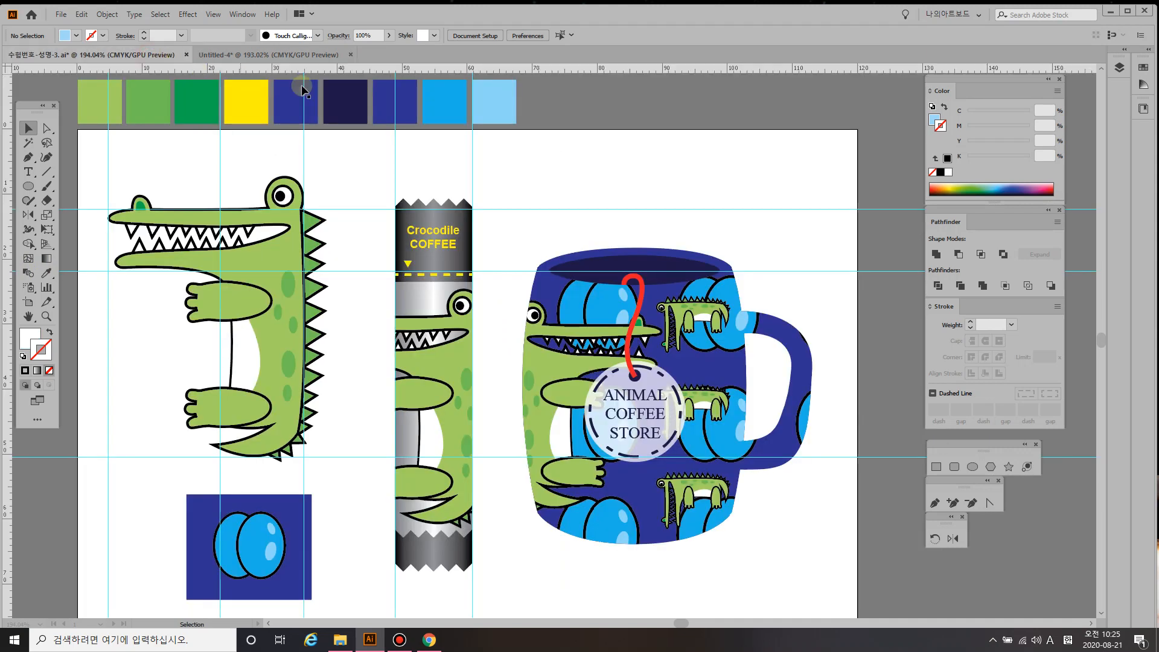
drag(415, 65, 414, 199)
drag(412, 64, 425, 570)
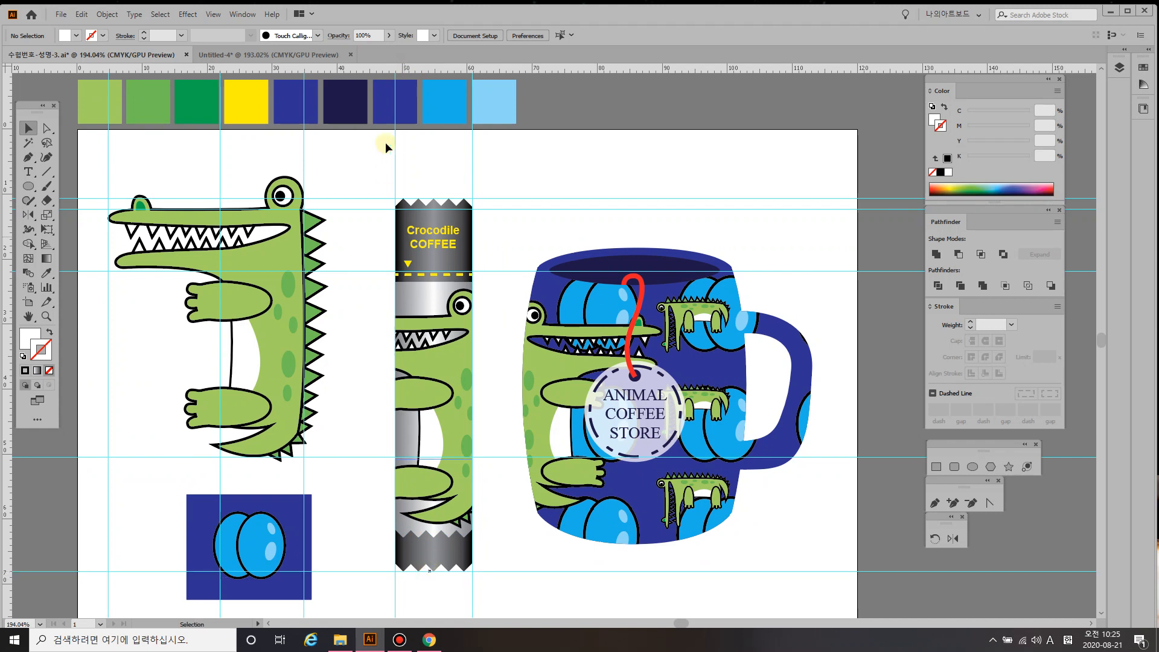
- In Untitled-4, place horizontal guides for the stick's zigzag ends at about 10.7, 12.3, 66.6 and 68 mm
click(289, 53)
drag(408, 70, 397, 156)
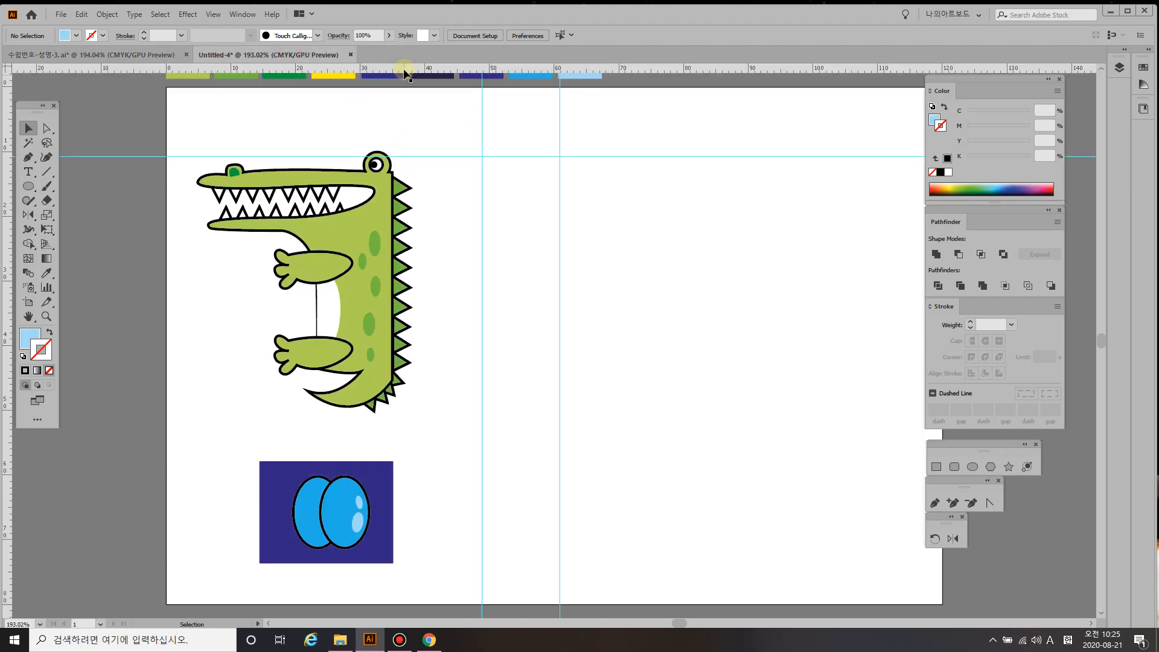
drag(403, 70, 371, 525)
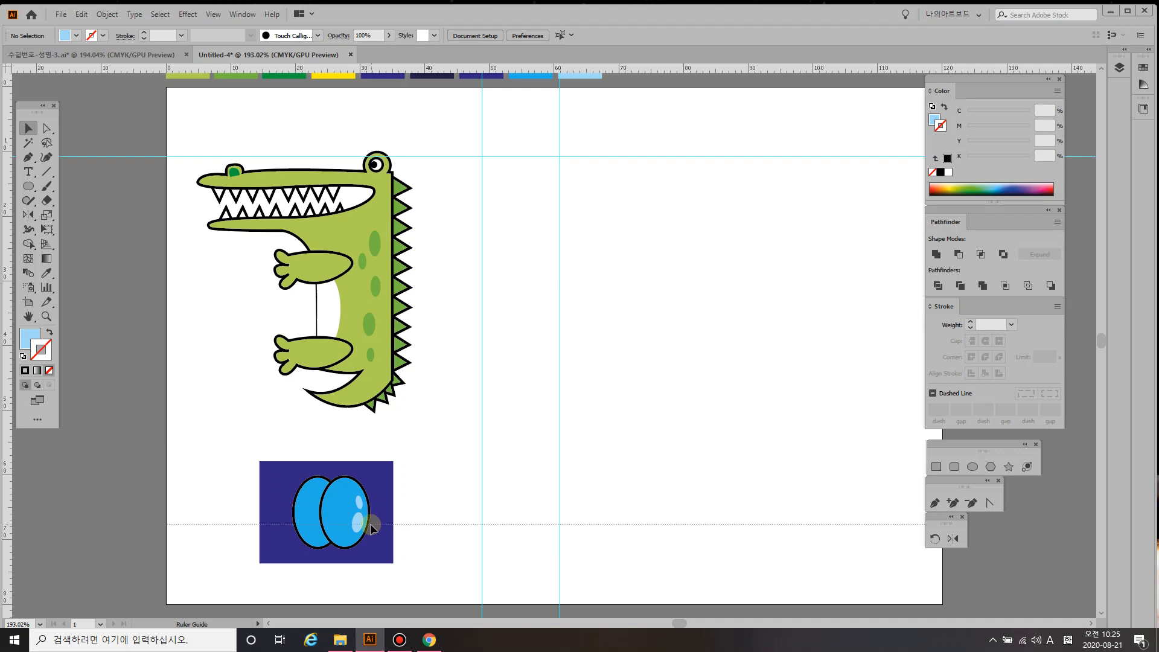
mouse_move(371, 525)
mouse_down()
mouse_move(376, 514)
mouse_move(378, 524)
mouse_up()
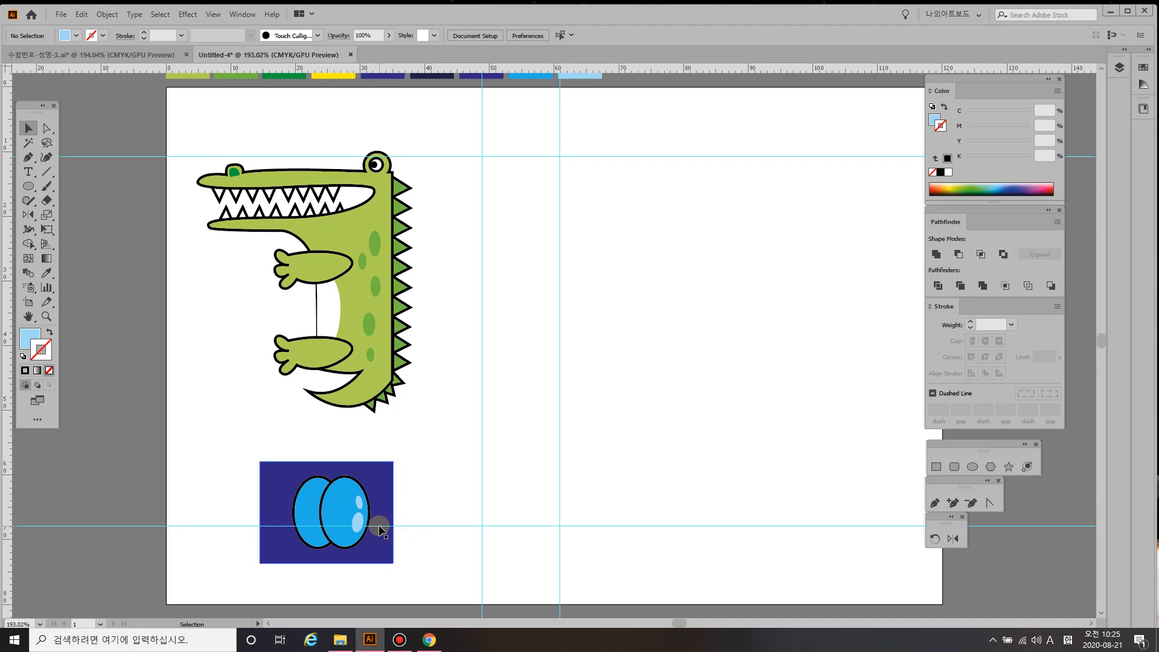
drag(442, 69, 453, 167)
drag(422, 68, 375, 522)
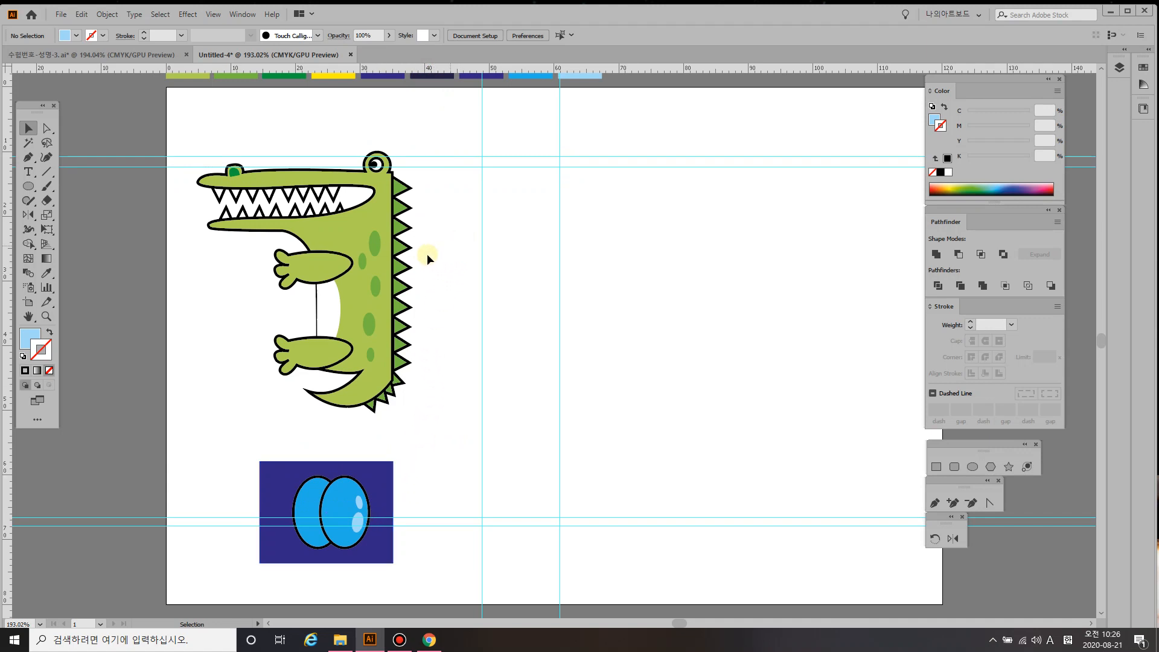
- Draw a light blue rectangle about 12.1 by 54.3 mm between the vertical guides and the two inner horizontal guides
key(m)
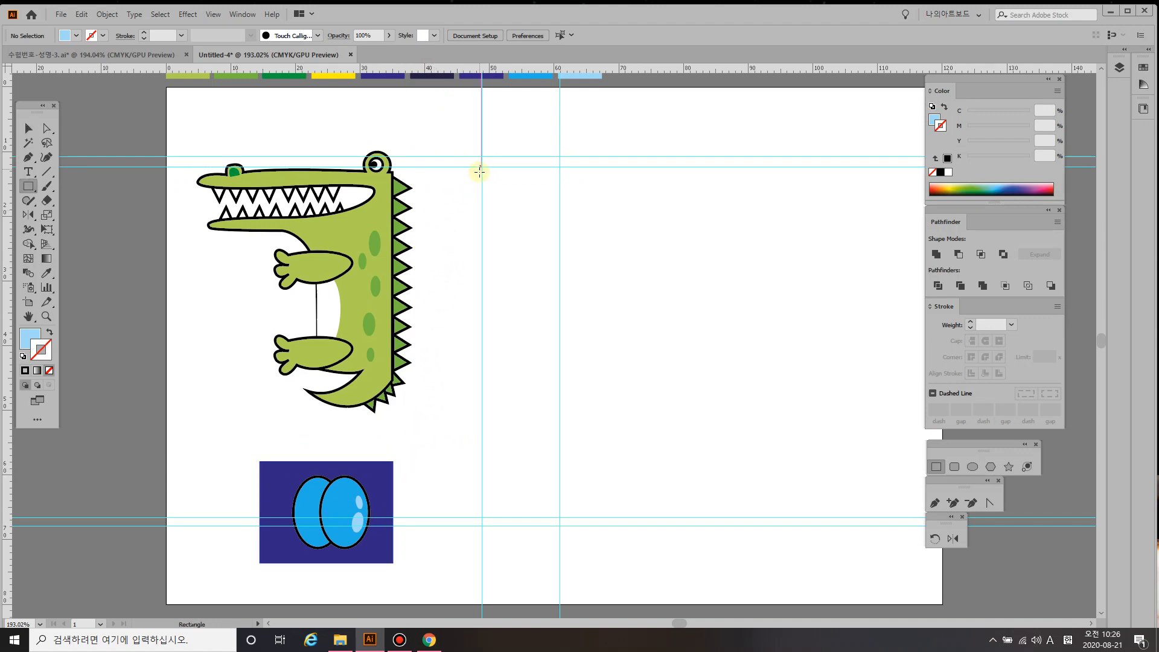
drag(481, 166, 559, 517)
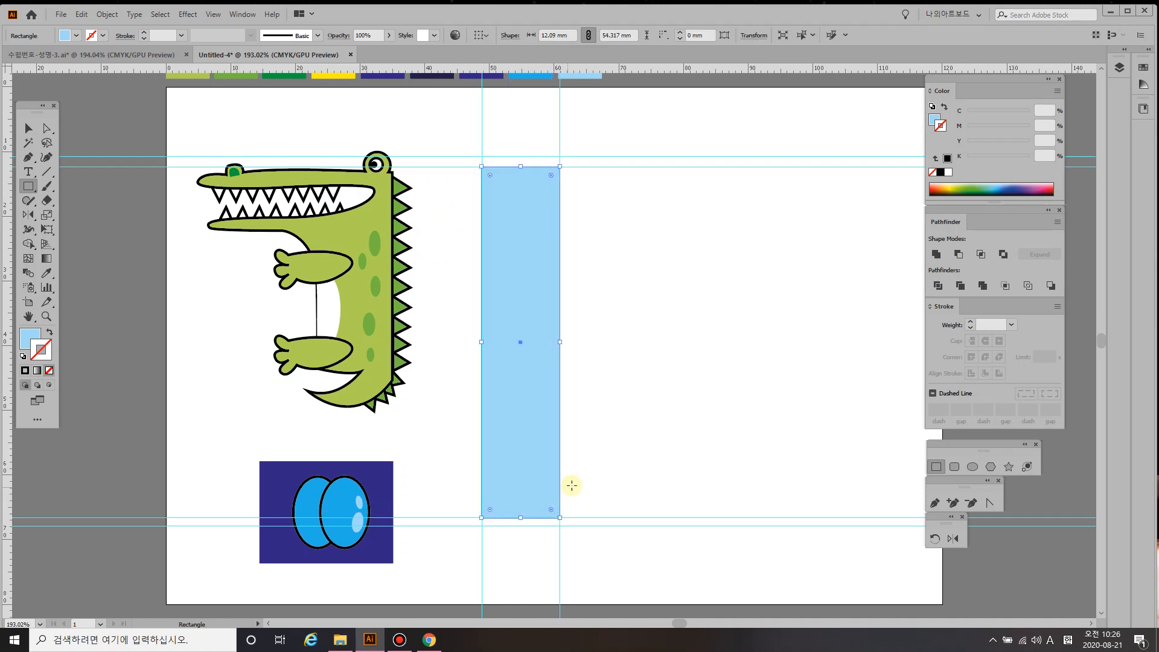
key(ctrl+shift+a)
- With default white fill and 1 pt black stroke, draw a closed zigzag strip about 12.1 by 1.6 mm along the rectangle's upper edge
key(p)
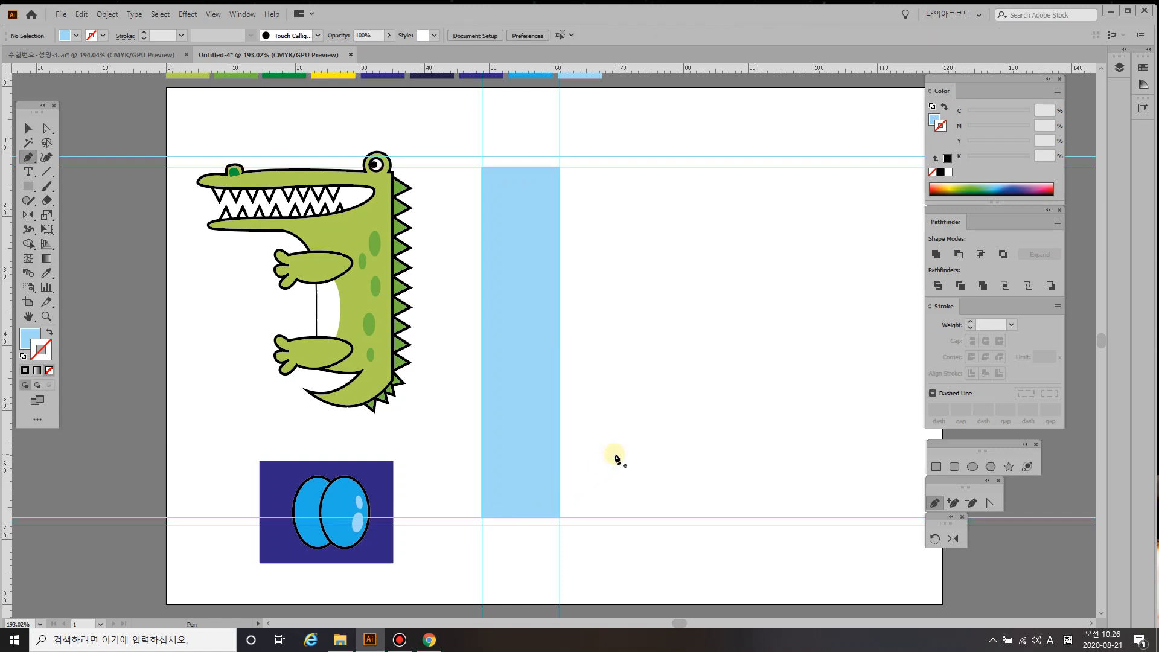
click(23, 356)
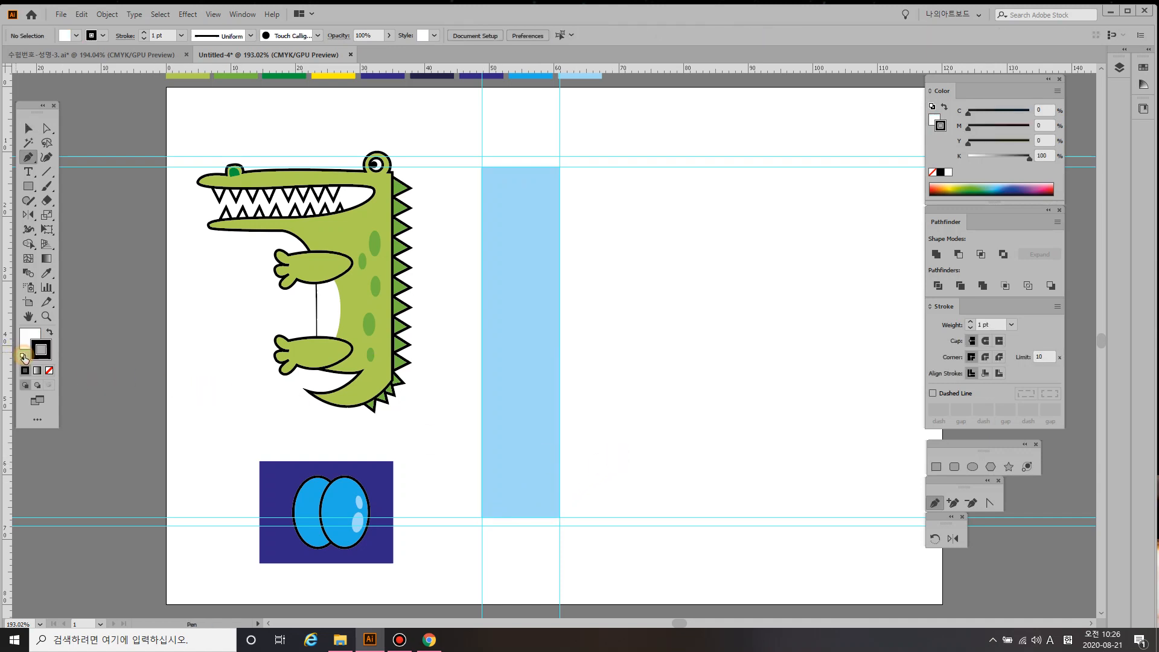
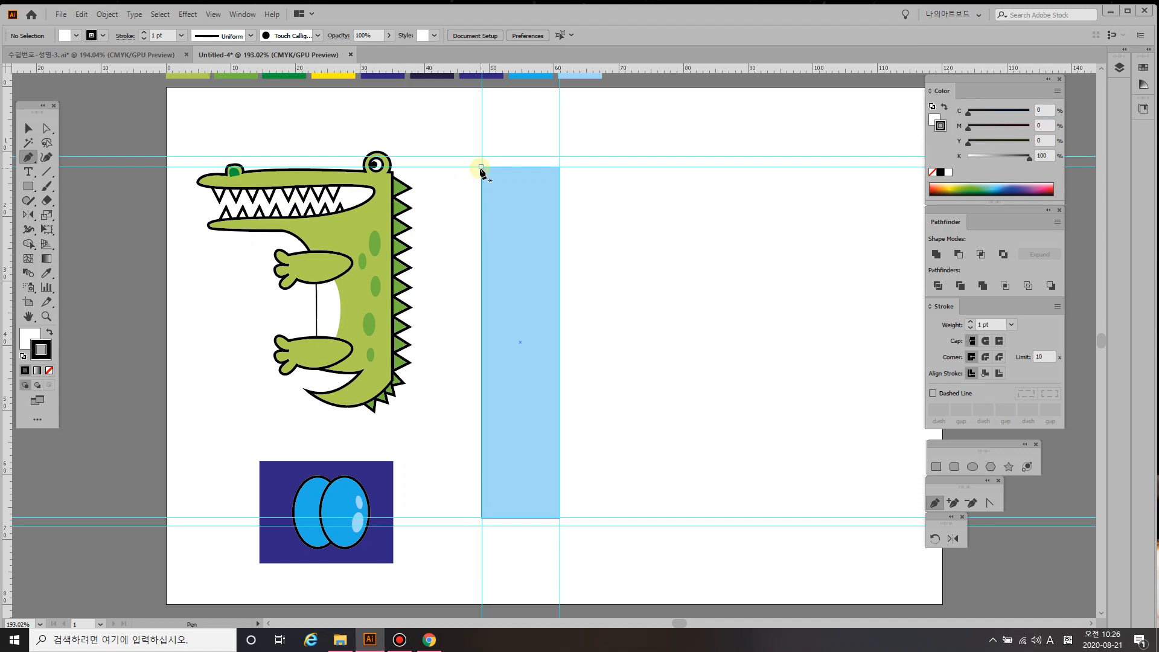
click(481, 167)
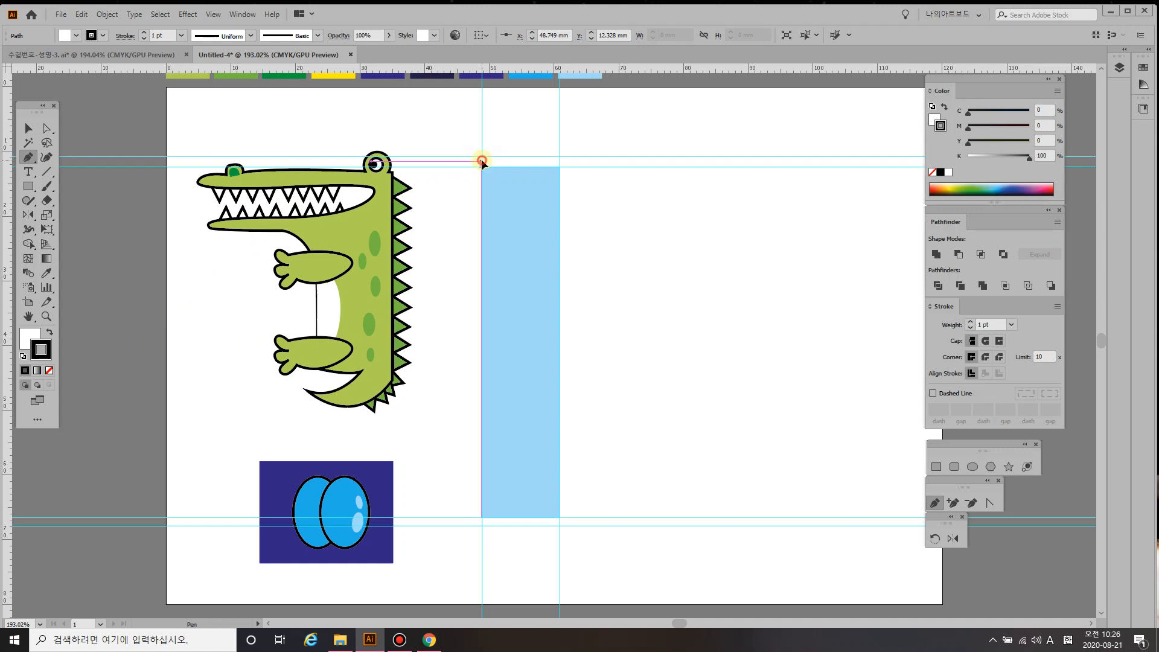
click(481, 159)
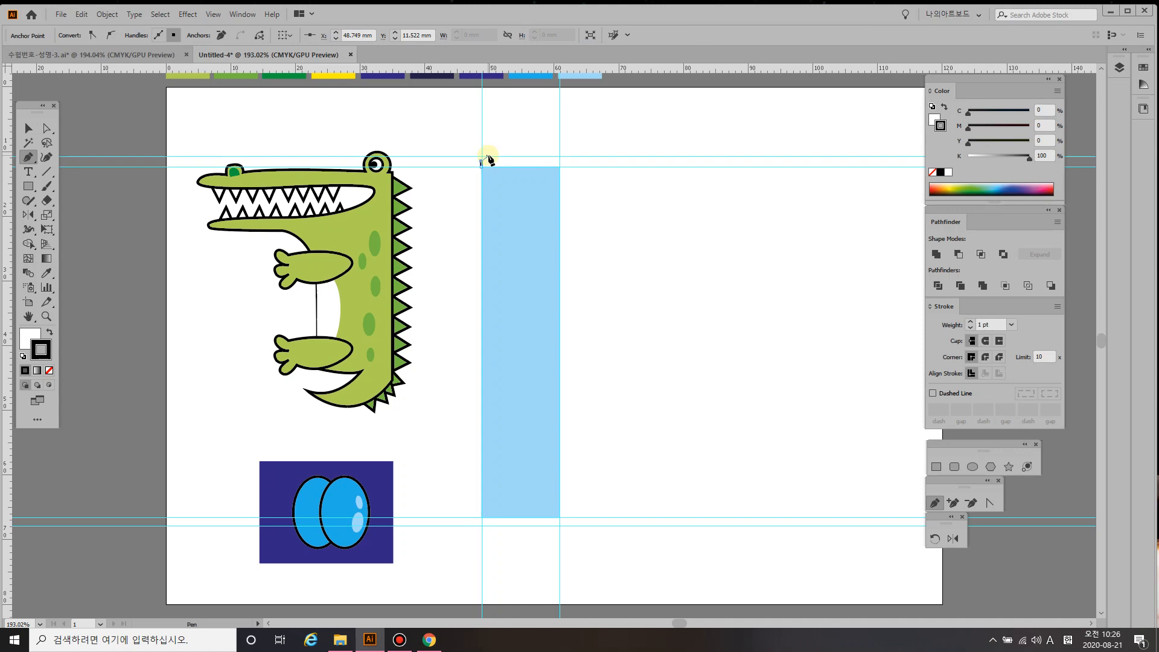
drag(488, 155, 499, 169)
click(498, 166)
click(507, 157)
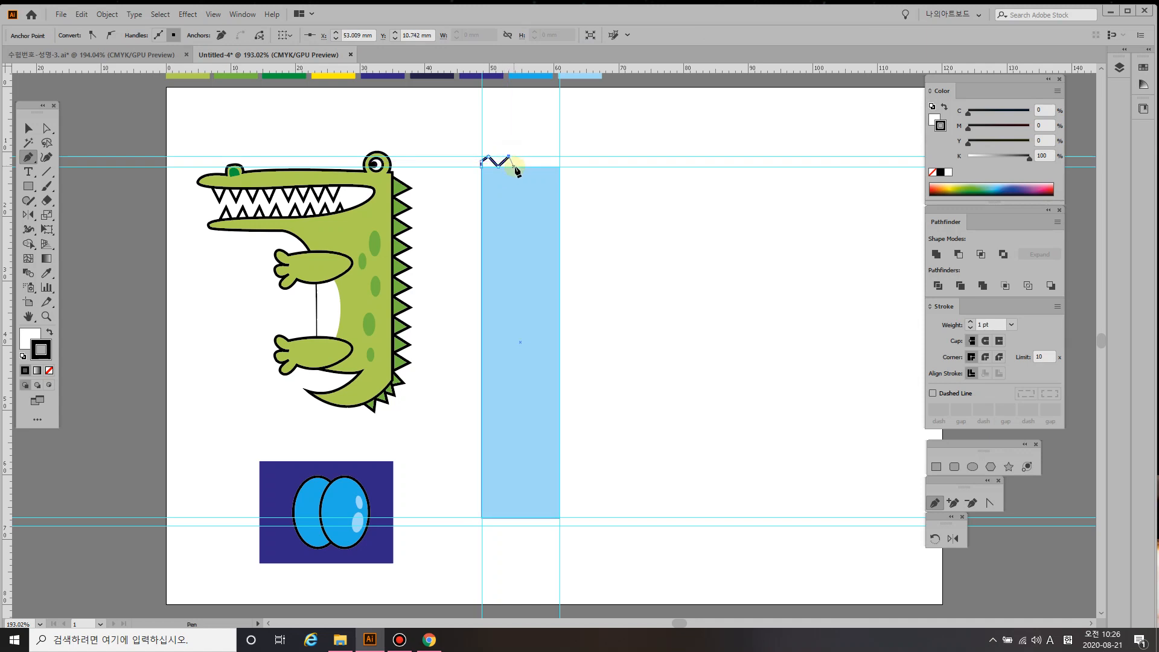
click(514, 167)
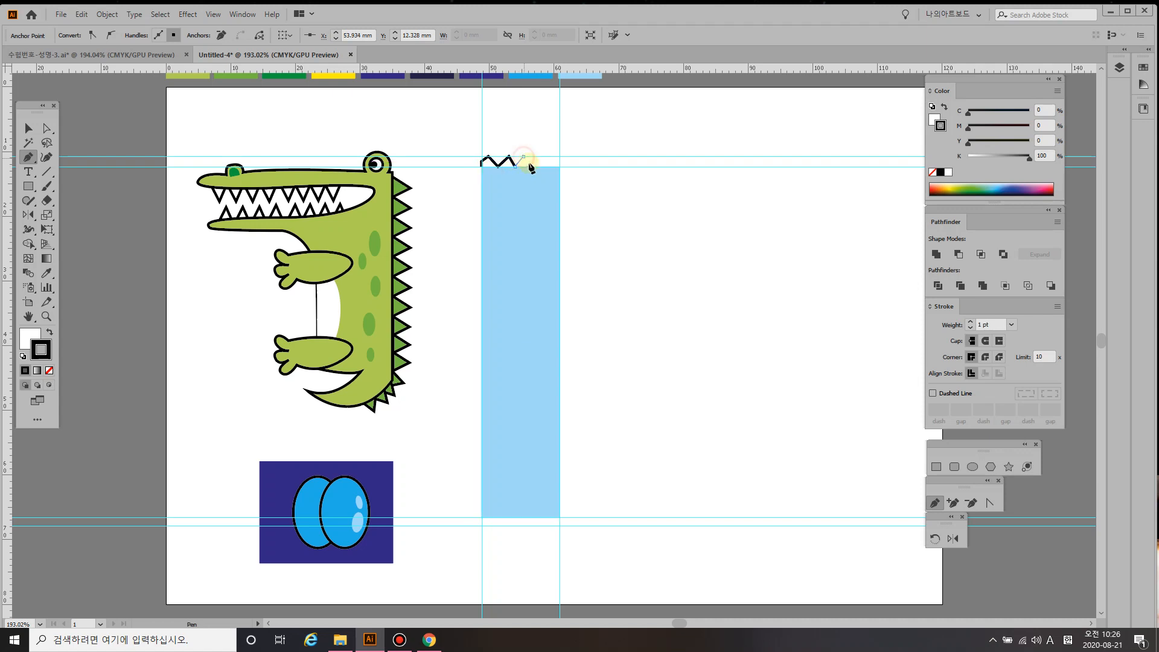
click(531, 167)
click(537, 156)
click(544, 166)
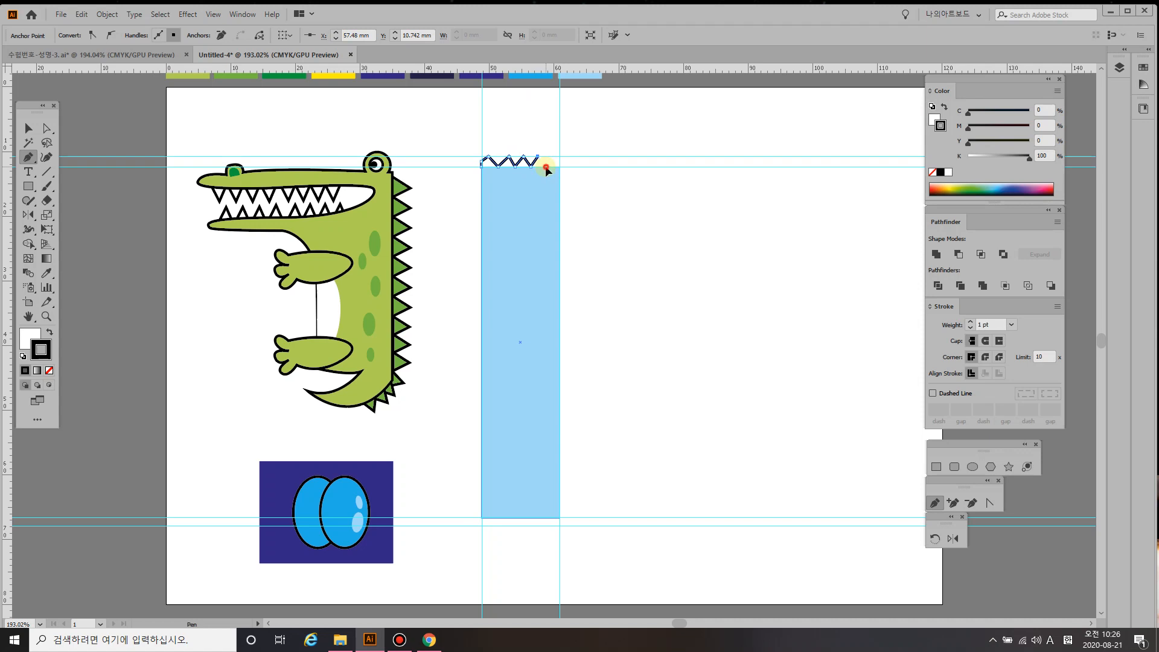
click(554, 157)
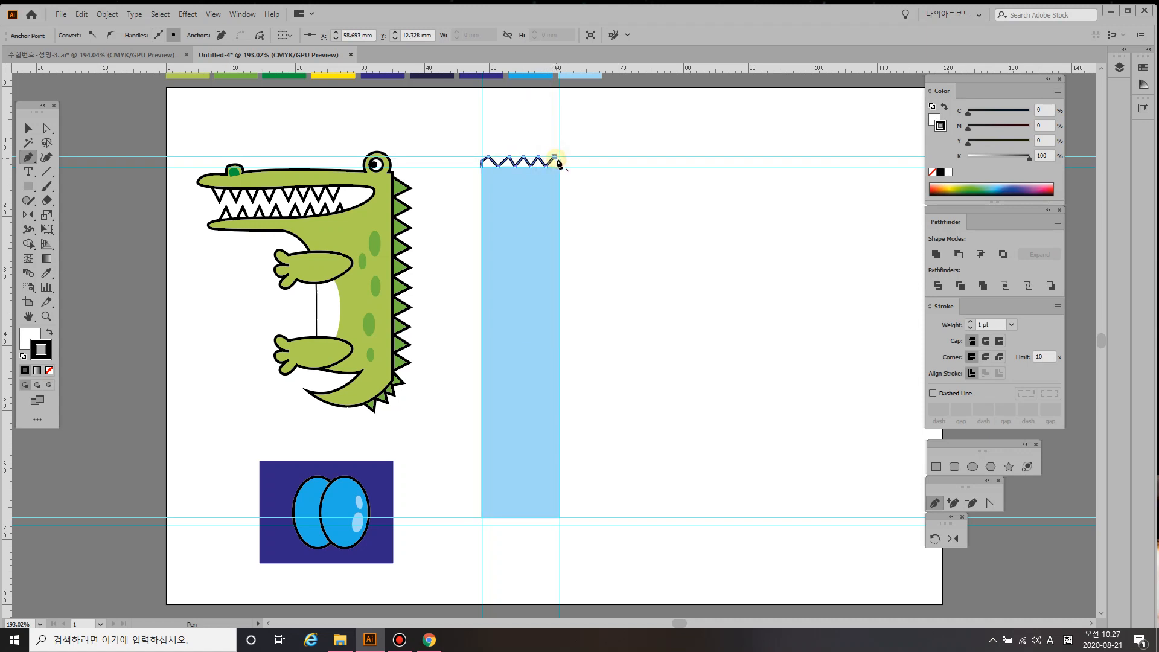
click(559, 164)
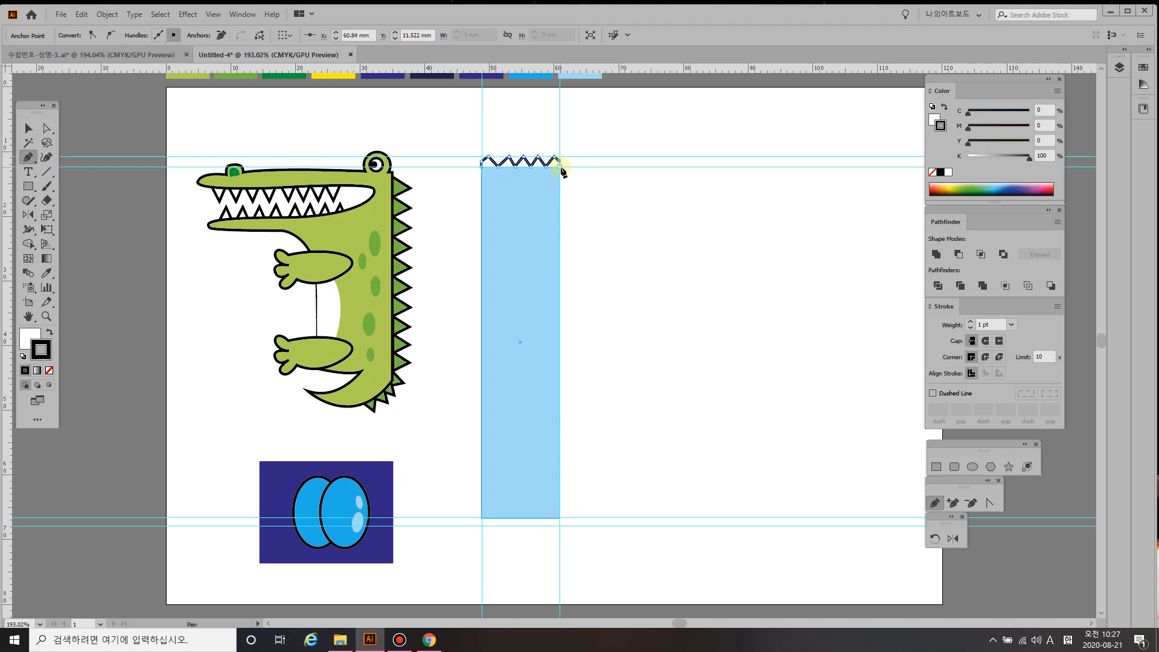
click(483, 167)
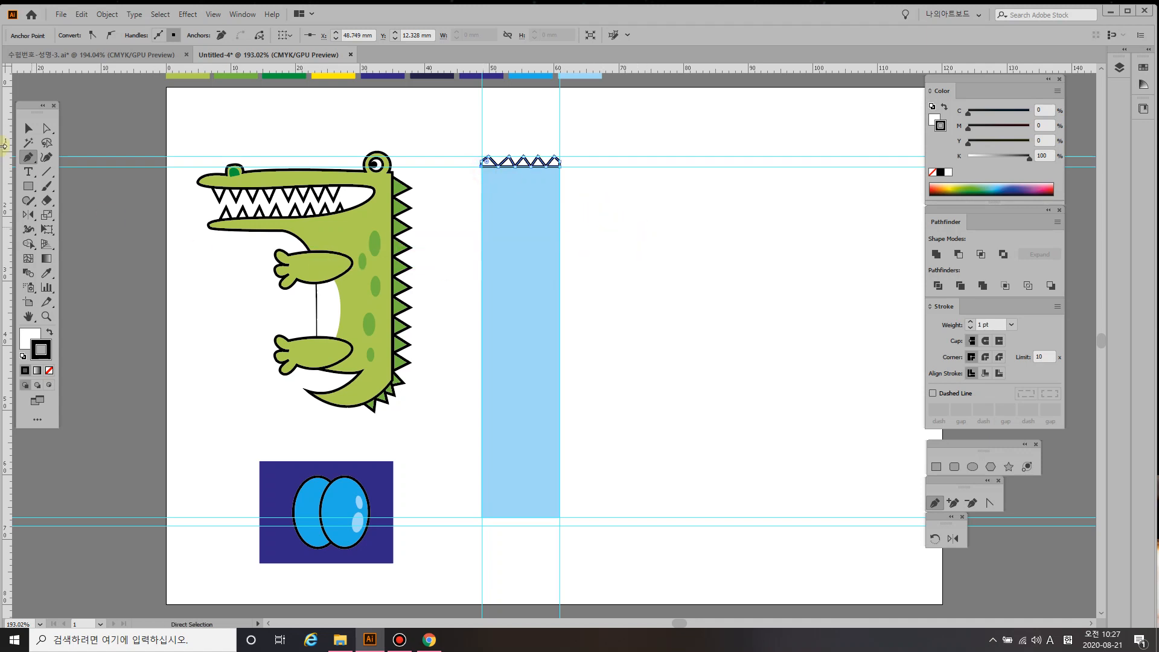
- Reflect a copy of the zigzag strip across a horizontal axis through the light blue rectangle's centre
click(28, 130)
drag(520, 178, 525, 179)
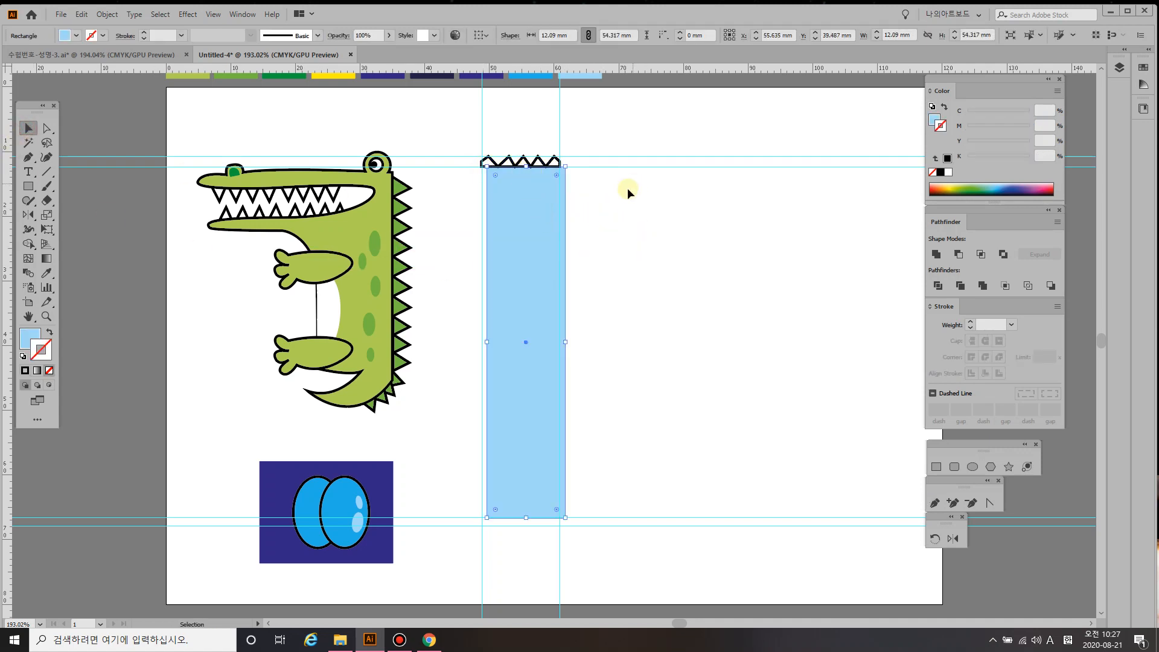
key(ctrl+z)
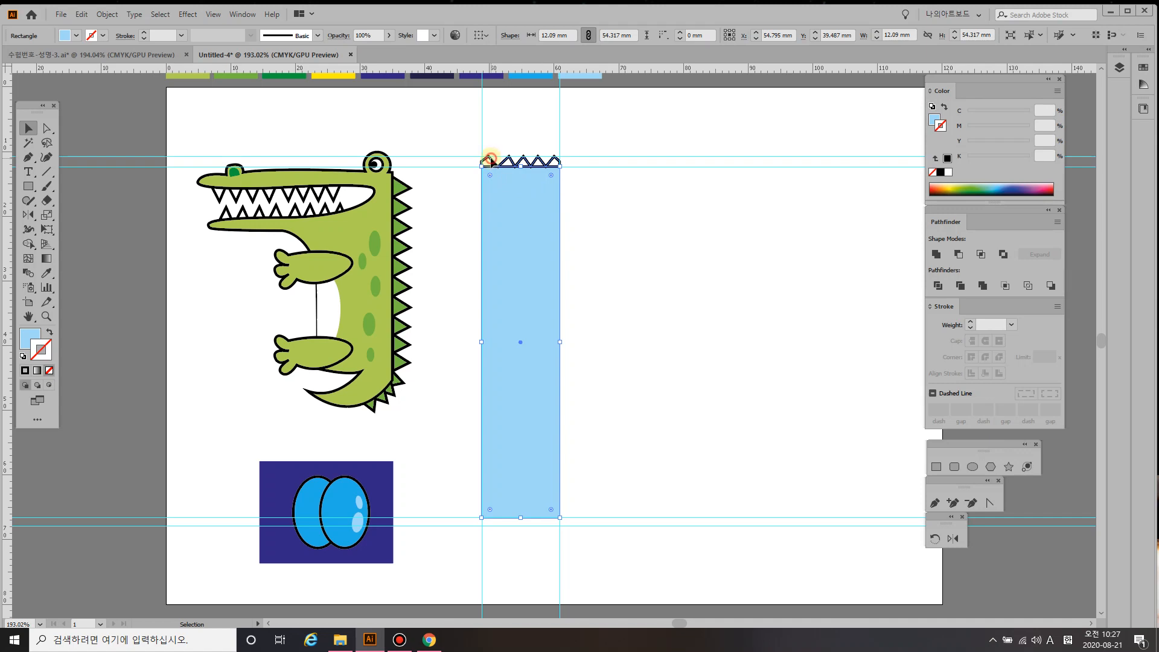
click(490, 161)
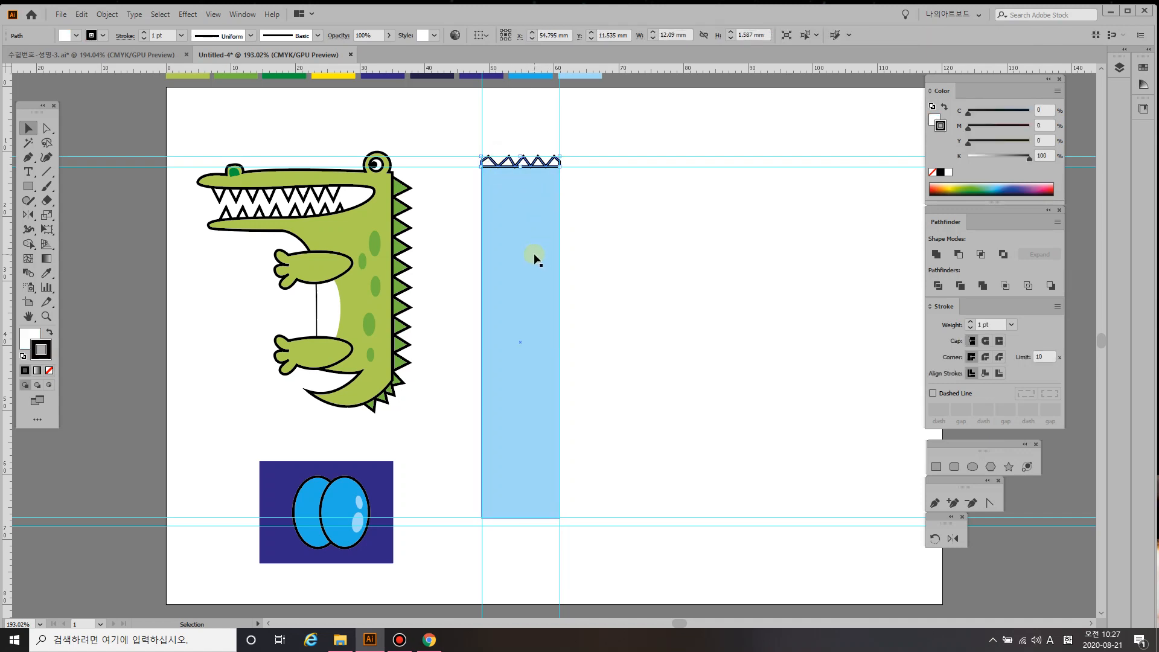
key(o)
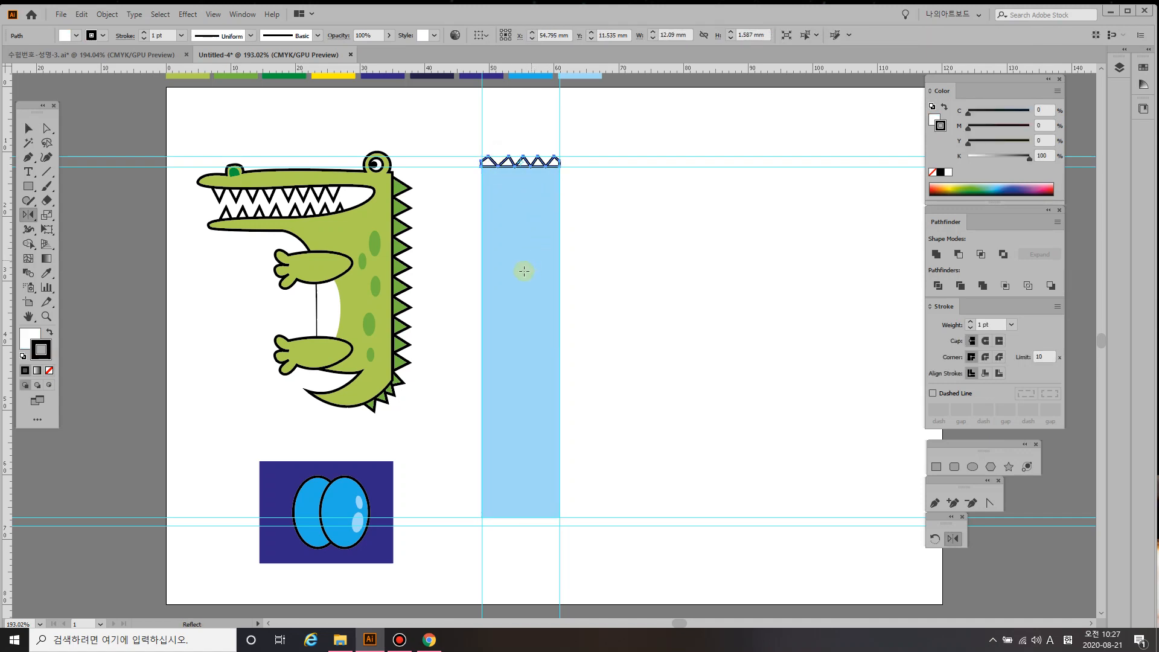
alt+click(517, 342)
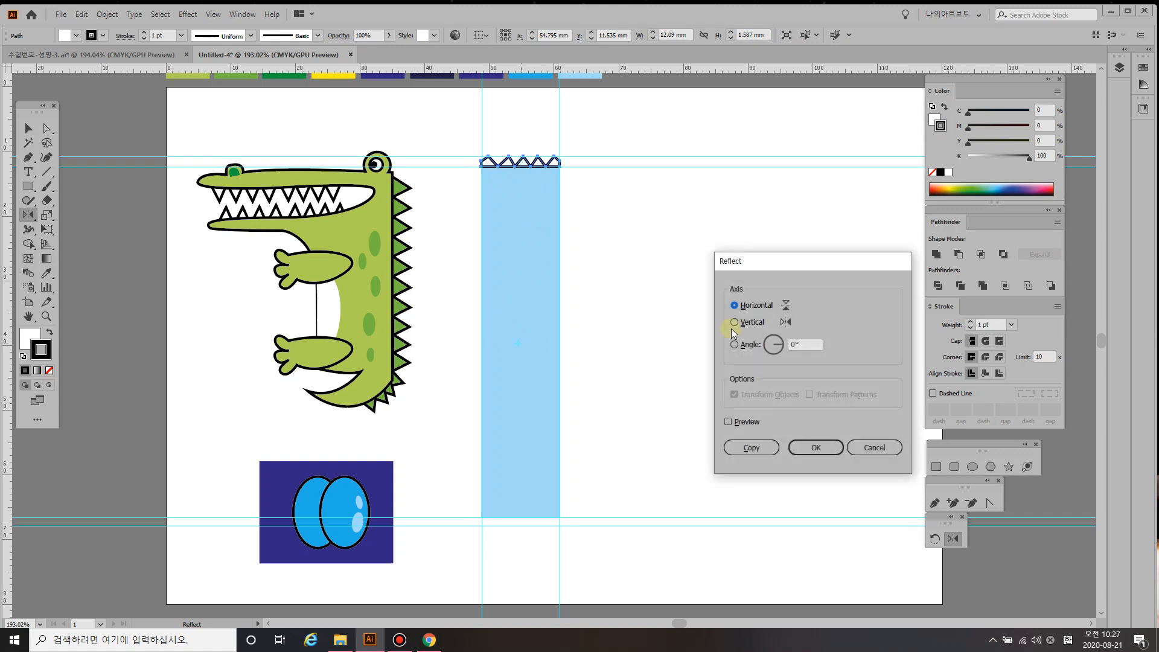
click(733, 452)
- Try to unite the light blue rectangle with both zigzag strips, and undo the operation
click(28, 127)
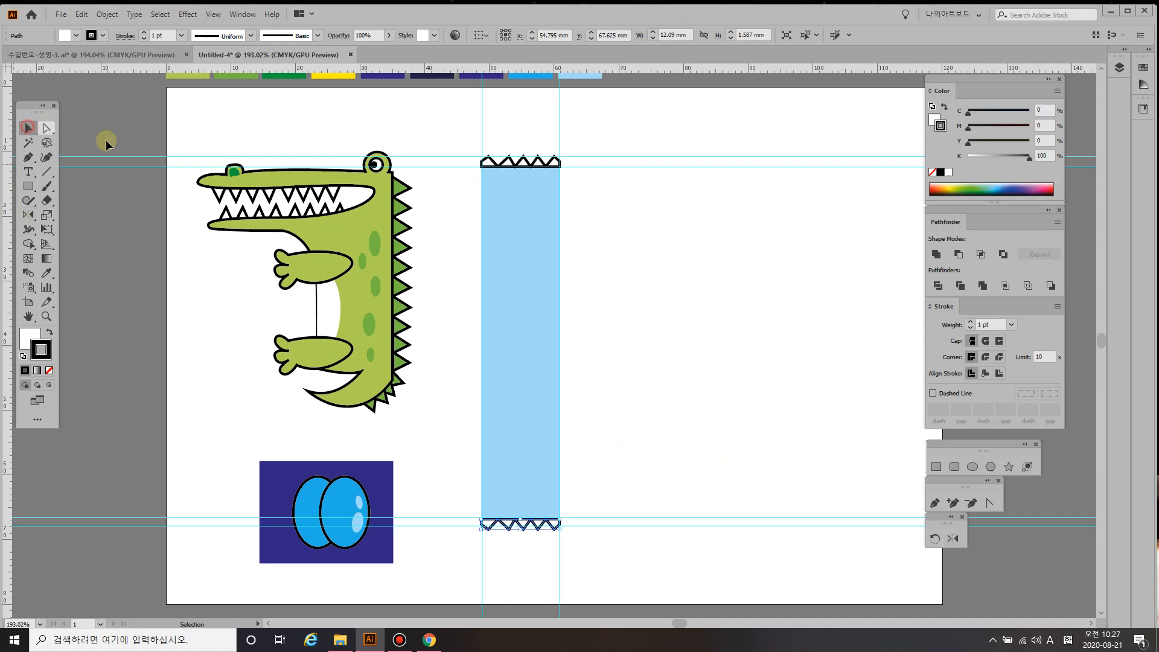
drag(479, 183, 602, 567)
click(936, 255)
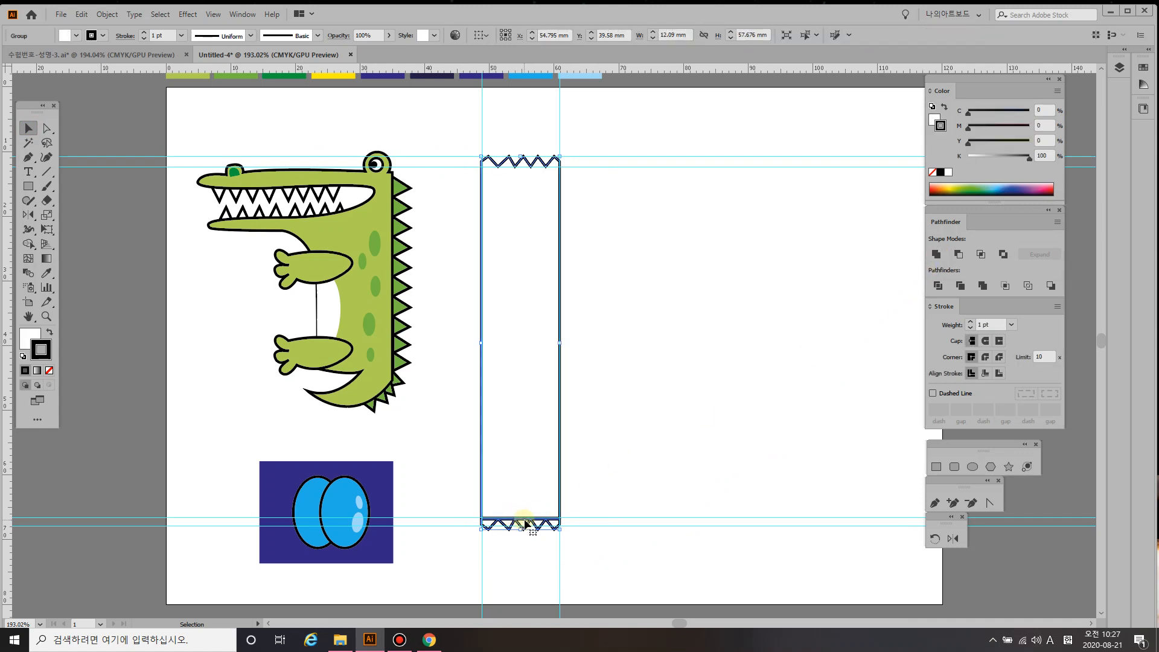
key(ctrl+z)
click(602, 516)
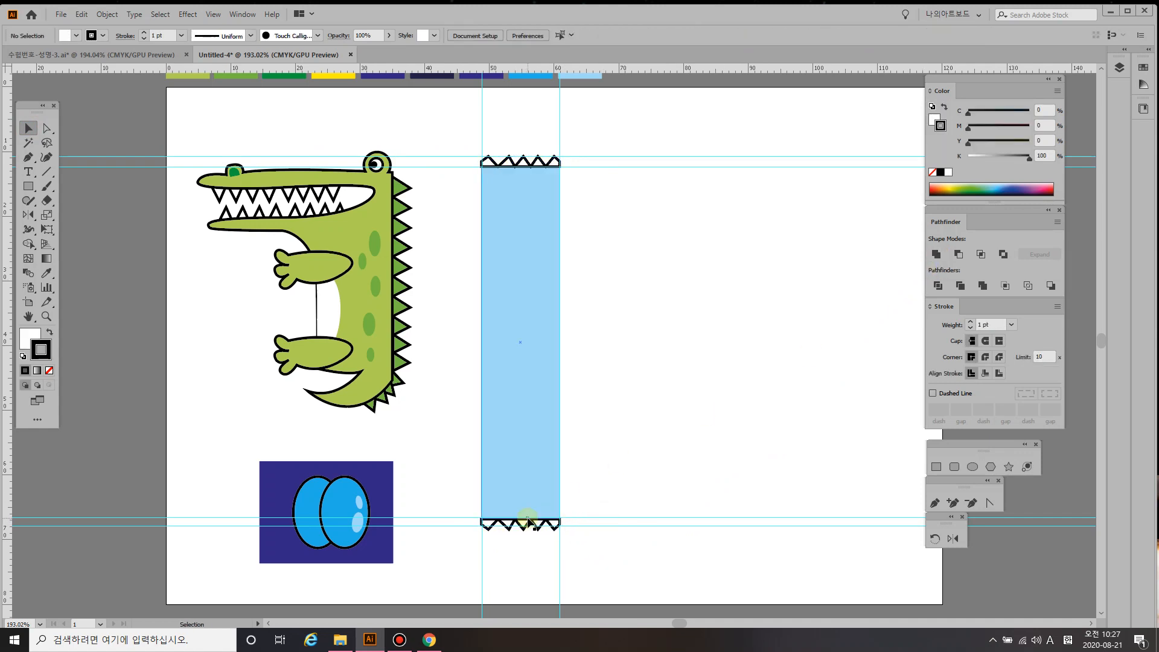
- Nudge the light blue rectangle up about 0.35 mm and the lower zigzag strip up about 0.7 mm so the pieces overlap
click(527, 517)
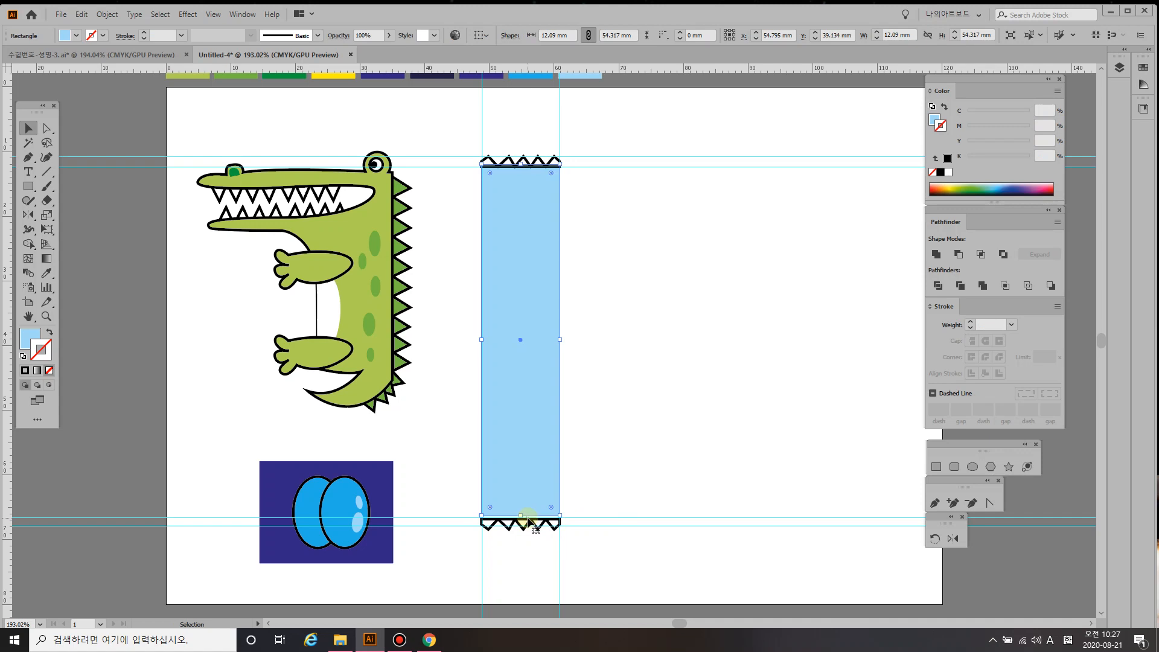
key(Delete)
key(ctrl+z)
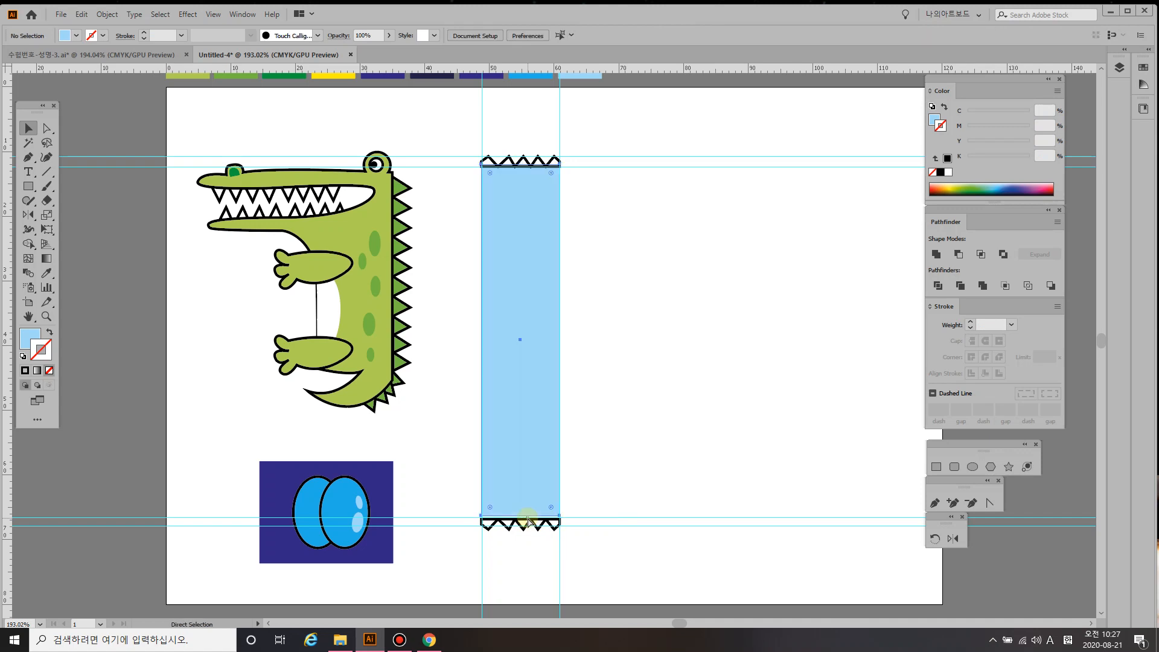
click(574, 536)
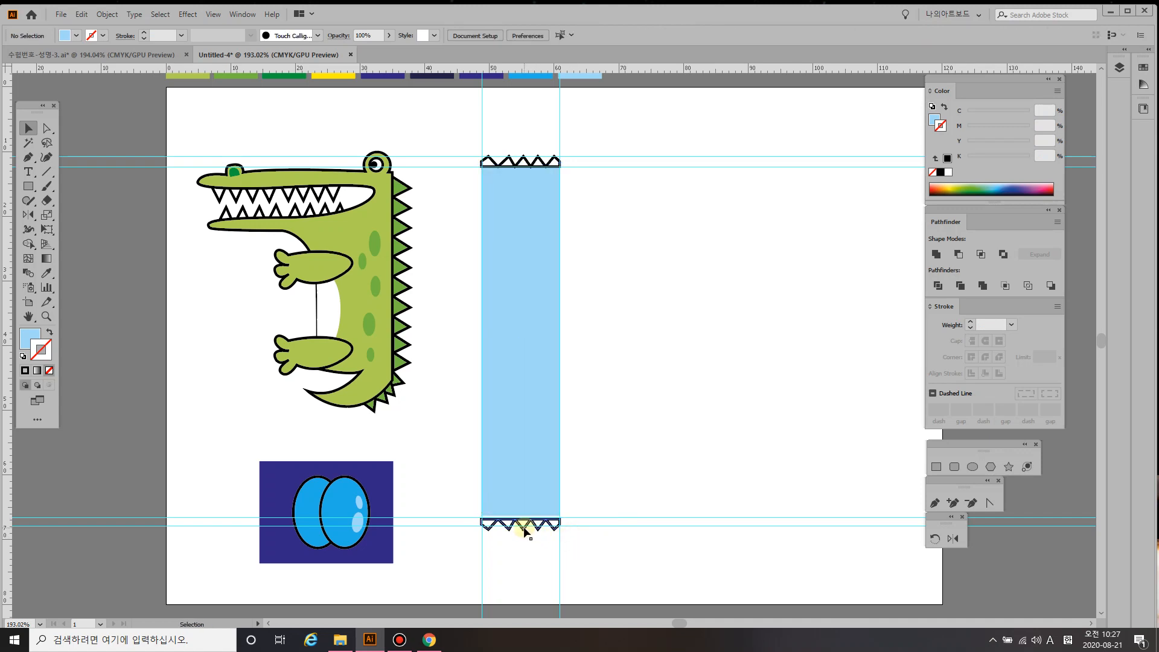
click(524, 530)
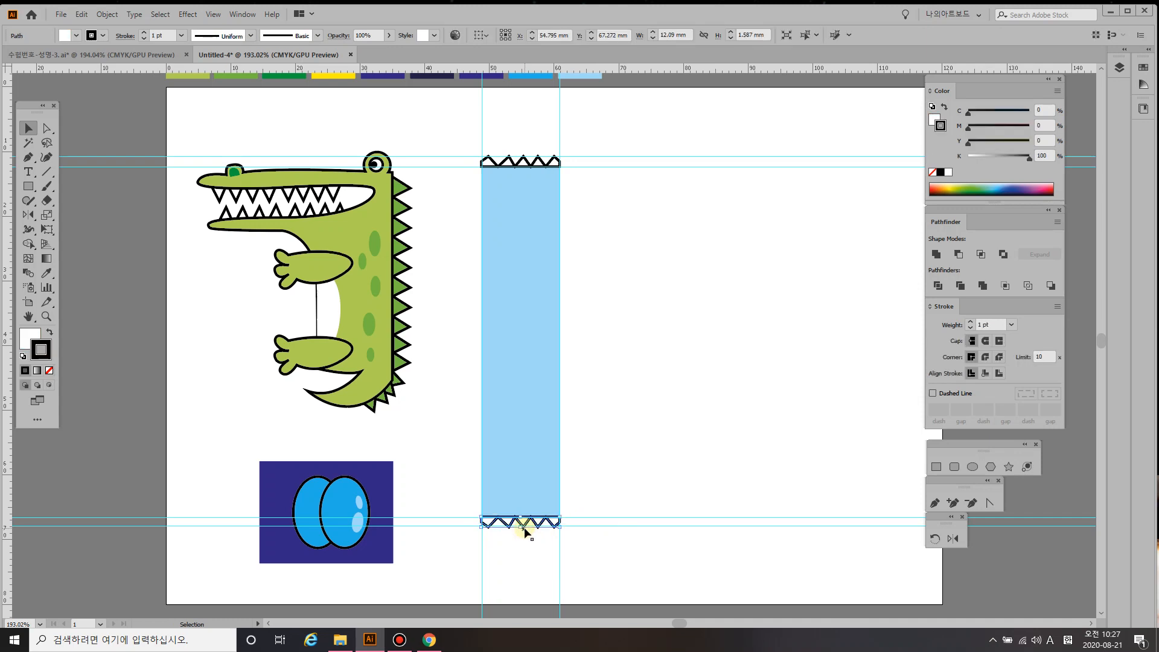
key(Up)
- Unite the rectangle and both zigzag strips into a single stick outline
drag(465, 154, 581, 546)
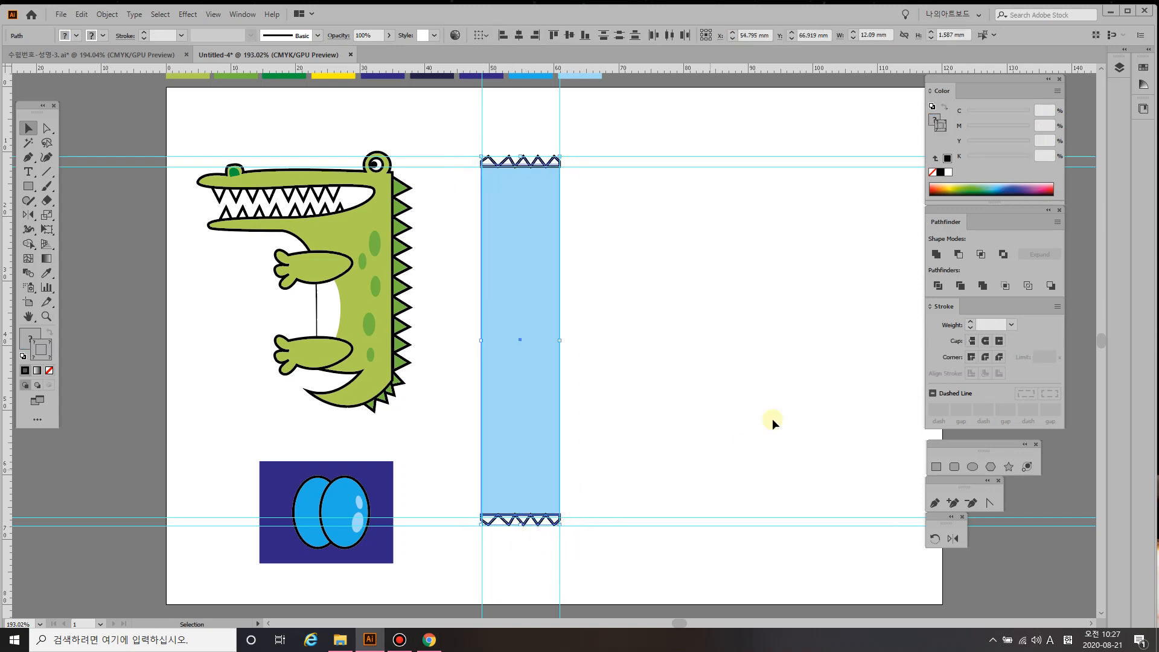
click(935, 254)
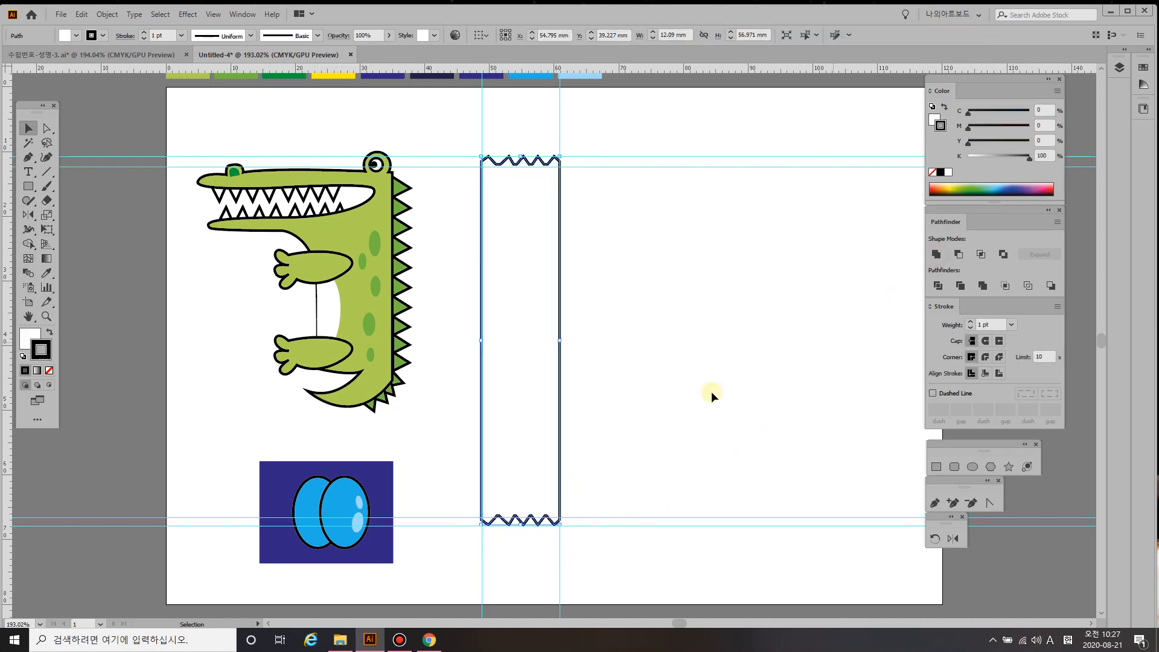
click(632, 402)
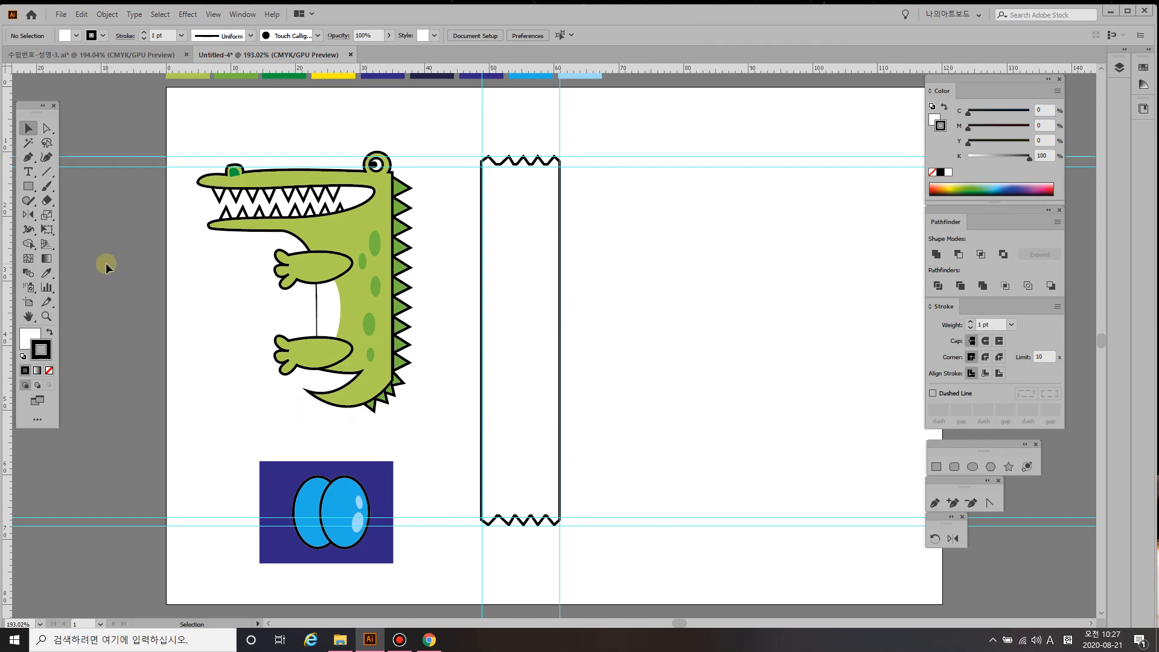
- Draw a horizontal line segment across the upper part of the stick, extending past both of its sides
click(51, 179)
drag(460, 232, 587, 237)
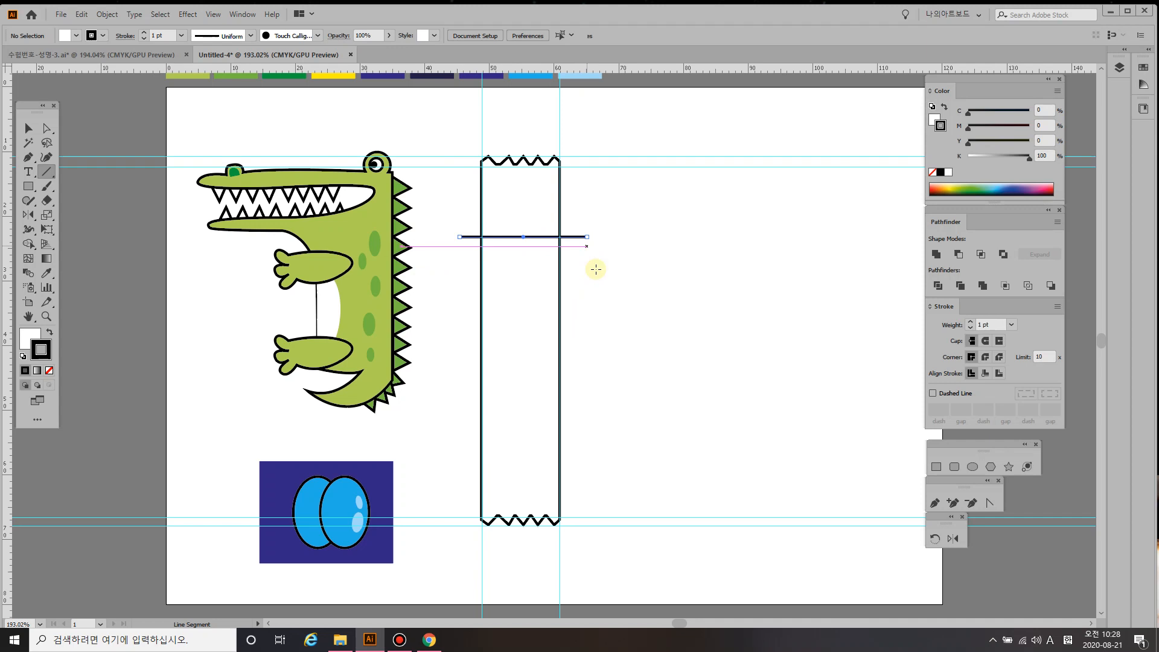
ctrl+click(636, 392)
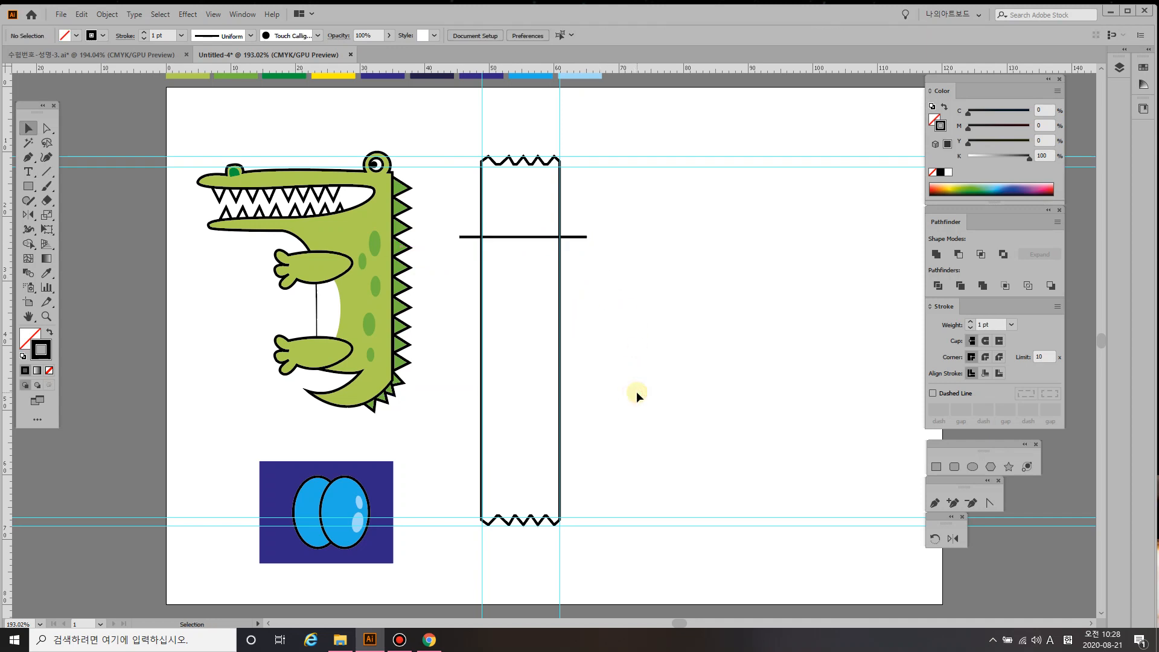
- Draw an open zigzag line across the stick's lower part, extending past both sides, with peaks near Y 60.2 mm and valleys near 62.5 mm
key(p)
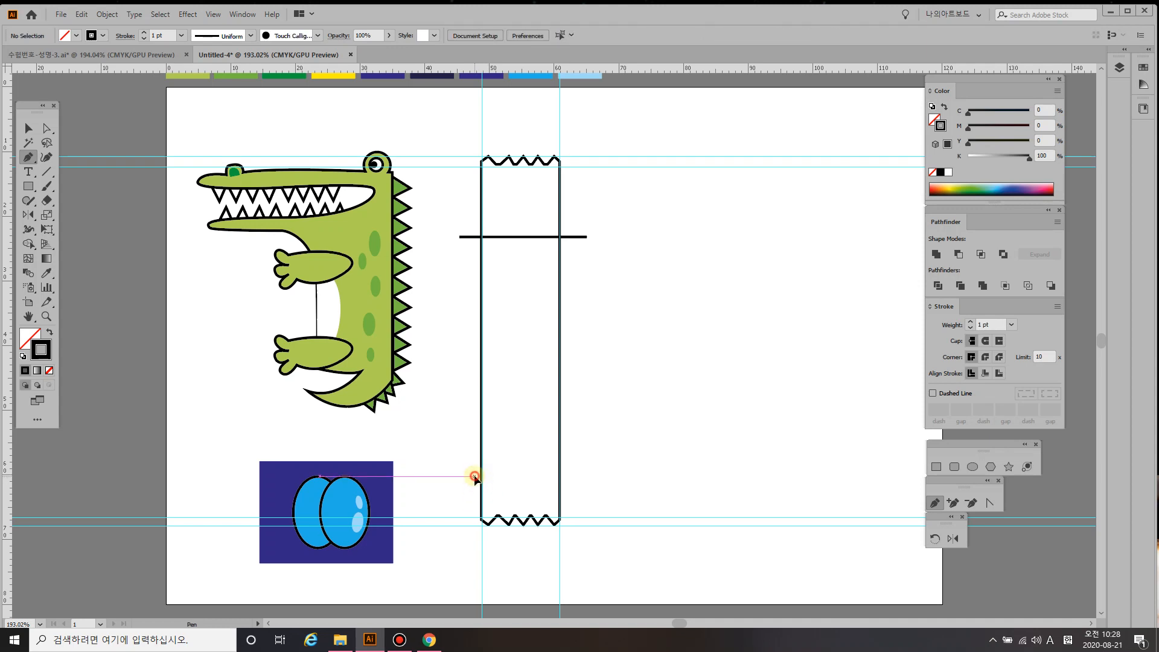
drag(474, 476, 493, 492)
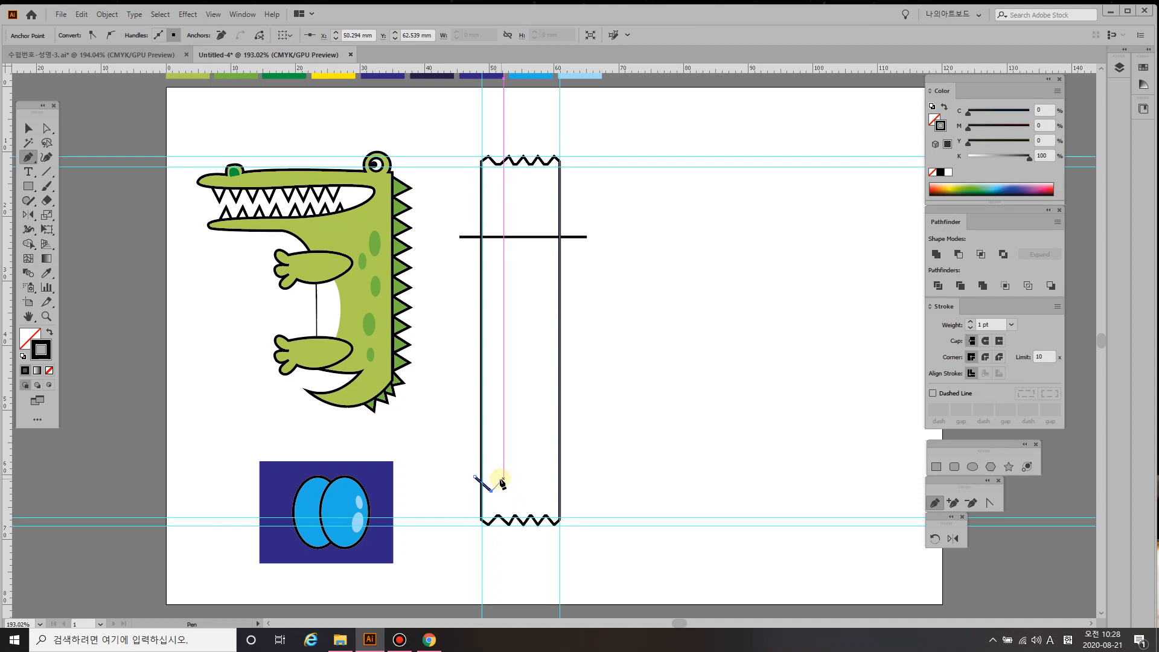
click(498, 476)
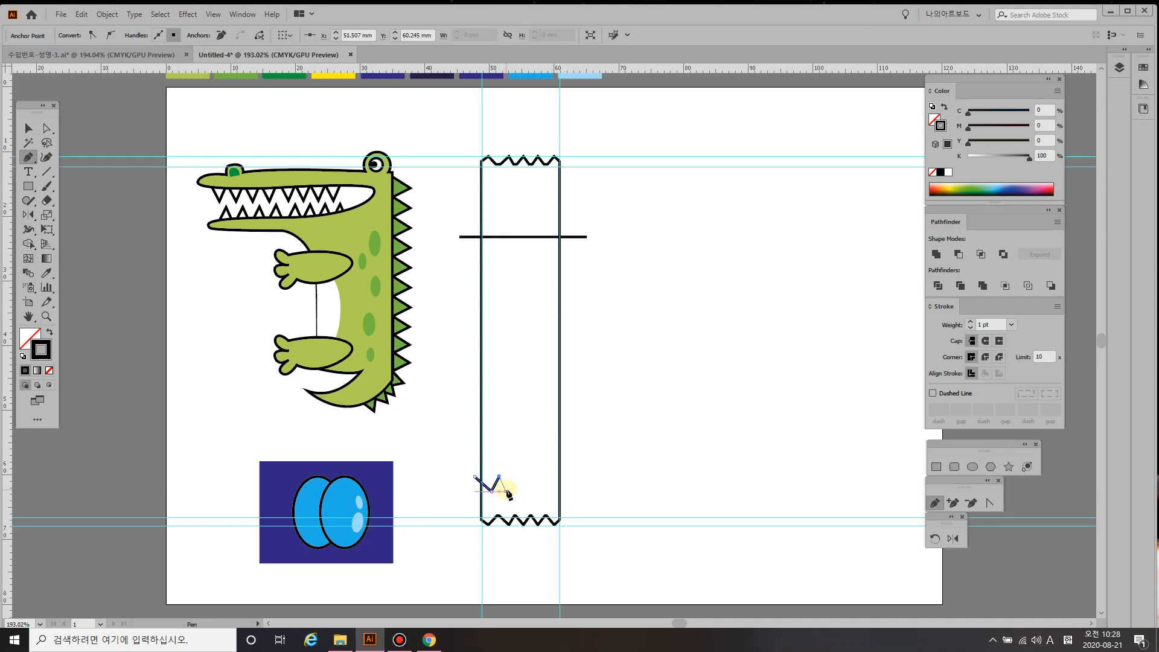
click(508, 491)
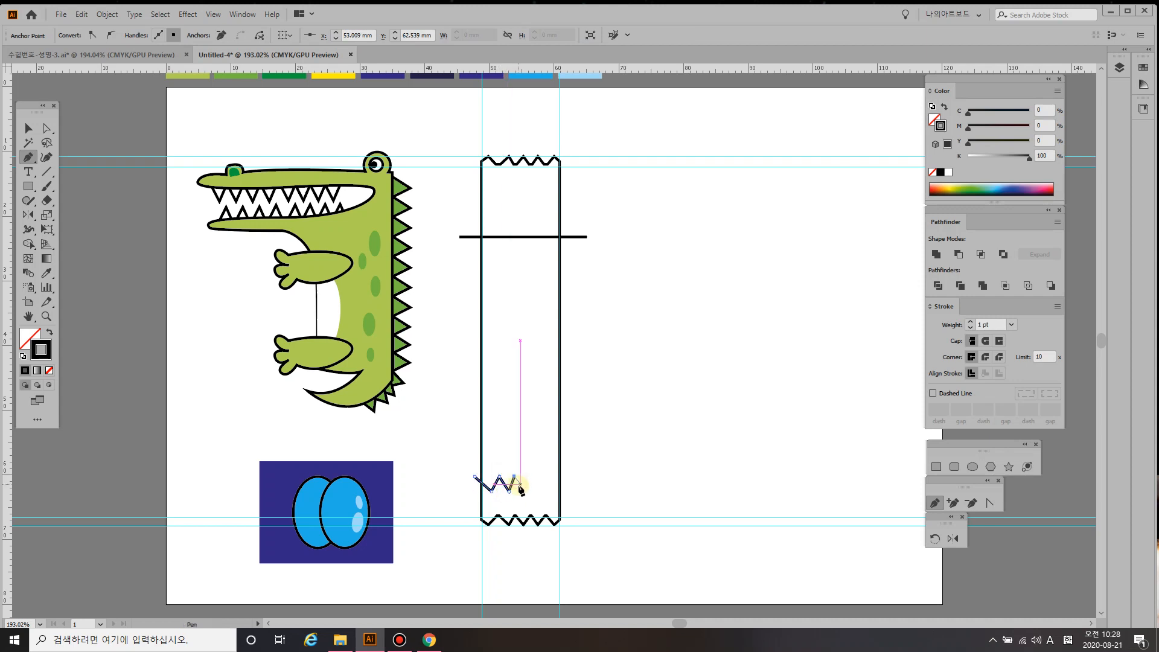
click(519, 491)
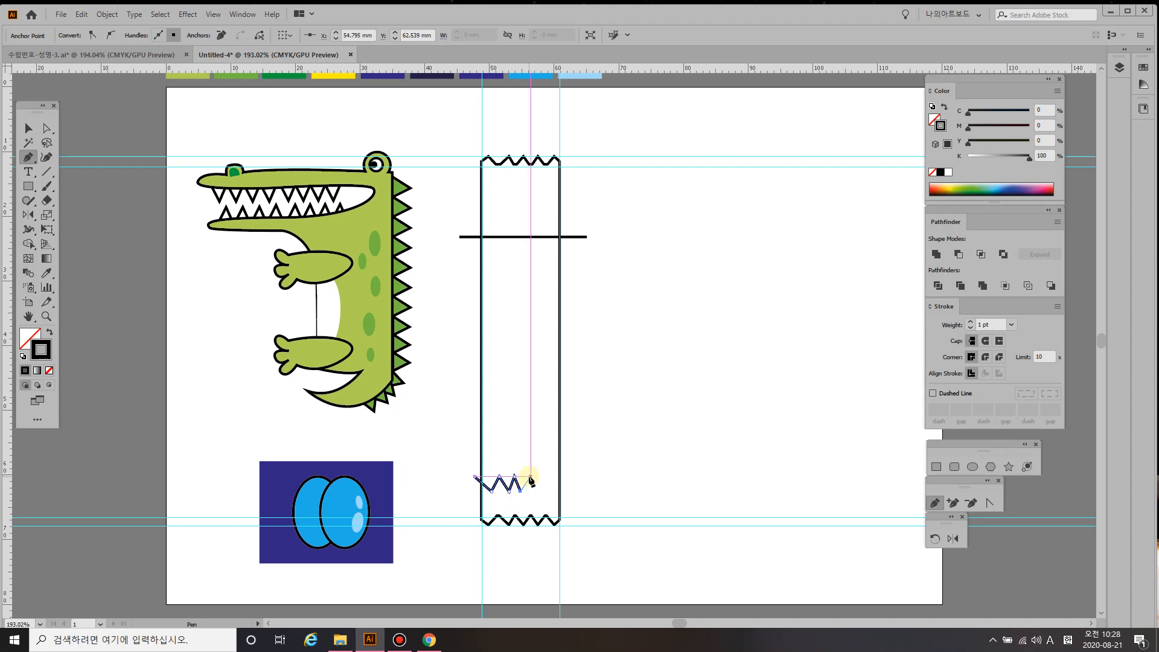
click(530, 476)
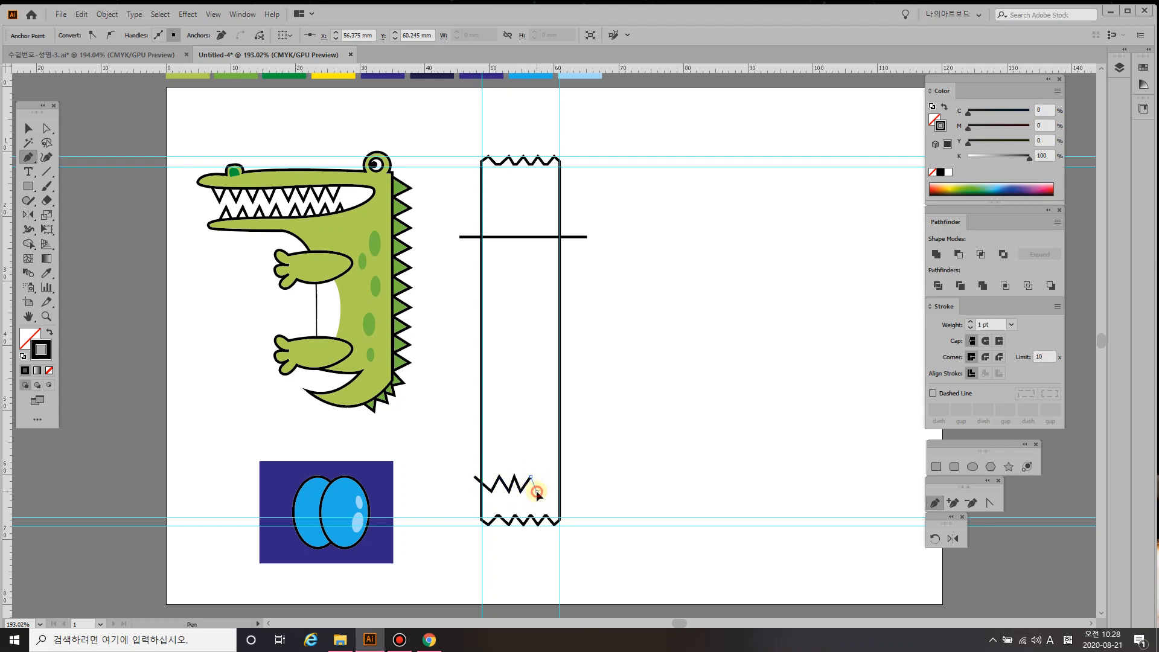
click(537, 491)
click(543, 477)
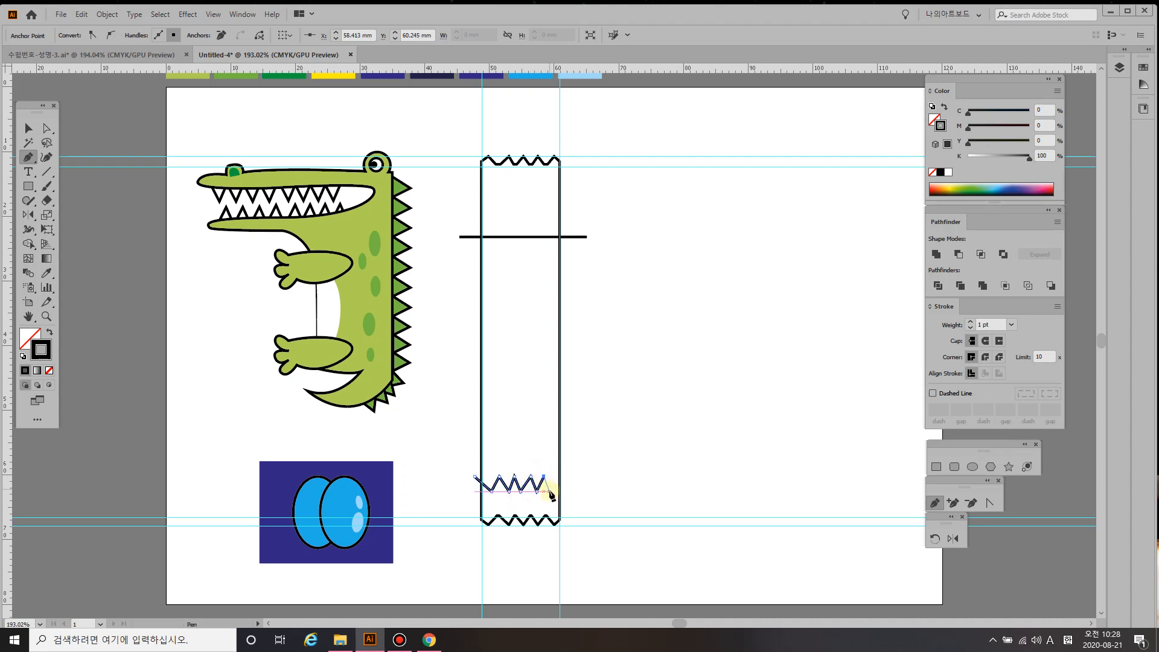
click(550, 492)
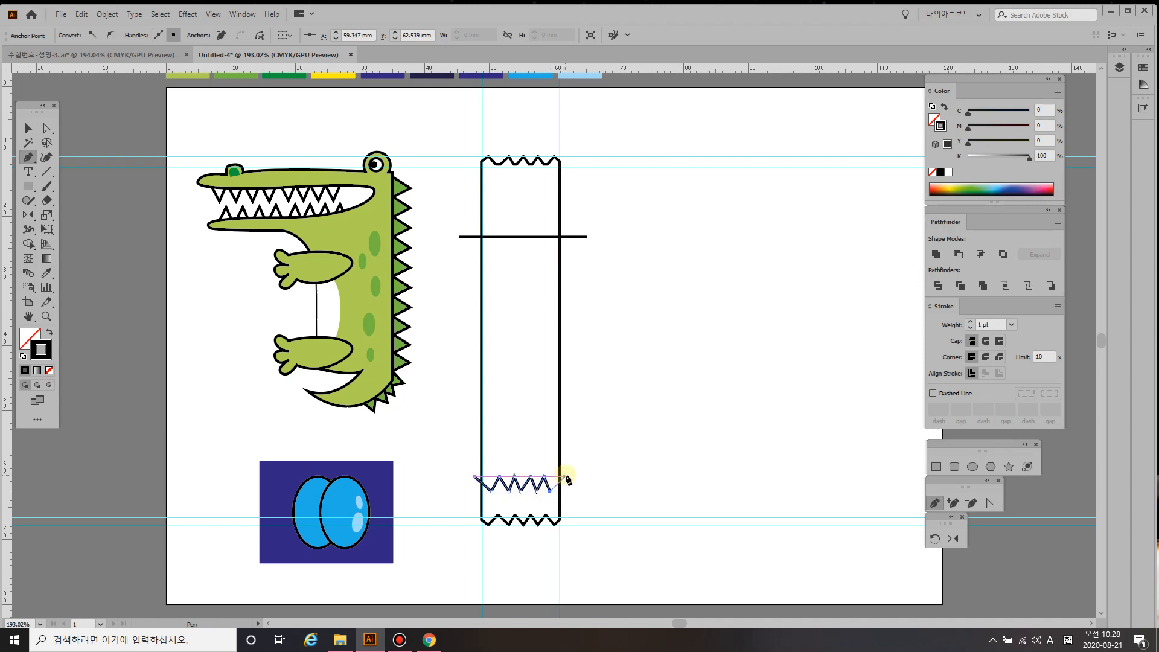
click(566, 472)
key(v)
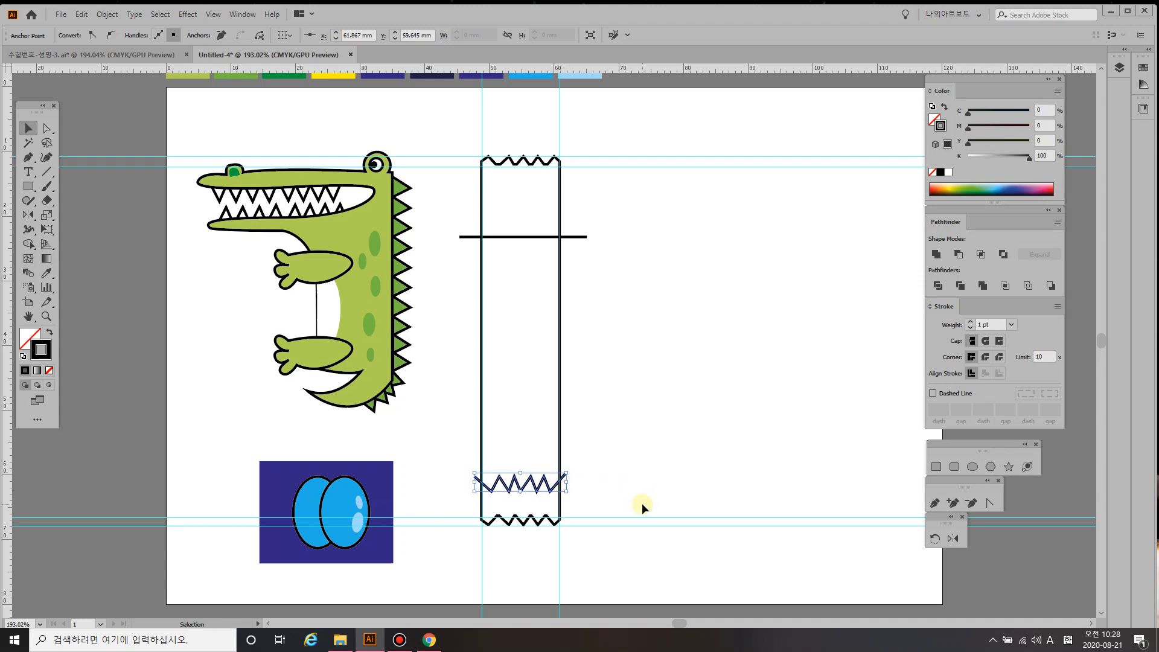
click(639, 486)
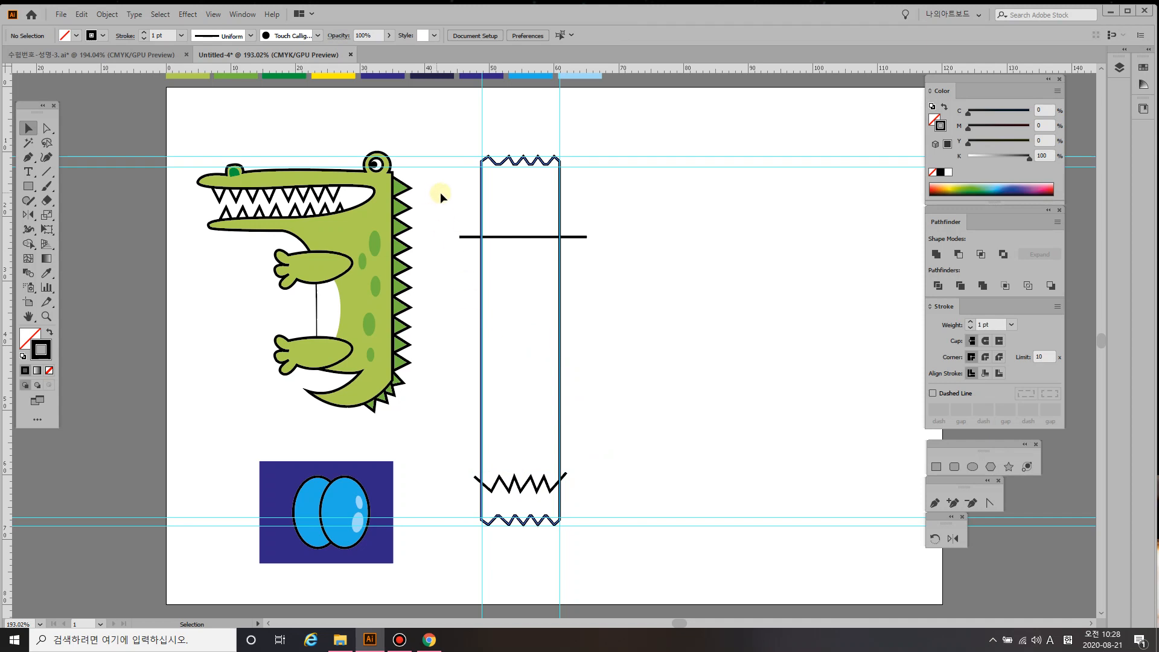
- Divide the stick outline along the straight line and the zigzag line, and ungroup the resulting pieces
drag(445, 171, 612, 534)
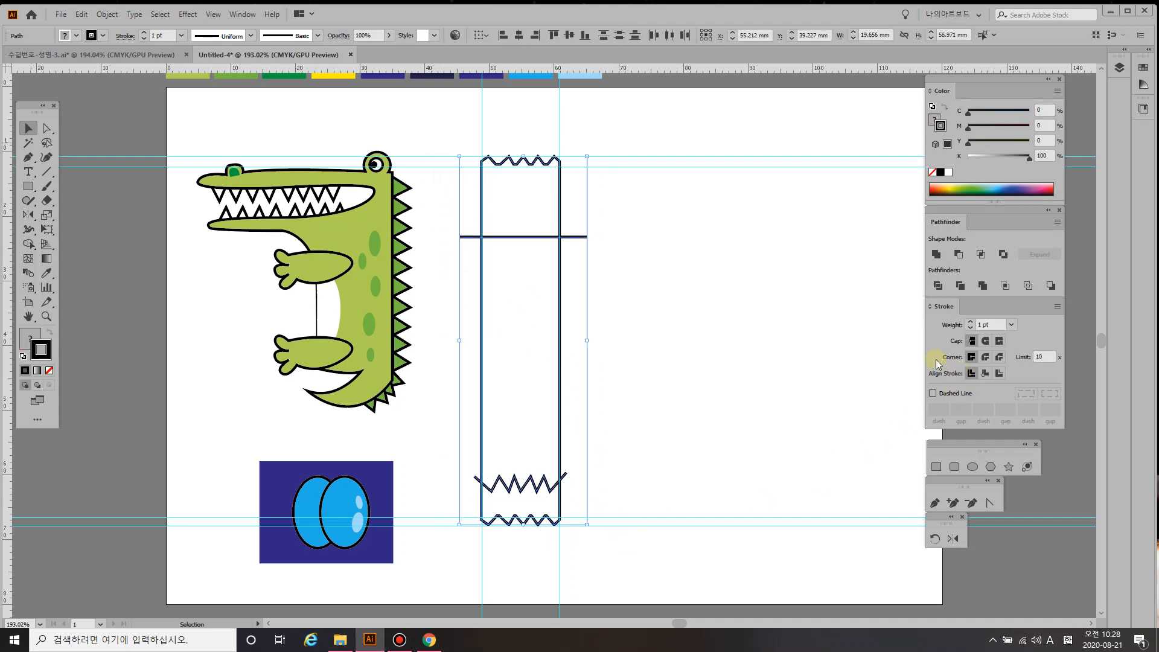
click(938, 285)
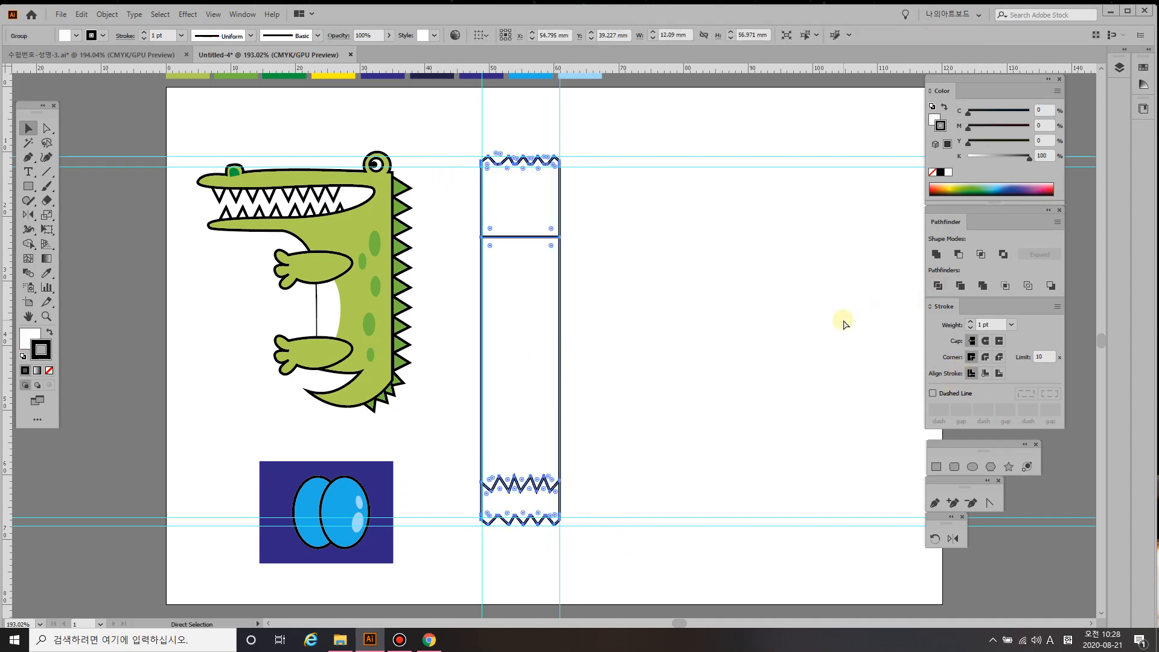
key(ctrl+shift+g)
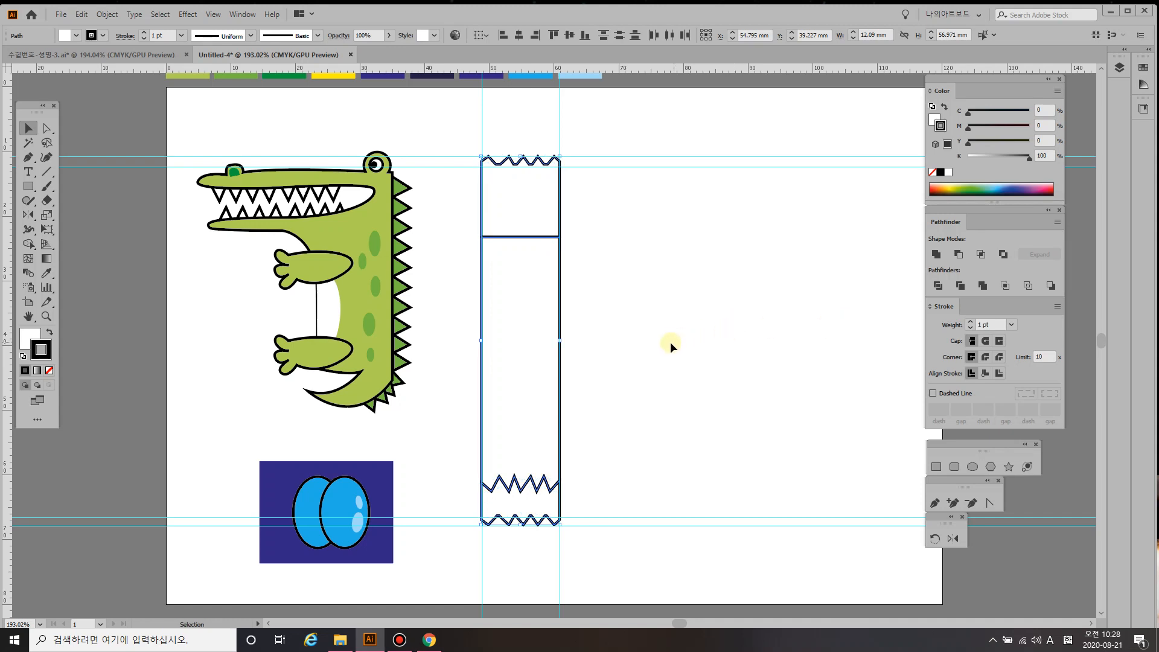
key(ctrl+h)
click(657, 335)
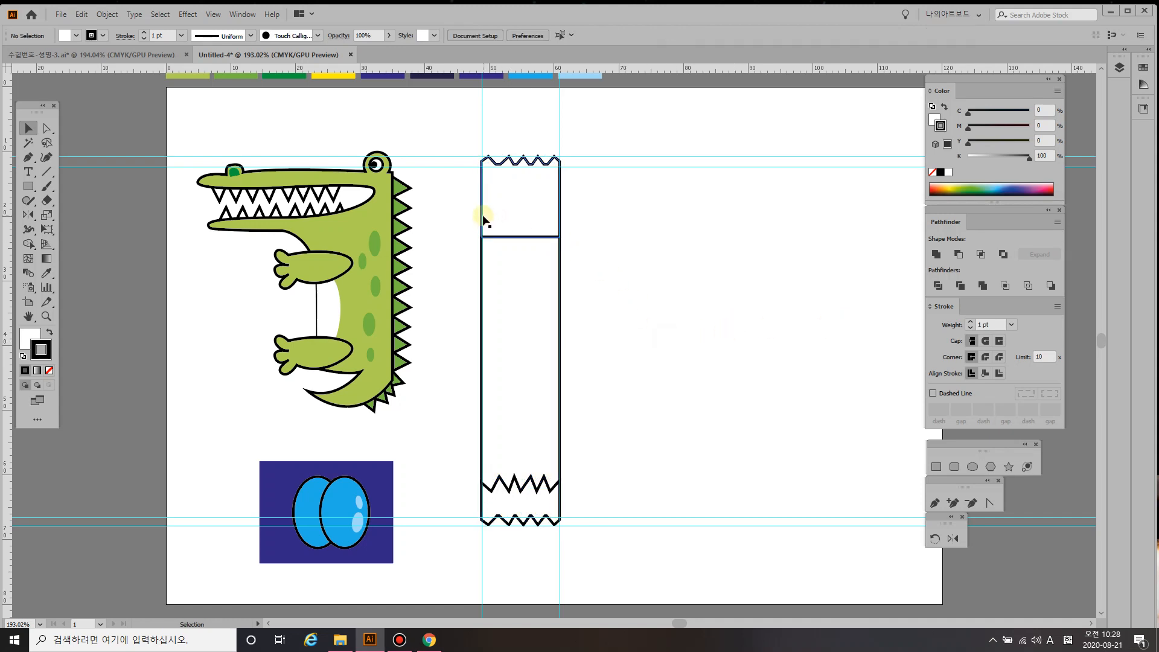
- Remove the stroke from the stick's top section and open the gradient settings for its fill
click(483, 217)
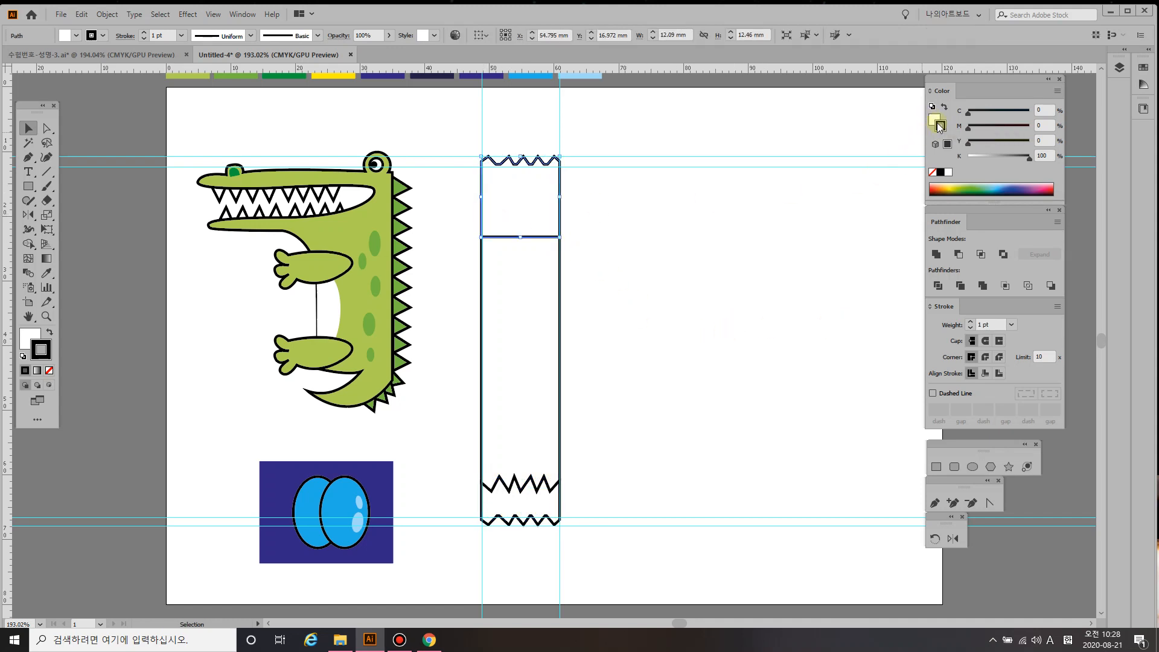
click(932, 174)
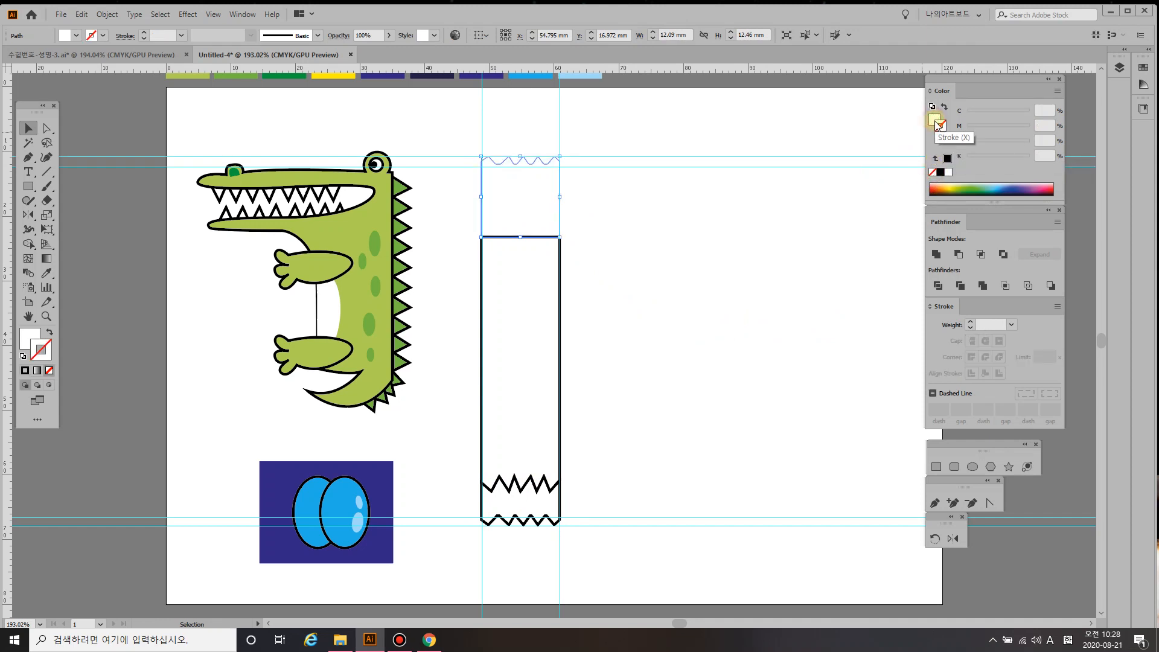
click(934, 122)
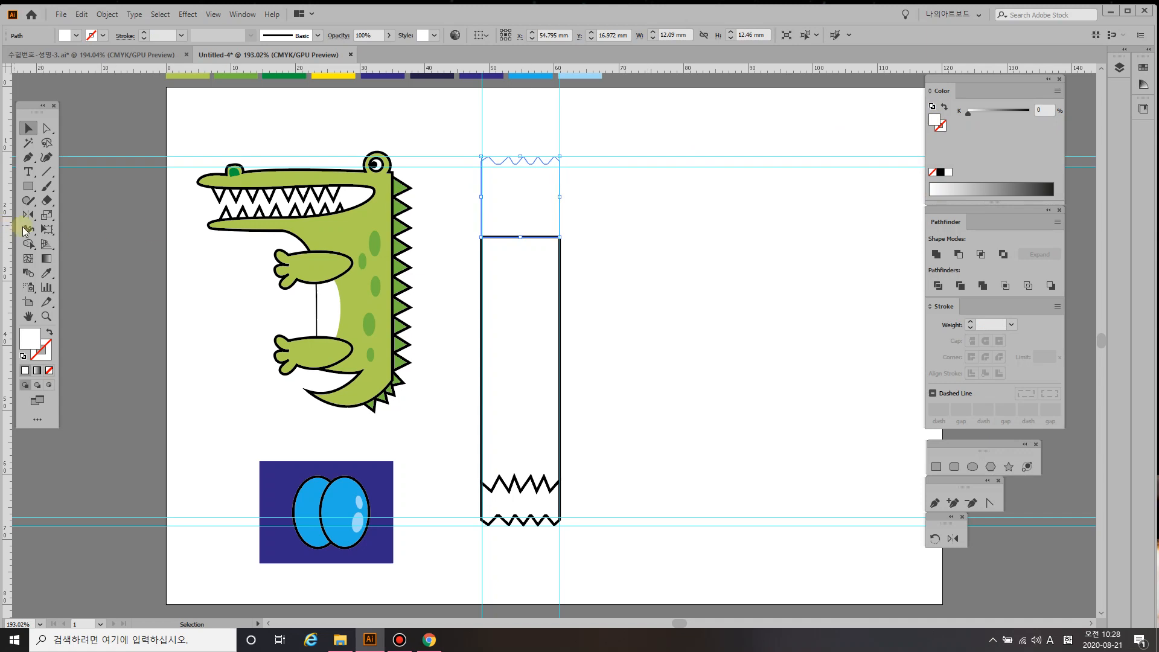
click(47, 259)
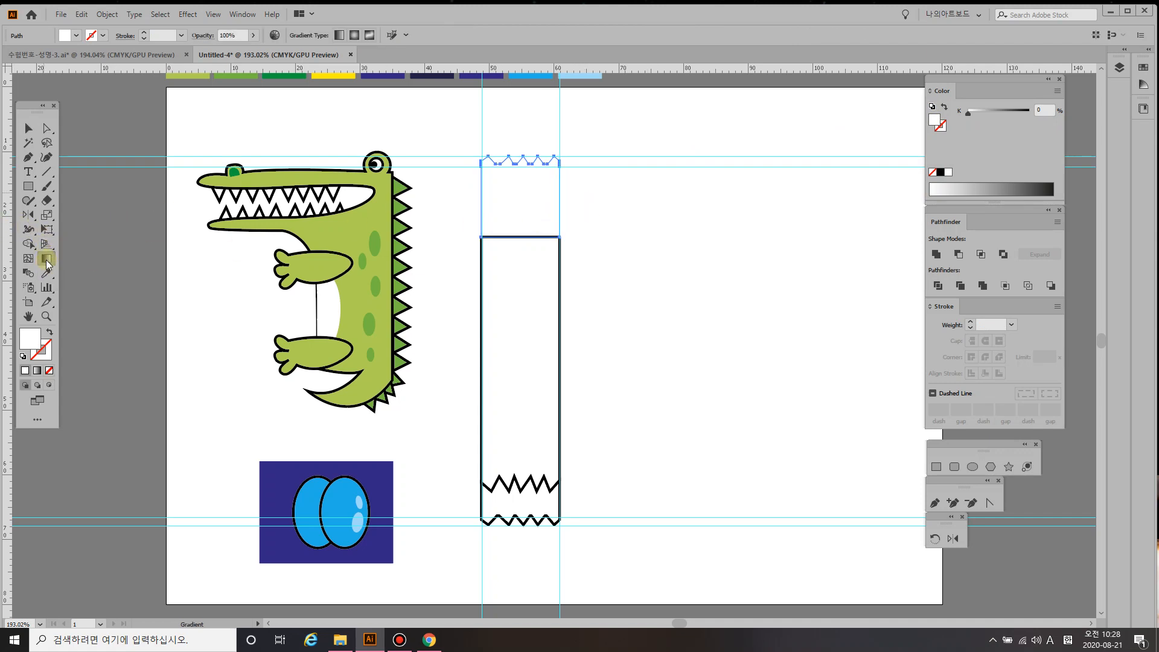
double_click(47, 263)
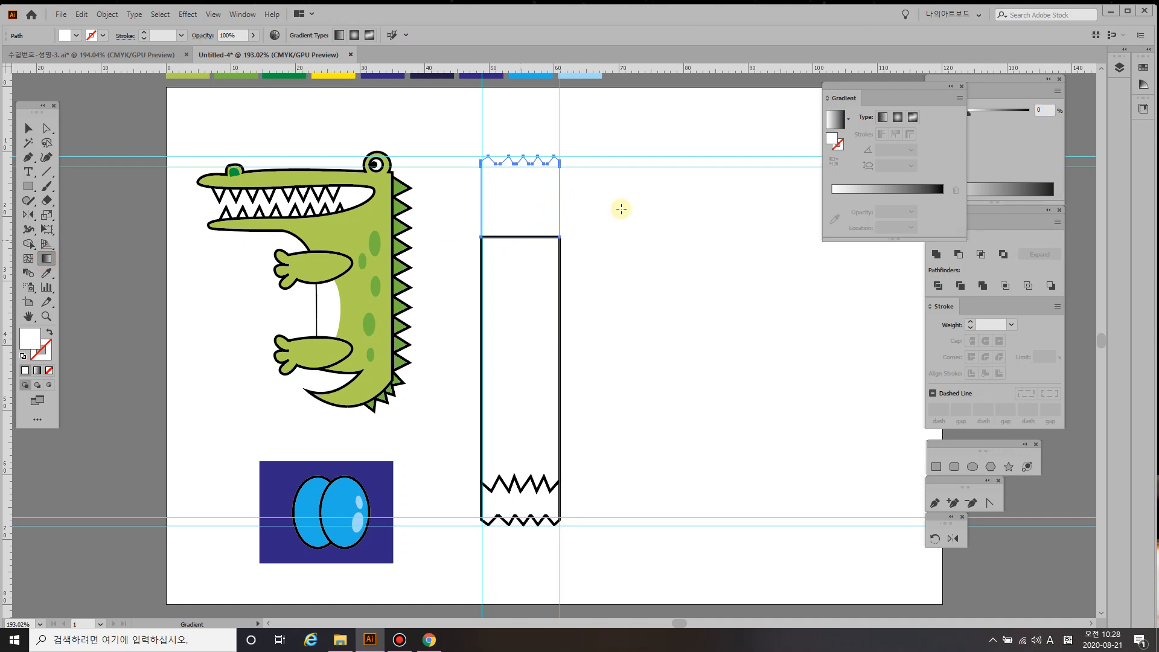
- Fill the top toothed section with a linear gradient, adding a stop near the middle and making the start stop black in CMYK
click(881, 118)
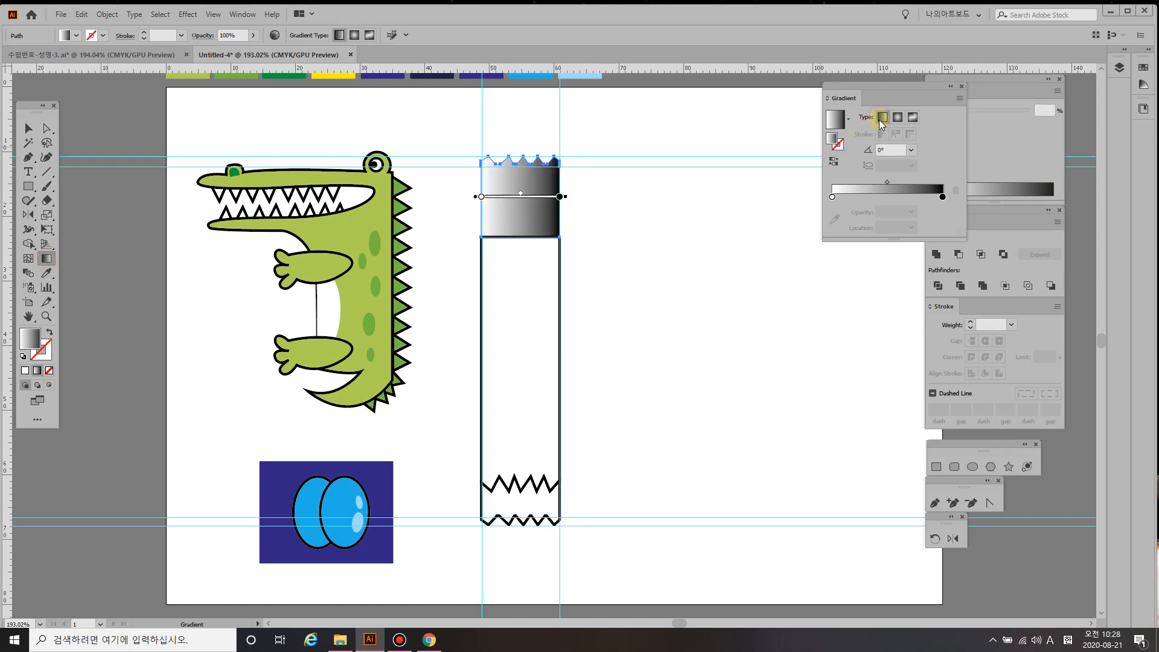
click(887, 198)
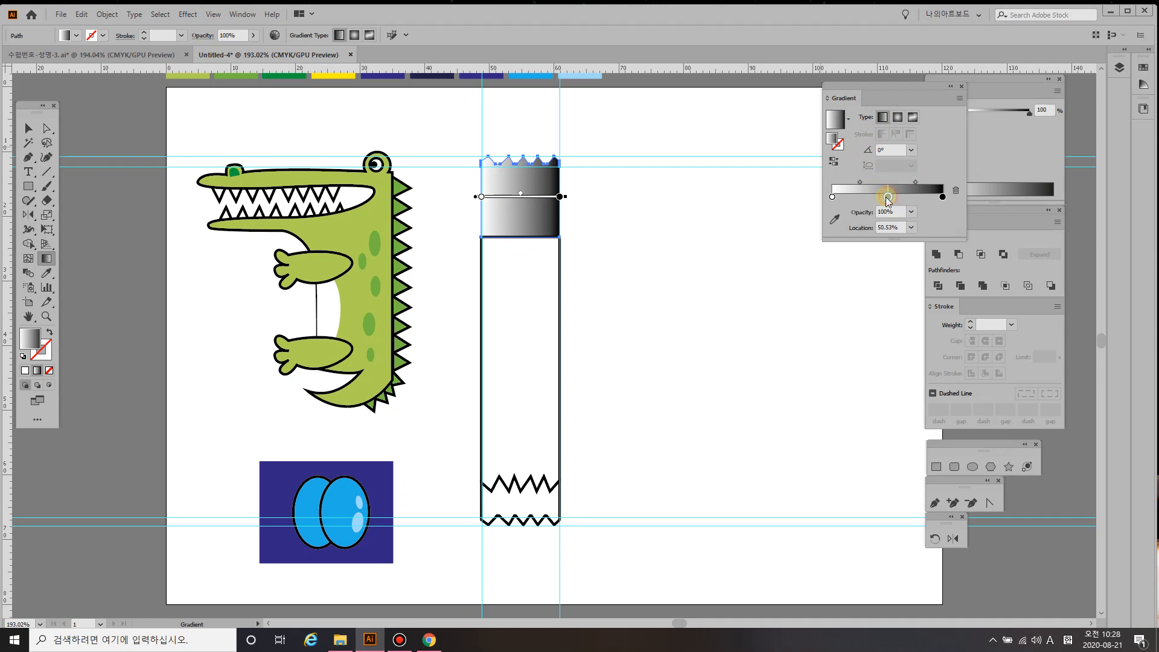
double_click(832, 197)
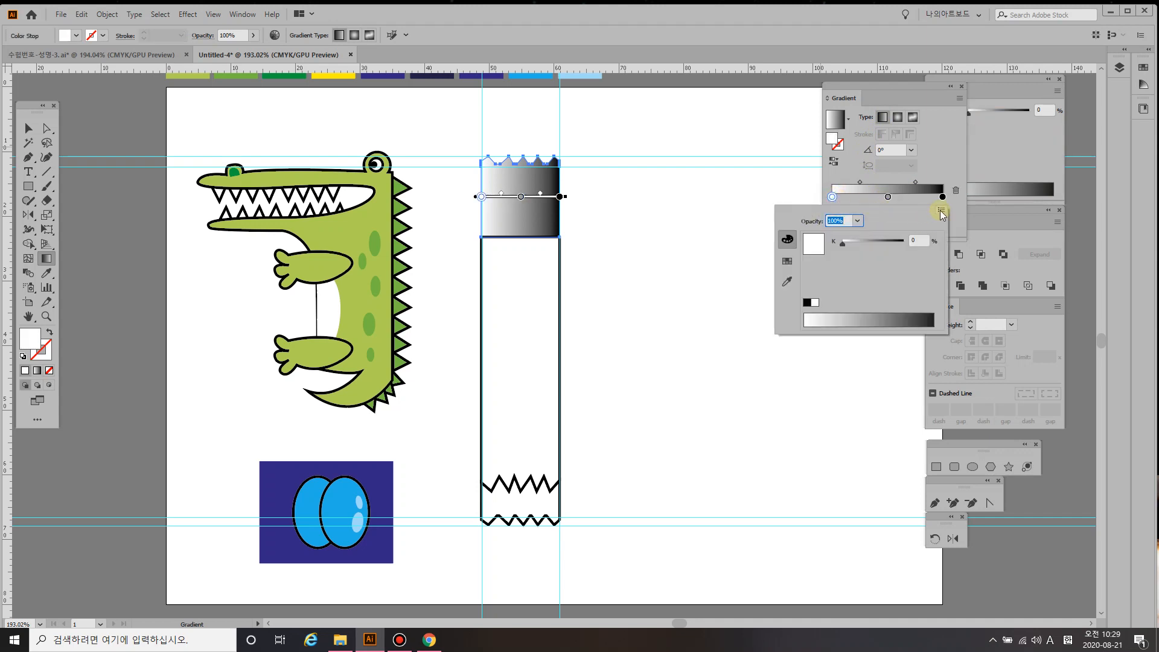
click(939, 210)
click(971, 256)
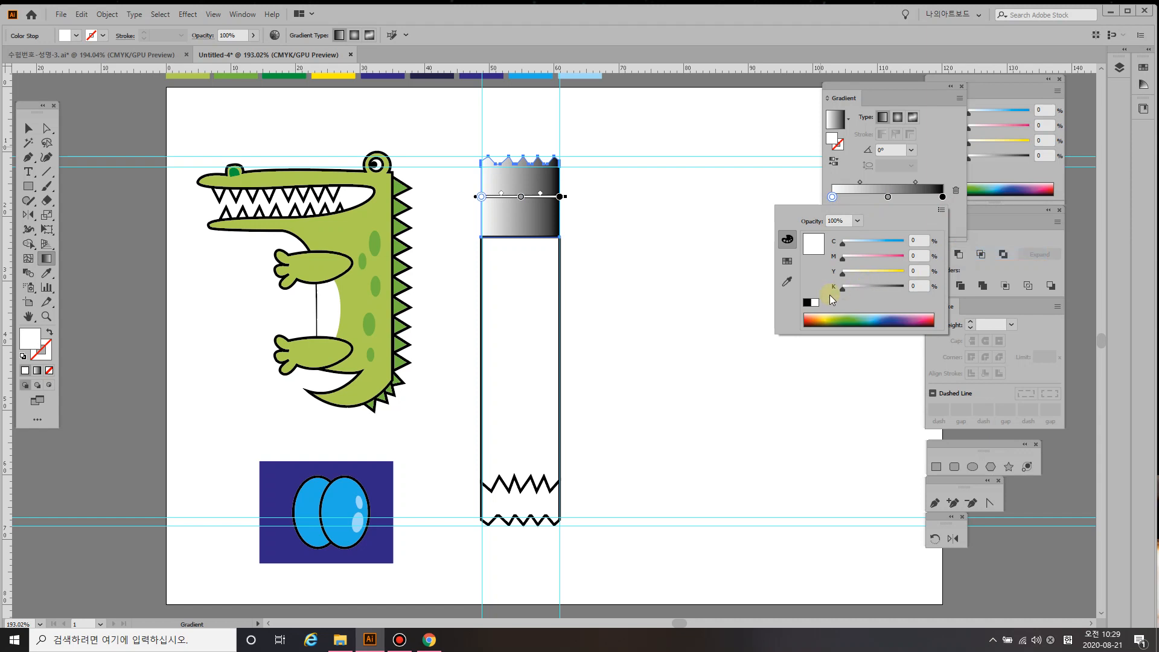
click(807, 302)
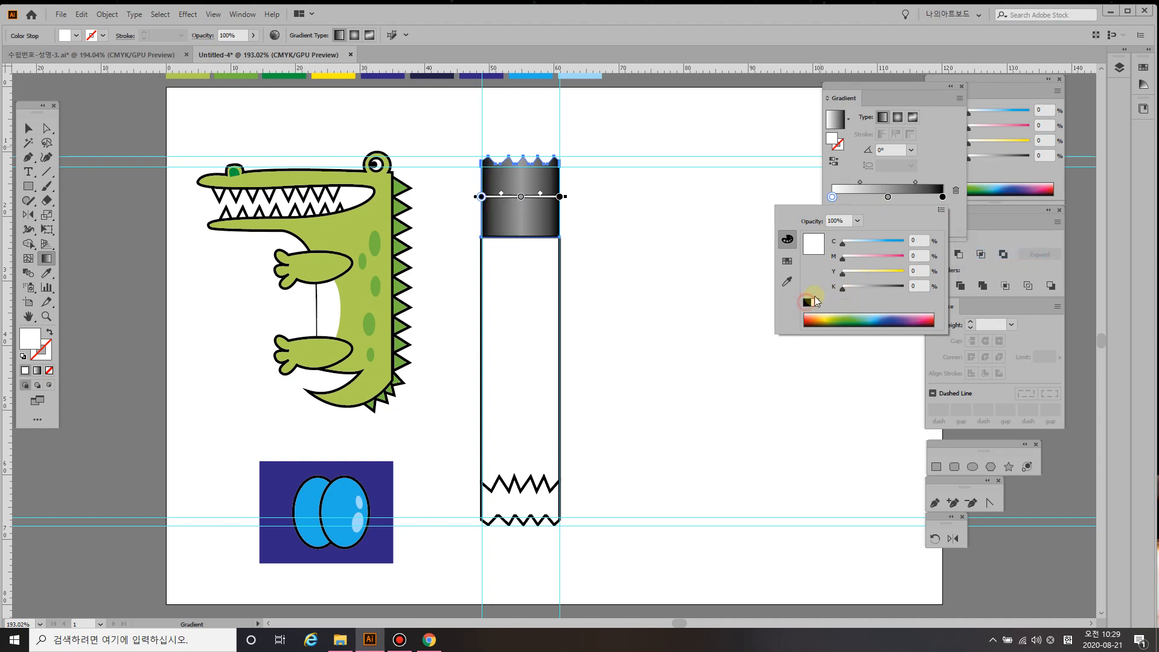
- Set the middle gradient stop of the top section to K 50%
click(888, 197)
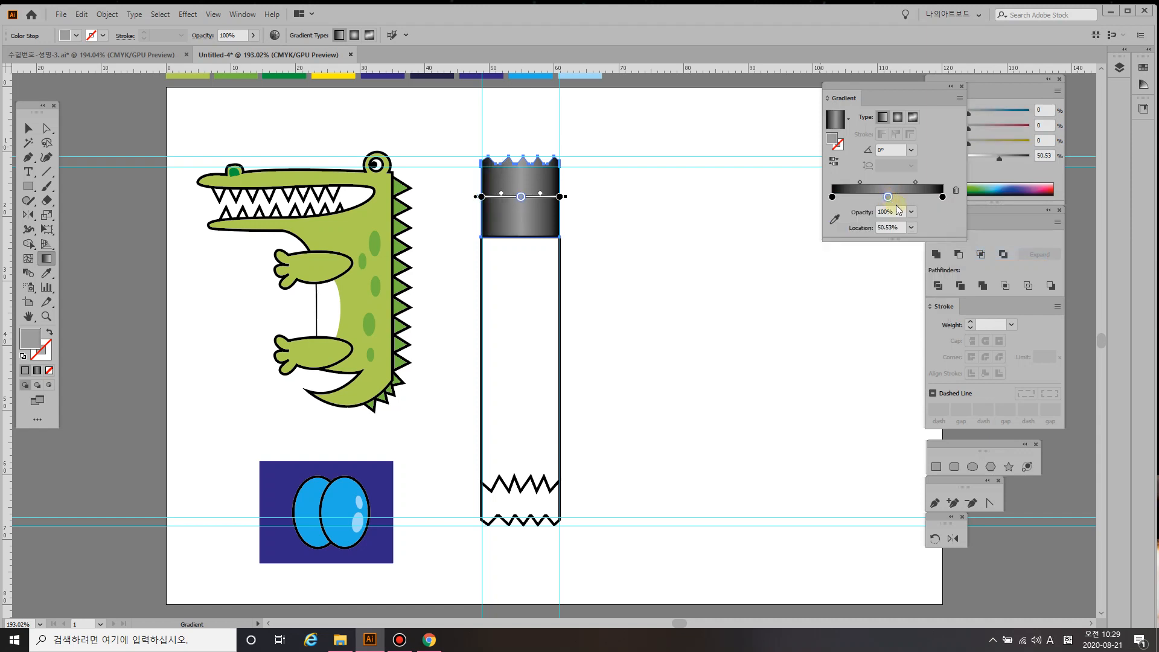
double_click(888, 197)
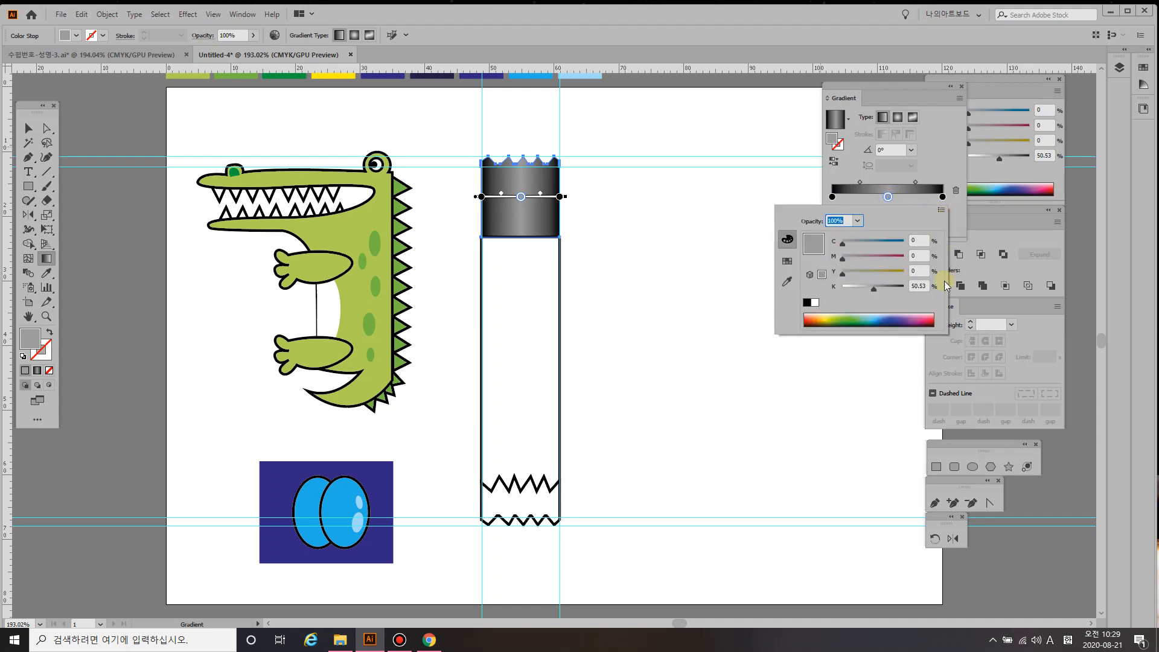
drag(928, 284, 895, 289)
text(50)
key(Return)
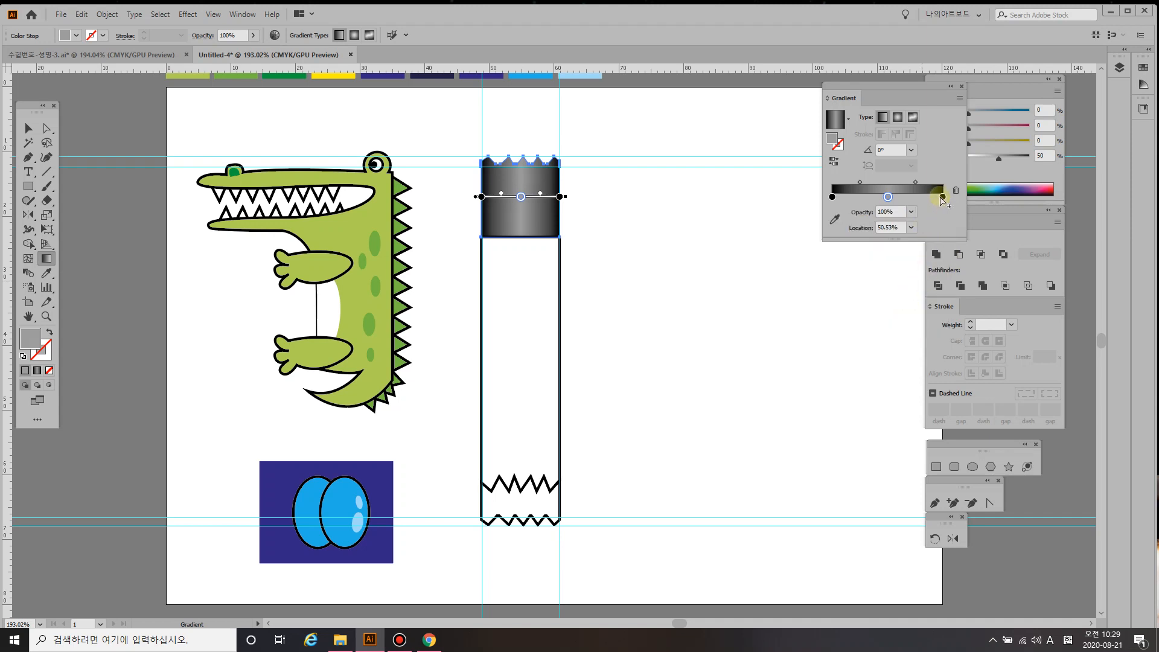
- Switch the end stop of the top section's gradient to CMYK and finish editing the gradient
click(942, 197)
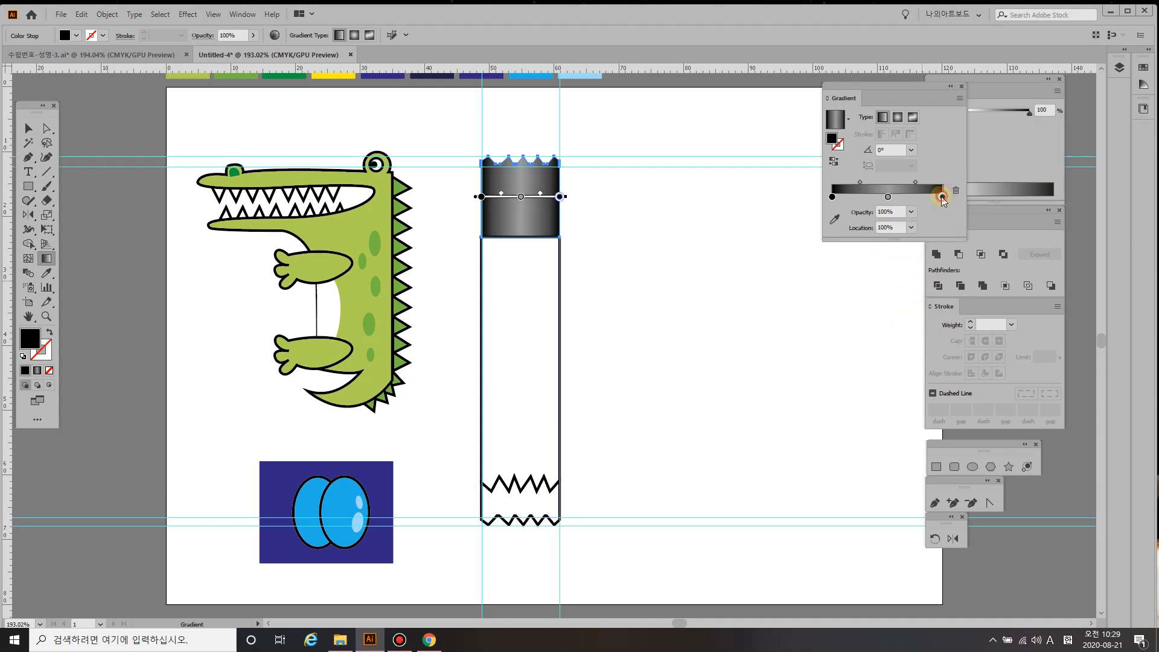
double_click(941, 197)
click(941, 209)
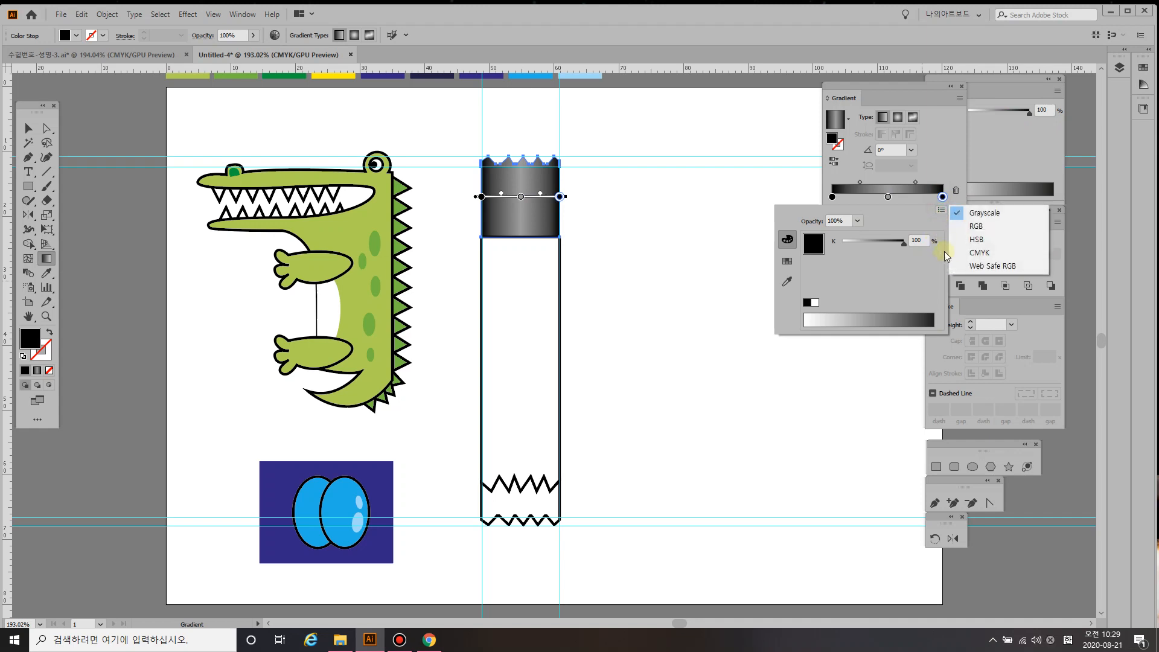
click(979, 253)
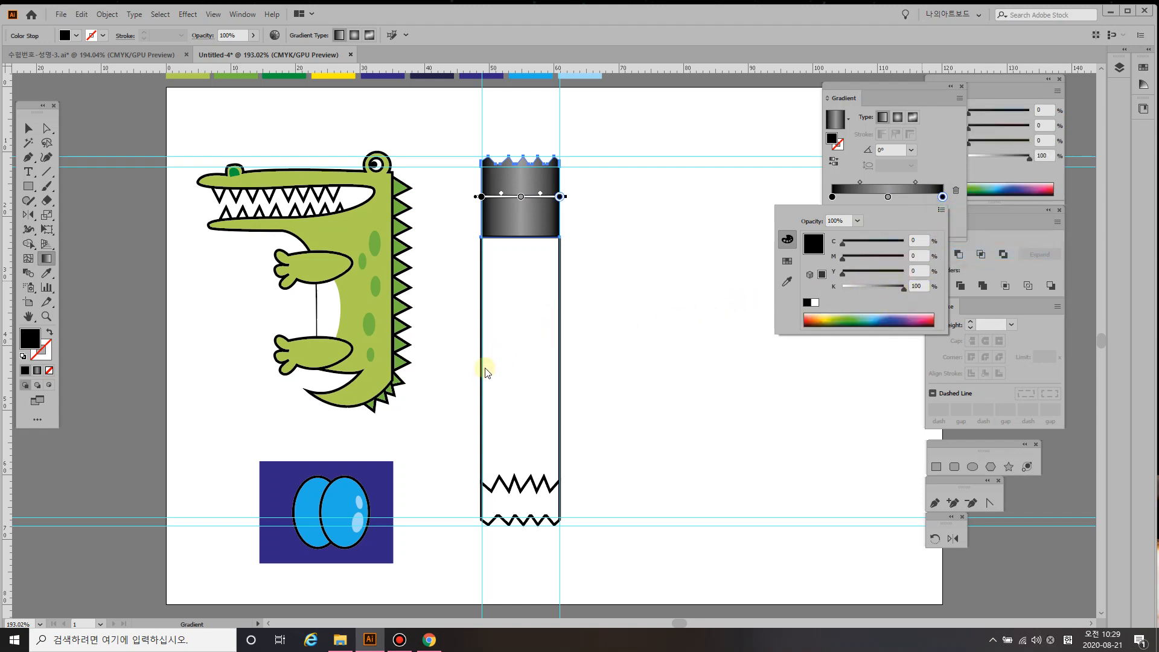
key(Escape)
key(v)
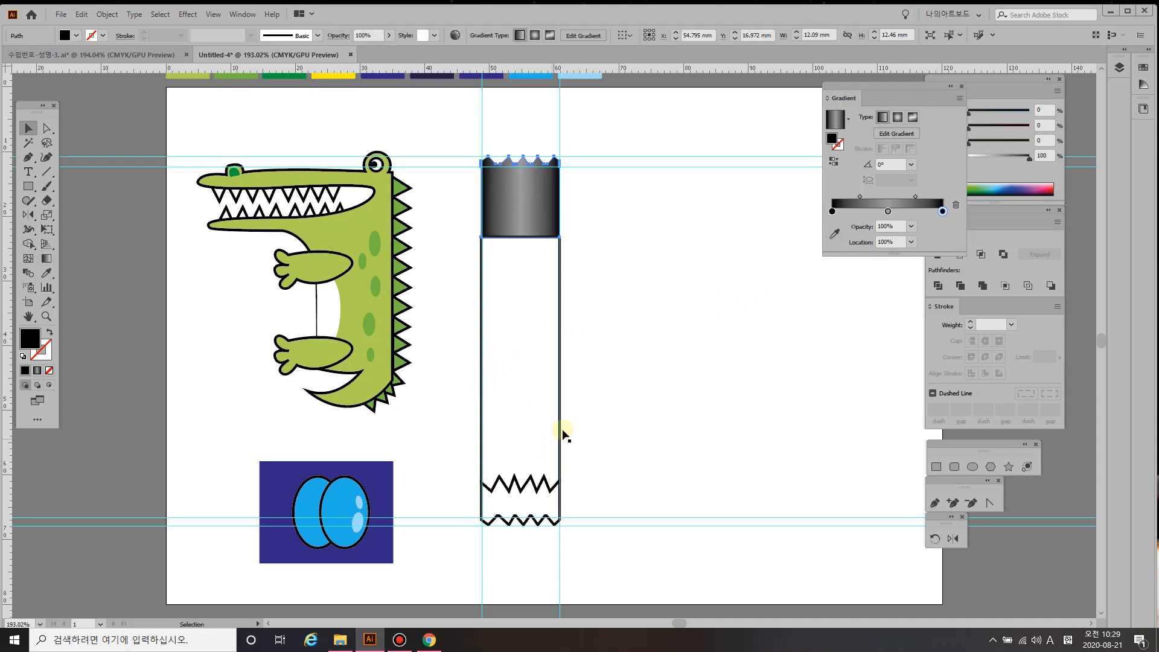
- Remove the stroke from the long middle section and fill it with the same black-grey-black linear gradient
click(559, 430)
click(559, 430)
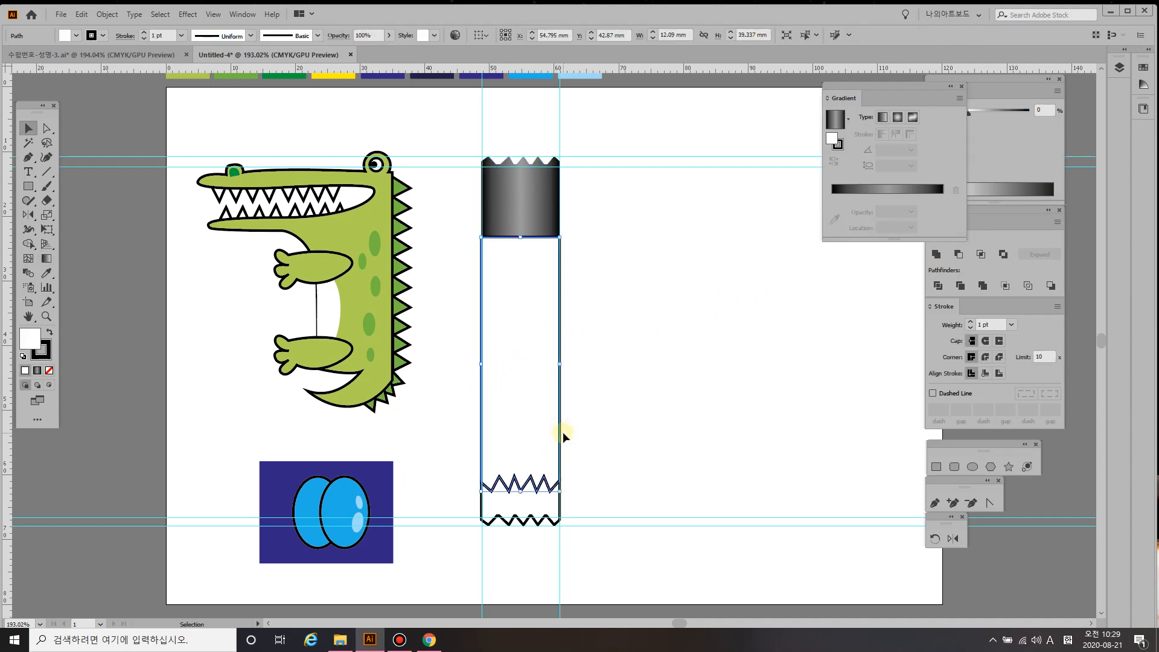
click(838, 145)
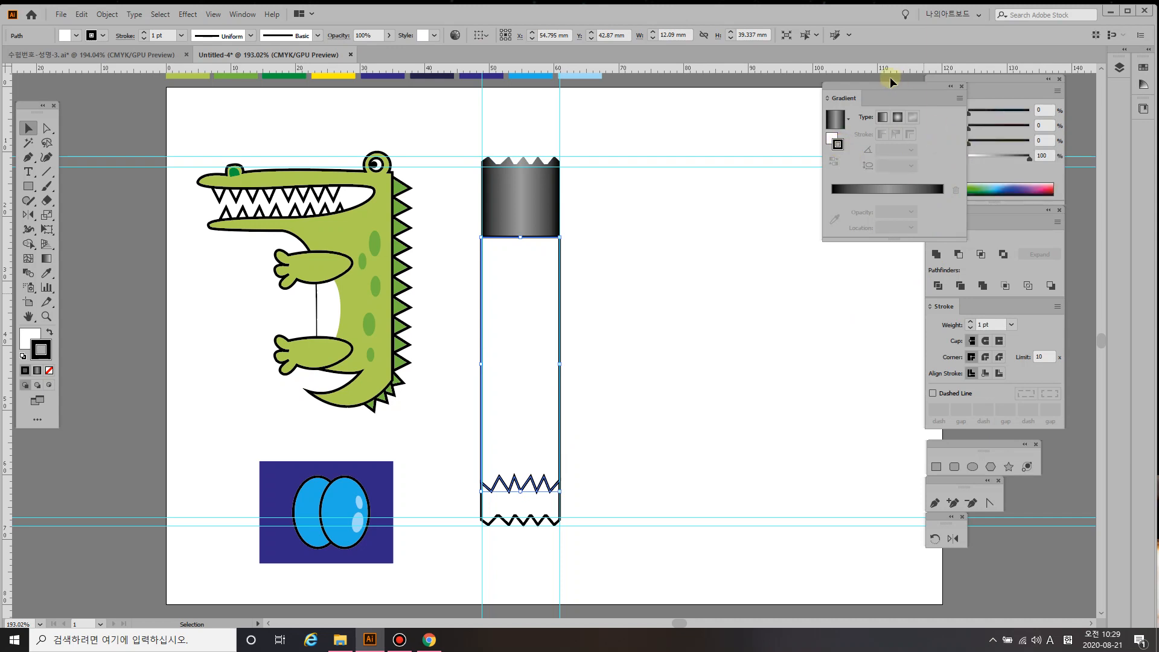
drag(889, 83, 828, 93)
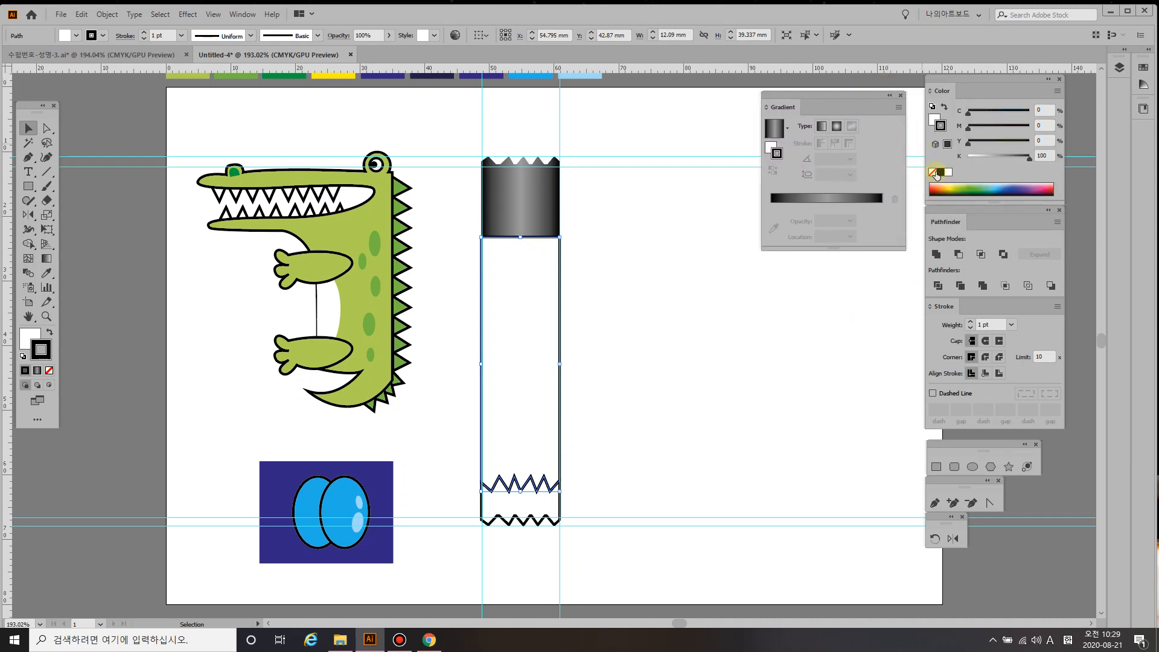
click(932, 172)
click(934, 118)
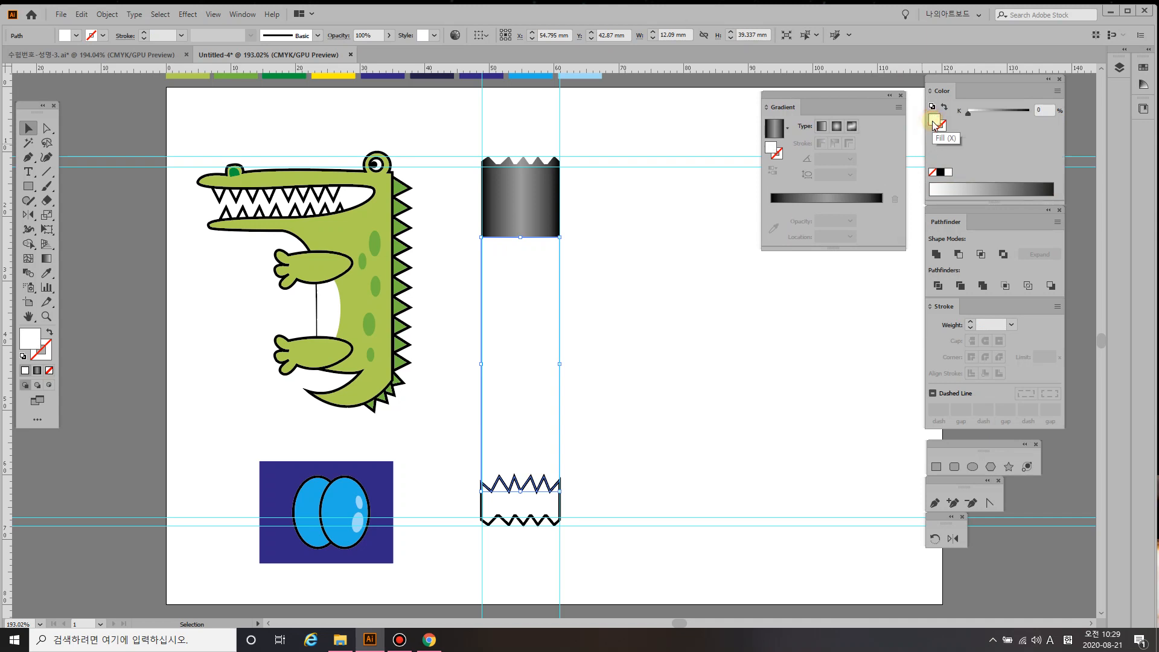
click(821, 126)
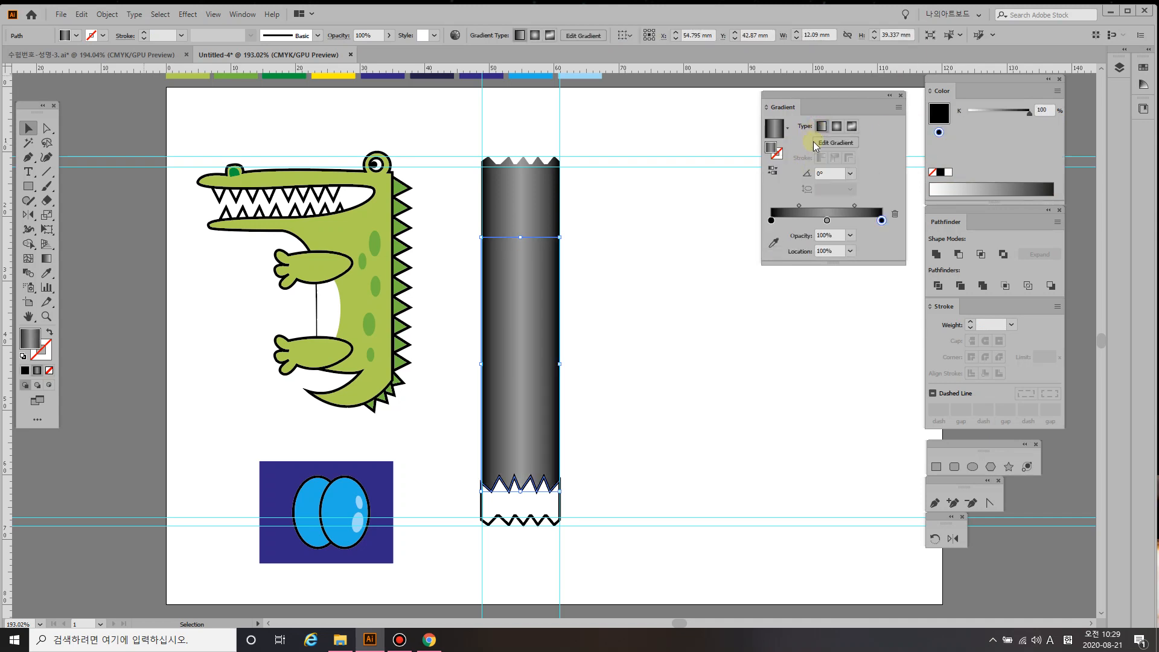
- Switch the start stop of the long section's gradient to CMYK and set it to K 60%
double_click(771, 221)
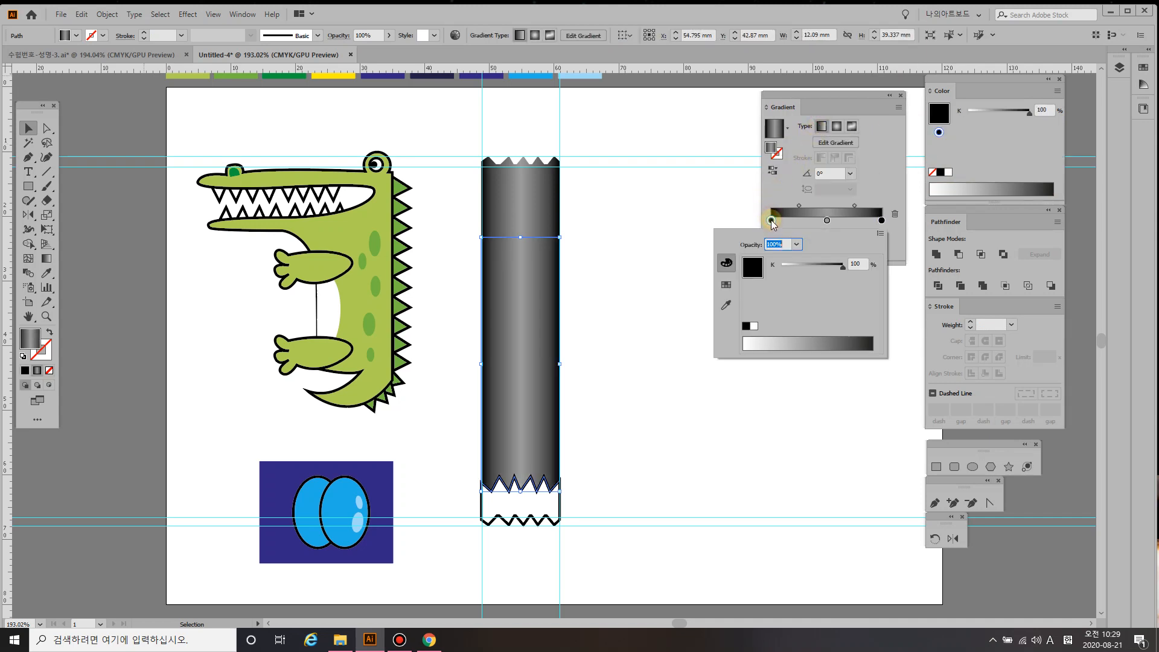
click(880, 233)
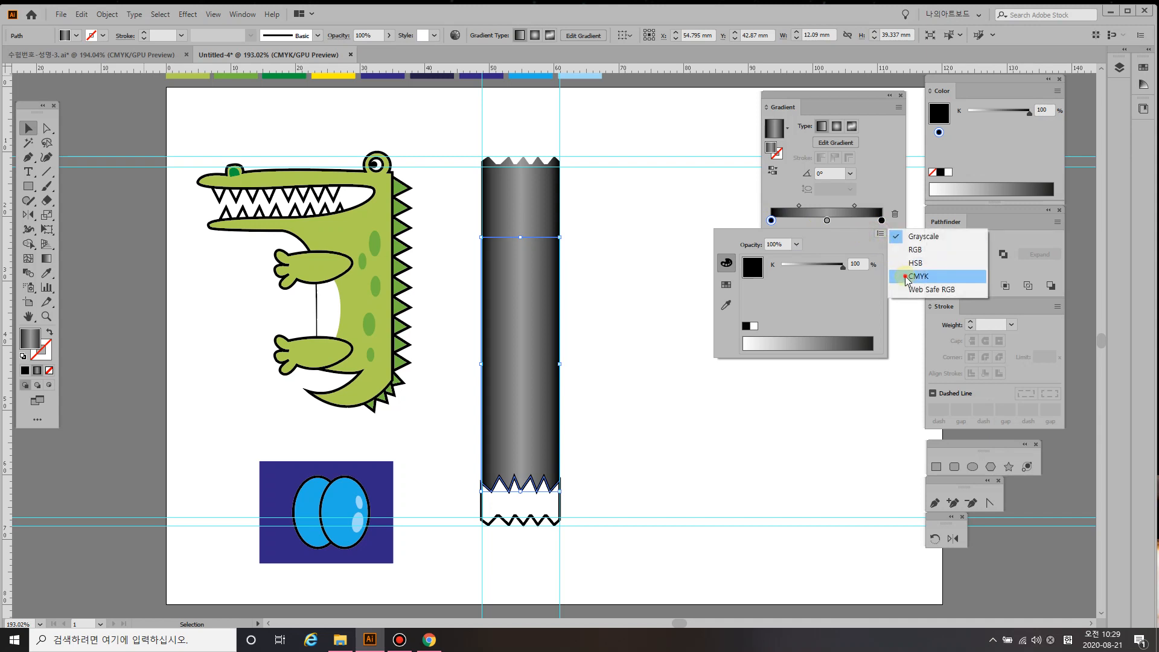
click(905, 276)
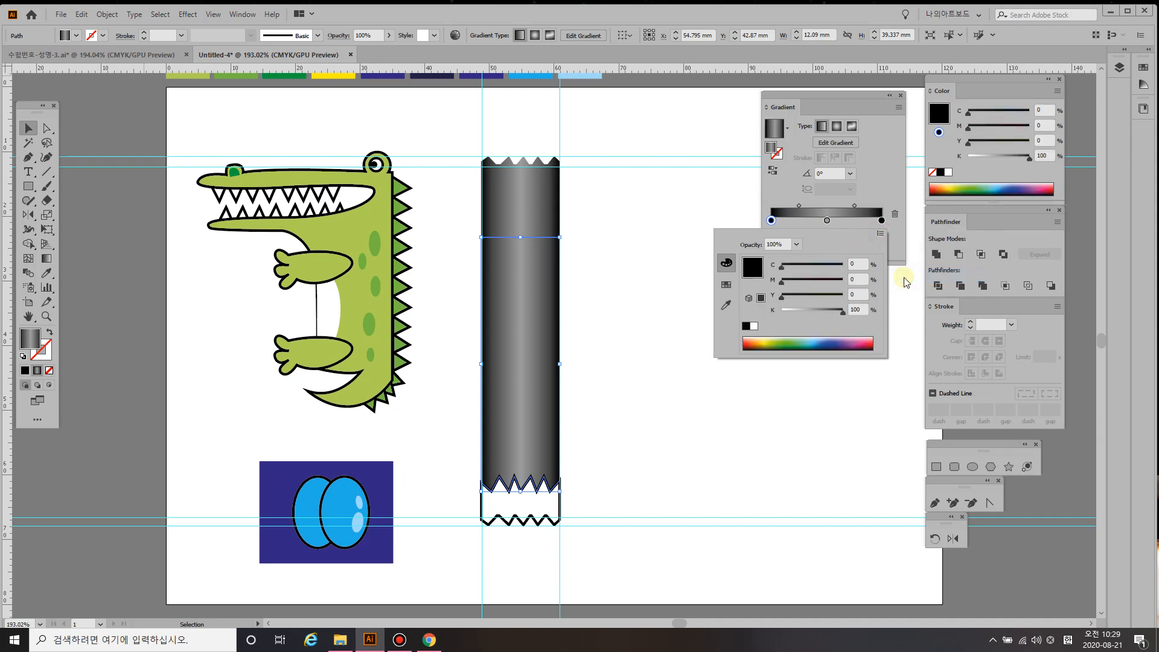
click(862, 309)
text(60)
key(Return)
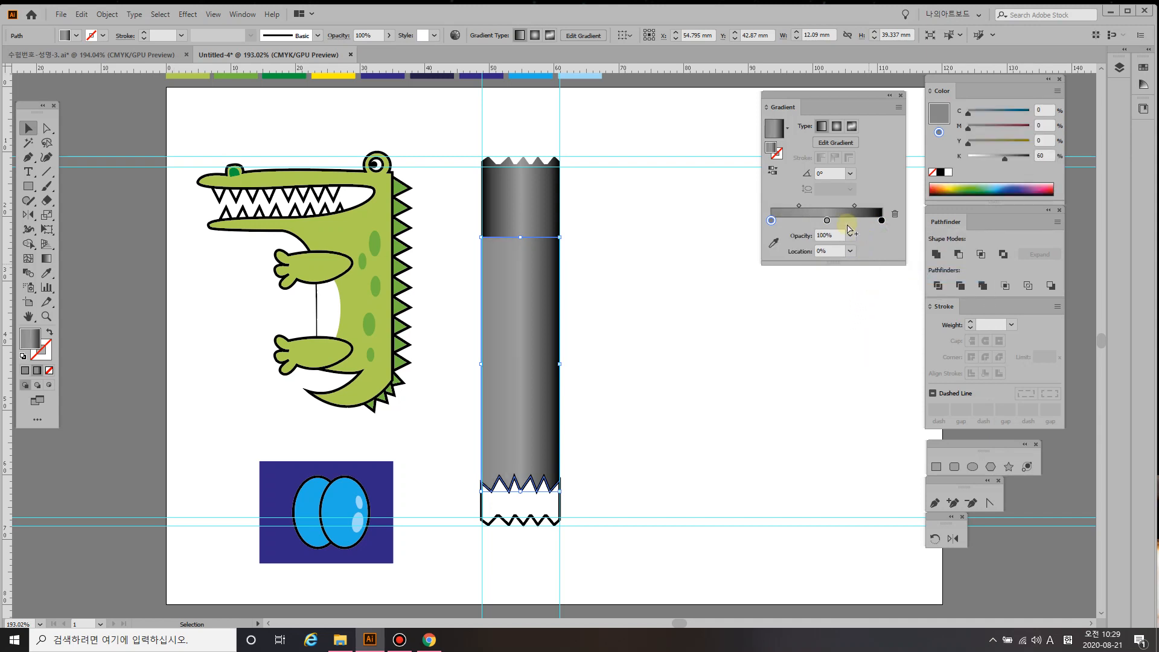
- Make the long section's middle gradient stop white at about 52% and keep the grey stop at the gradient's start
double_click(827, 219)
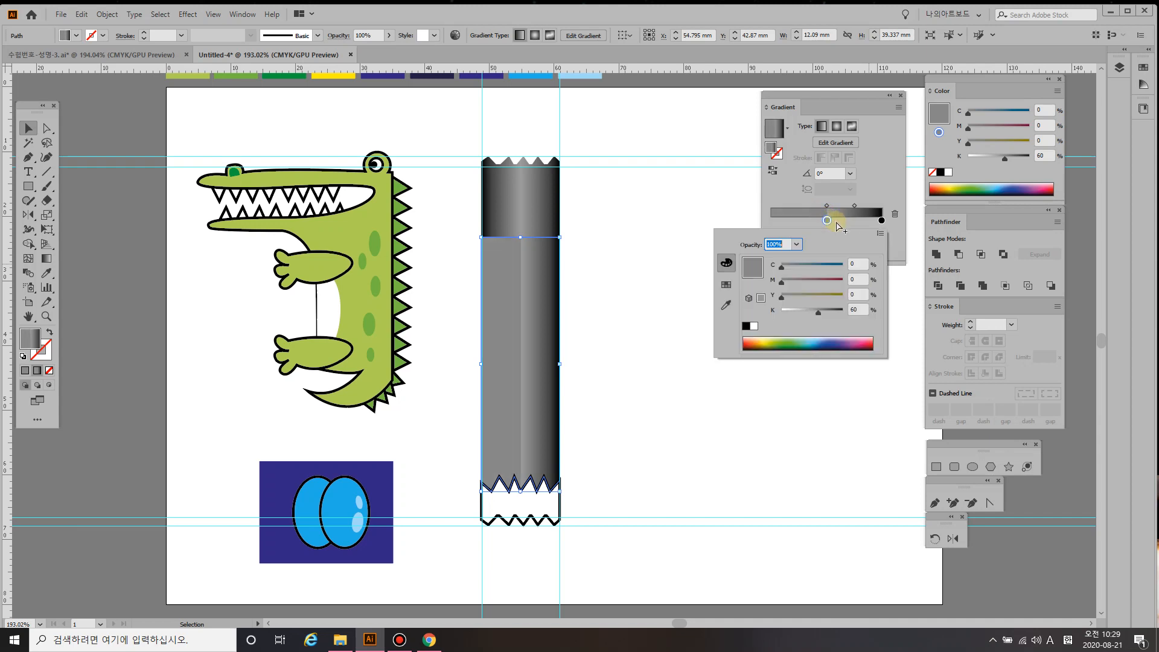
click(753, 325)
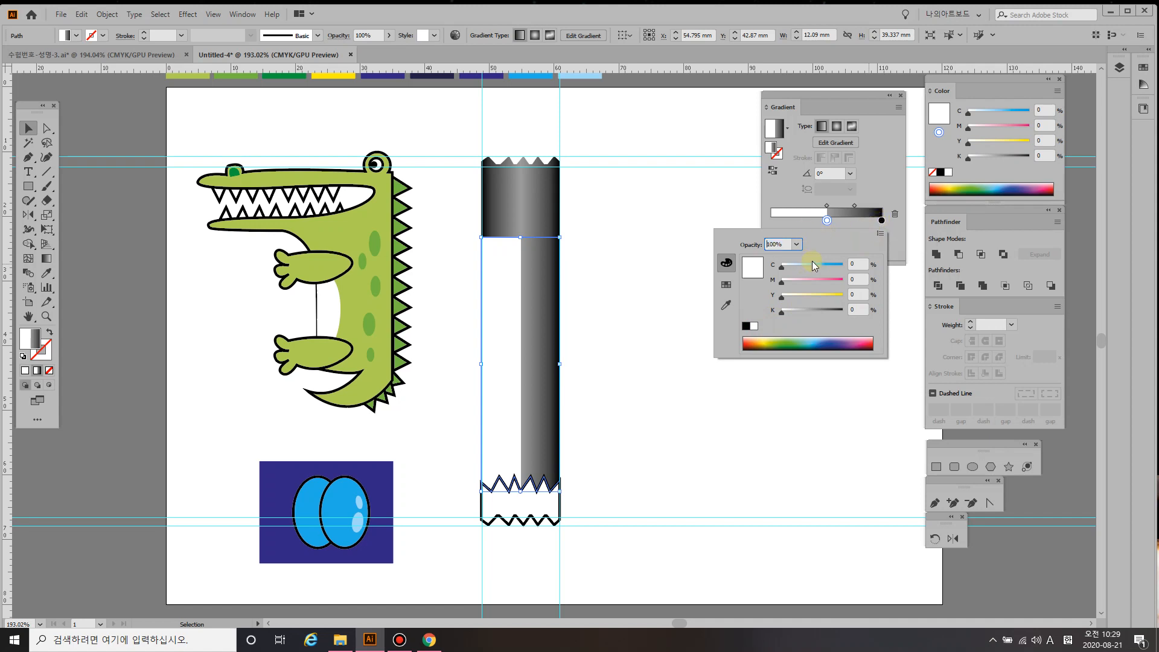
click(772, 242)
click(673, 231)
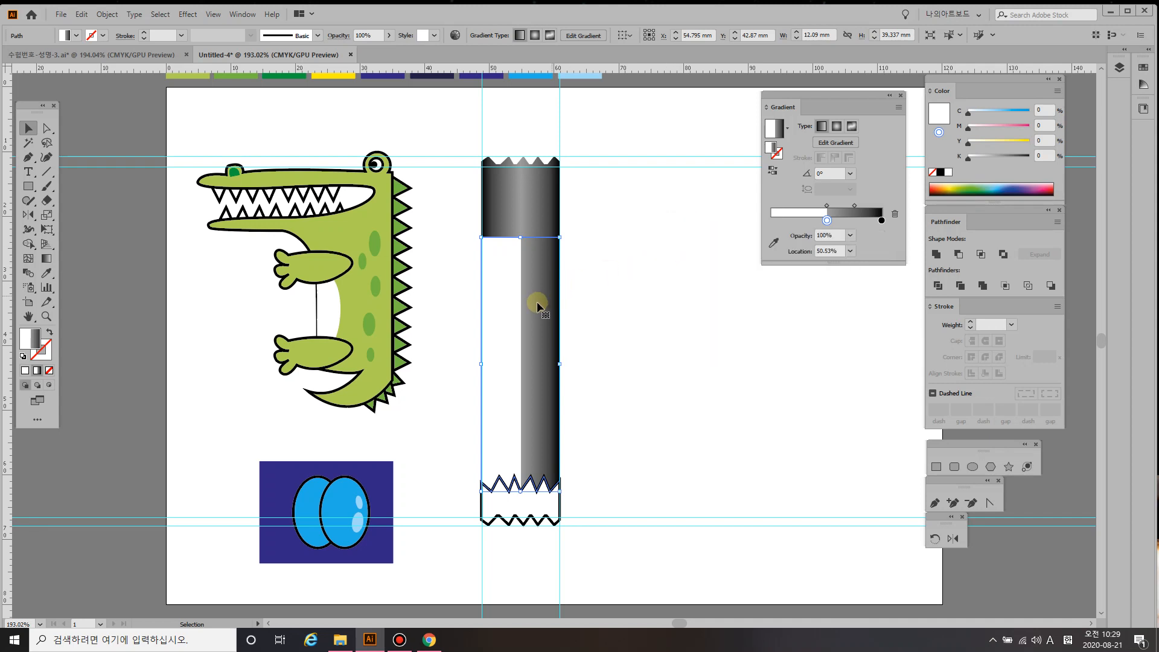
click(825, 235)
drag(827, 223, 773, 220)
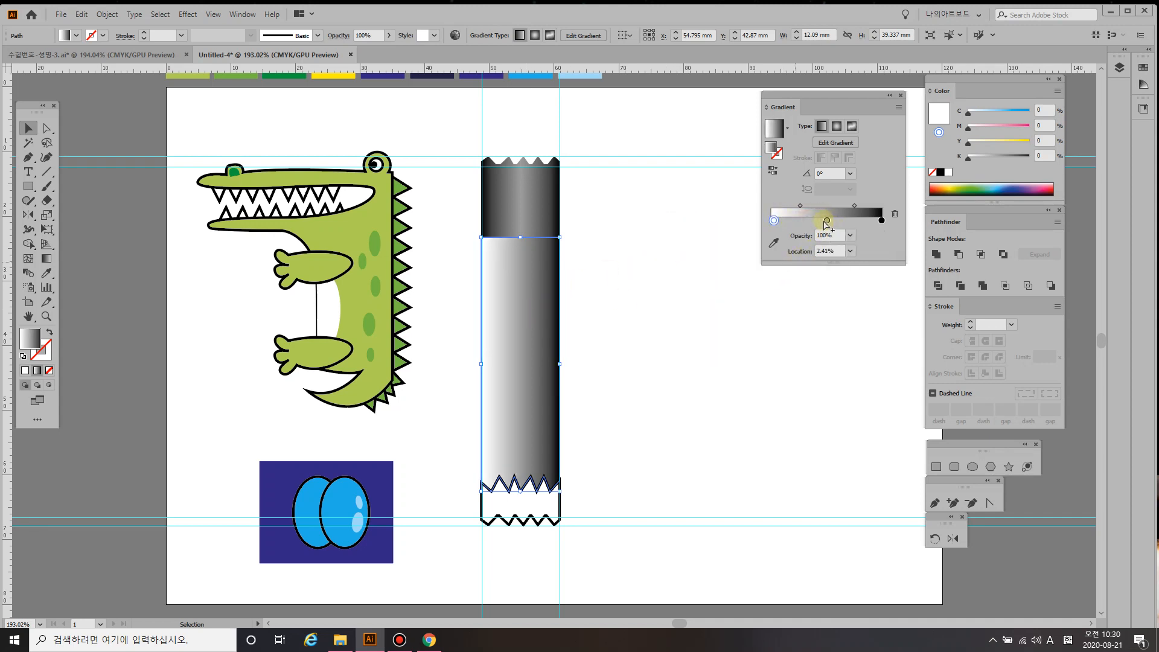
mouse_move(774, 222)
mouse_down()
mouse_move(825, 221)
mouse_move(773, 220)
mouse_up()
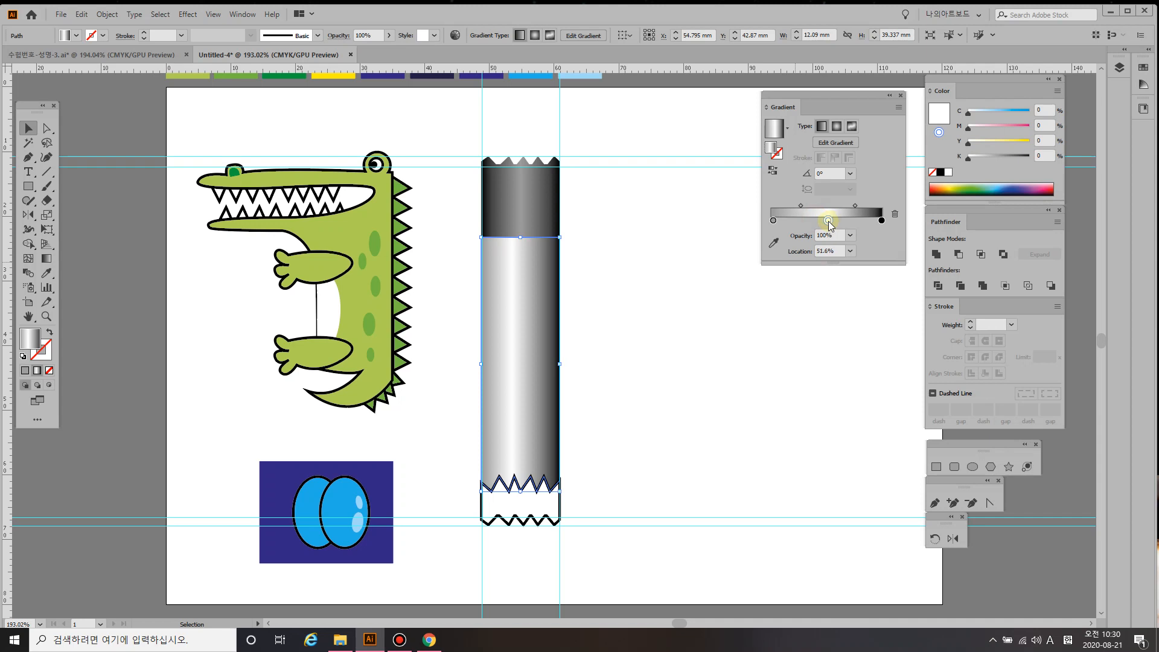
- Set the end stop of the long section's gradient to K 60%
click(881, 221)
double_click(881, 221)
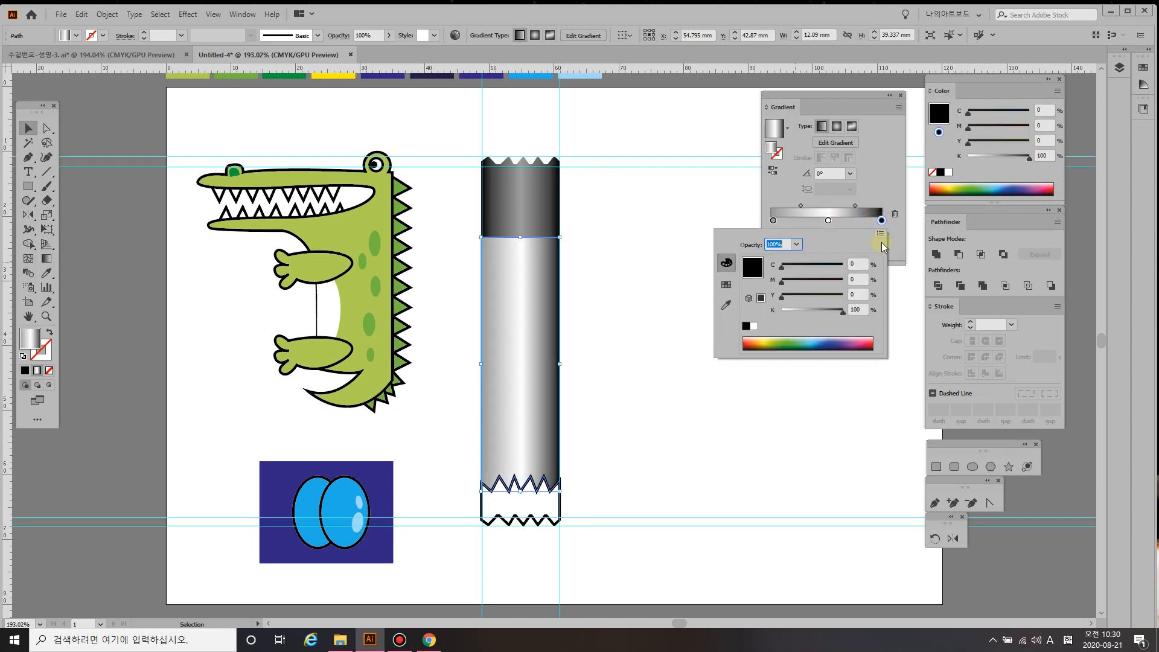
click(861, 306)
text(60)
key(Return)
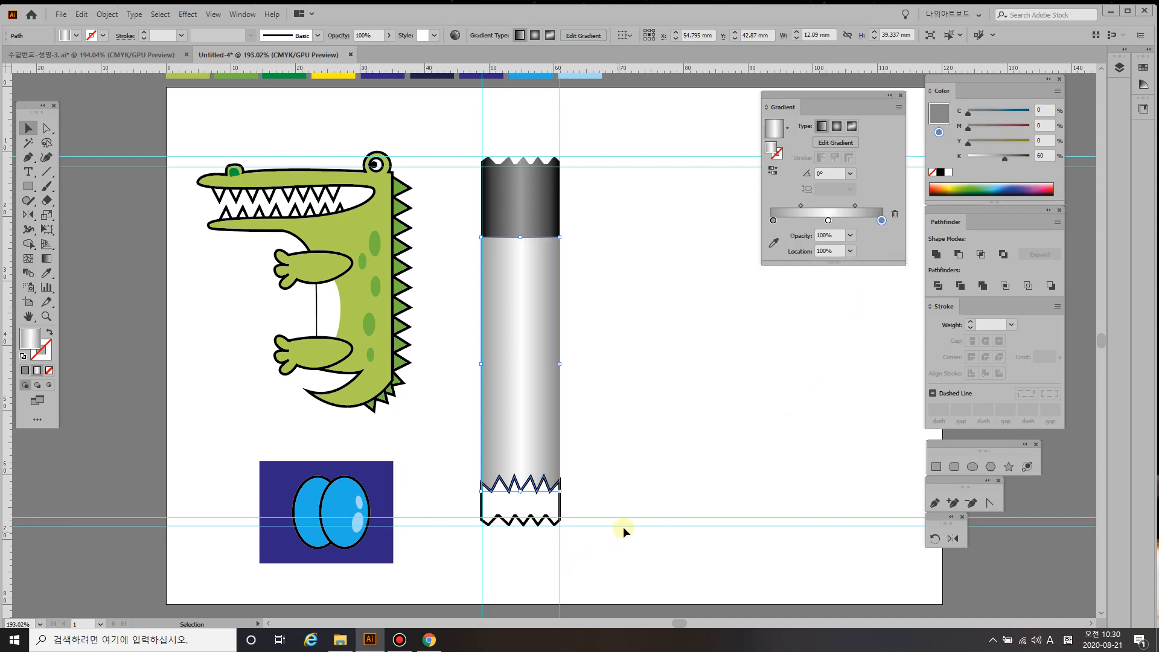
- Copy the top section's dark gradient fill onto the bottom toothed section with the Eyedropper, then deselect it
click(551, 522)
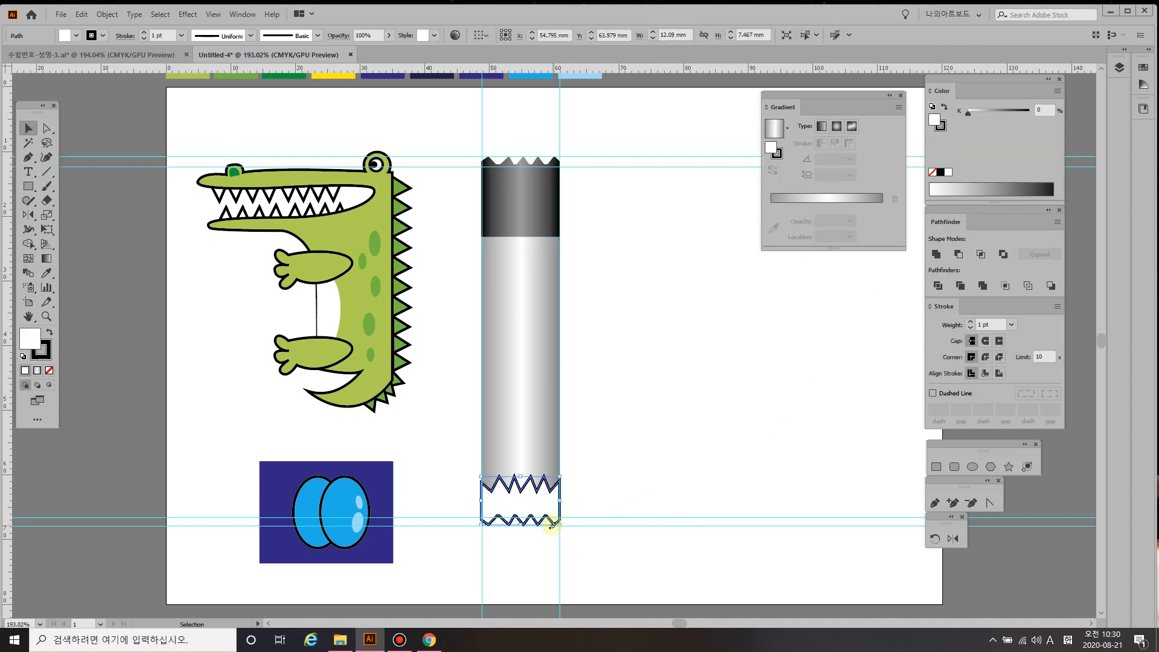
key(i)
click(537, 223)
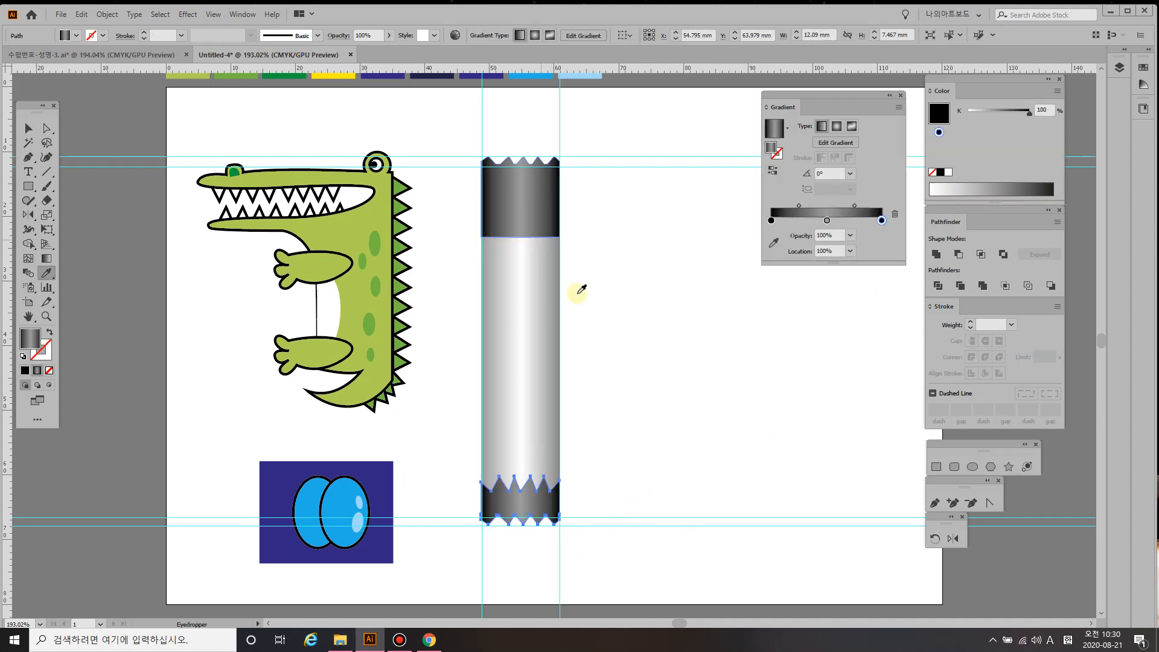
key(v)
click(646, 461)
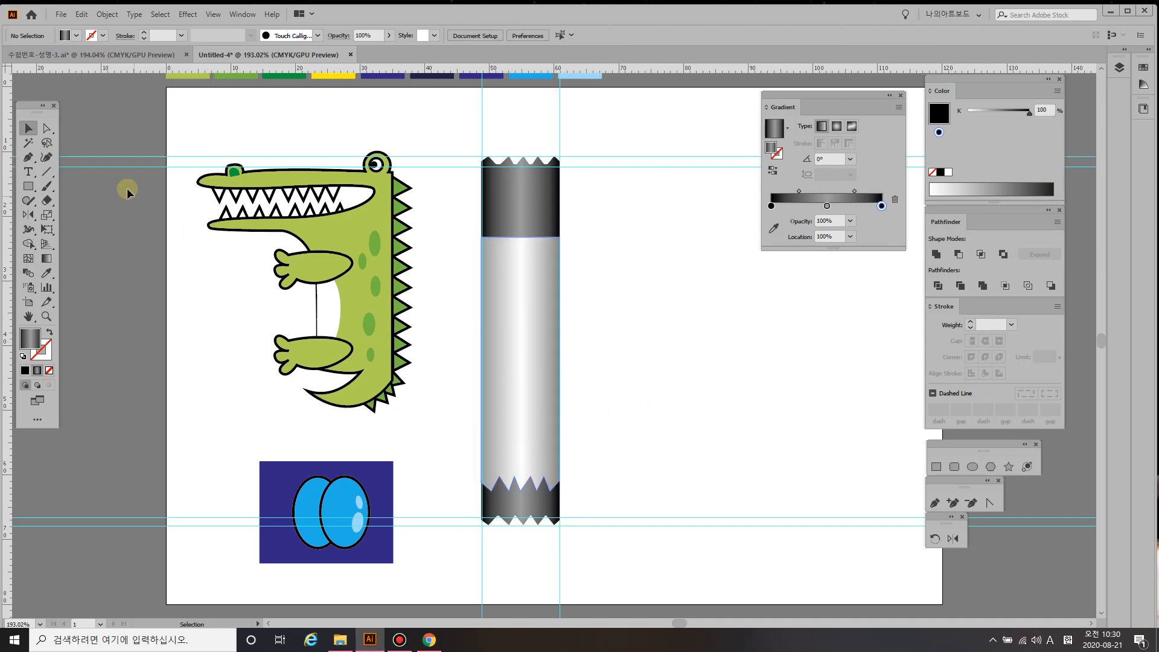
- Draw a horizontal line about 12 mm long across the dark top section near its lower edge and give it a white stroke
click(46, 173)
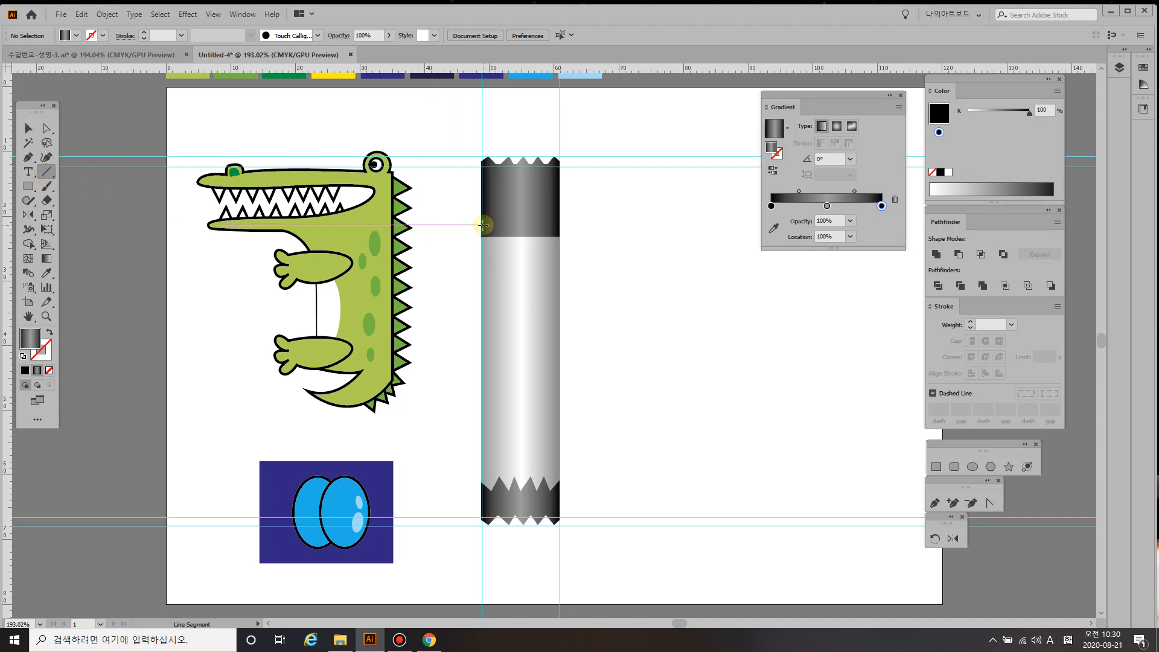
drag(481, 225, 559, 236)
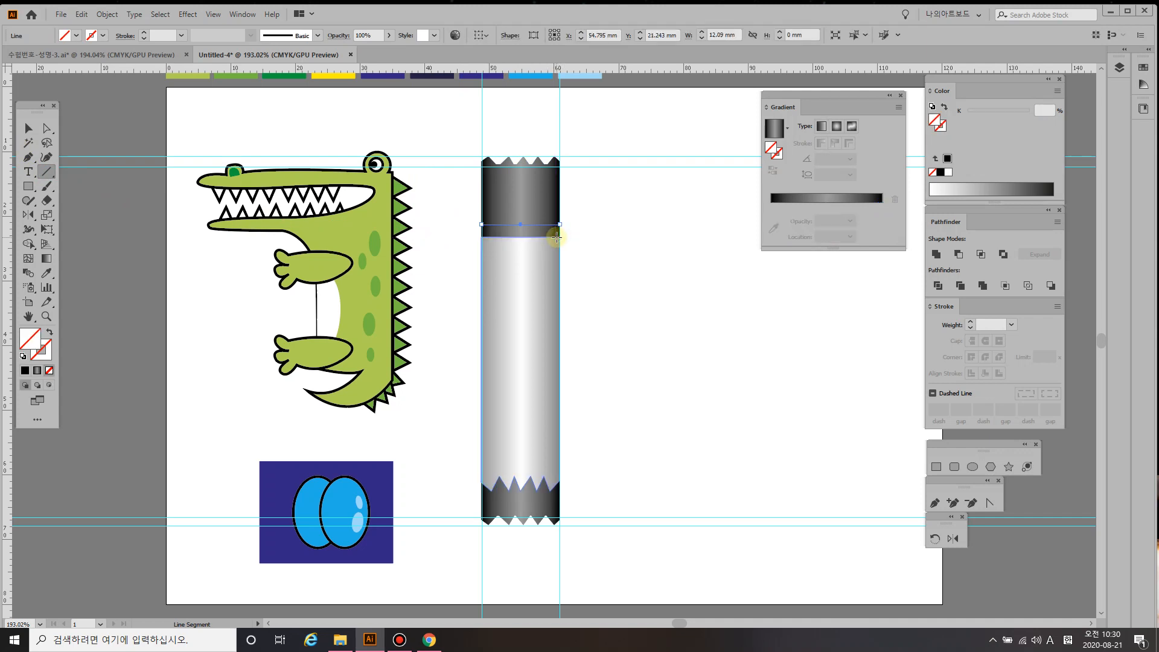
click(943, 129)
click(948, 173)
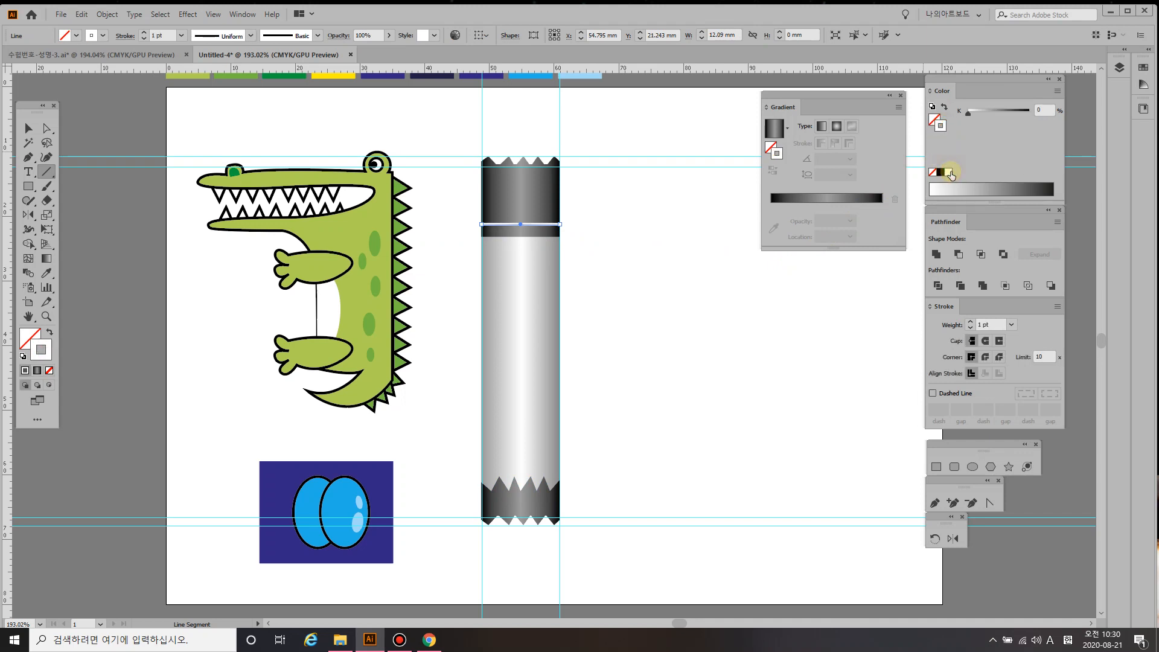
- Set the line's stroke to CMYK yellow with Y 100%, make it dashed with 3 pt dashes, and deselect it
click(1056, 90)
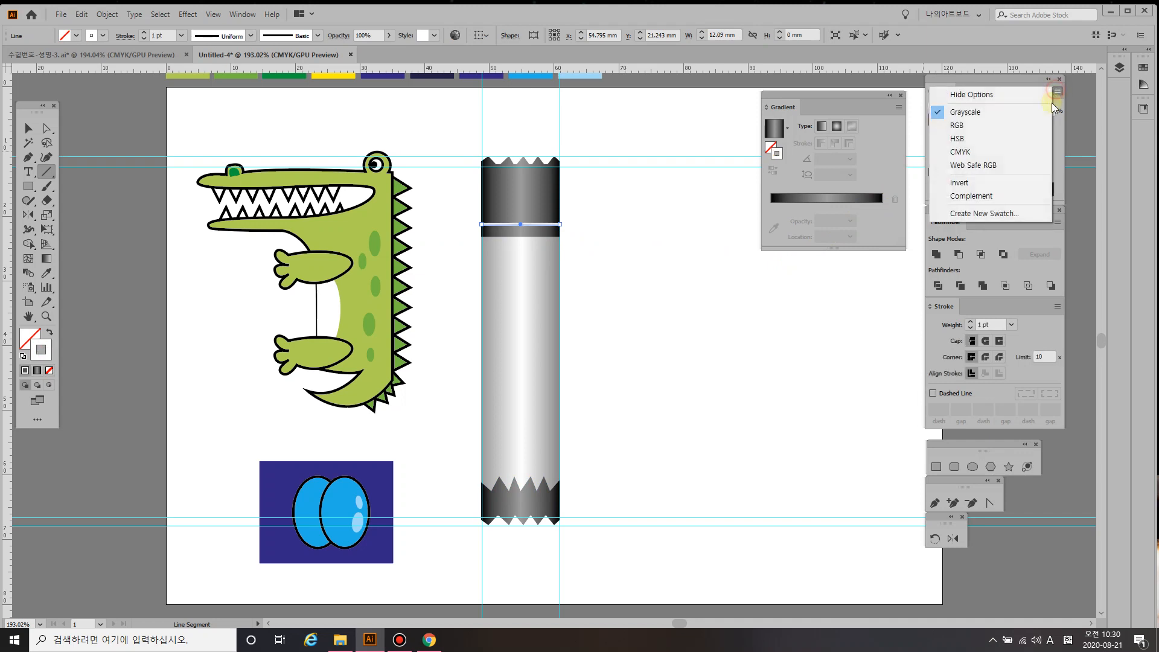
click(1026, 152)
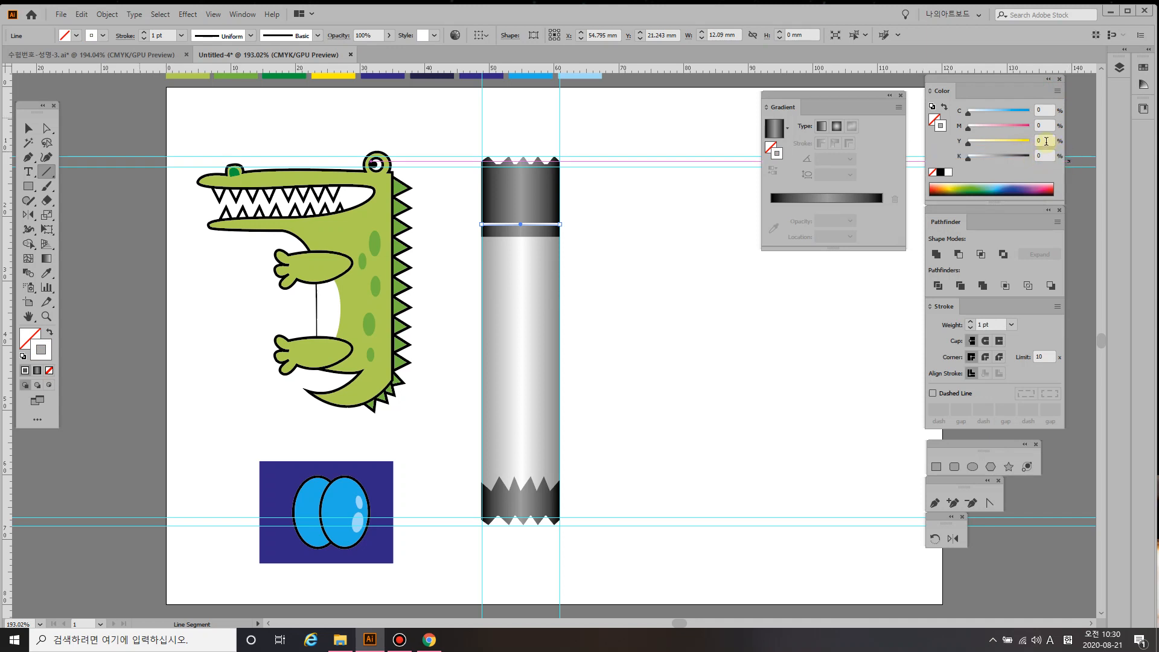
click(1042, 140)
text(100)
key(Return)
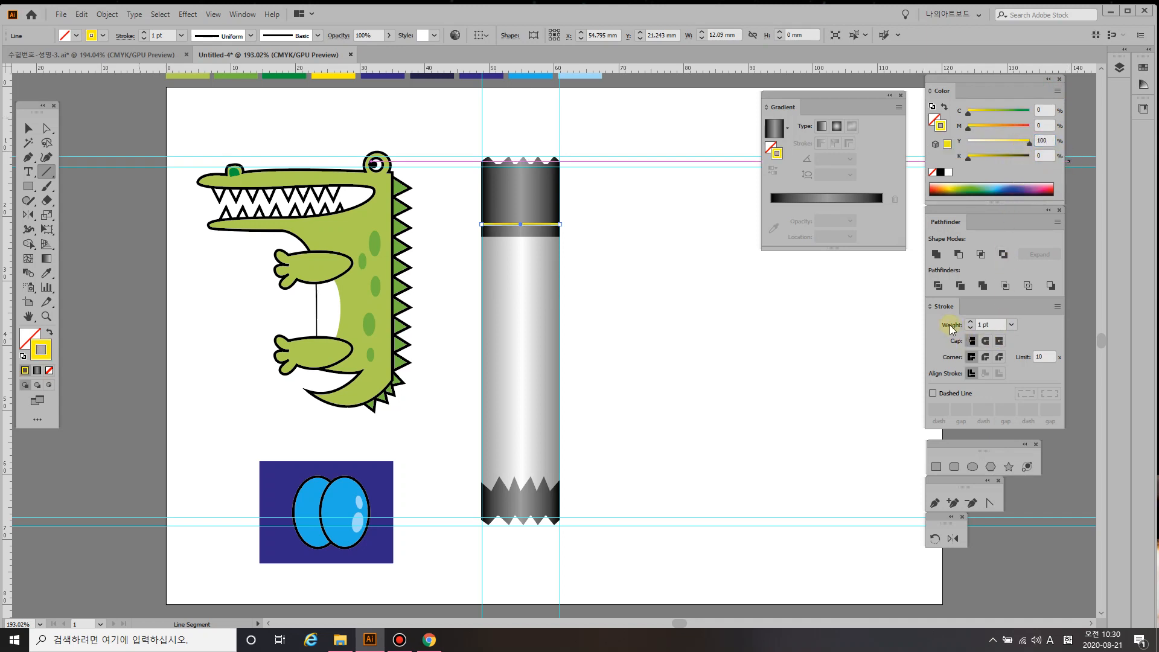
click(931, 394)
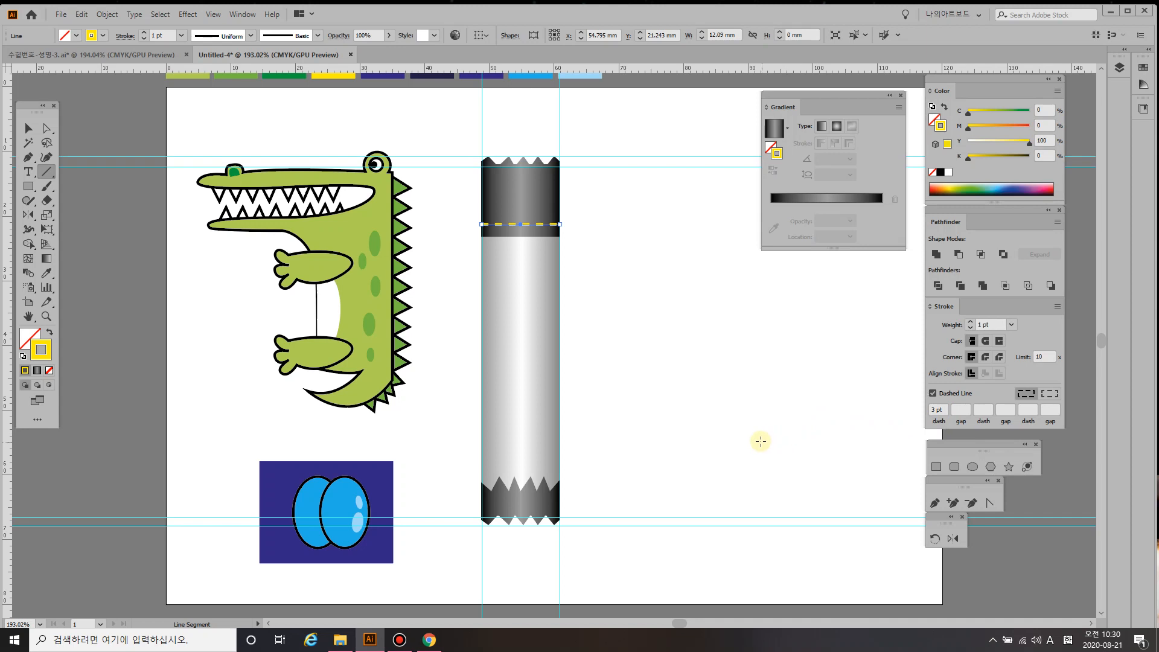
ctrl+click(743, 428)
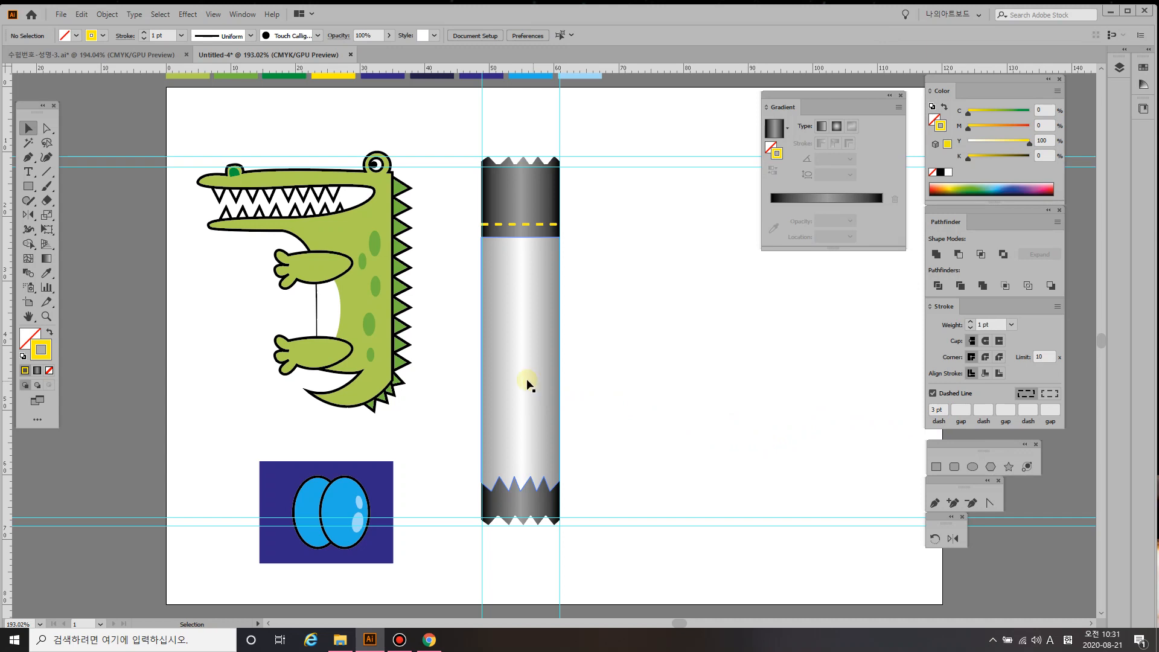
- Check the finished sample artwork in the other document and duplicate the tube's long metallic section in place
click(140, 53)
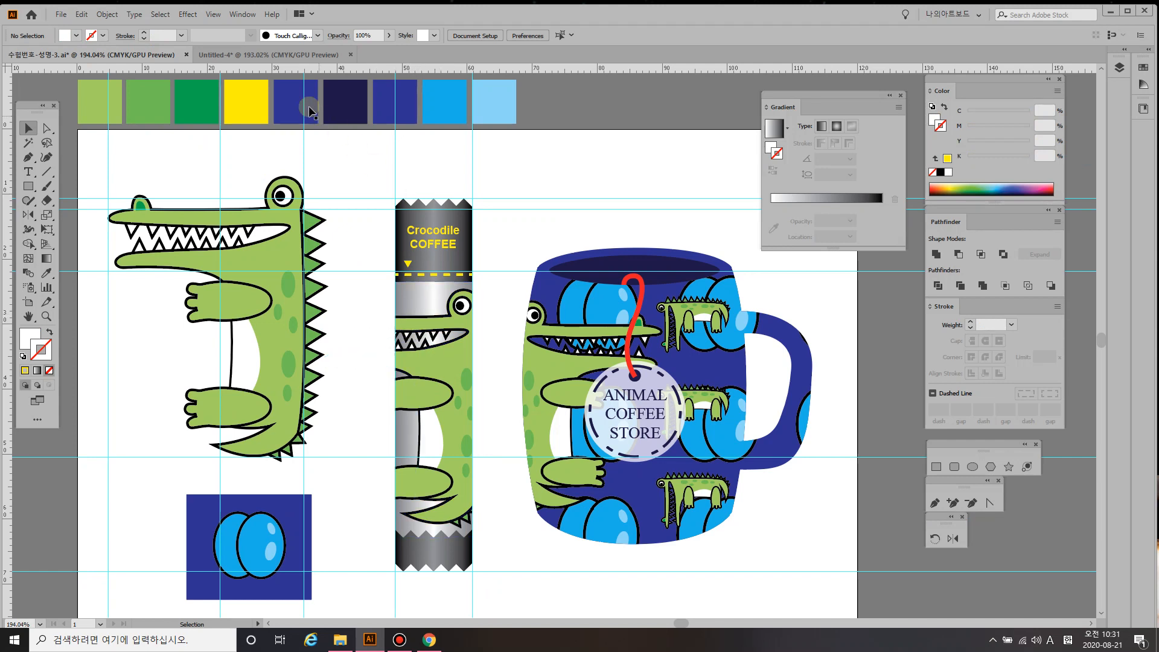
click(290, 55)
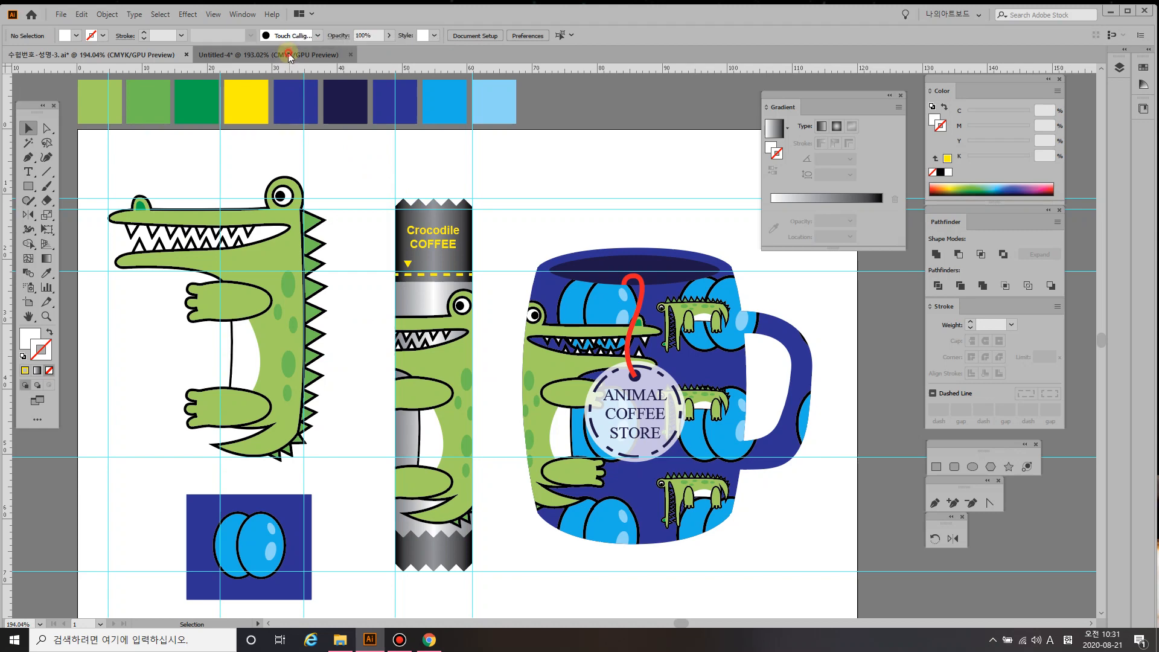
click(495, 356)
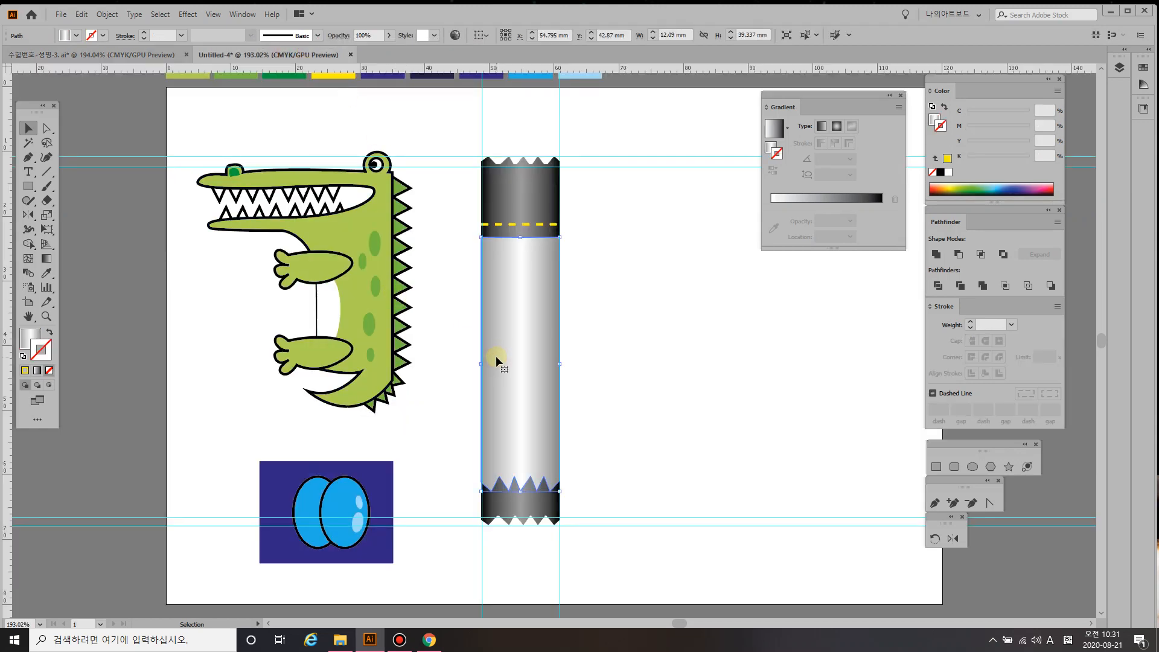
key(a)
key(v)
- Group all the crocodile's parts and place a copy of the group over the tube's long section
drag(195, 140, 426, 428)
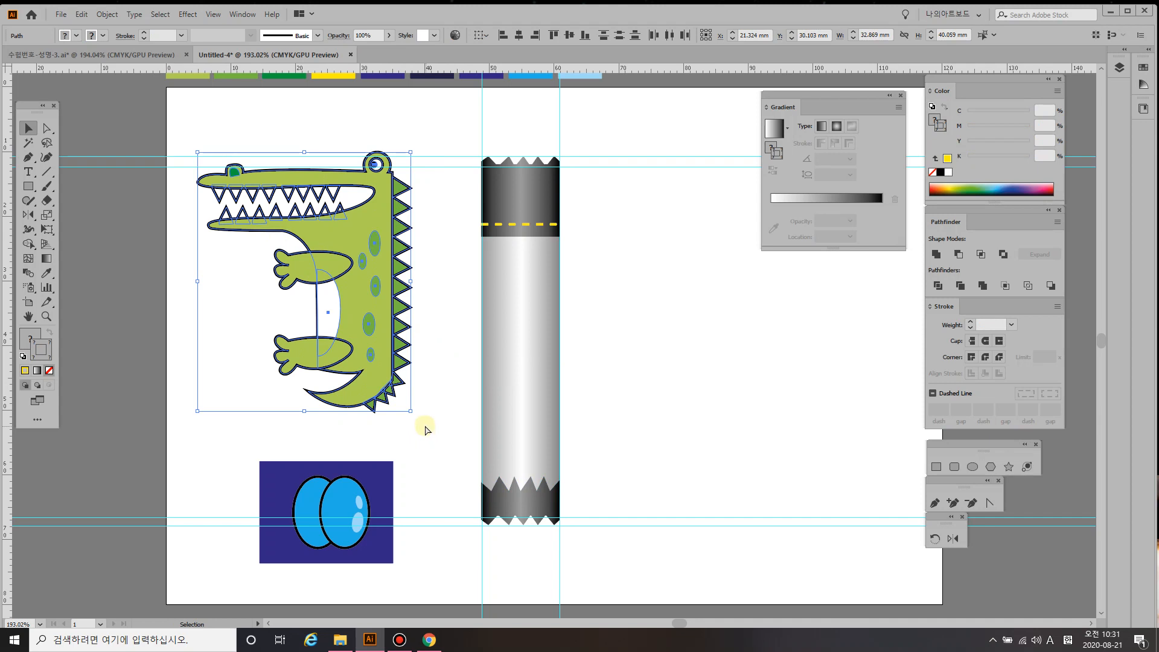
key(ctrl+g)
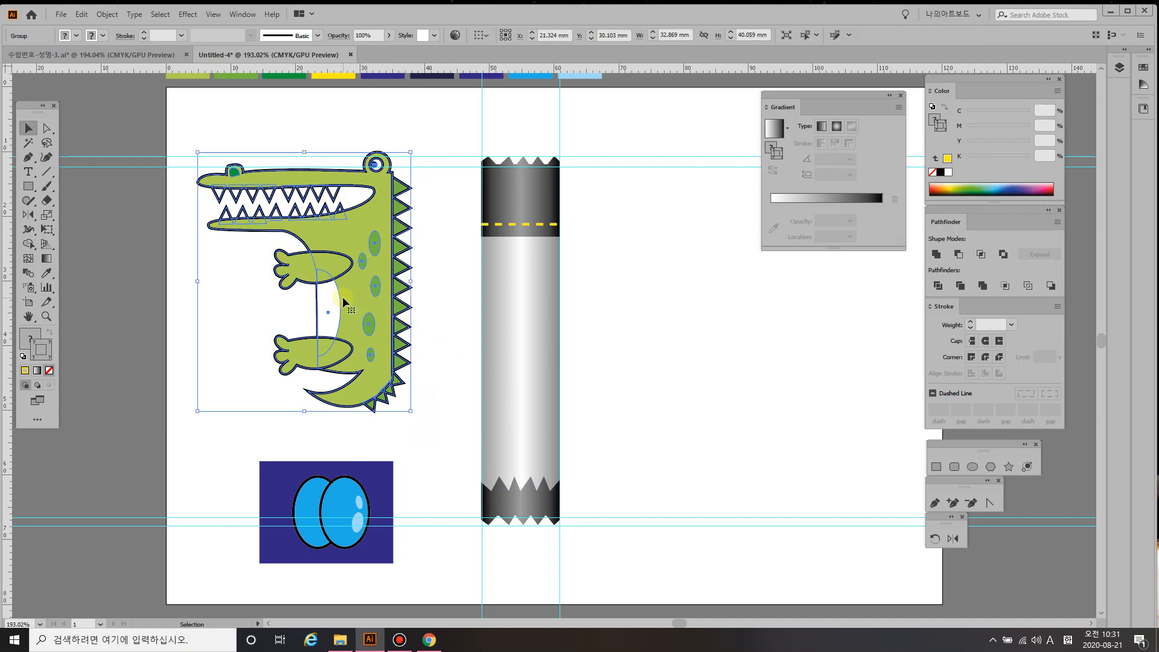
drag(342, 300, 518, 391)
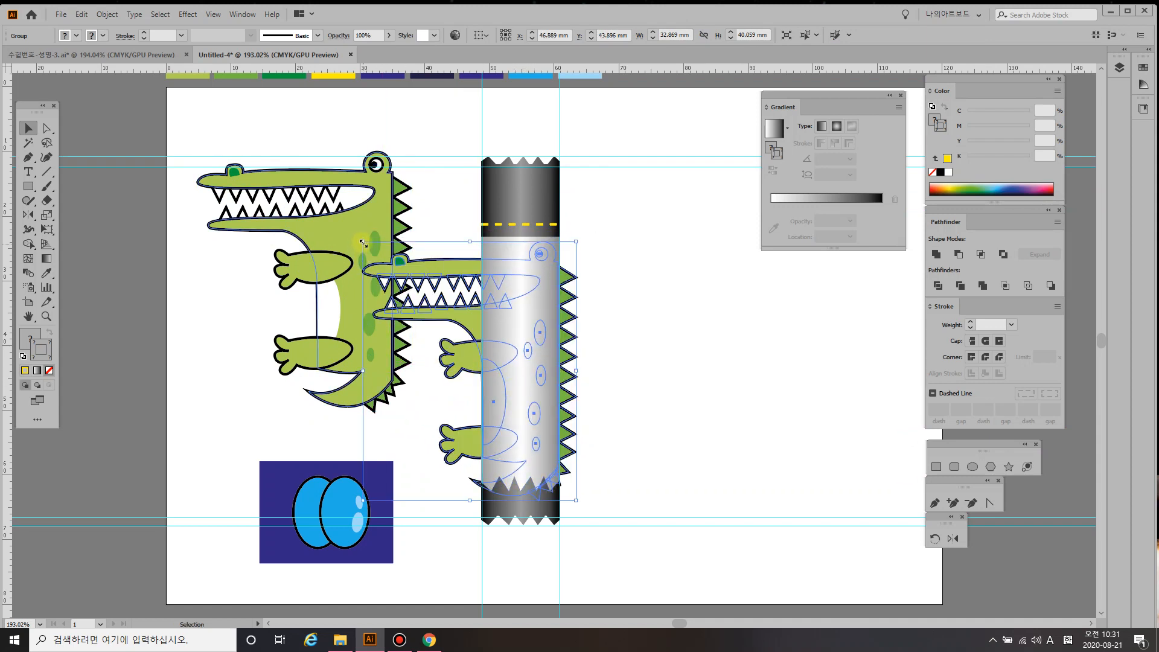
- Resize the crocodile copy to about 28.5 by 34.7 mm and position it over the long section just below the dark top section
drag(372, 251, 415, 302)
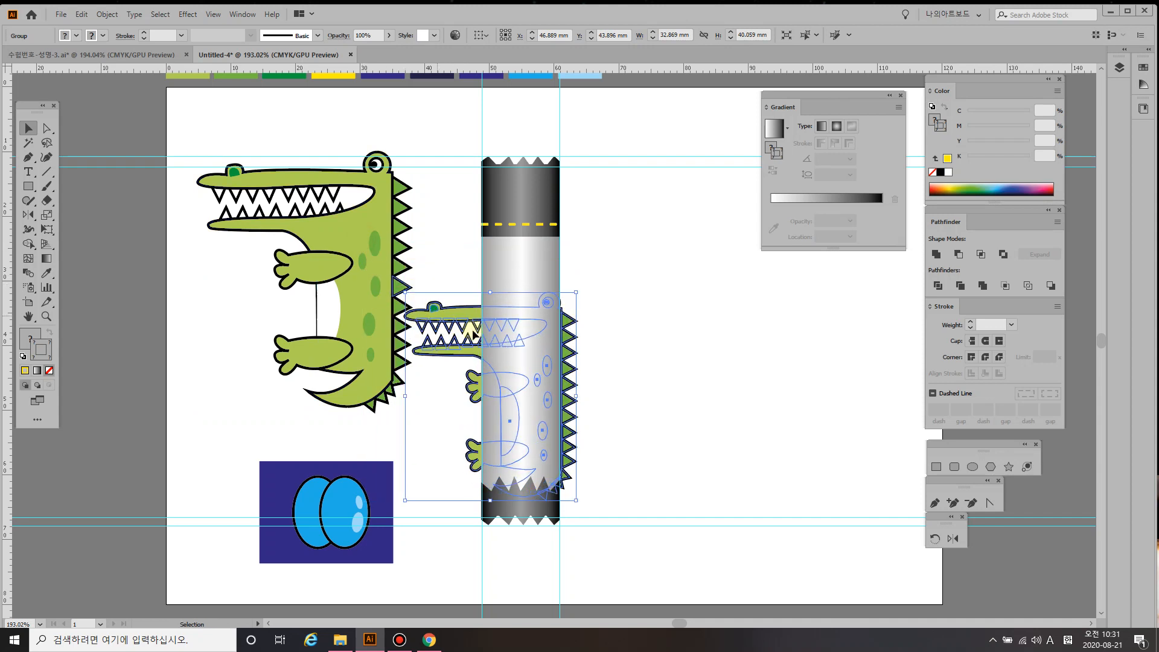
ctrl+click(531, 284)
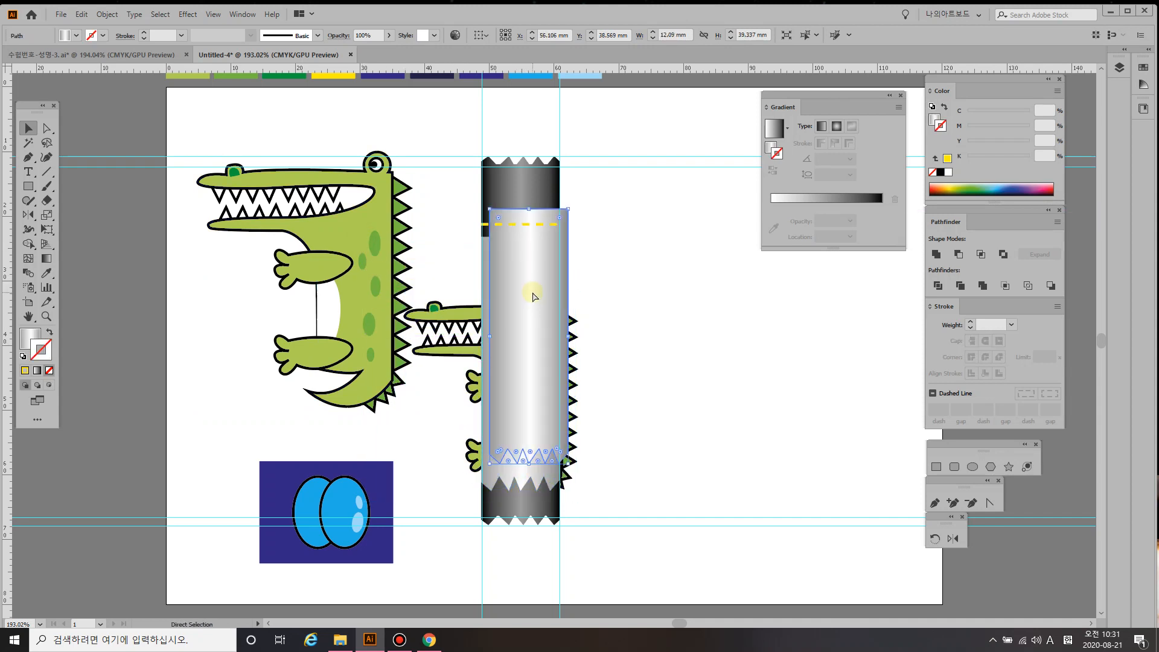
drag(451, 311, 459, 271)
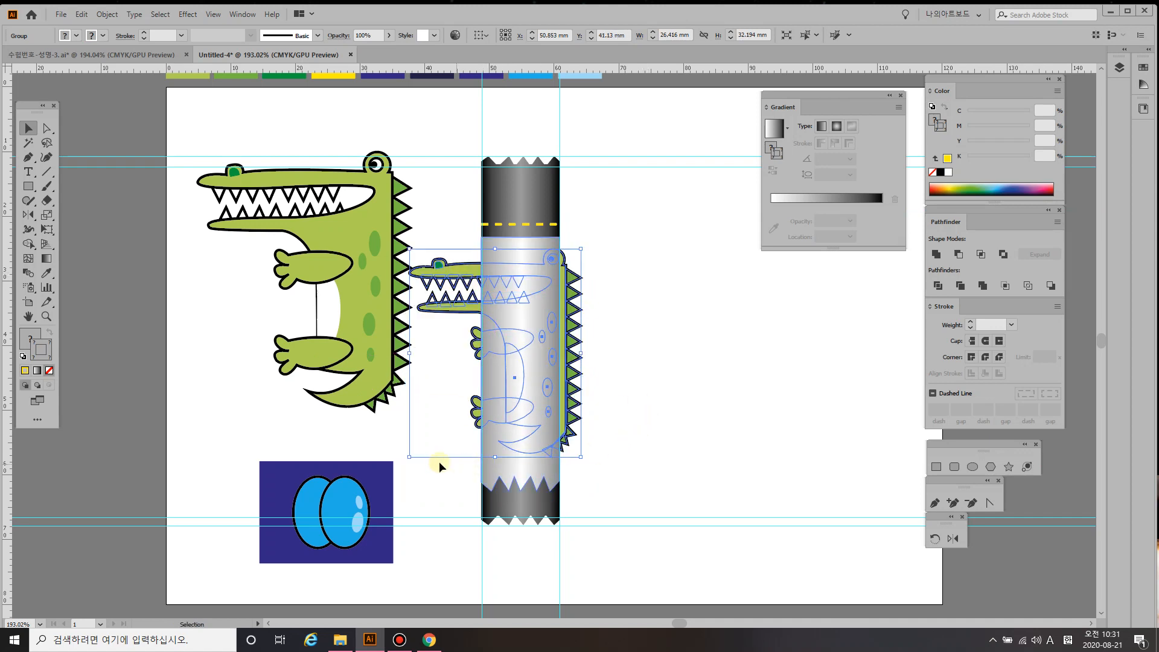
drag(409, 457, 397, 478)
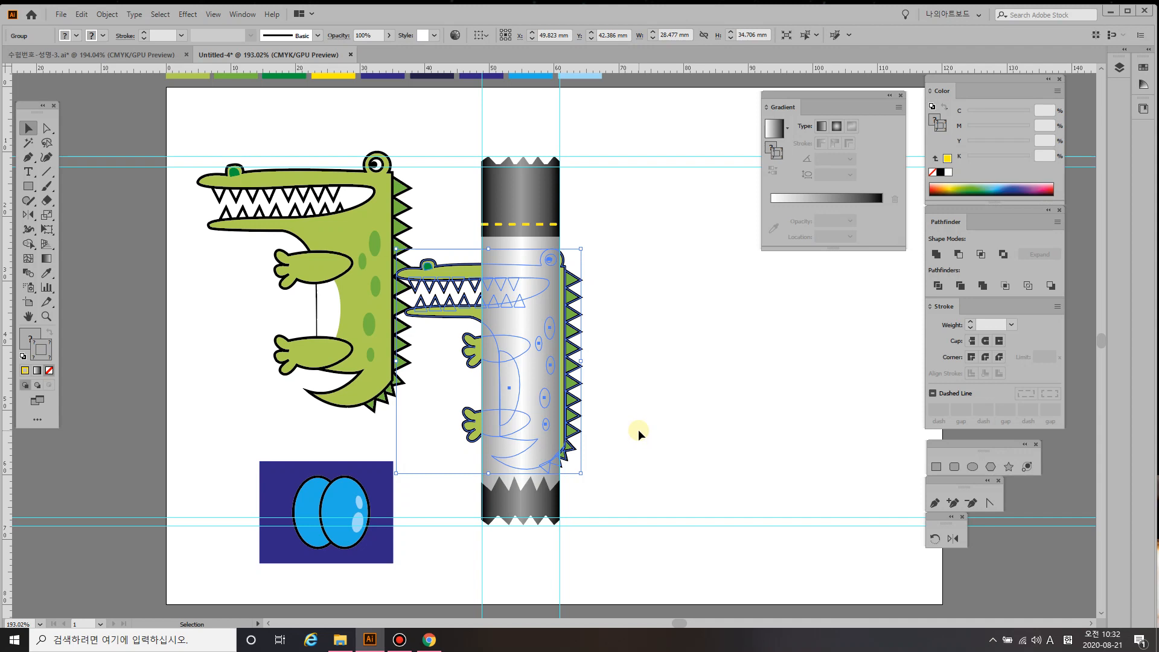
- Mask the crocodile copy inside the long section's shape with a clipping mask and deselect it
shift+click(486, 487)
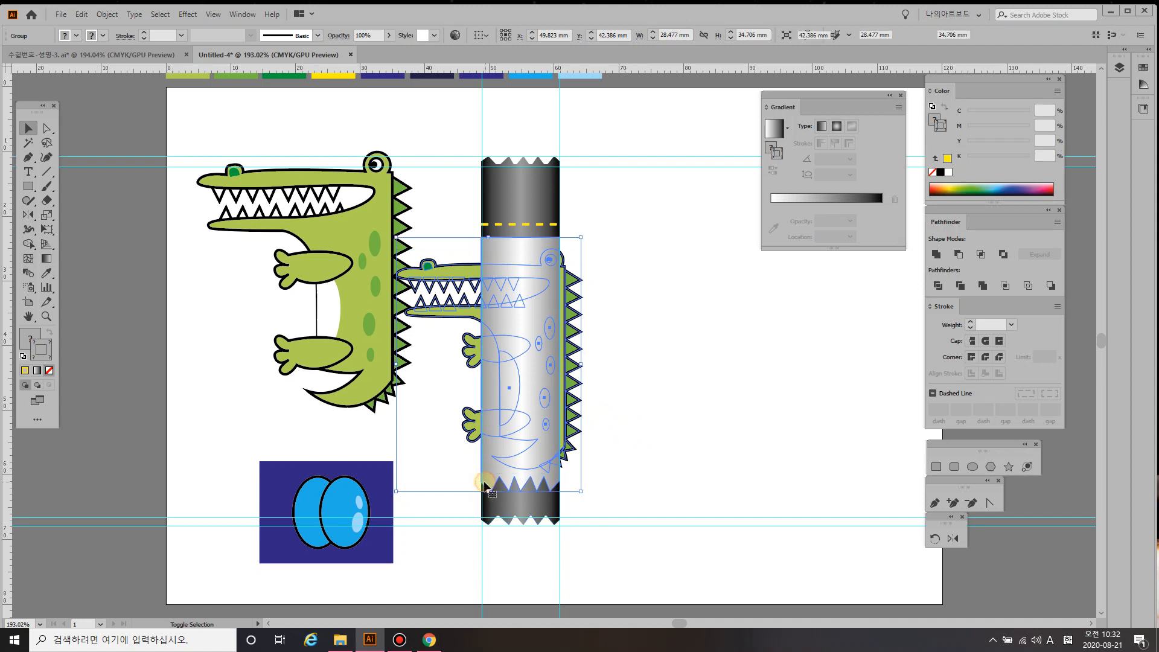
right_click(520, 382)
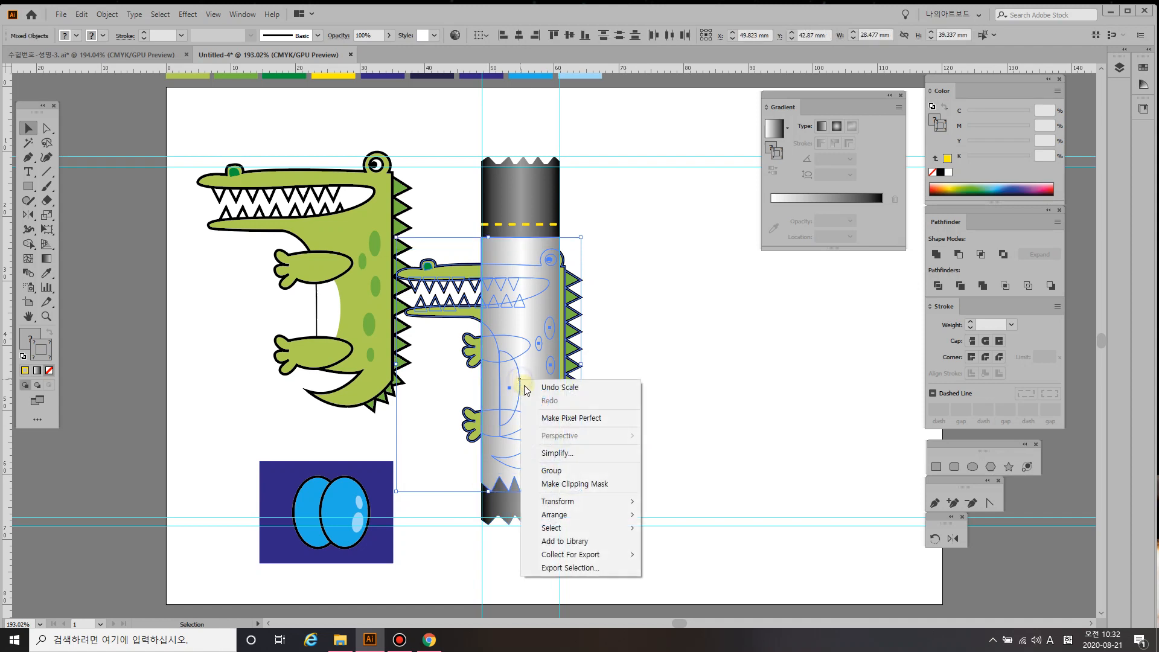
click(565, 485)
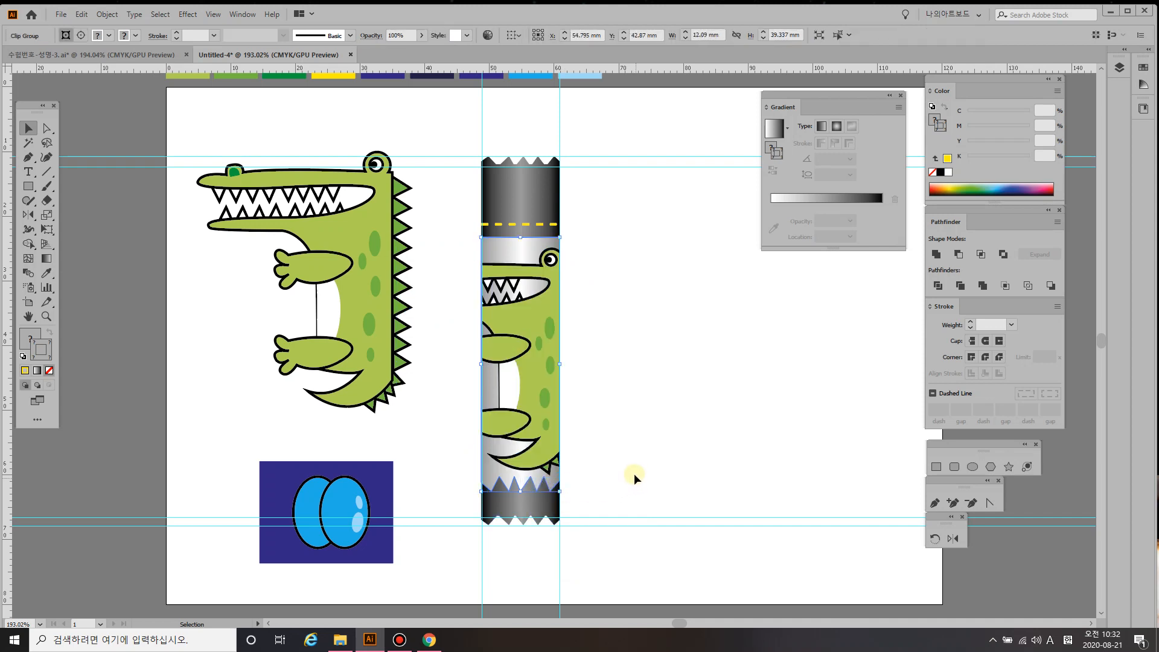
click(621, 450)
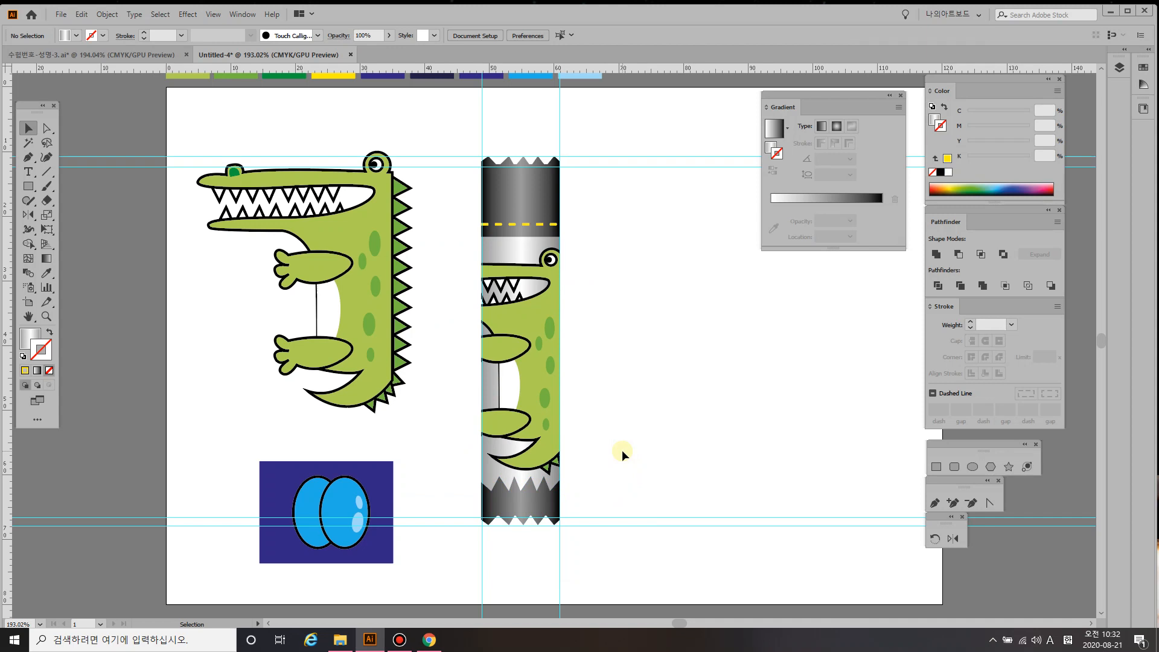
- Start a text object above the tube and set its font to Arial Bold at 5 pt
scroll(624, 444, up, 2)
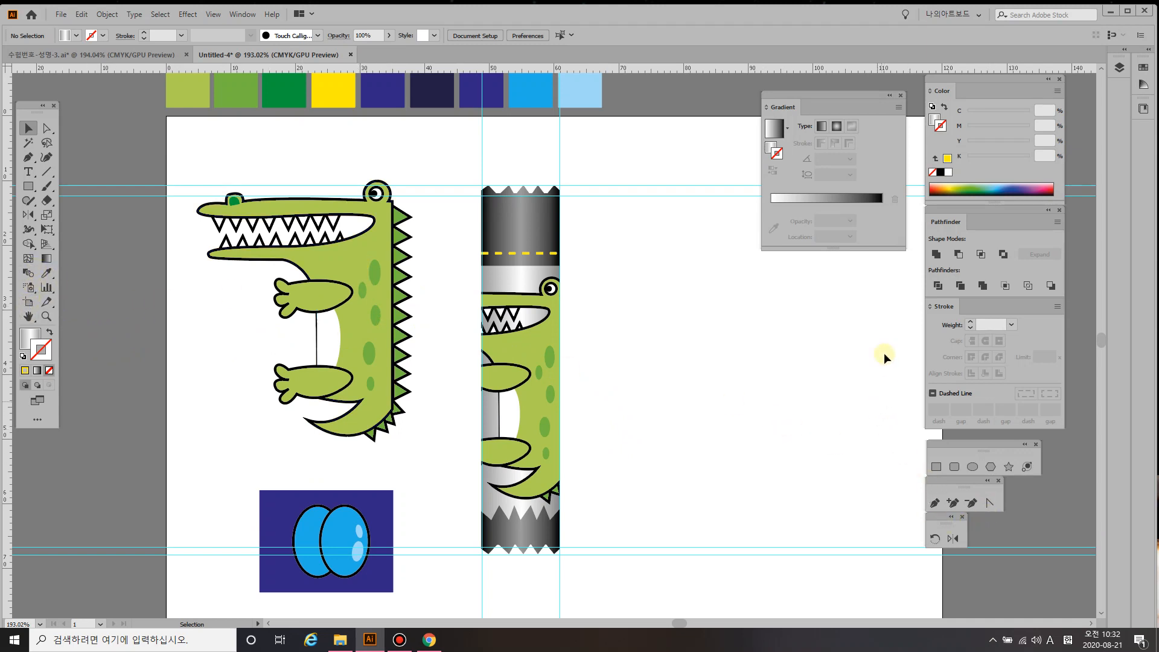
click(28, 171)
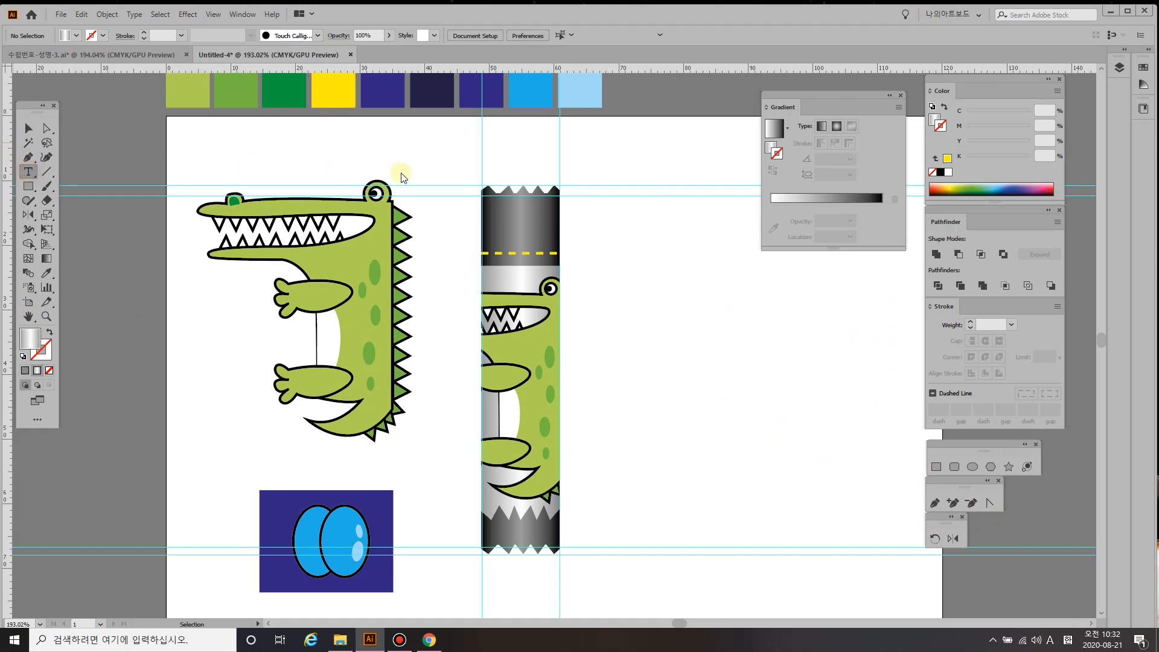
scroll(470, 198, up, 2)
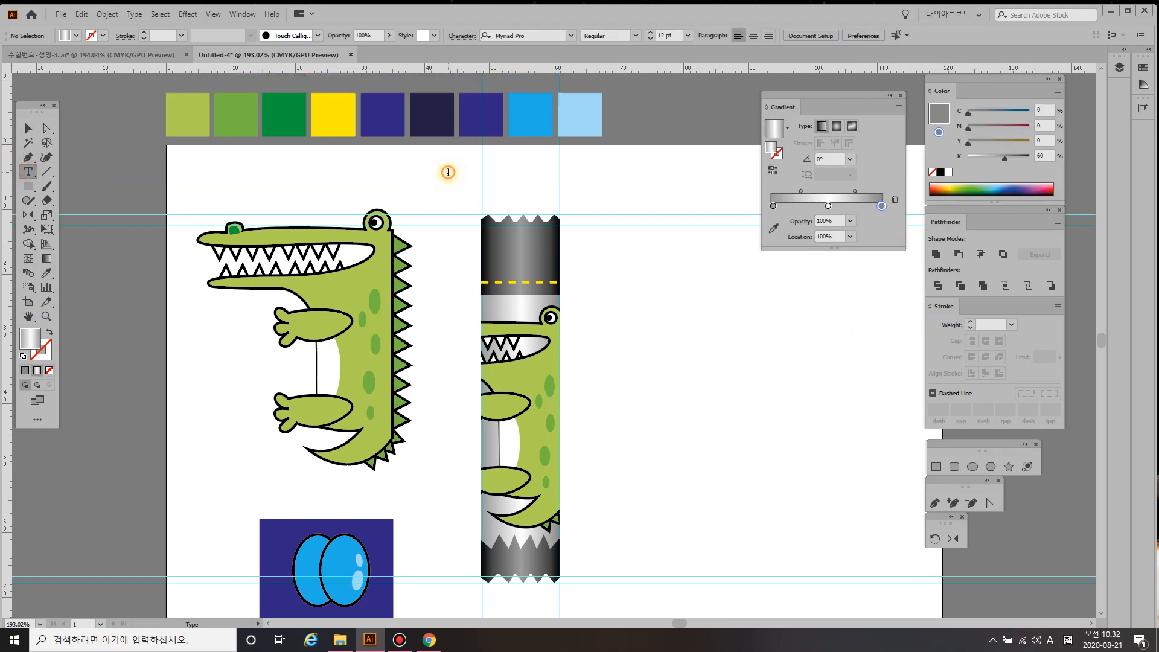
click(447, 173)
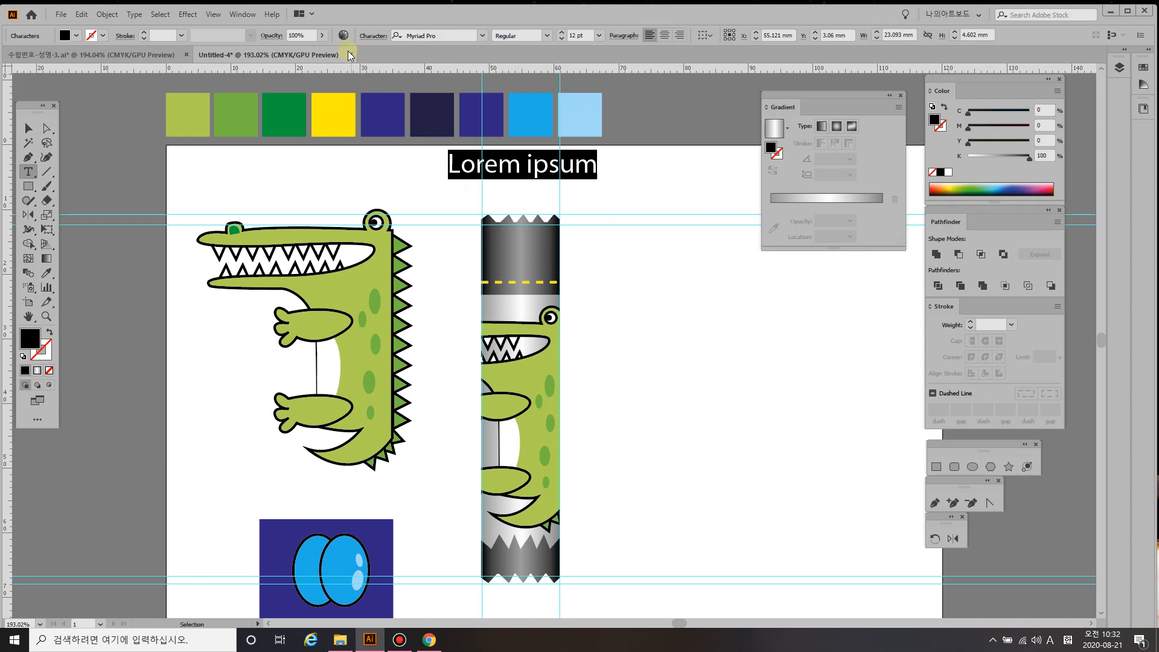
click(482, 35)
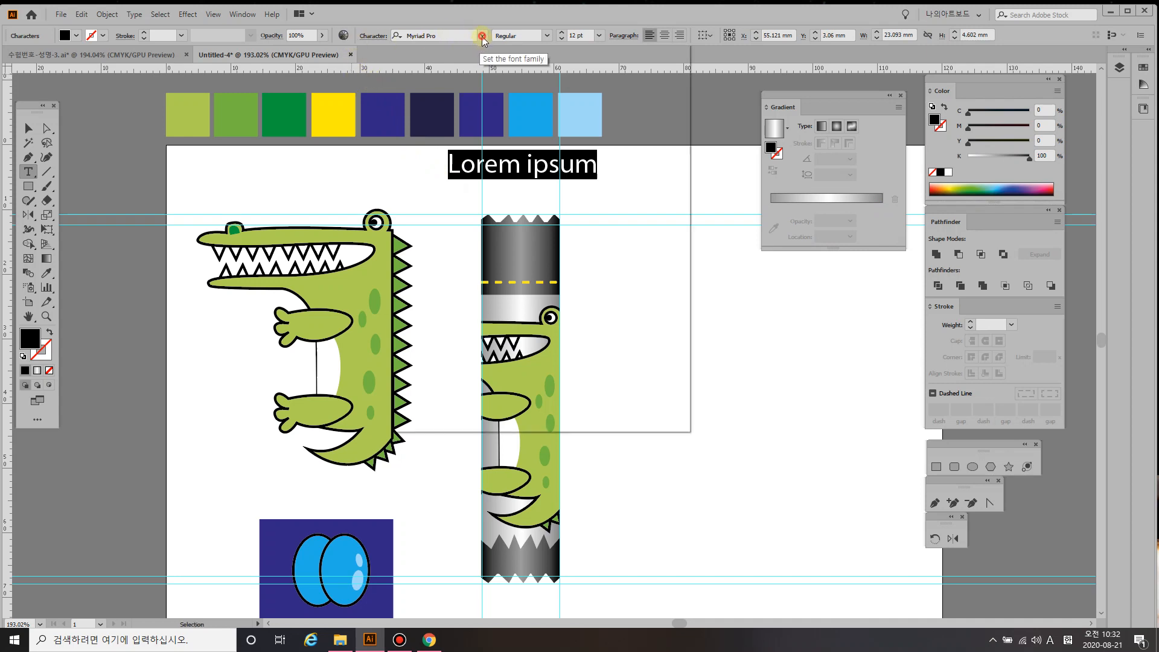
click(444, 132)
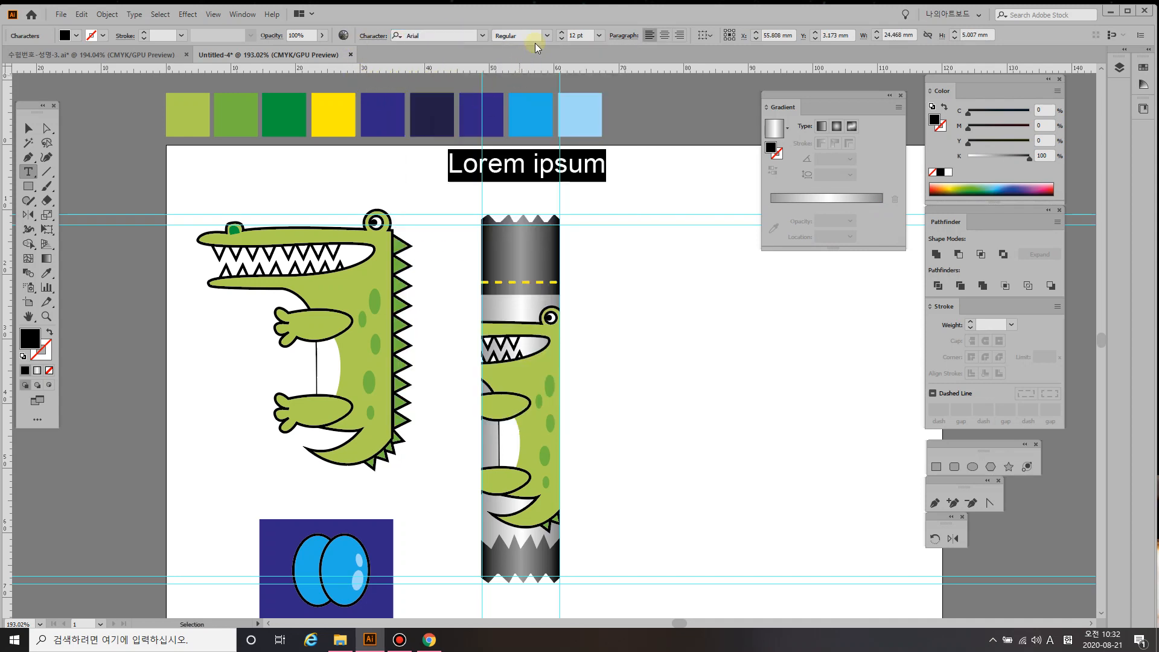
click(547, 35)
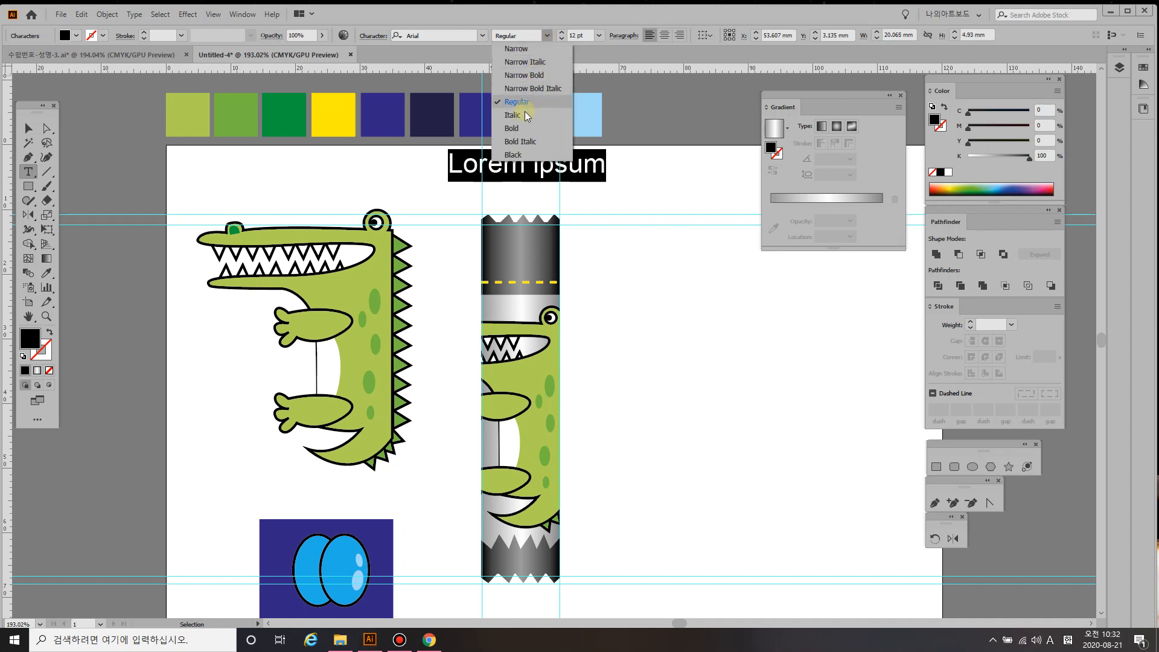
click(523, 128)
click(570, 35)
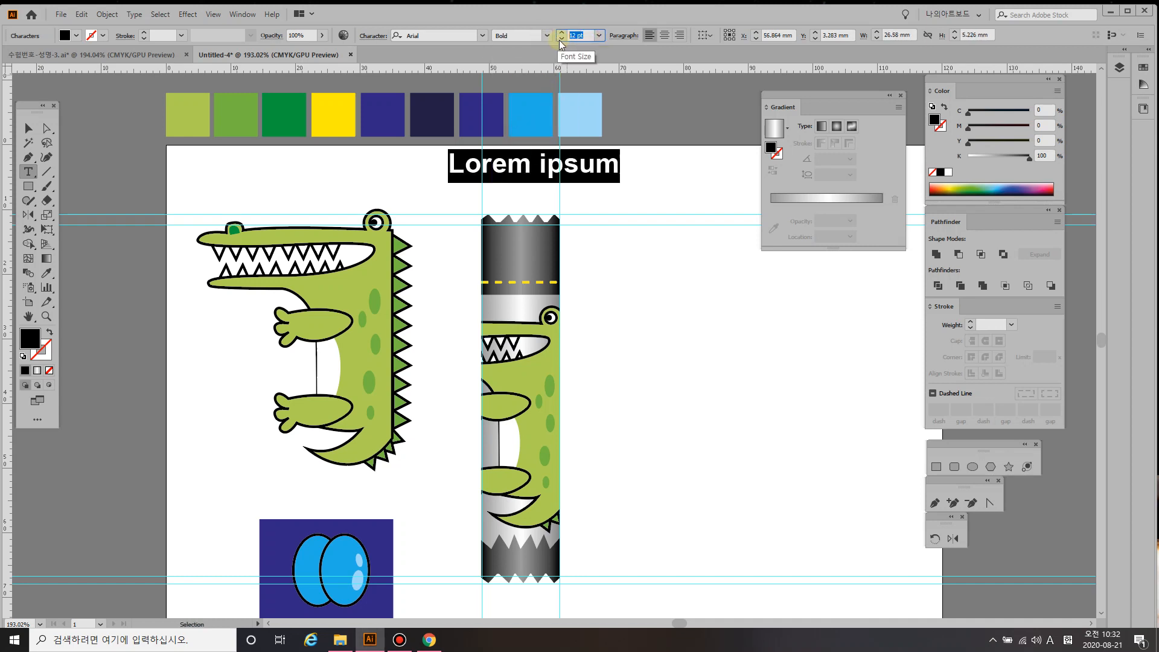
text(5)
key(Return)
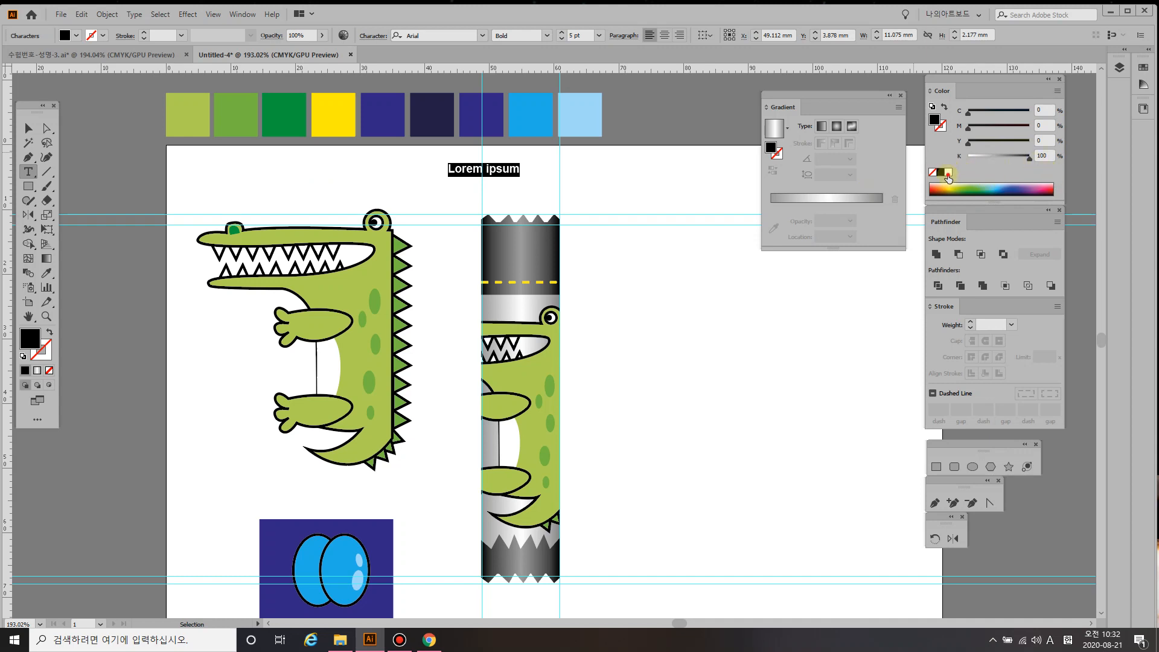
- Fill the text with yellow using C 0, M 0, Y 100 and K 0%
click(948, 175)
click(1040, 141)
text(100)
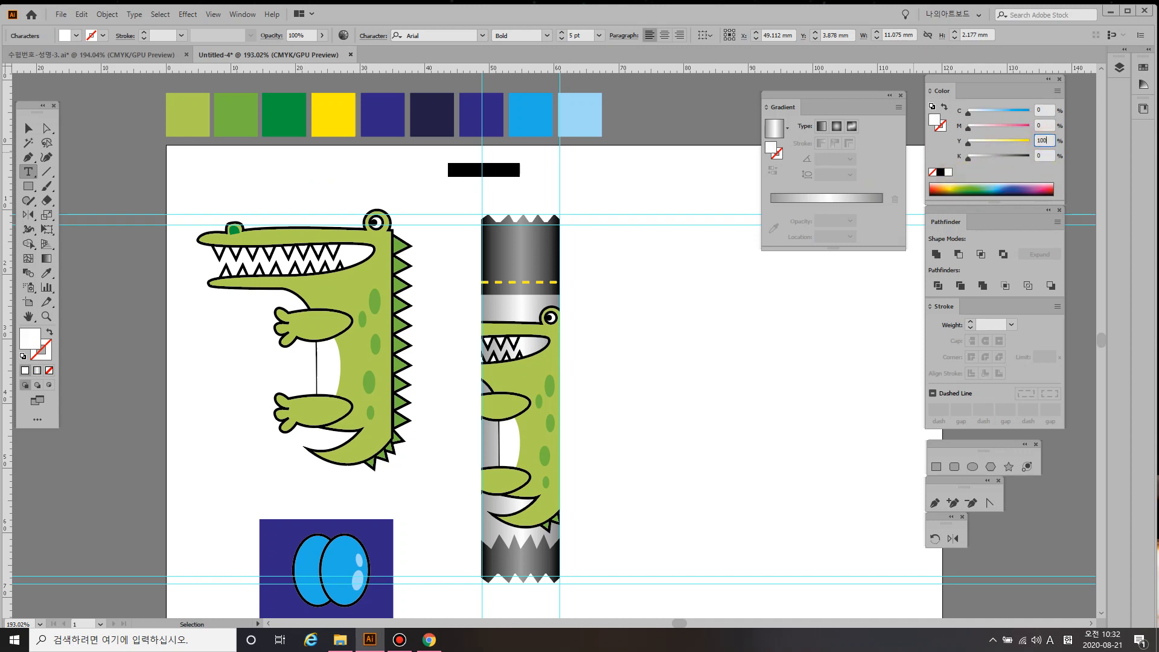
key(Return)
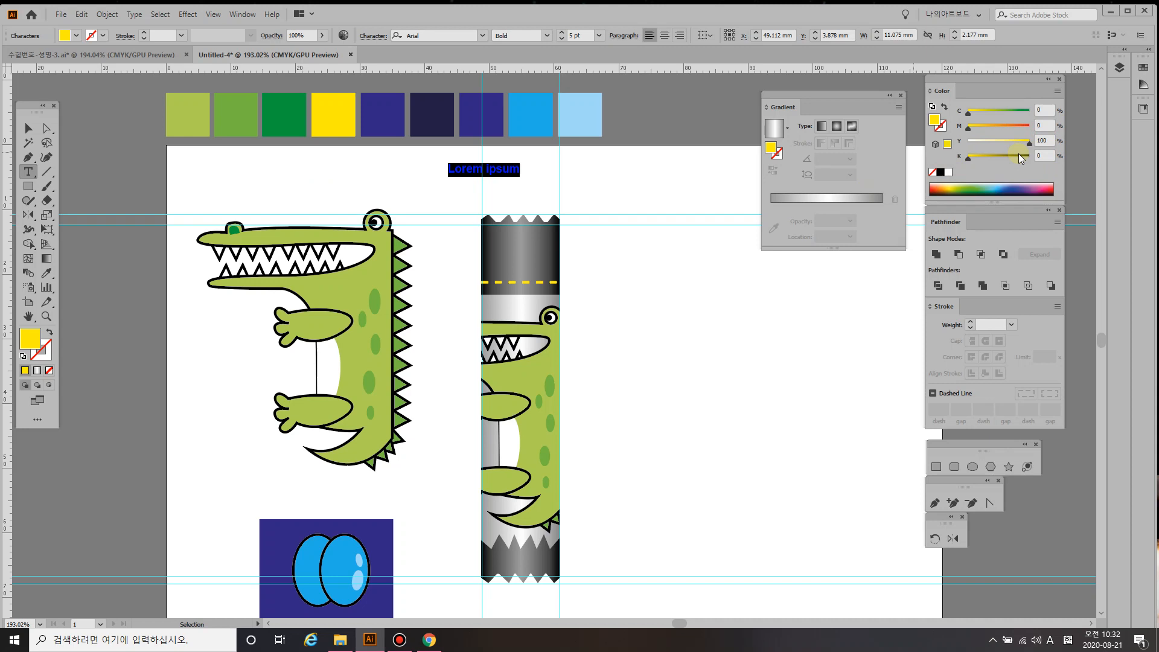
- Replace the placeholder text with "Crocodile" on the first line and "COFFEE" on the second
text(C)
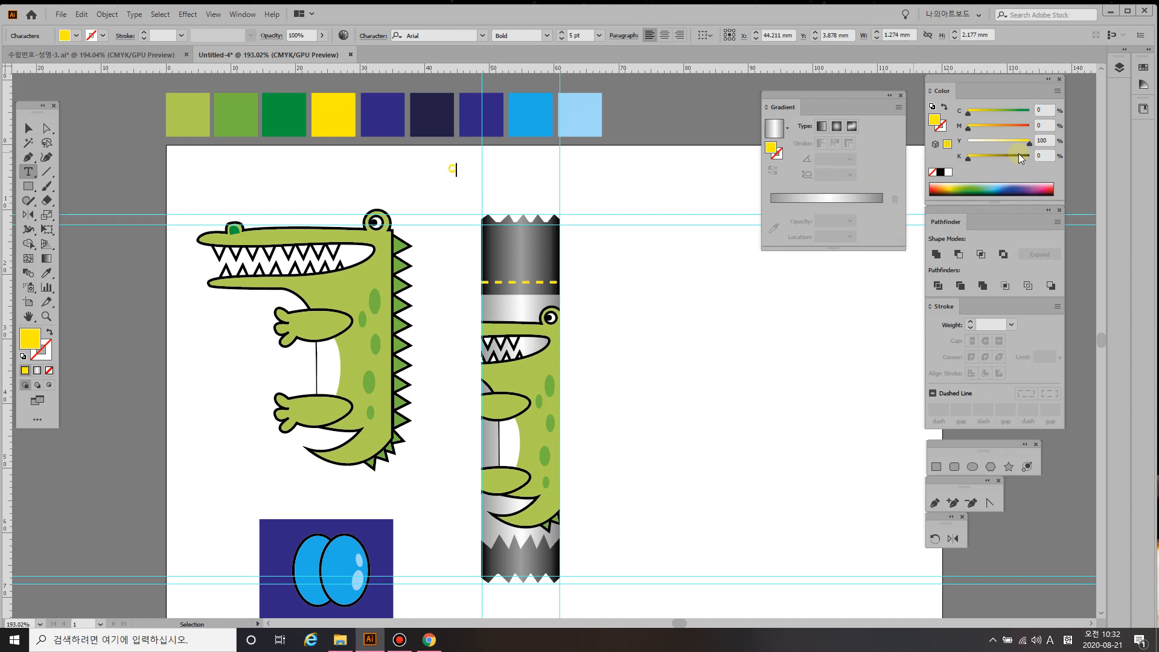
text(or)
text(ocodile)
key(Return)
text(COFFEE)
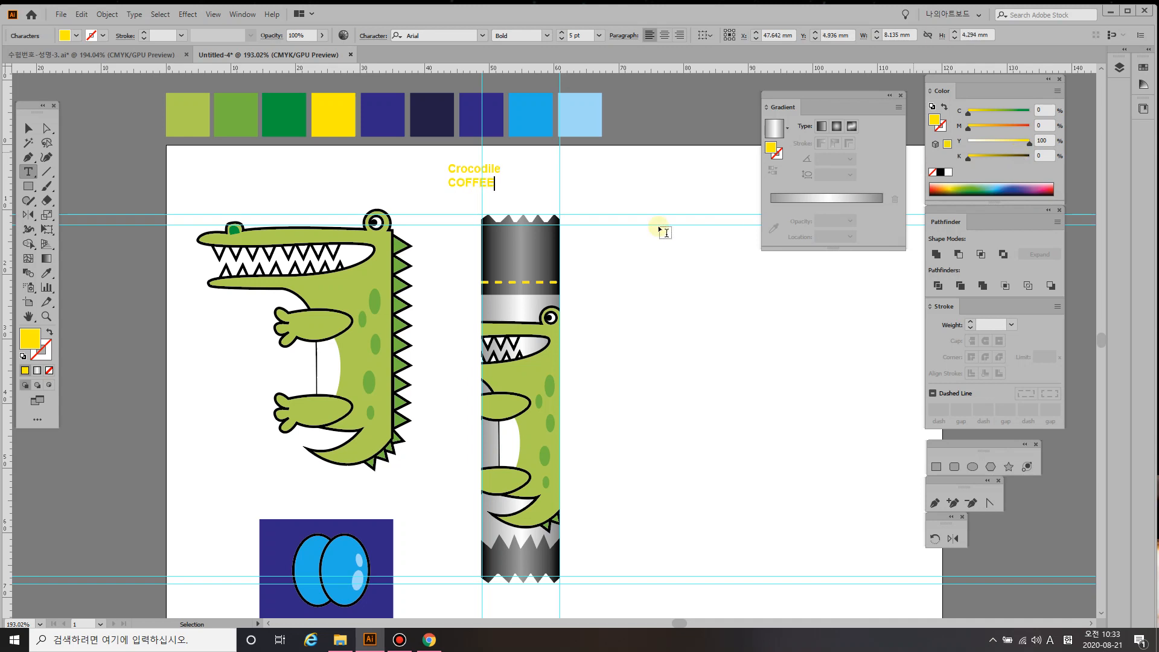
- Center-align the "Crocodile COFFEE" text and move it onto the tube's dark upper section above the dashed line
click(27, 128)
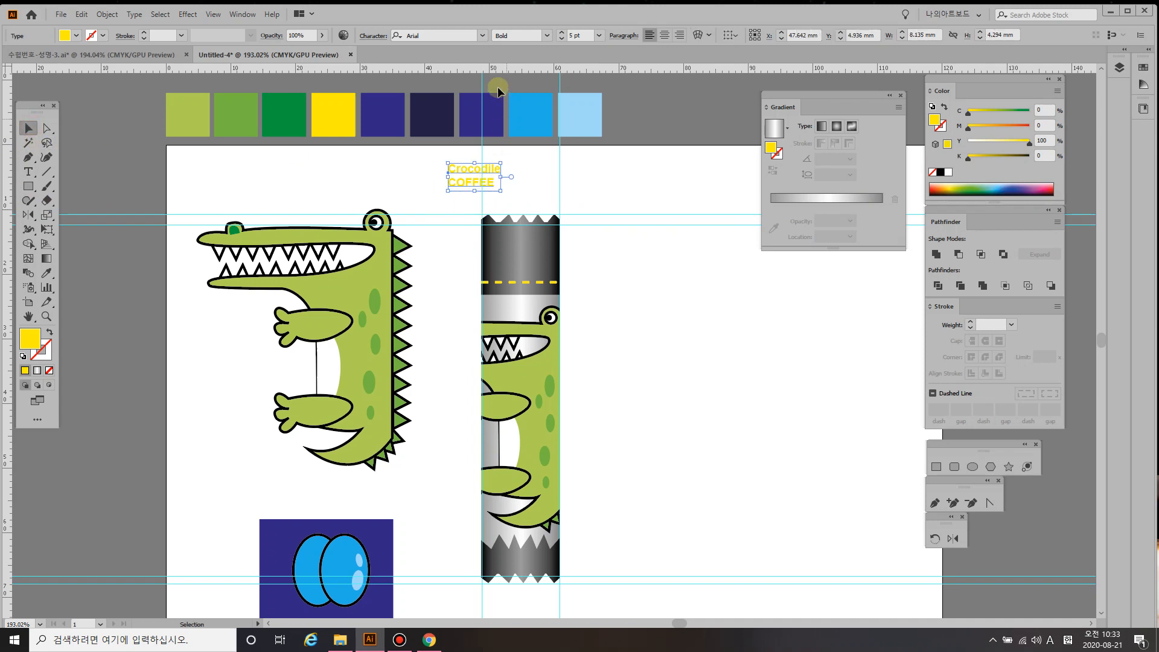
click(664, 35)
drag(443, 168, 516, 240)
click(650, 311)
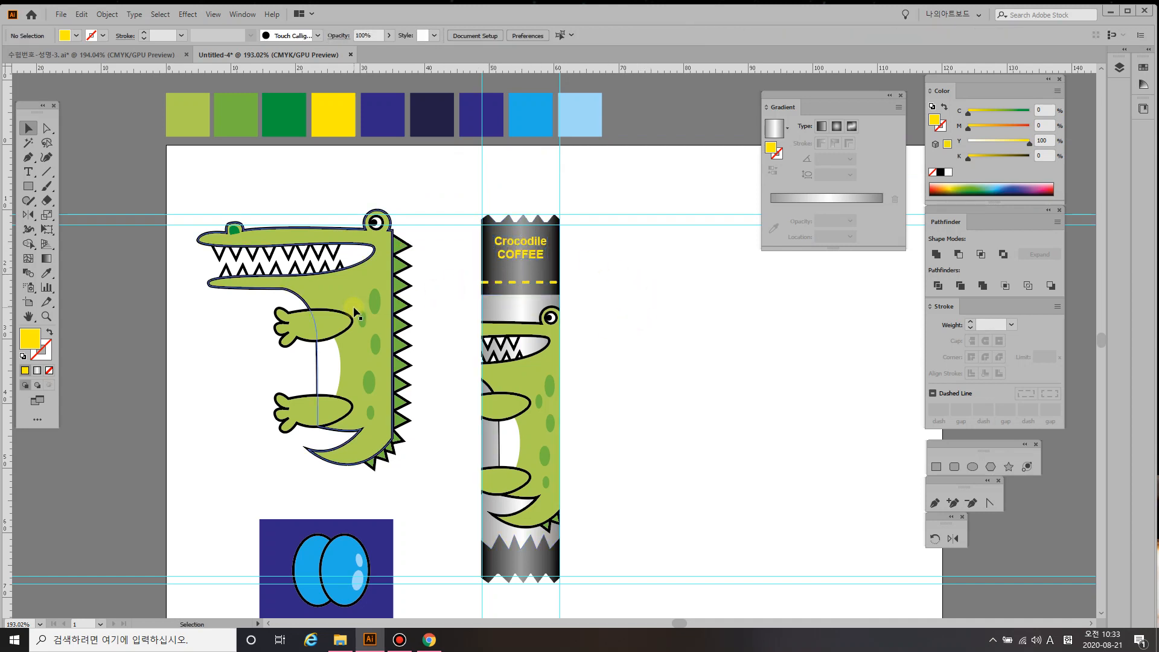
- Draw a small yellow downward-pointing triangle with the Pen tool just above the start of the dashed line
key(p)
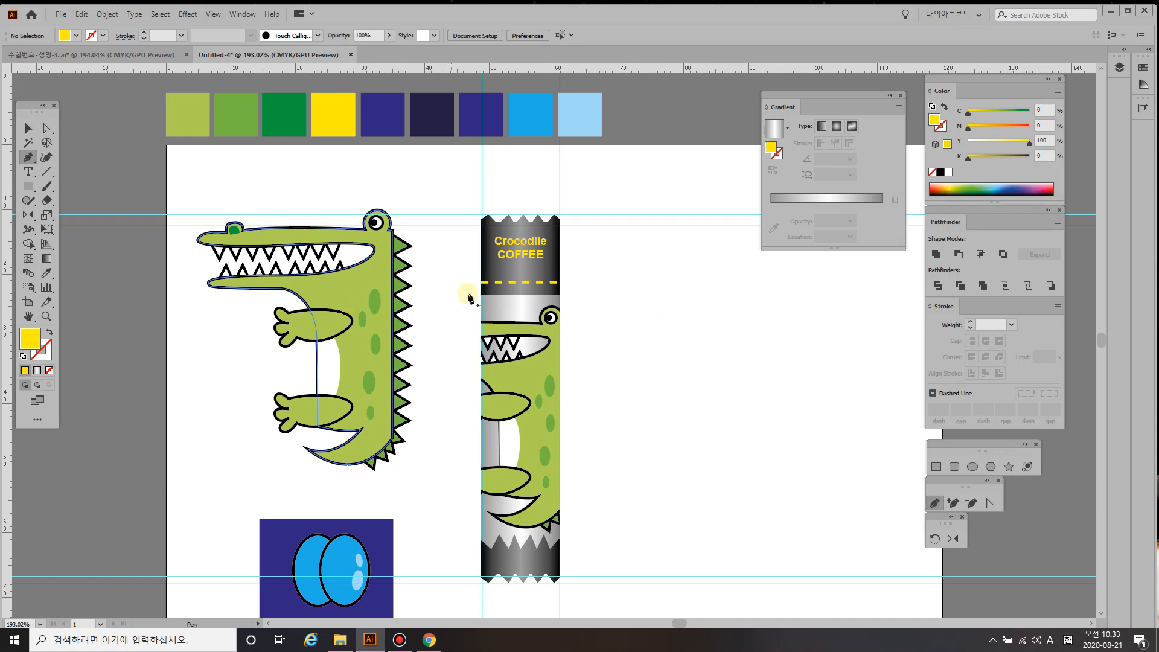
click(488, 270)
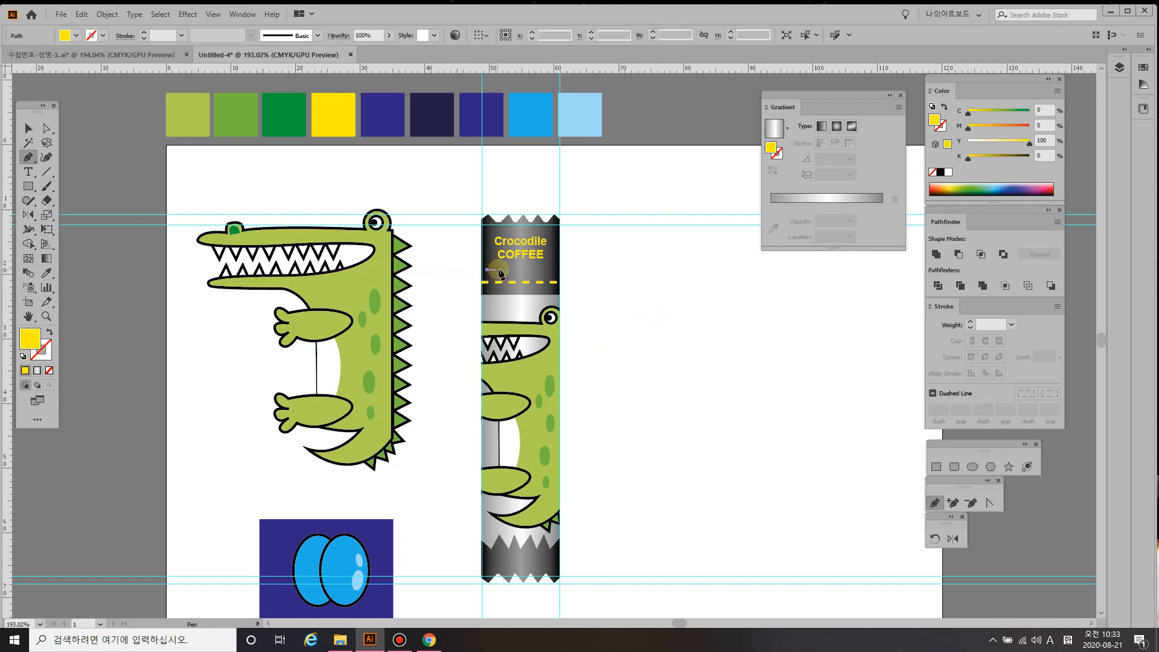
click(493, 278)
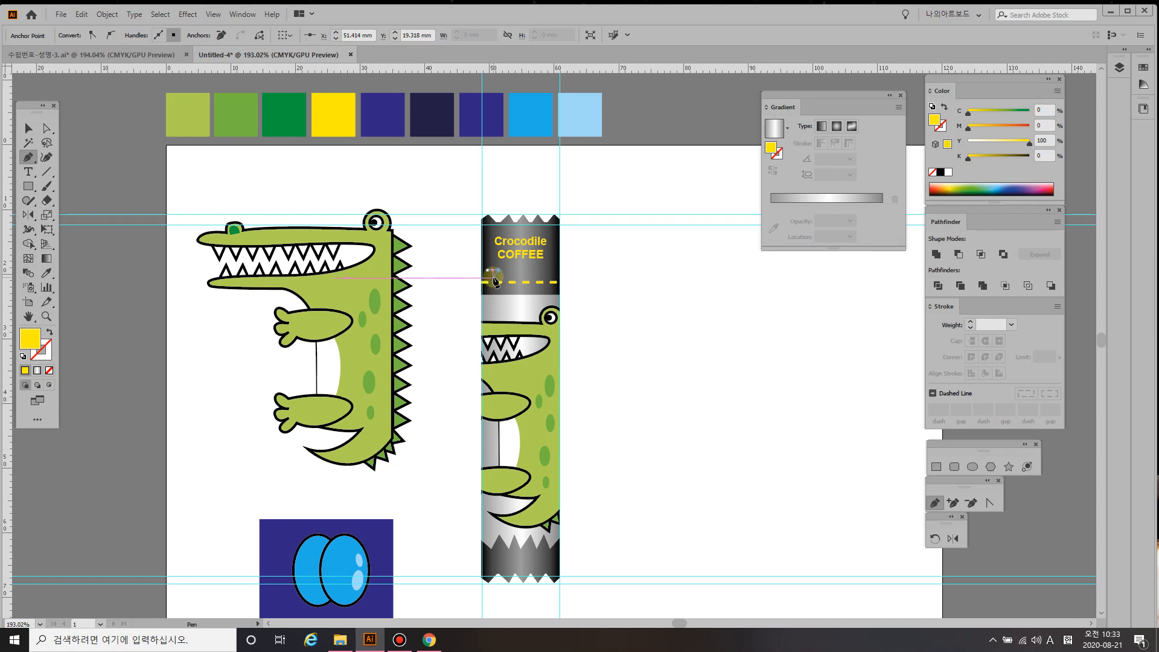
click(499, 271)
click(488, 270)
key(v)
click(644, 318)
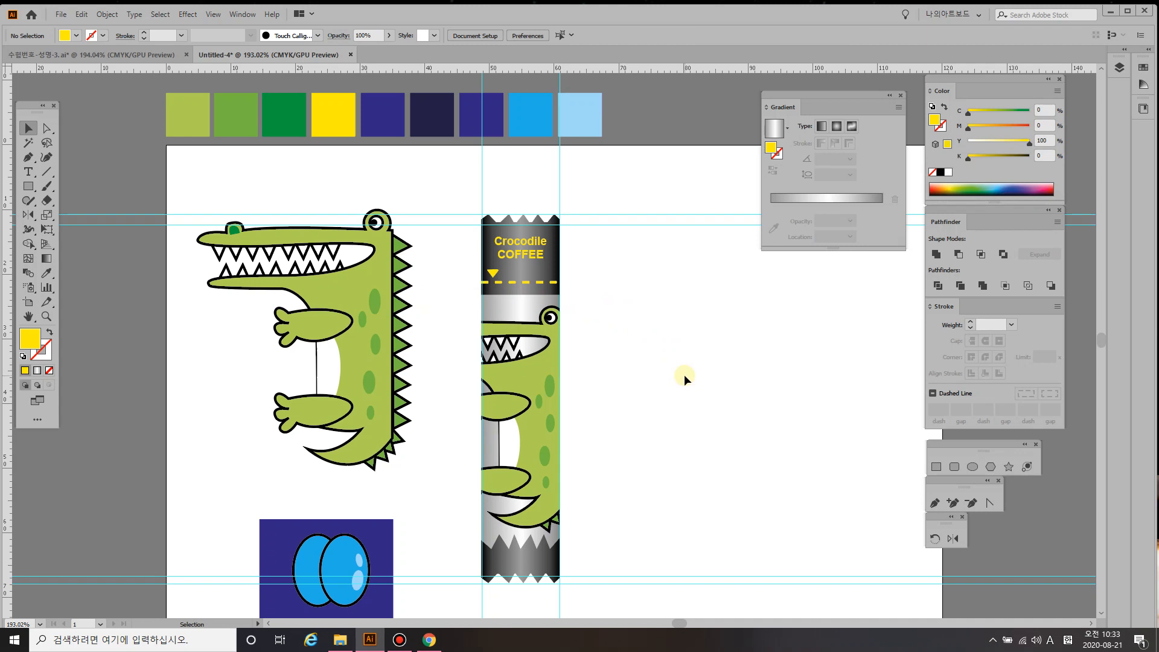
- Lower the yellow triangle slightly toward the dashed line, scale it uniformly to 80%, and deselect it
drag(493, 276, 395, 266)
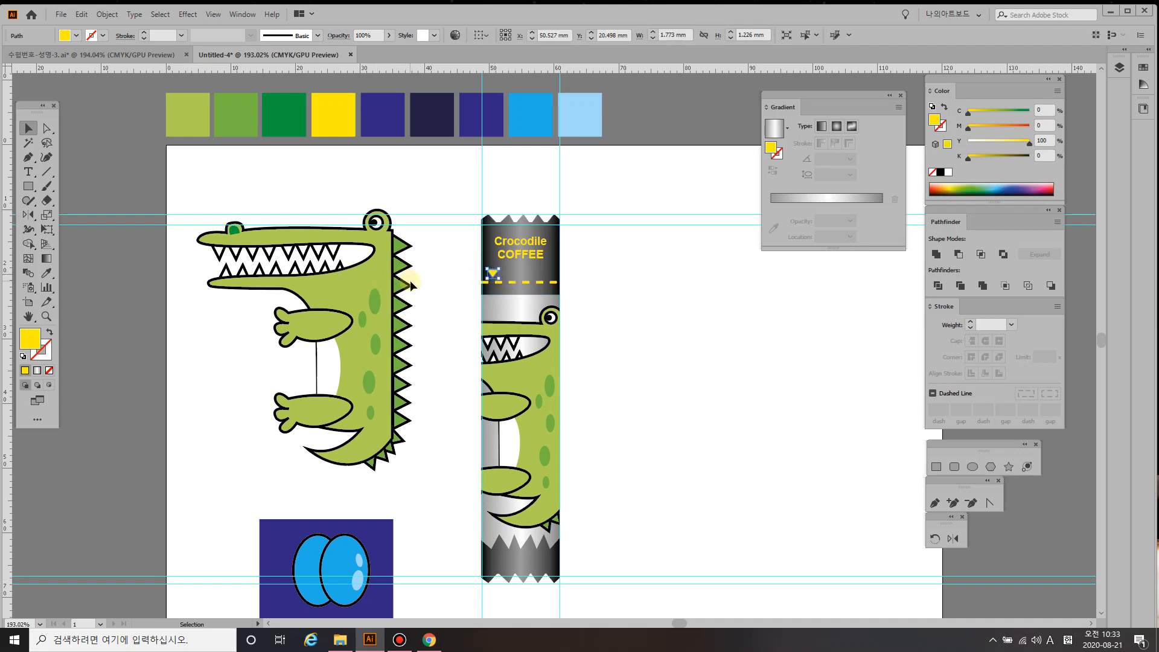
click(47, 218)
double_click(47, 216)
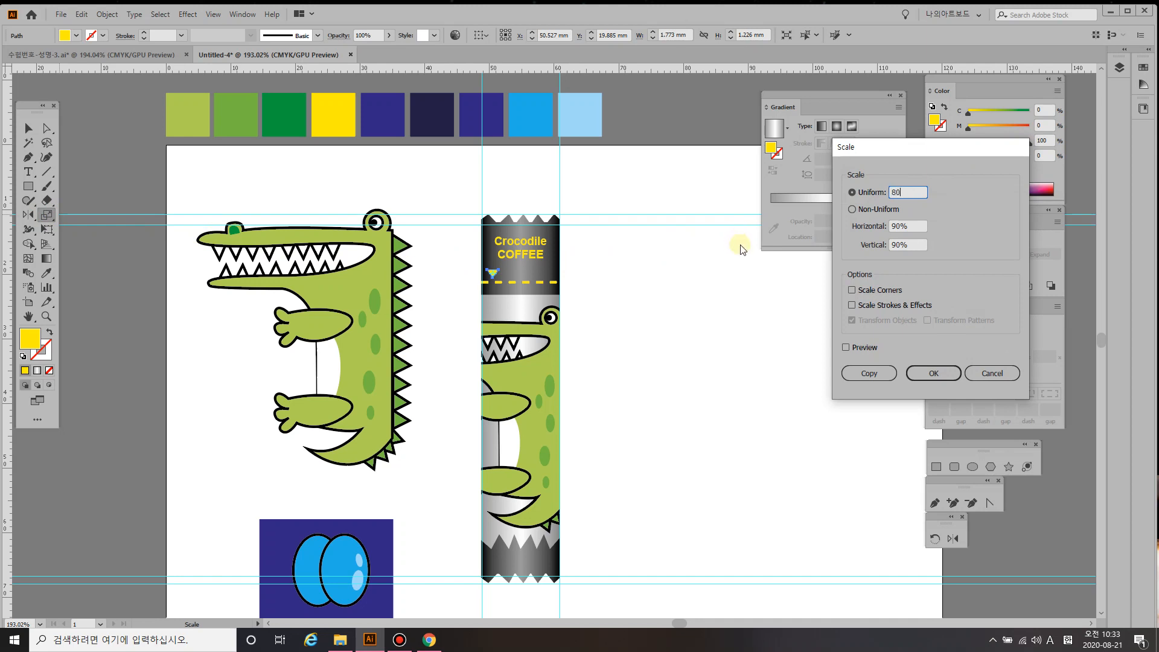
click(923, 374)
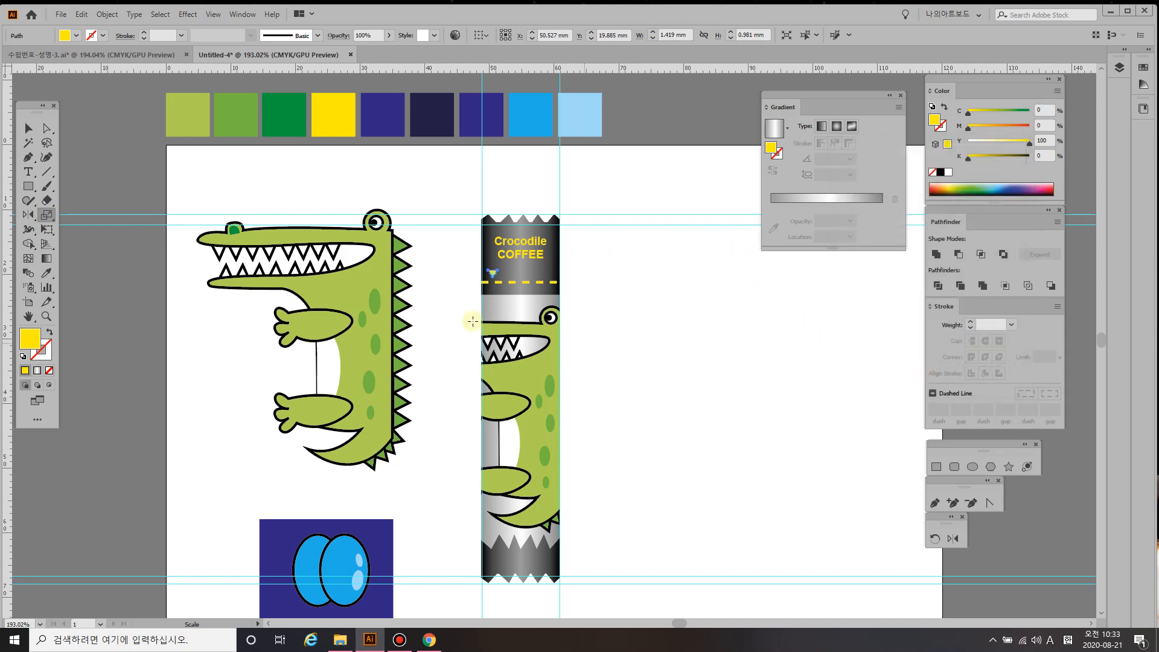
key(v)
click(649, 359)
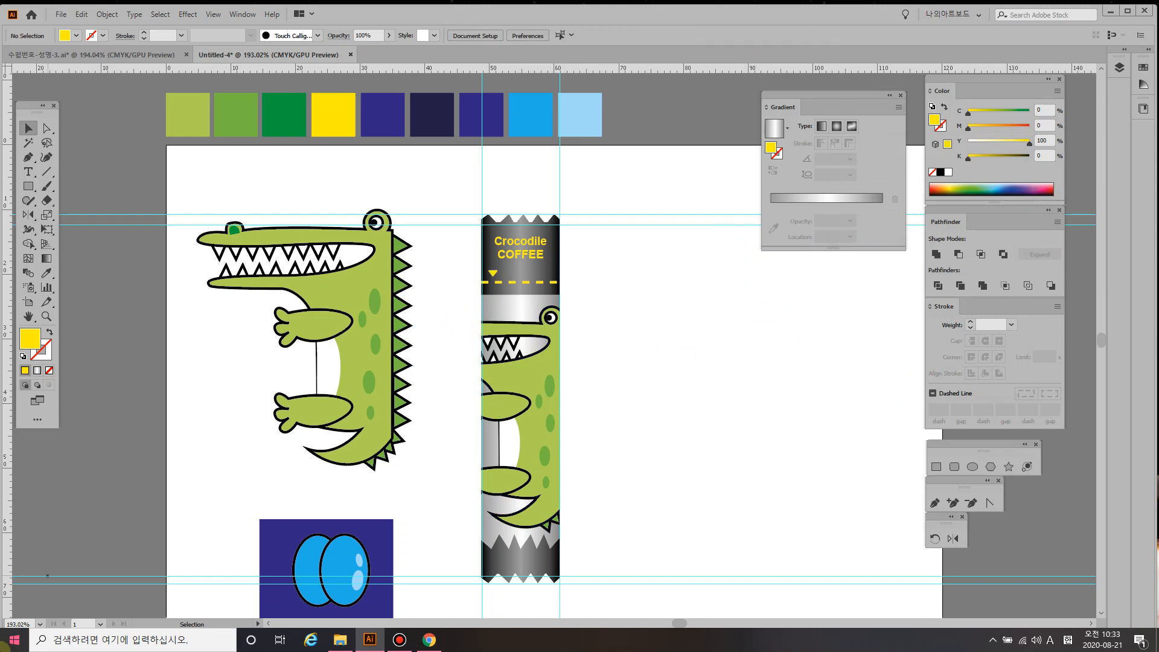
- In the finished reference document, place vertical guides at both side edges of the mug's body
click(1091, 623)
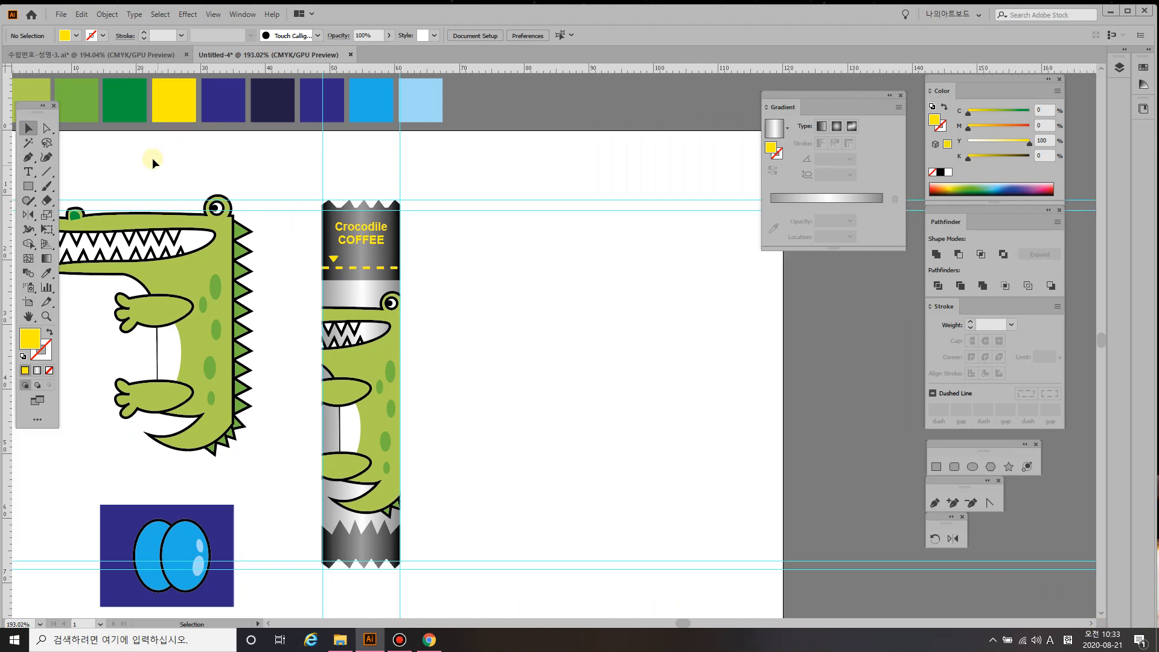
scroll(155, 160, down, 1)
scroll(155, 161, right, 1)
click(91, 54)
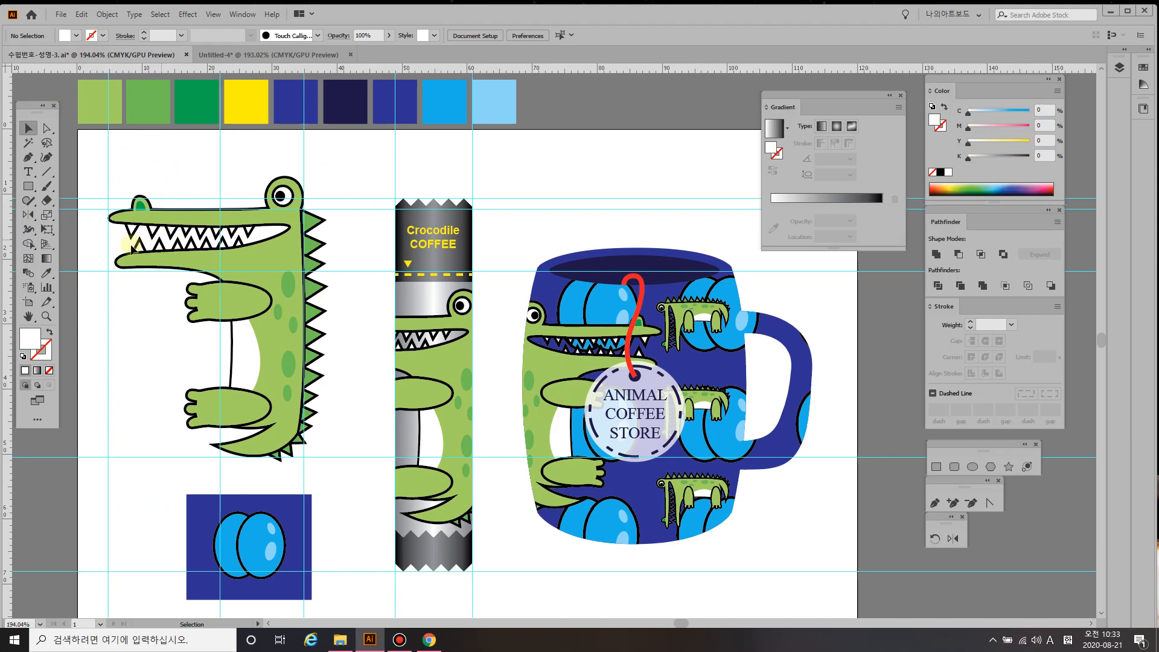
drag(7, 278, 520, 408)
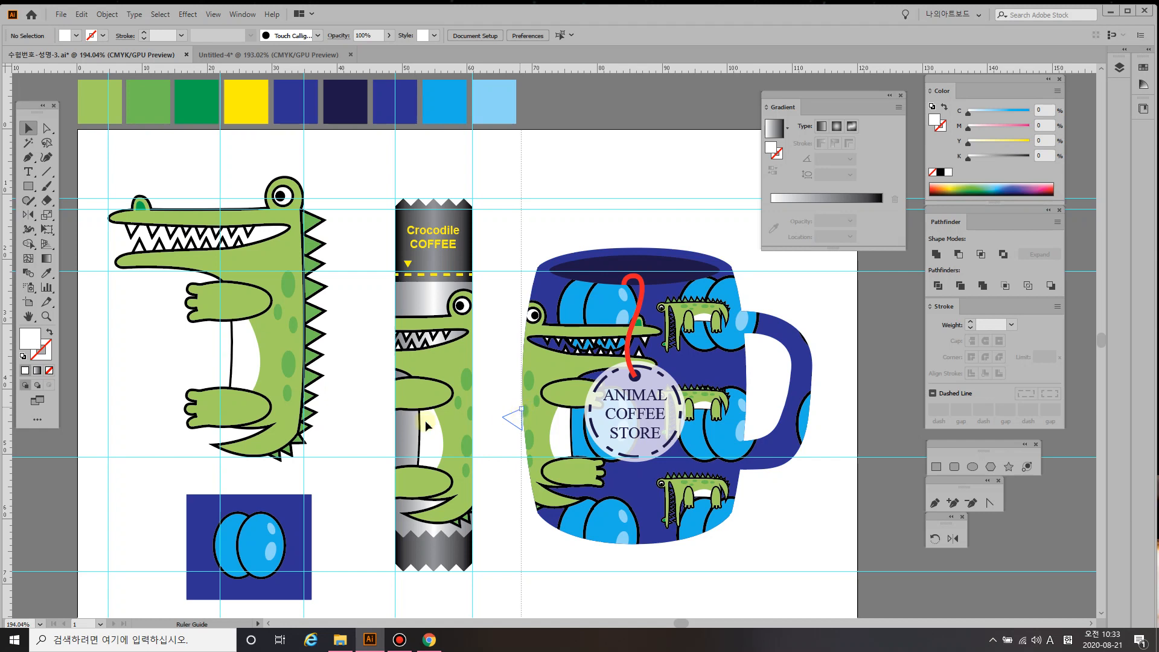
drag(9, 366, 745, 421)
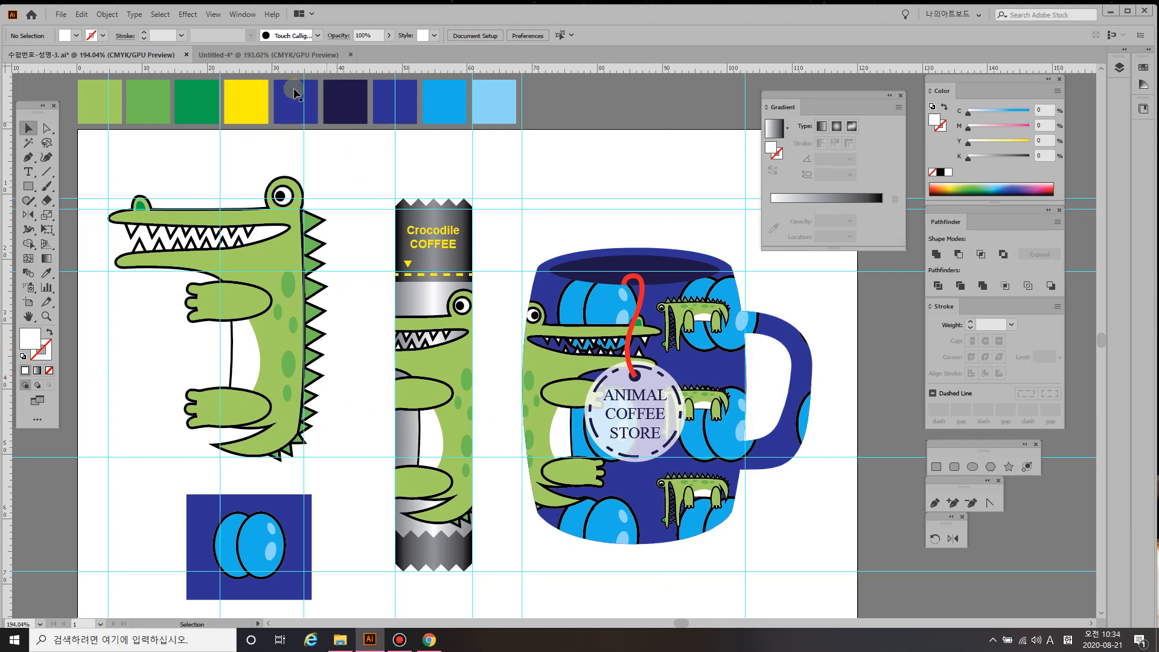
- In the Untitled-4 document, add vertical guides at about 68 mm and 103 mm to mark the mug's width
click(256, 57)
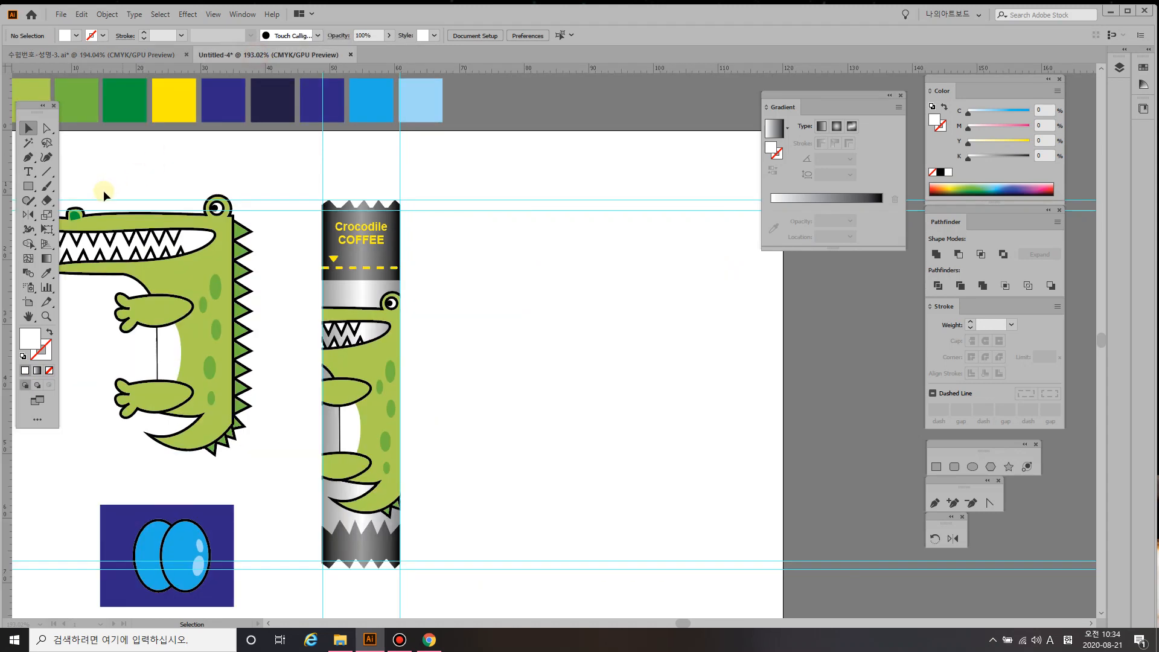
drag(383, 281, 446, 295)
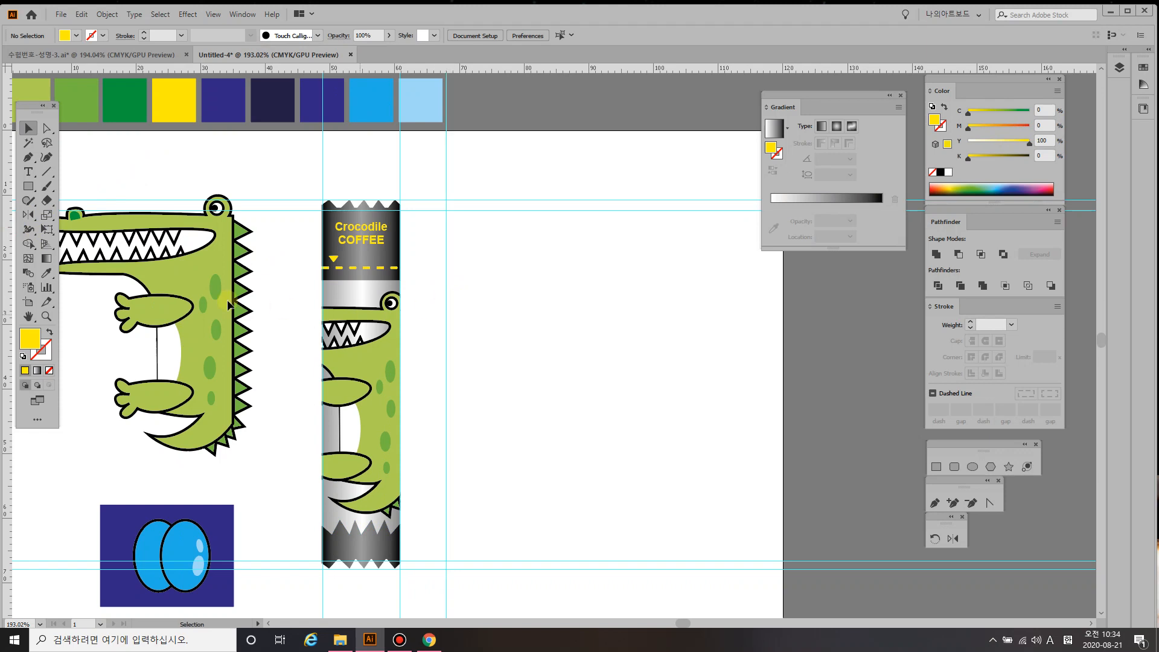
drag(9, 307, 672, 353)
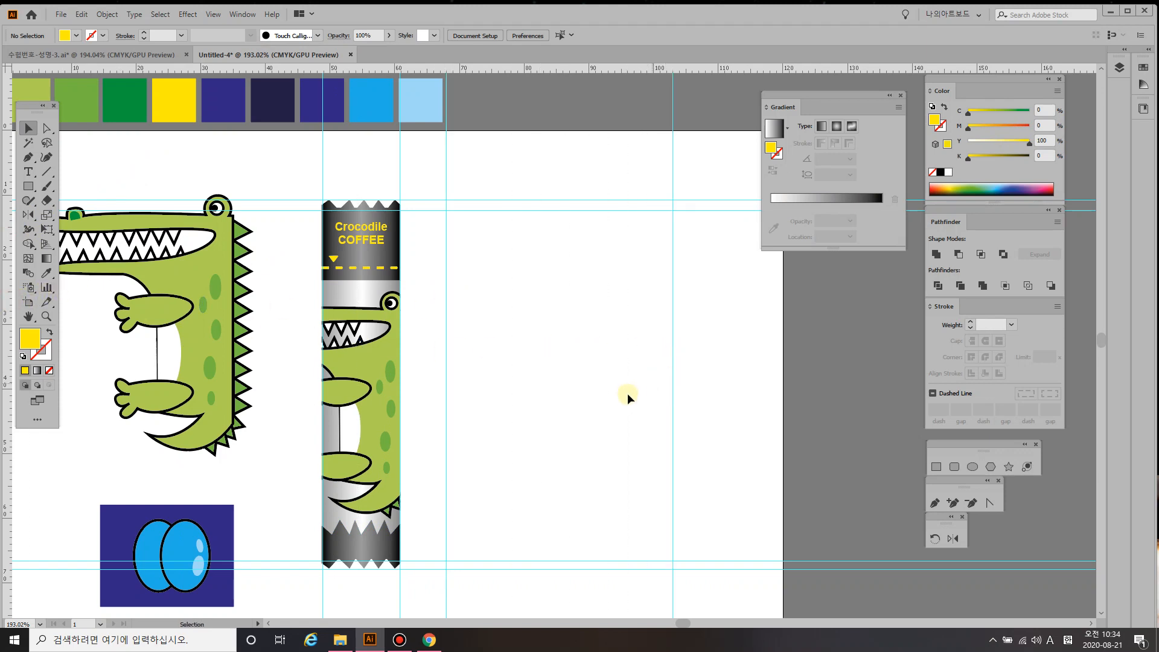
- Draw a flat ellipse about 30.8 by 5.8 mm with default white fill and black stroke, centered between the mug guides
click(22, 356)
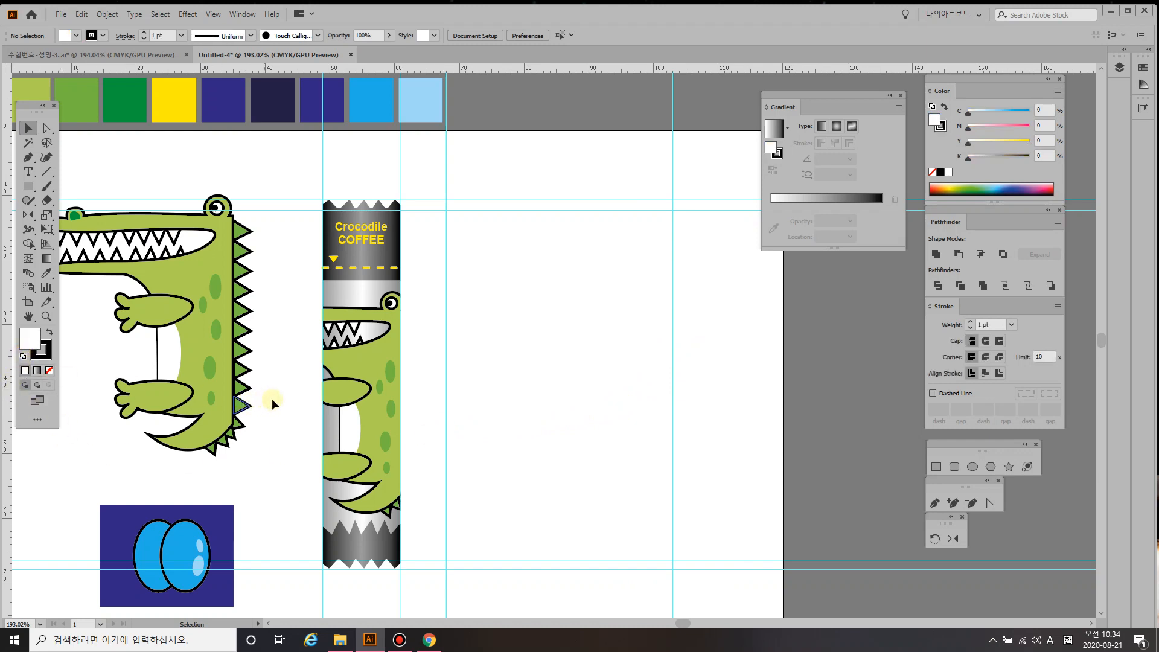
key(l)
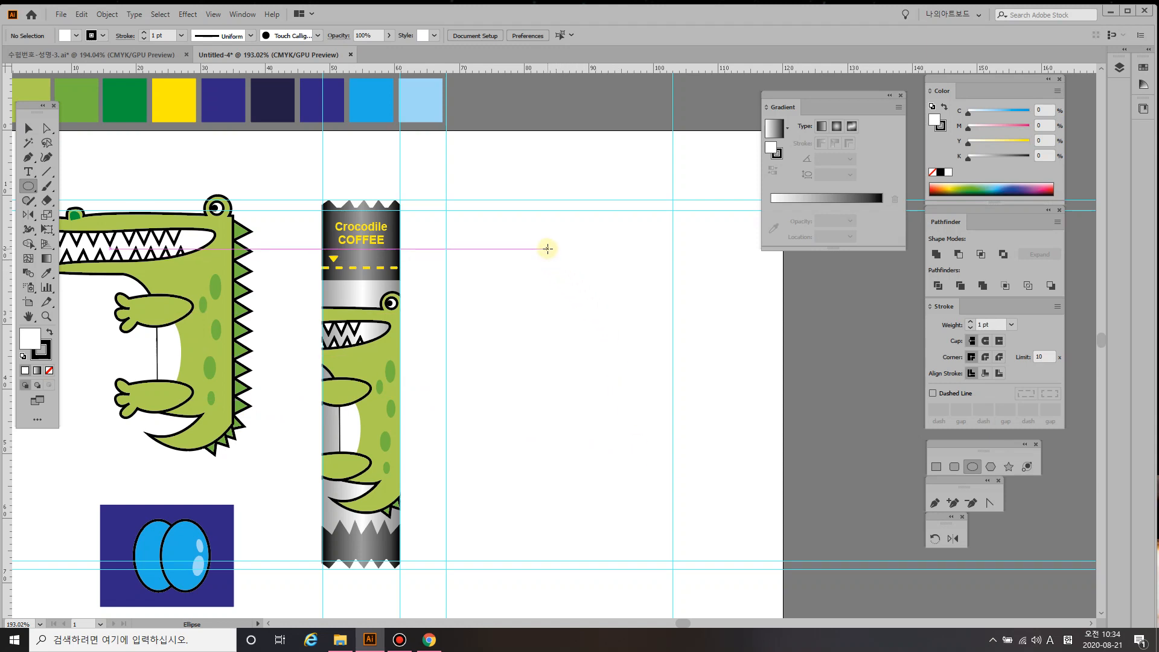
drag(551, 250, 653, 261)
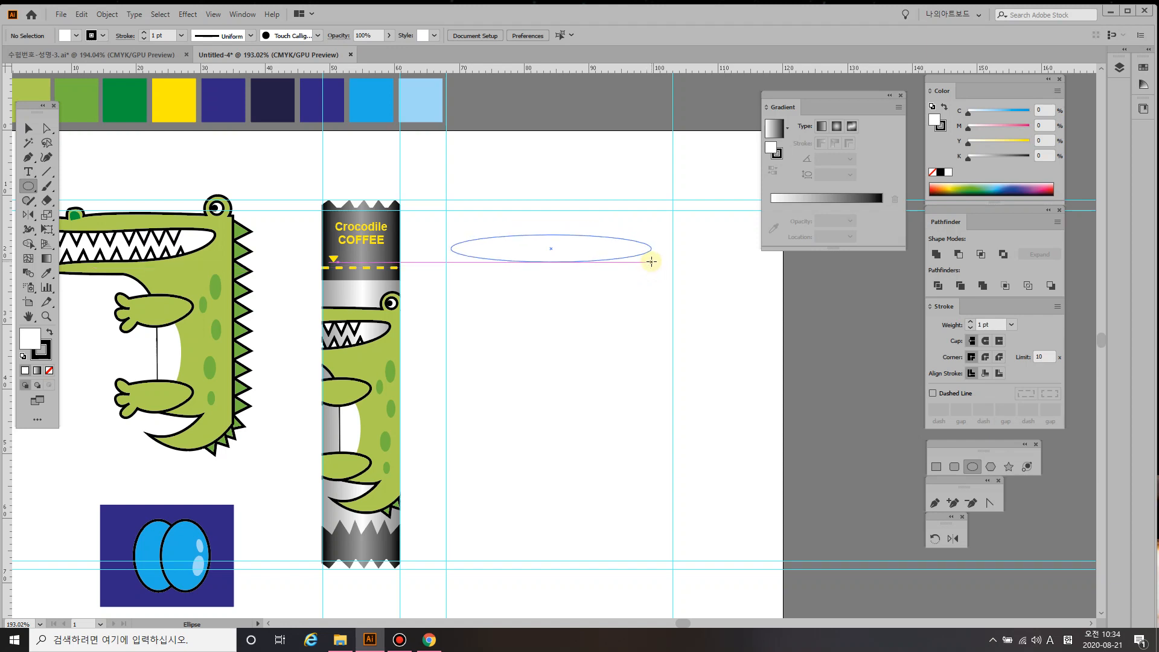
drag(651, 261, 652, 266)
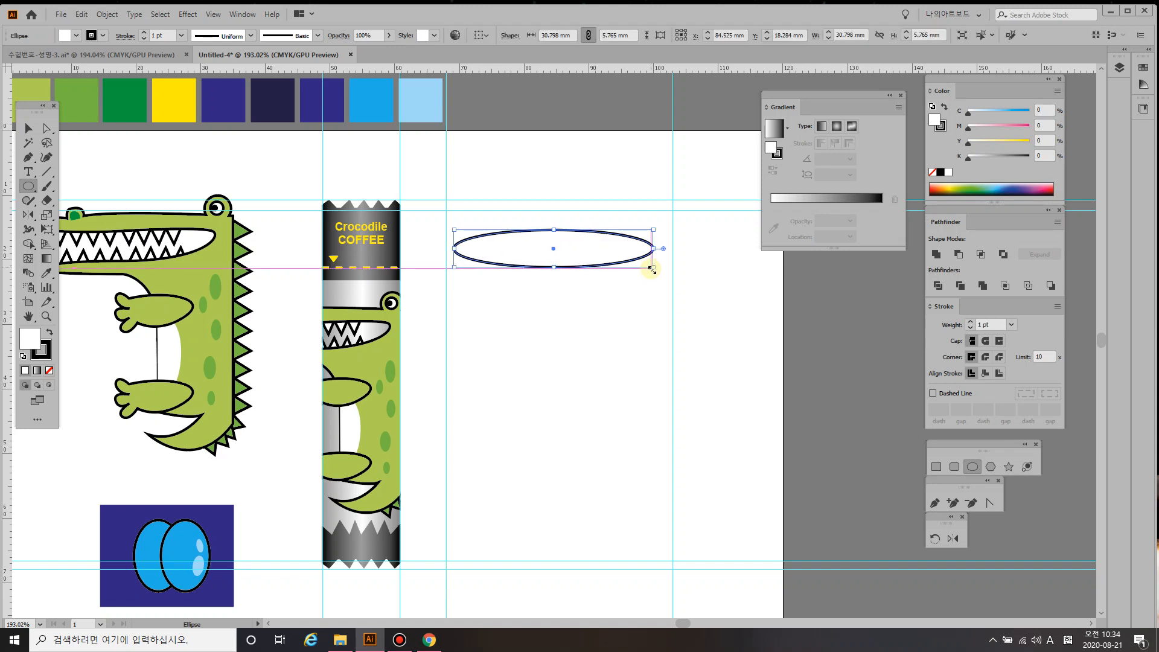
key(Right)
key(Right)
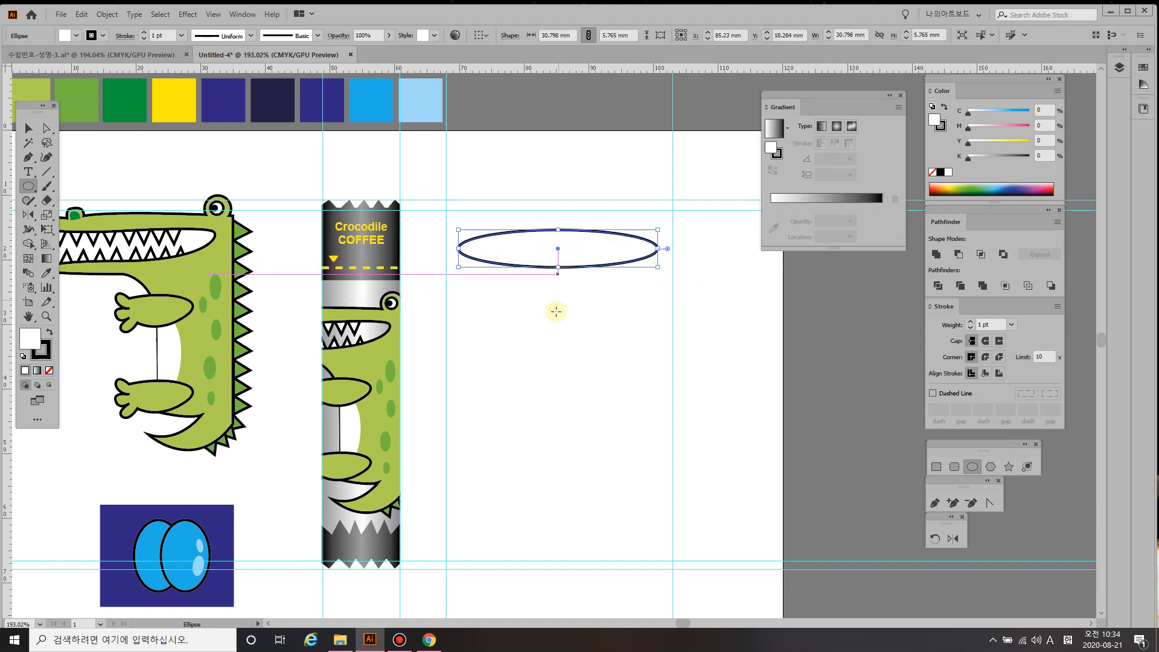
key(v)
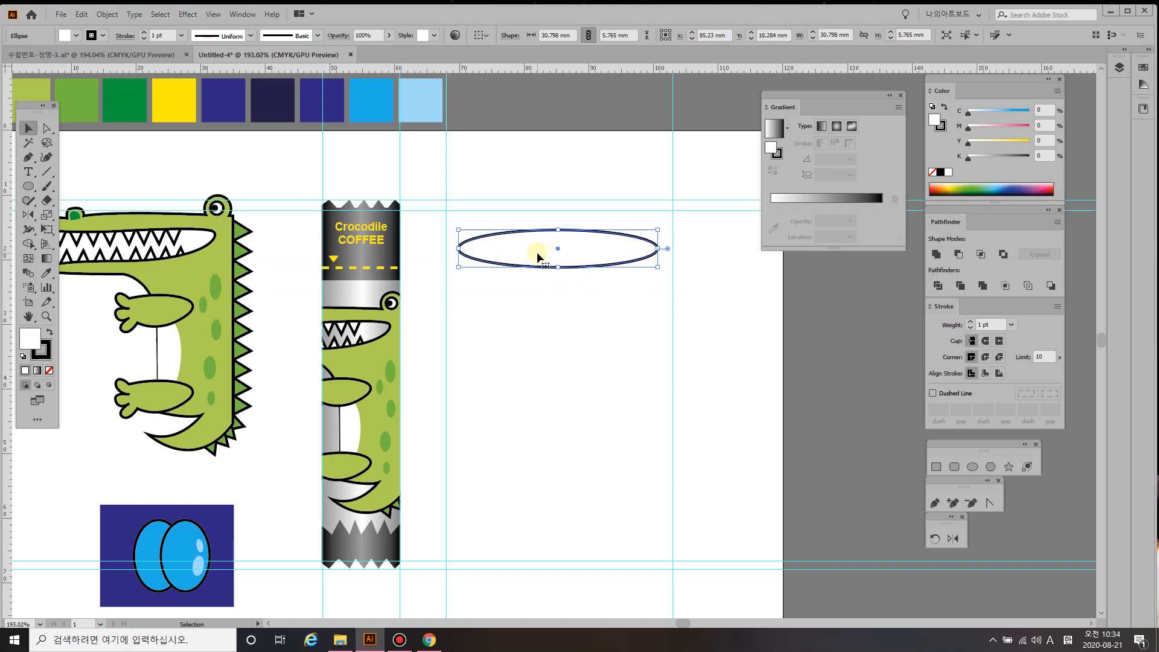
drag(538, 255, 542, 517)
click(549, 316)
key(ctrl+z)
- Lower the ellipse between the mug guides to a vertical position of about 22.87 mm for the mug's rim
key(Down)
key(Down)
key(Down)
key(Down)
key(Down)
key(Down)
key(Down)
key(Down)
key(Down)
key(Down)
key(Down)
key(Down)
key(Down)
key(Down)
key(Down)
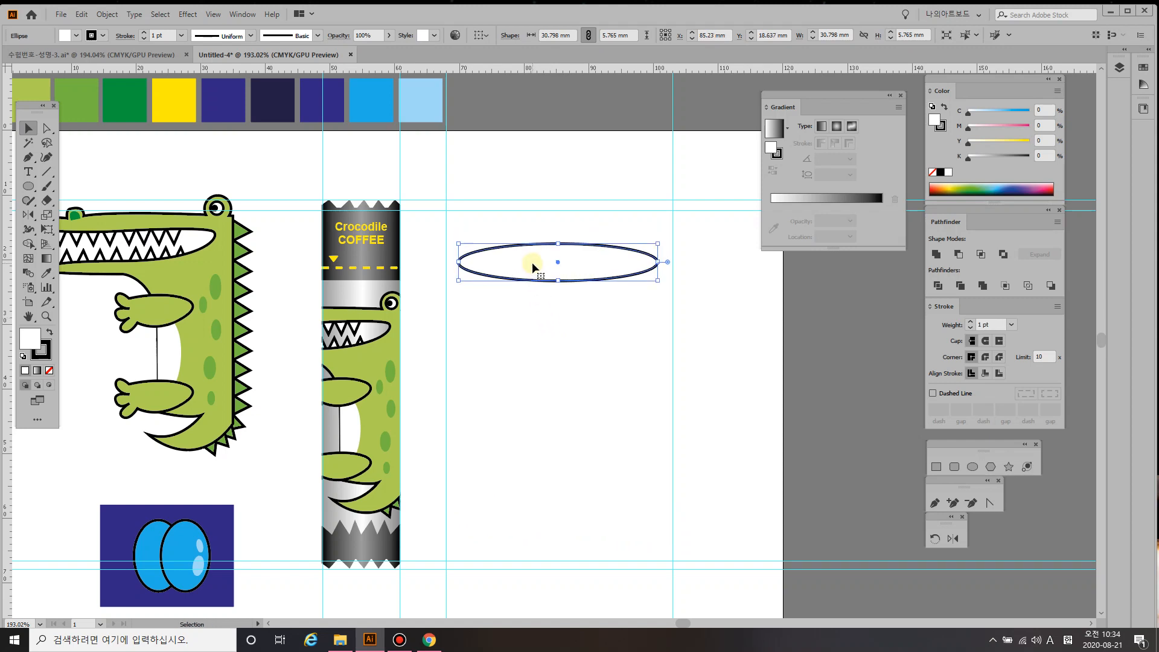
key(Down)
key(Down)
key(Down)
key(Down)
key(Down)
key(Down)
key(Down)
key(Down)
key(Down)
key(Down)
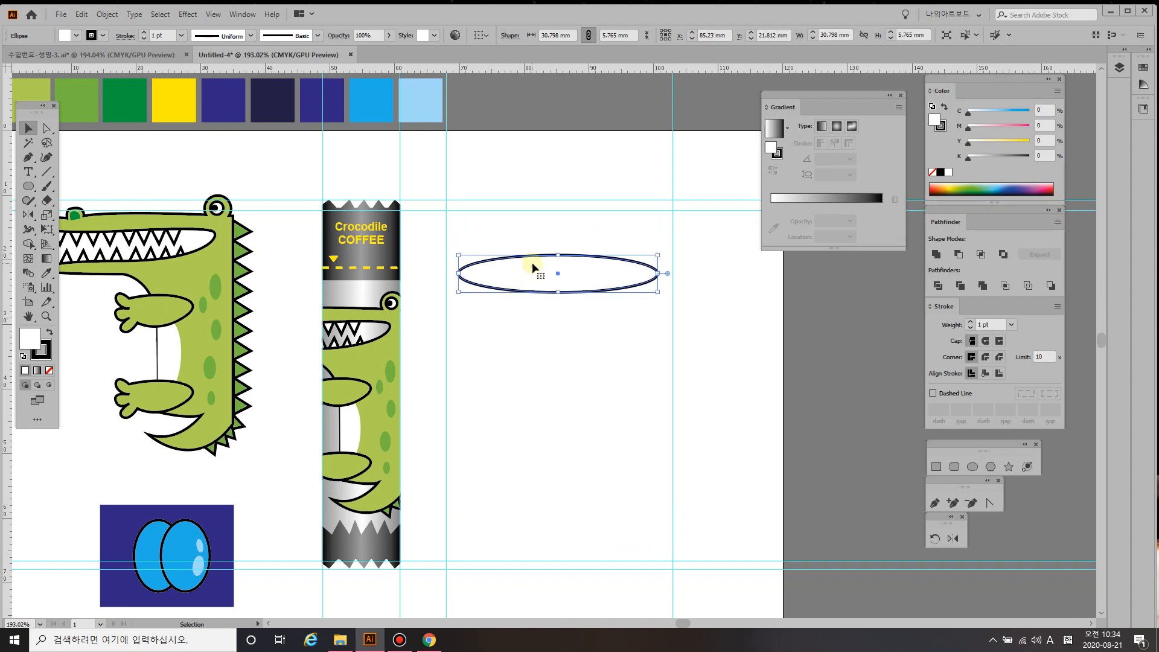
key(Up)
key(Up)
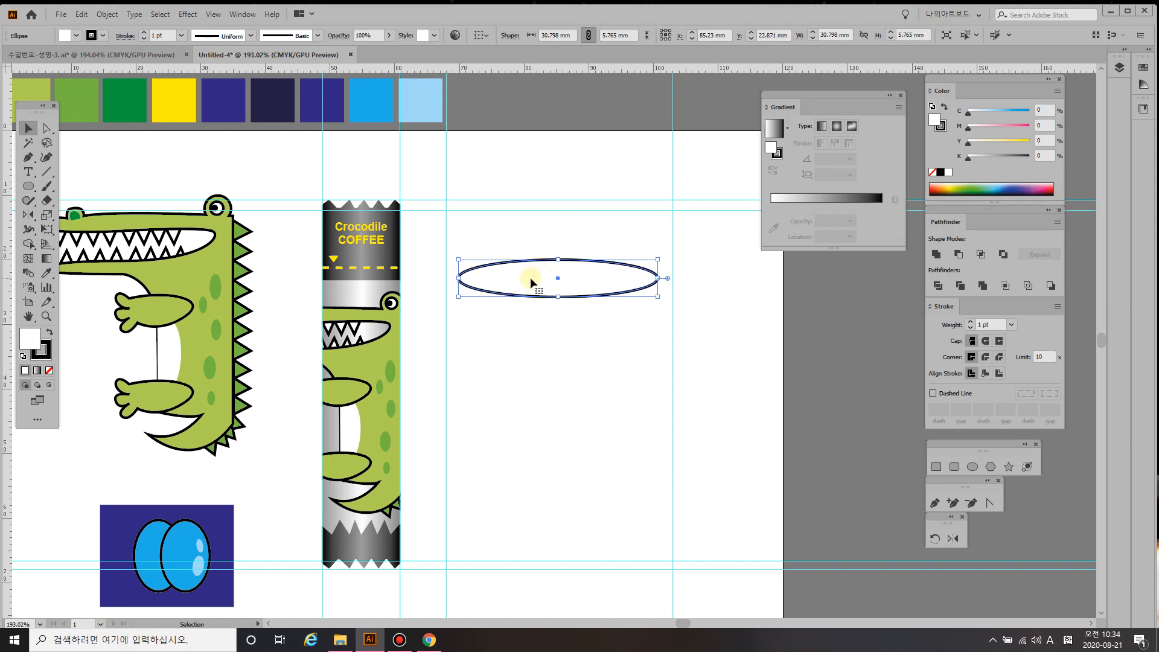
- Duplicate the rim ellipse straight down to about Y 59.66 mm for the mug's base and deselect it
drag(530, 280, 505, 520)
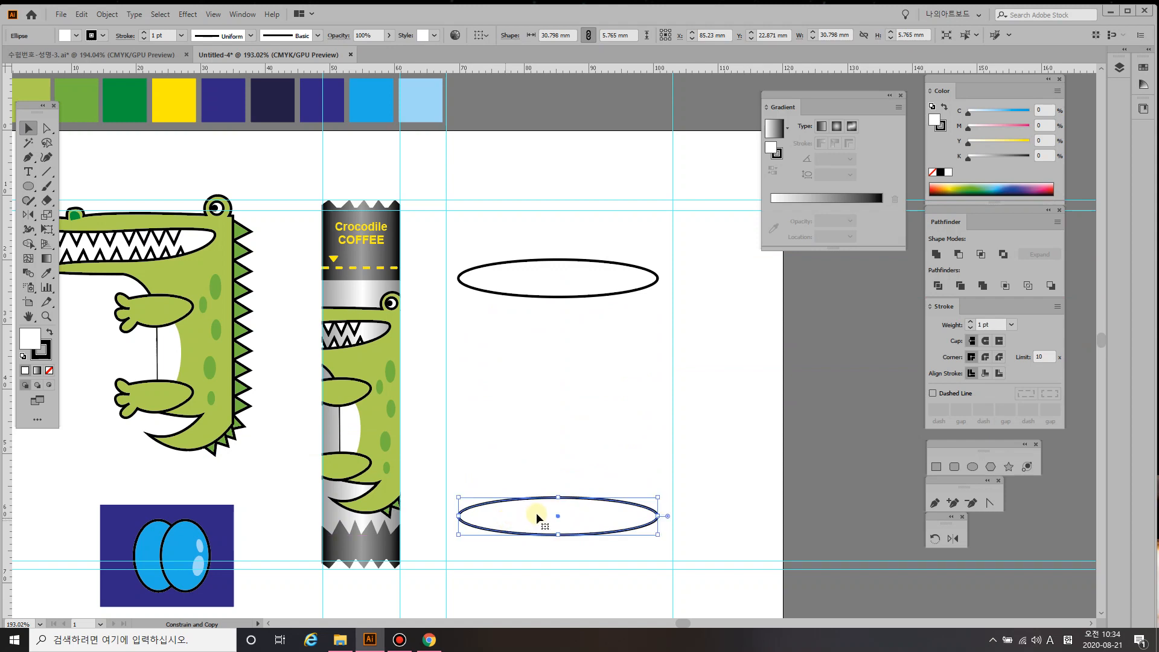
click(738, 392)
scroll(745, 432, down, 1)
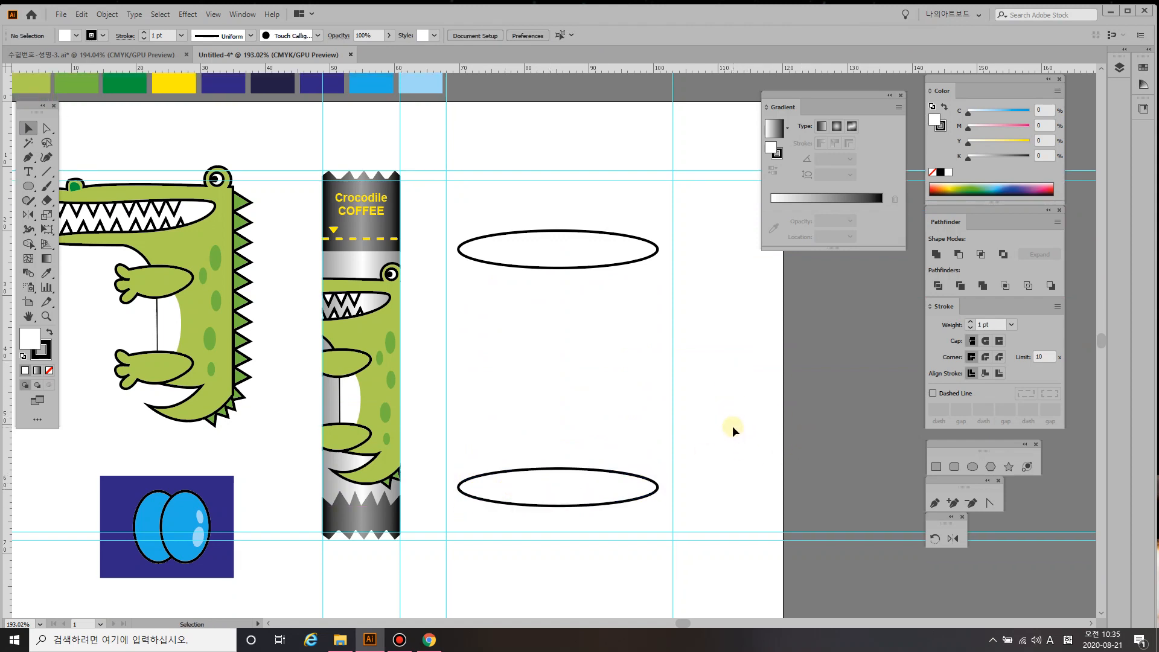
- With the Pen tool and no fill, draw a closed path joining the two ellipses' ends, with outward-bowed sides reaching the mug guides
key(p)
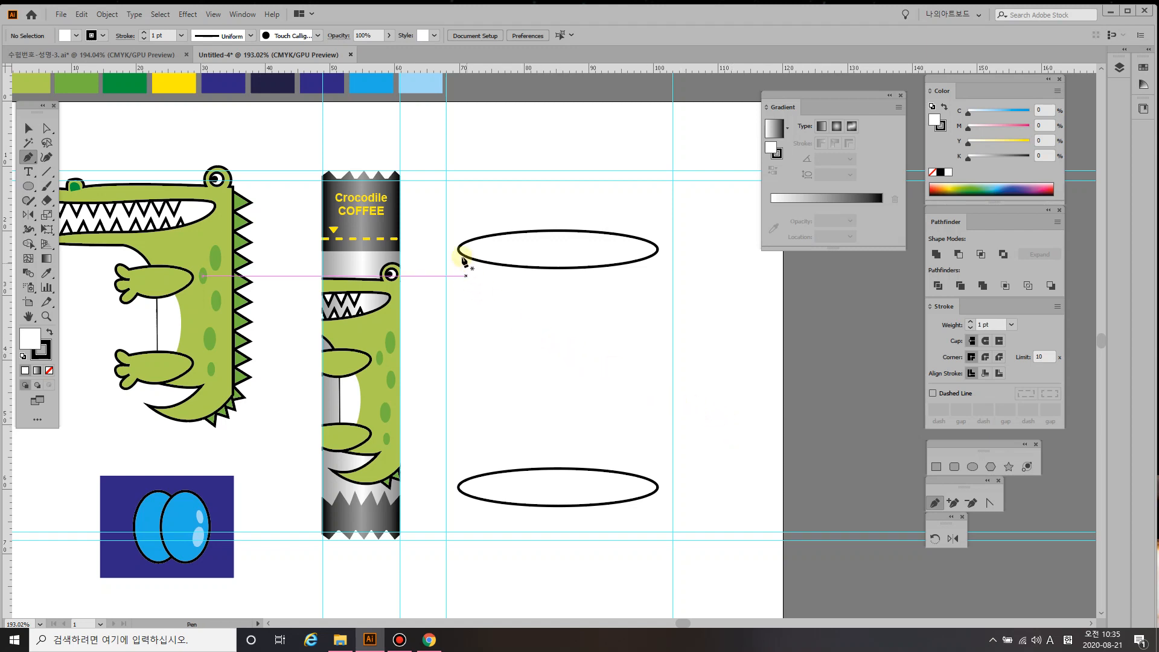
click(49, 370)
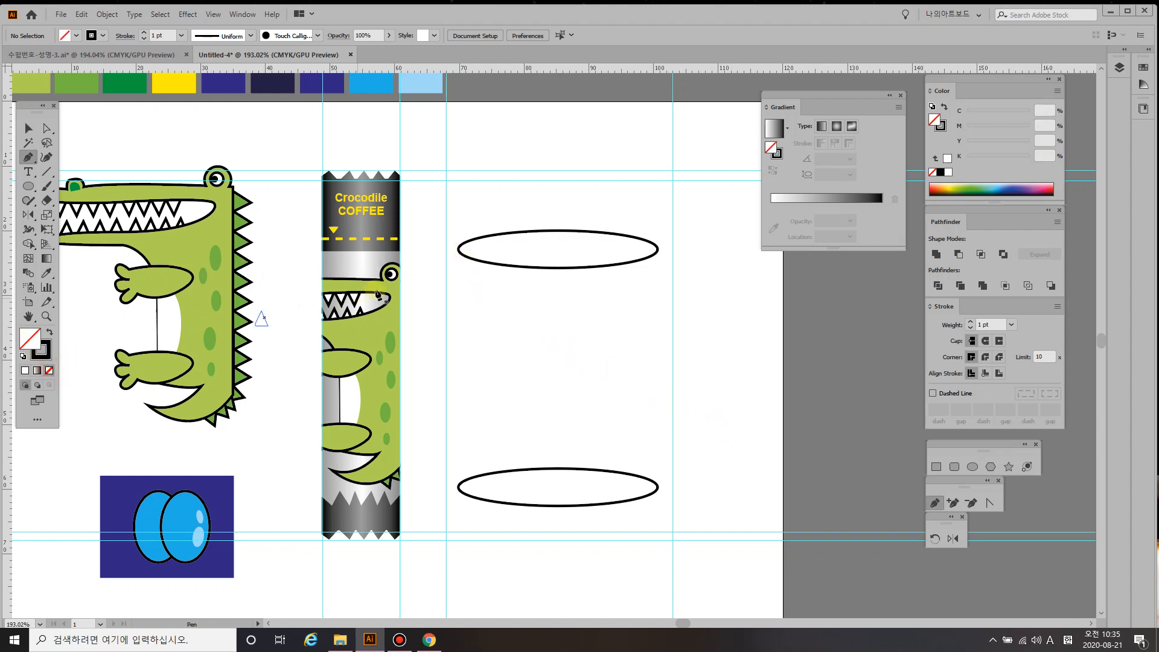
click(458, 249)
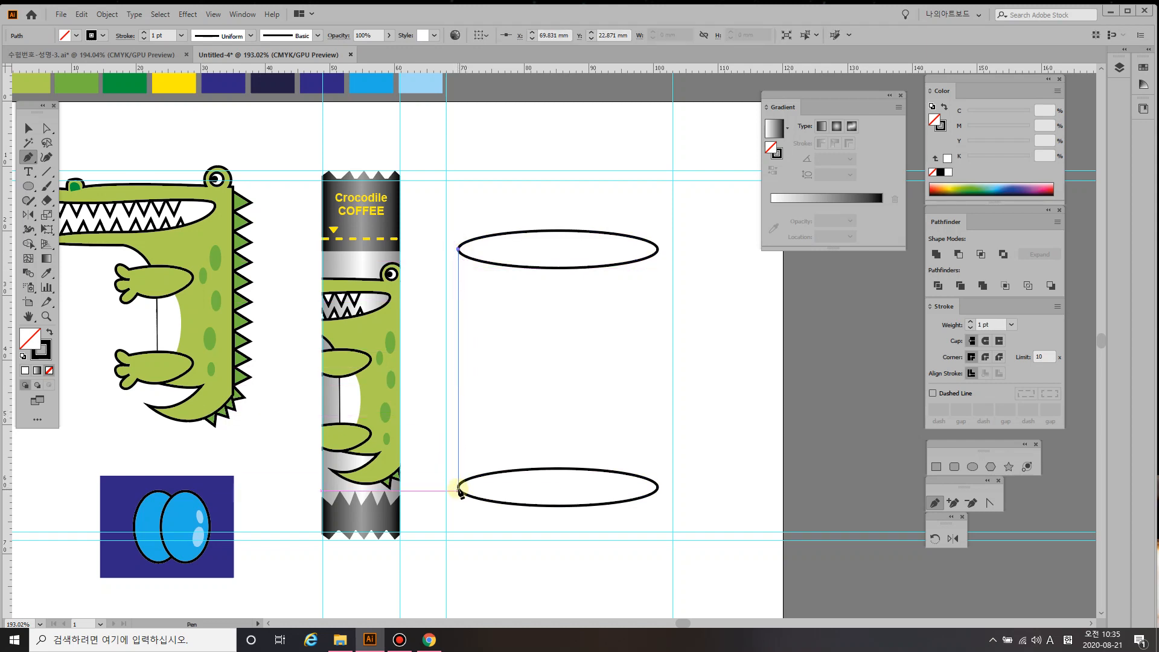
mouse_move(458, 487)
mouse_down()
mouse_move(481, 542)
mouse_move(482, 599)
mouse_up()
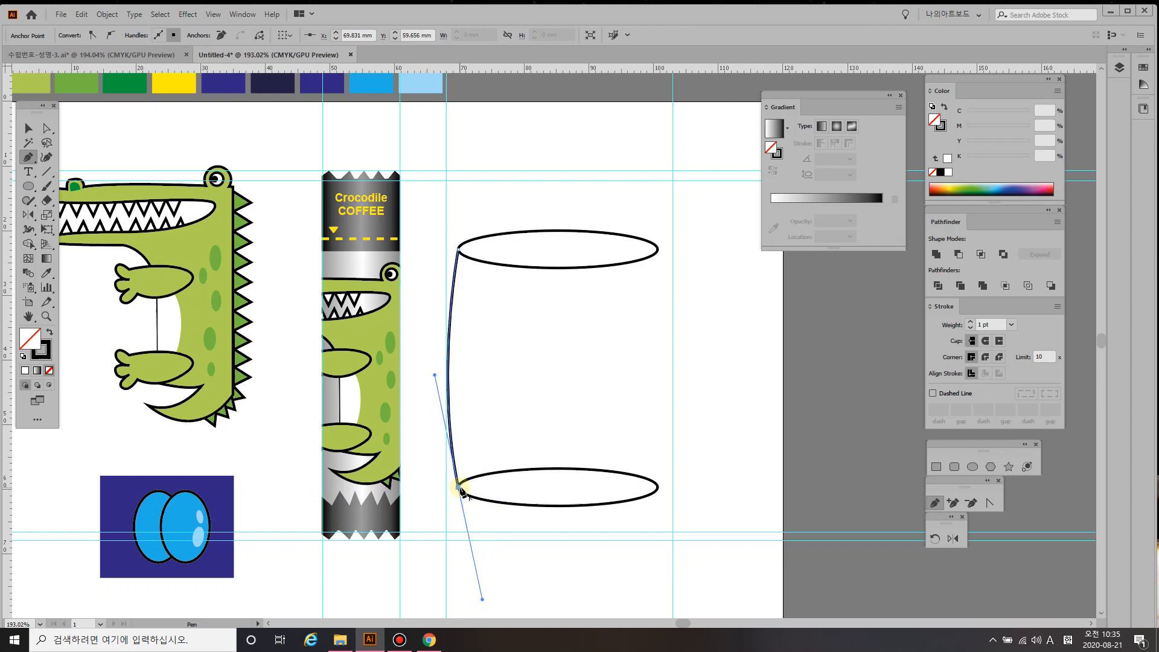
click(458, 488)
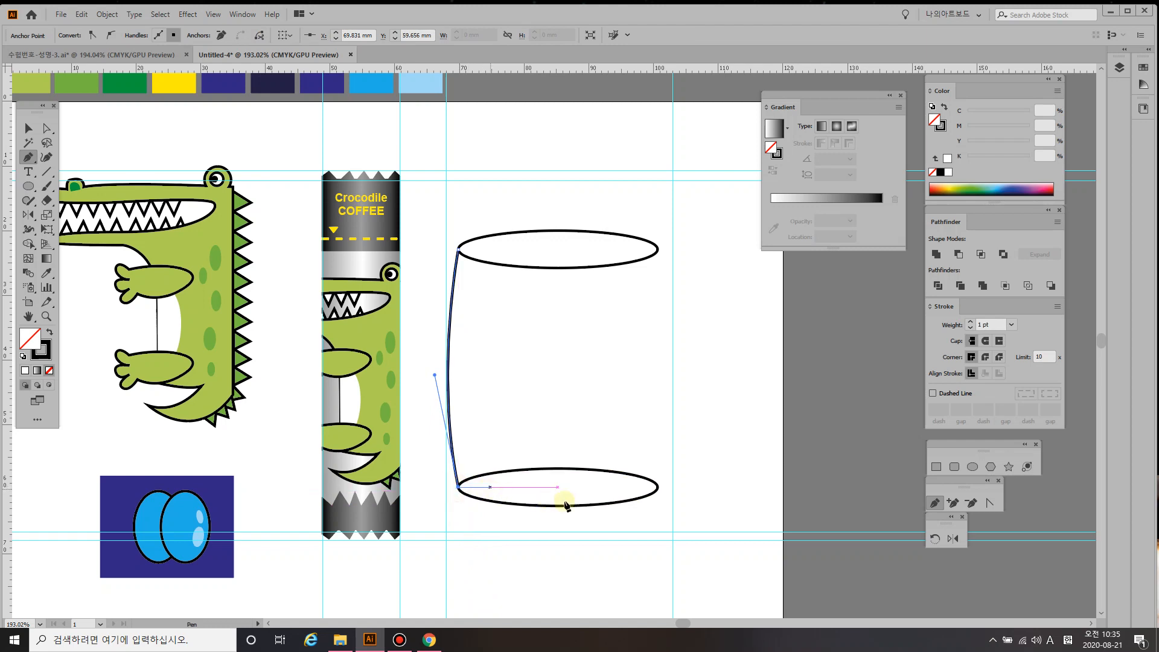
click(658, 486)
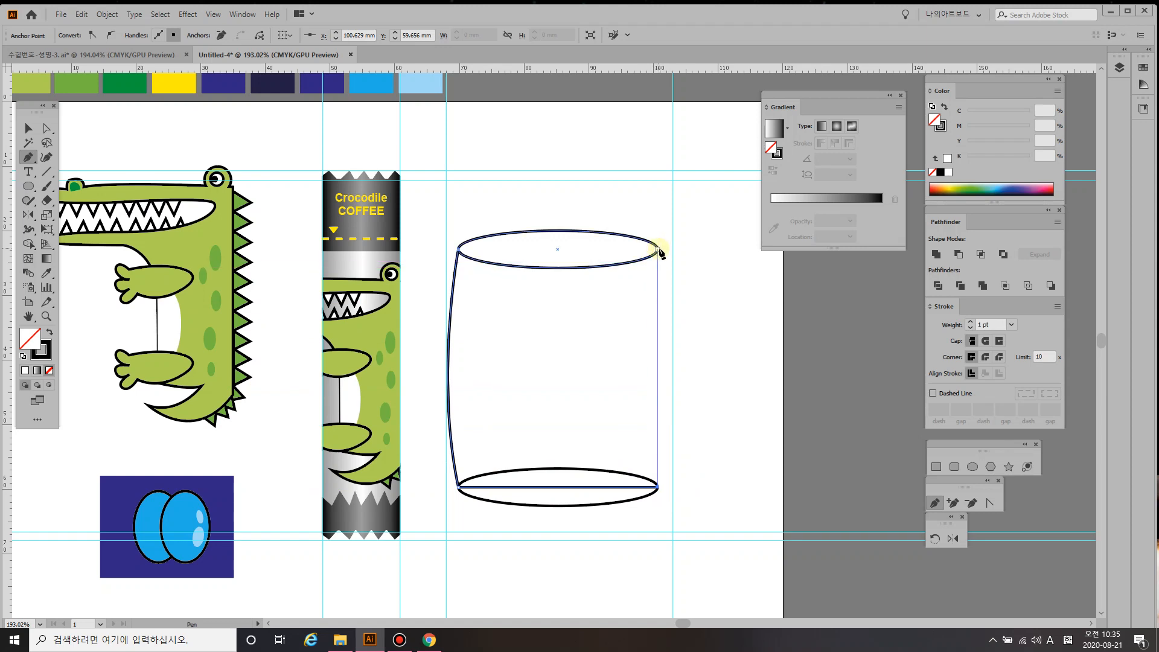
drag(659, 249, 628, 143)
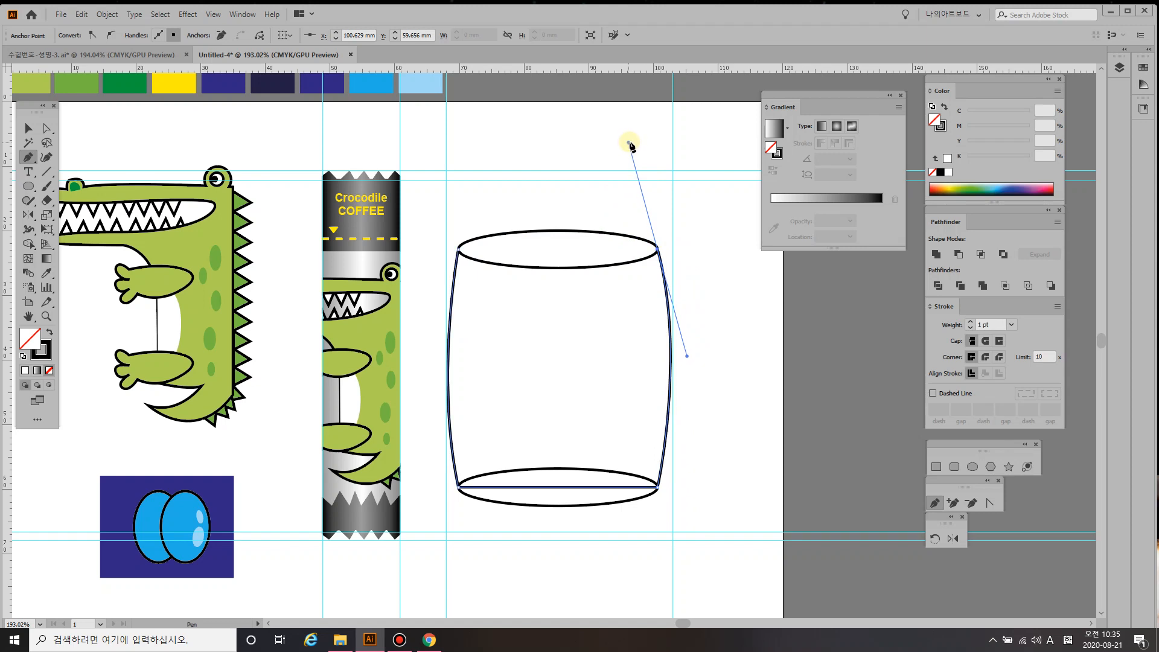
click(657, 249)
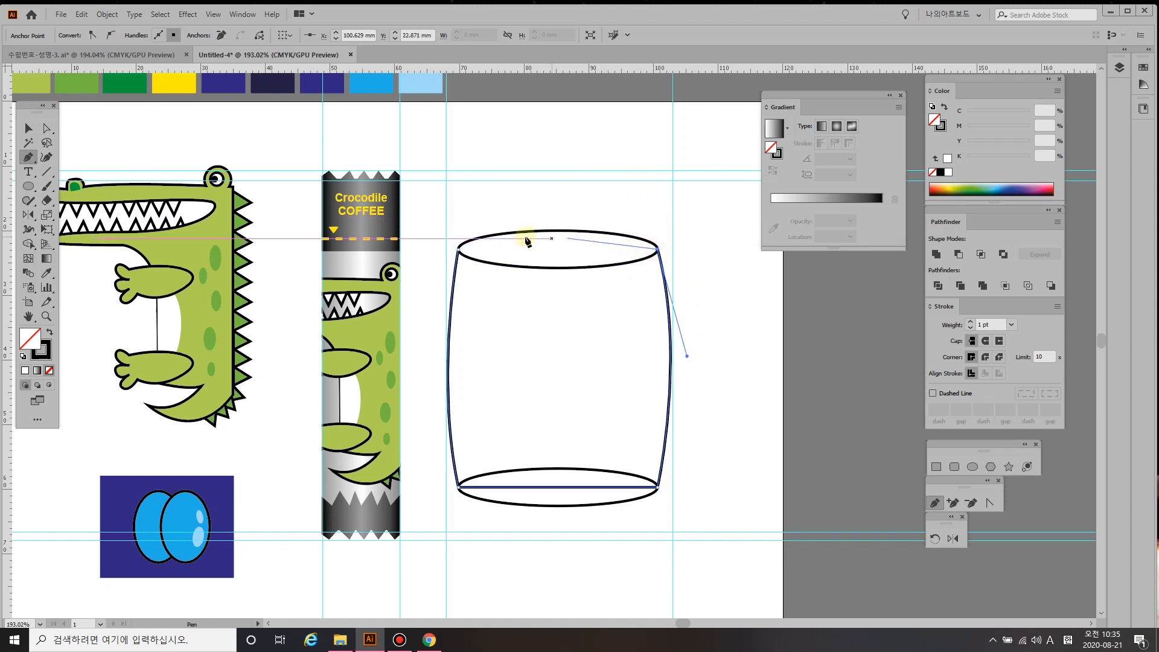
click(459, 249)
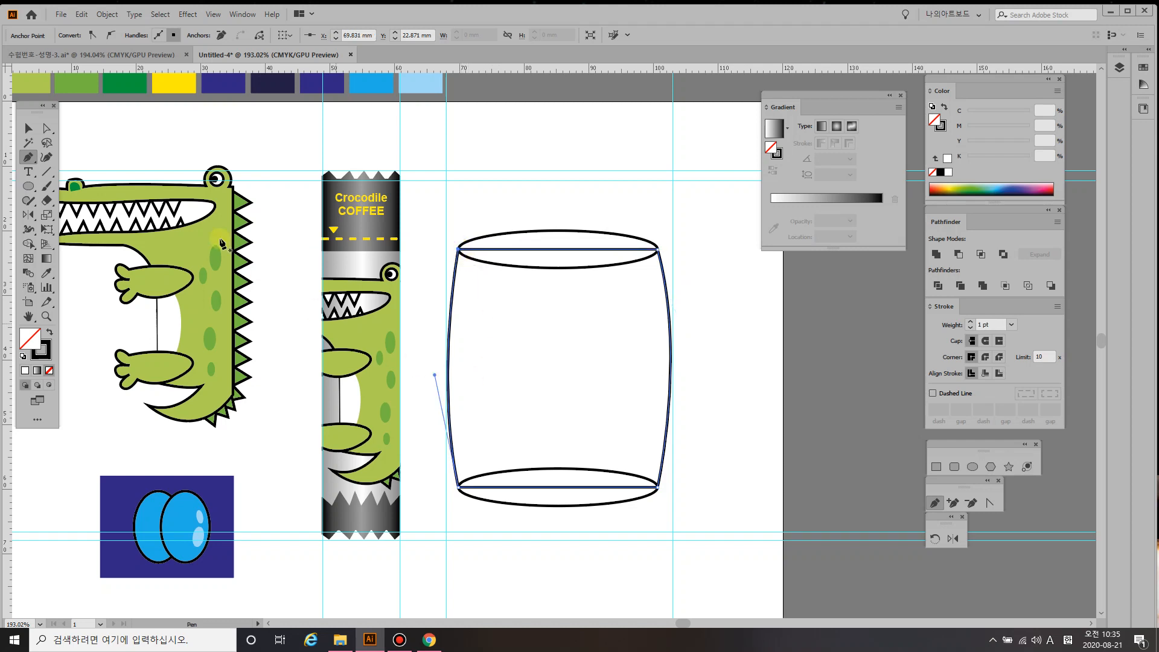
click(25, 128)
click(225, 136)
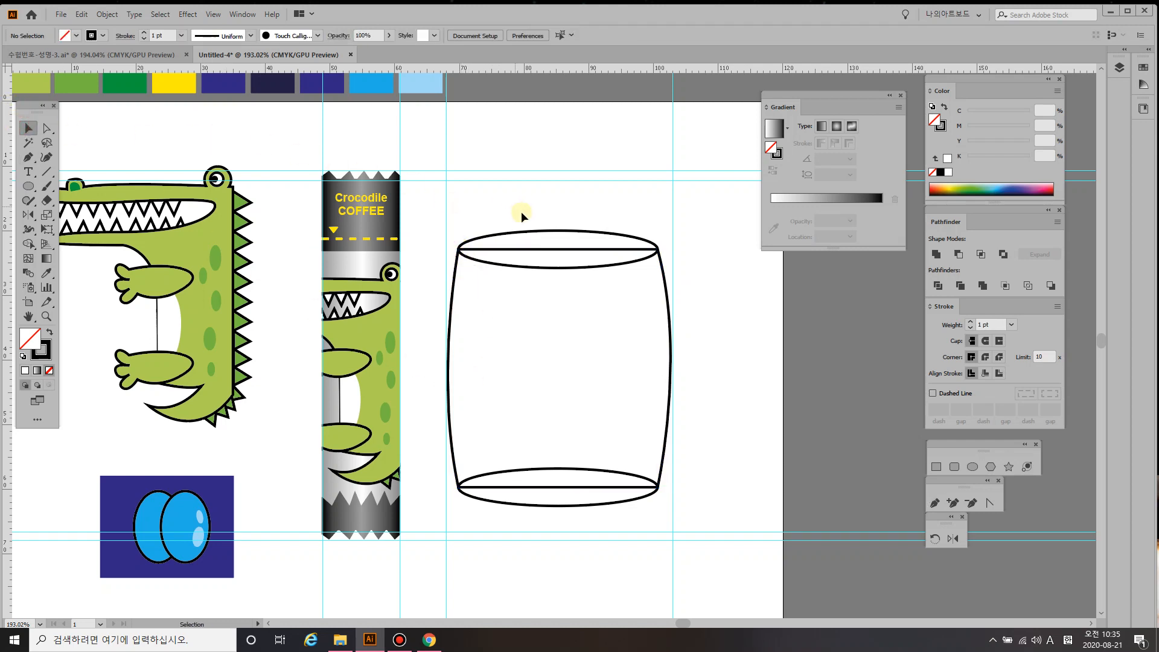
- Unite the two ellipses and the side path into one mug body and give it the dark blue swatch fill, C100 M100
drag(527, 314, 661, 521)
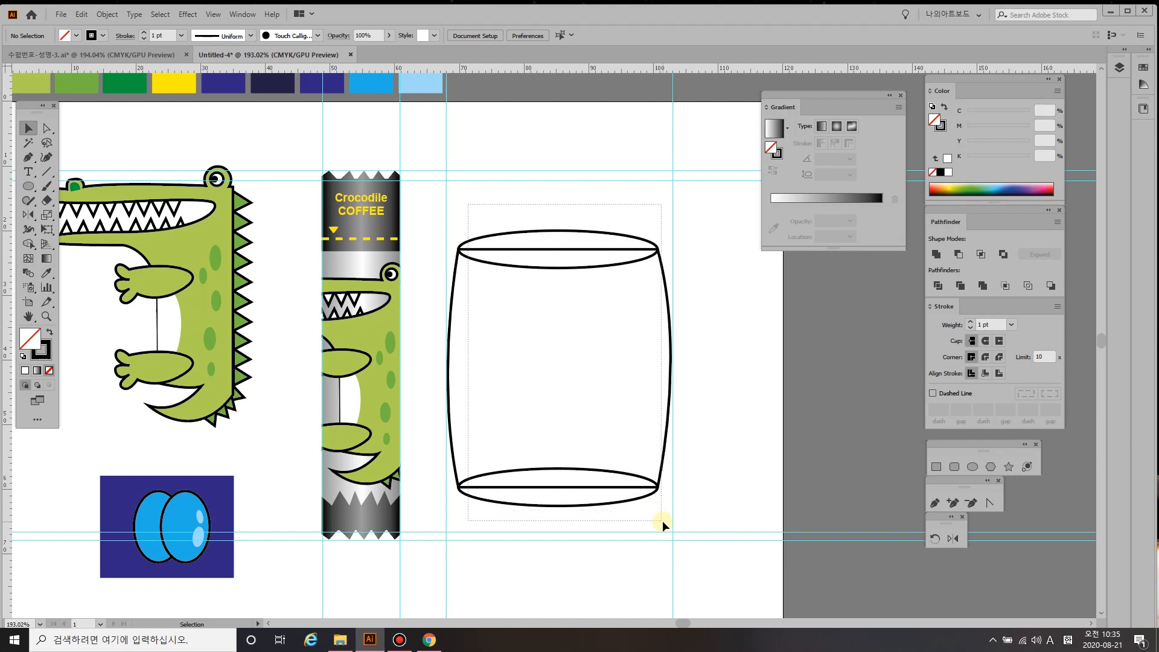
click(937, 255)
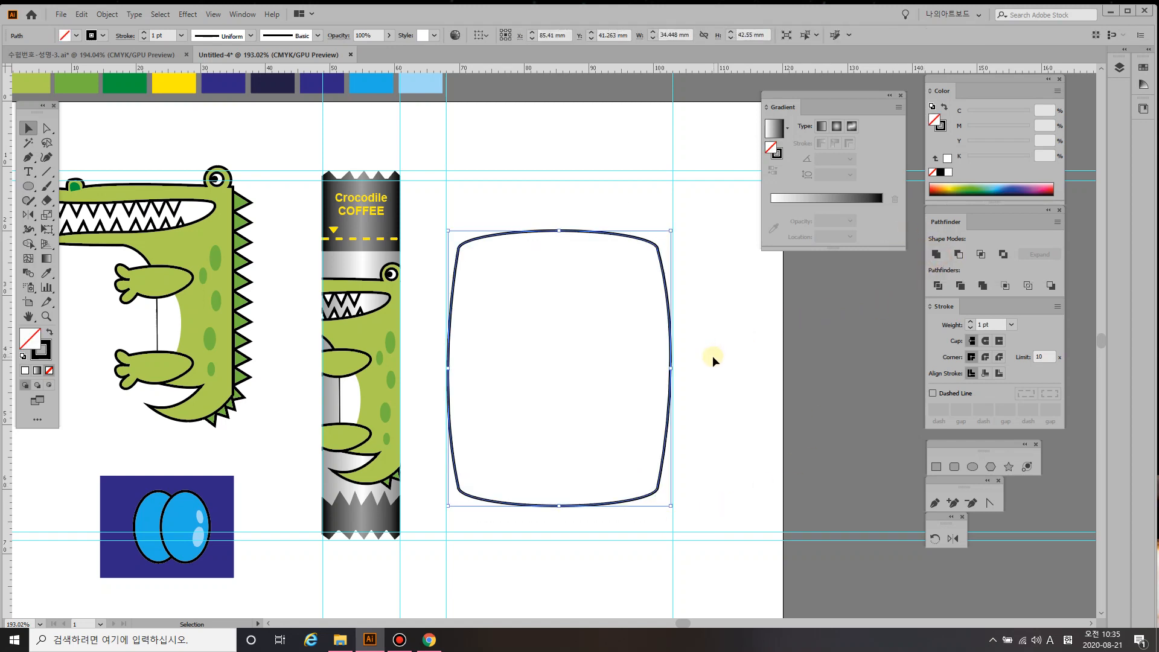
key(i)
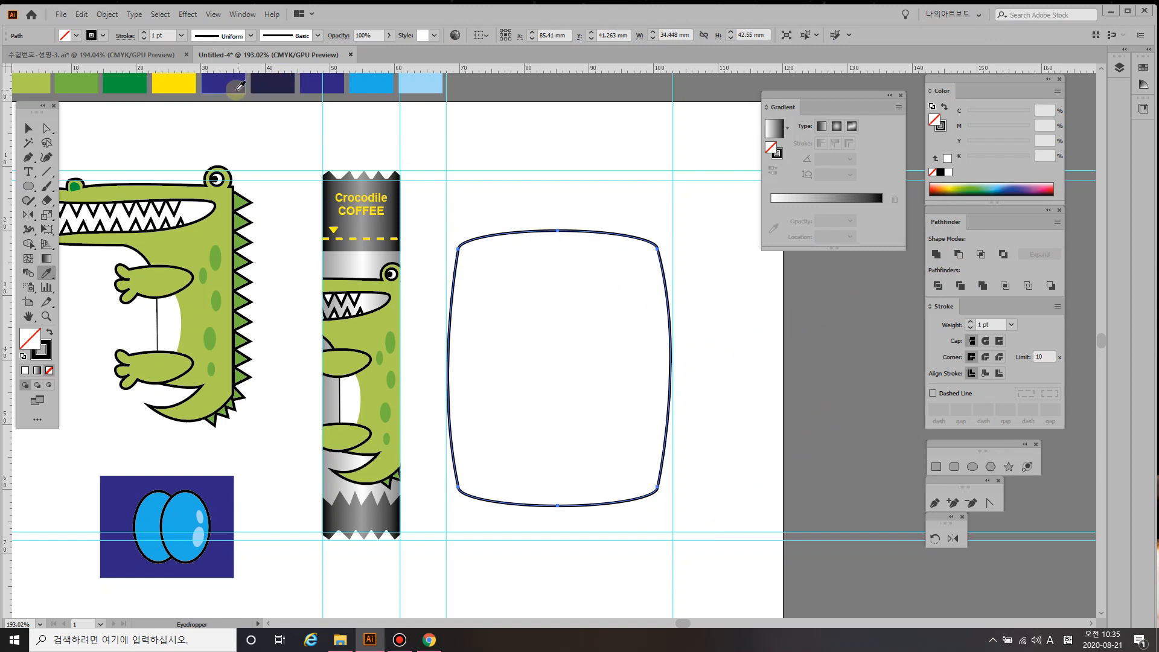
click(321, 83)
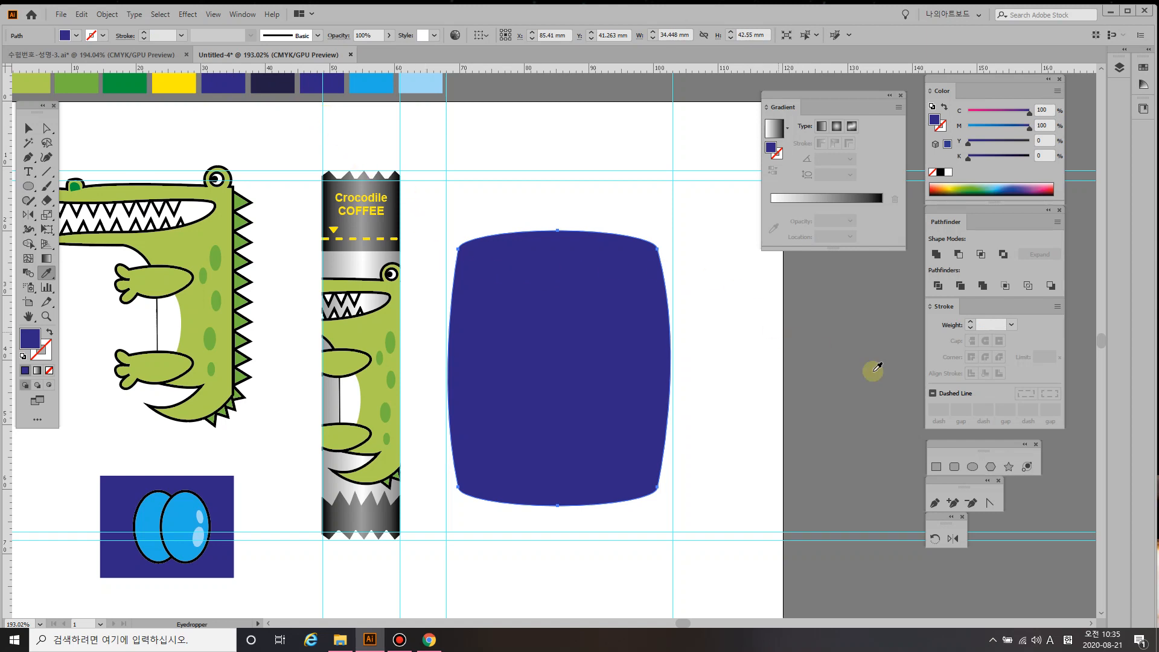
click(954, 467)
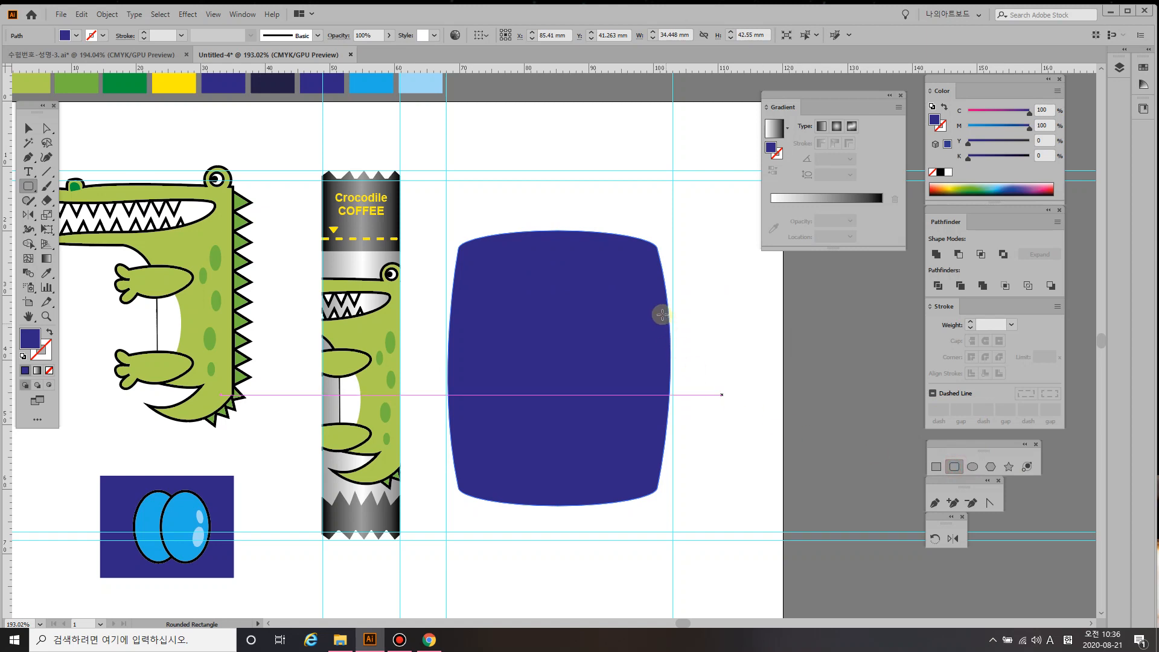
click(23, 357)
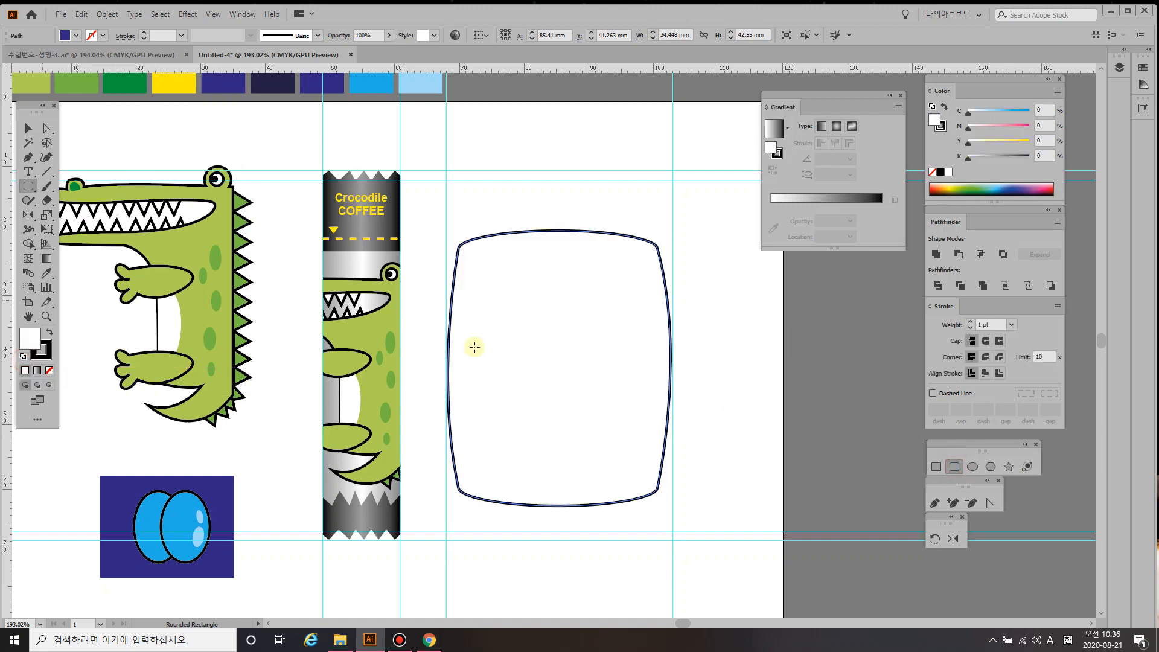
key(ctrl+z)
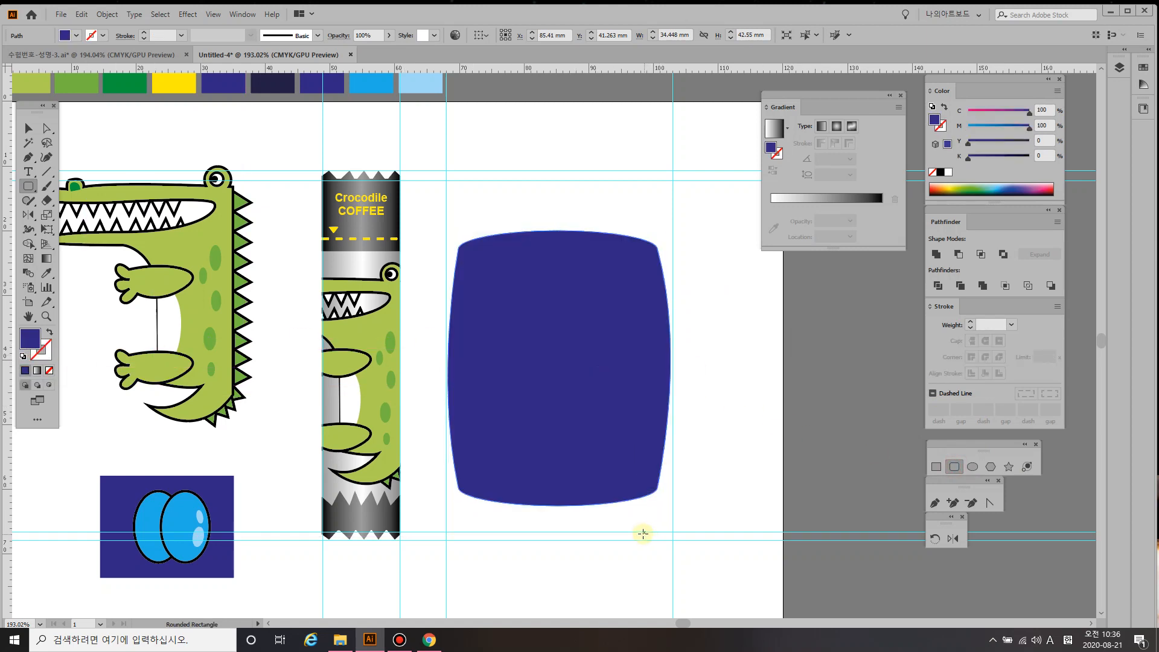
- Draw a white, black-stroked rounded rectangle about 17.3 by 26 mm over the mug's right edge, with corners rounded to about 5.07 mm
key(v)
click(651, 551)
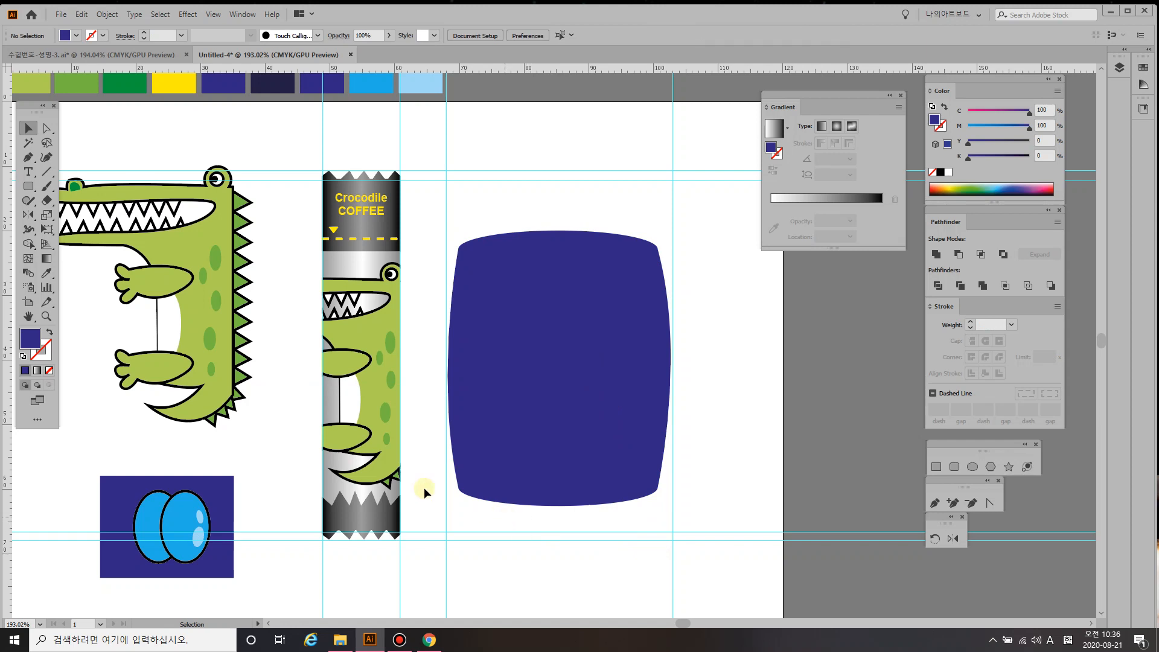
click(22, 357)
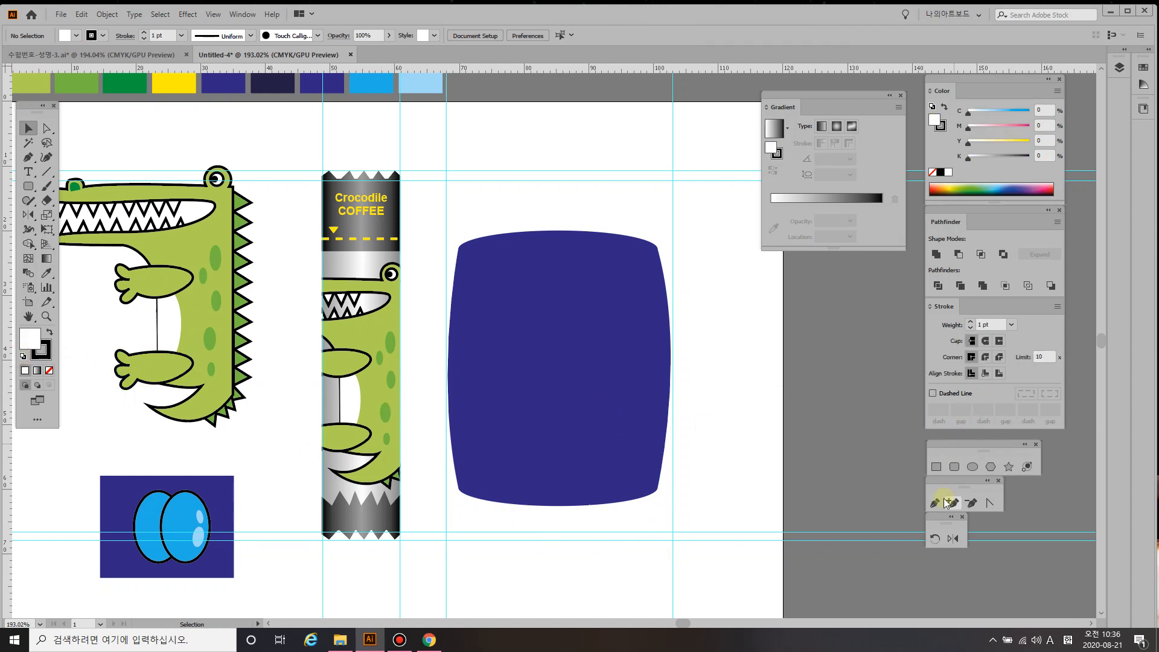
click(954, 466)
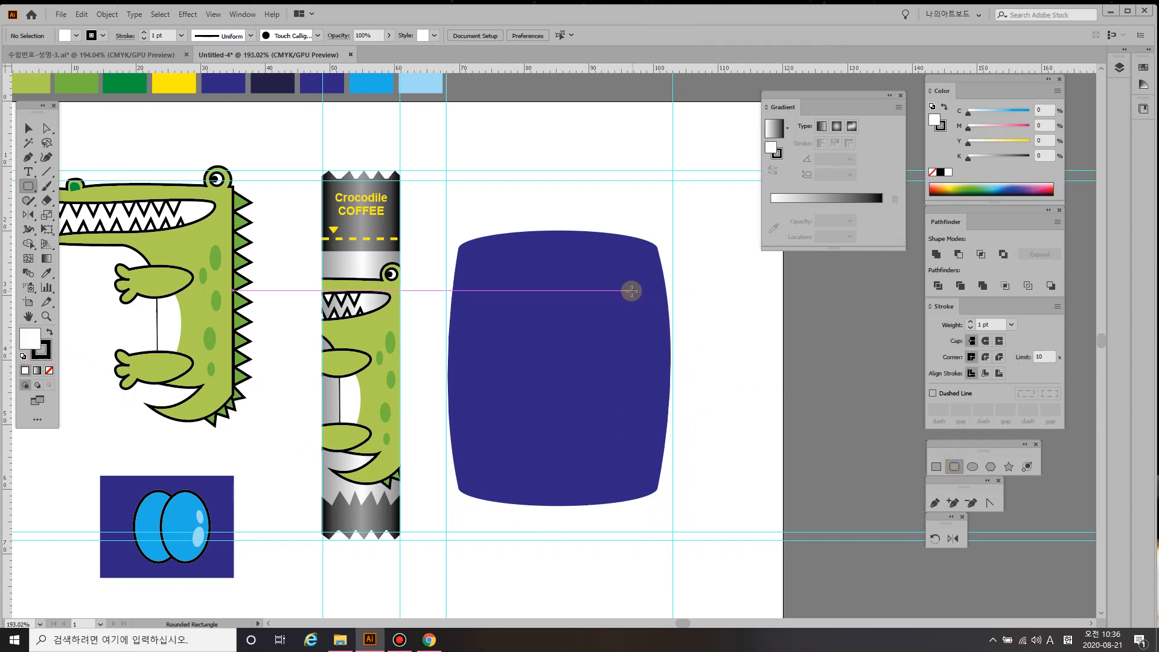
drag(633, 283, 733, 452)
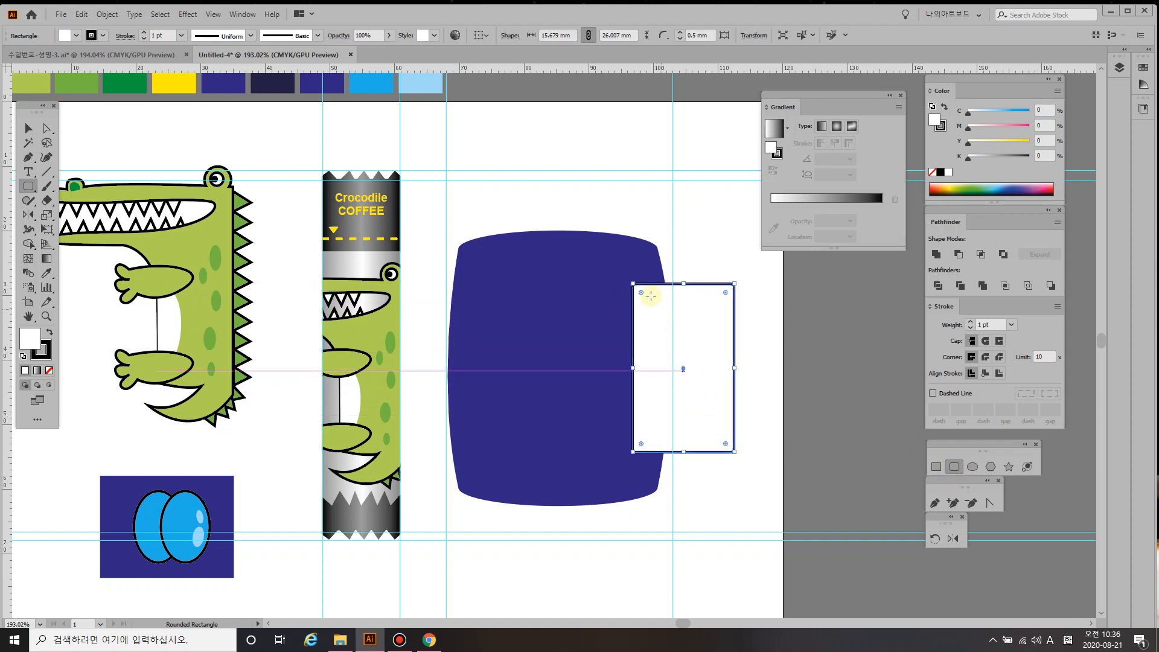
drag(652, 307, 660, 319)
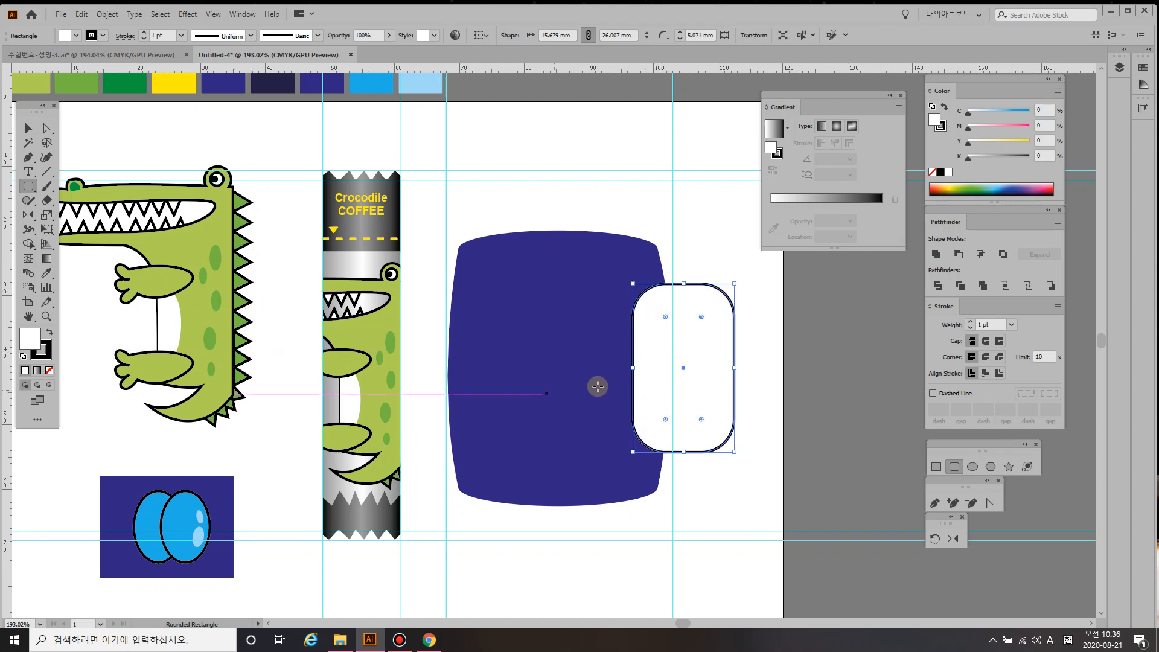
drag(631, 367, 623, 368)
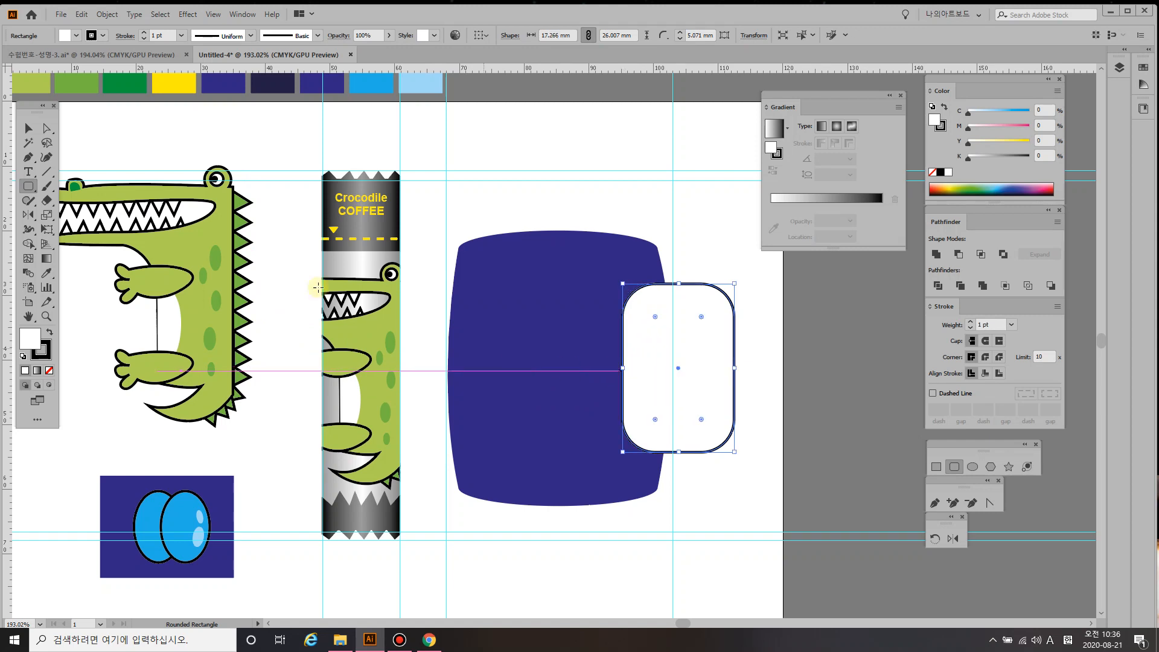
- Offset the handle rectangle's path by -3 mm and round the inner shape's corners to about 5.01 mm
click(100, 17)
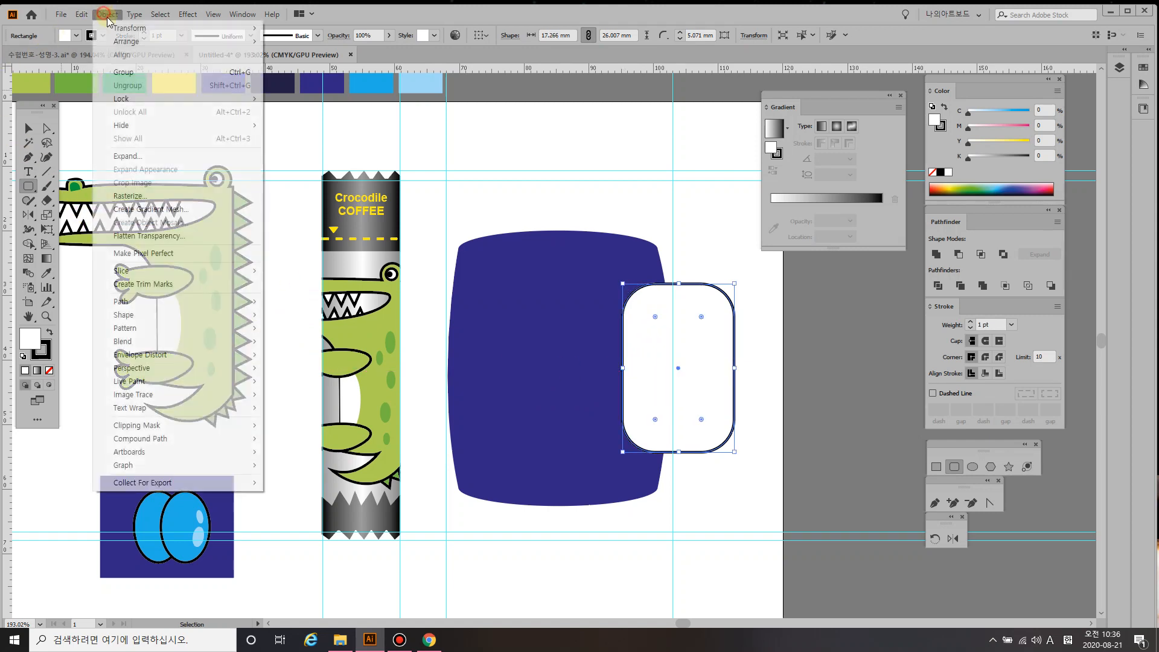
mouse_move(210, 305)
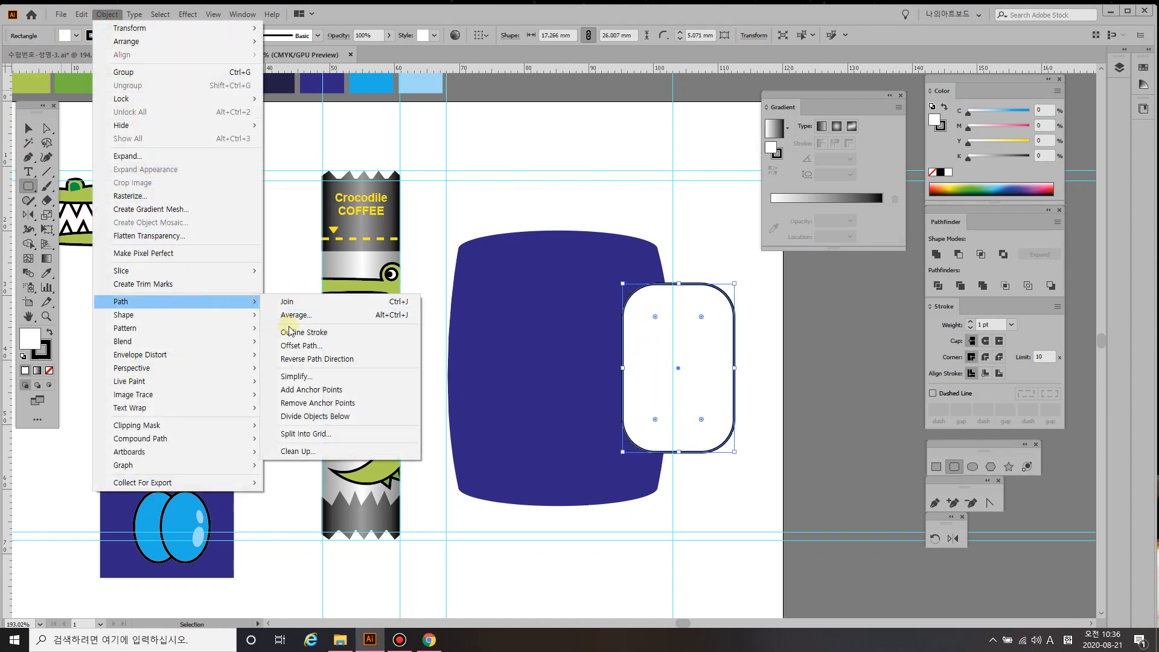
click(302, 347)
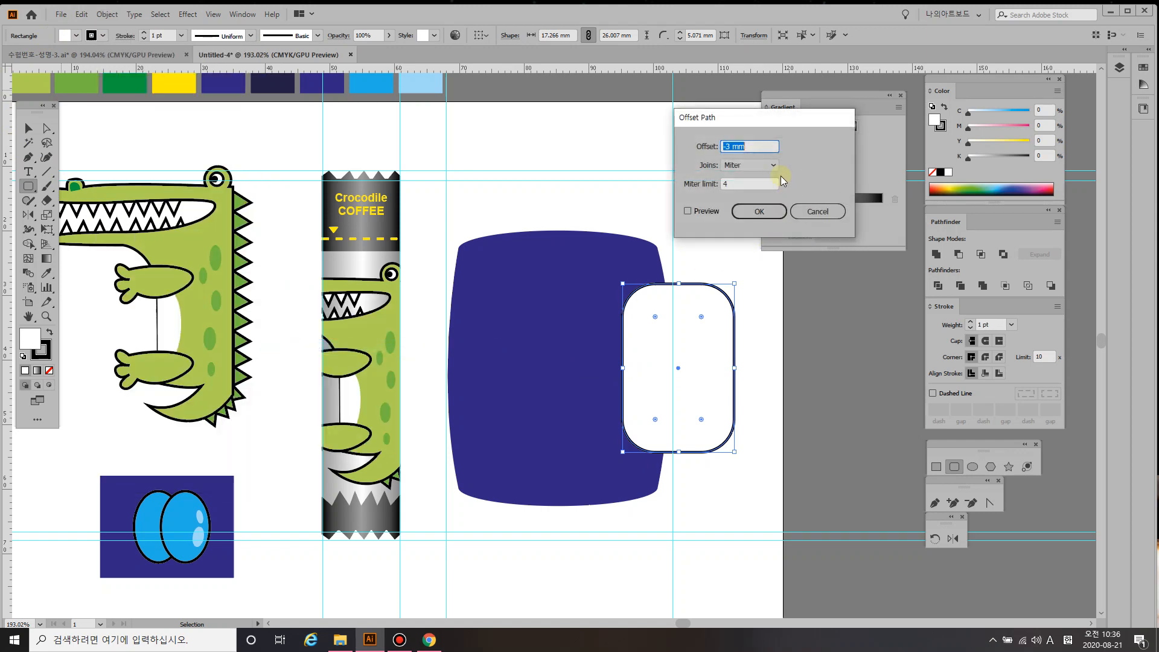
click(756, 211)
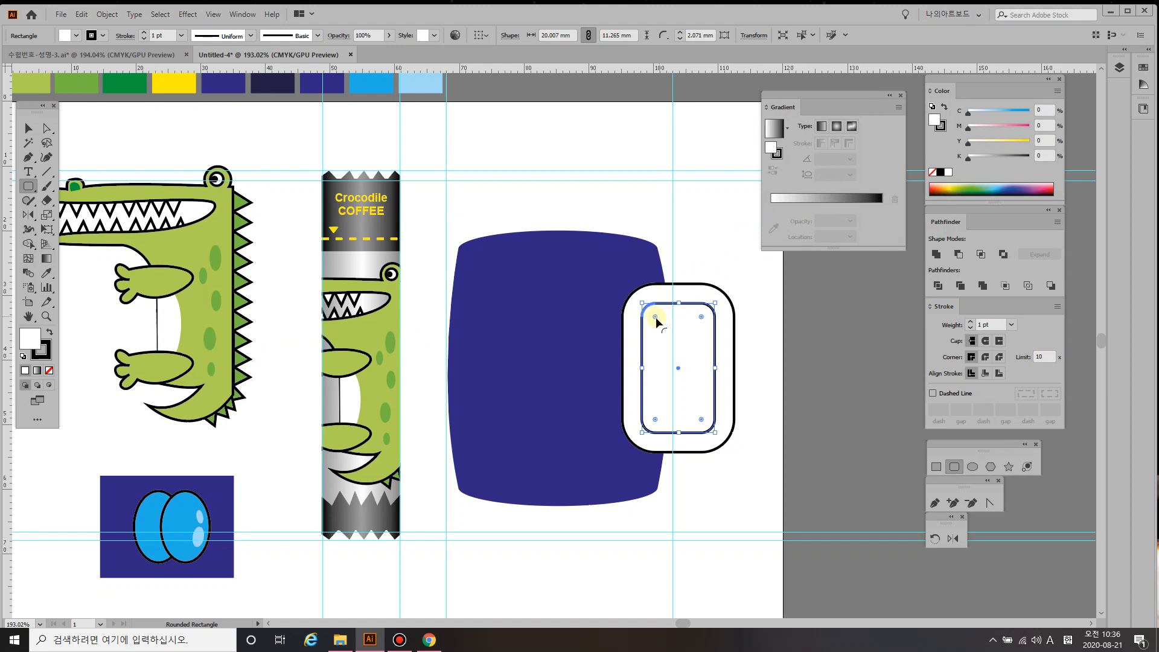
drag(655, 316, 675, 332)
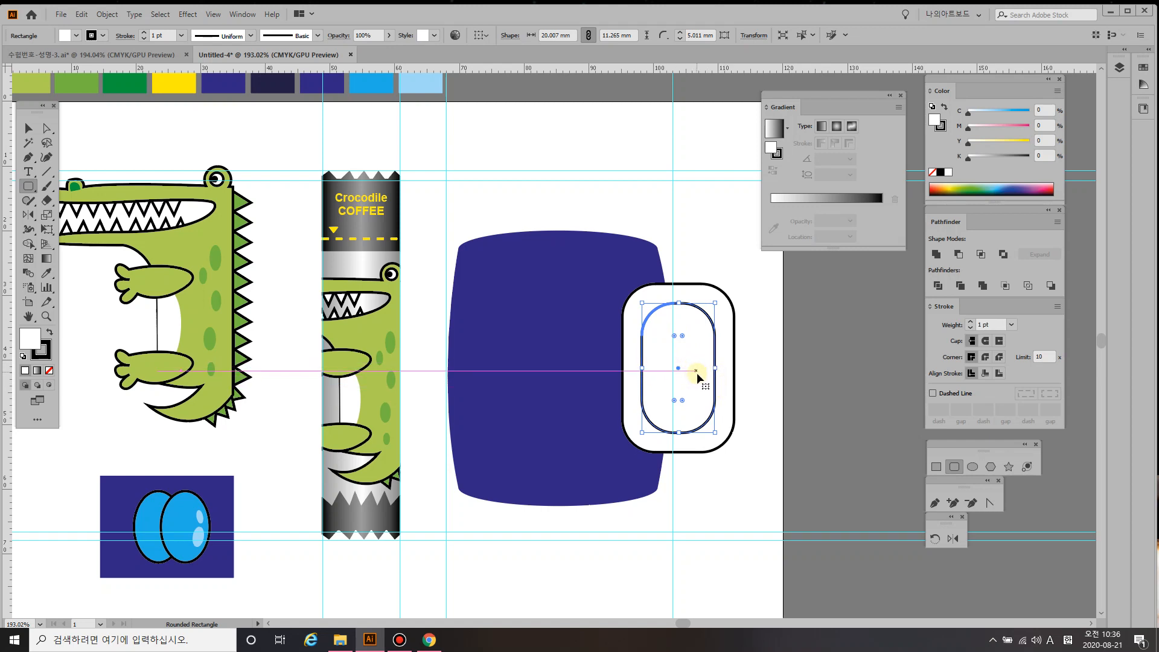
- Subtract the inner shape from the outer handle rectangle with Minus Front and apply the mug body's dark blue fill to the ring
key(v)
drag(736, 468, 692, 410)
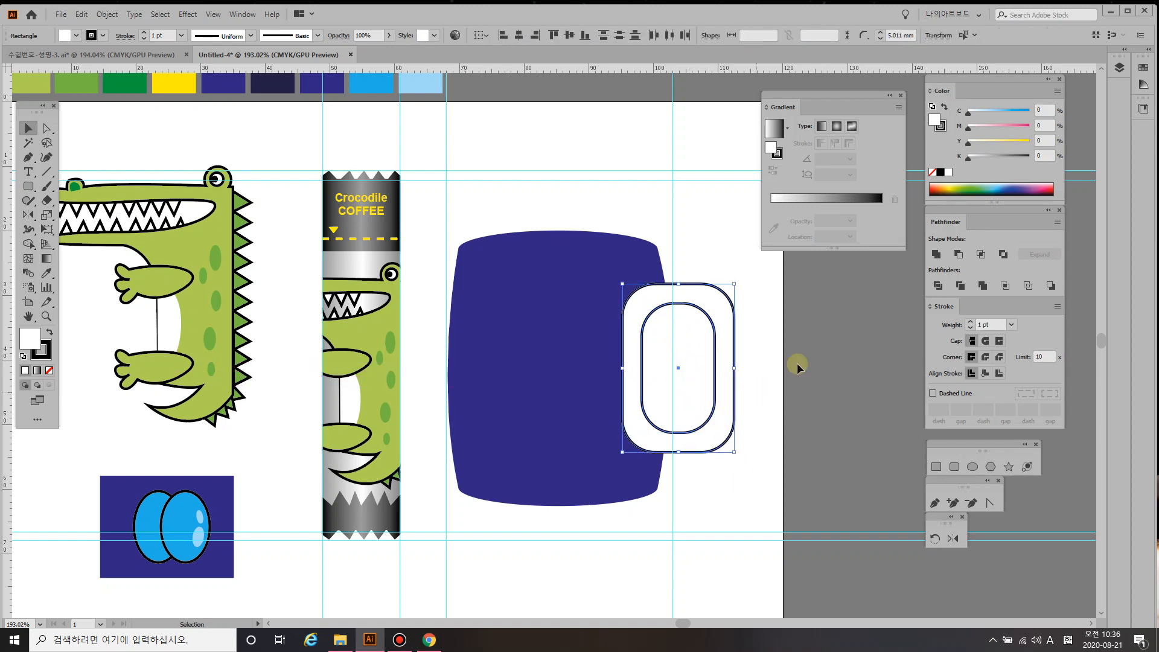
click(958, 254)
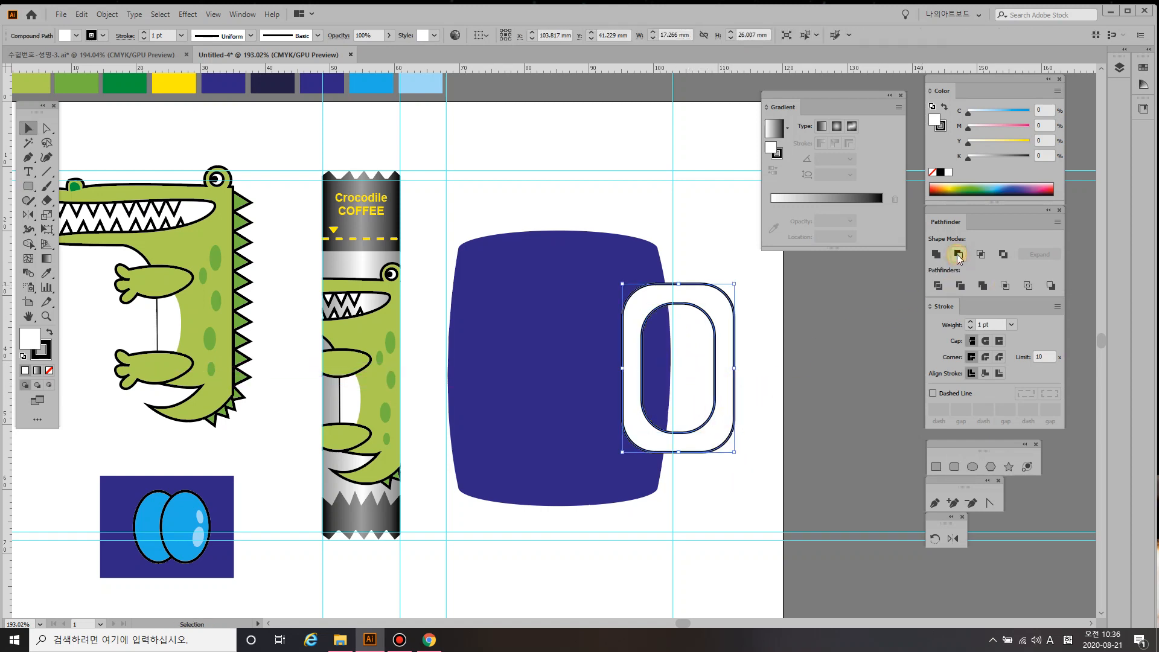
key(i)
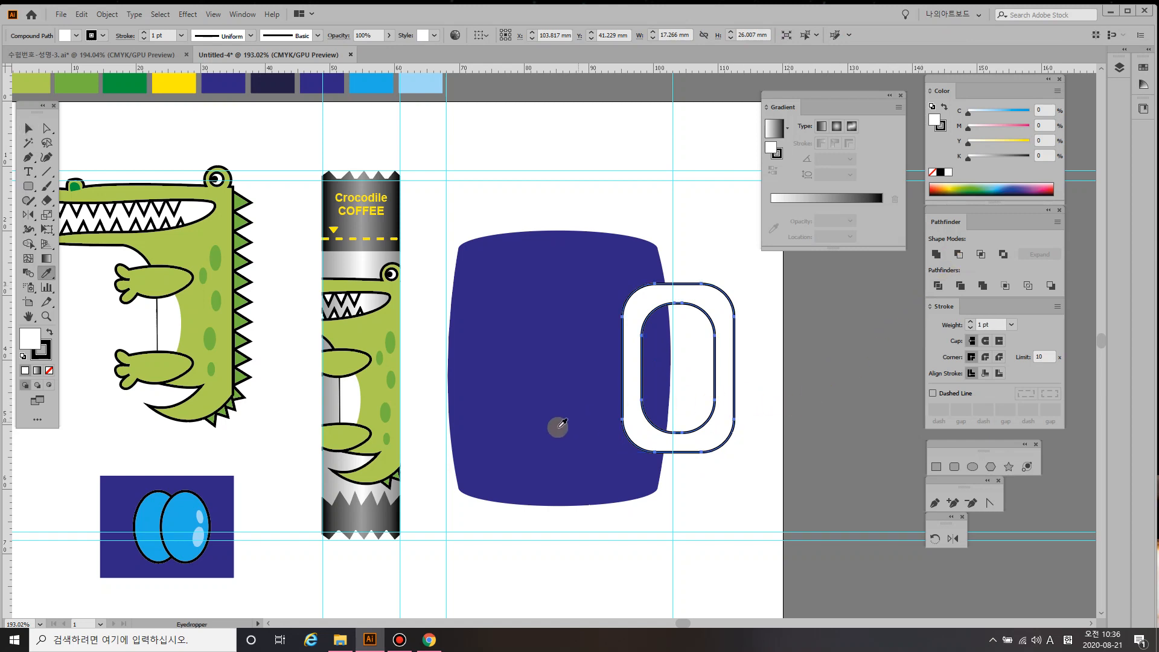
click(553, 418)
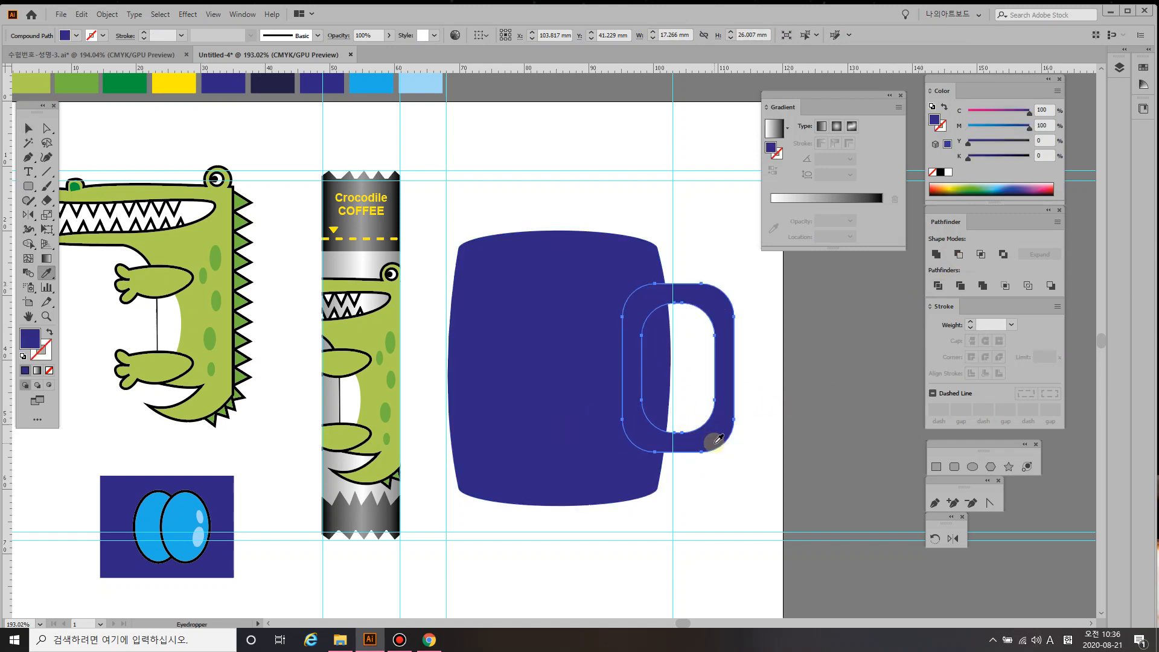
- Tilt the handle slightly clockwise, position it at about X 106.15, Y 42.47 mm, and send it behind the mug body
key(v)
drag(722, 475, 728, 447)
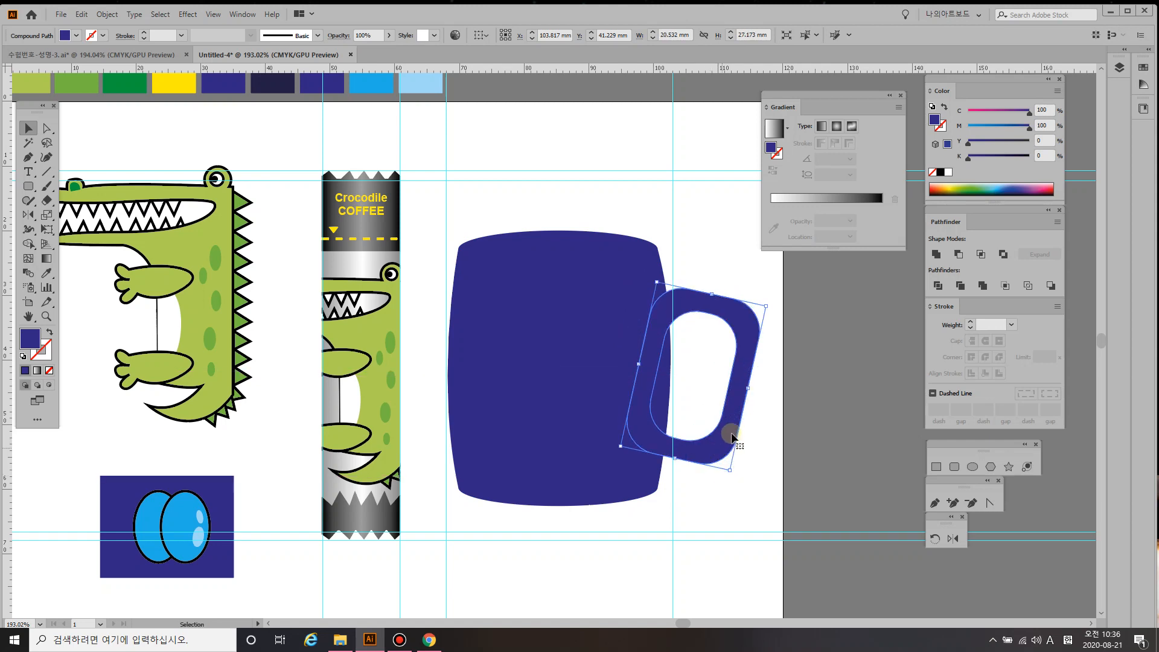
drag(771, 304, 758, 292)
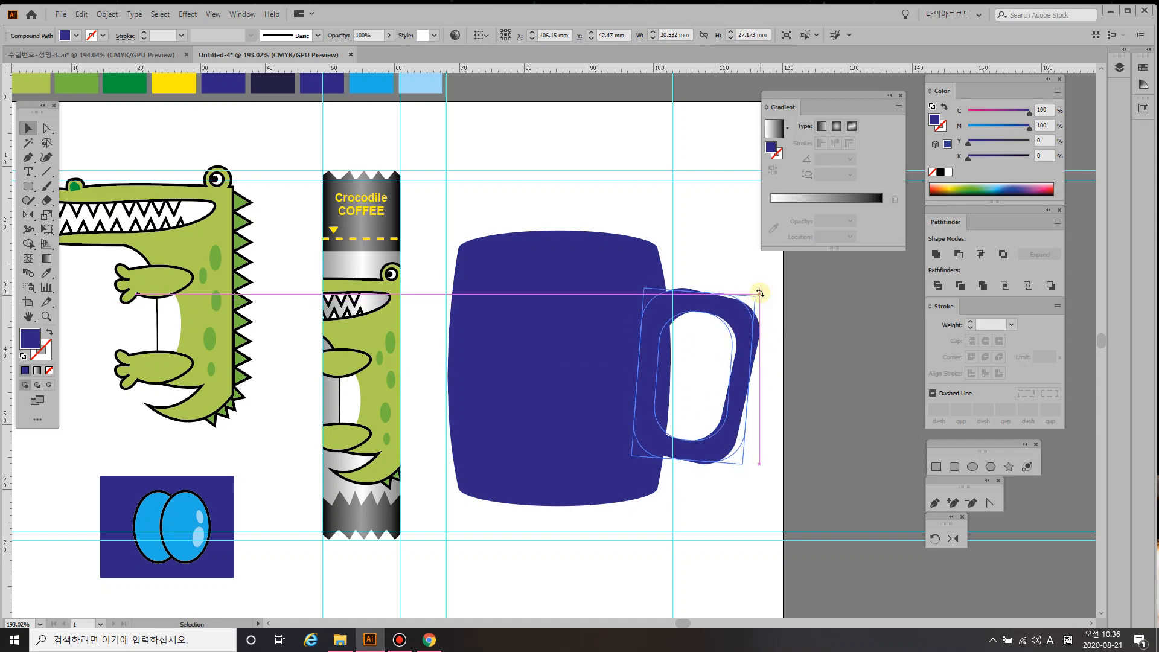
key(ctrl+shift+bracketleft)
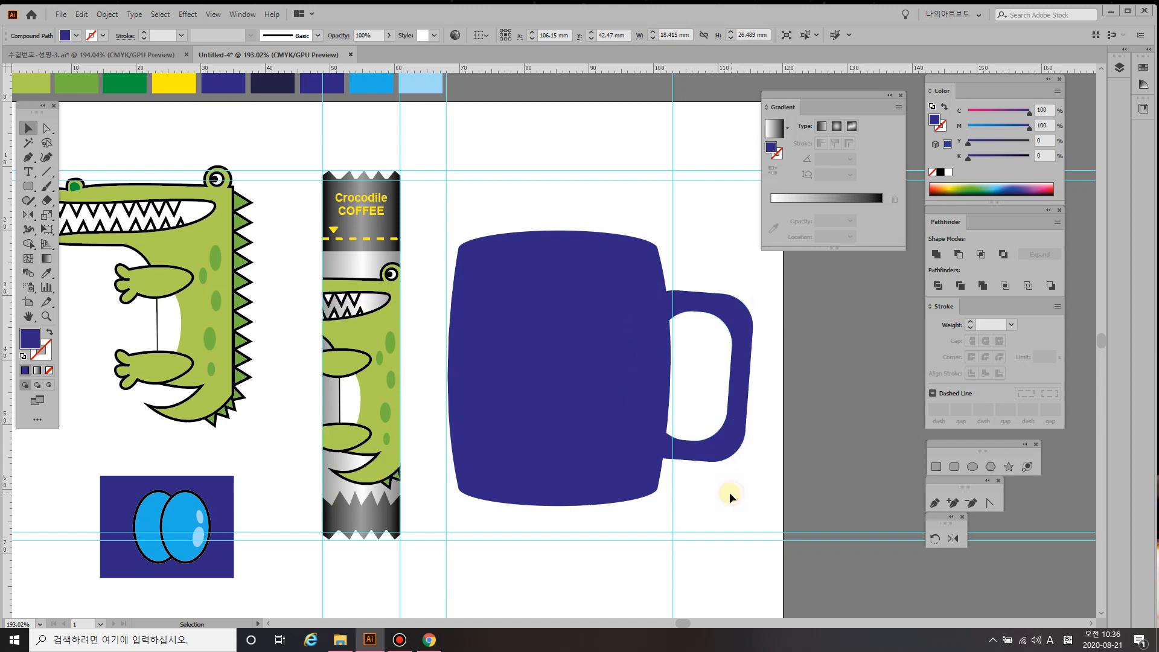
- Tilt the mug handle further clockwise to about 20.2 by 27.1 mm overall and shorten it slightly from its lower edge
click(729, 491)
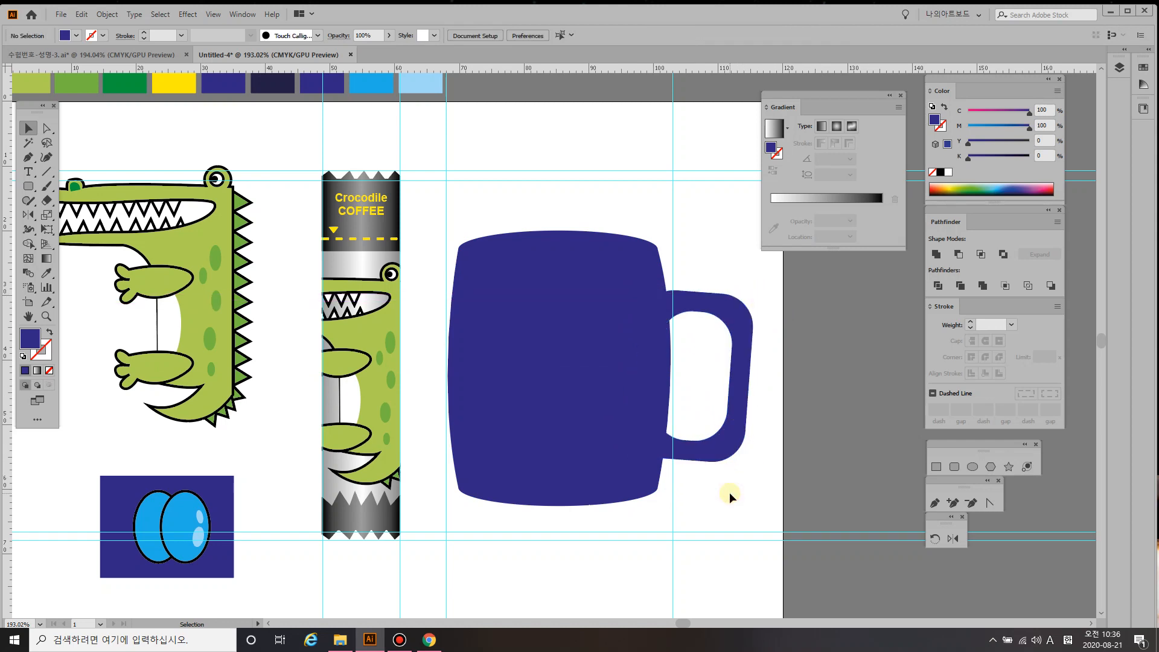
click(720, 445)
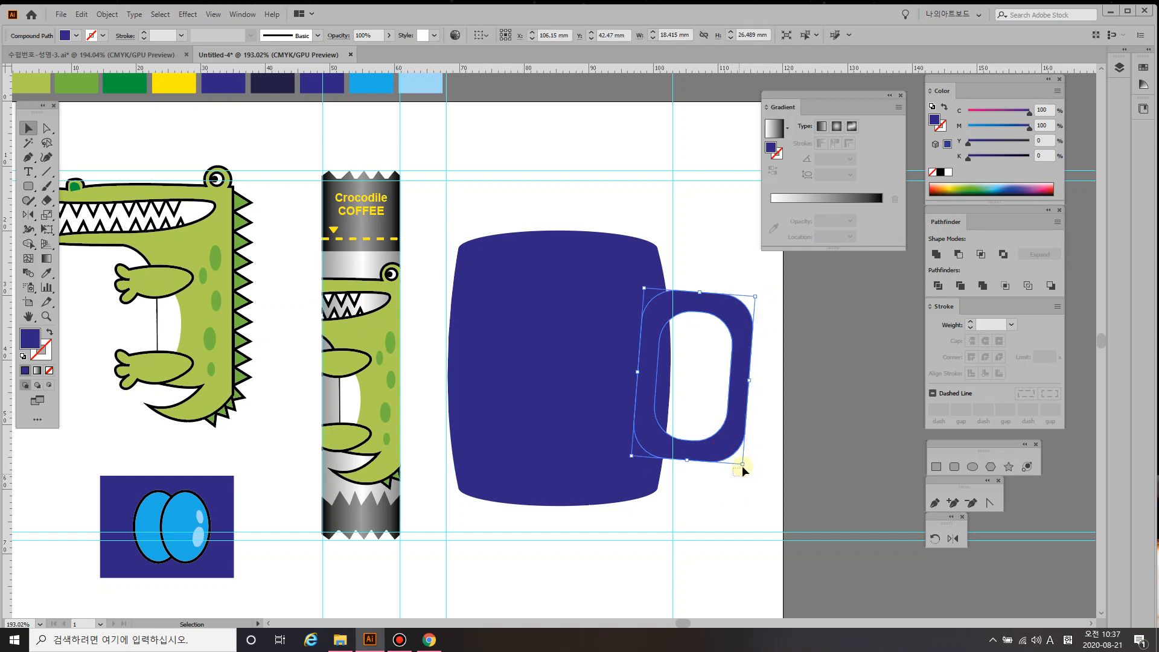
drag(741, 465, 710, 451)
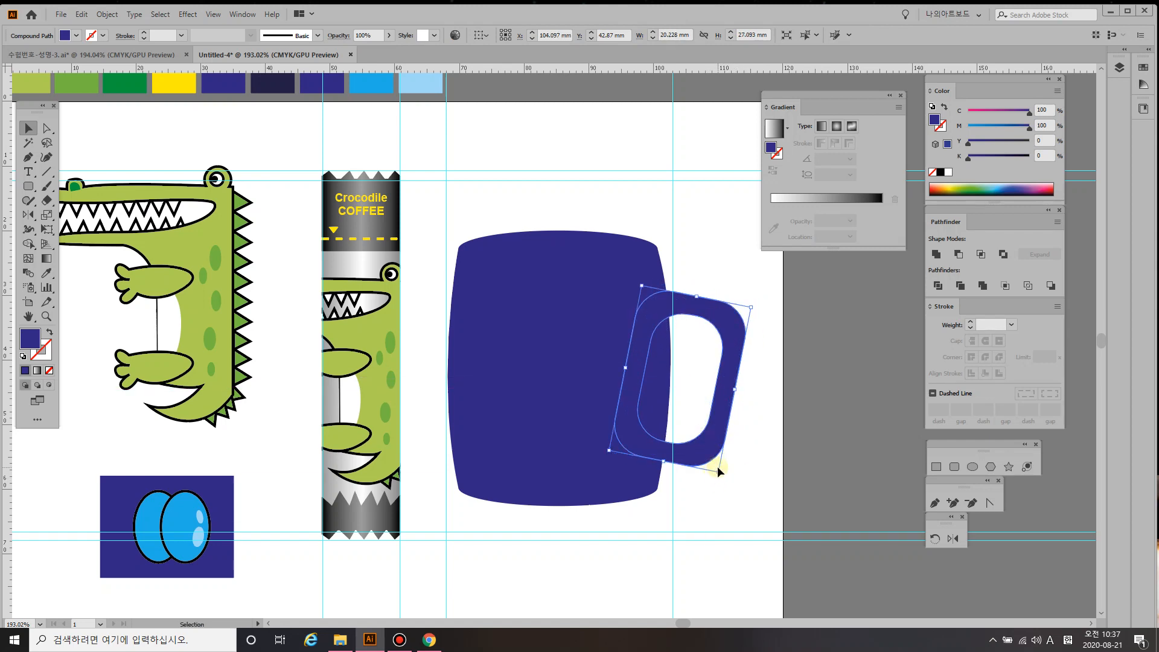
click(744, 480)
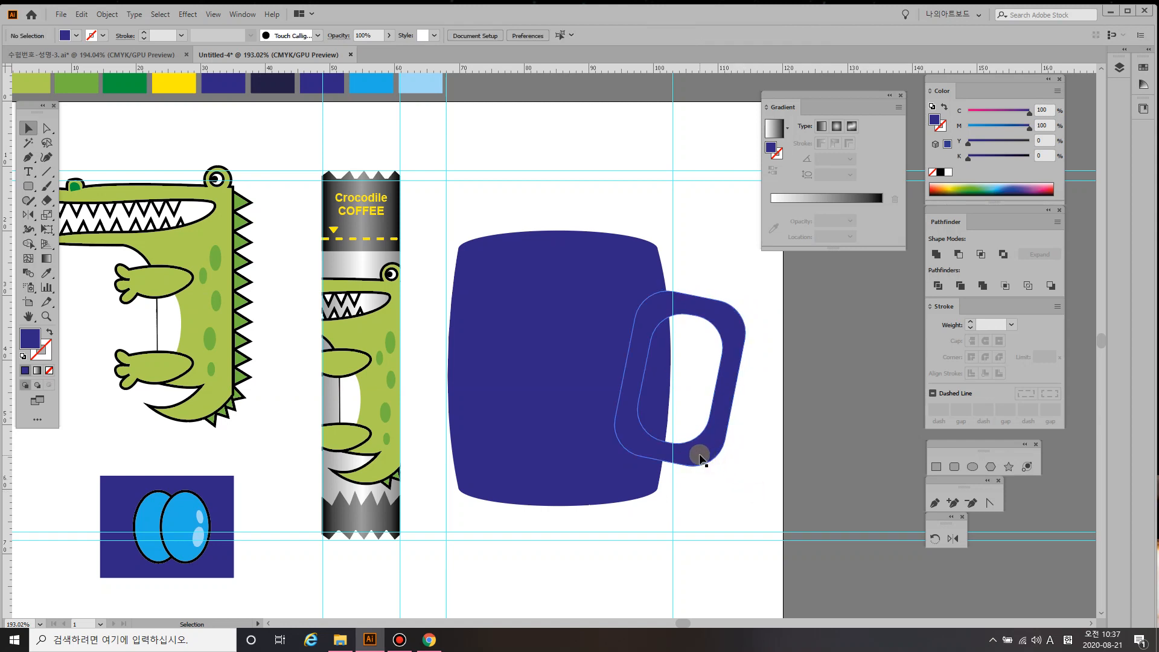
click(681, 462)
drag(664, 461, 666, 447)
click(719, 476)
- Unite the mug body and the handle into a single shape
drag(561, 199, 759, 492)
click(935, 254)
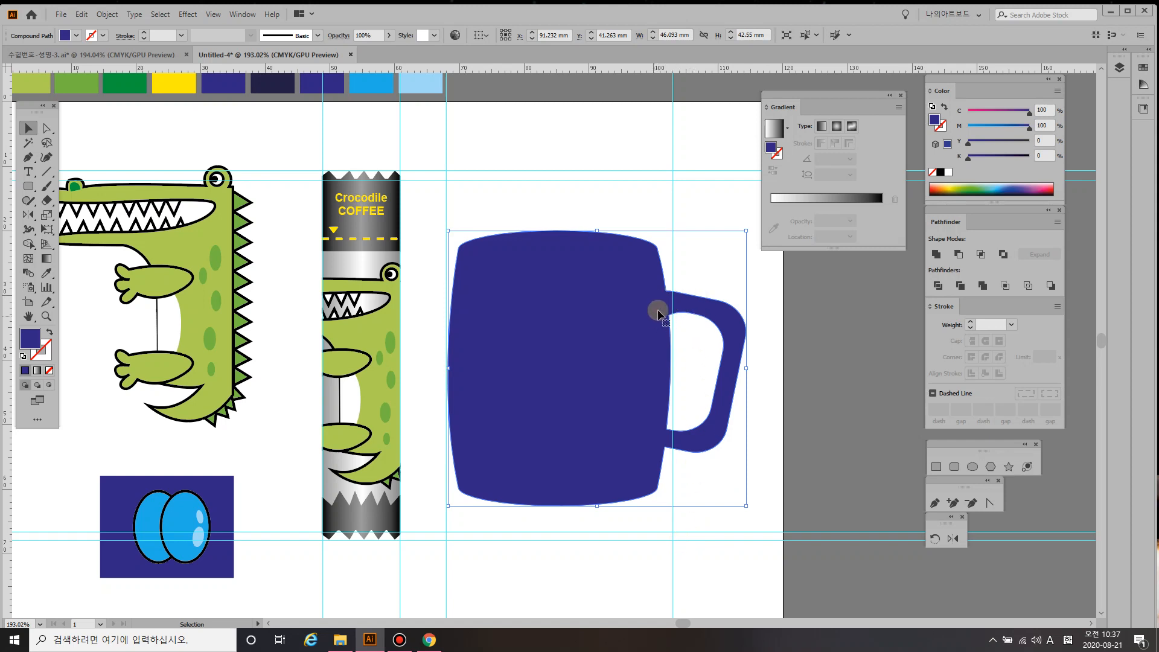
click(668, 552)
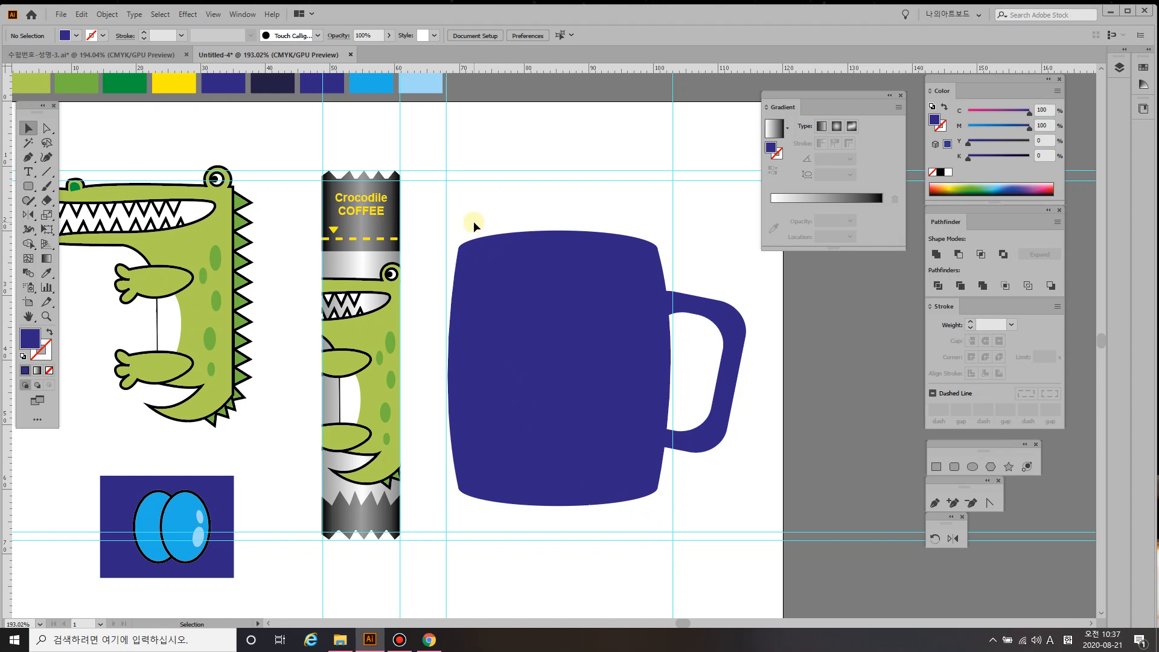
click(498, 286)
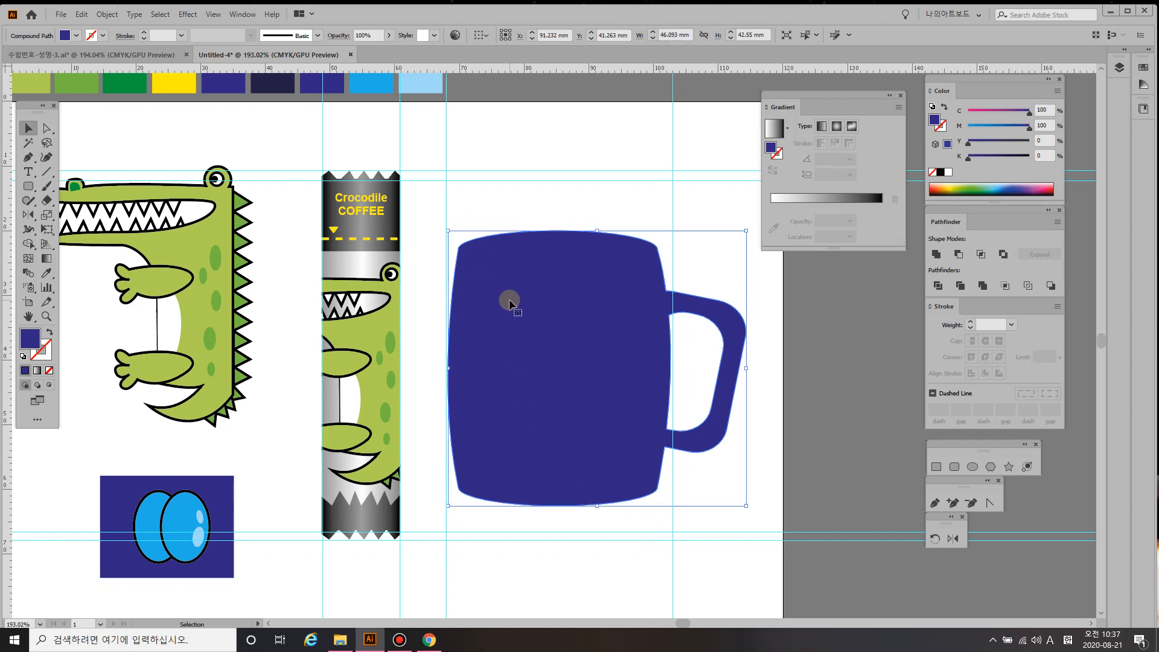
drag(509, 299, 630, 327)
key(ctrl+z)
- Group the two overlapping blue ellipses with their light highlights and make a new pattern from the group
scroll(295, 494, down, 1)
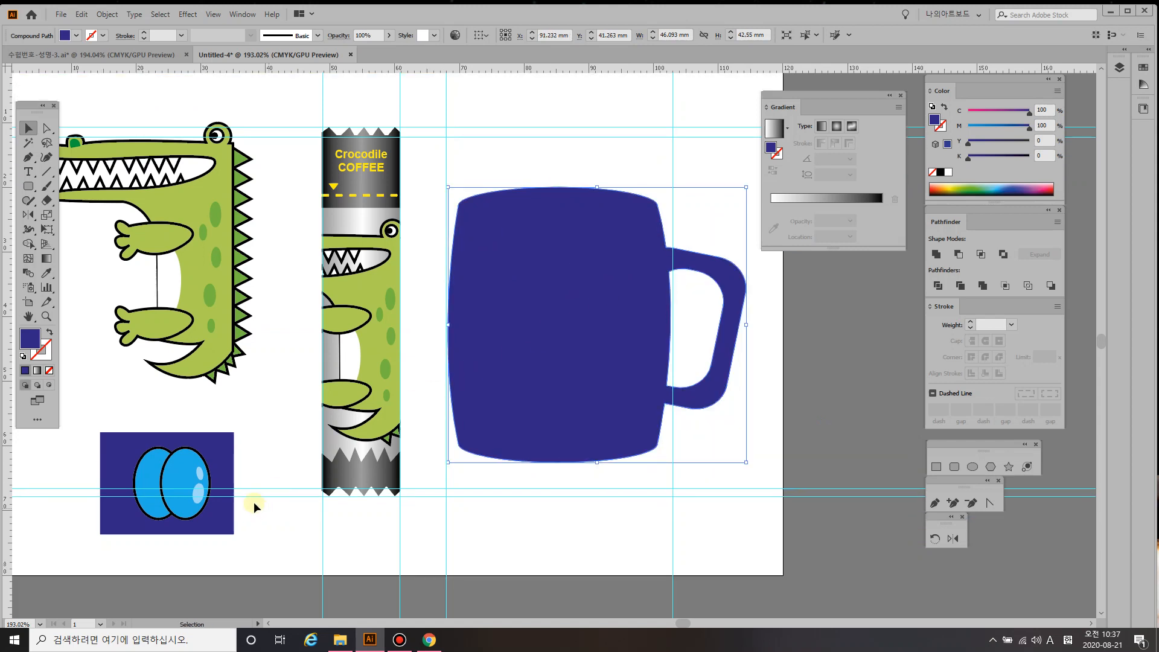
click(140, 504)
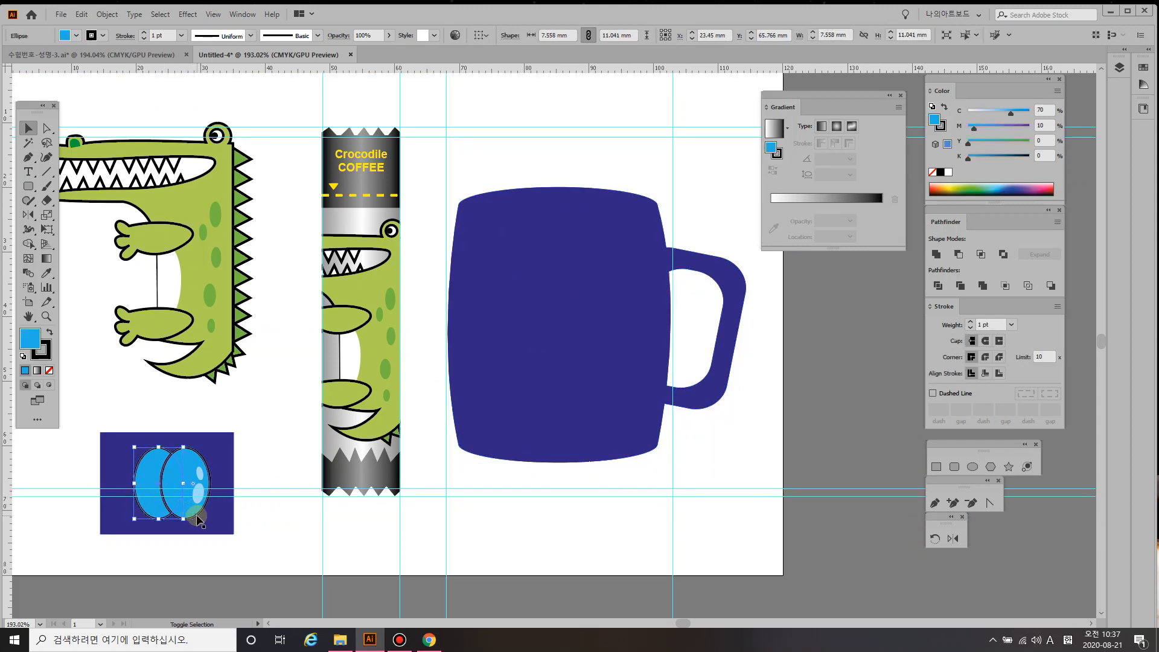
shift+click(201, 500)
shift+click(201, 500)
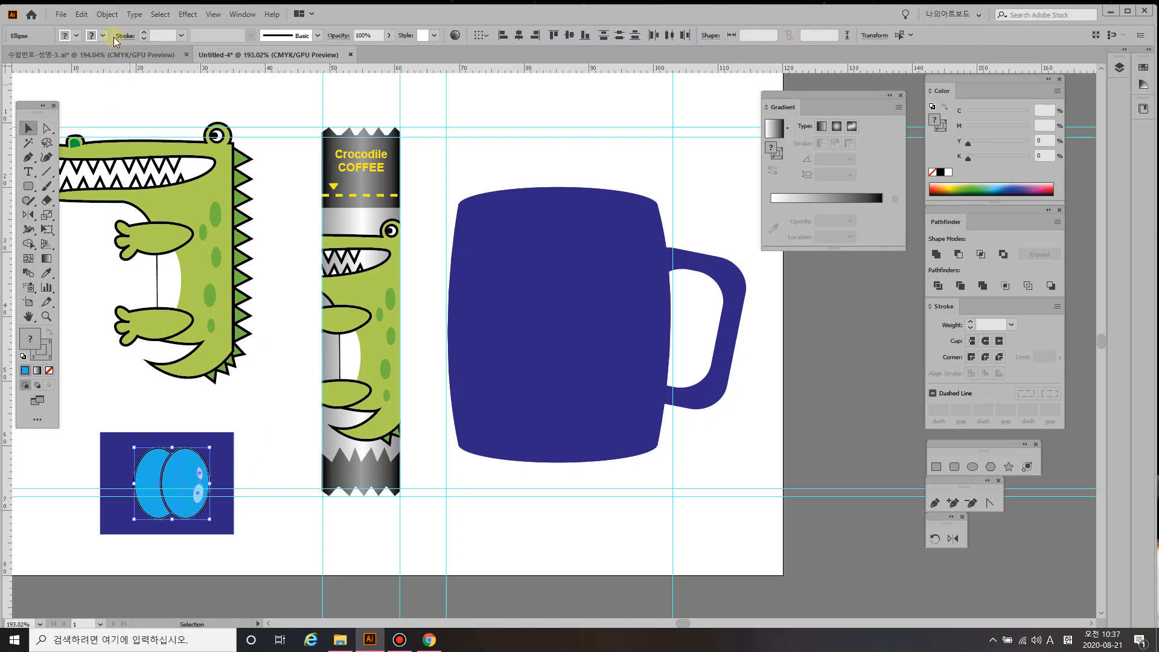
key(ctrl+g)
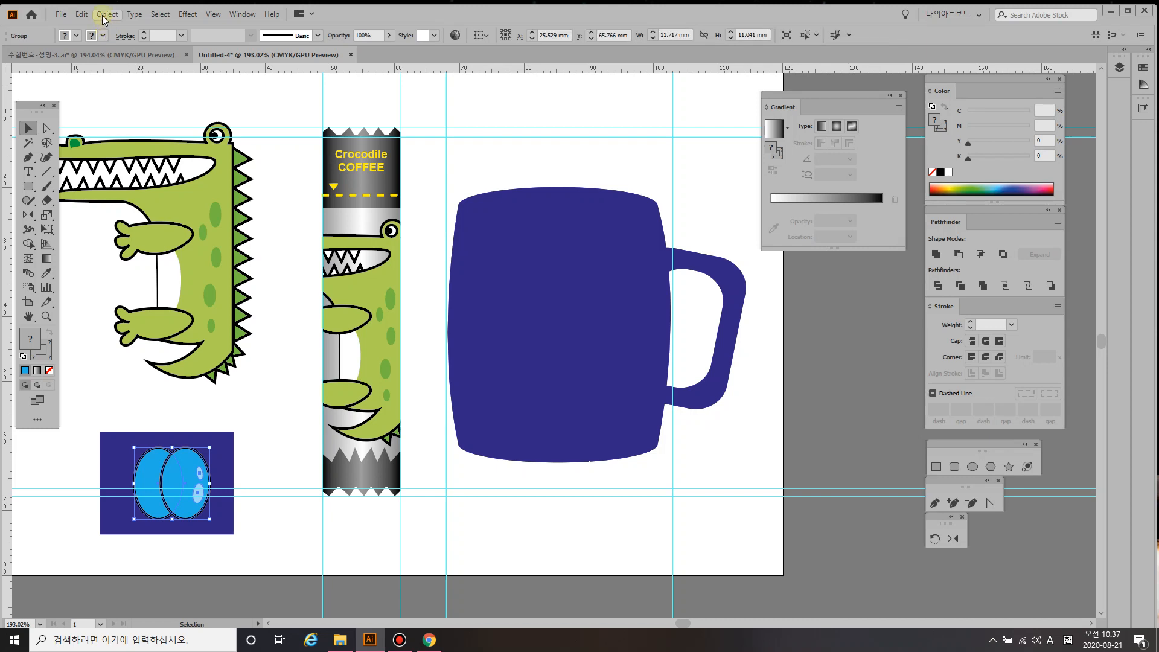
click(107, 14)
mouse_move(182, 326)
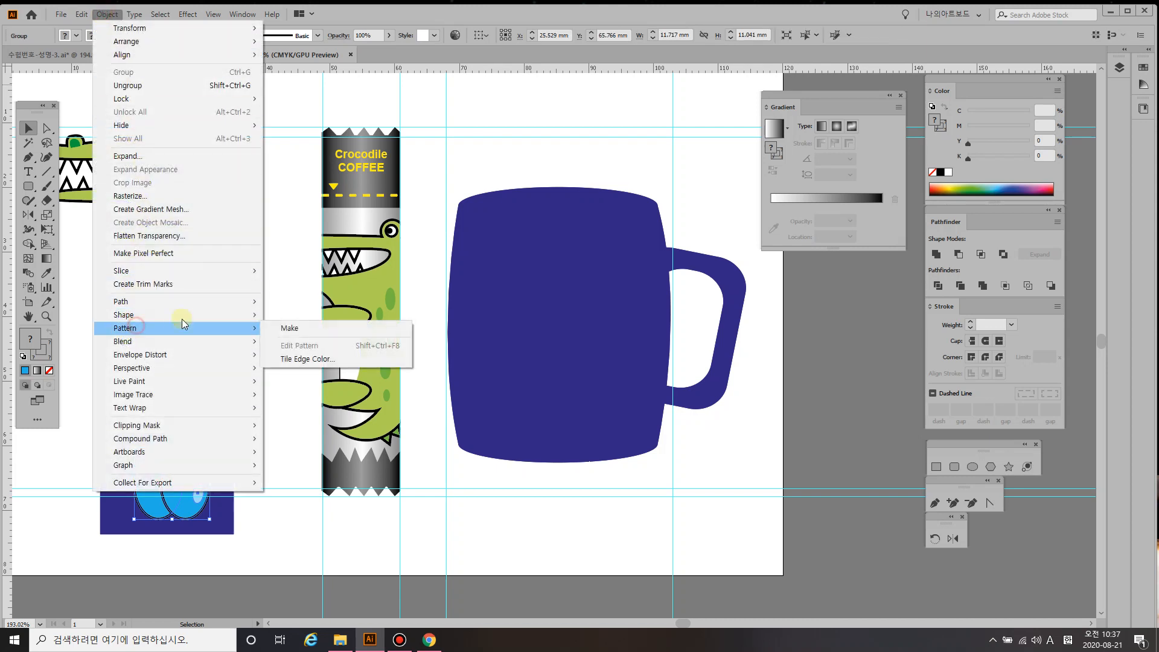
click(280, 328)
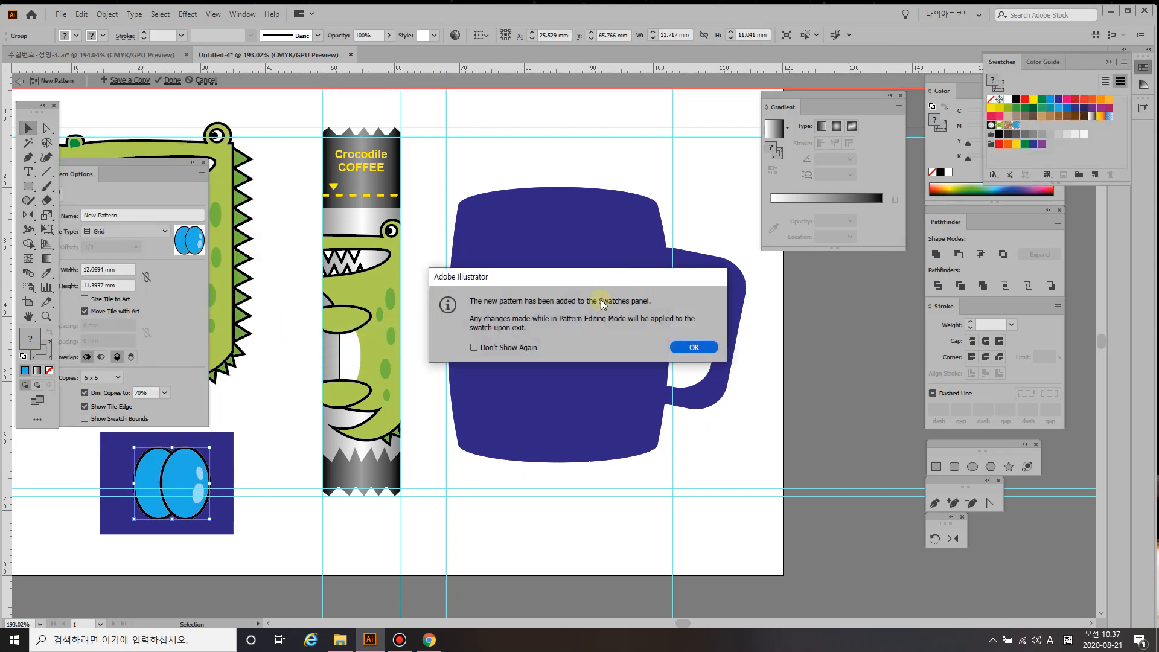
click(693, 347)
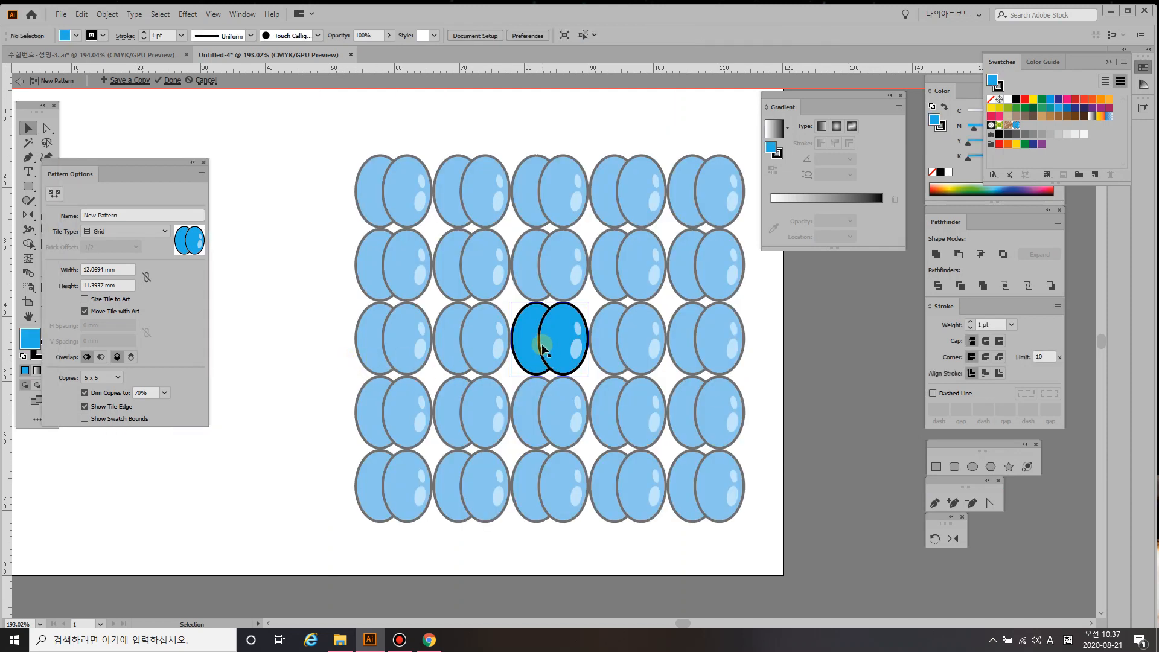
- Set the pattern tile's width and height to 17 mm each and finish editing the pattern
click(536, 312)
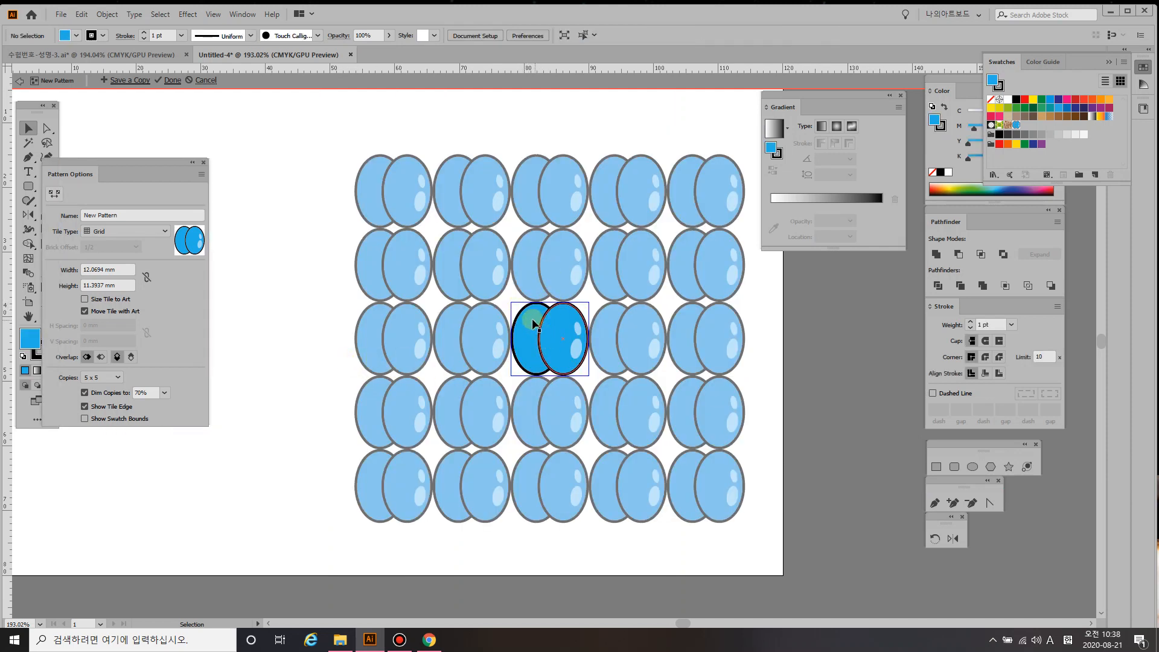
click(551, 319)
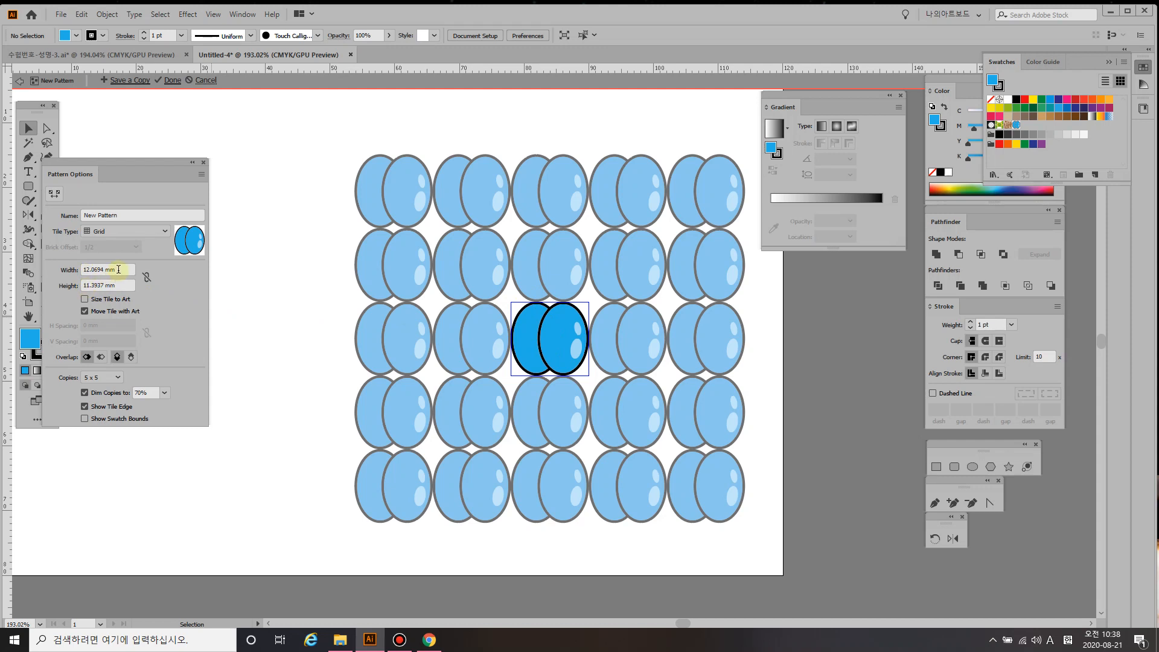
drag(119, 269, 72, 281)
text(17)
key(Tab)
text(1)
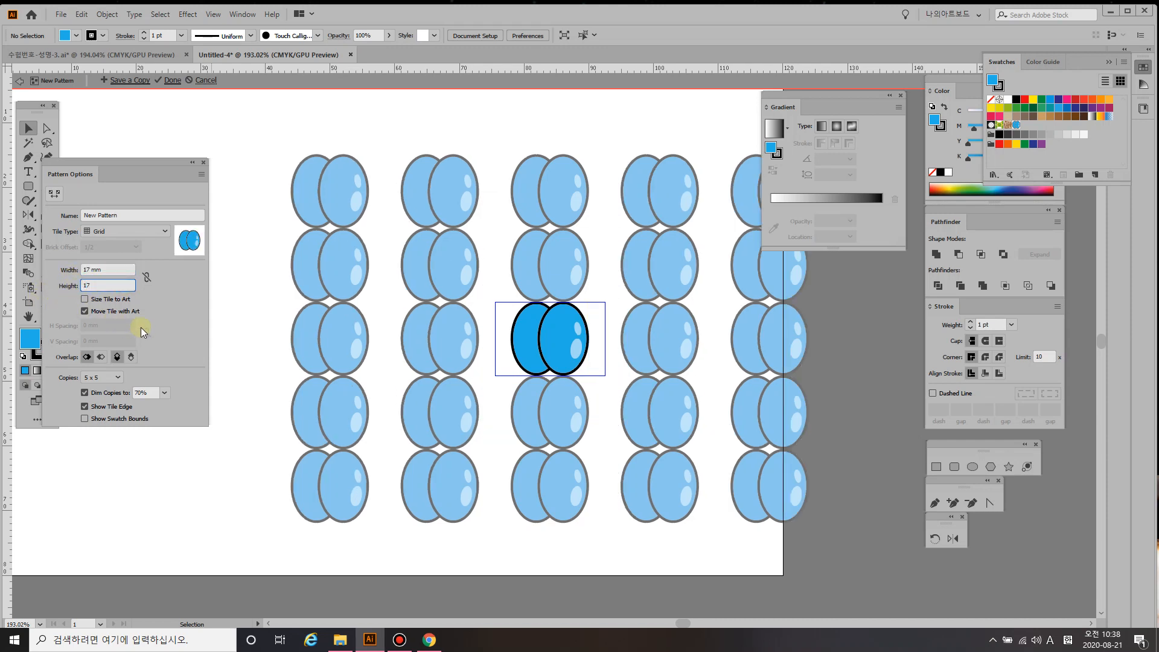
key(Return)
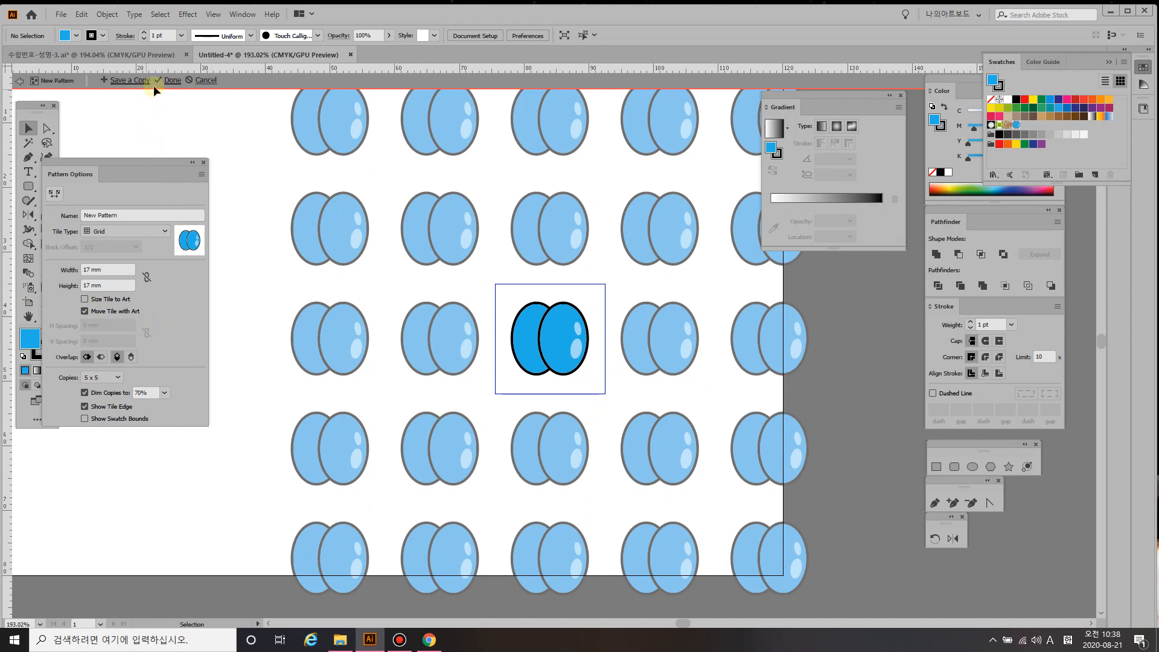
click(172, 81)
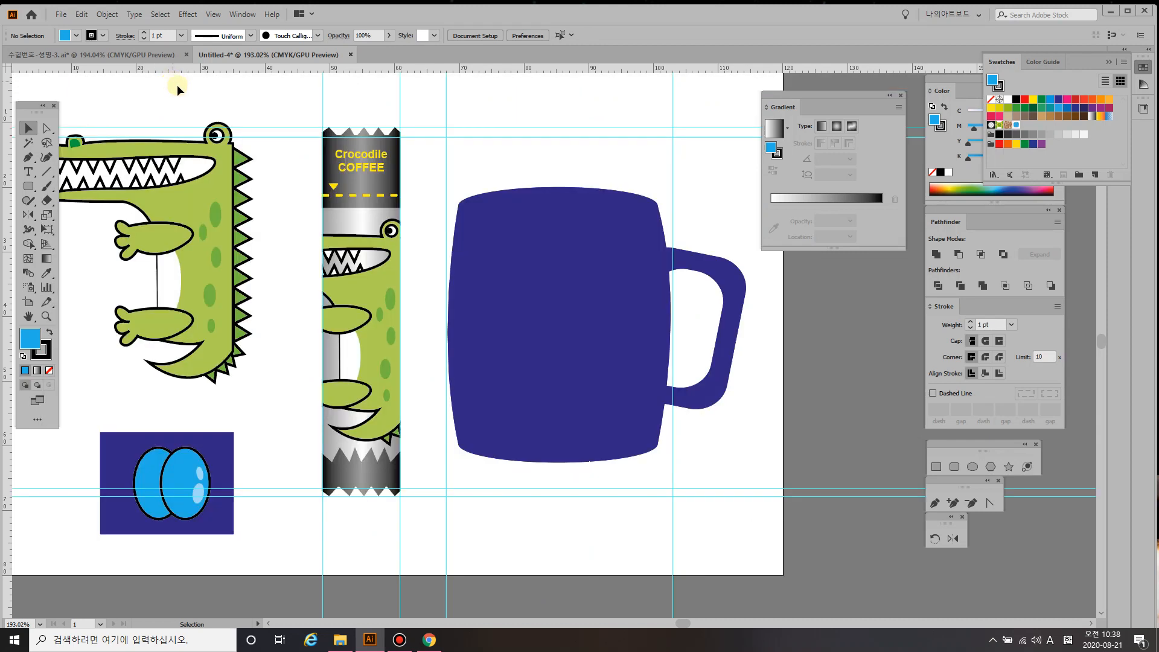
- Fill a copy of the mug in front of the original with the new ellipse pattern and move it off the artboard's right side
click(542, 345)
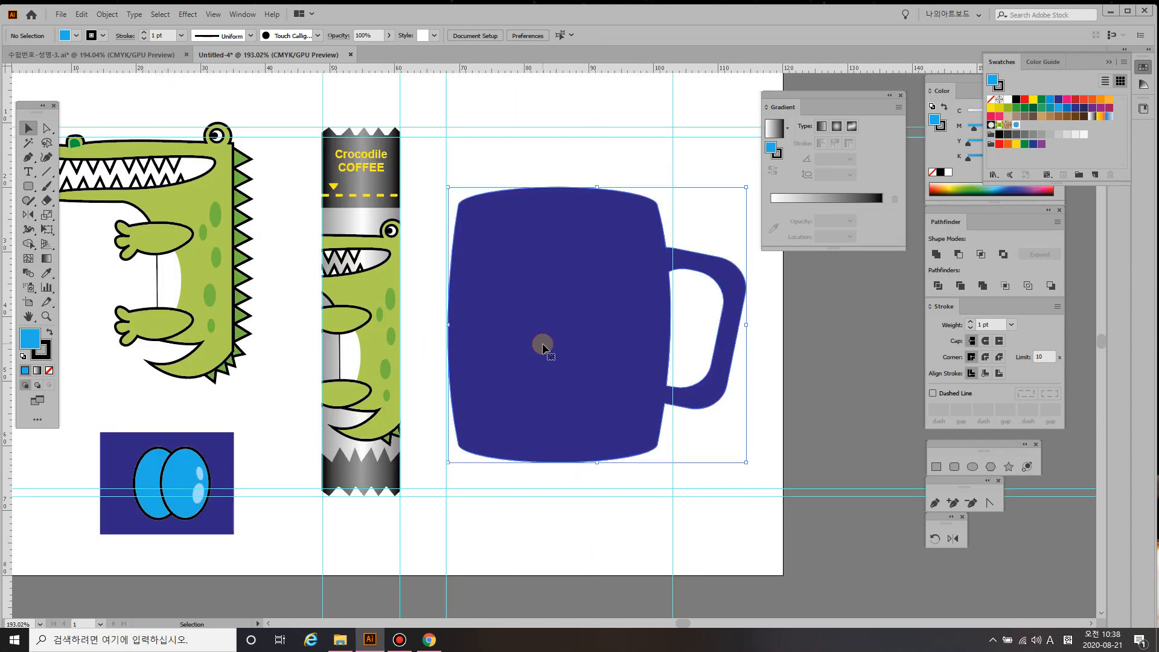
click(1017, 126)
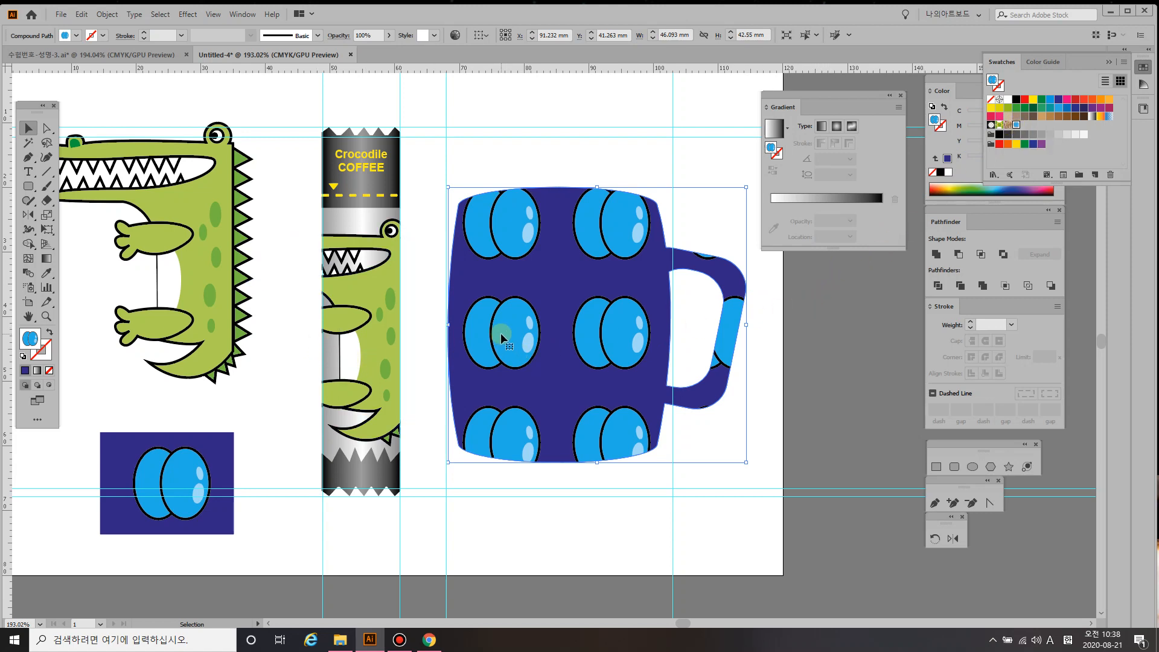
drag(497, 342, 832, 399)
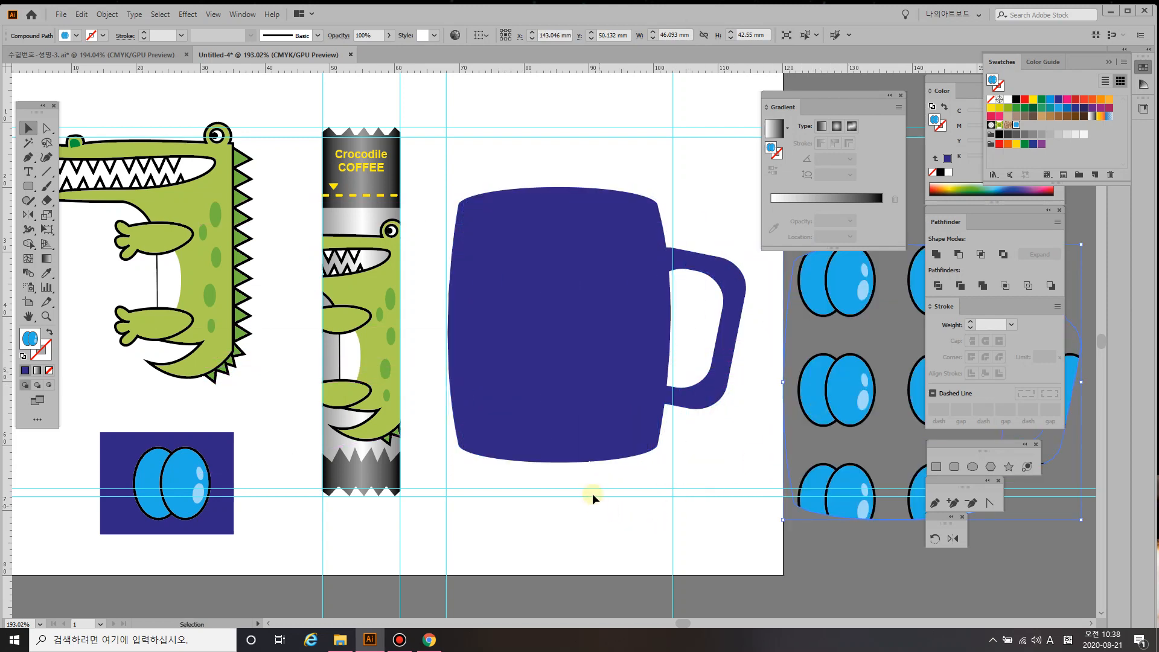
click(586, 461)
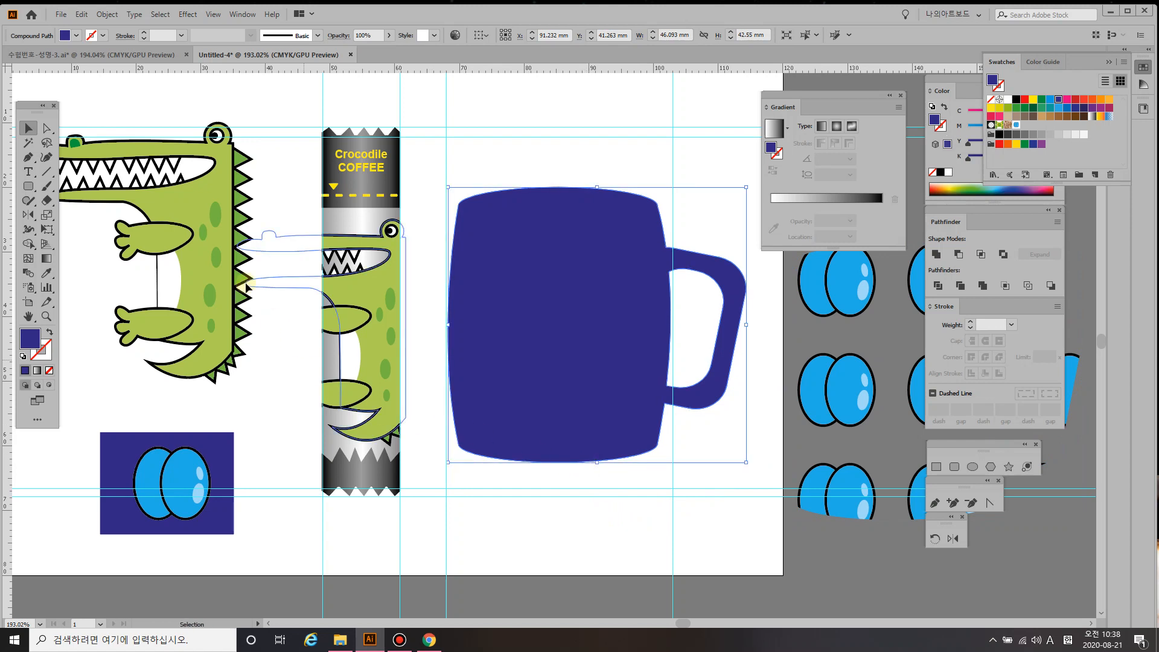
- Reflect a copy of the crocodile across a vertical axis placed between it and the coffee stick
click(124, 158)
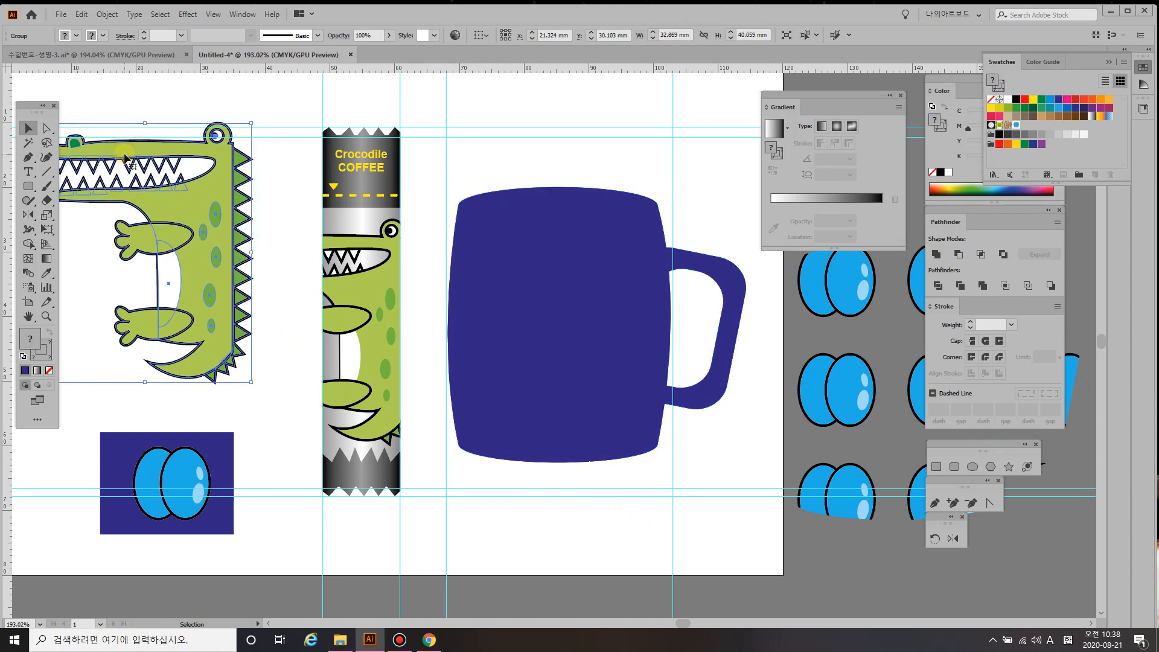
key(o)
drag(295, 253, 287, 256)
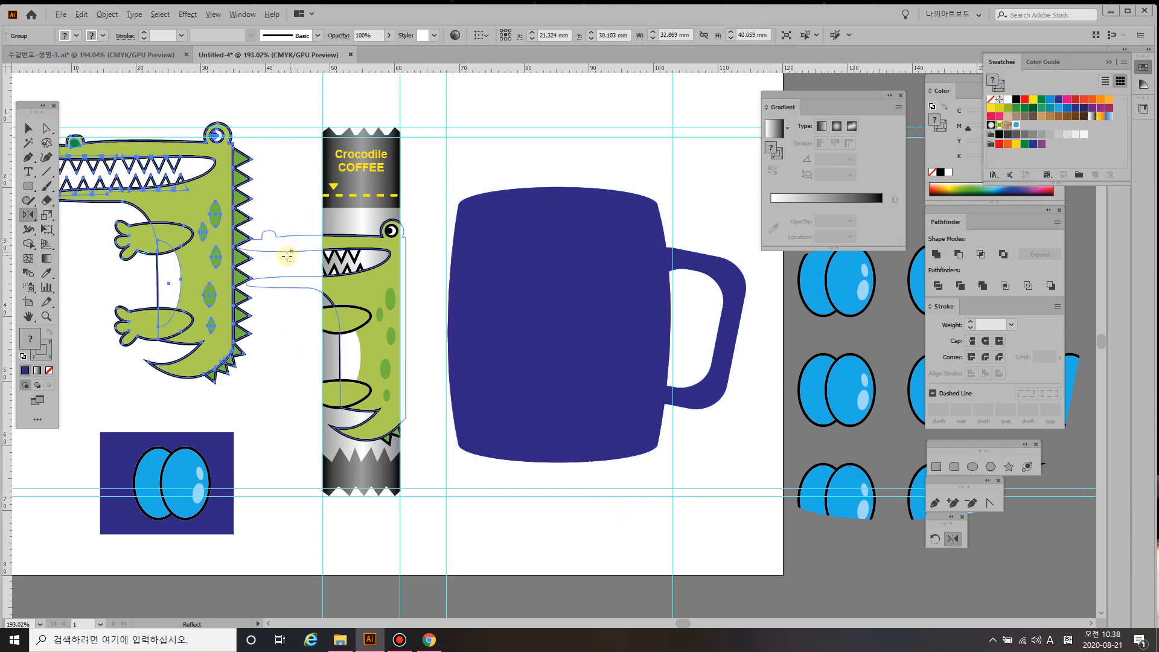
alt+click(283, 253)
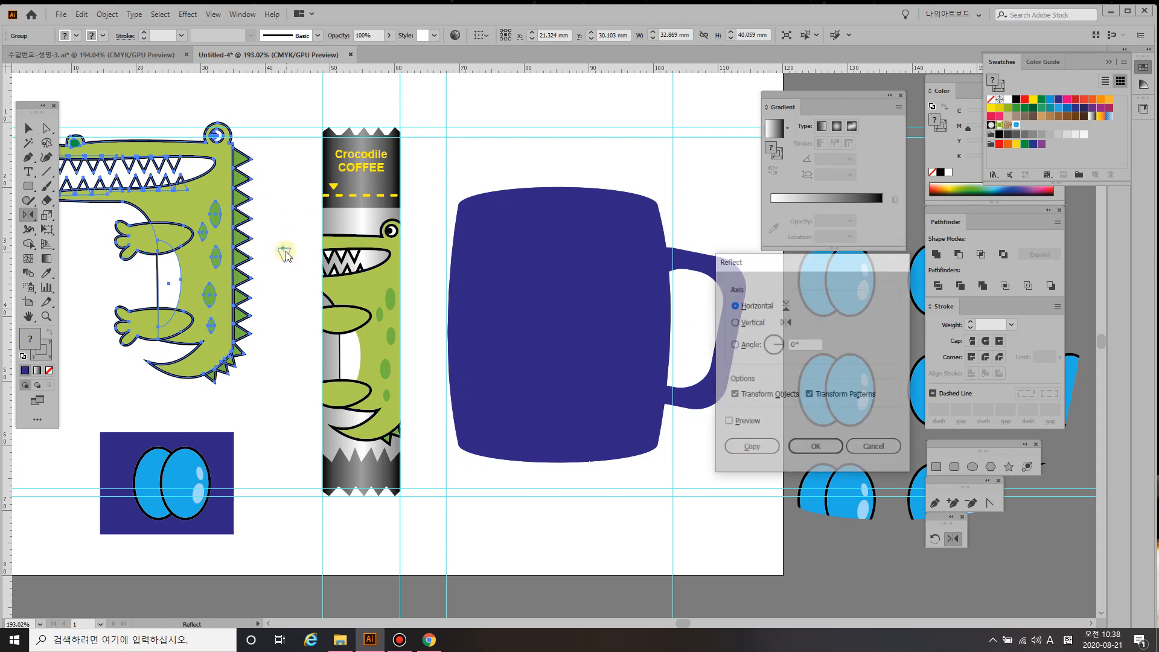
click(751, 326)
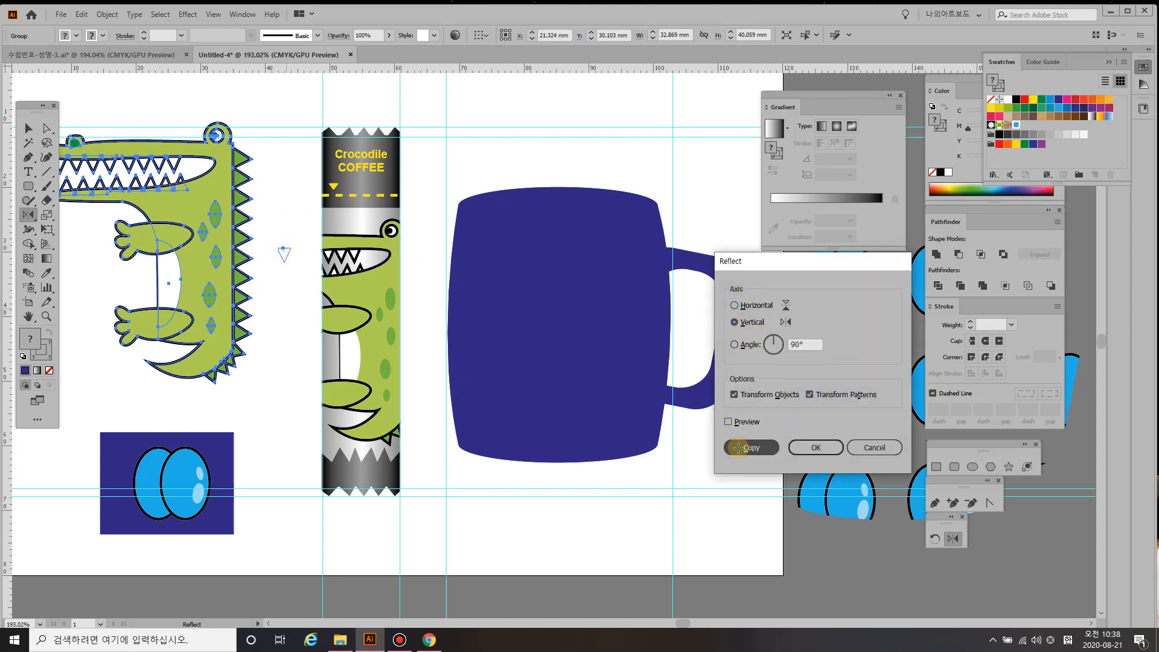
click(738, 447)
key(v)
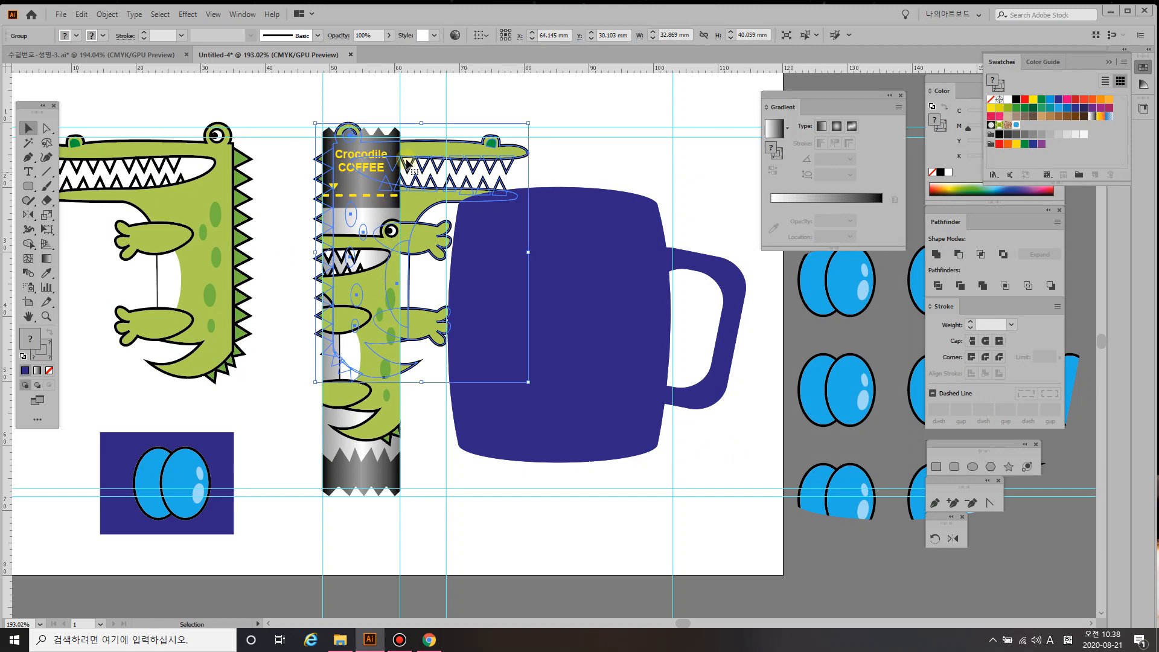
- Move the mirrored crocodile to the mug's left edge and scale it proportionally to about 23.5 by 28.6 mm
drag(408, 162, 519, 221)
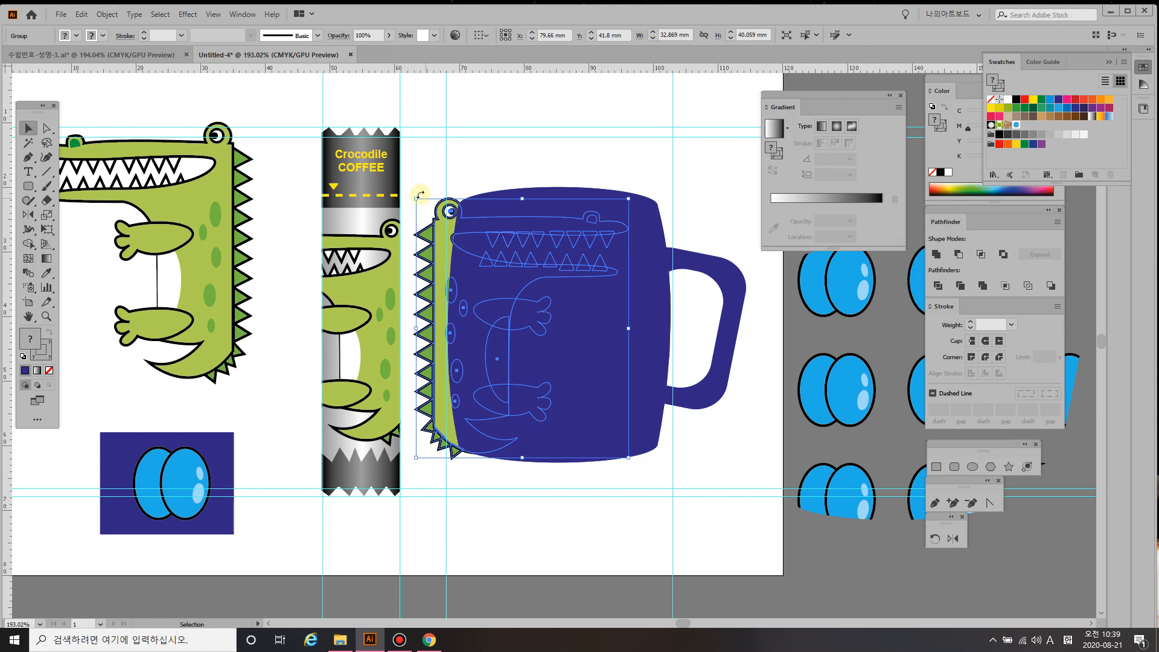
drag(416, 198, 447, 262)
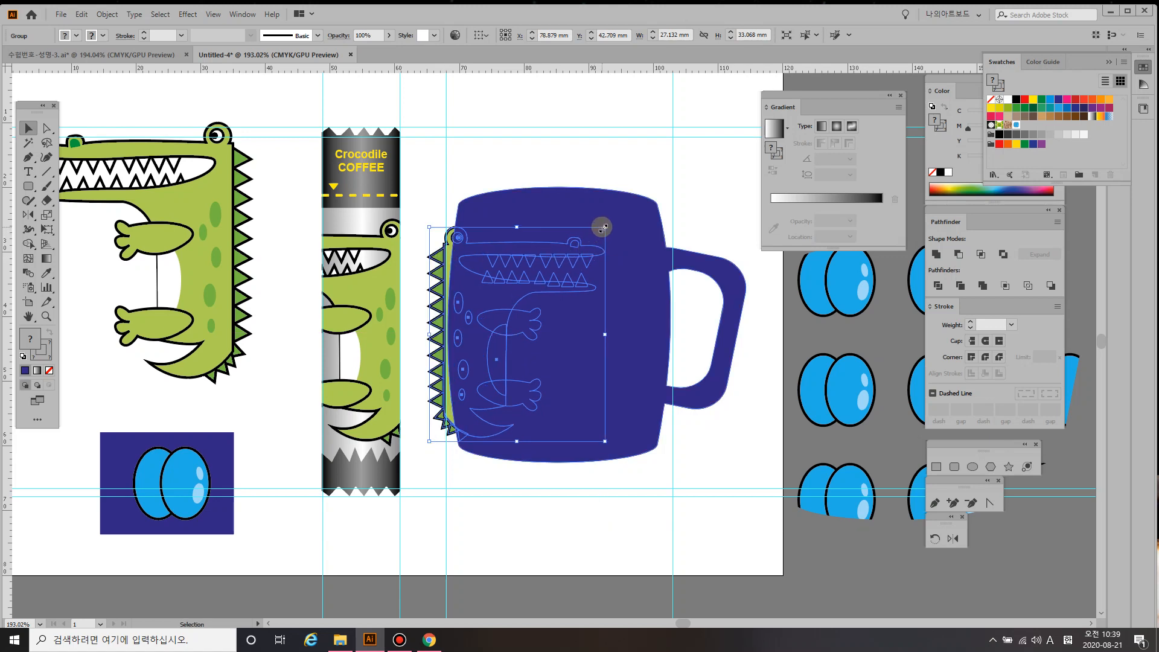
drag(602, 228, 581, 235)
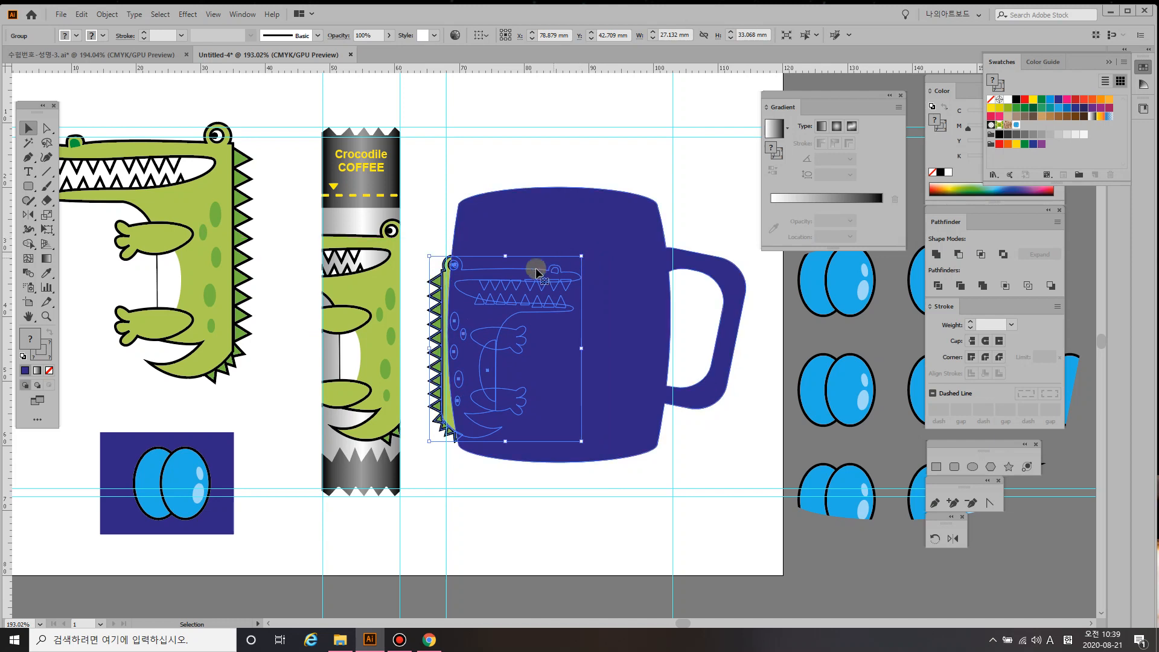
click(517, 273)
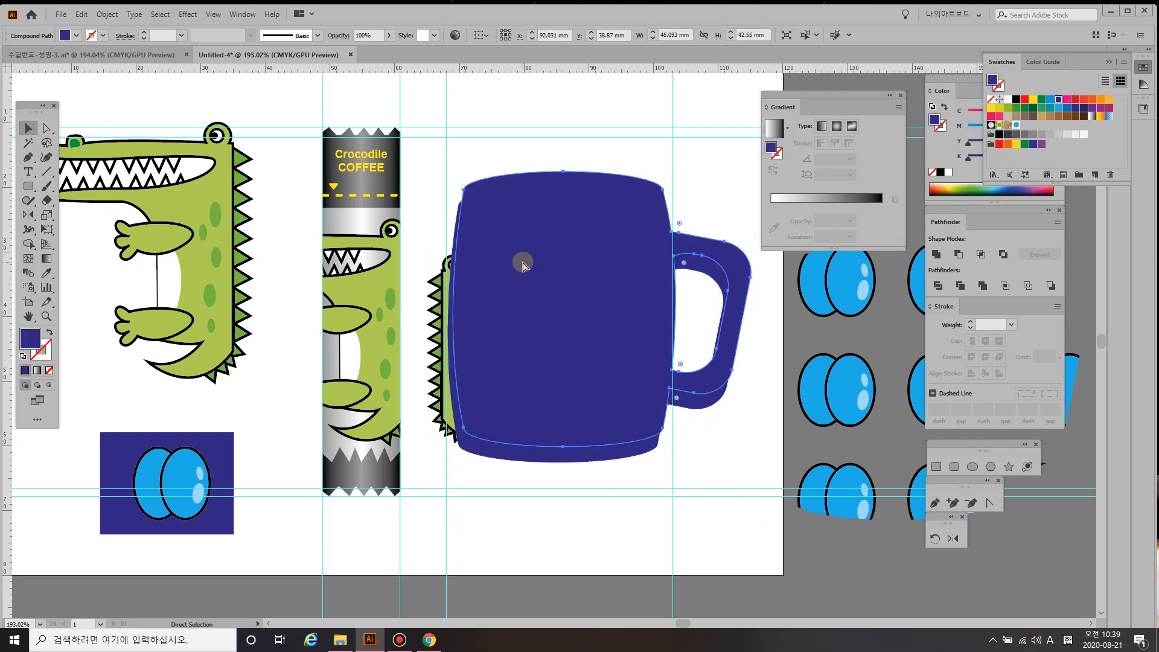
- Shift the mirrored crocodile slightly up and right on the mug and enlarge it to about 25.1 by 30.6 mm
click(446, 295)
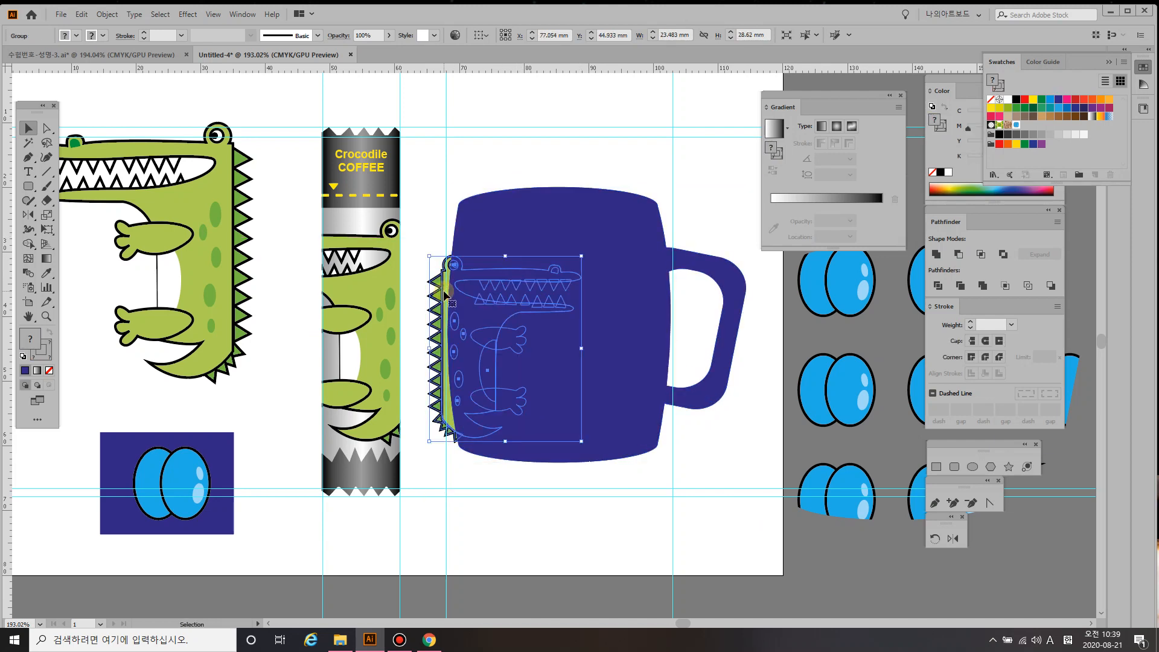
drag(444, 292, 453, 258)
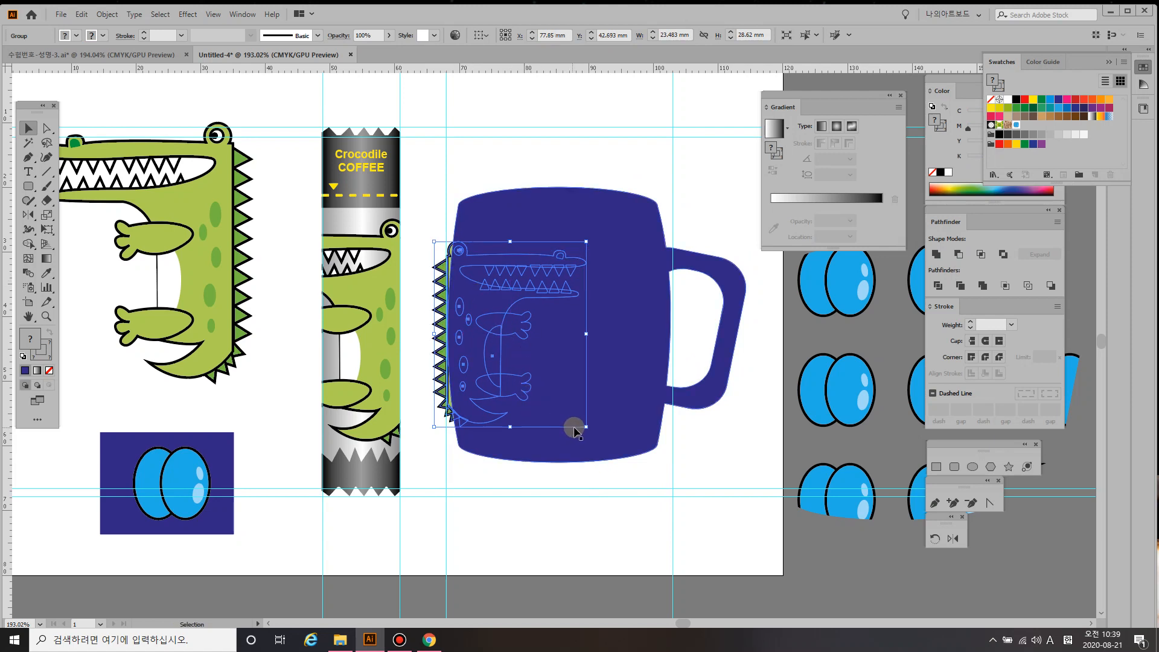
drag(583, 427, 596, 442)
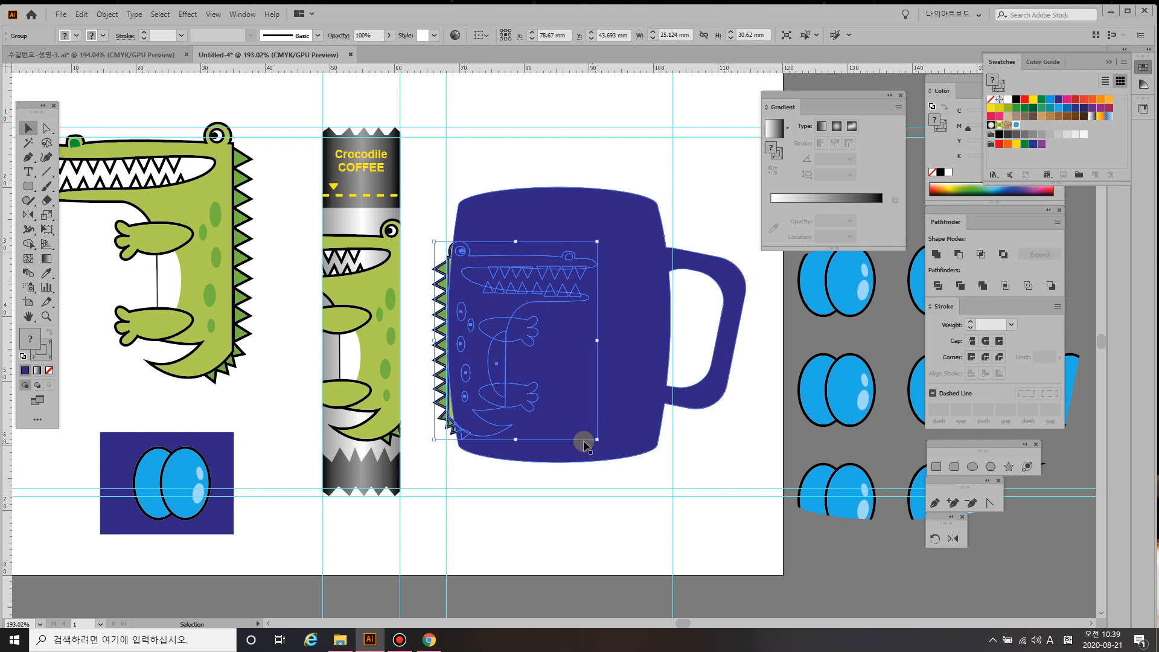
- Nudge the mirrored crocodile slightly left and clip it to the dark blue mug shape with a clipping mask
key(Left)
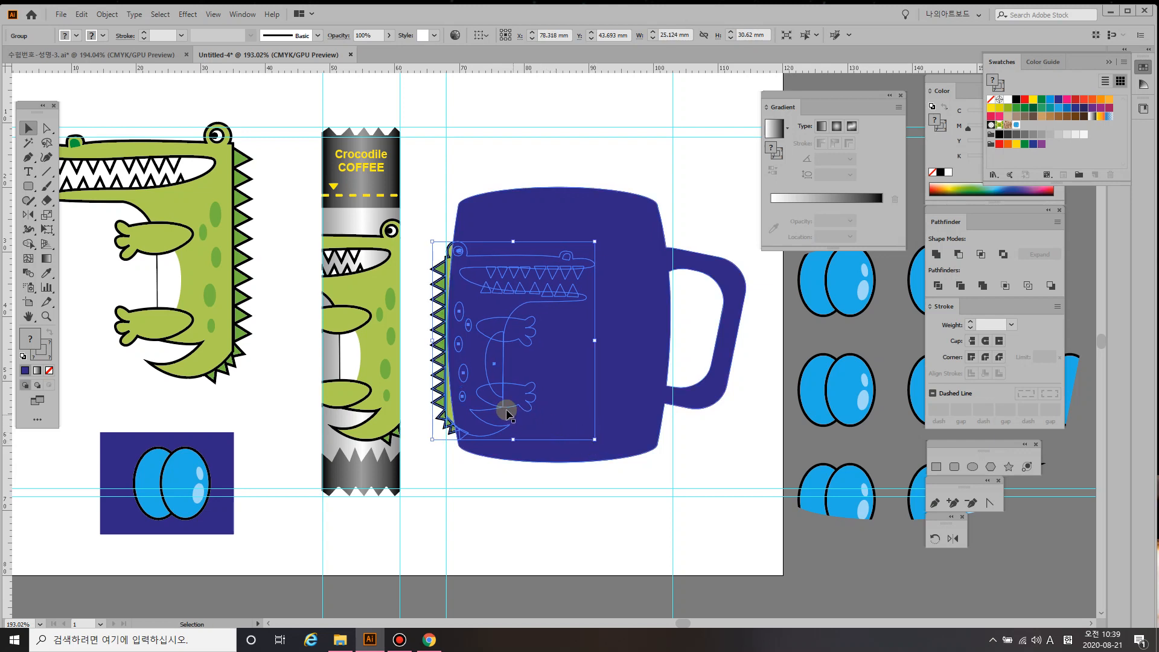
key(shift)
shift+click(608, 460)
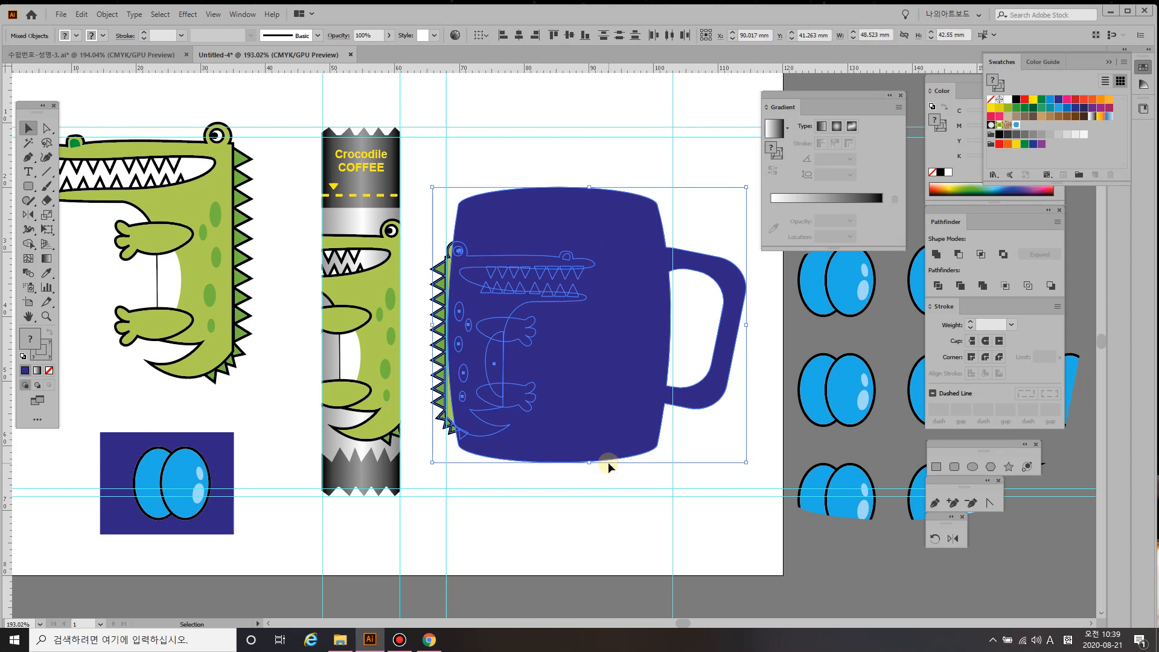
right_click(487, 307)
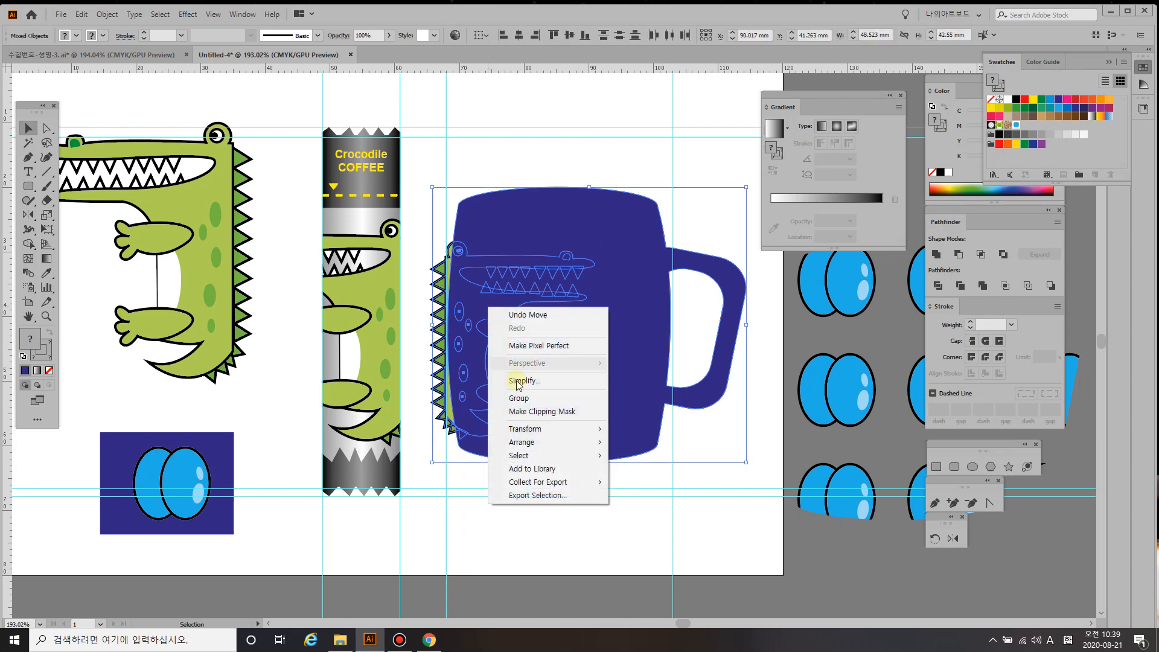
click(529, 413)
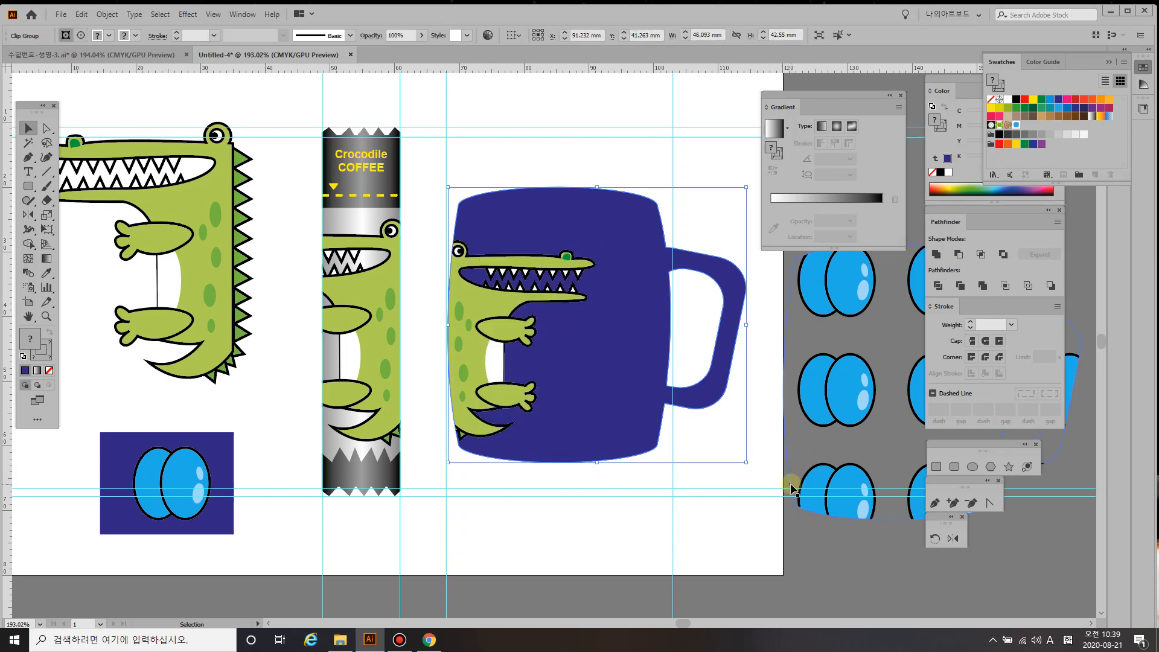
- Place the ellipse-patterned mug copy exactly over the plain mug, stacked behind the clipped crocodile
drag(791, 484, 457, 429)
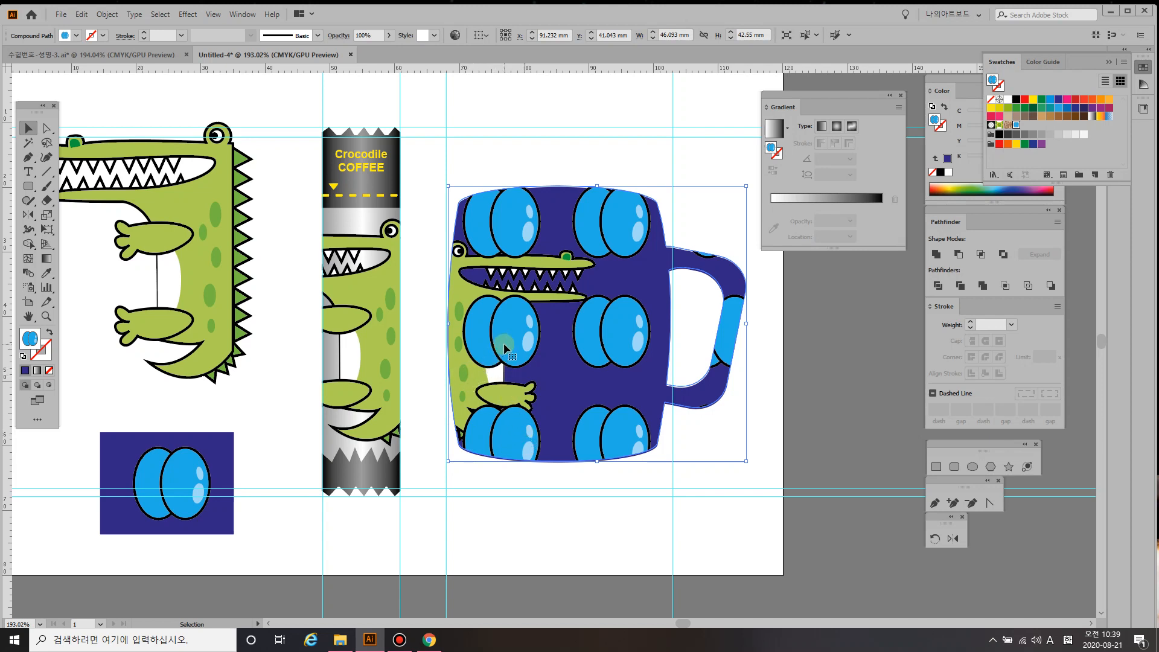
drag(503, 343, 825, 380)
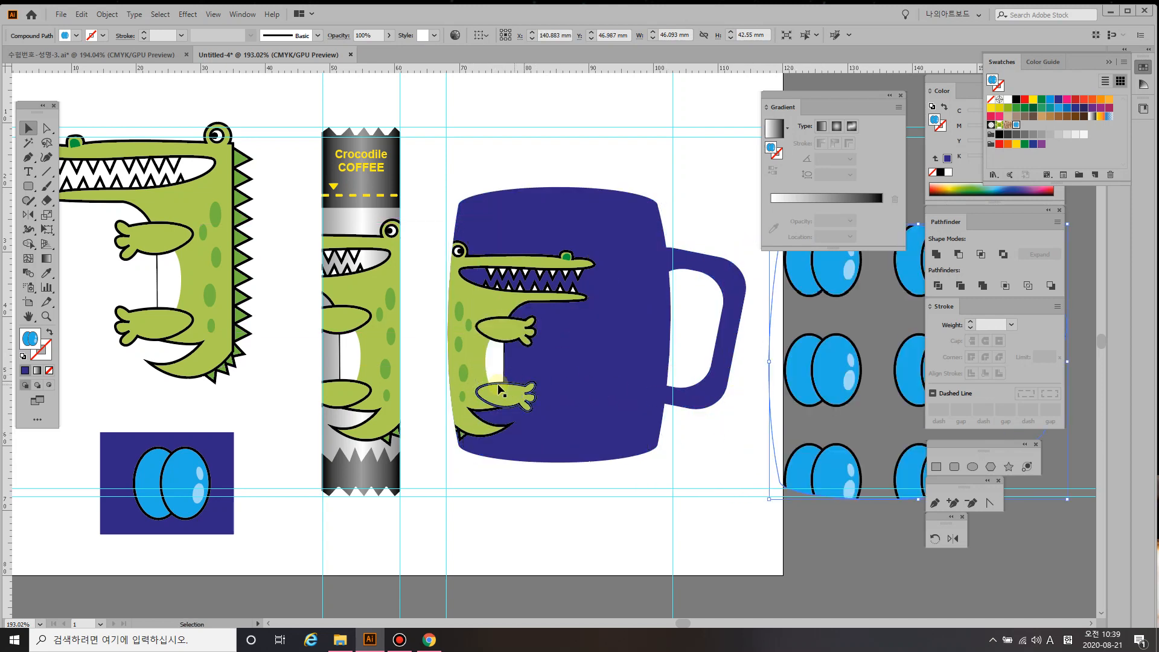
click(456, 420)
key(ctrl)
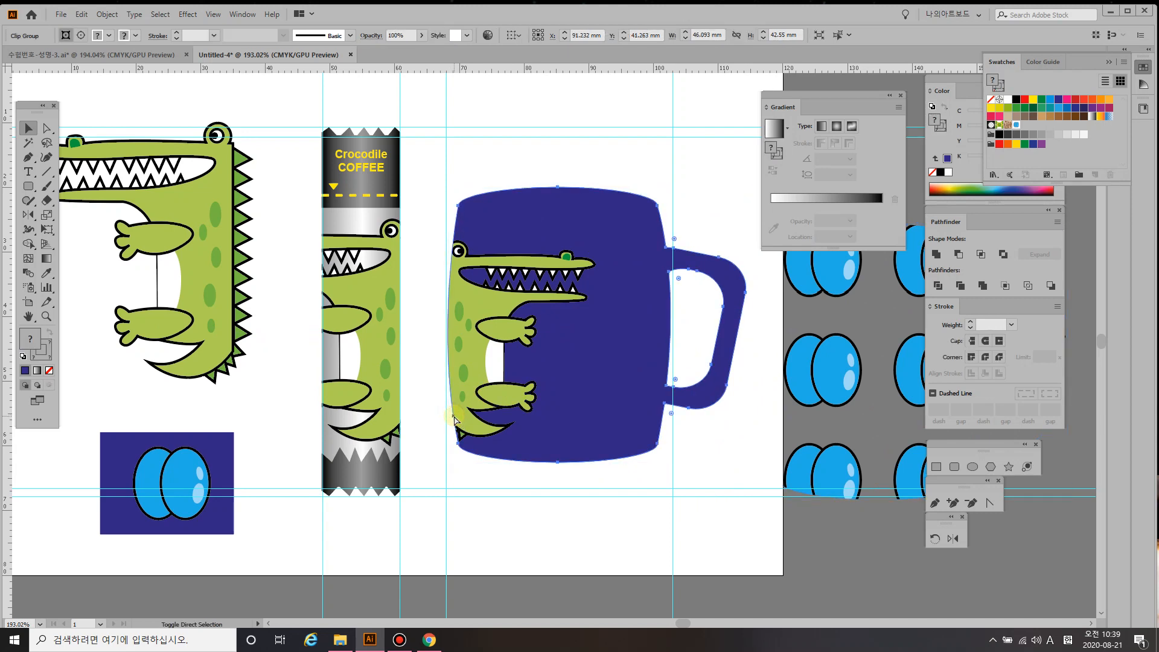
drag(457, 421, 501, 344)
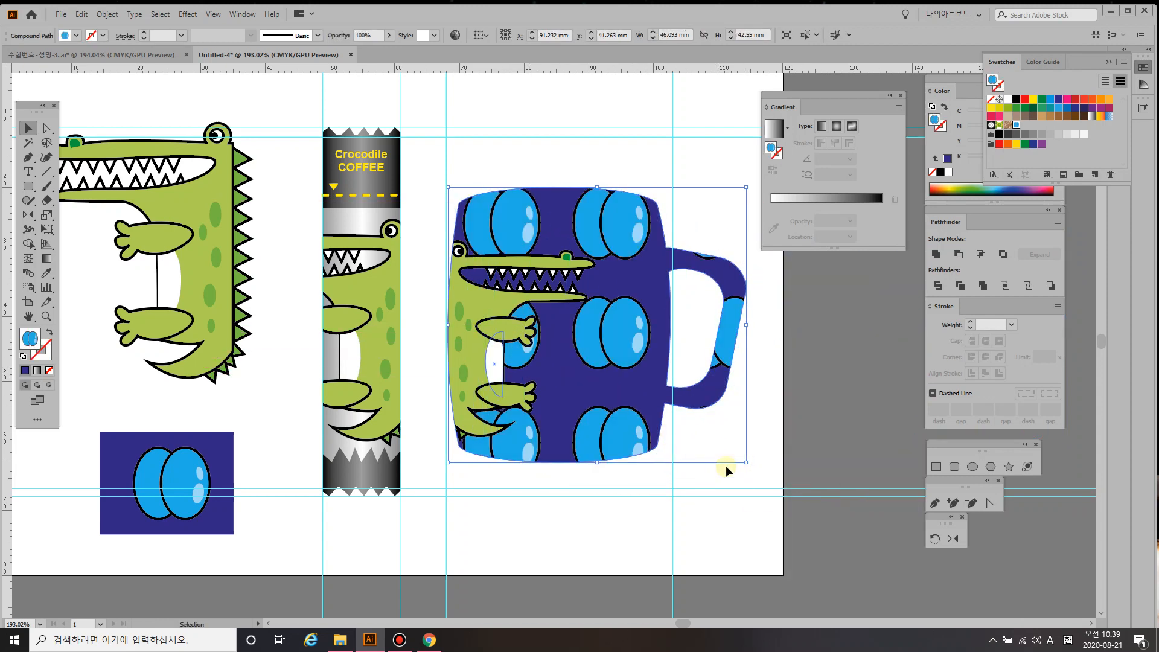
click(857, 418)
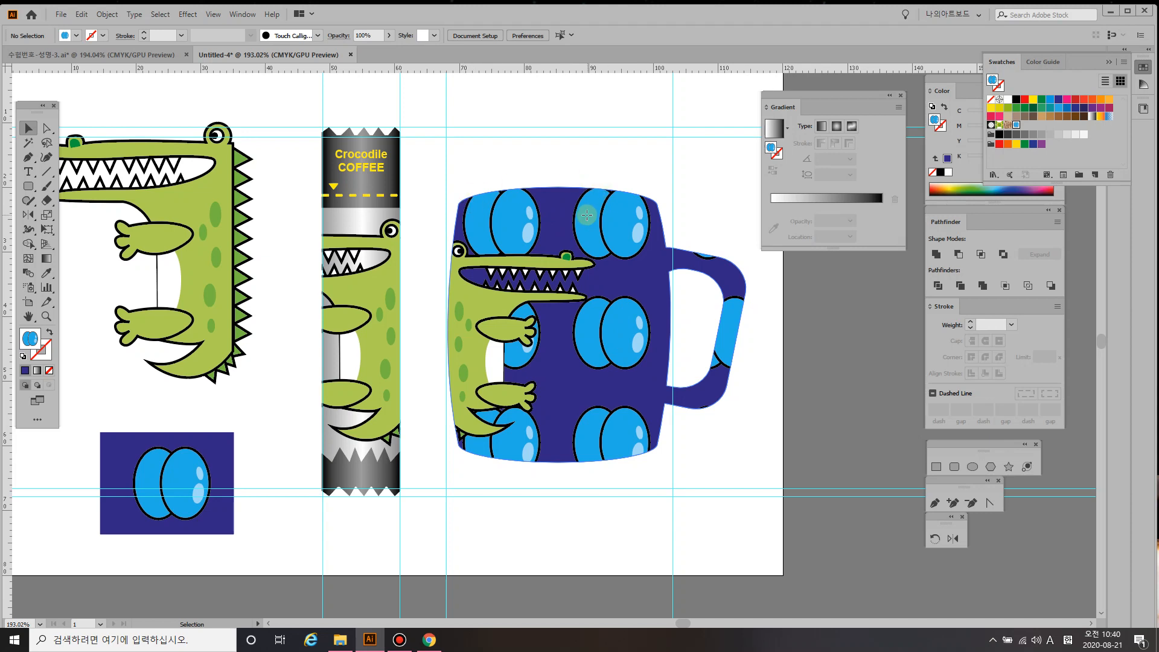
key(l)
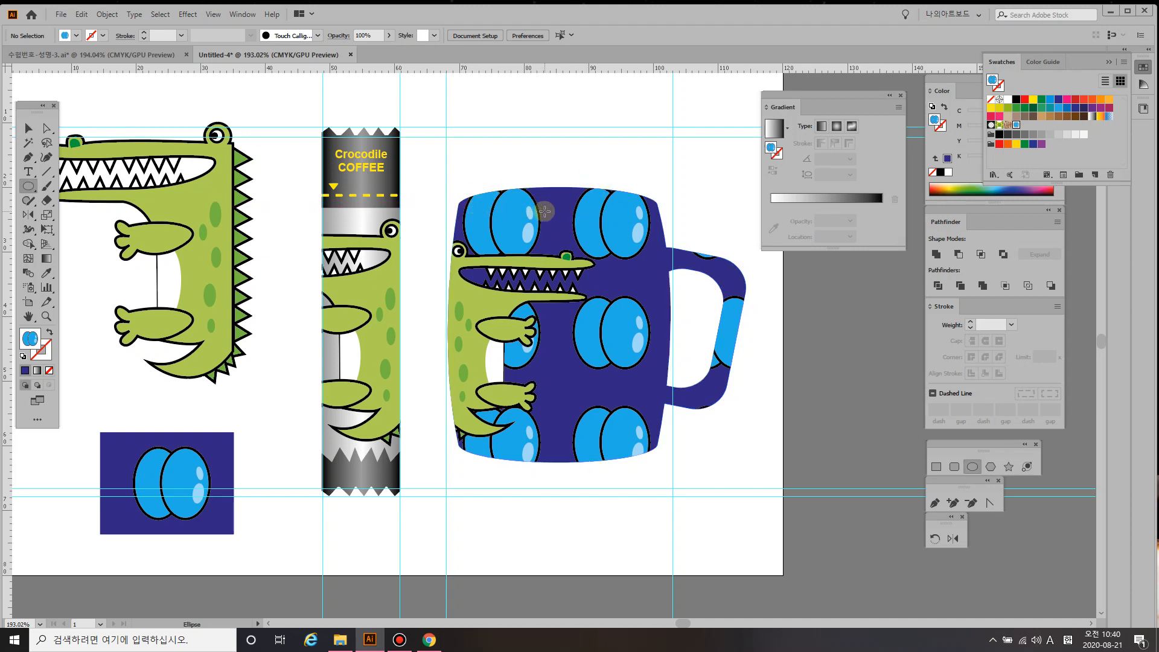
mouse_move(554, 214)
mouse_down()
mouse_move(653, 244)
mouse_move(656, 228)
mouse_up()
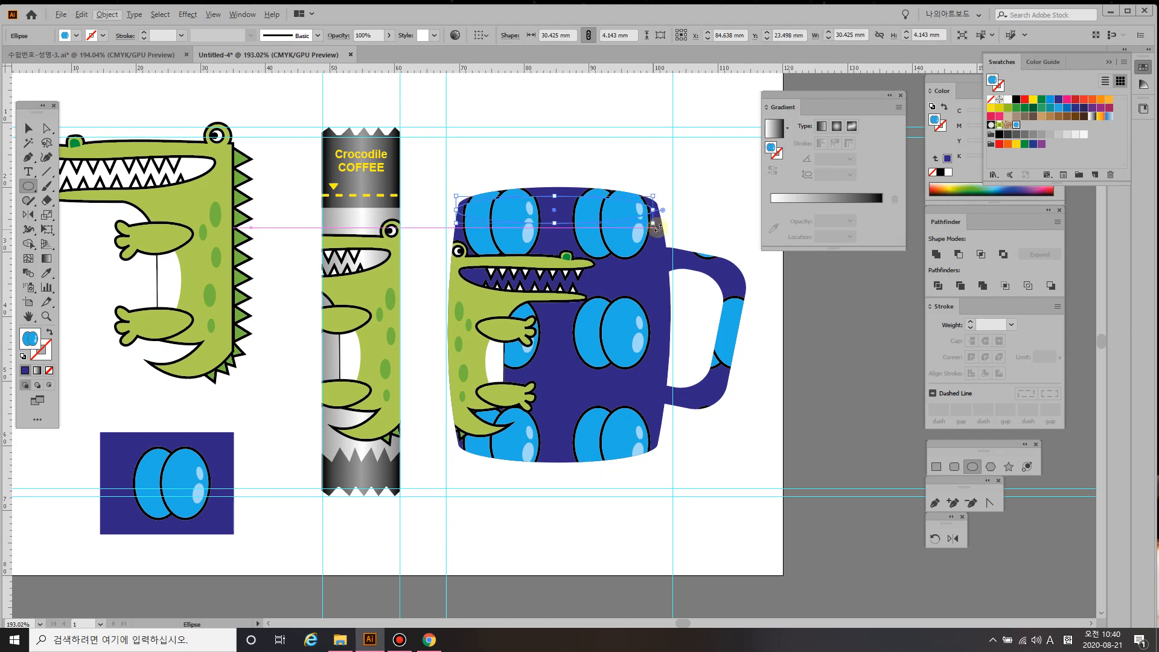
key(i)
scroll(595, 103, up, 2)
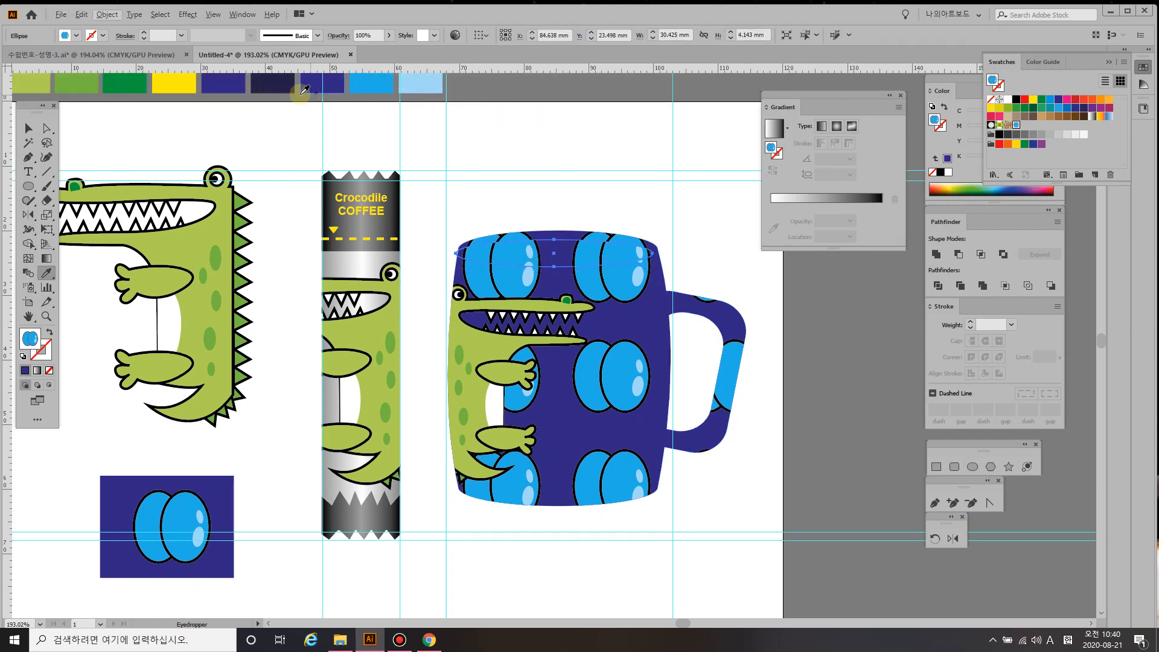
click(285, 80)
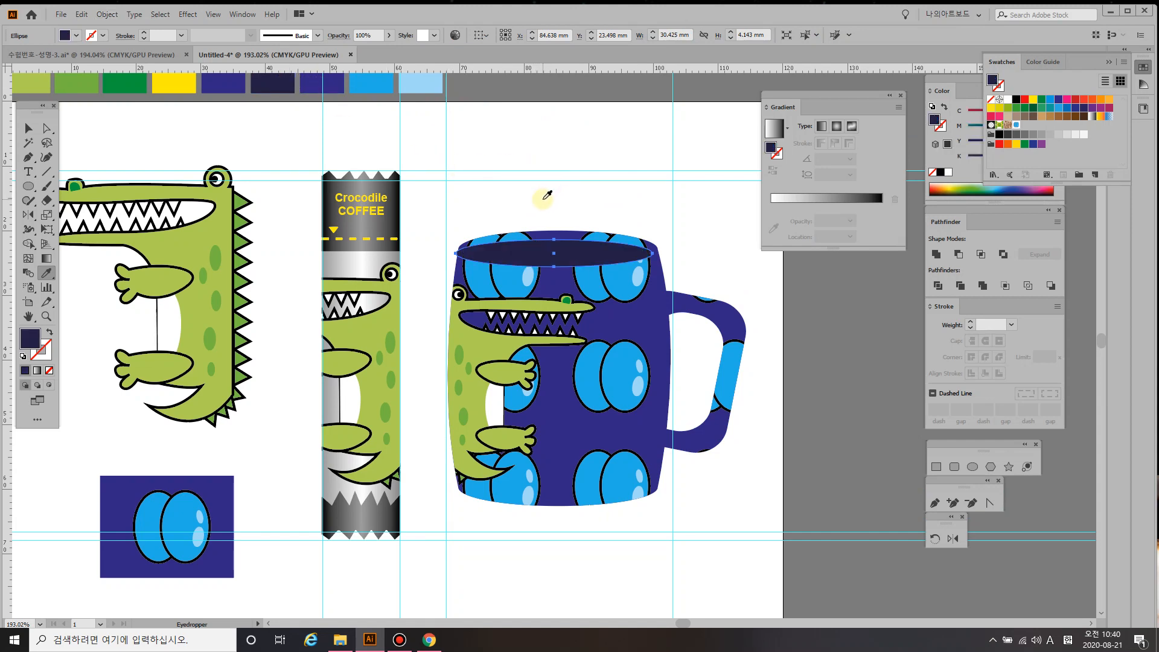
key(ctrl+z)
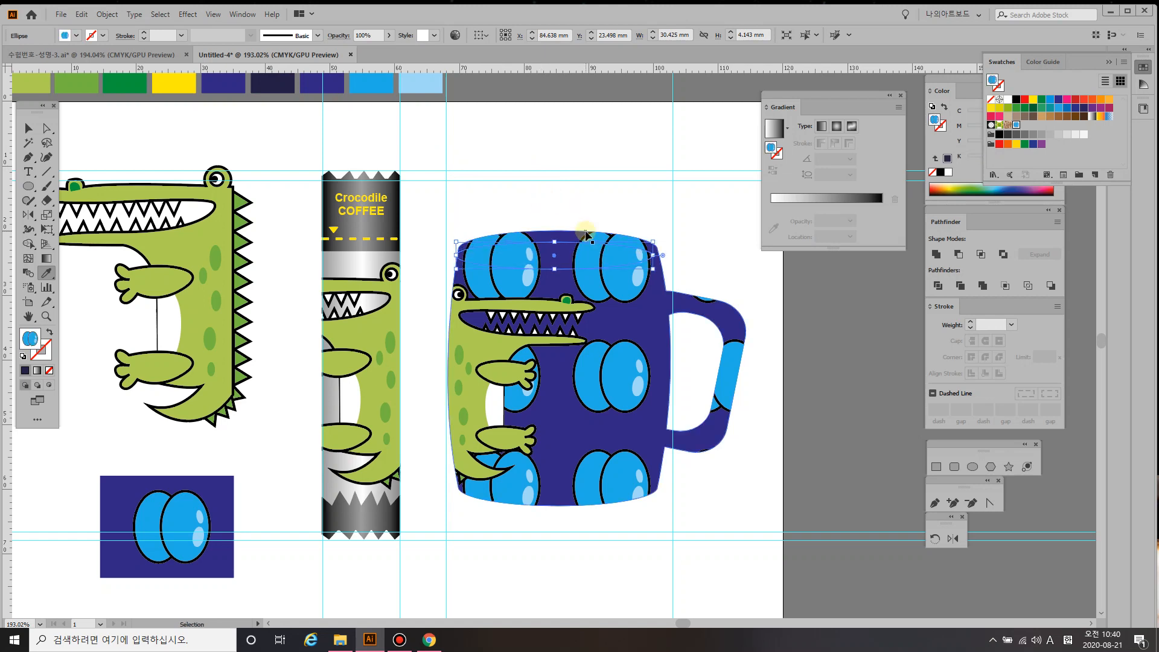
key(ctrl+shift+a)
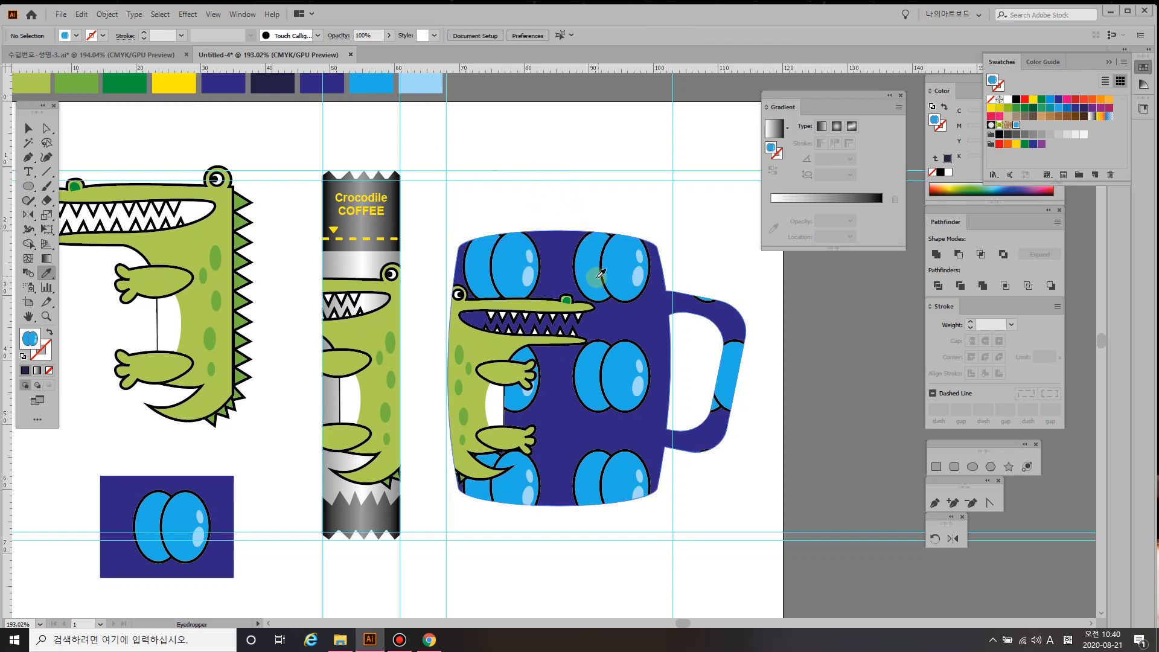
- Draw a flat ellipse about 28.4 by 6.1 mm over the mug's rim and fill it with the sampled dark blue
key(l)
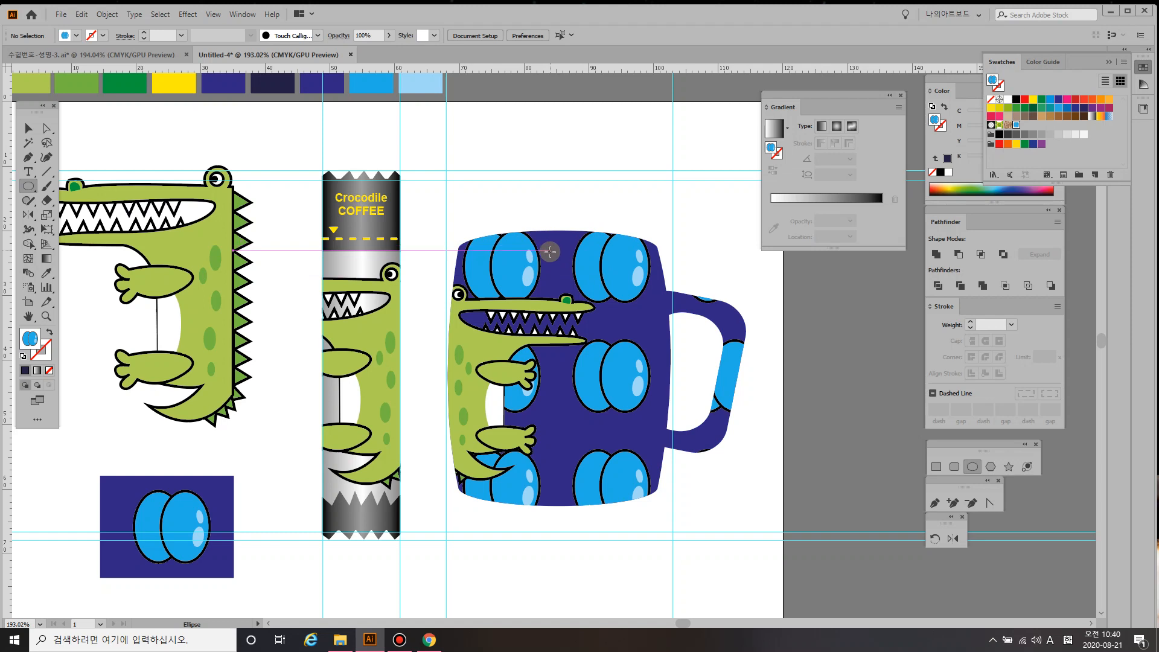
drag(549, 252, 639, 271)
key(i)
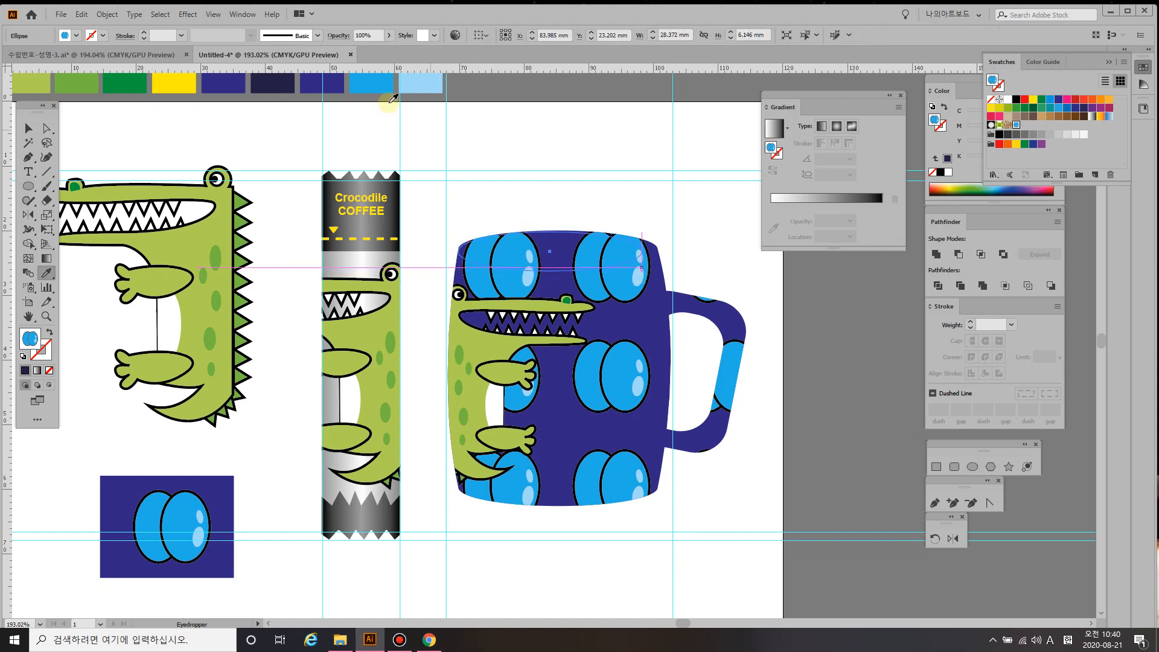
click(332, 87)
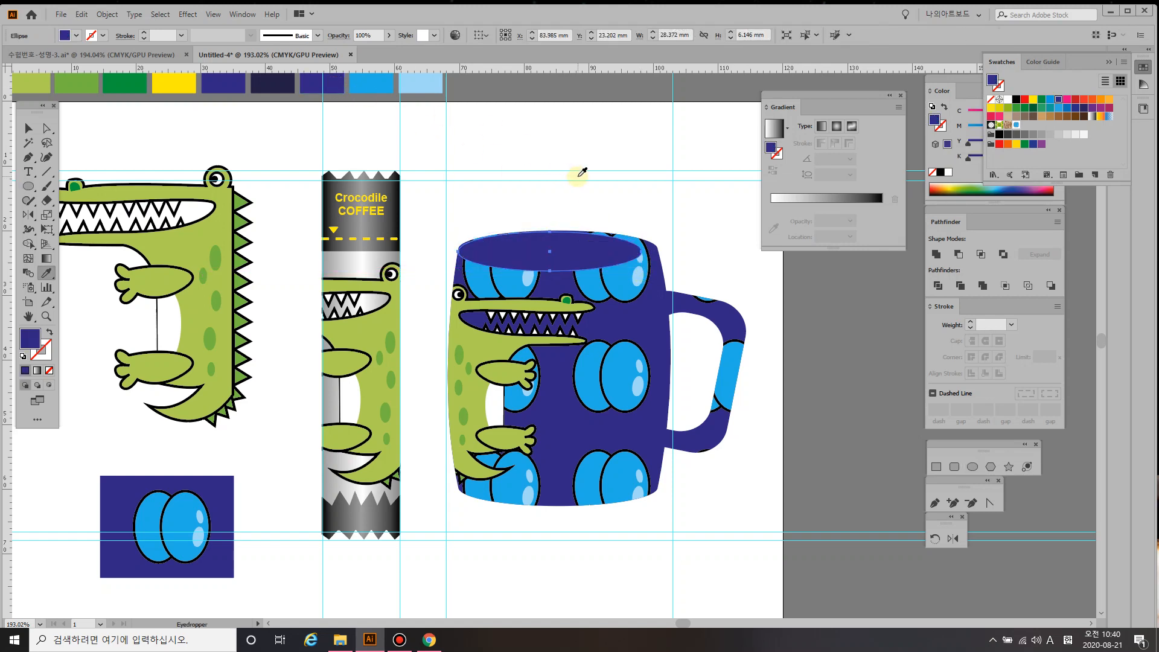
- Stretch the rim ellipse to about 30.9 by 6.8 mm so it spans the mug's full top edge
key(v)
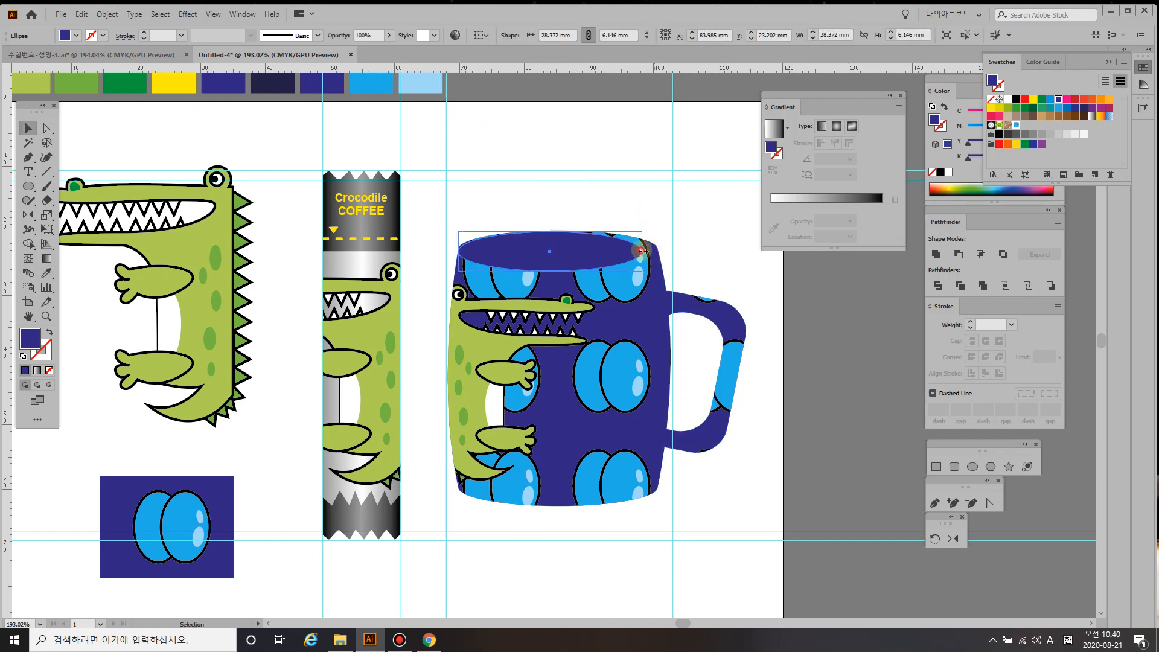
drag(642, 250, 659, 252)
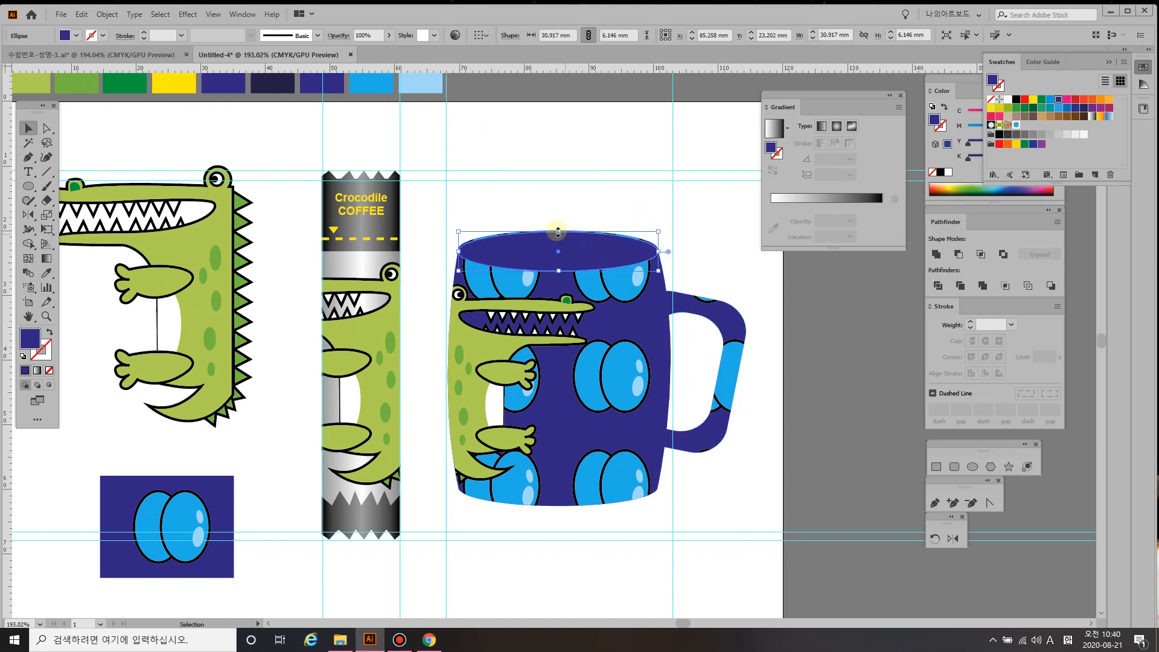
drag(556, 231, 559, 231)
drag(656, 251, 657, 227)
click(715, 260)
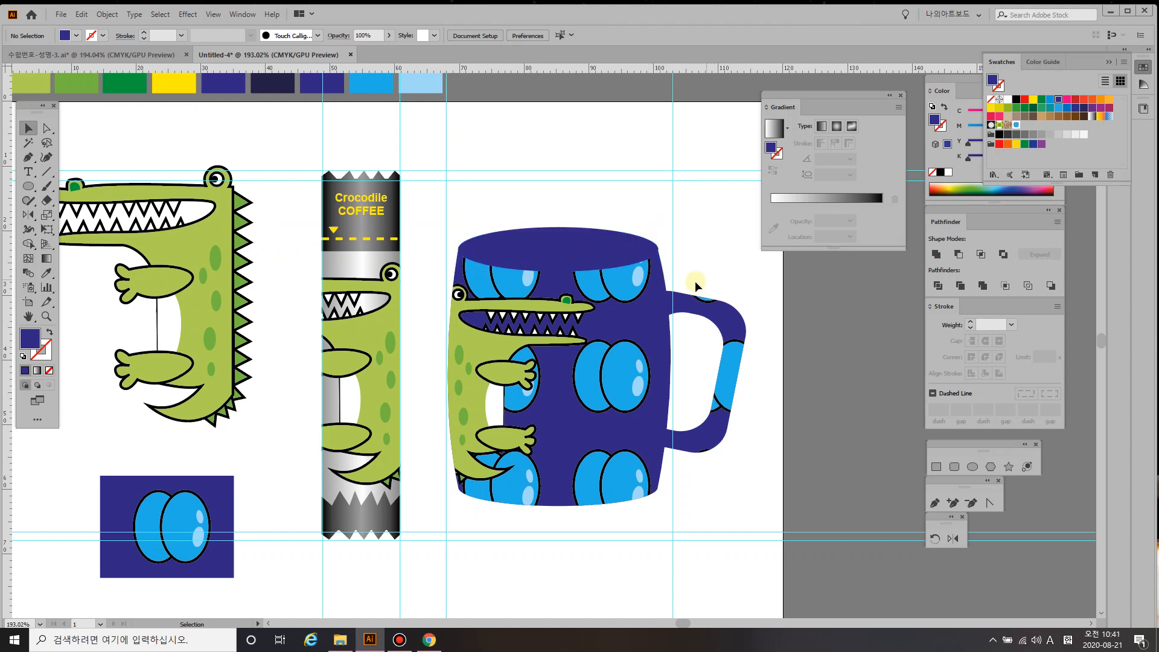
- Start an Offset Path on the rim ellipse with the preview on and try an offset of -1 mm
click(588, 259)
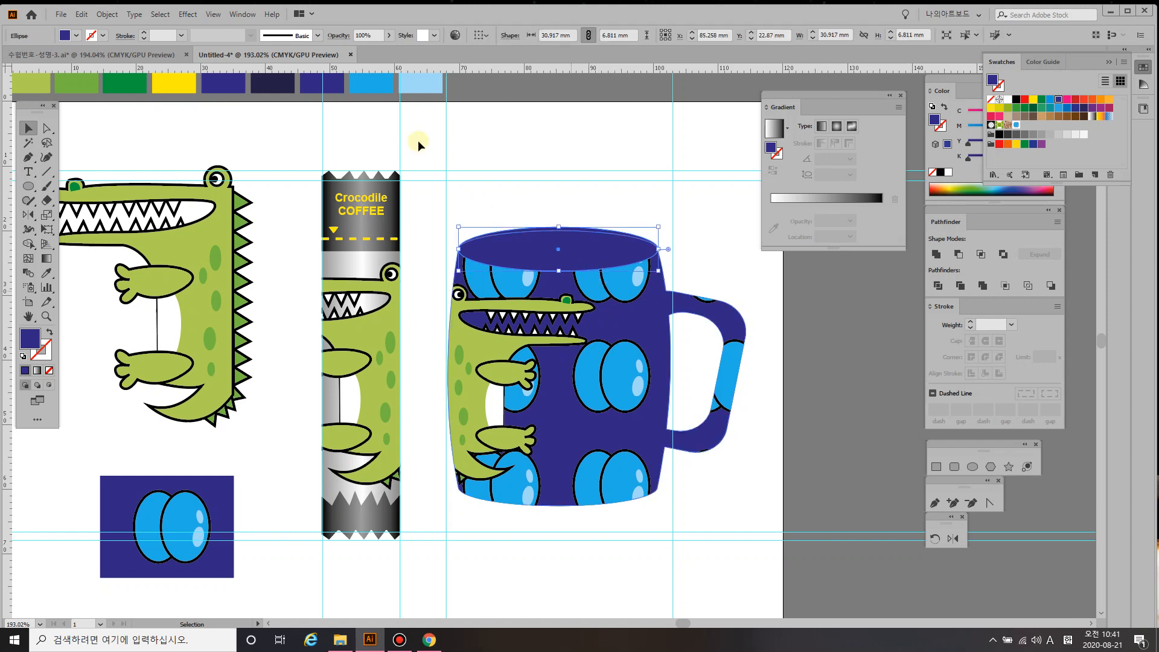
click(105, 13)
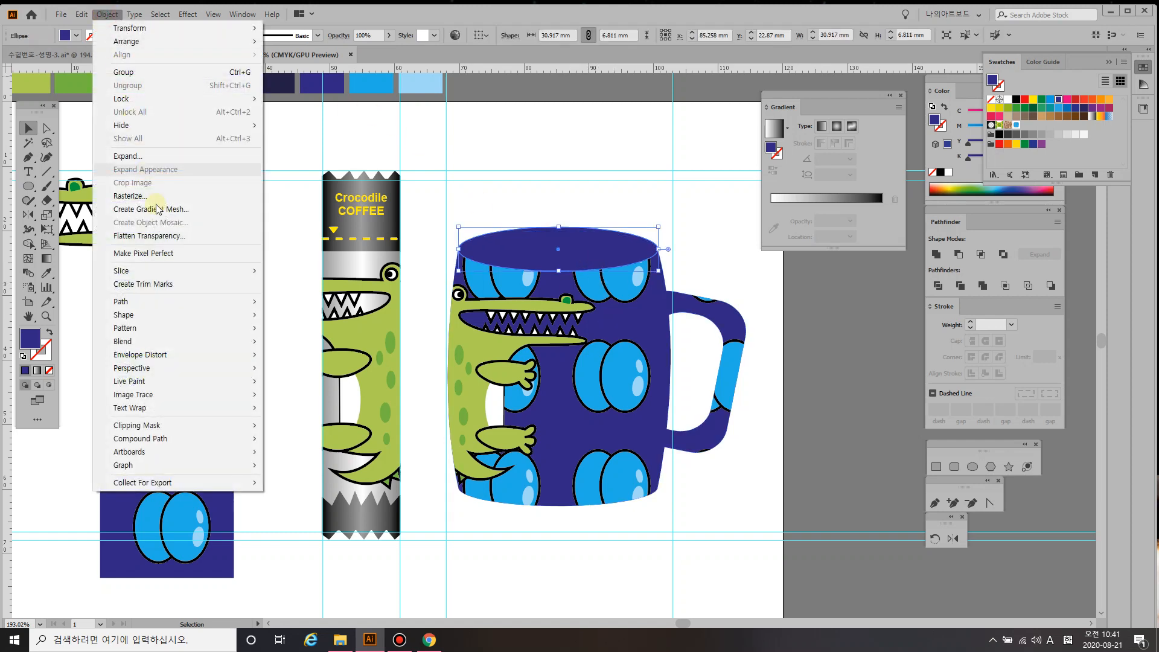
mouse_move(178, 302)
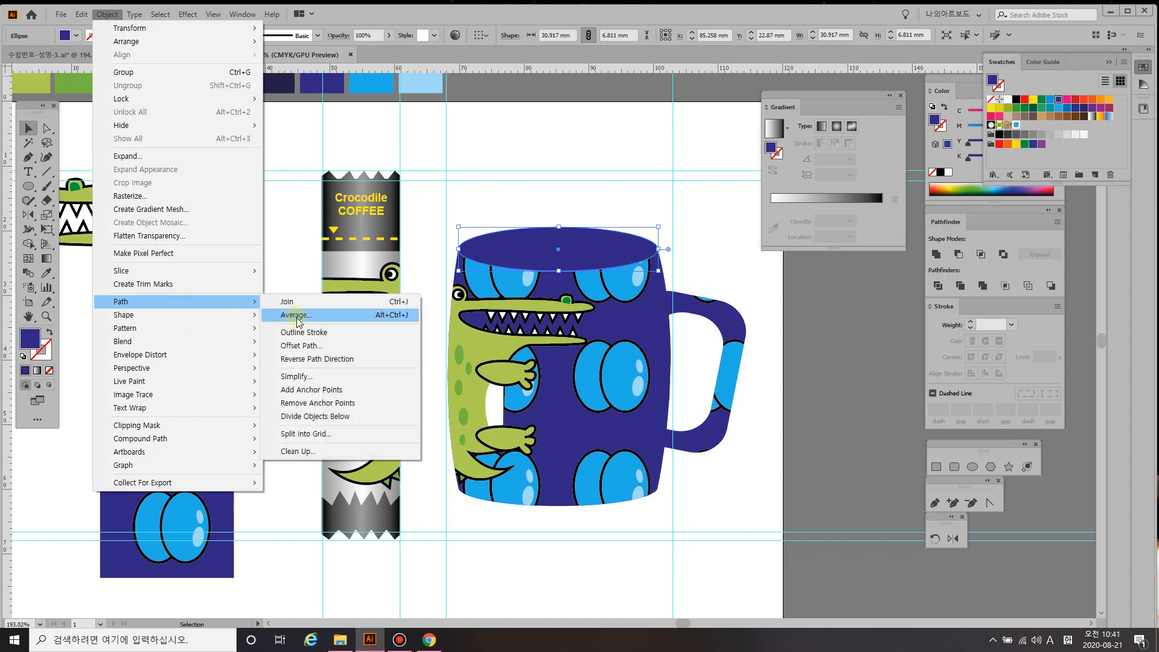
click(302, 347)
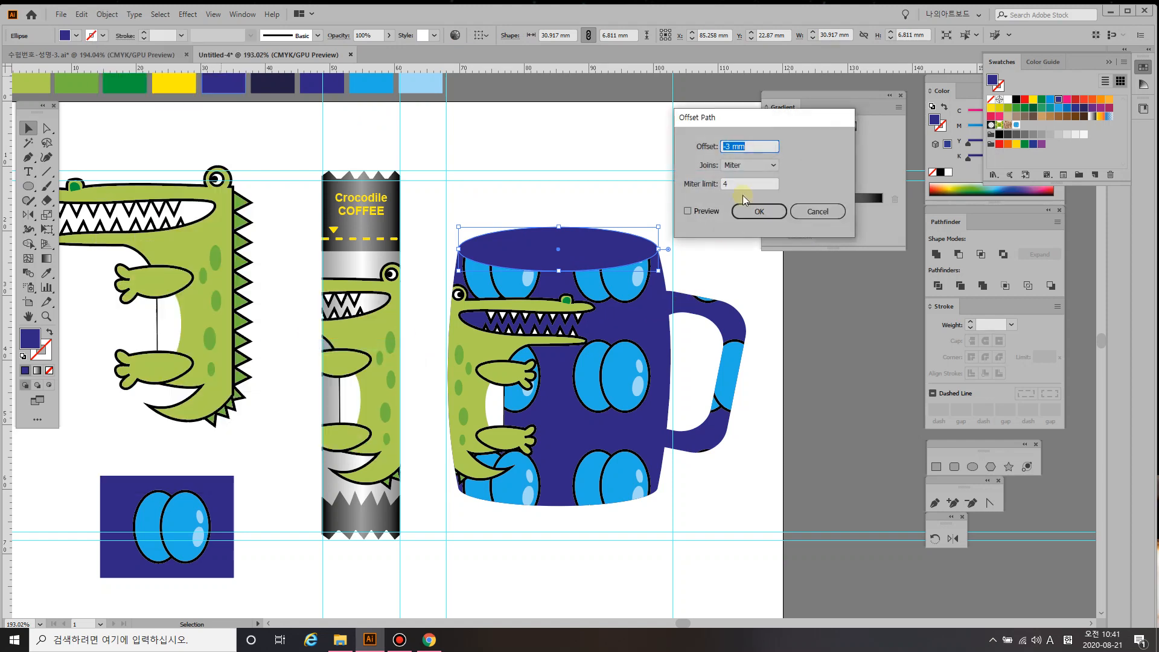
click(688, 211)
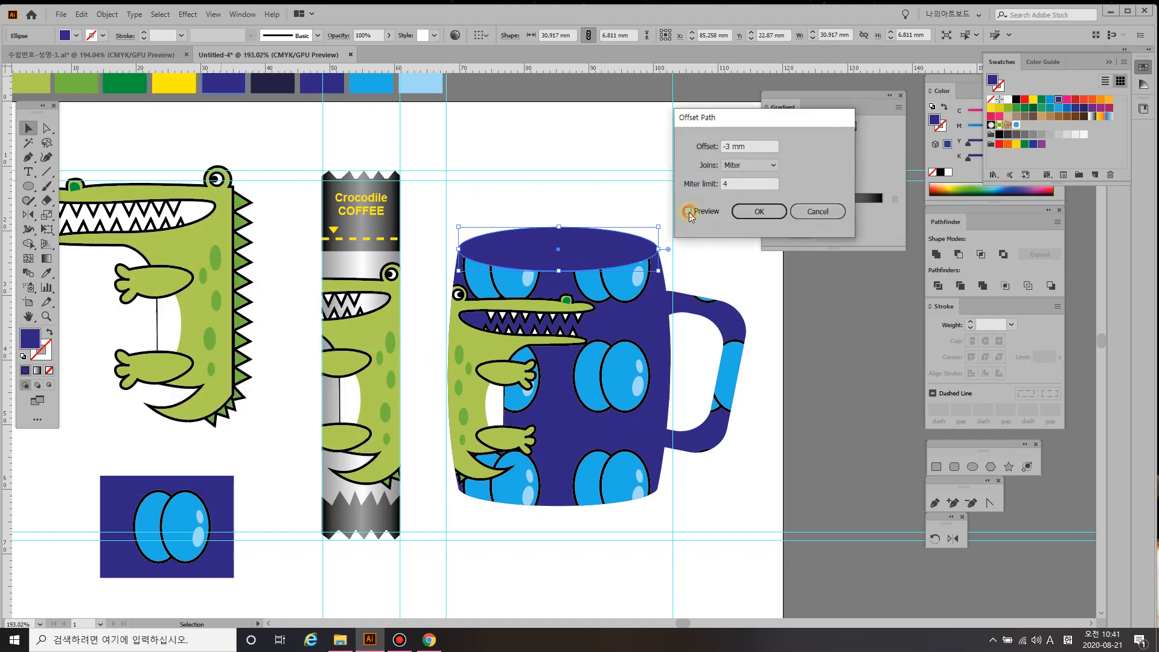
click(727, 146)
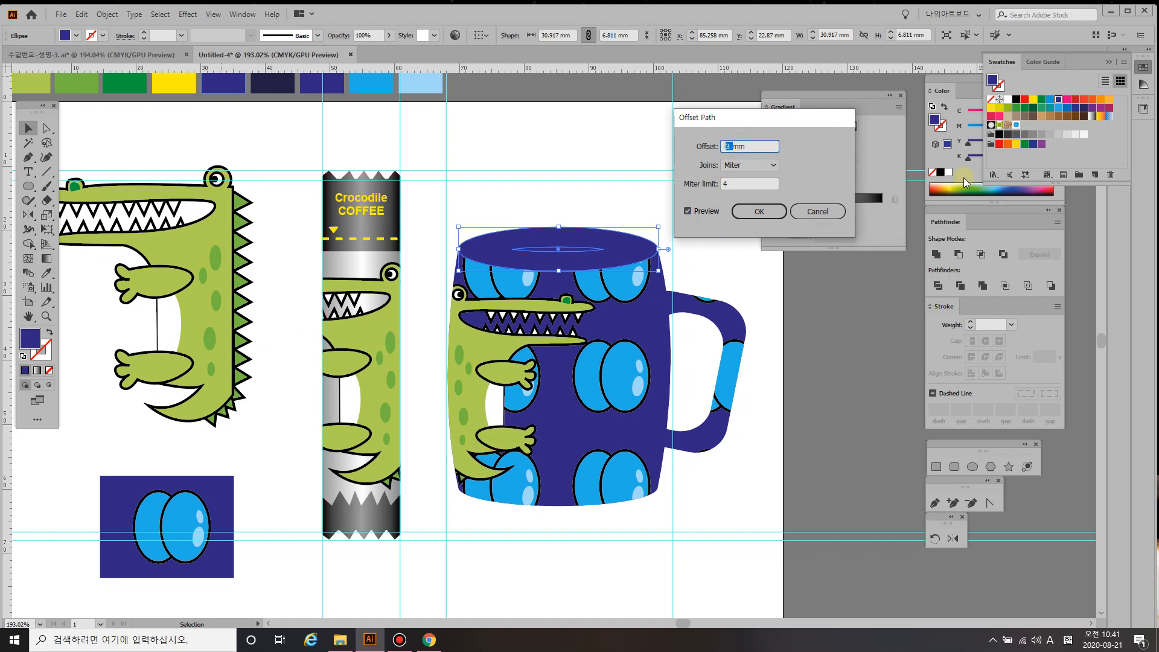
text(-1)
click(688, 211)
click(688, 211)
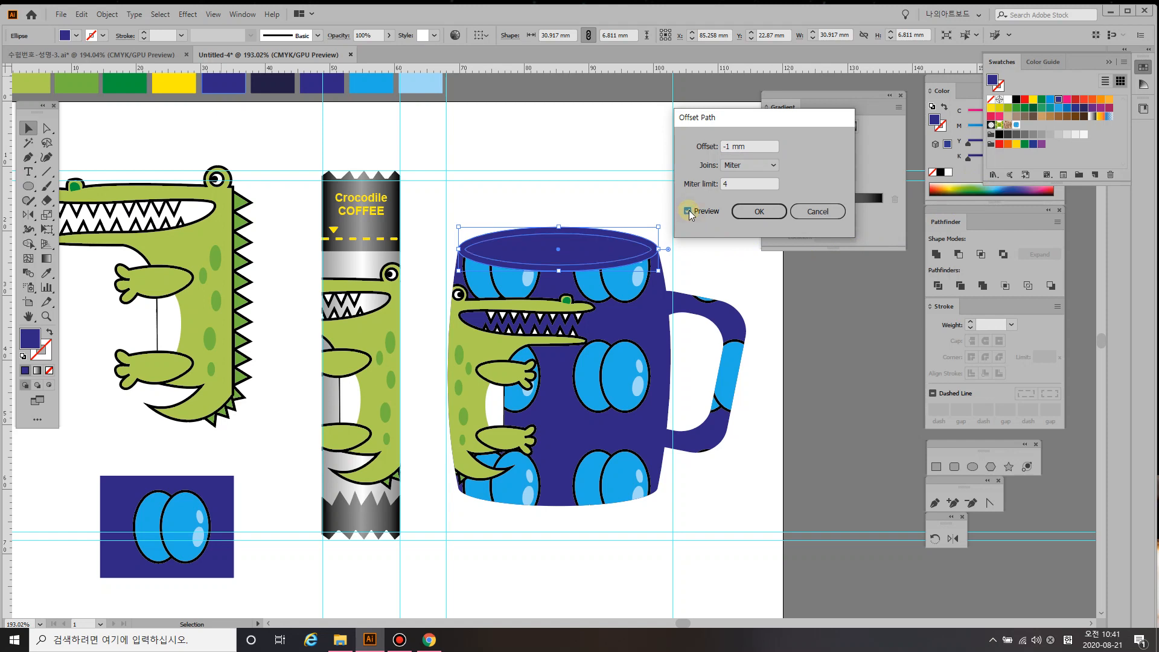
- Set the rim ellipse's path offset to -1.5 mm and apply it
click(730, 145)
click(732, 145)
text(.5)
click(687, 210)
click(688, 210)
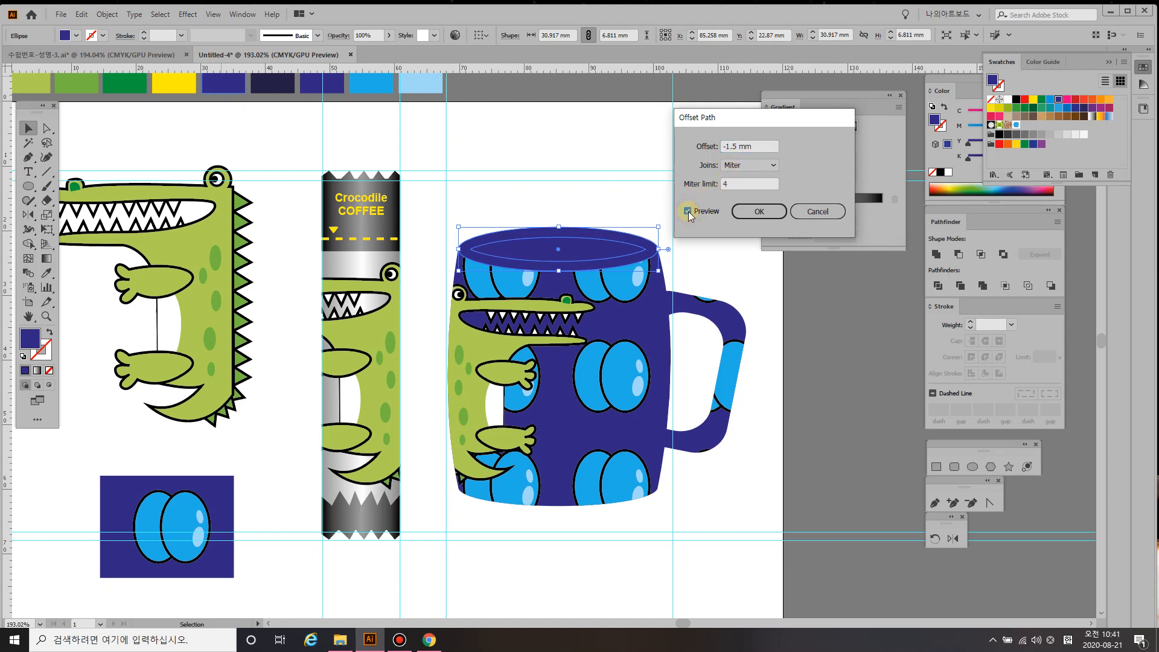
click(774, 213)
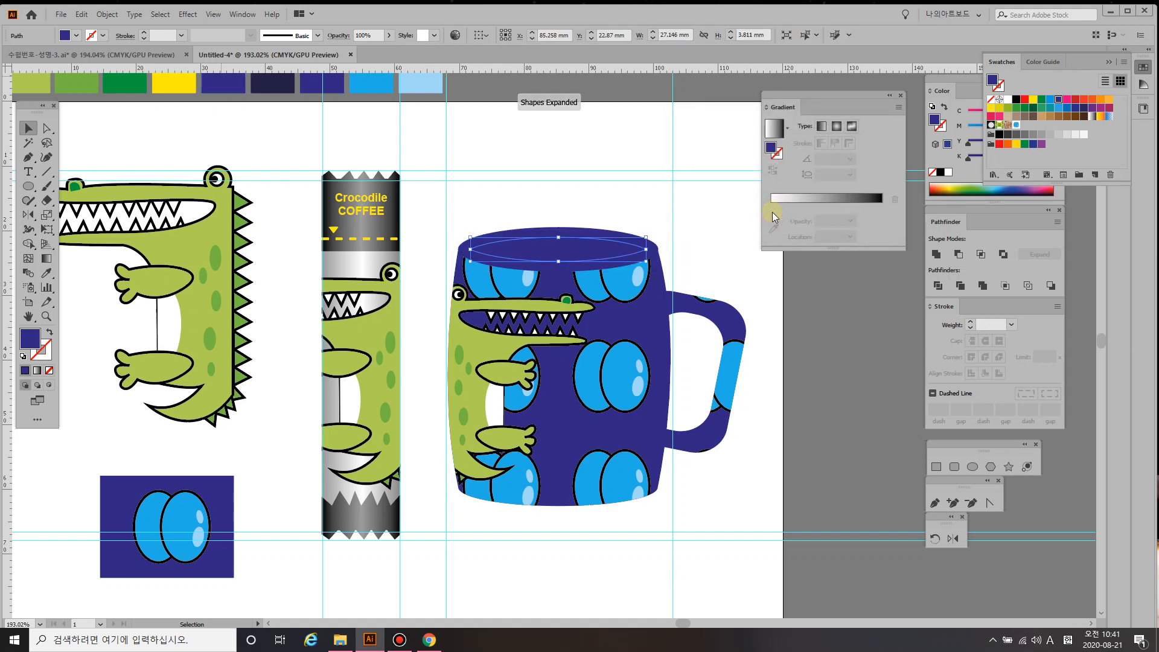
- Fill the inner offset ellipse with the darkest navy sampled from the colour squares above the artboard
key(i)
click(273, 82)
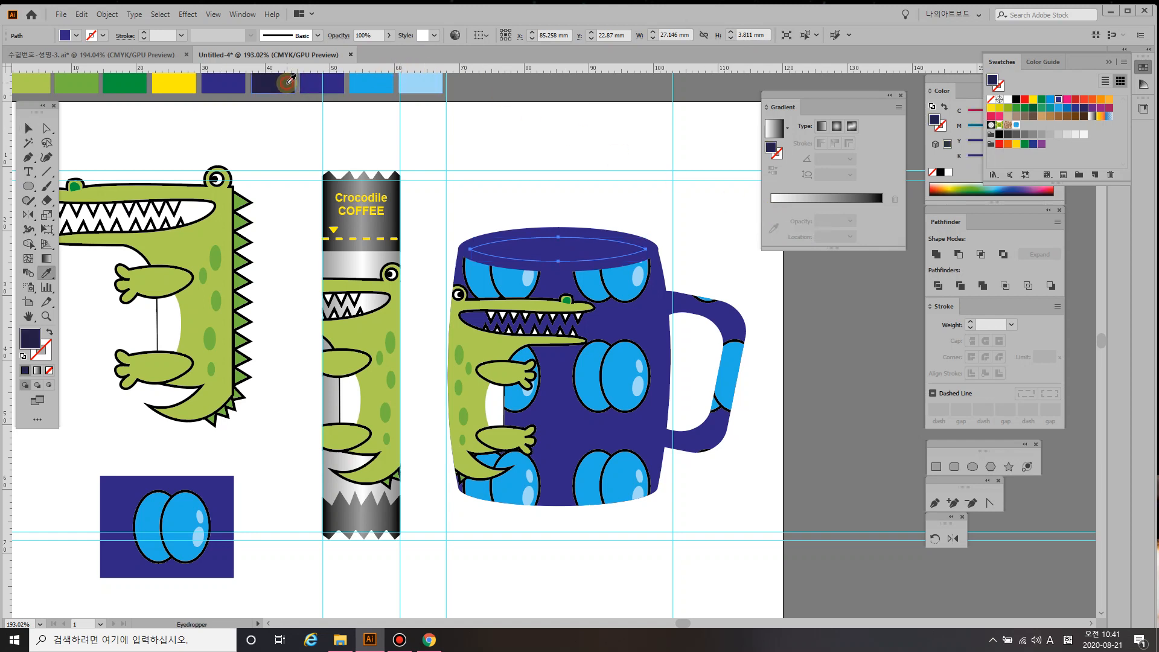
click(28, 128)
click(134, 129)
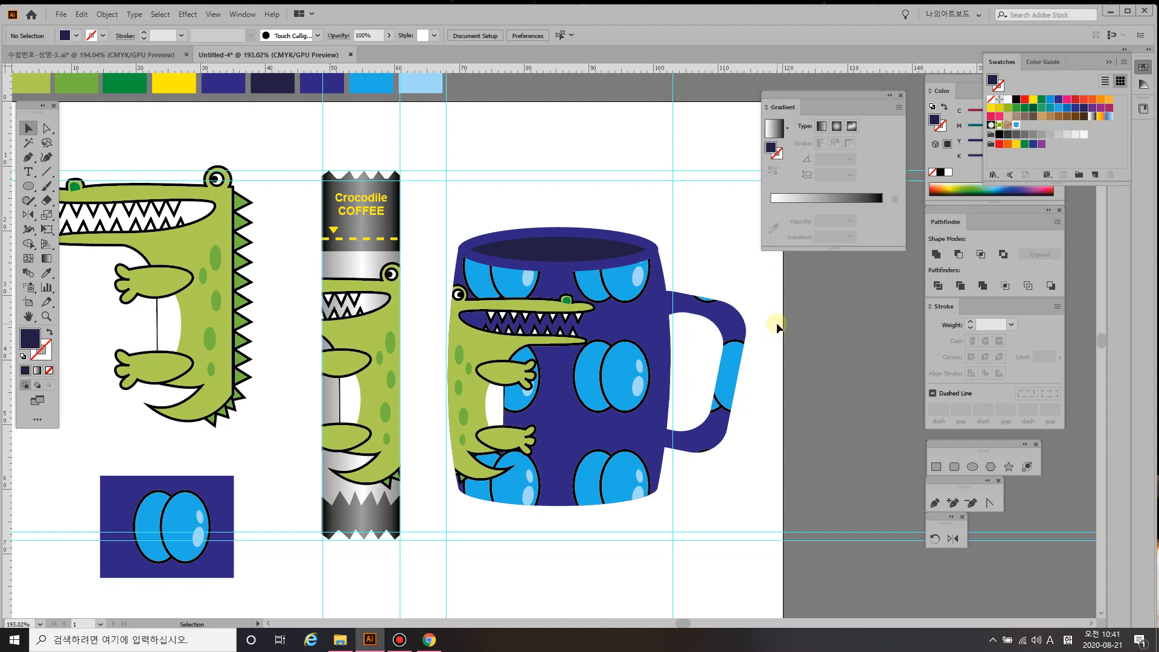
- Stretch the inner navy ellipse vertically to about 5.2 mm high for a thinner rim at top and bottom
click(556, 262)
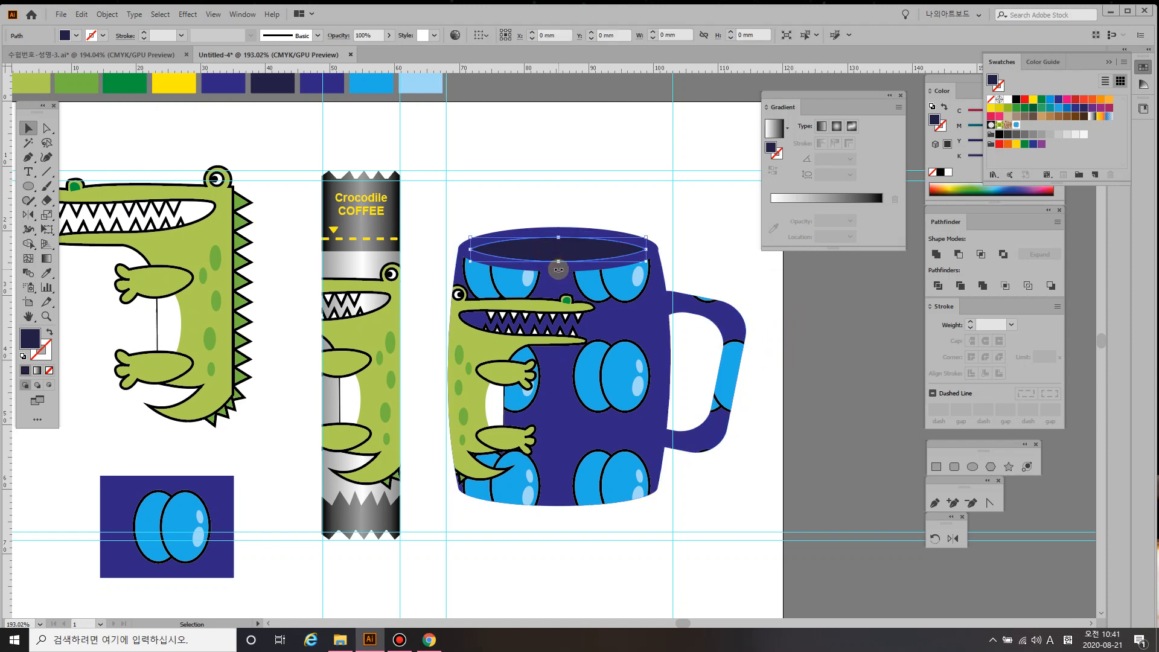
drag(556, 261, 560, 232)
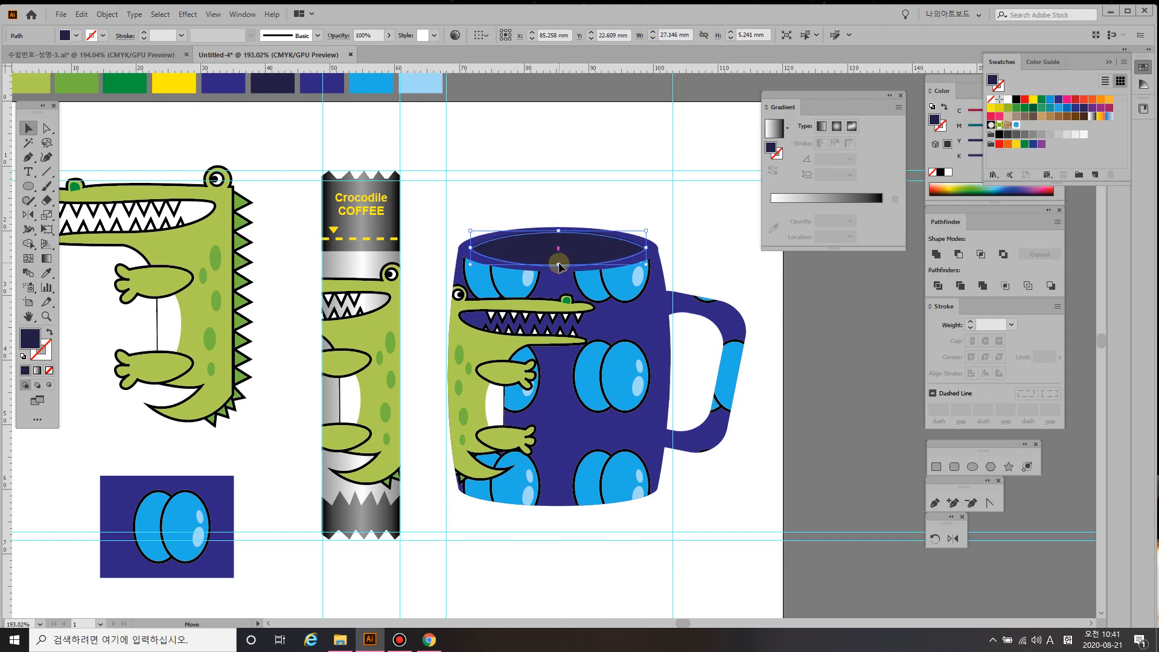
click(630, 194)
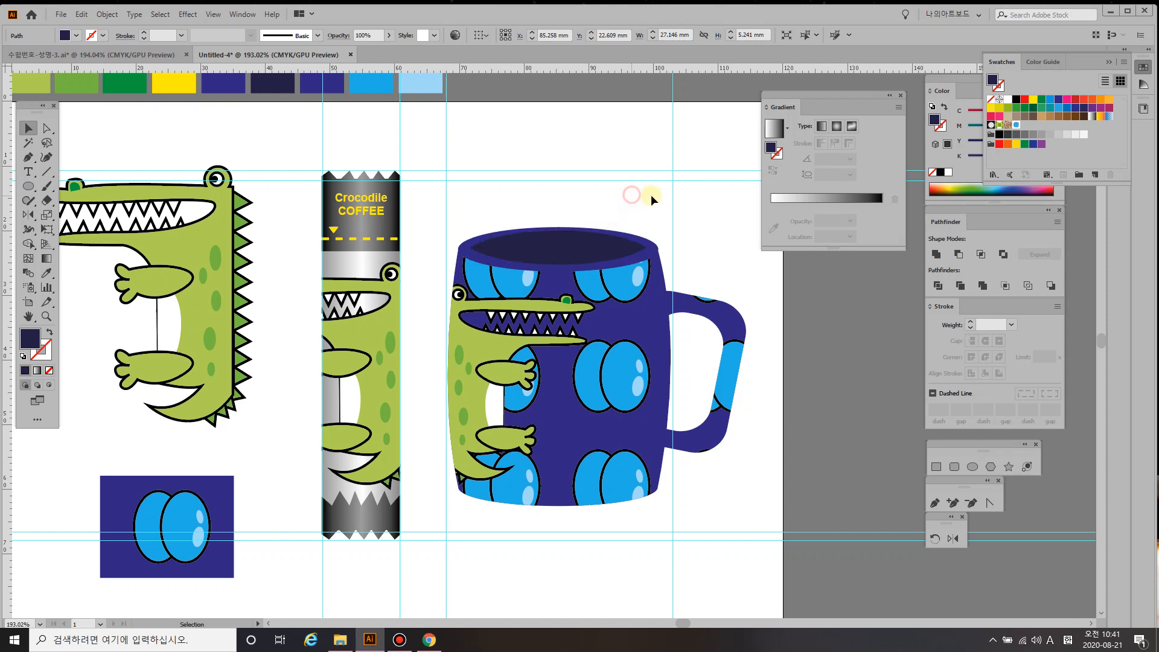
- Copy the large green crocodile to the area above the mug handle and close the Gradient panel
click(555, 241)
click(605, 225)
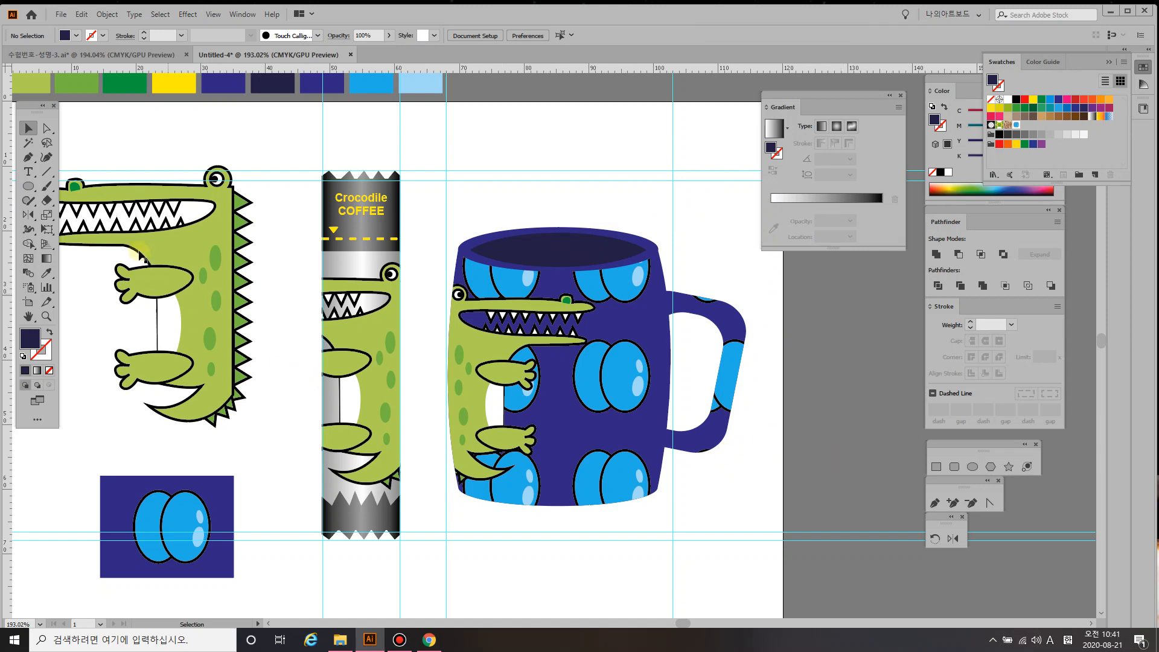
click(158, 251)
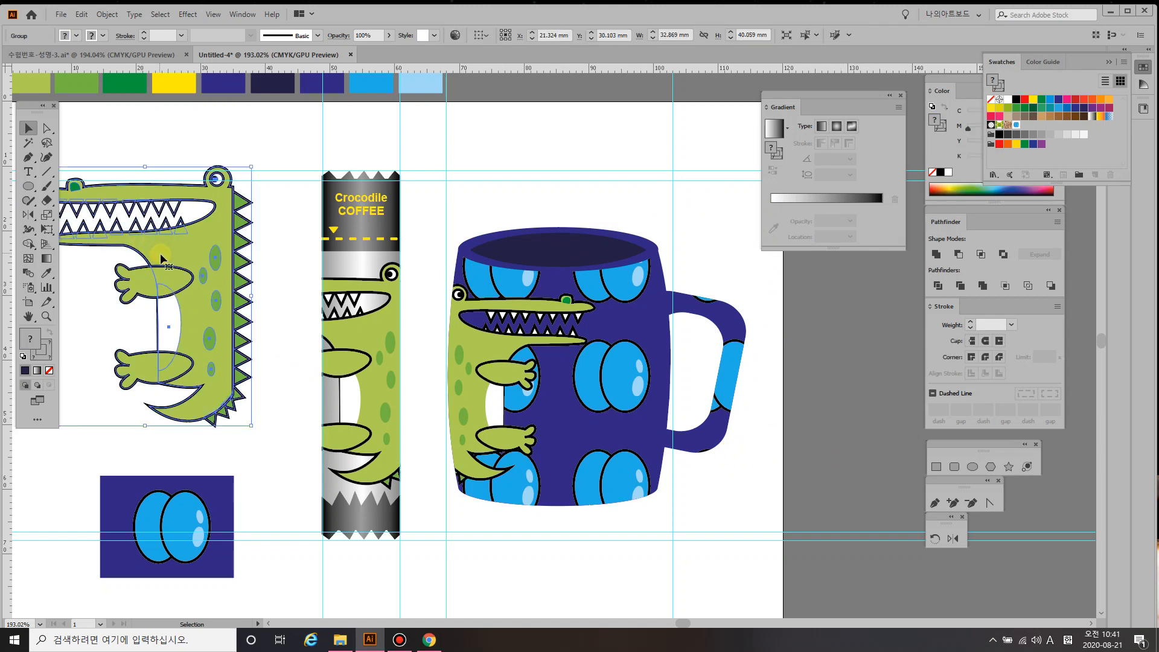
drag(174, 259, 716, 185)
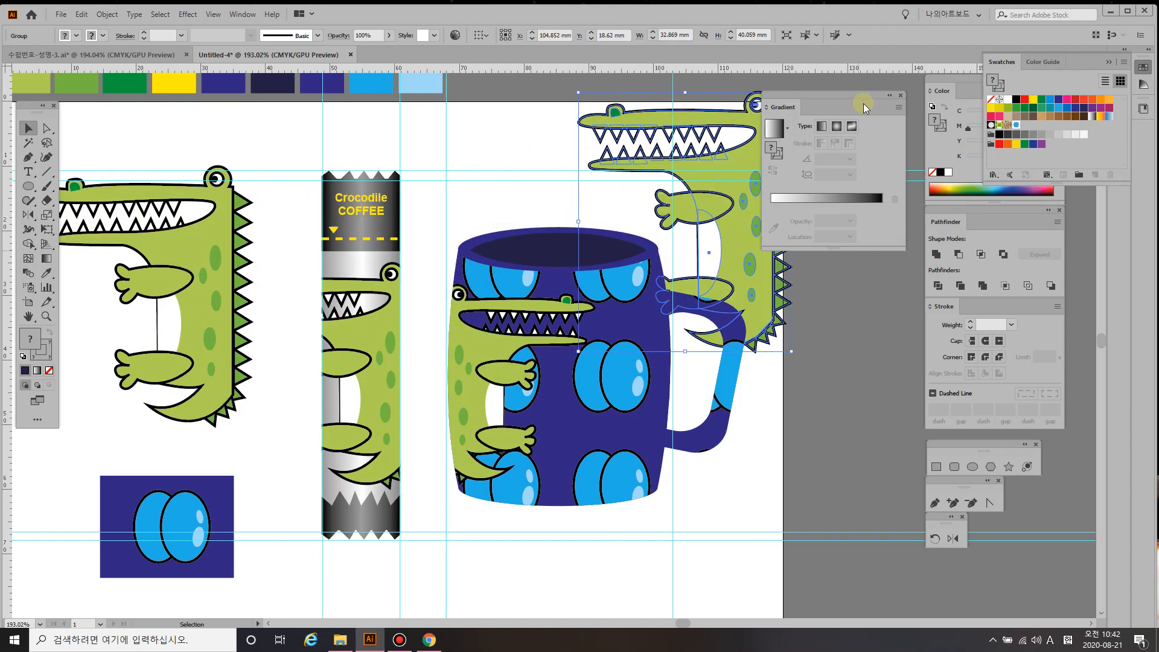
click(900, 96)
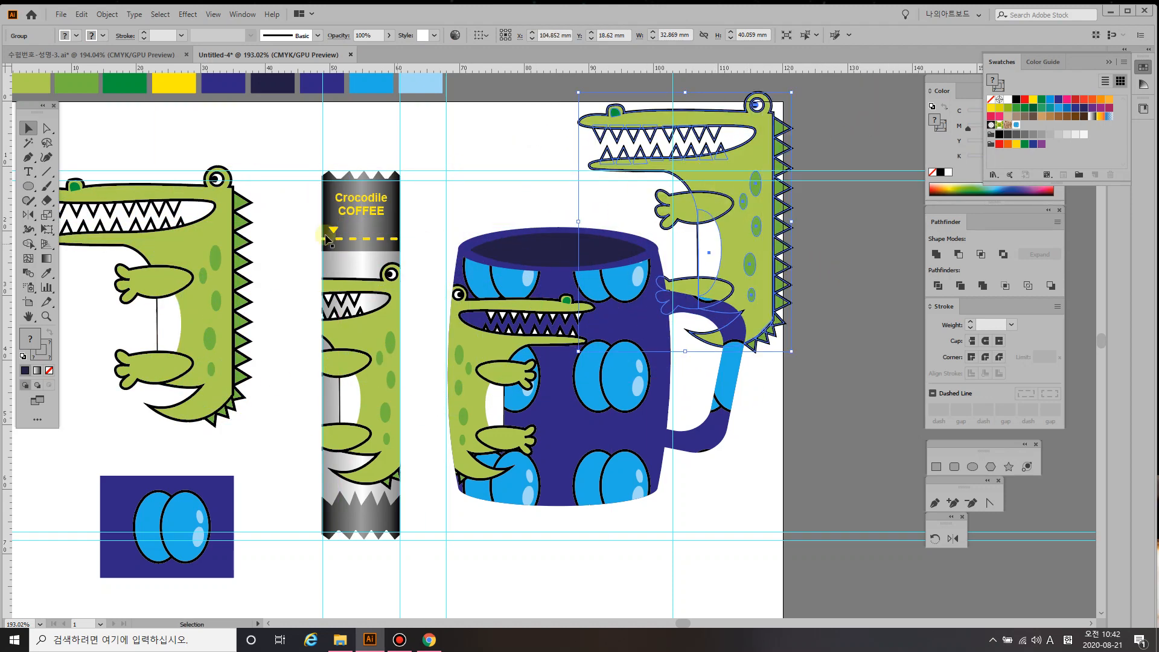
- Scale the crocodile copy uniformly to 25% with strokes and effects scaled too
double_click(45, 216)
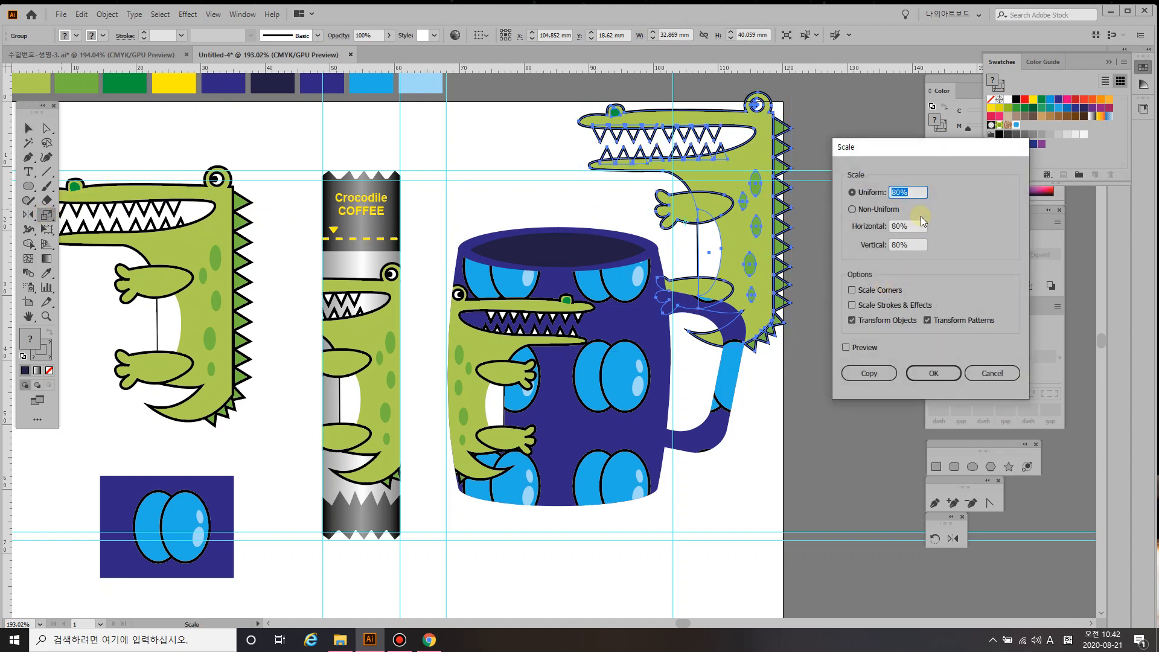
text(25)
click(851, 304)
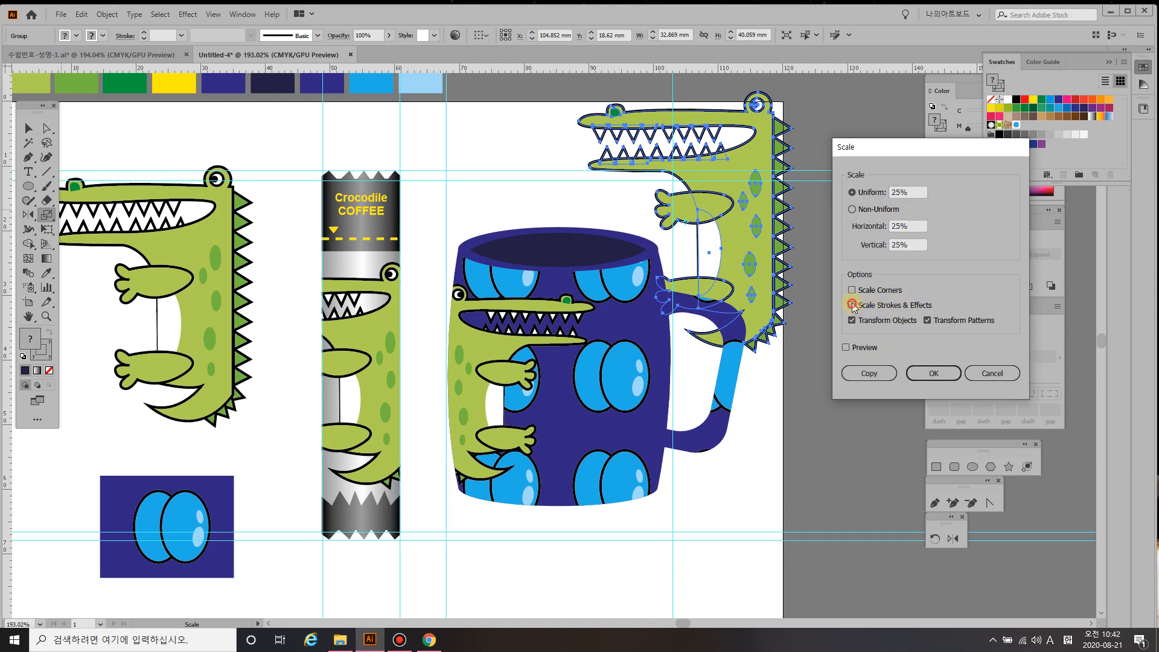
click(928, 376)
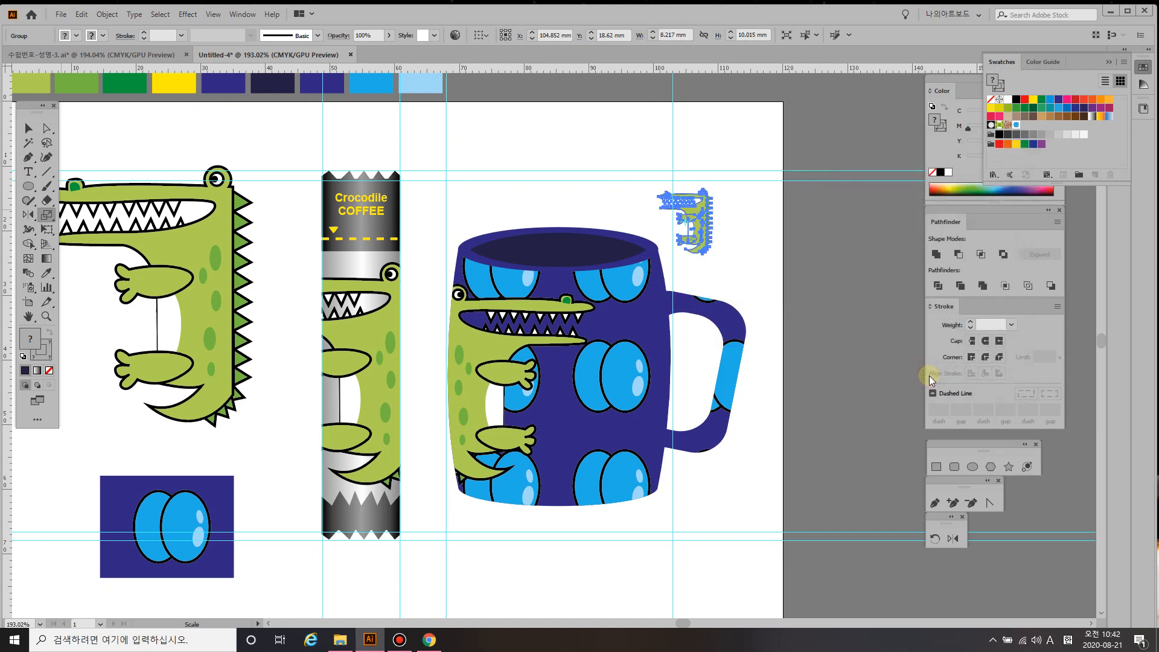
key(v)
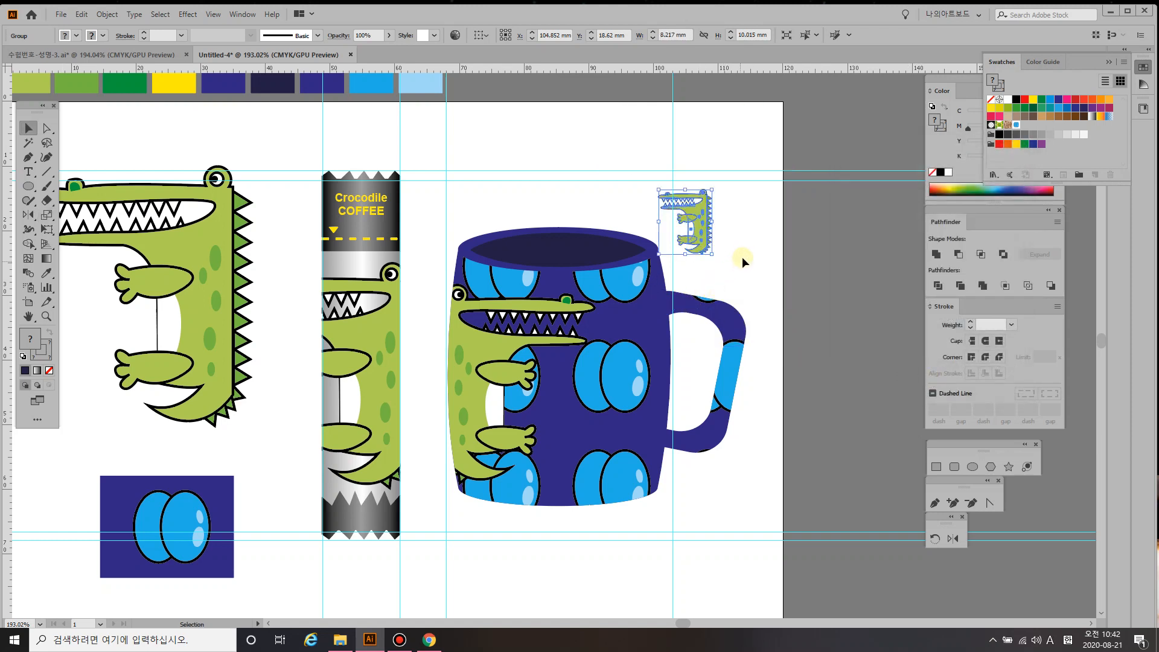
click(742, 255)
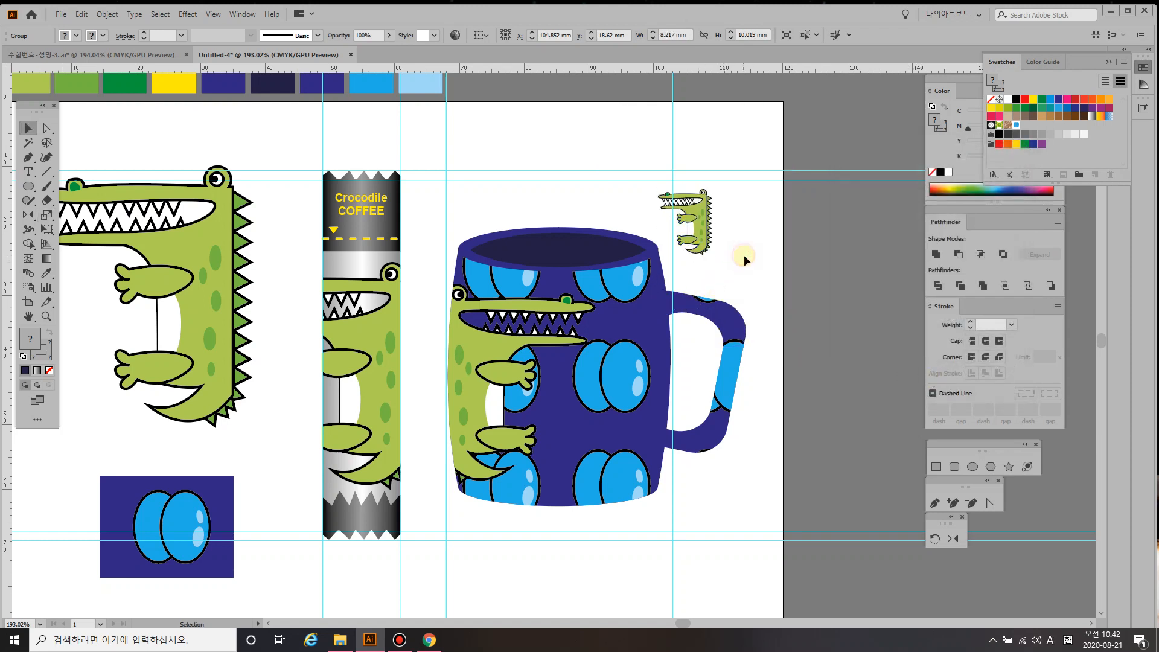
- Rotate the small crocodile by 90° and set its stroke weight to 0.5 pt
click(698, 228)
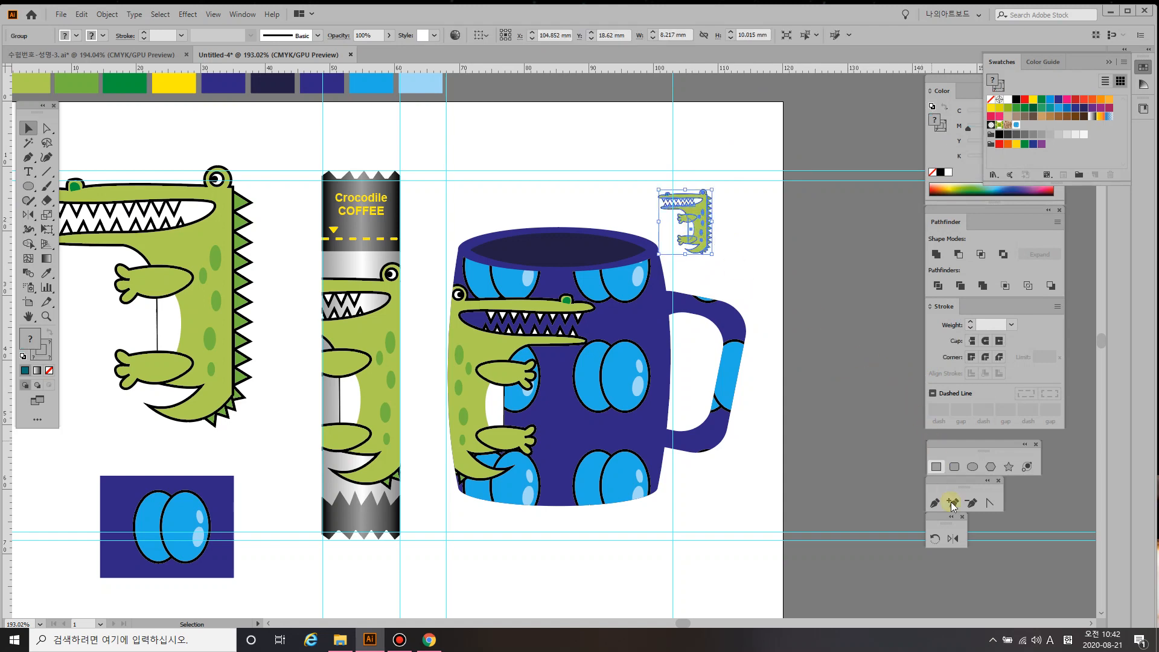
double_click(934, 538)
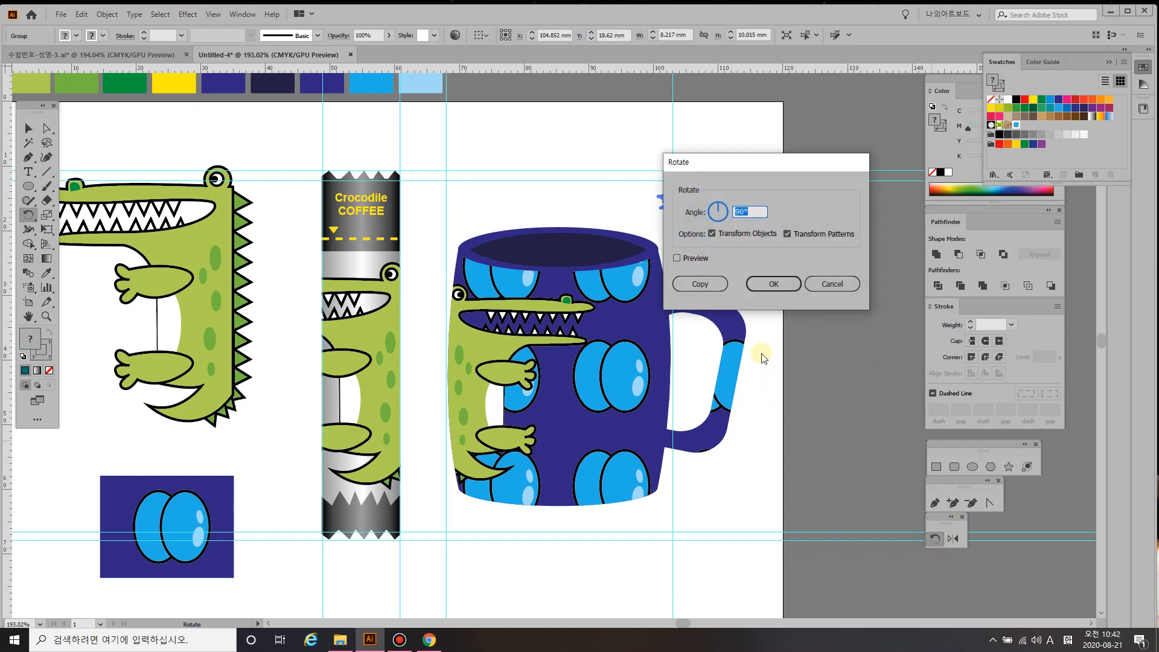
click(759, 291)
click(24, 122)
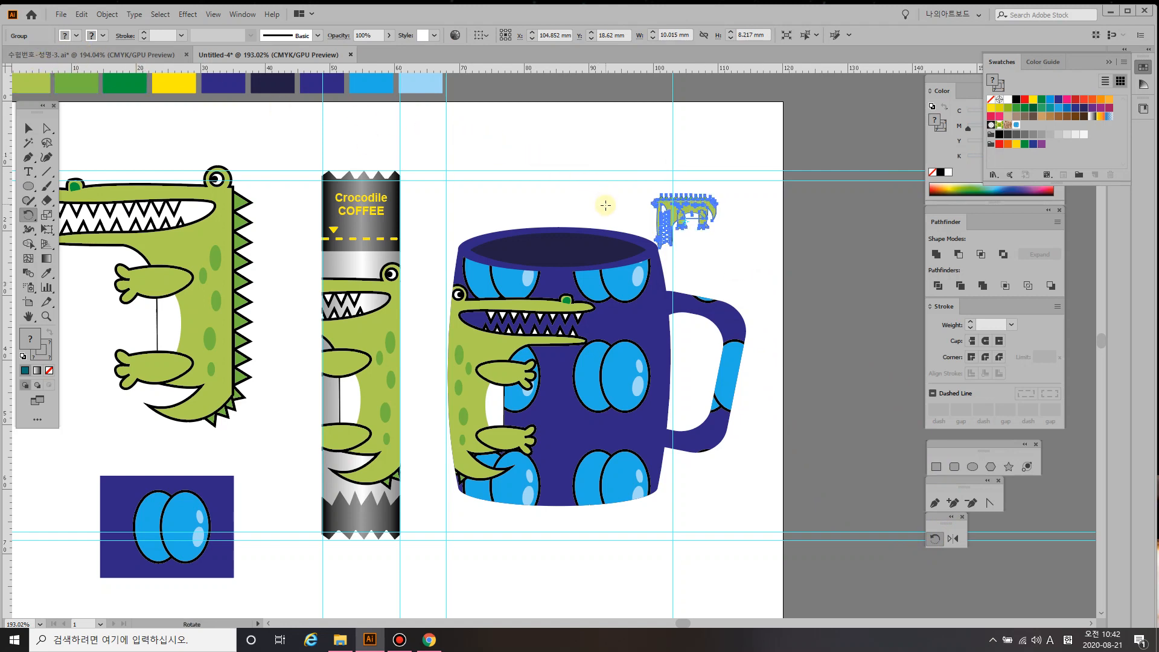
click(181, 35)
click(196, 62)
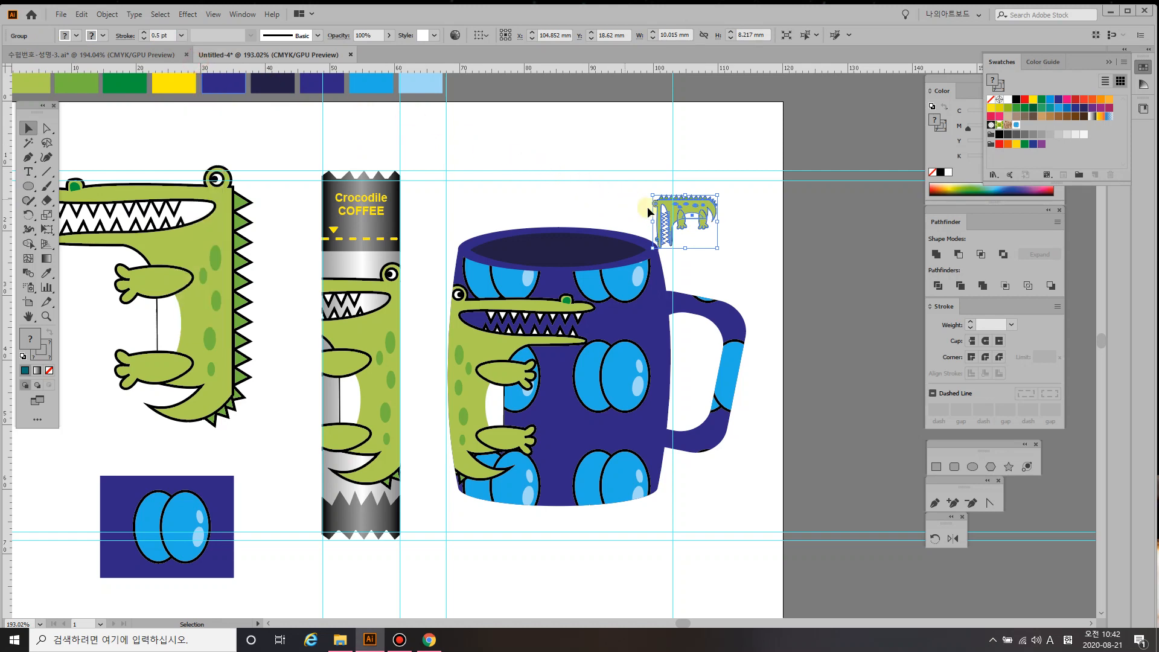
- Shrink the small crocodile to about 8.5 mm wide, then arrange it and two evenly spaced copies in a column near the mug's handle side
drag(715, 247, 707, 240)
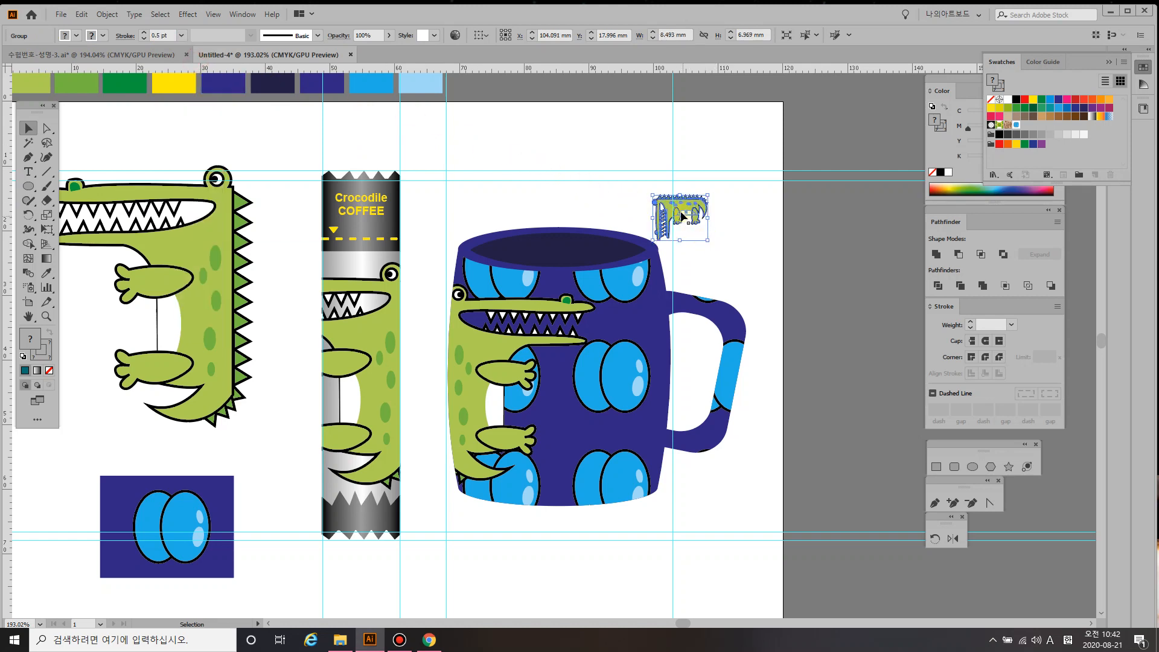
drag(677, 201, 626, 388)
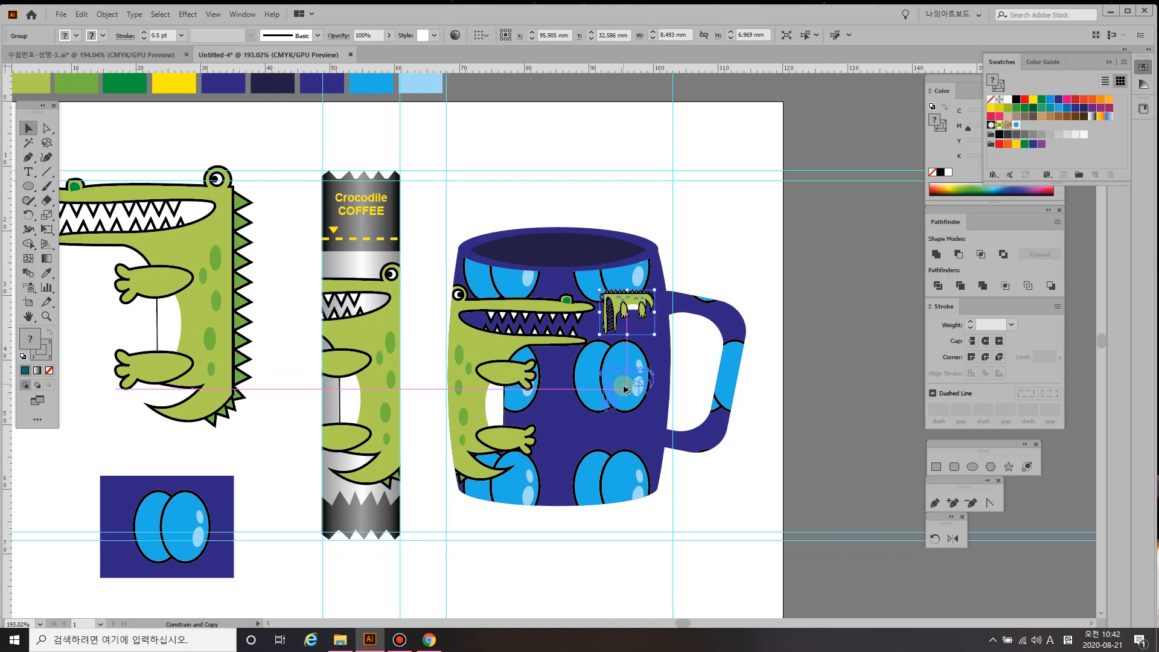
drag(625, 388, 625, 388)
key(ctrl+d)
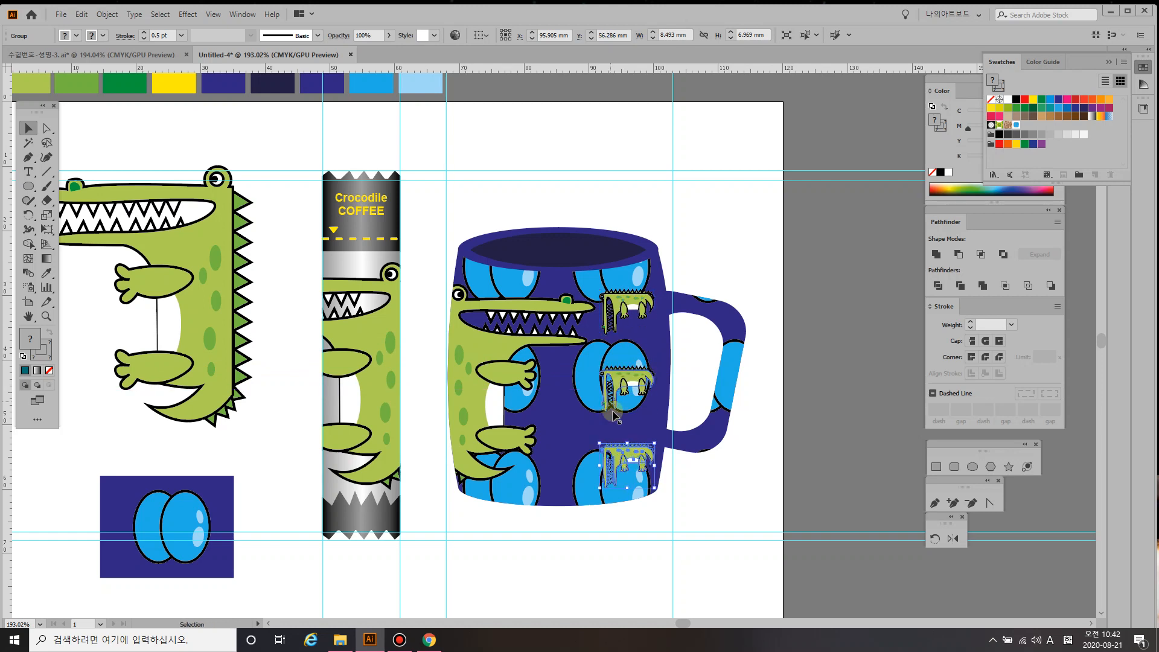
click(745, 490)
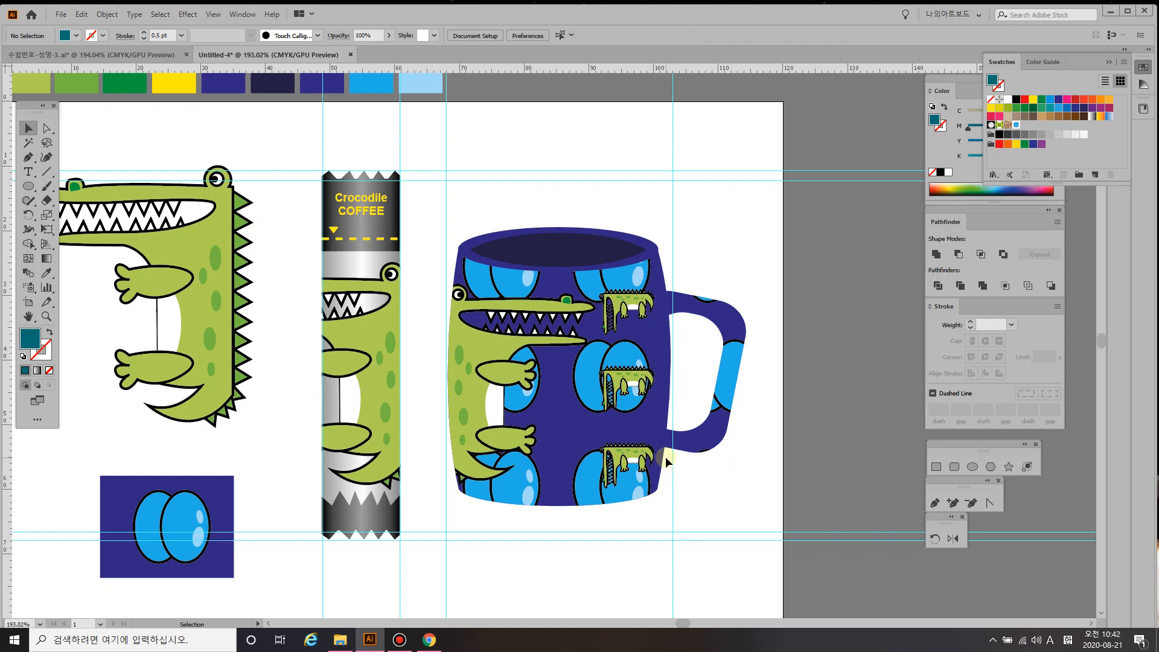
- Draw a circle about 16.1 mm in diameter on the middle of the mug and nudge it slightly upward
key(l)
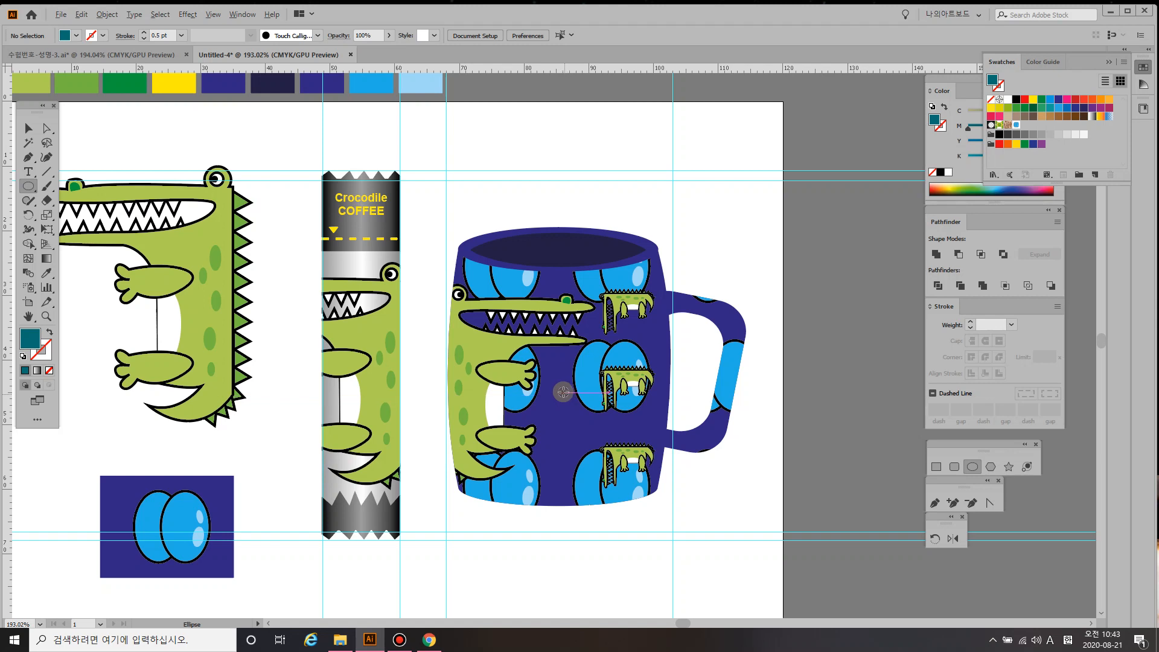
drag(563, 391, 586, 441)
key(Up)
key(Up)
key(Up)
key(Up)
key(Up)
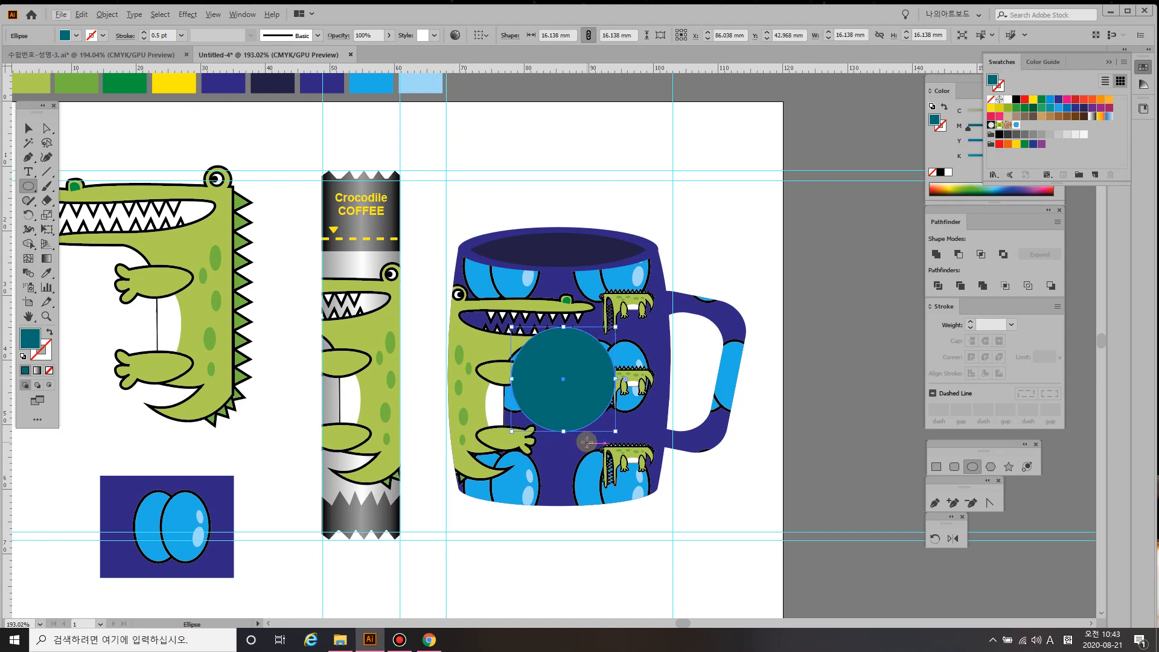
- Fill the circle on the mug with white and set its opacity to 80%
click(948, 173)
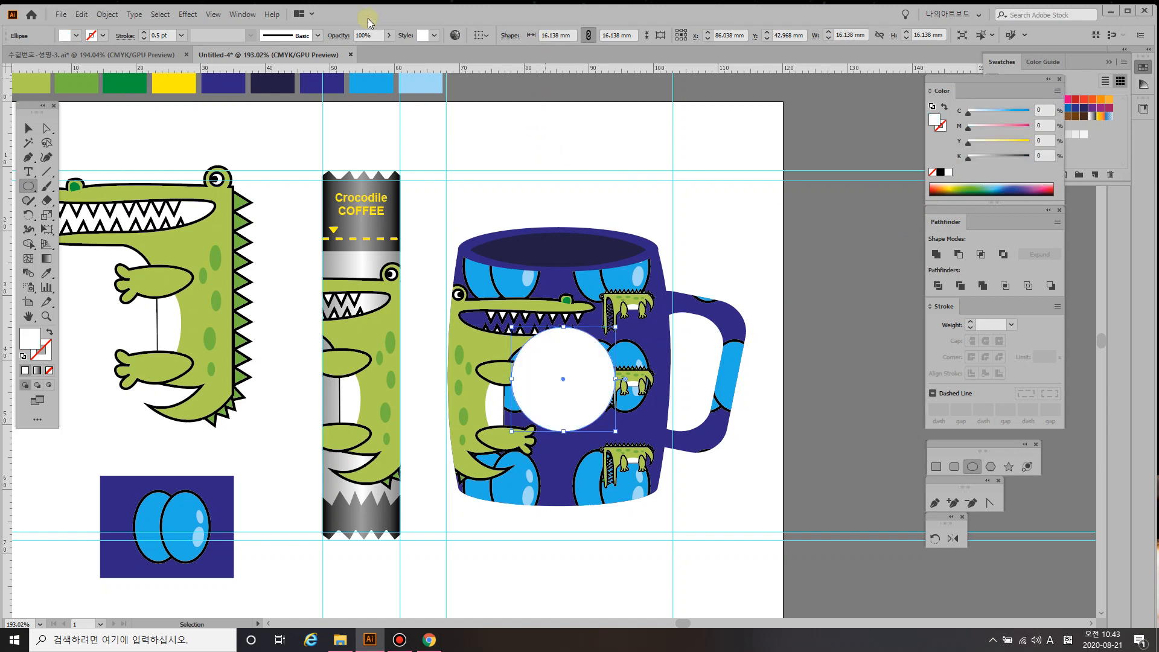
text(80)
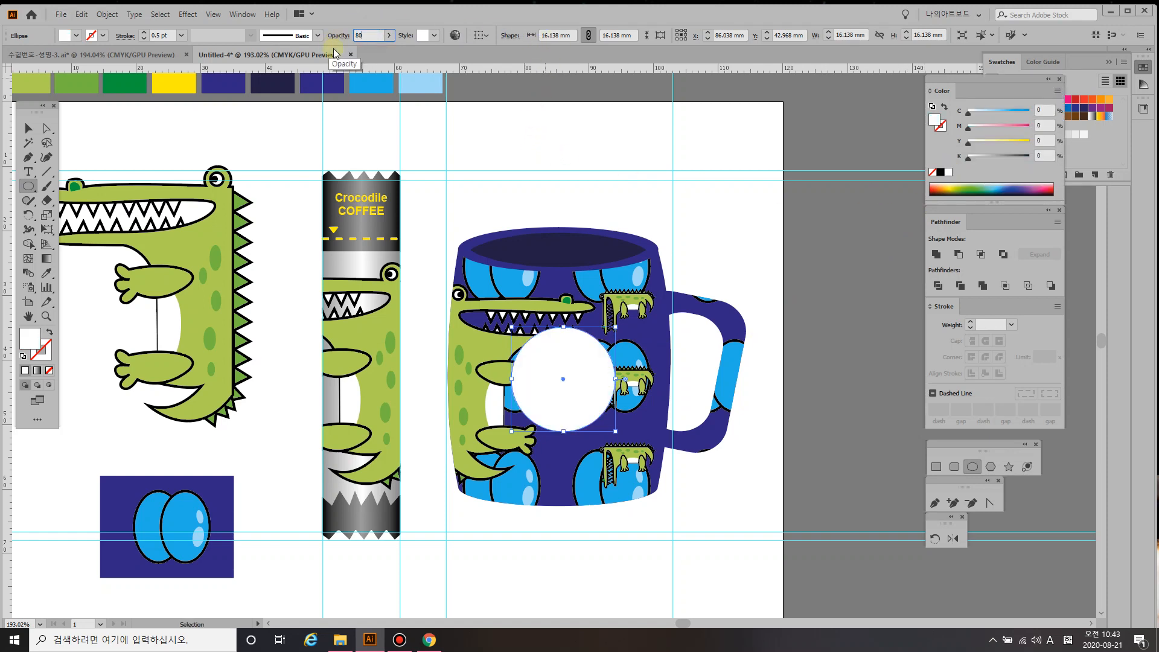
key(Return)
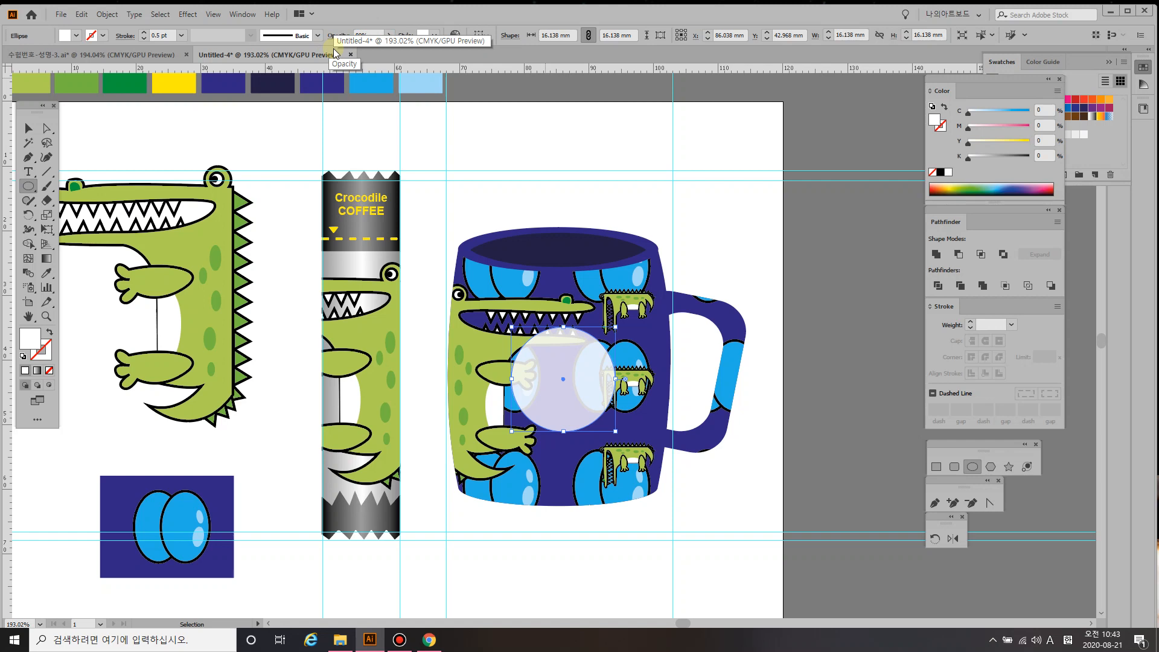
- Make a 90% scaled copy of the white circle, remove its fill and give it a black stroke
click(47, 215)
double_click(47, 215)
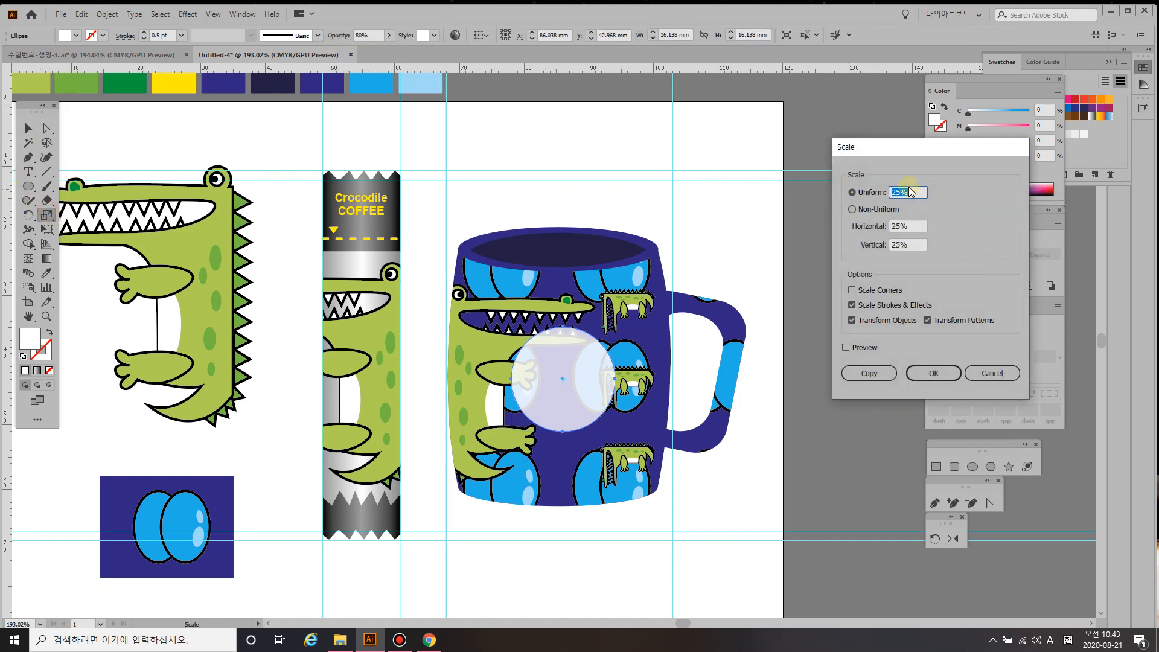
text(90)
click(869, 373)
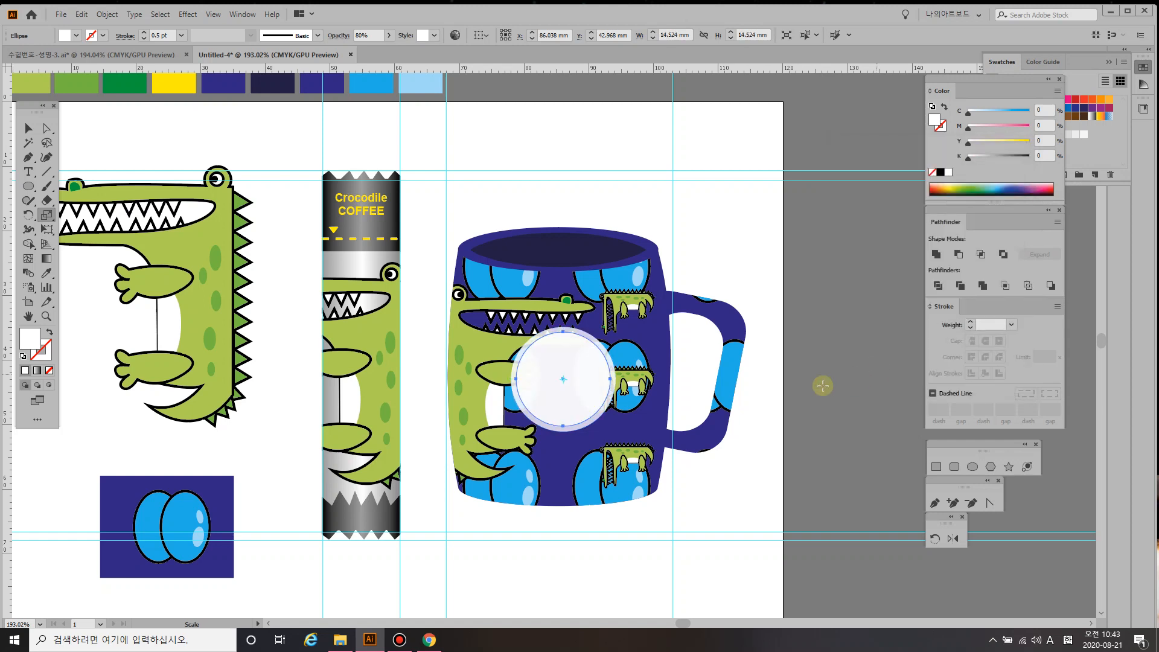
click(50, 371)
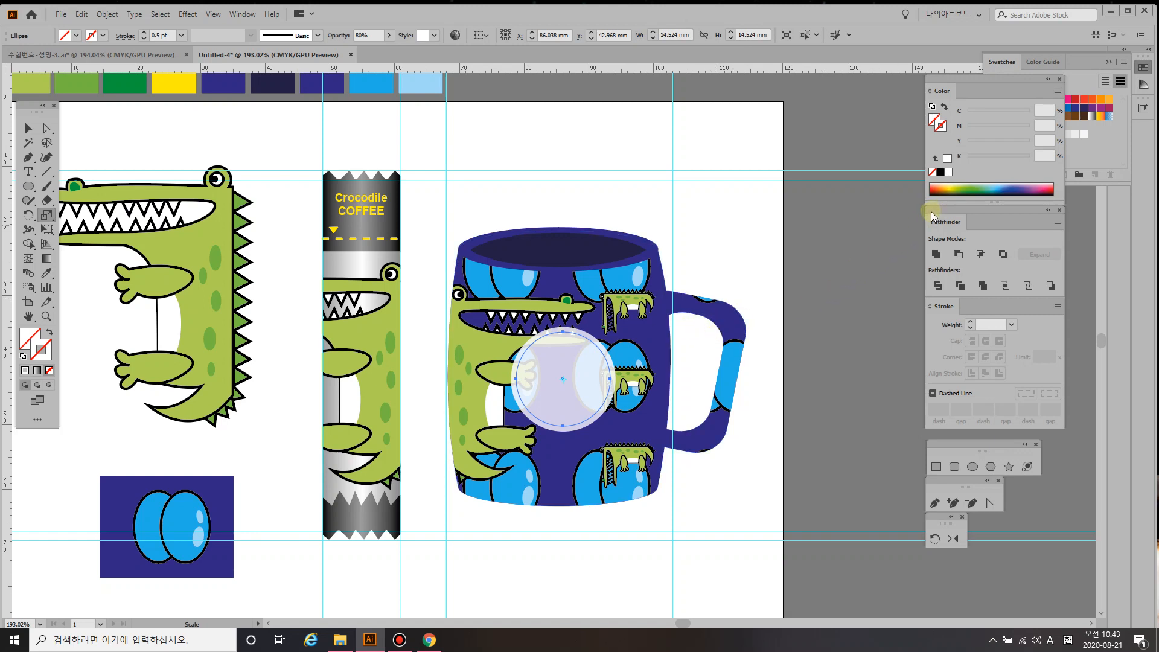
click(938, 172)
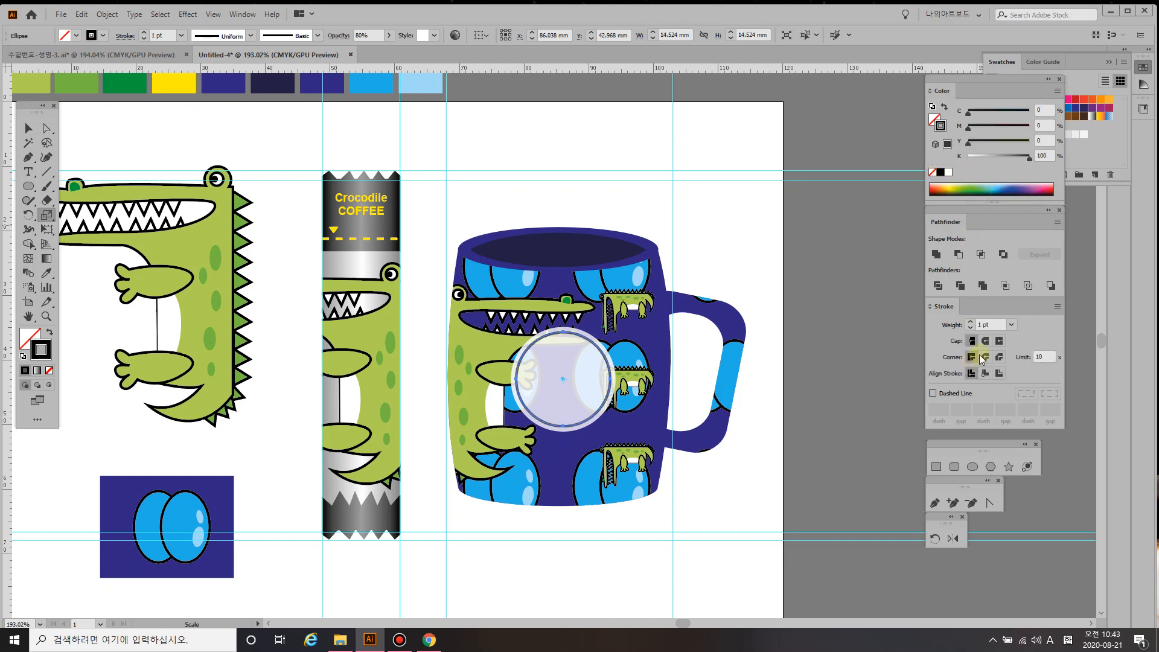
- Make the inner circle's stroke dashed with an 8 pt dash, 2 pt gap, 3 pt dash and 2 pt gap
click(933, 392)
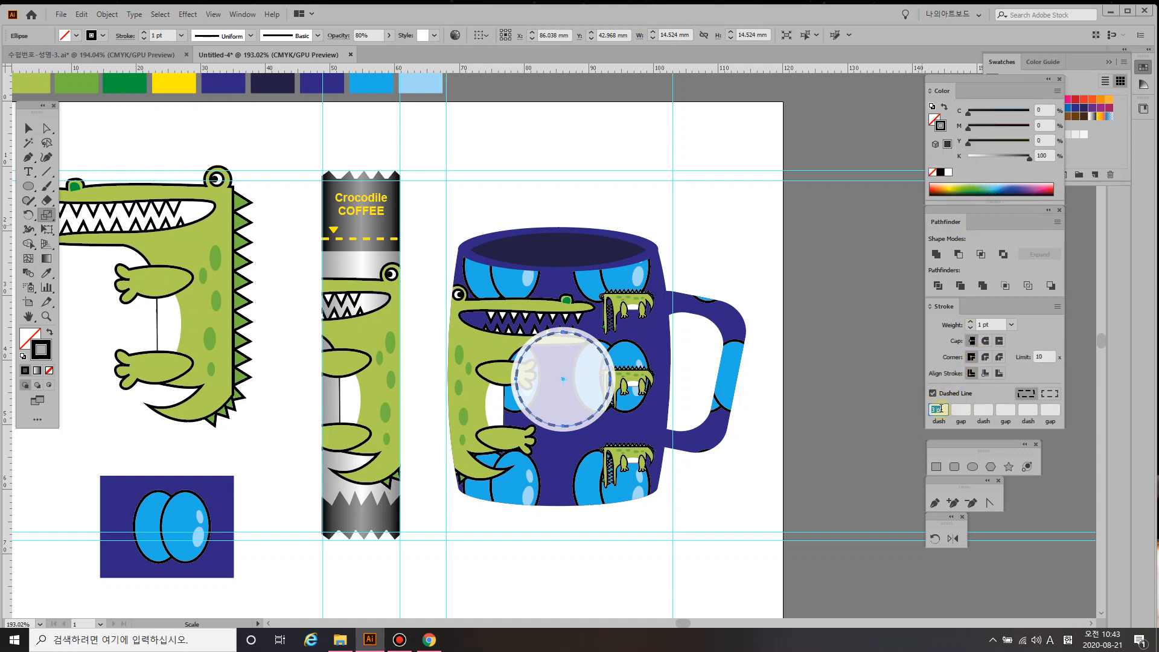
text(8)
click(958, 409)
text(2)
key(Tab)
text(3)
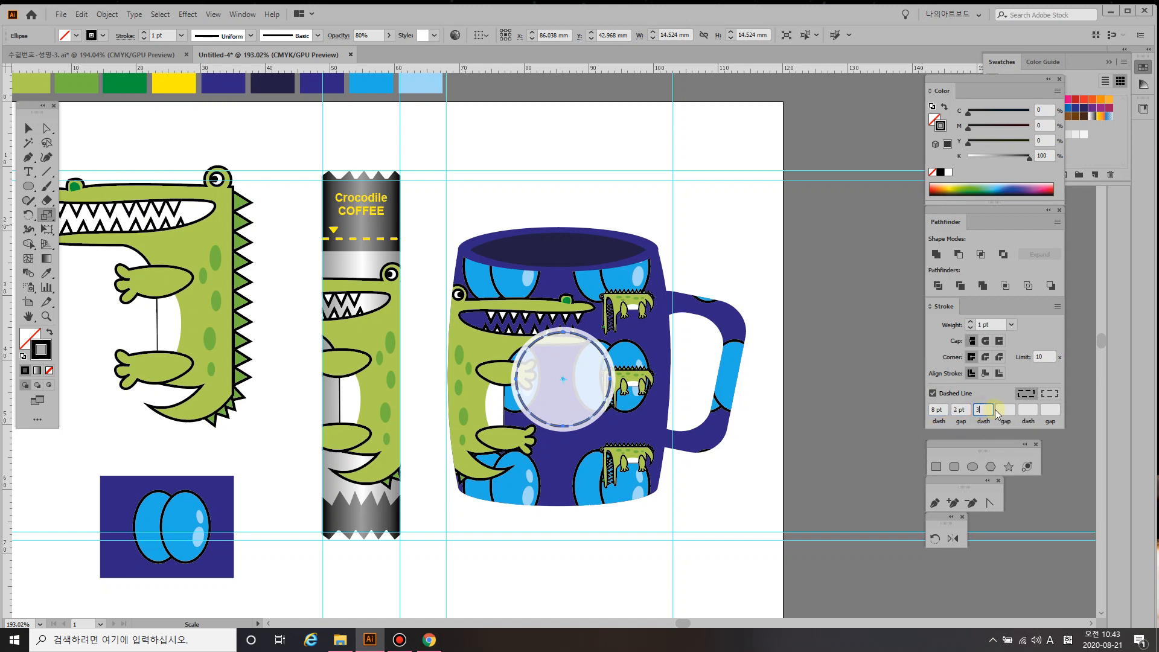
key(Tab)
text(2)
key(Return)
key(v)
click(728, 469)
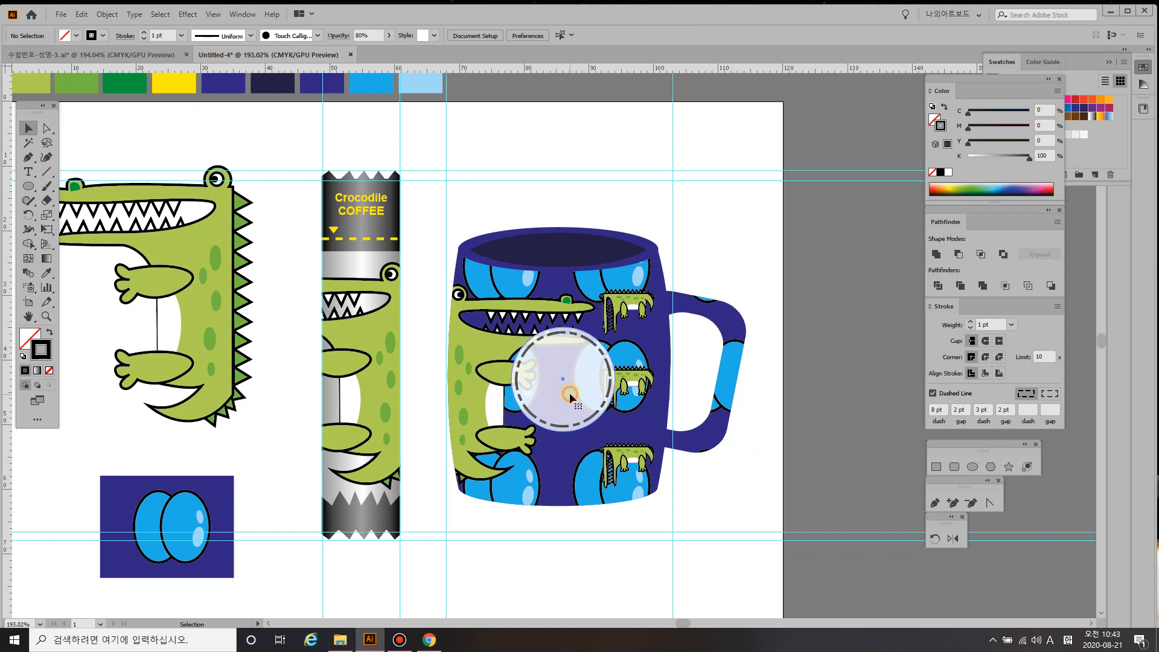
- Draw a white circle about 2.8 mm wide over the top of the dashed ring and scale it to 90%
key(l)
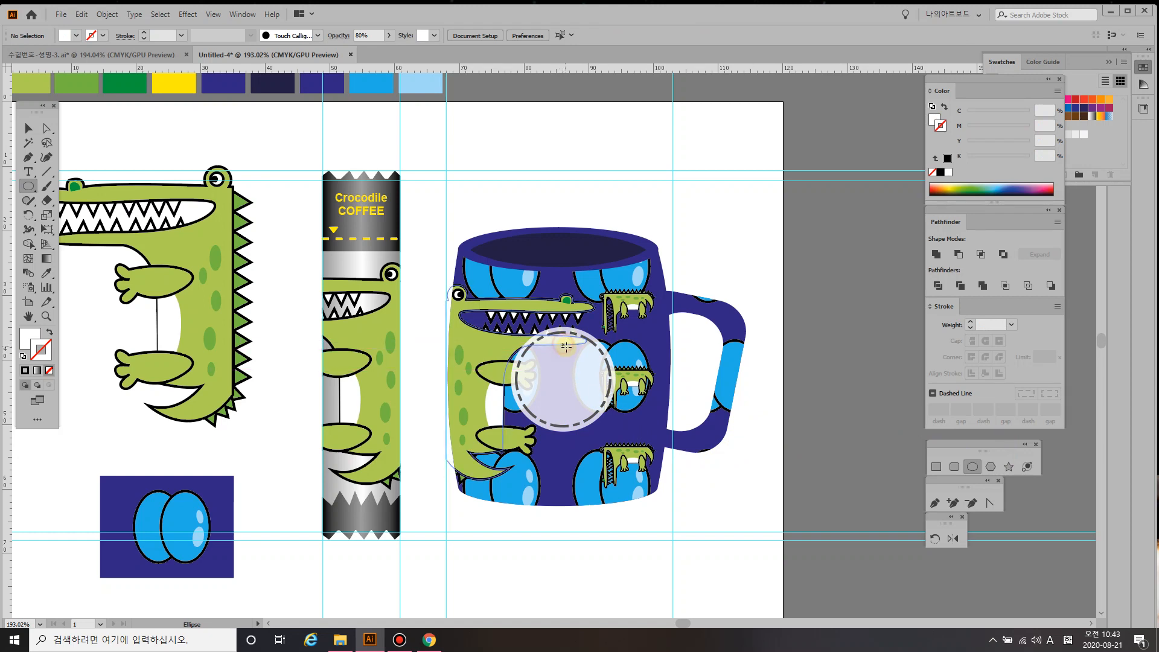
drag(555, 334, 571, 351)
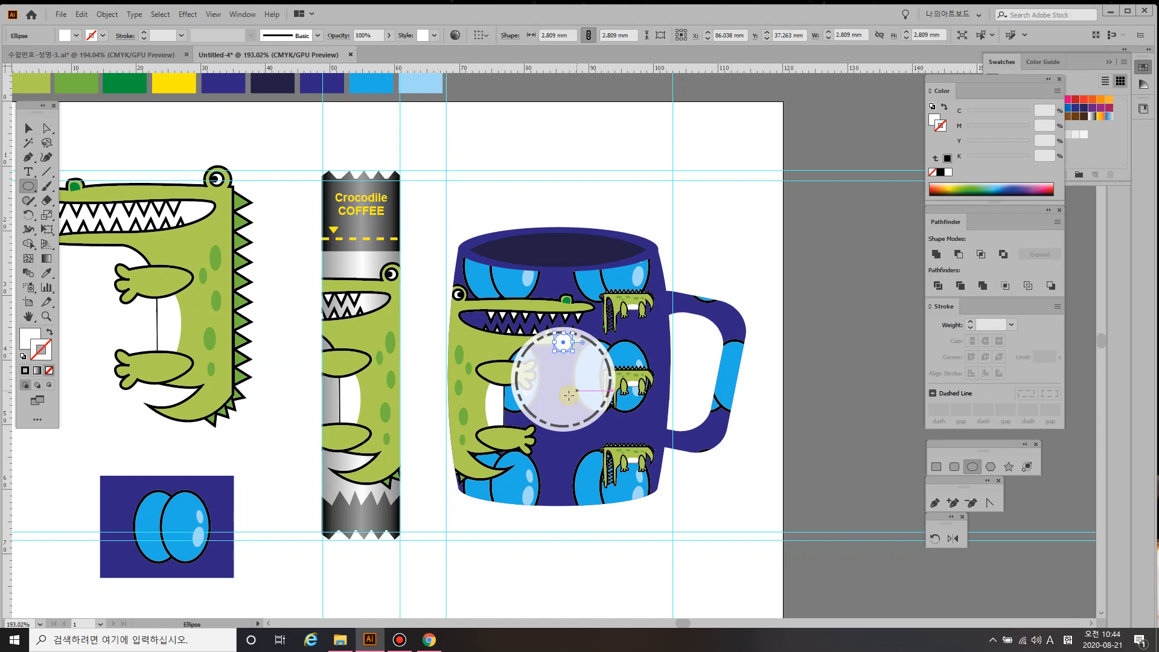
click(47, 214)
double_click(47, 213)
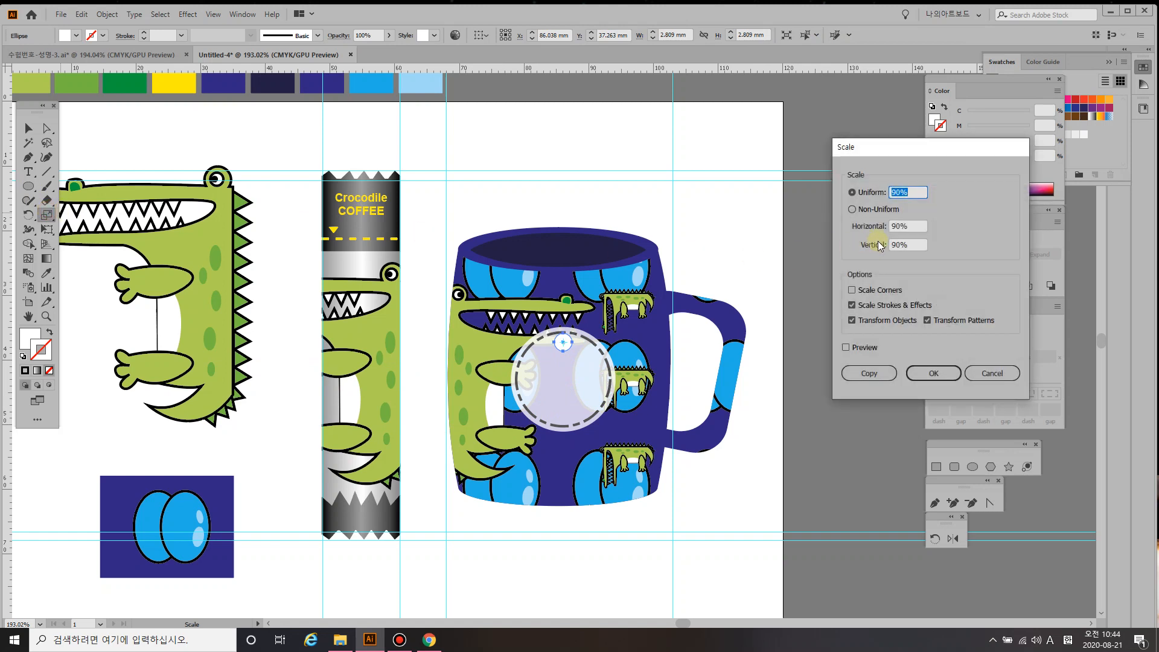
click(915, 373)
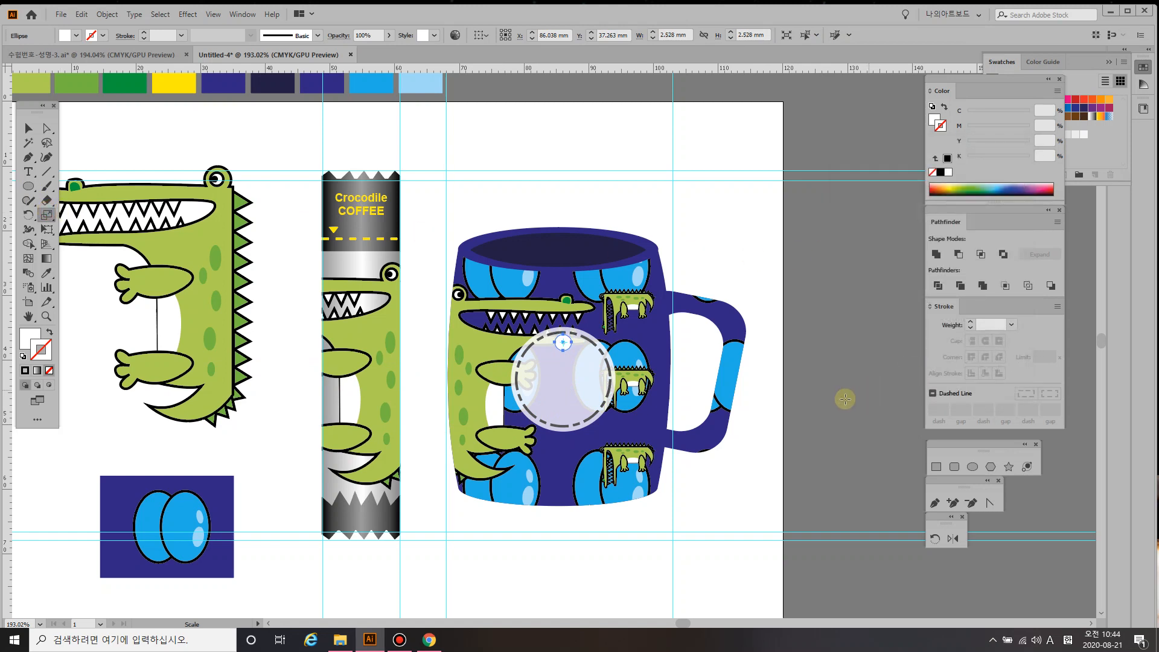
- Scale the small white circle at the ring's top uniformly to 80%
double_click(47, 213)
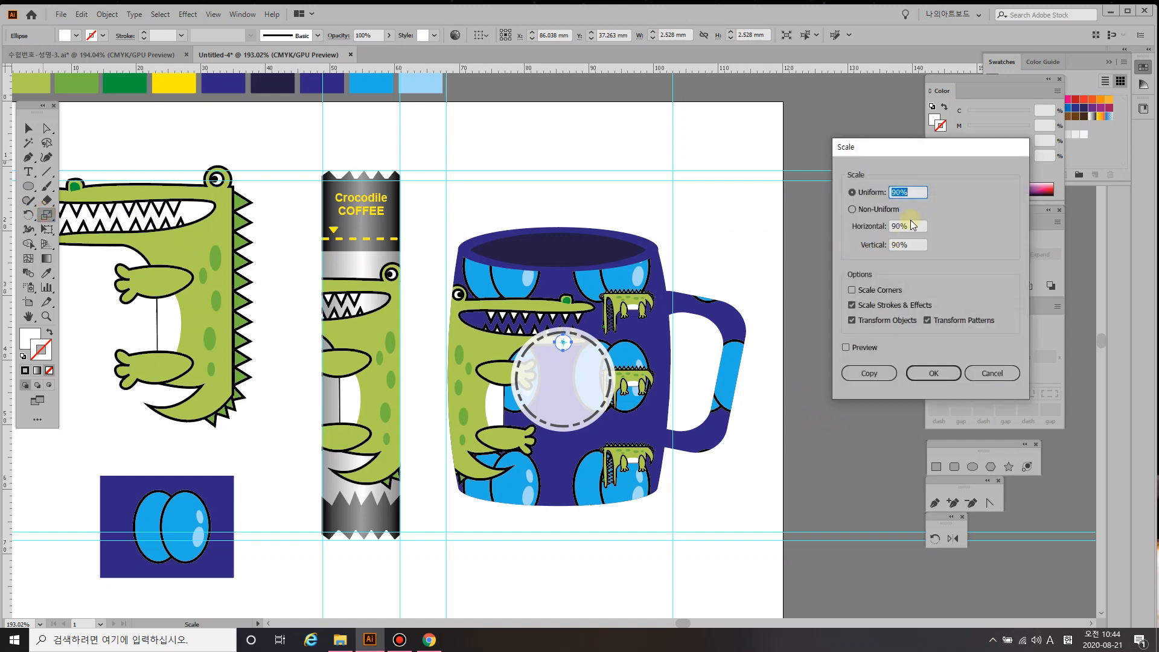
text(80)
click(921, 376)
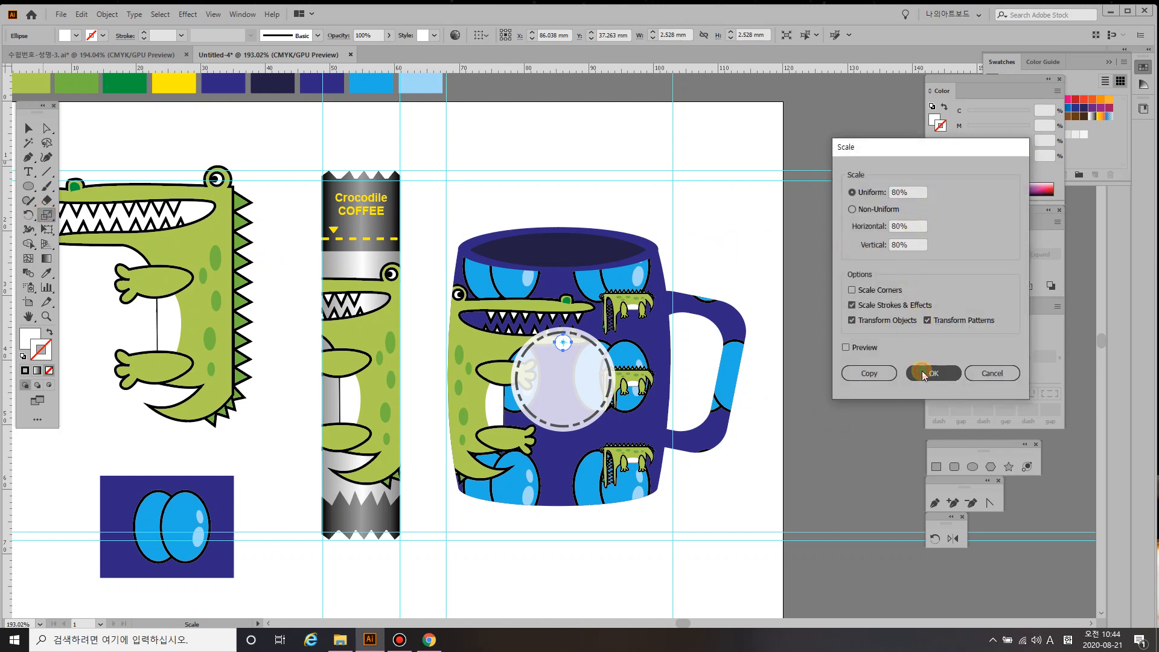
- Subtract the small circle from the translucent white circle to punch a hole, and arrange the badge behind the dashed ring
key(v)
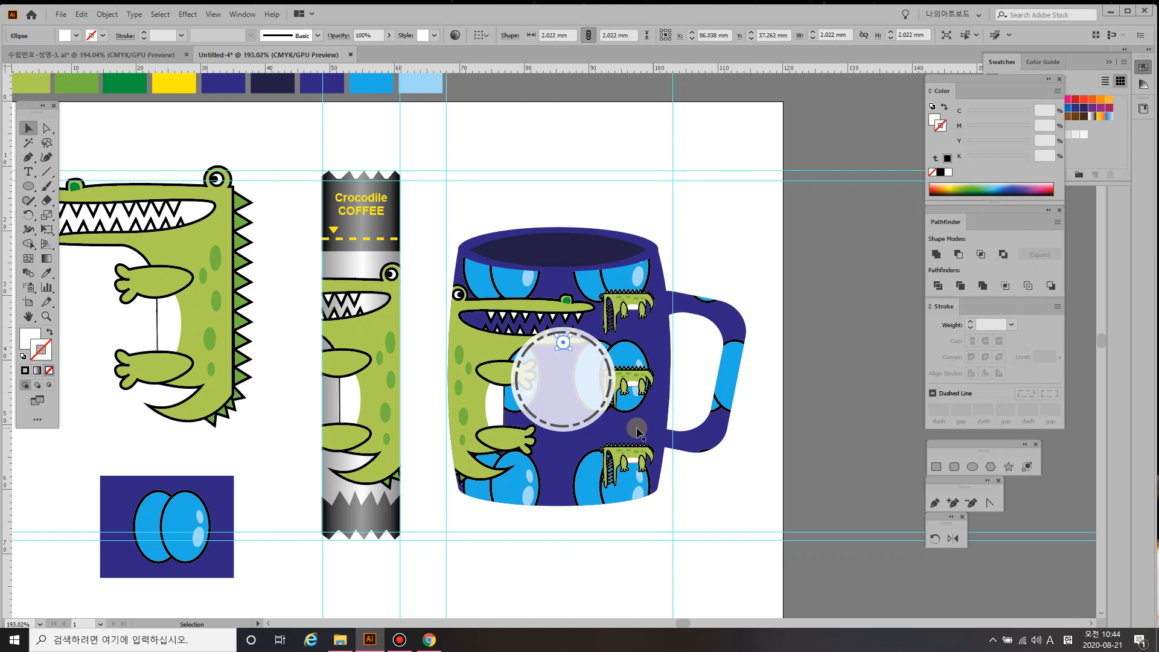
click(589, 426)
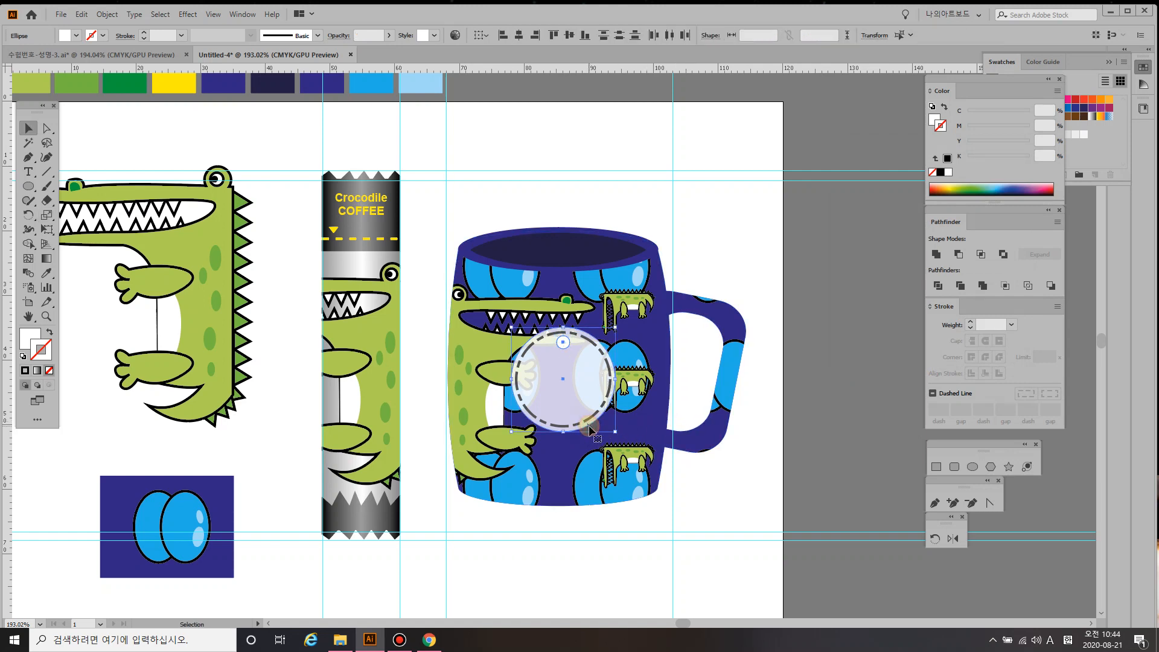
click(954, 257)
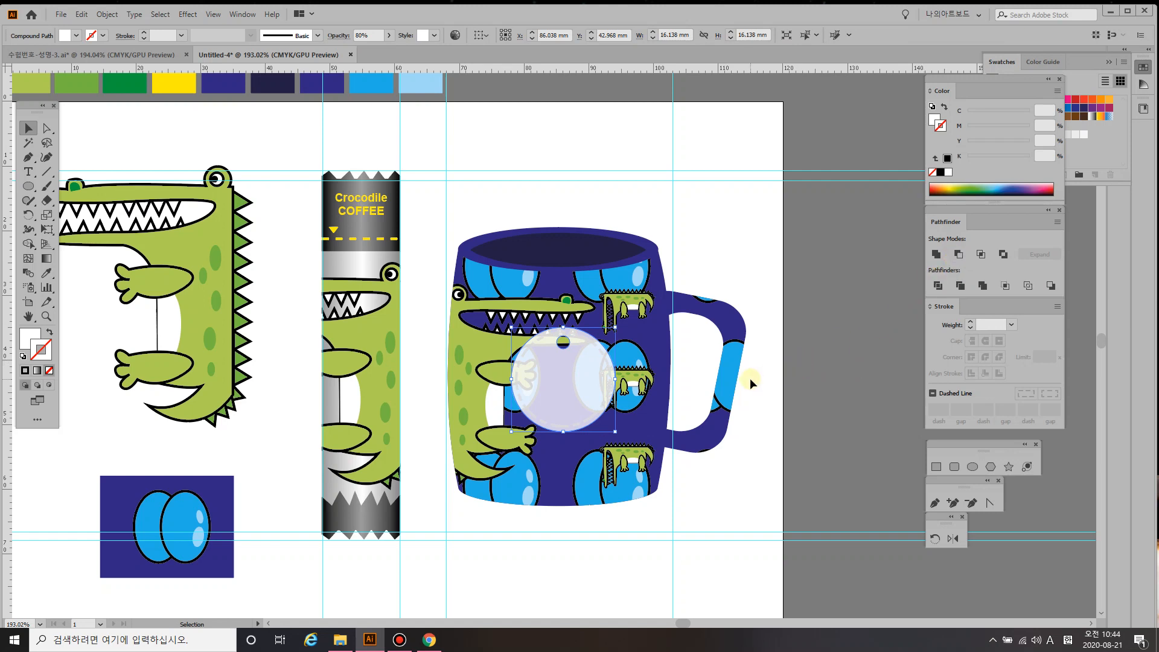
key(a)
key(v)
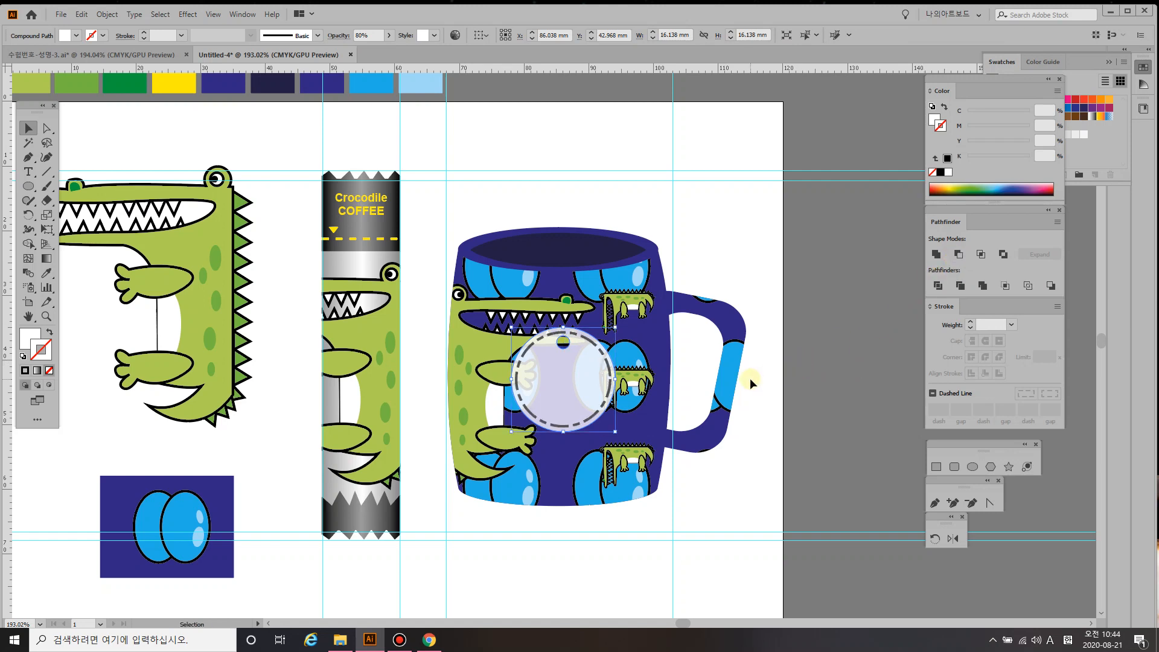
click(755, 453)
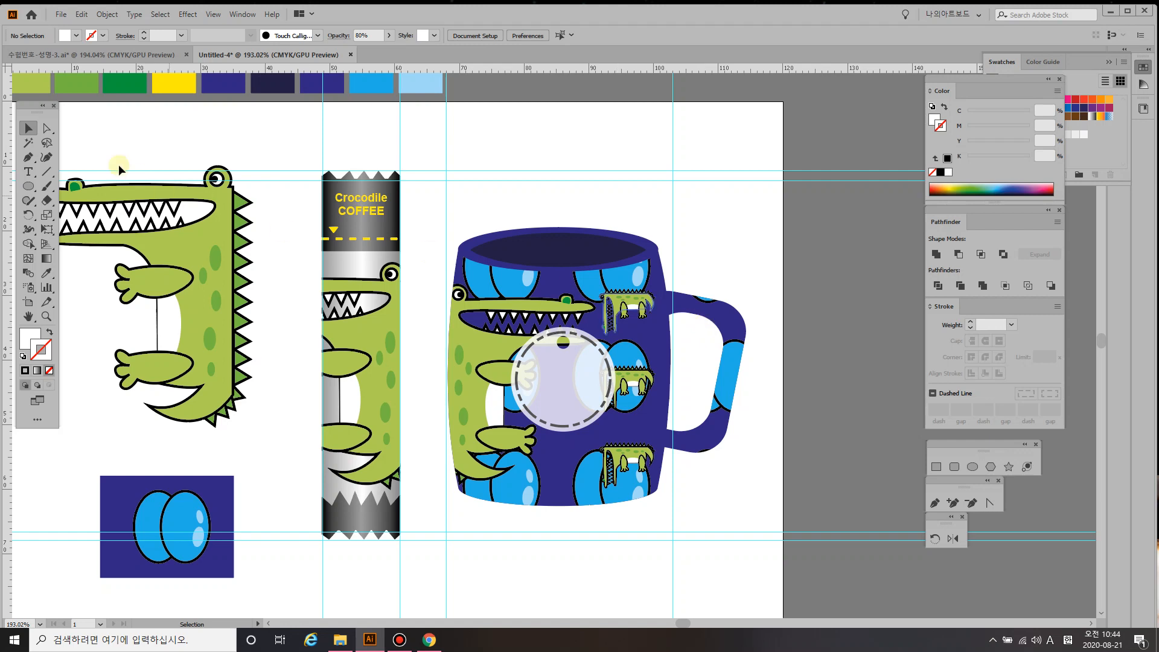
- Start a point text above the mug in Times New Roman Regular at 7 pt
click(28, 170)
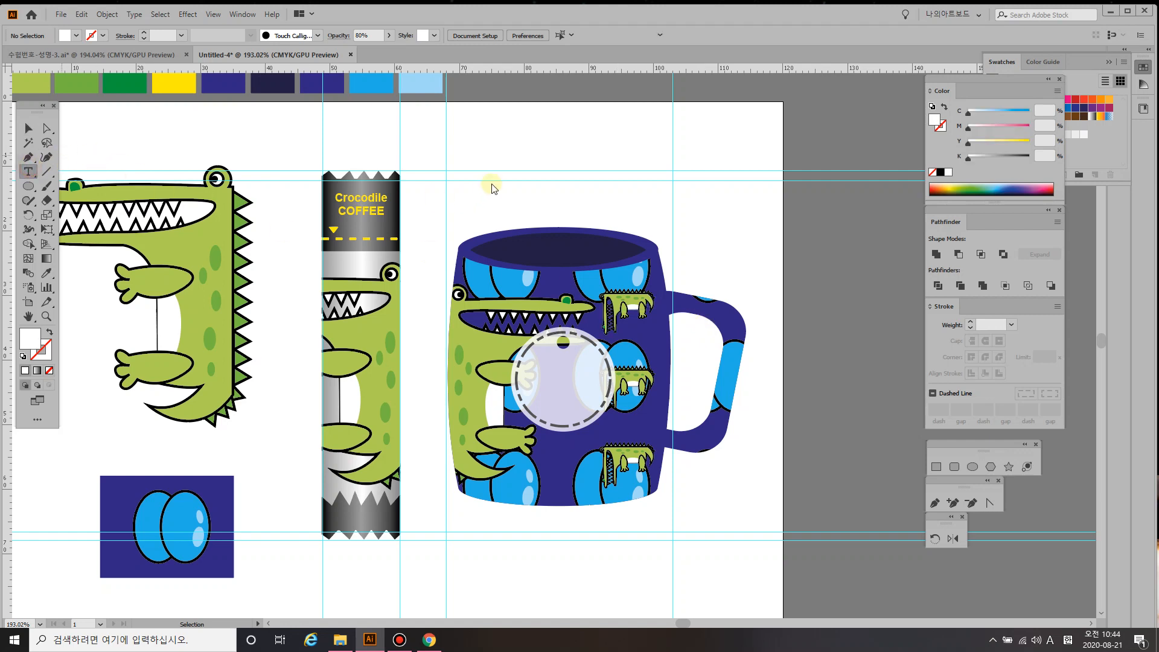
click(487, 141)
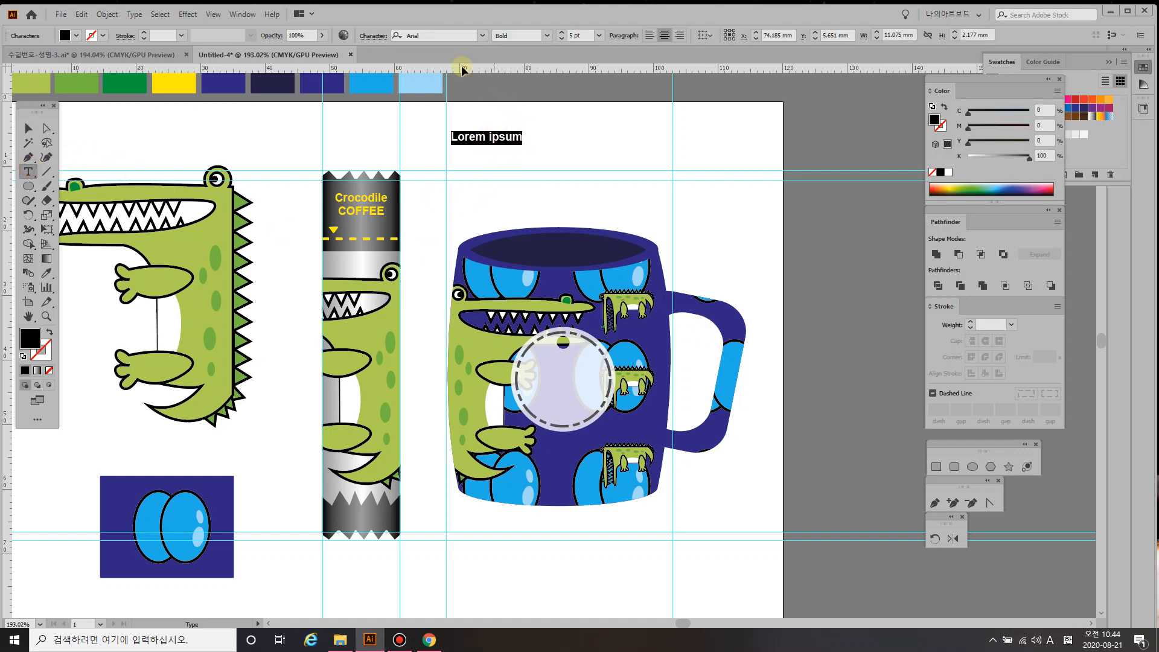
click(483, 36)
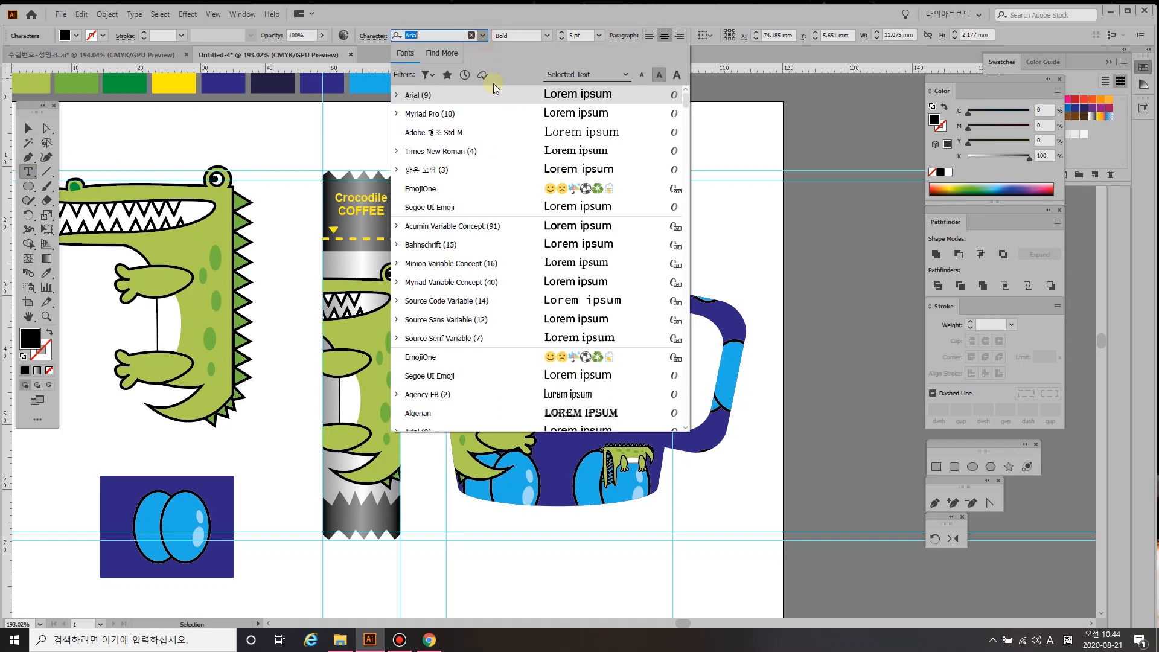
click(472, 153)
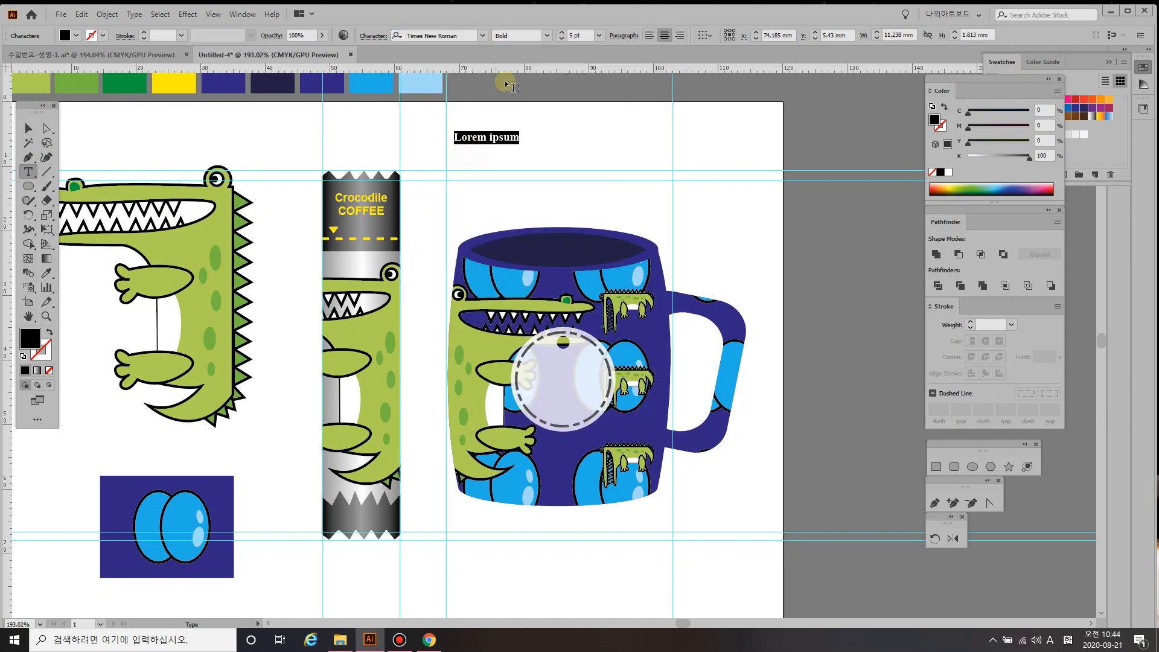
click(547, 37)
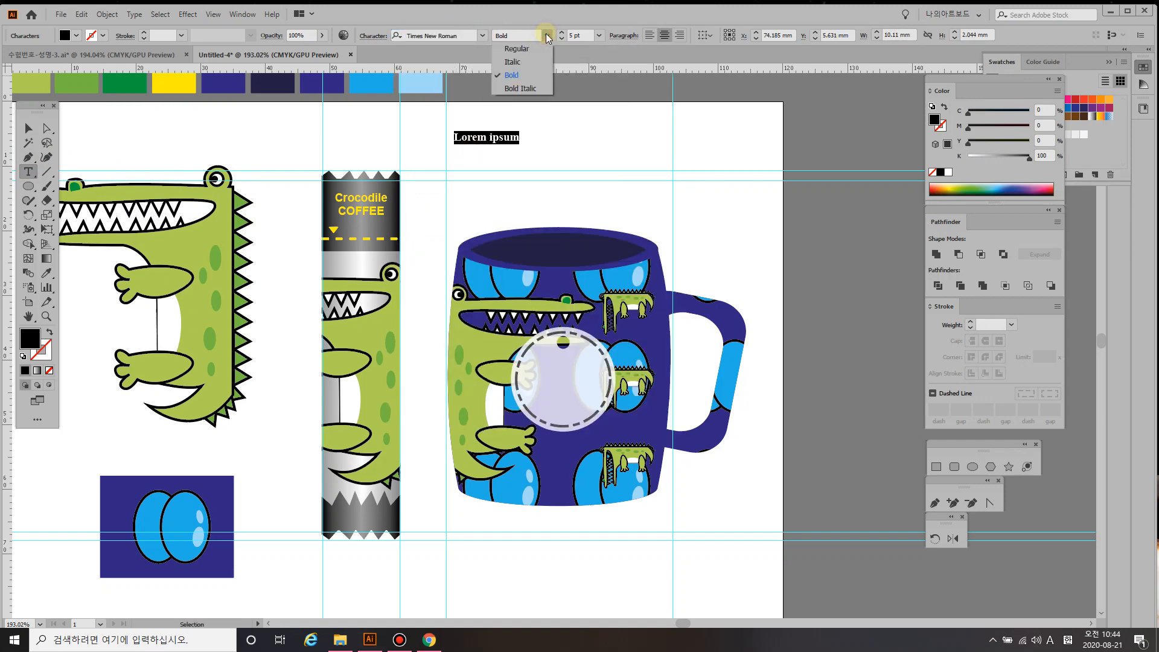
click(517, 48)
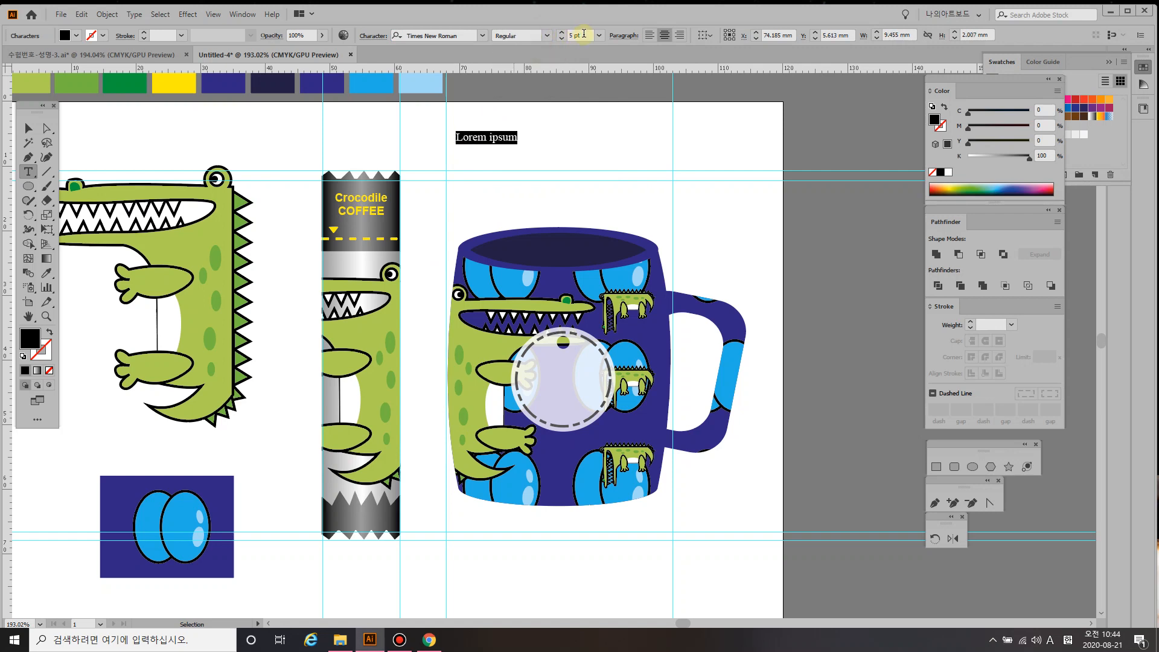
click(598, 35)
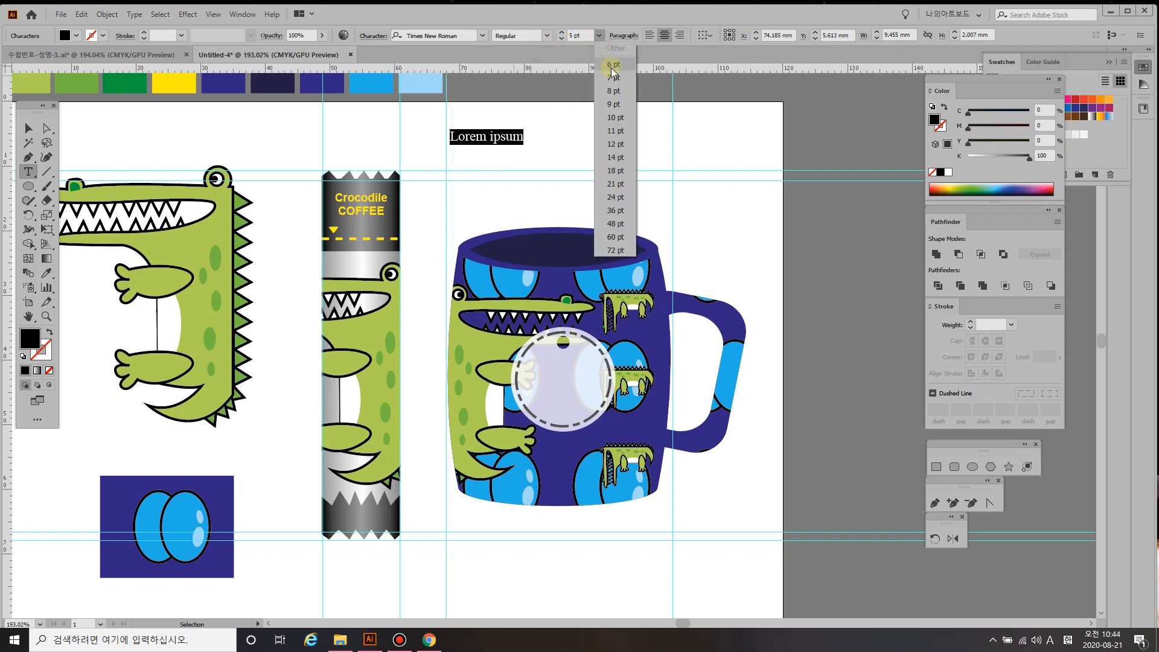
click(613, 77)
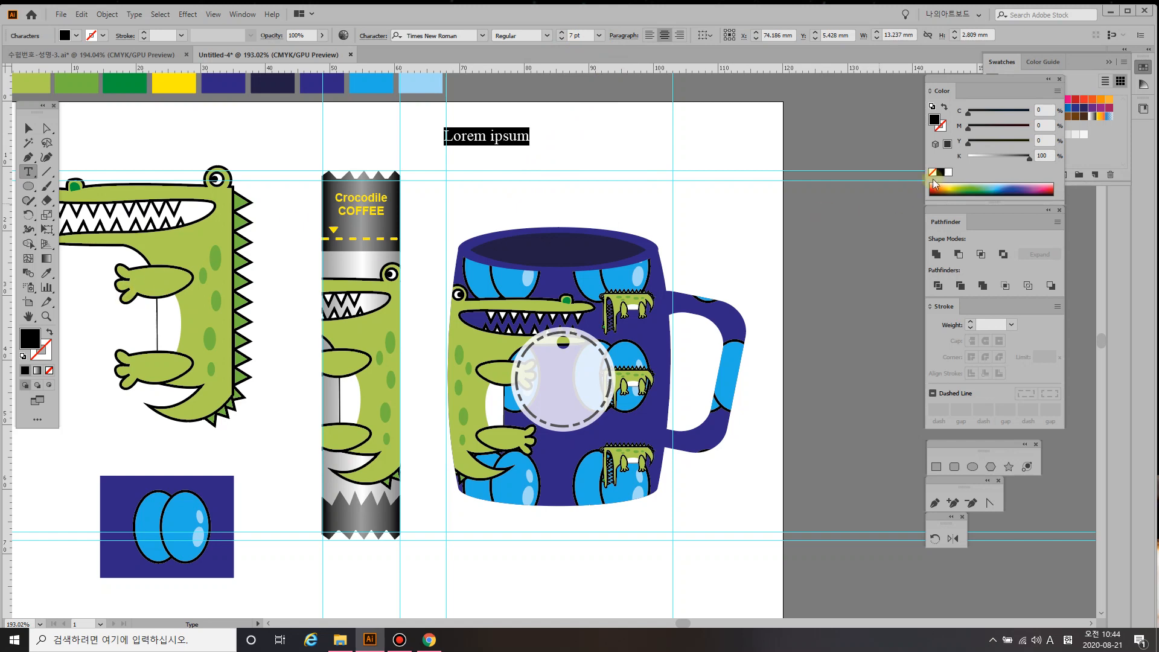
- Set the text's fill colour to C 100, M 100, Y 40, K 40
click(1044, 110)
text(100)
key(Tab)
text(1)
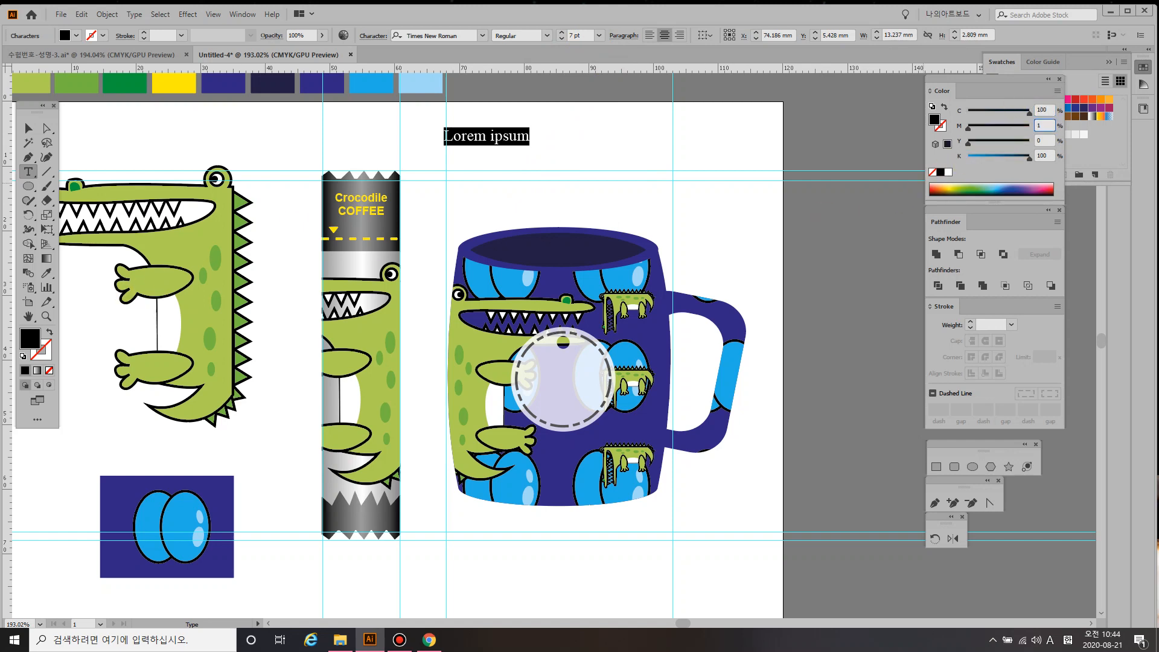
text(00)
key(Tab)
text(40)
key(Tab)
text(4)
key(Return)
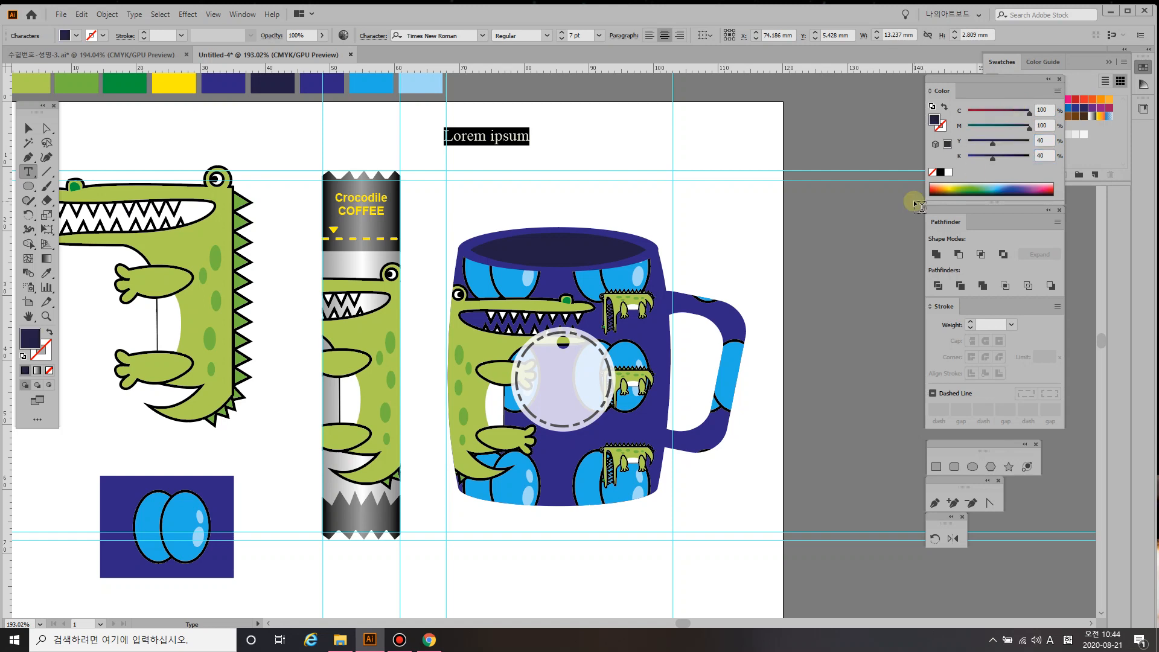
- Enter "ANIMAL COFFEE STORE" with each word on its own line and place the text inside the round badge
text(ANI)
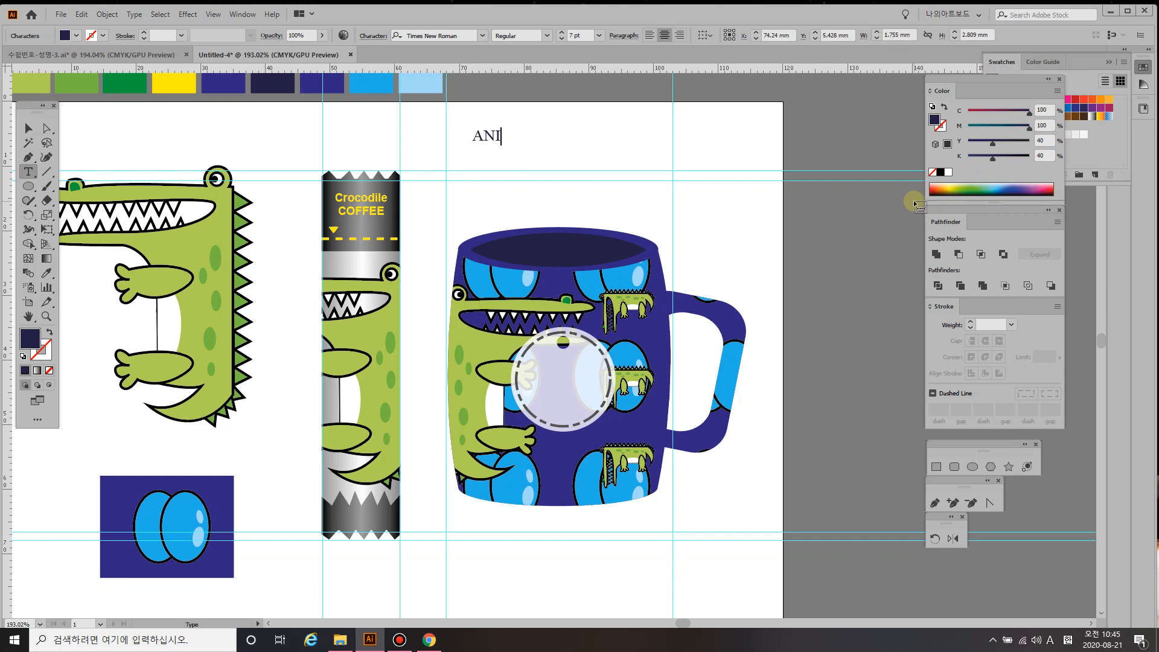
text(MAL )
text(CO)
text(FFEE )
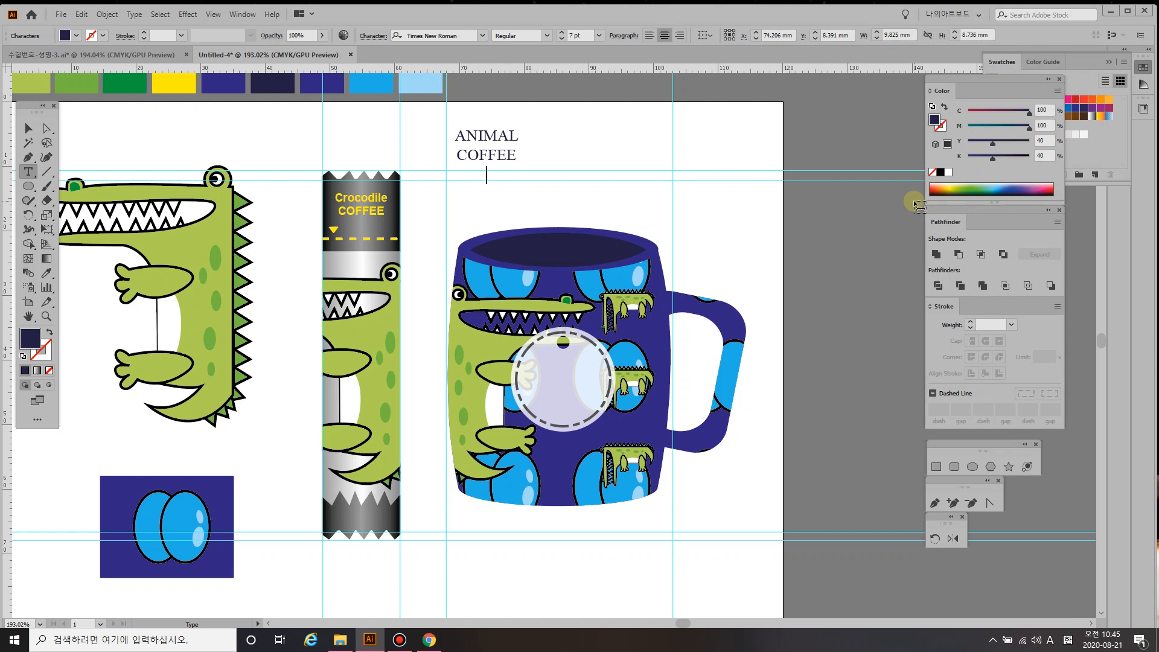
text(STORE)
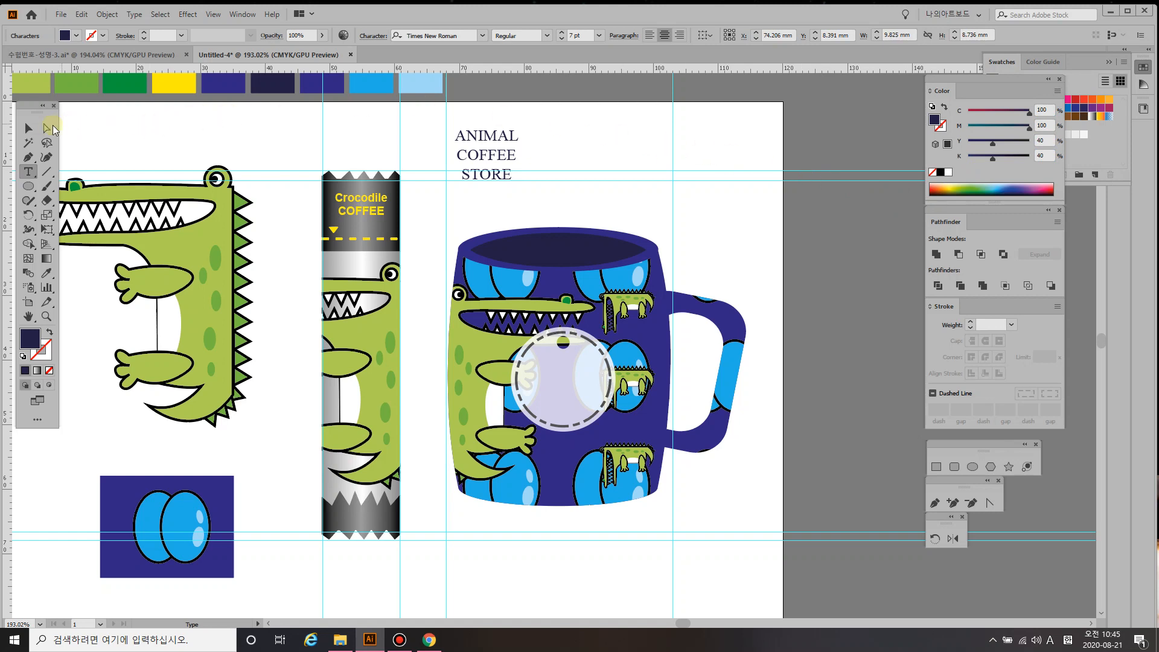
click(28, 129)
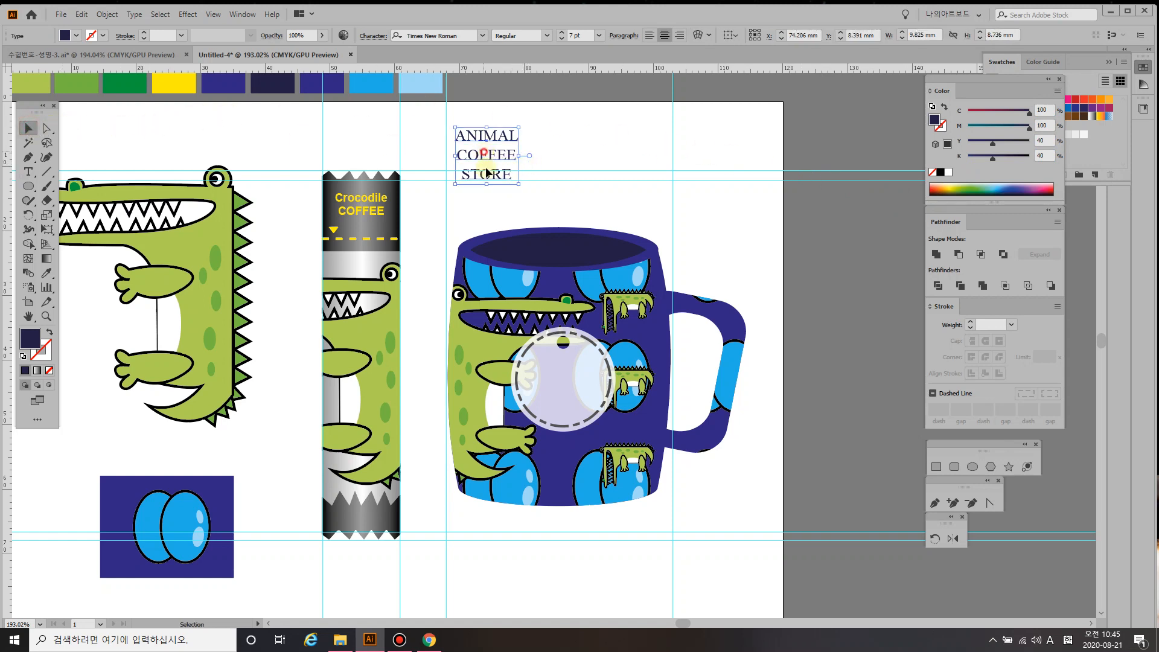
drag(493, 177, 563, 376)
click(748, 395)
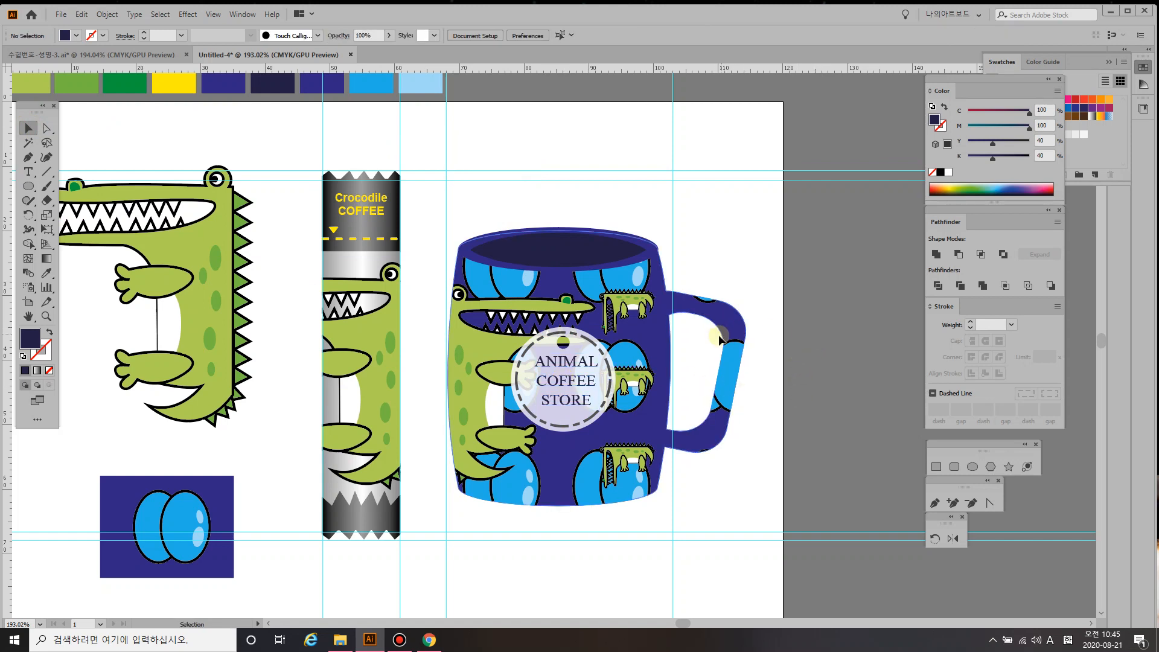
- Ready the Pen tool with no fill and a 2 pt red stroke of C 0, M 100, Y 100, K 0, as for the reference's string
click(45, 56)
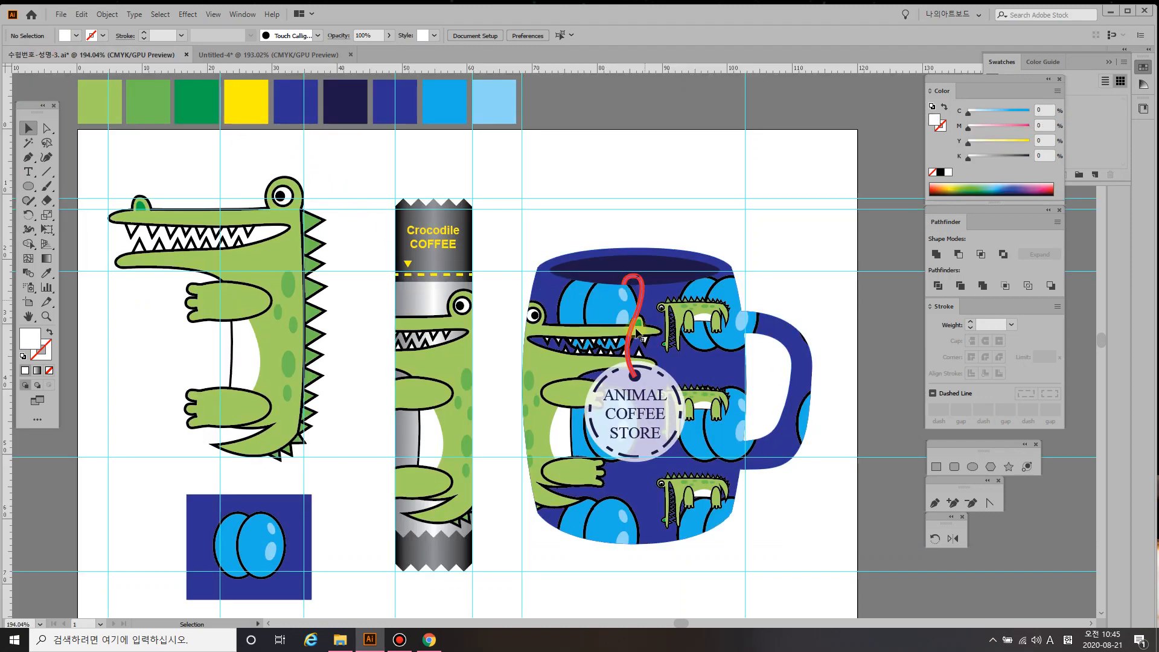
click(303, 53)
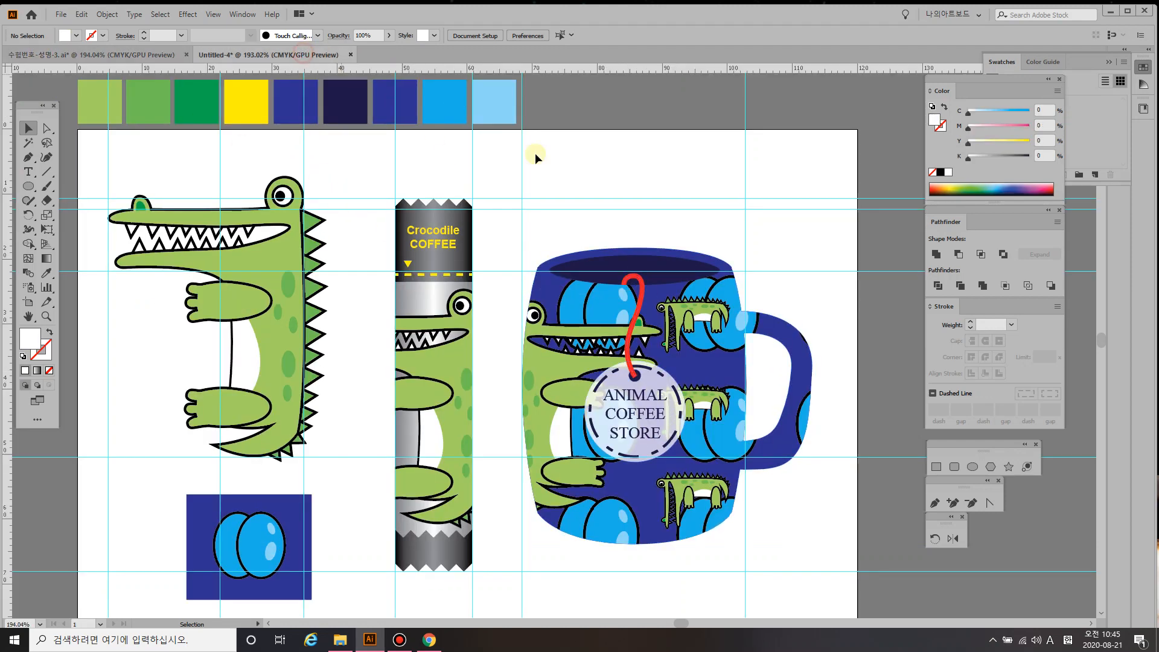
click(49, 370)
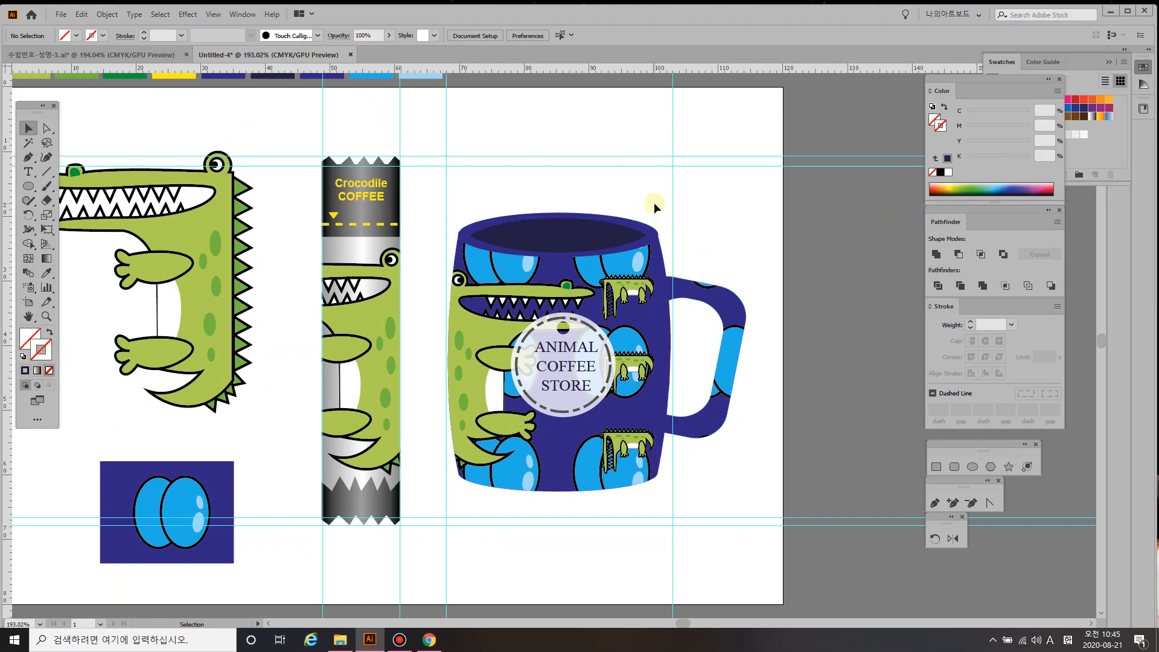
click(950, 173)
text(10)
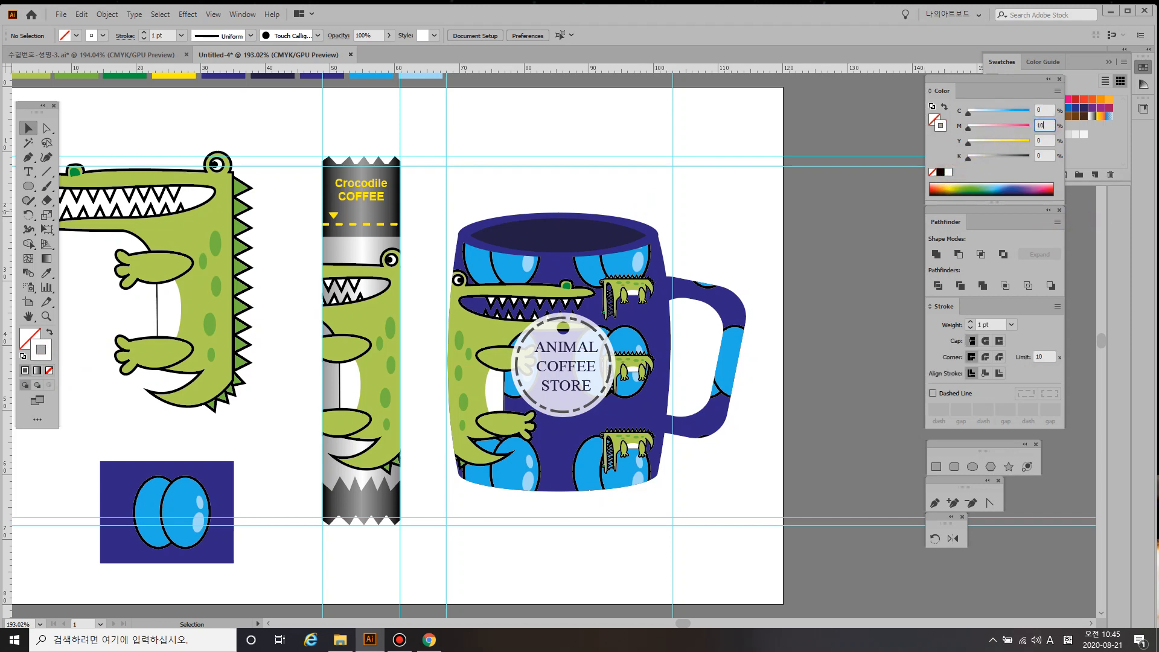
text(0)
key(Tab)
text(100)
key(Return)
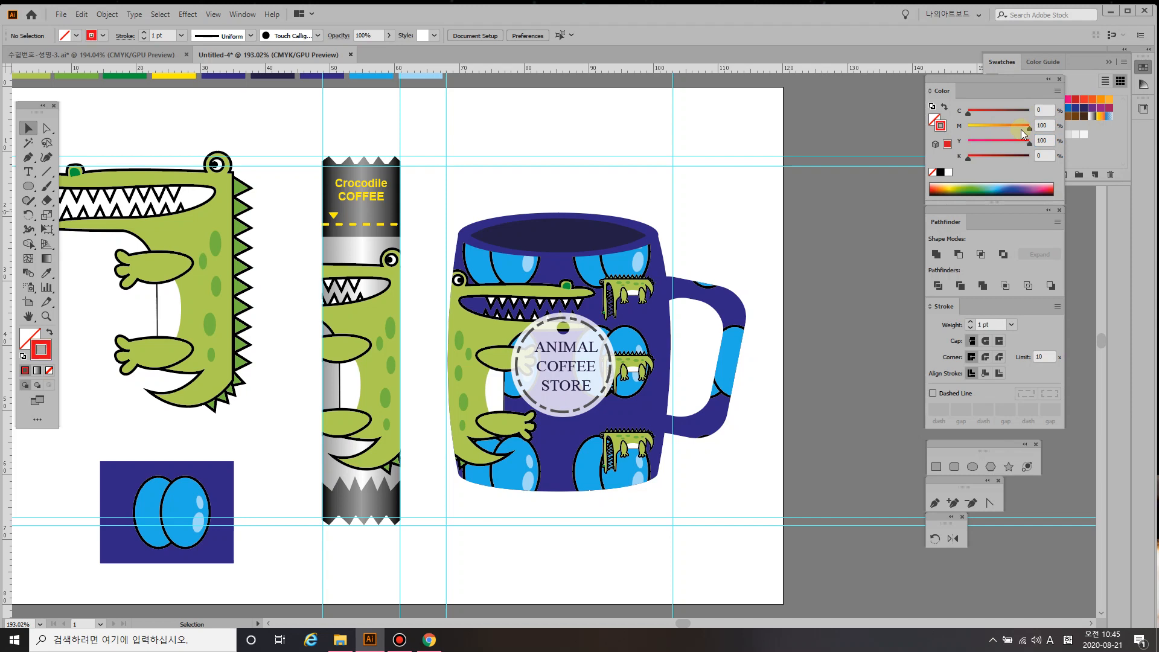
click(182, 36)
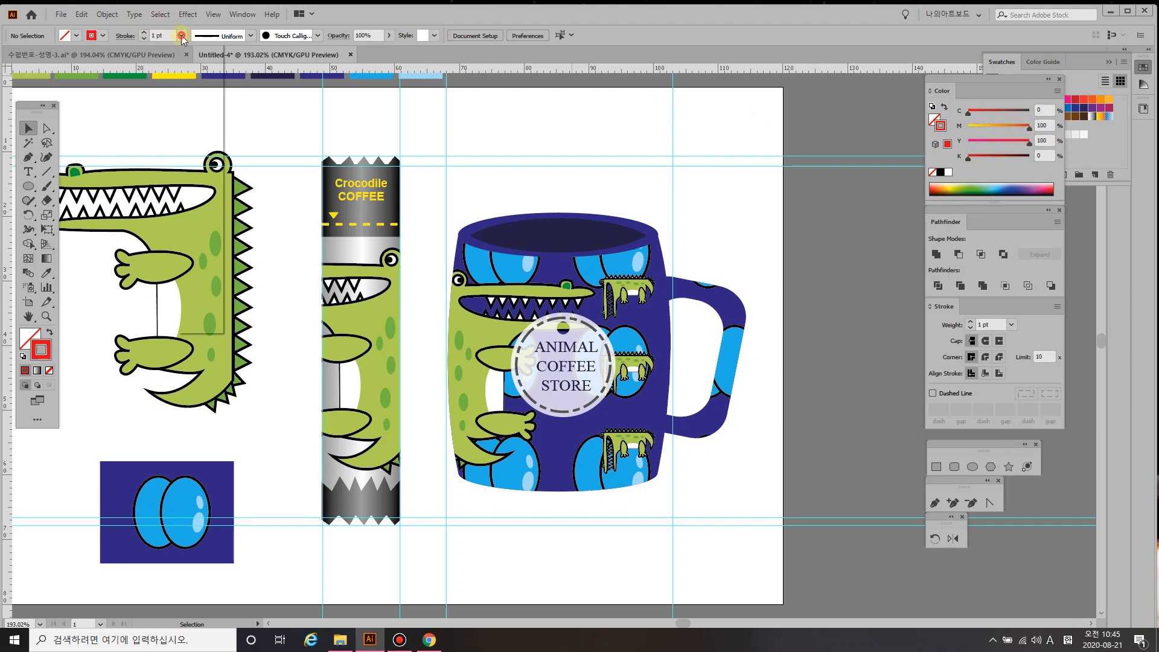
click(185, 101)
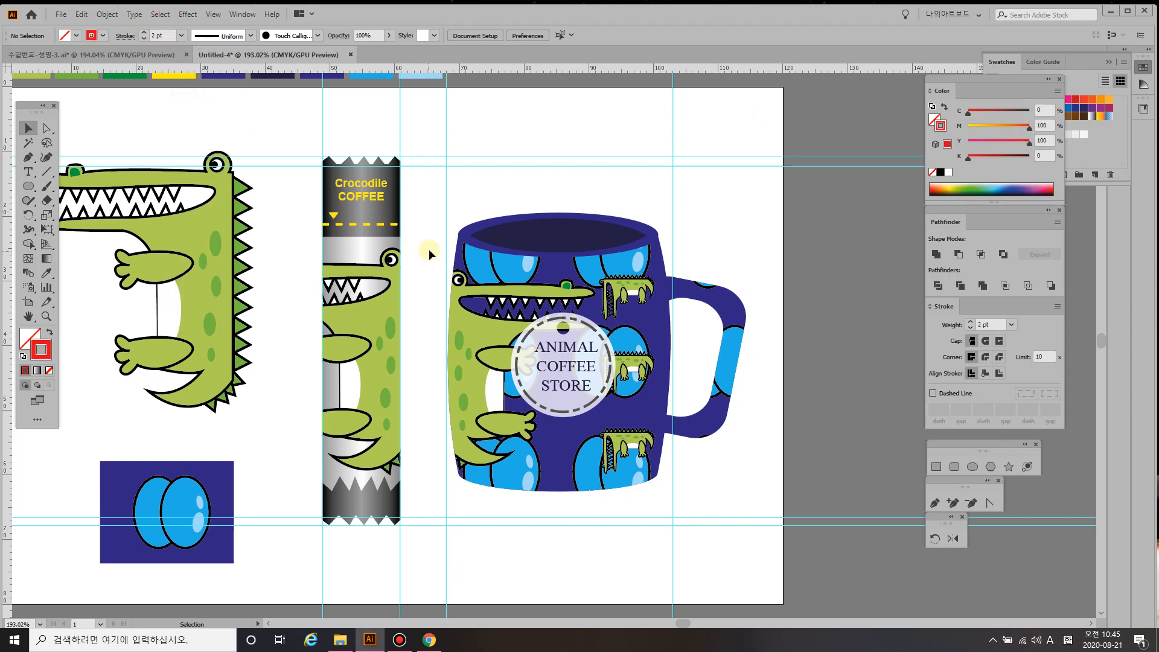
key(p)
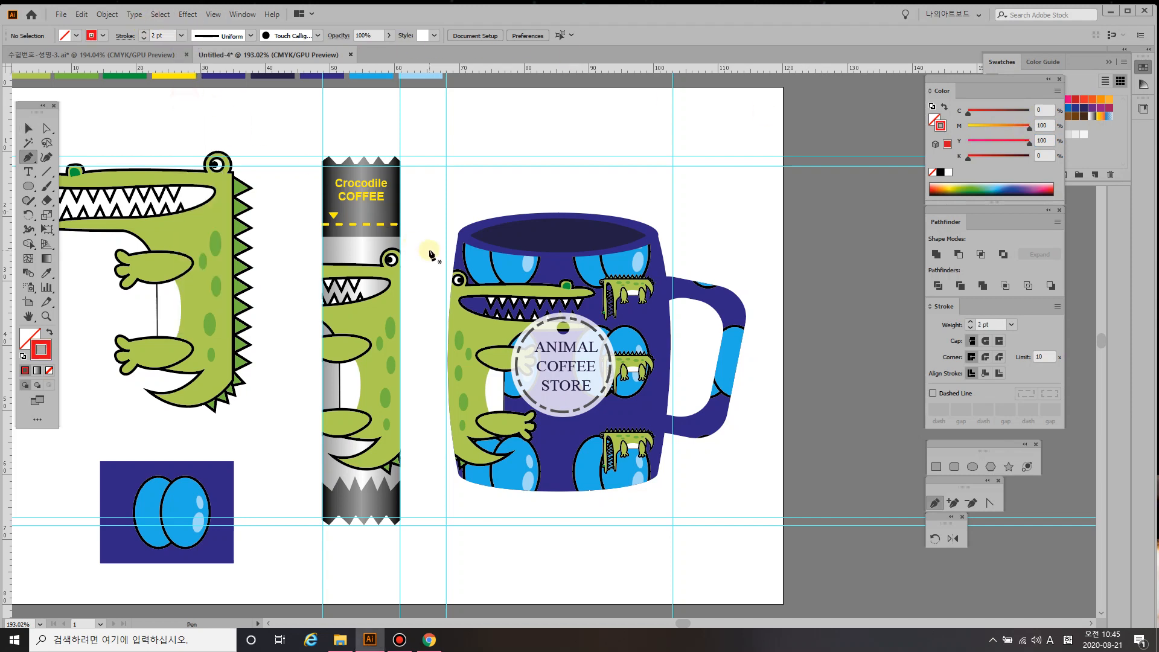
click(562, 327)
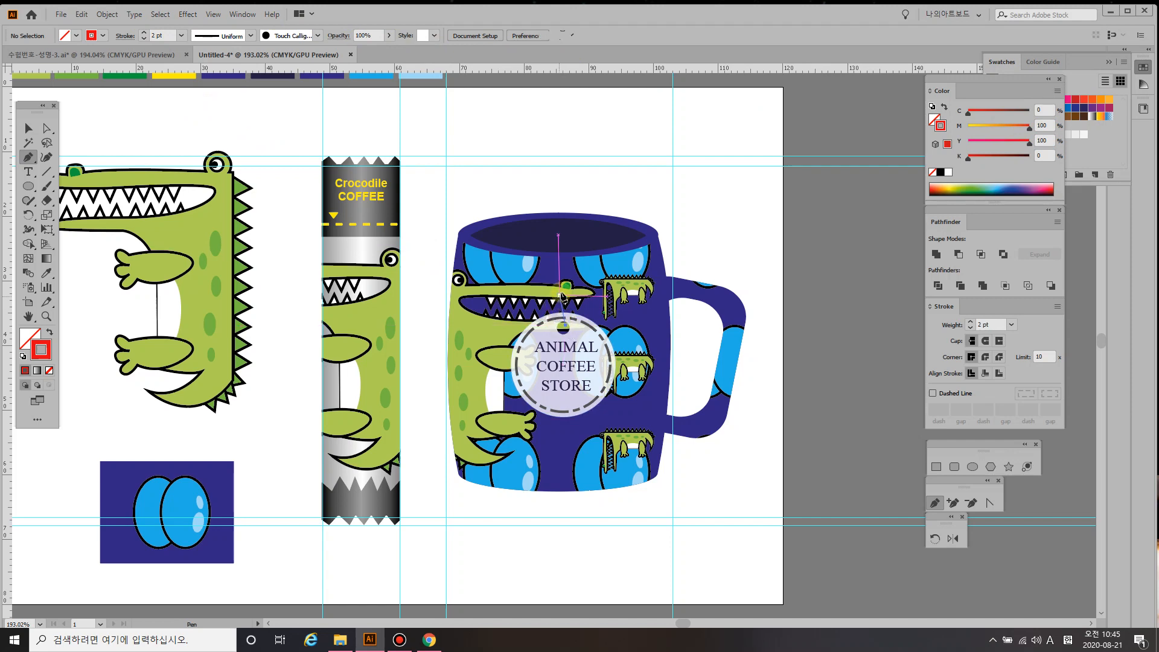
key(ctrl+z)
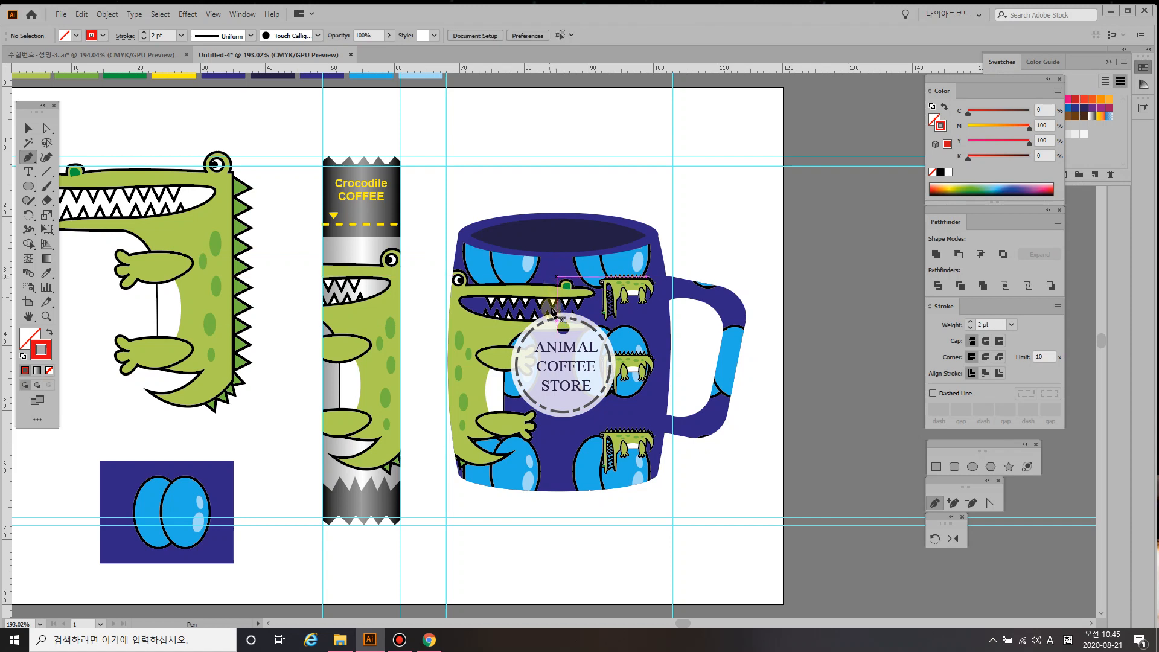
click(562, 326)
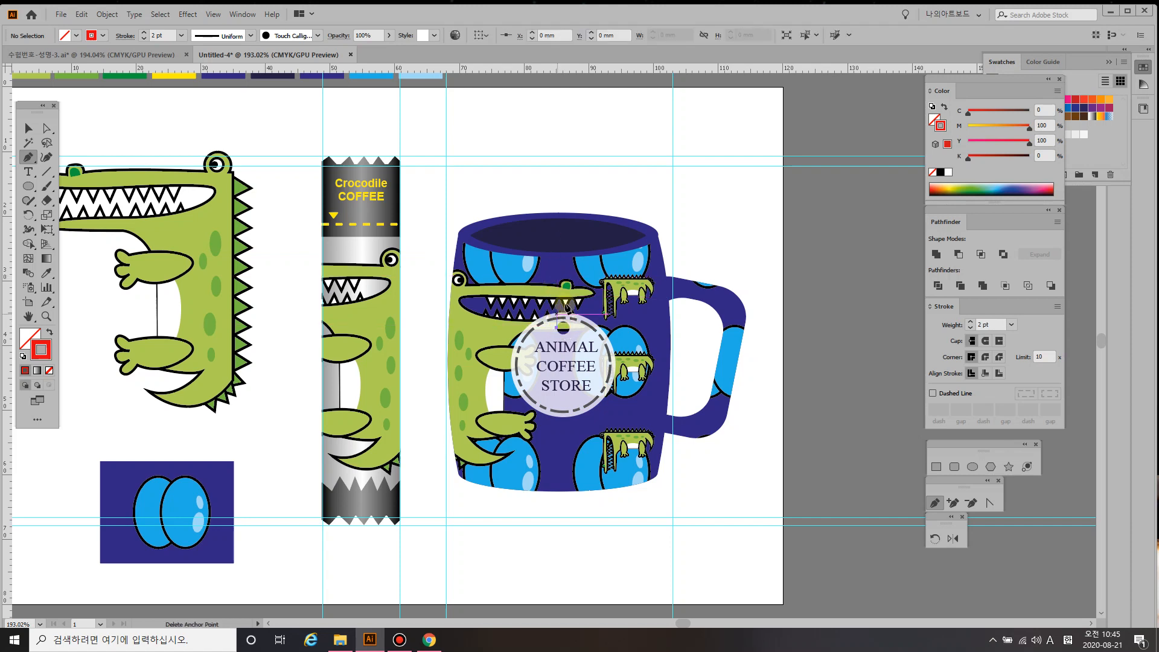
key(ctrl+z)
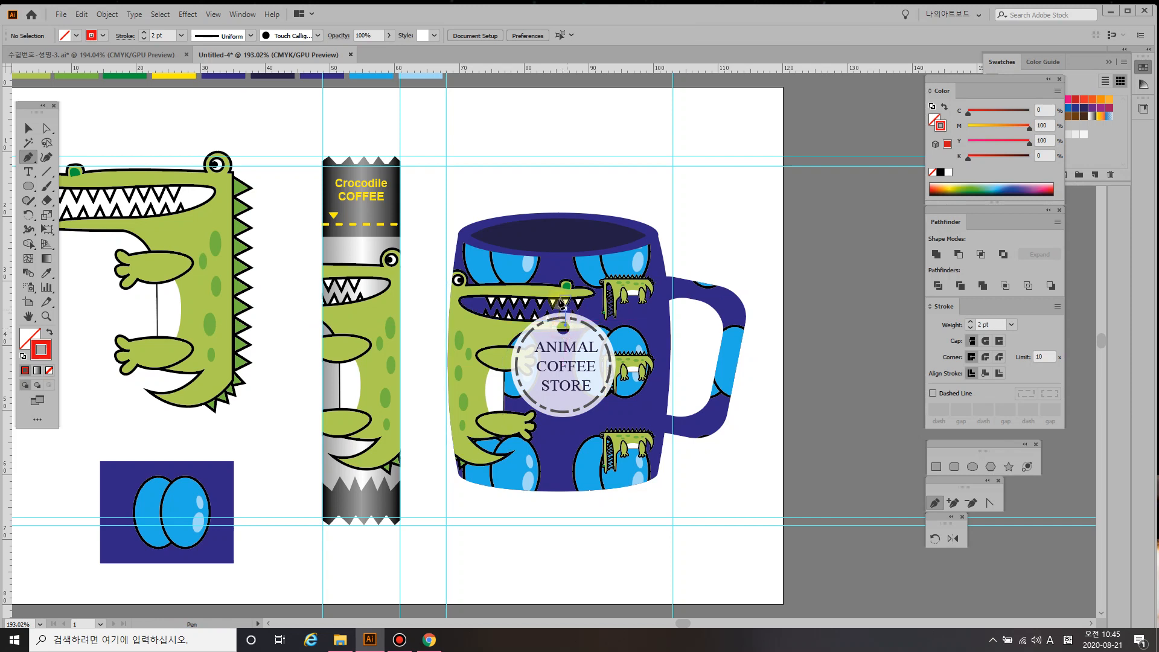
click(562, 326)
key(ctrl+z)
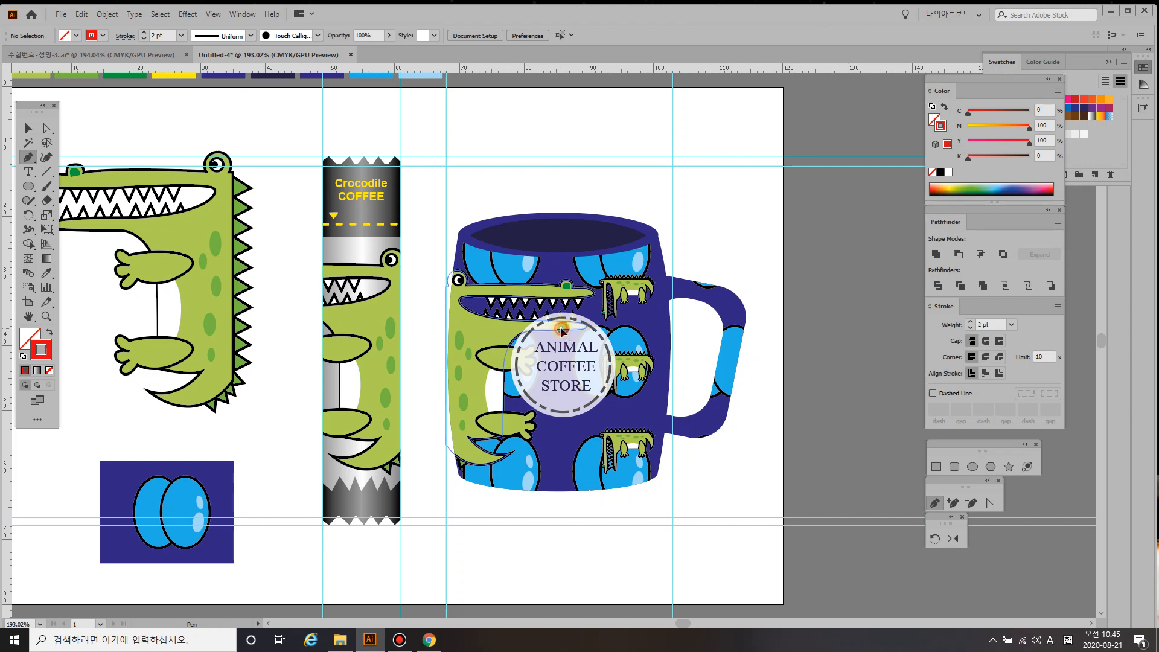
- Draw a curved red string with the Pen tool from the badge's hole up to a hooked loop at the mug's opening
click(562, 327)
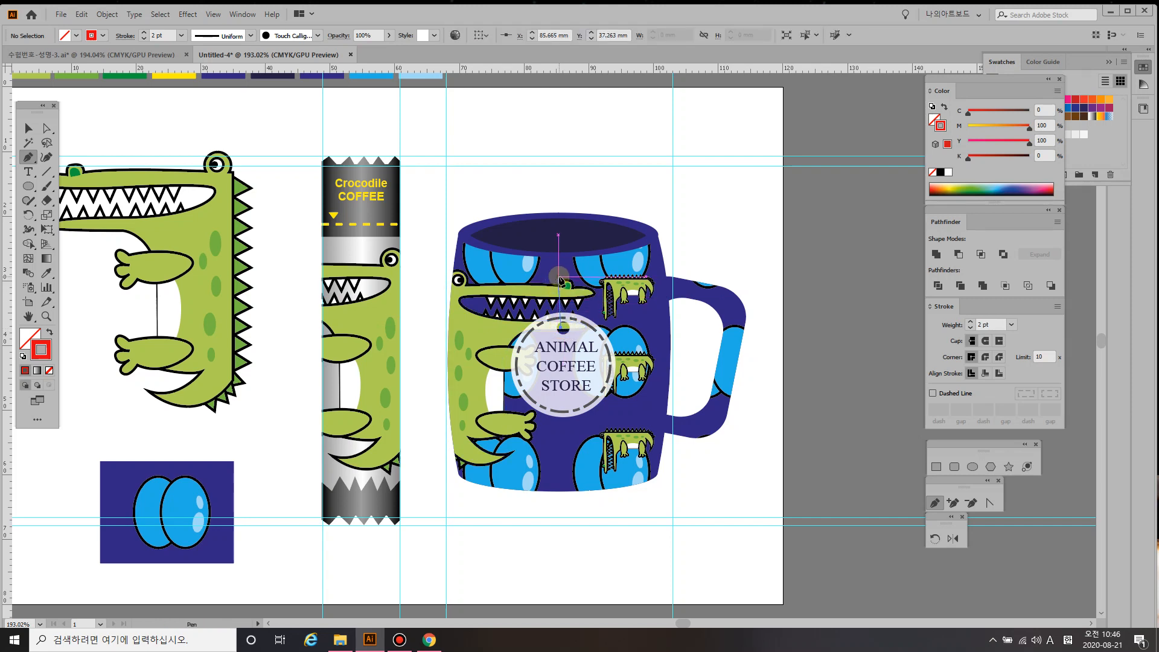
drag(561, 275, 549, 240)
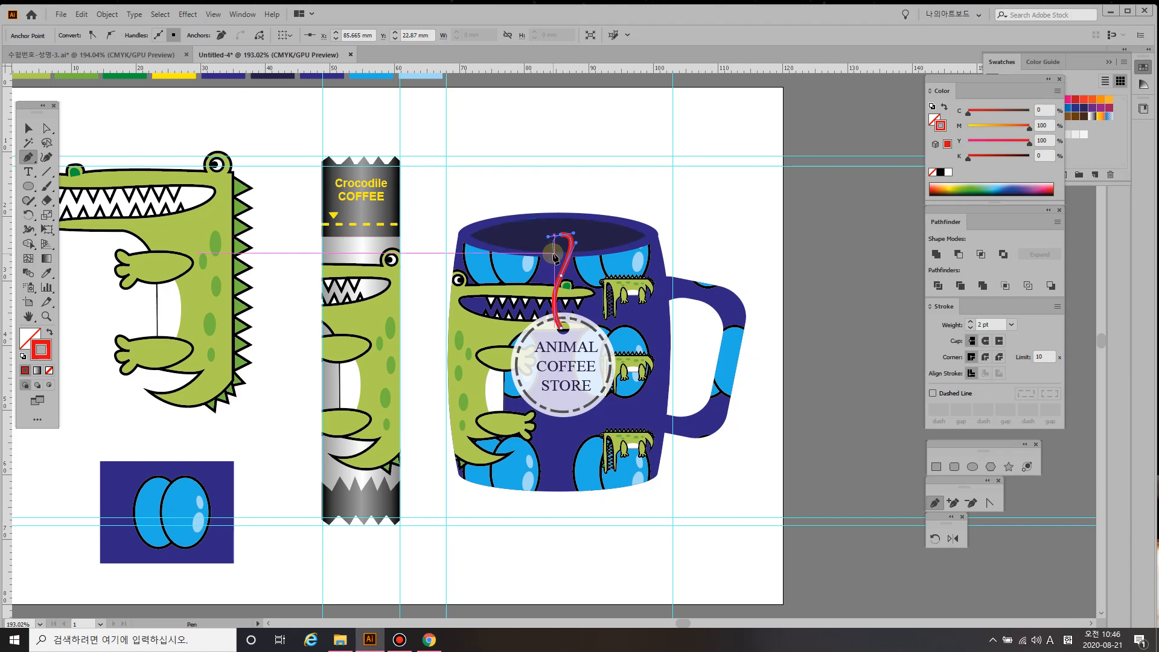
click(553, 254)
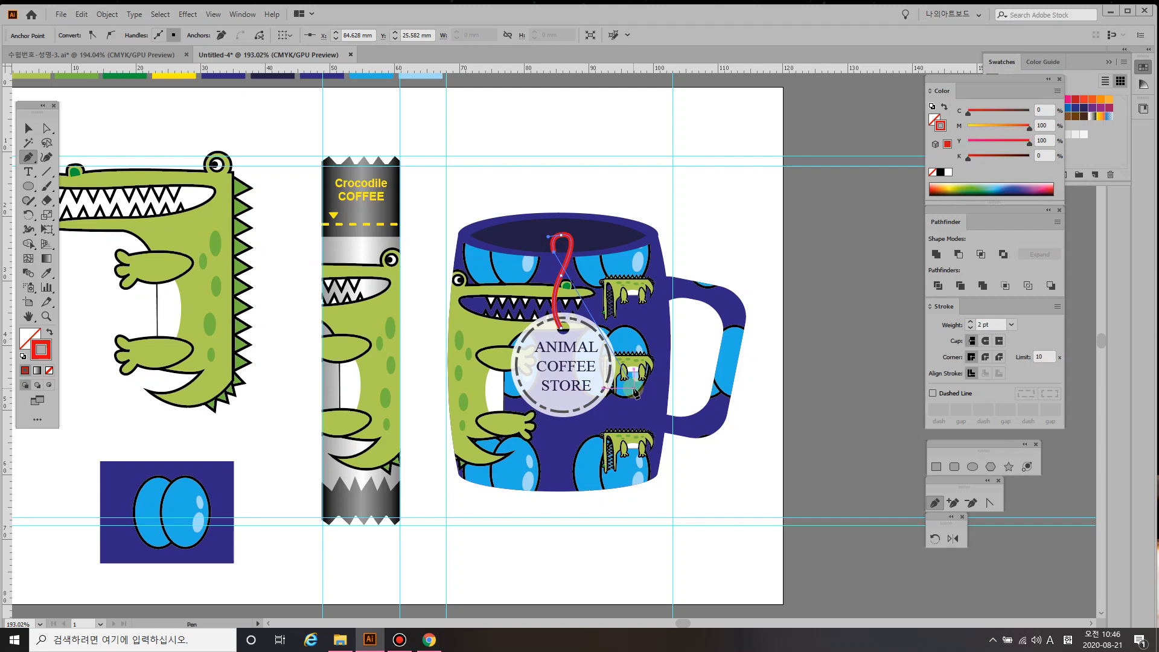
ctrl+click(702, 463)
key(v)
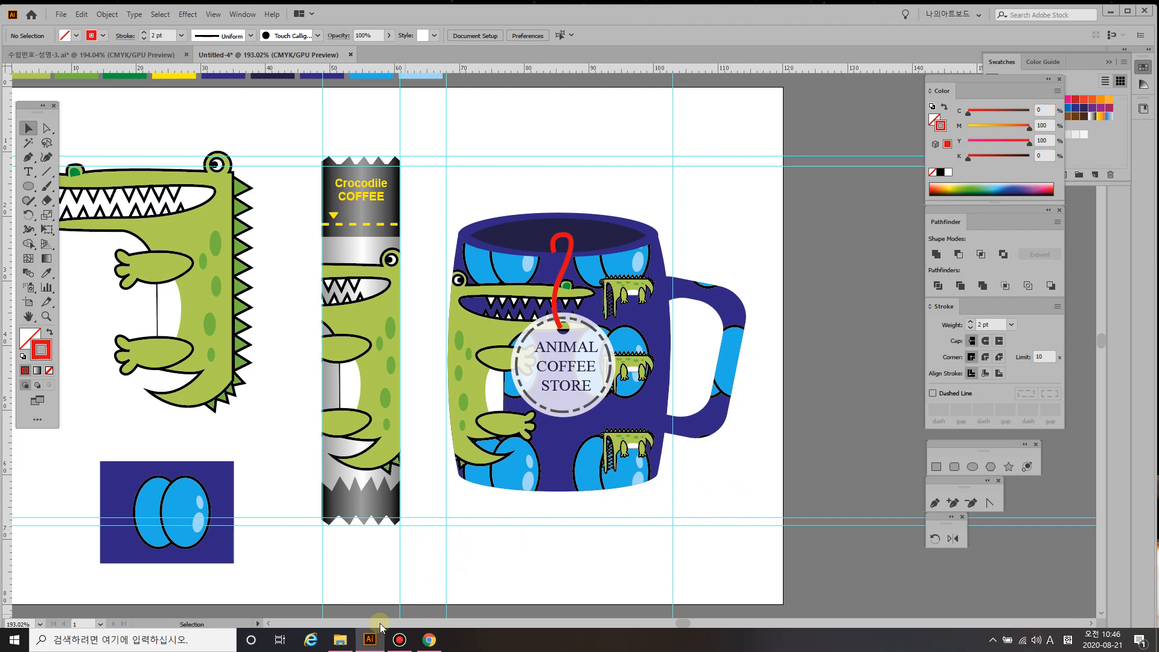
click(266, 623)
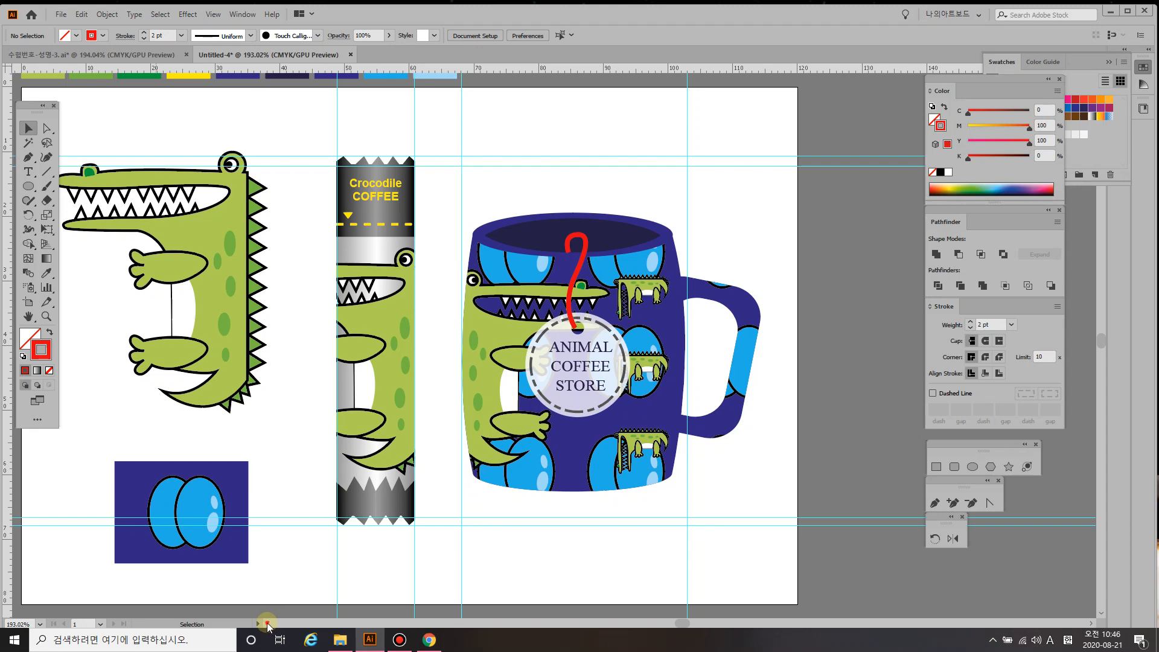
click(266, 623)
click(266, 623)
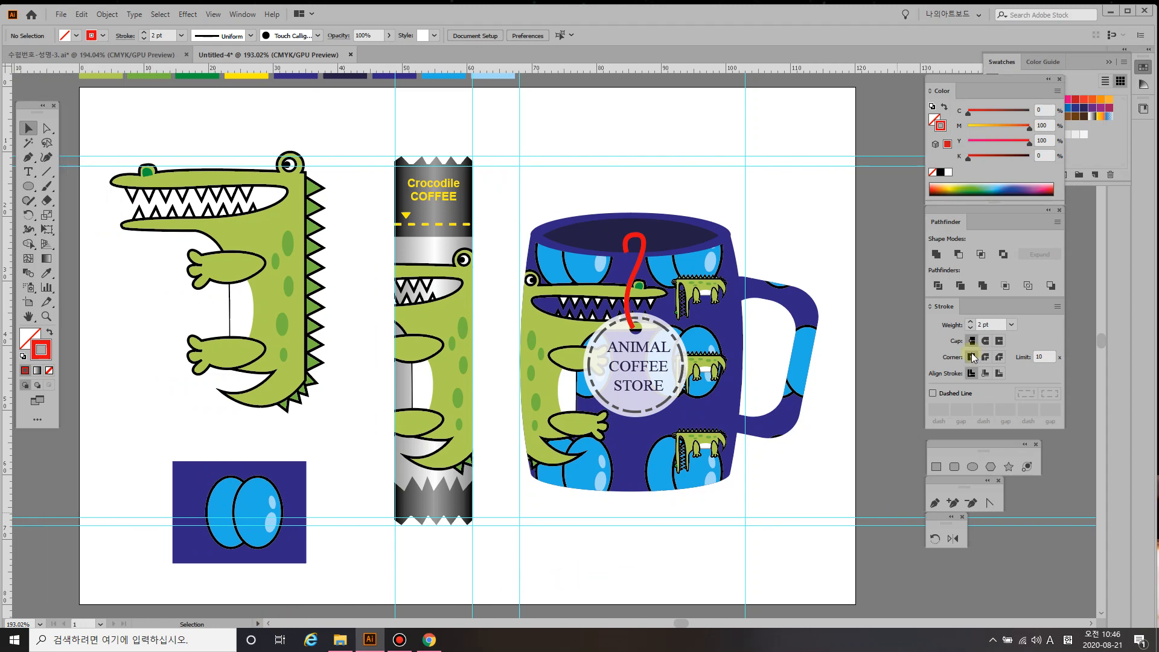
click(398, 640)
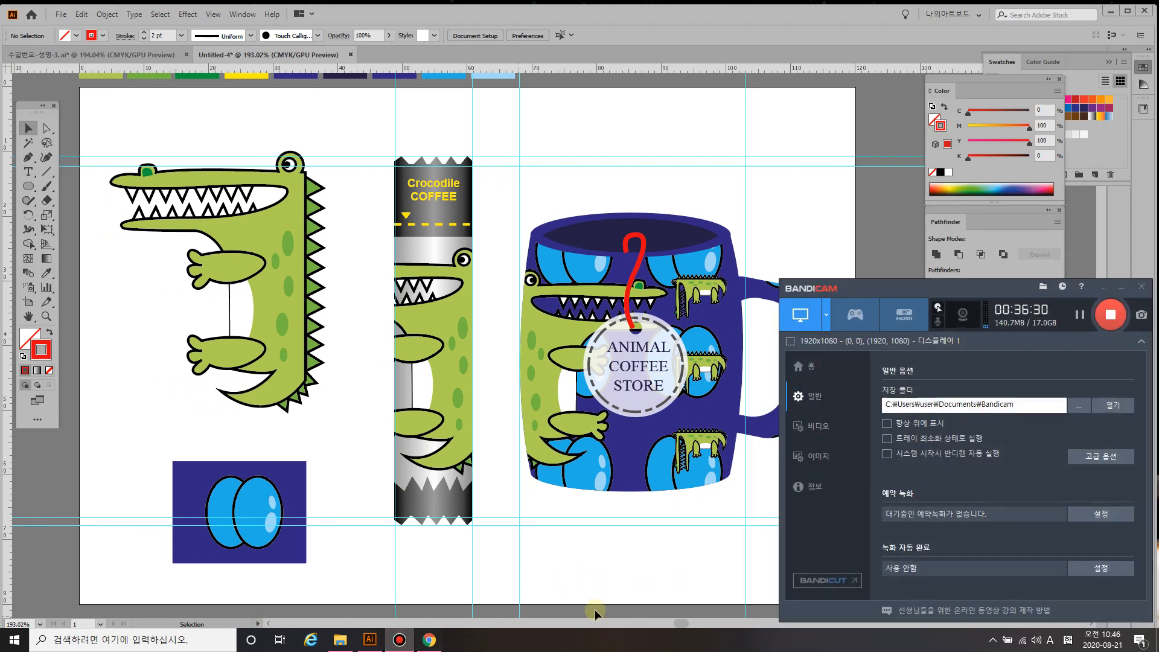